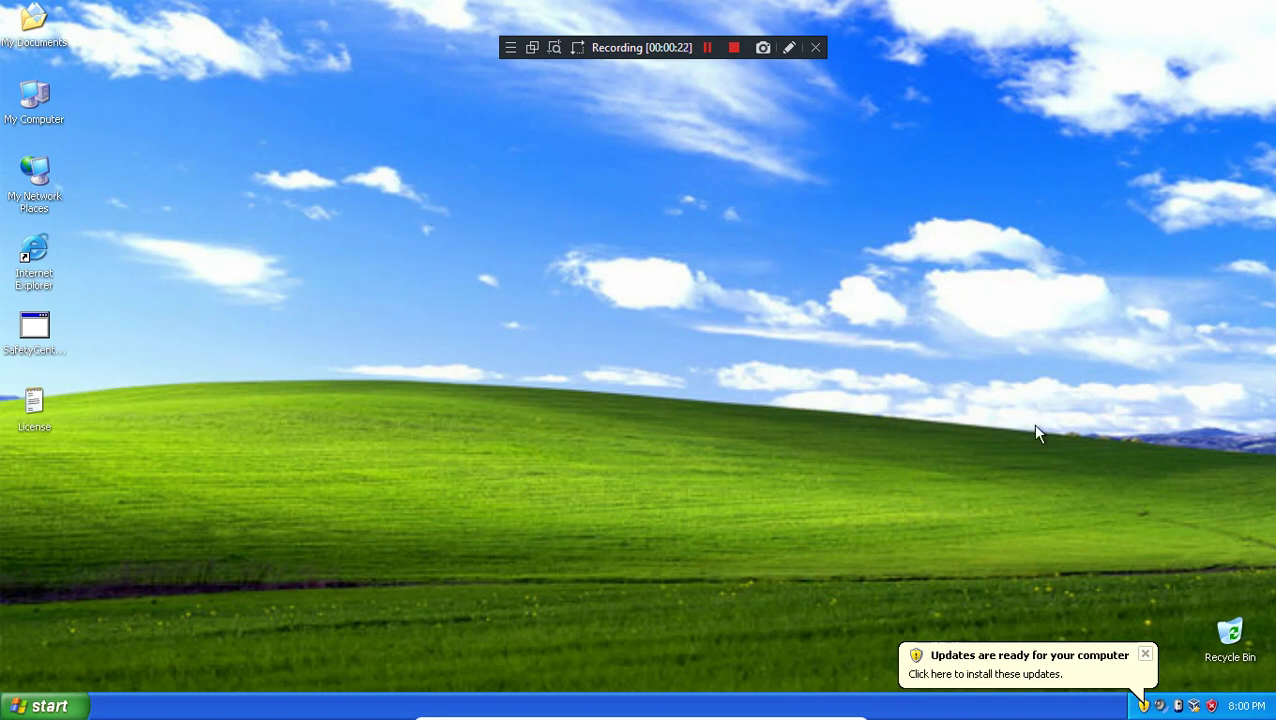
Step: Open and close the Start menu, then launch Safety Center from its desktop icon
{"action": "key", "text": "super"}
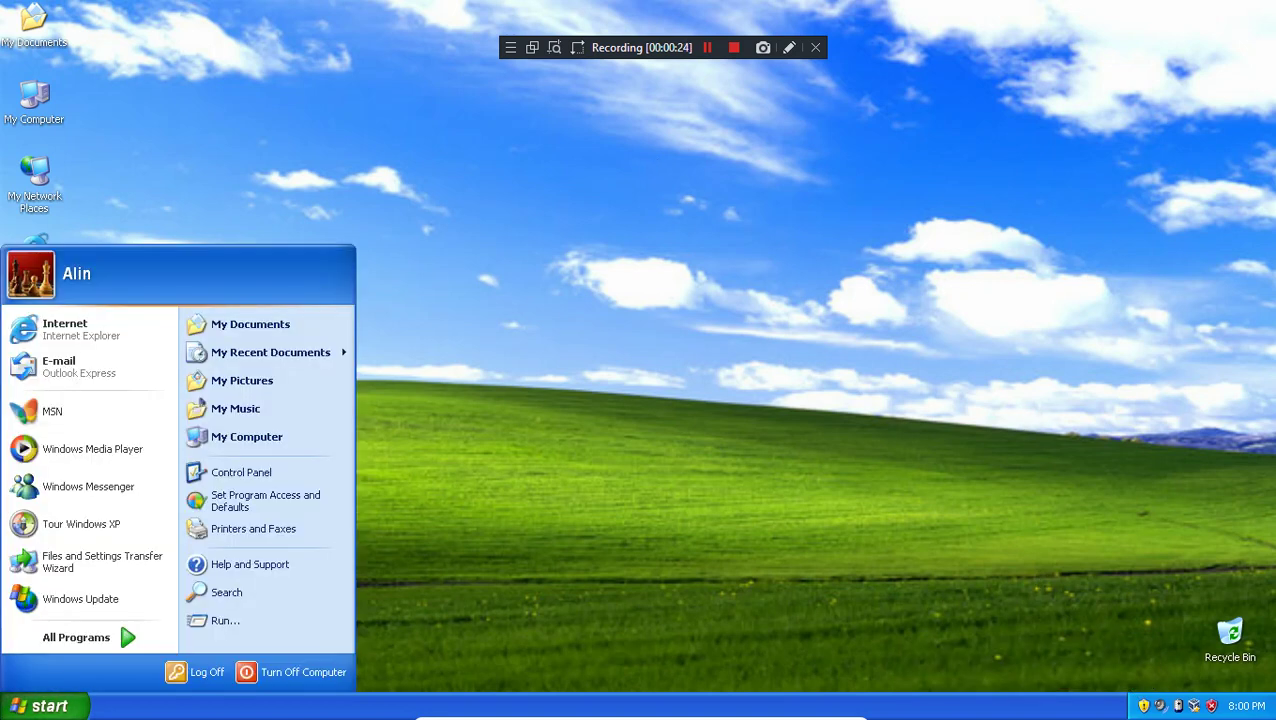
{"action": "left_click", "coordinate": [683, 424]}
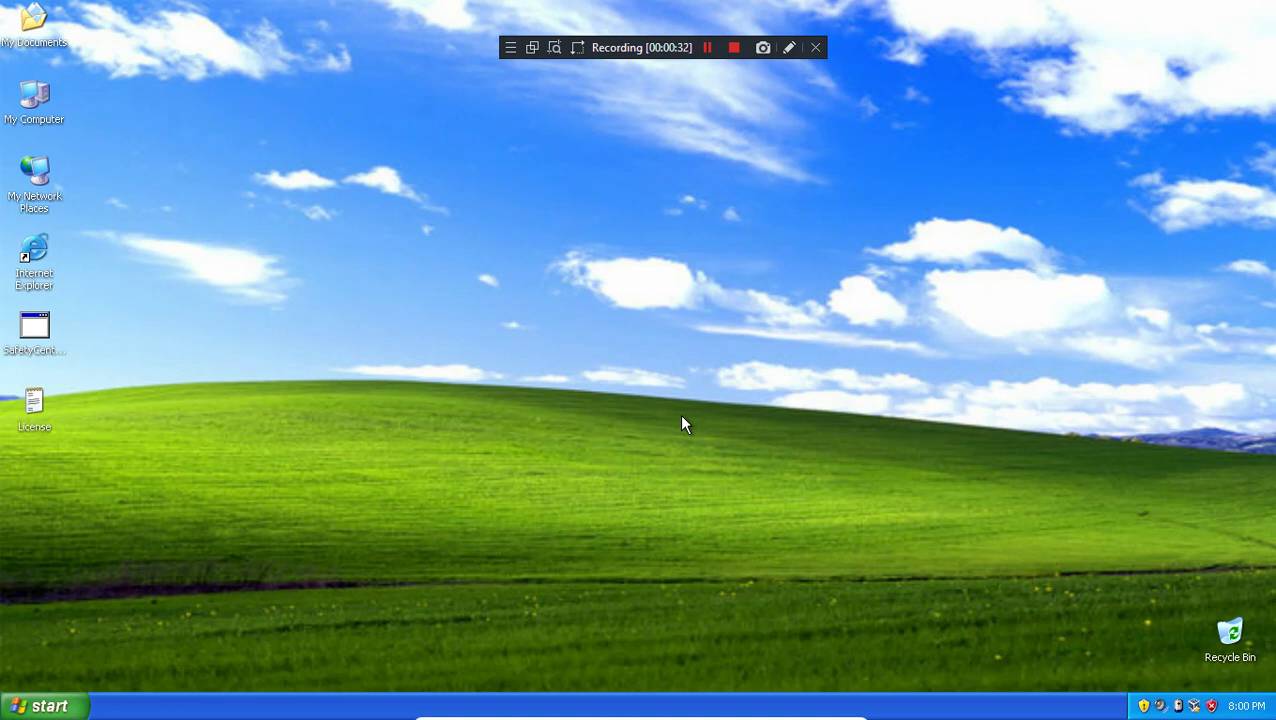
{"action": "key", "text": "s"}
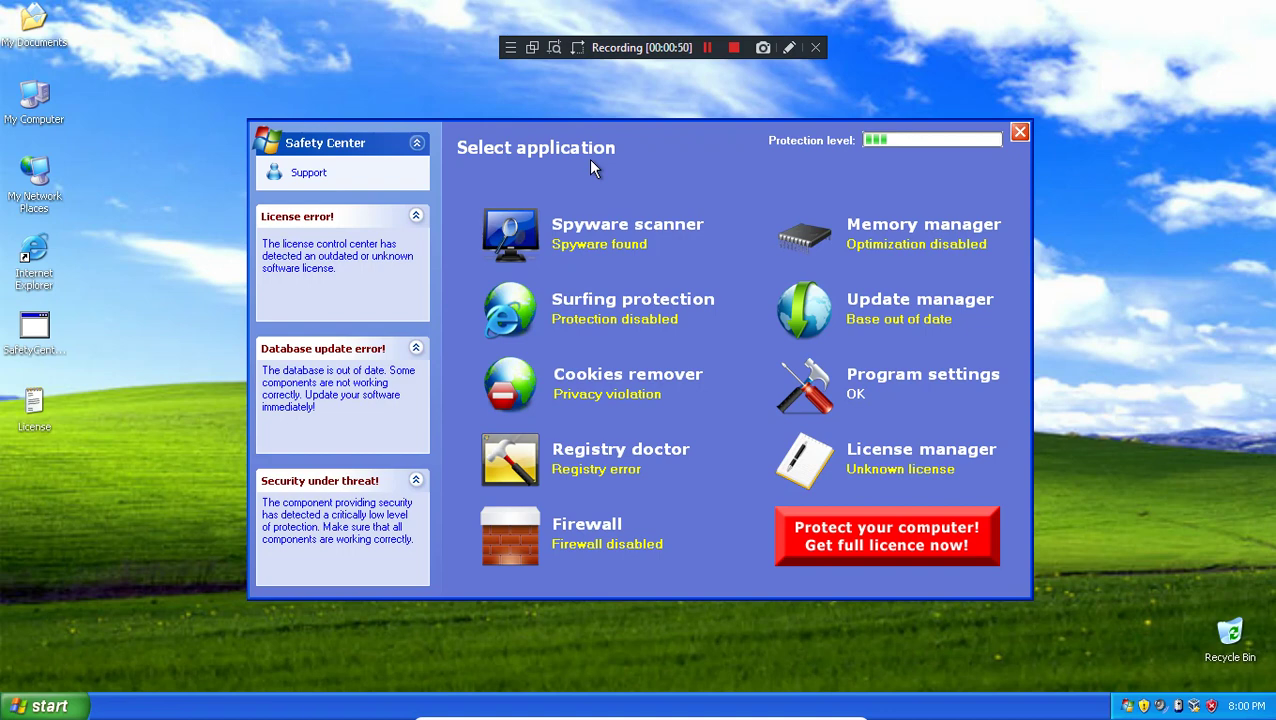
Step: Stop the running spyware scan, then view the Memory manager and Update manager pages
{"action": "left_click", "coordinate": [591, 247]}
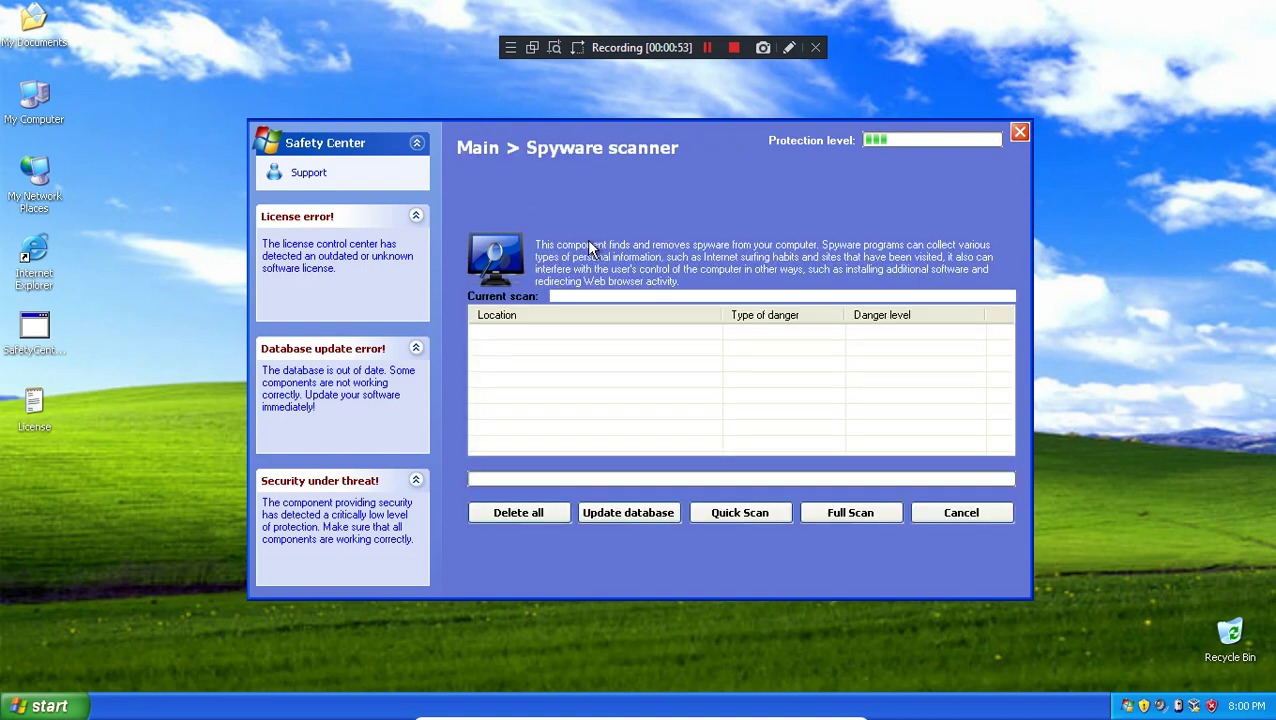
{"action": "left_click", "coordinate": [978, 512]}
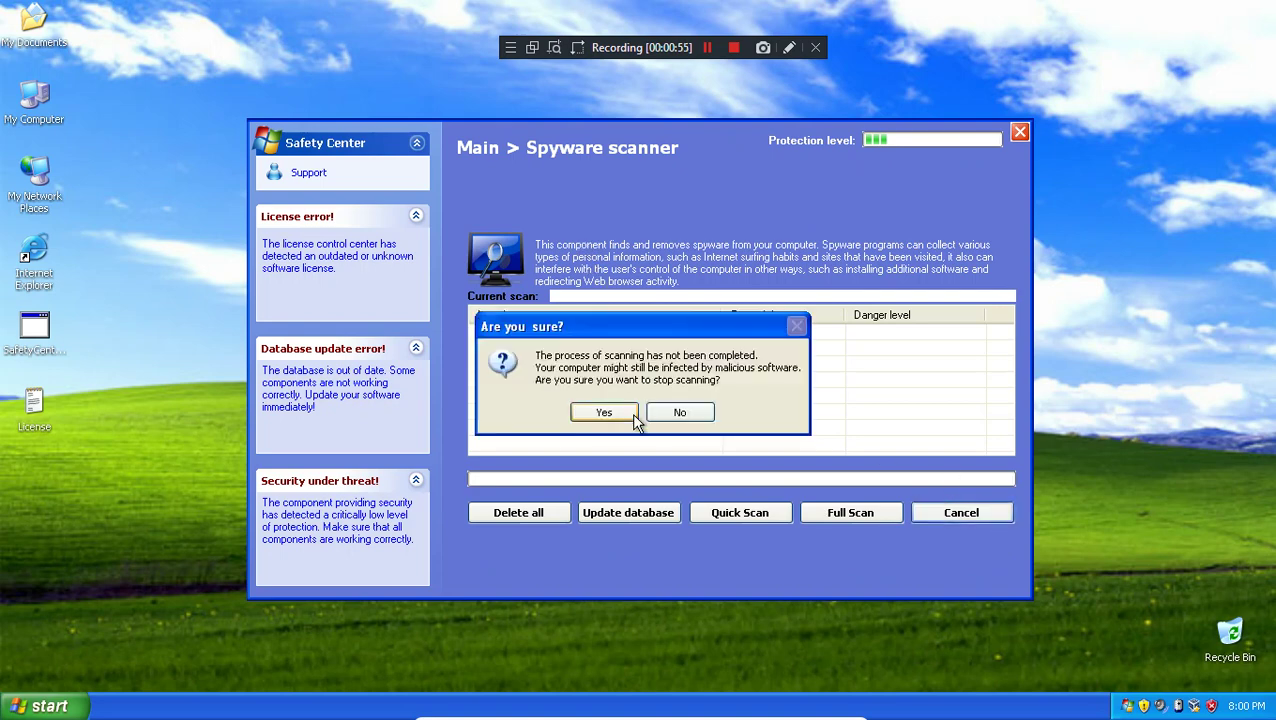
{"action": "left_click", "coordinate": [631, 413]}
{"action": "left_click", "coordinate": [825, 246]}
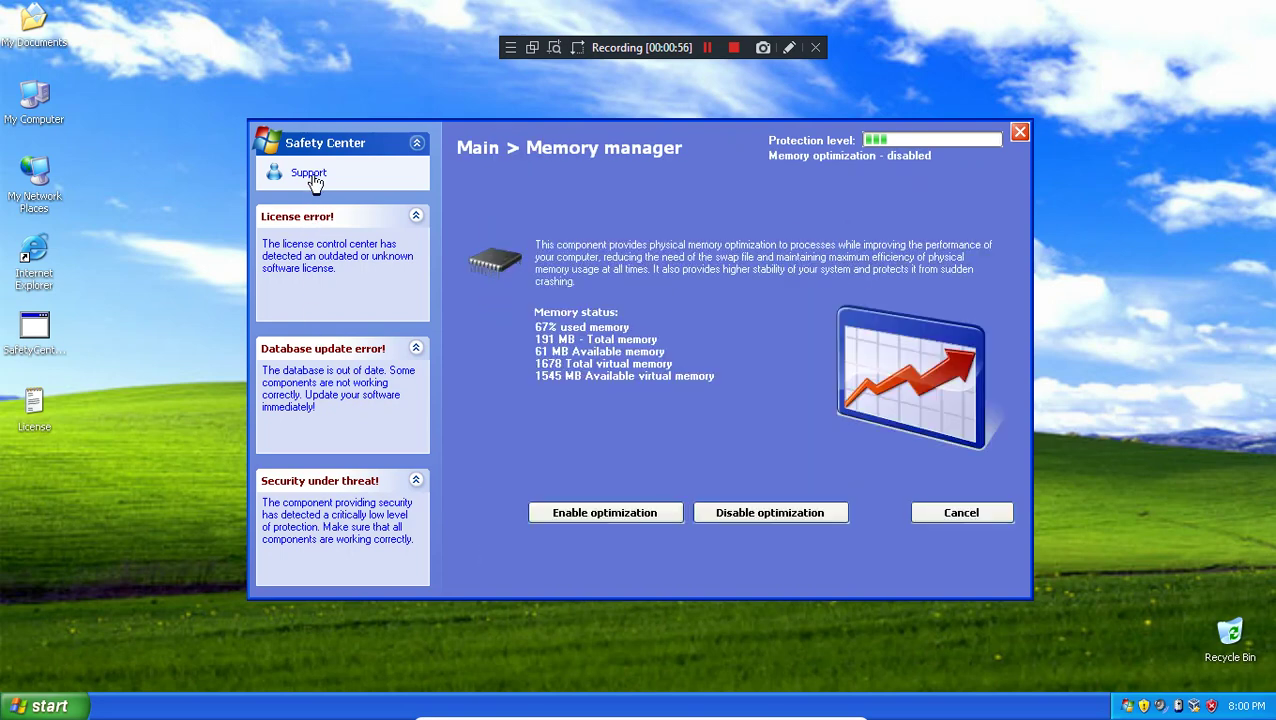
{"action": "left_click", "coordinate": [955, 514]}
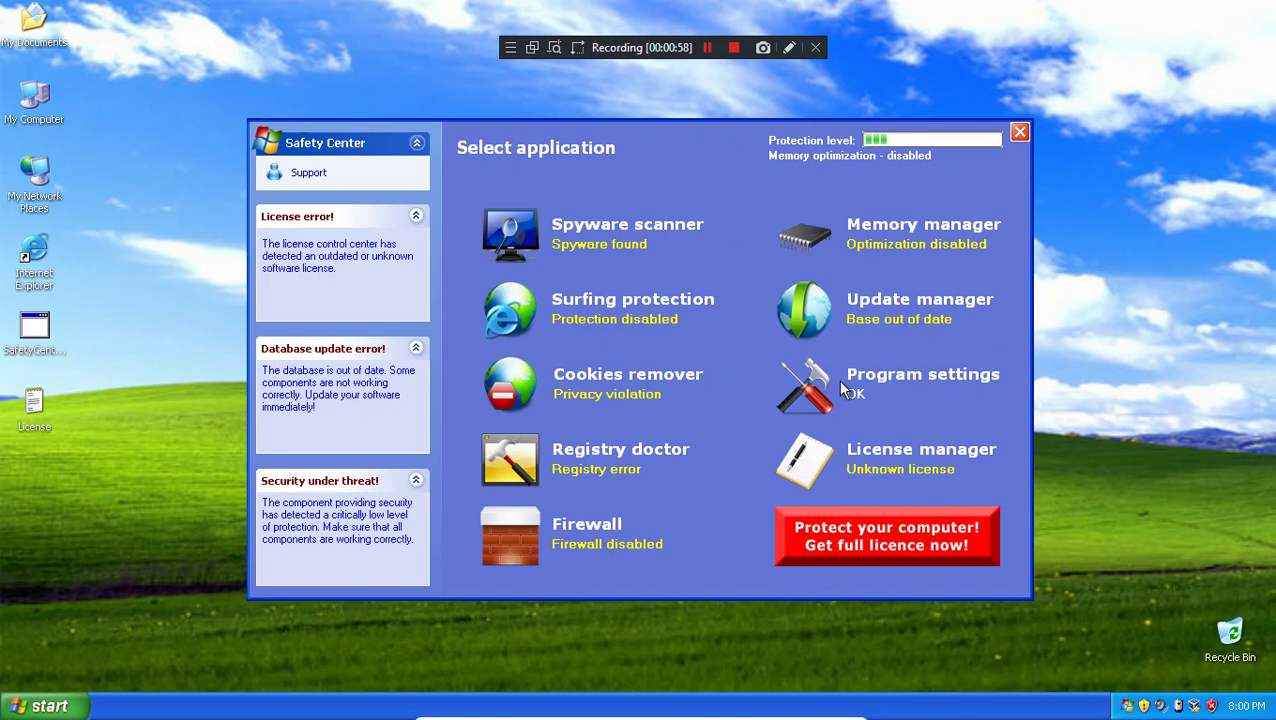
{"action": "left_click", "coordinate": [892, 320]}
{"action": "left_click", "coordinate": [965, 515]}
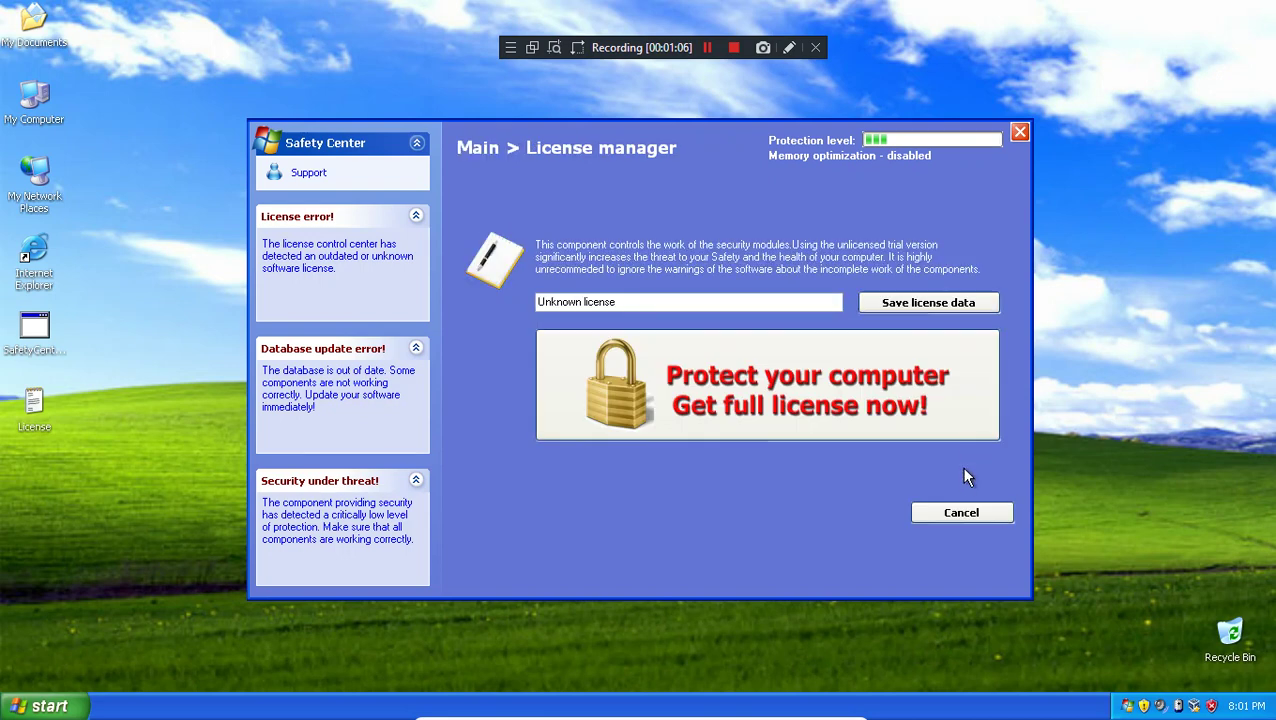
Step: Try License manager's full-license offer and close the blank purchase window
{"action": "left_click", "coordinate": [958, 450]}
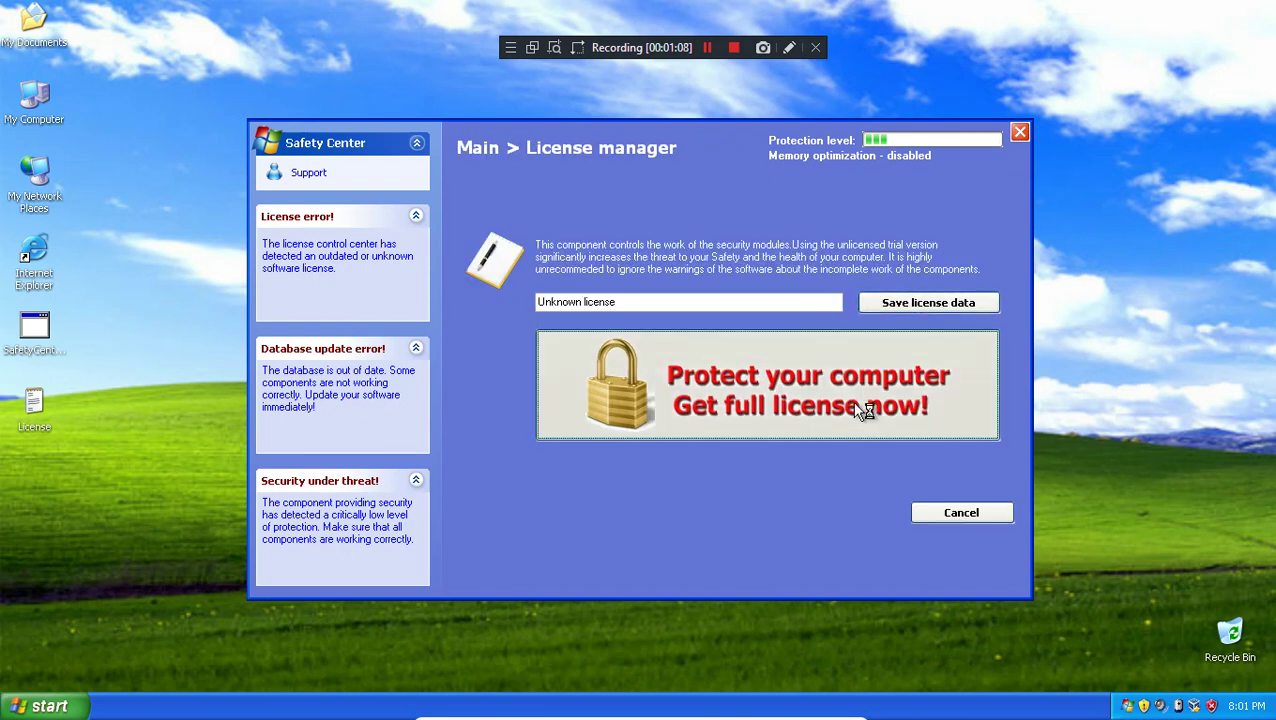
{"action": "left_click", "coordinate": [851, 401]}
{"action": "left_click", "coordinate": [1075, 54]}
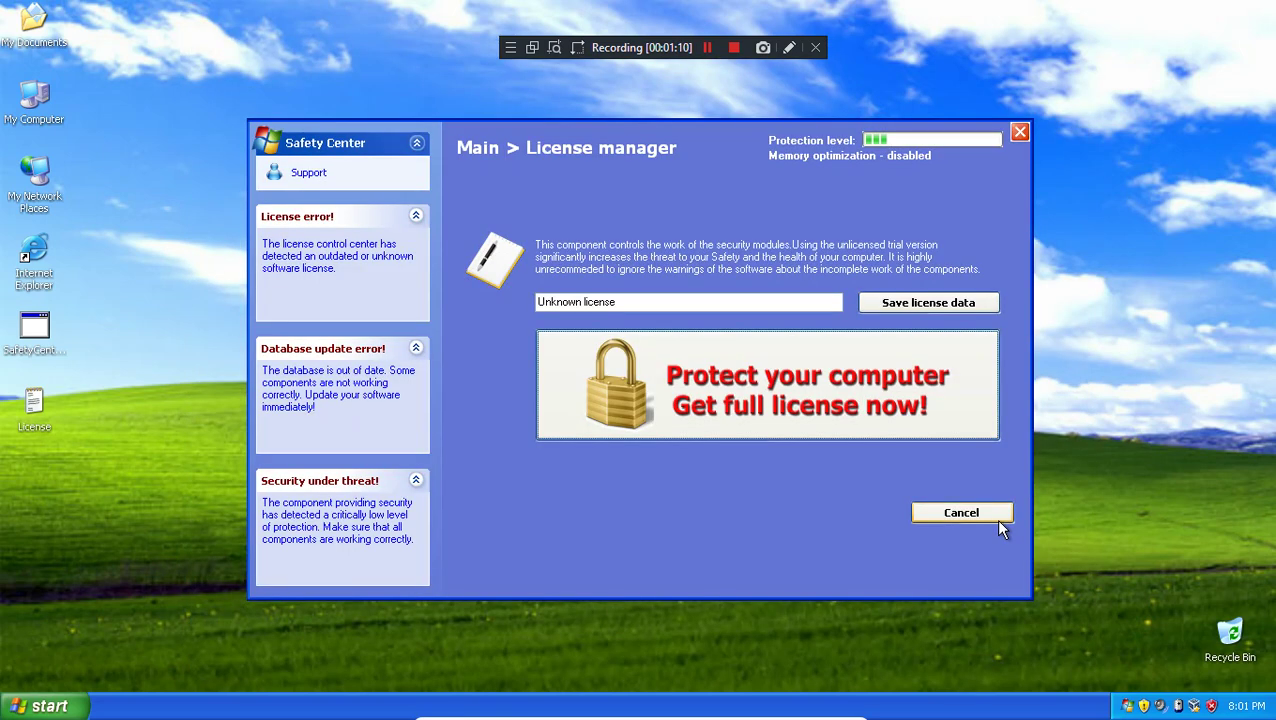
{"action": "left_click", "coordinate": [995, 518]}
Step: Raise firewall protection to High, then disable and re-enable firewall protection
{"action": "left_click", "coordinate": [578, 529]}
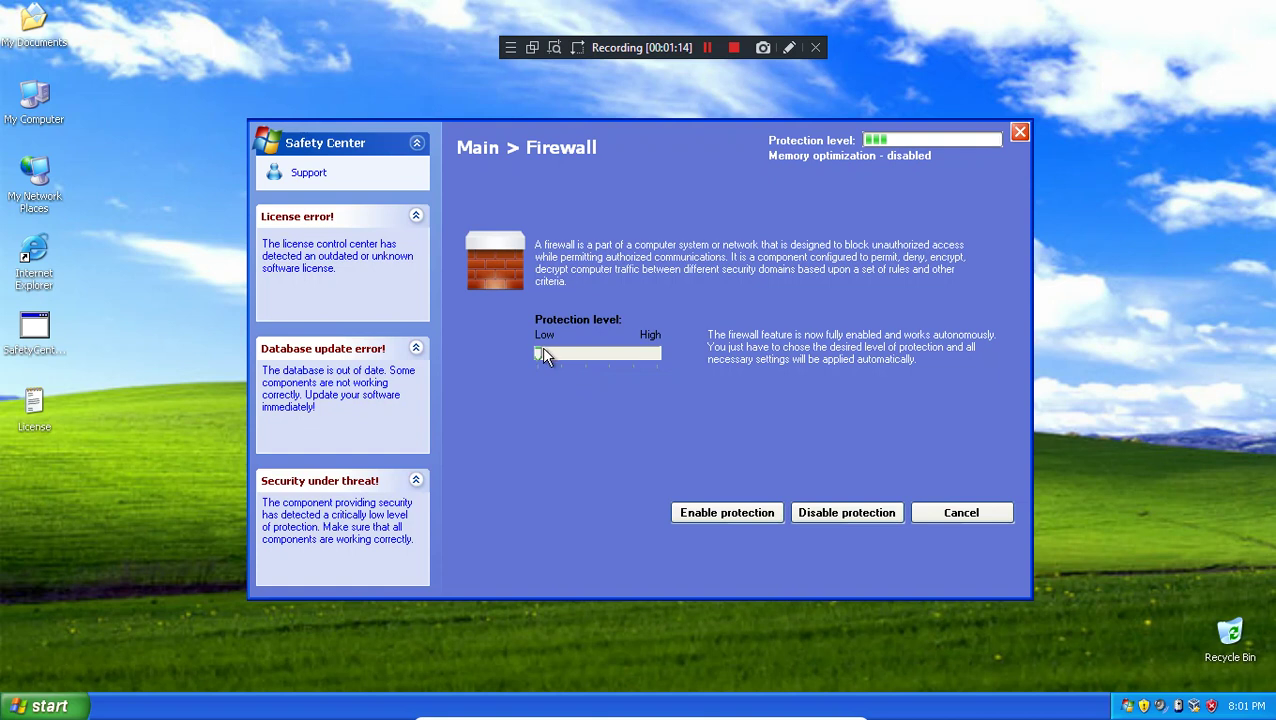
{"action": "left_click_drag", "start_coordinate": [541, 350], "coordinate": [652, 354]}
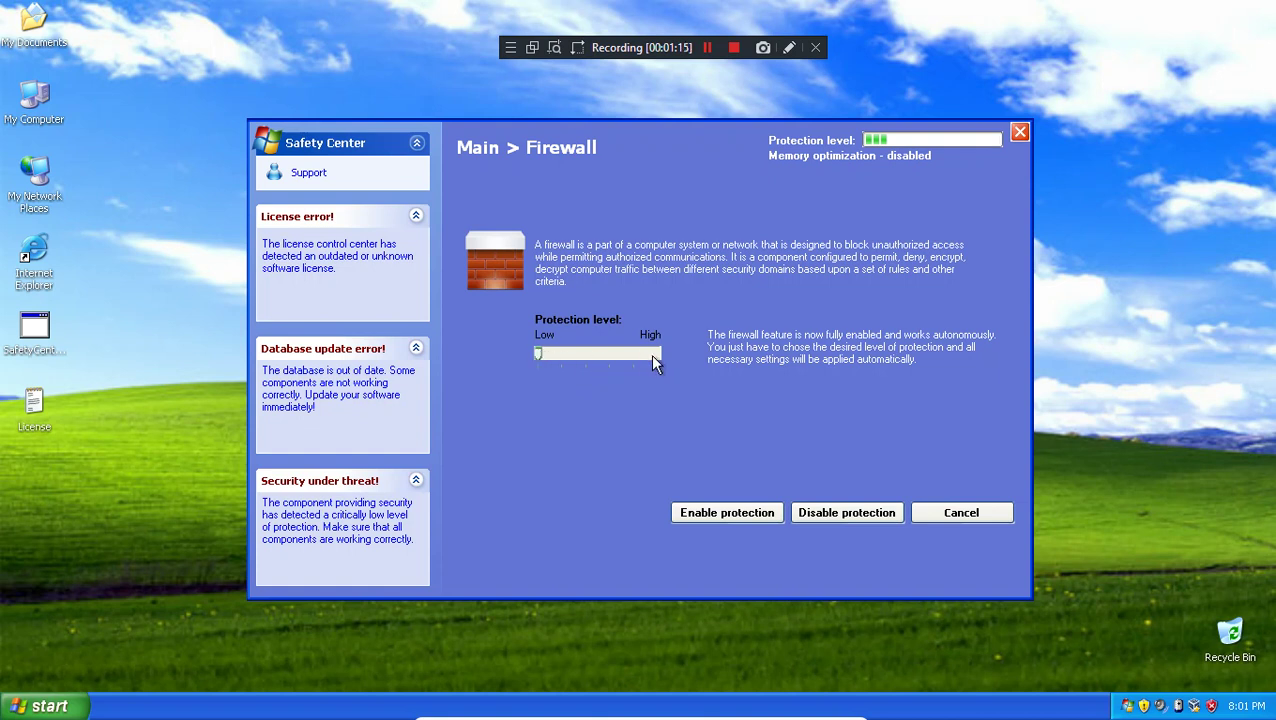
{"action": "left_click", "coordinate": [867, 514]}
{"action": "left_click", "coordinate": [645, 410]}
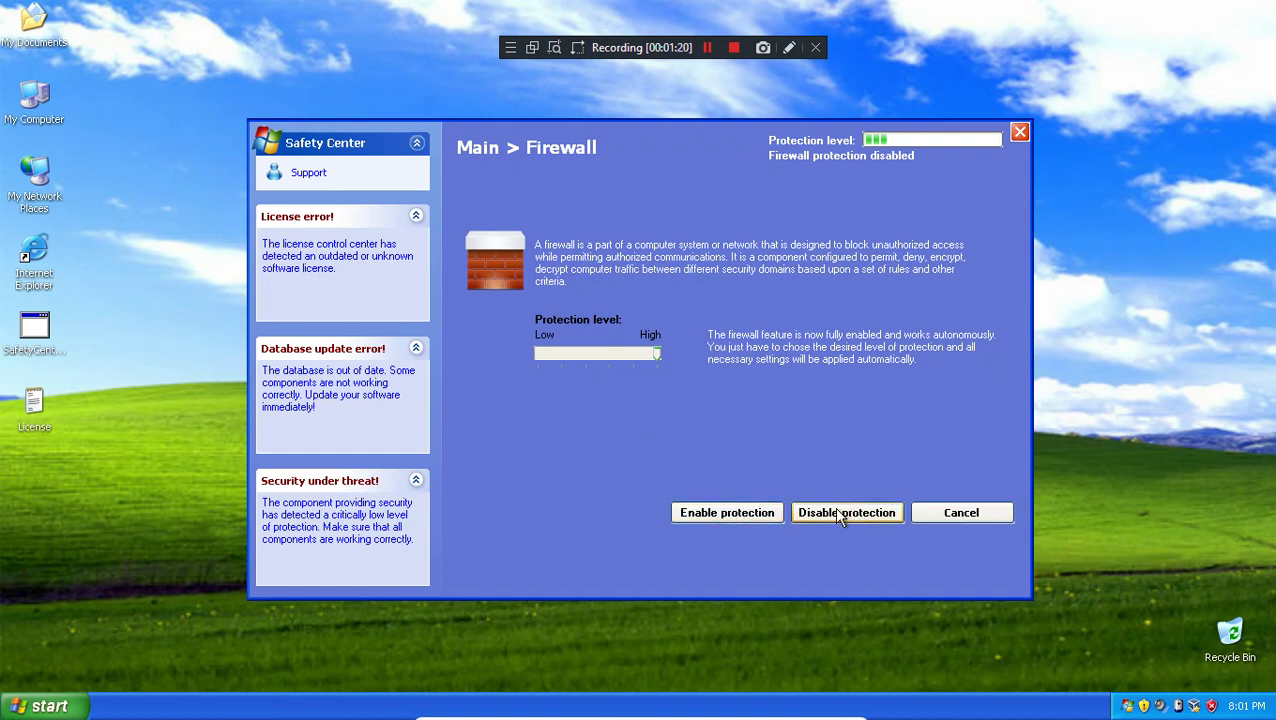
{"action": "left_click", "coordinate": [735, 513]}
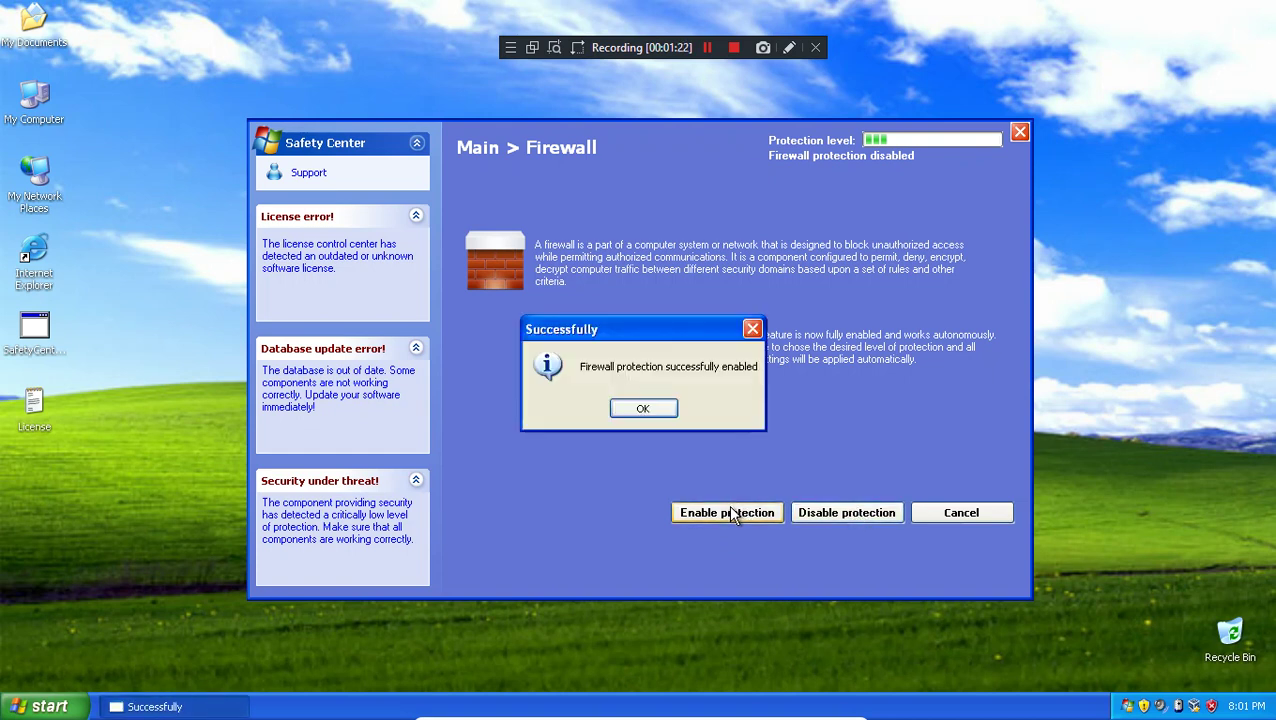
{"action": "left_click", "coordinate": [647, 409]}
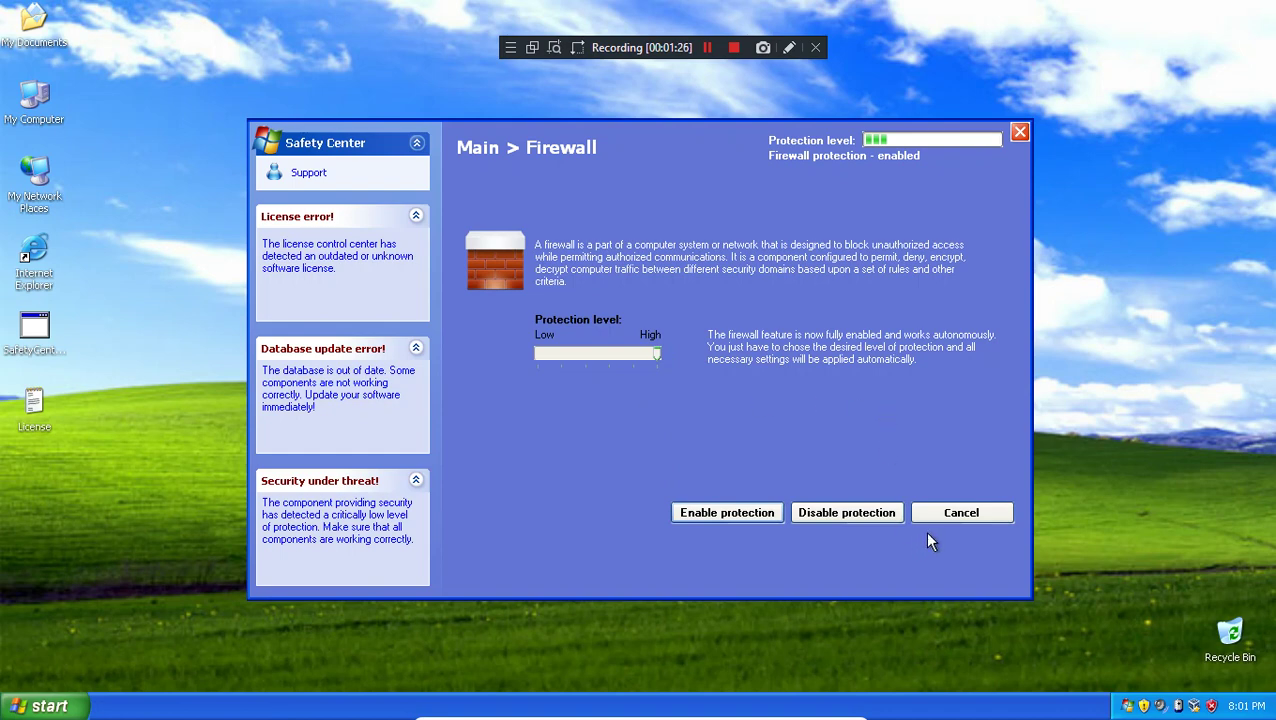
{"action": "left_click", "coordinate": [950, 515]}
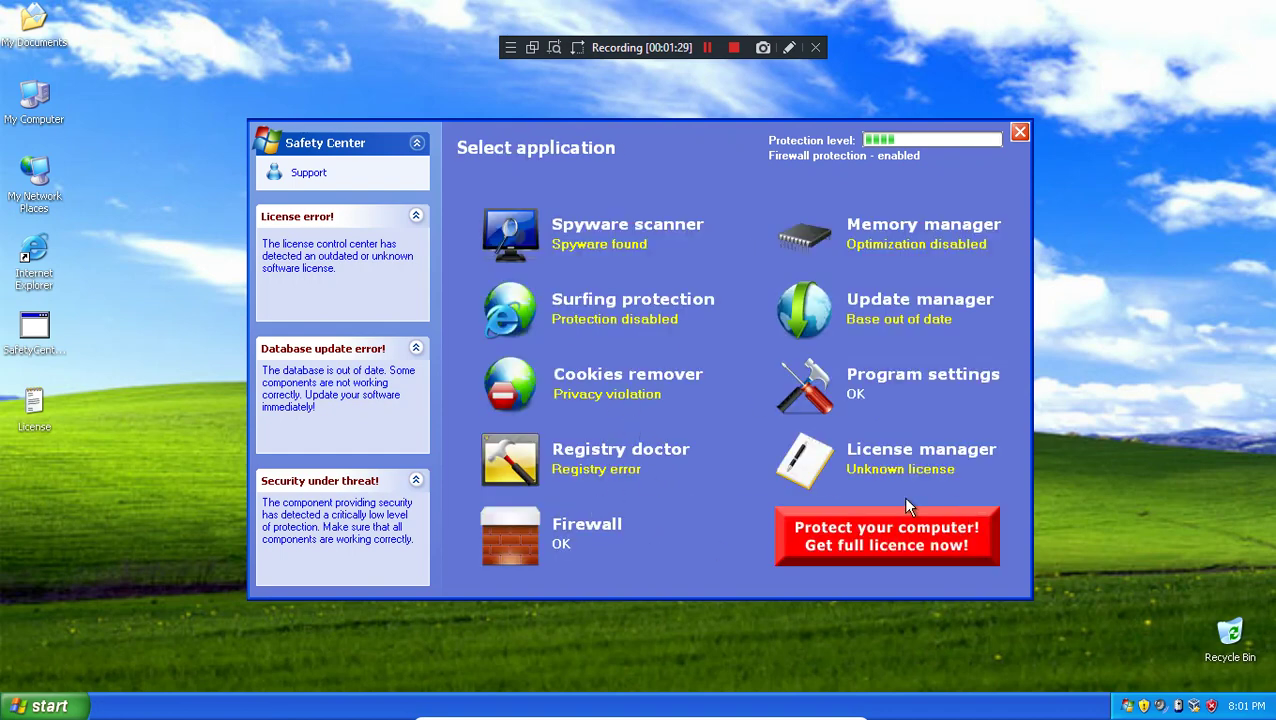
Step: Enable memory optimization in Memory manager and return to the overview
{"action": "left_click", "coordinate": [911, 234]}
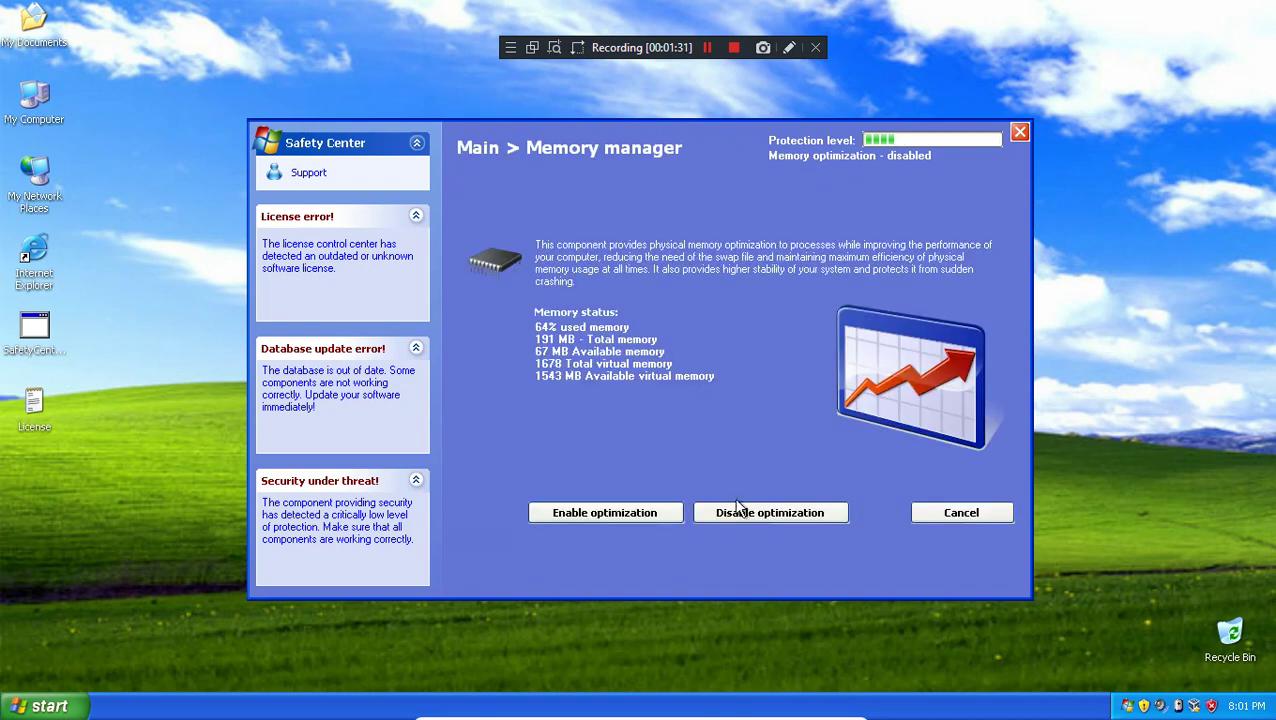
{"action": "left_click", "coordinate": [590, 521]}
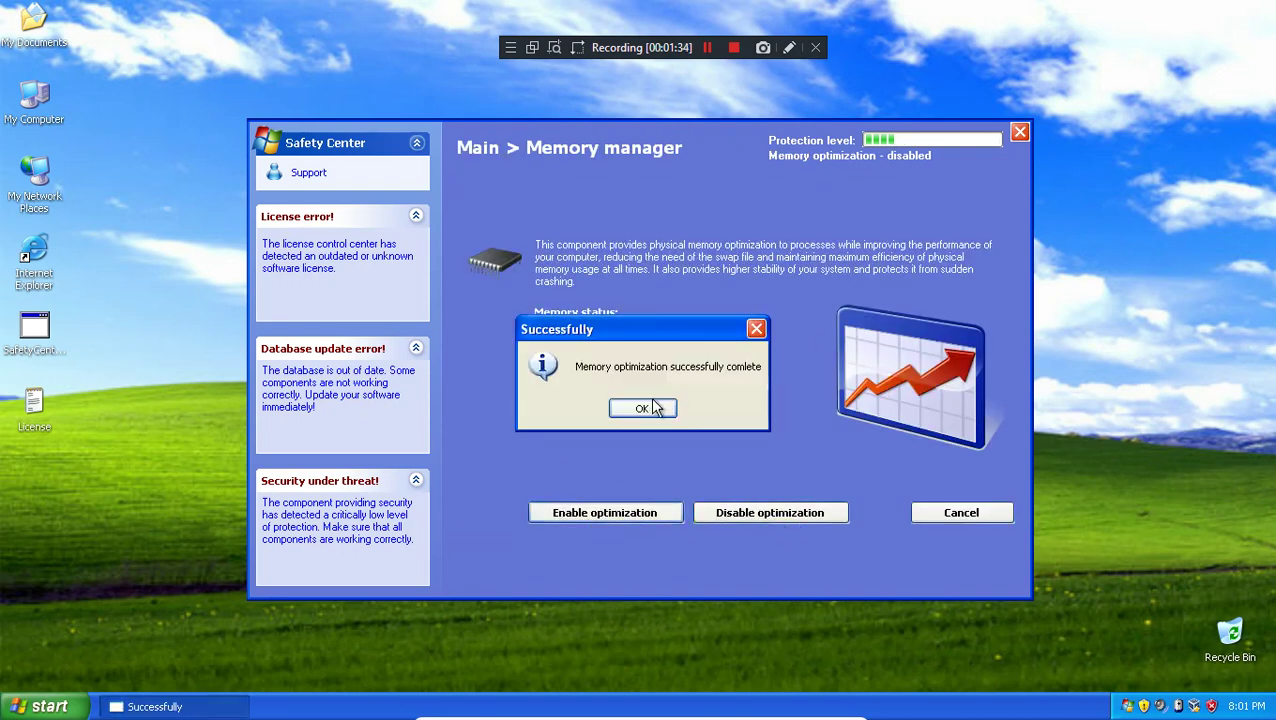
{"action": "left_click", "coordinate": [647, 409]}
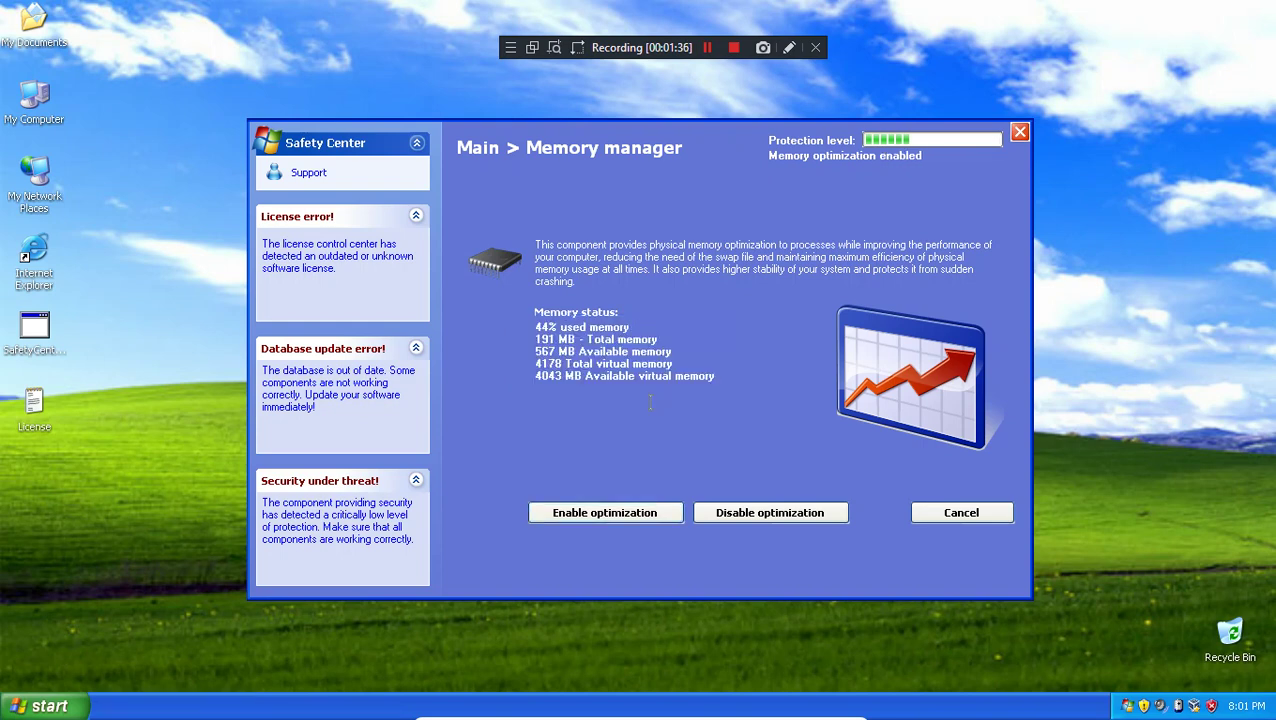
{"action": "left_click", "coordinate": [963, 515]}
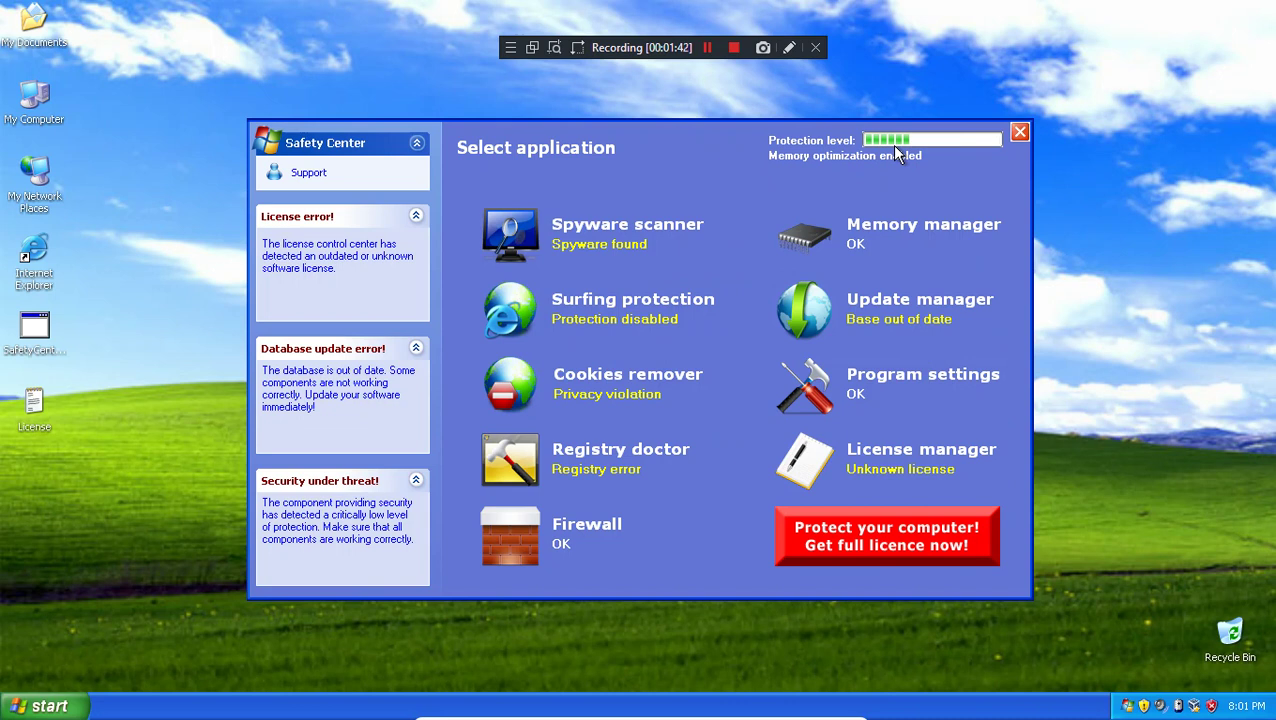
Step: Stop the spyware scan, glance at Surfing protection, and open the Start menu
{"action": "left_click", "coordinate": [668, 240]}
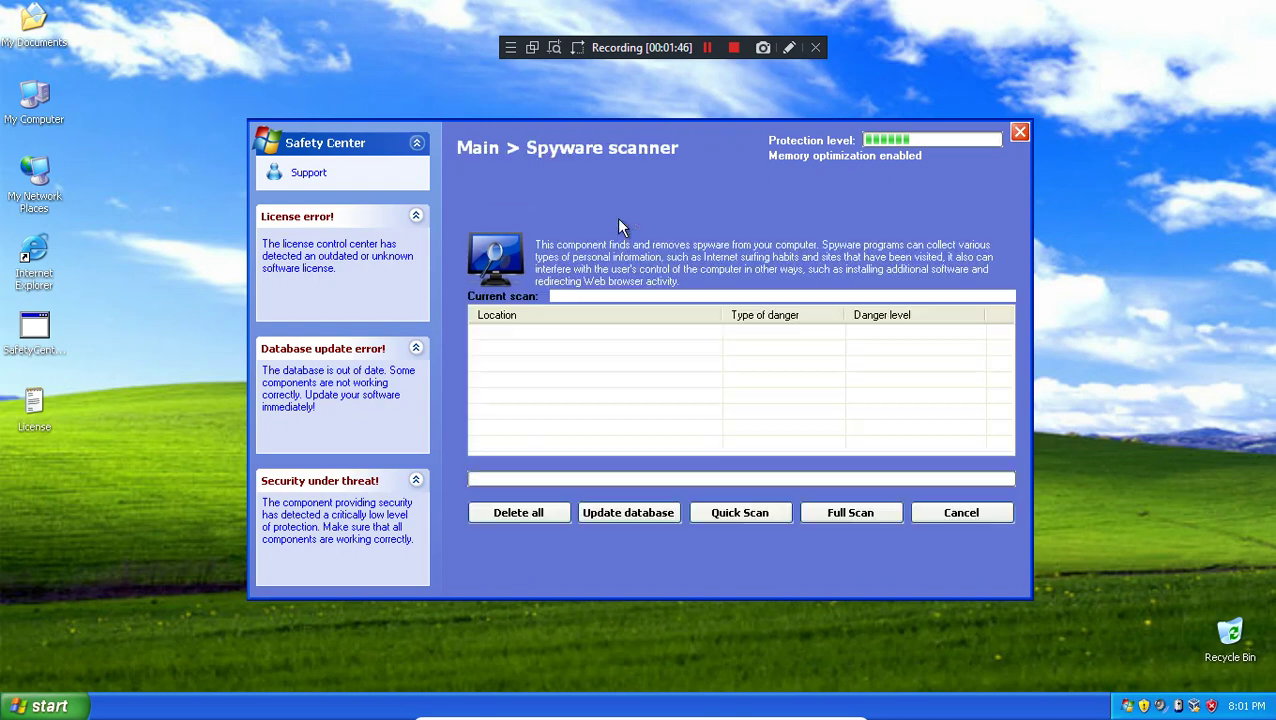
{"action": "key", "text": "super"}
{"action": "left_click", "coordinate": [955, 512]}
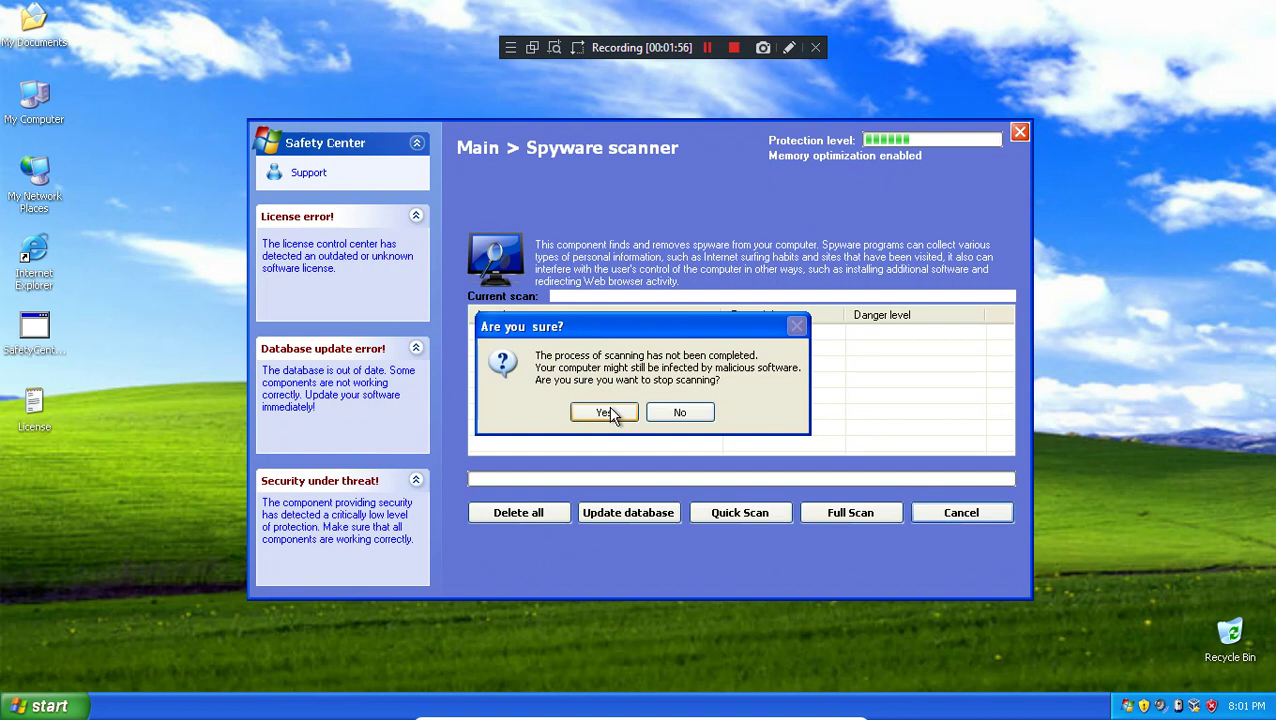
{"action": "left_click", "coordinate": [608, 410]}
{"action": "left_click", "coordinate": [616, 314]}
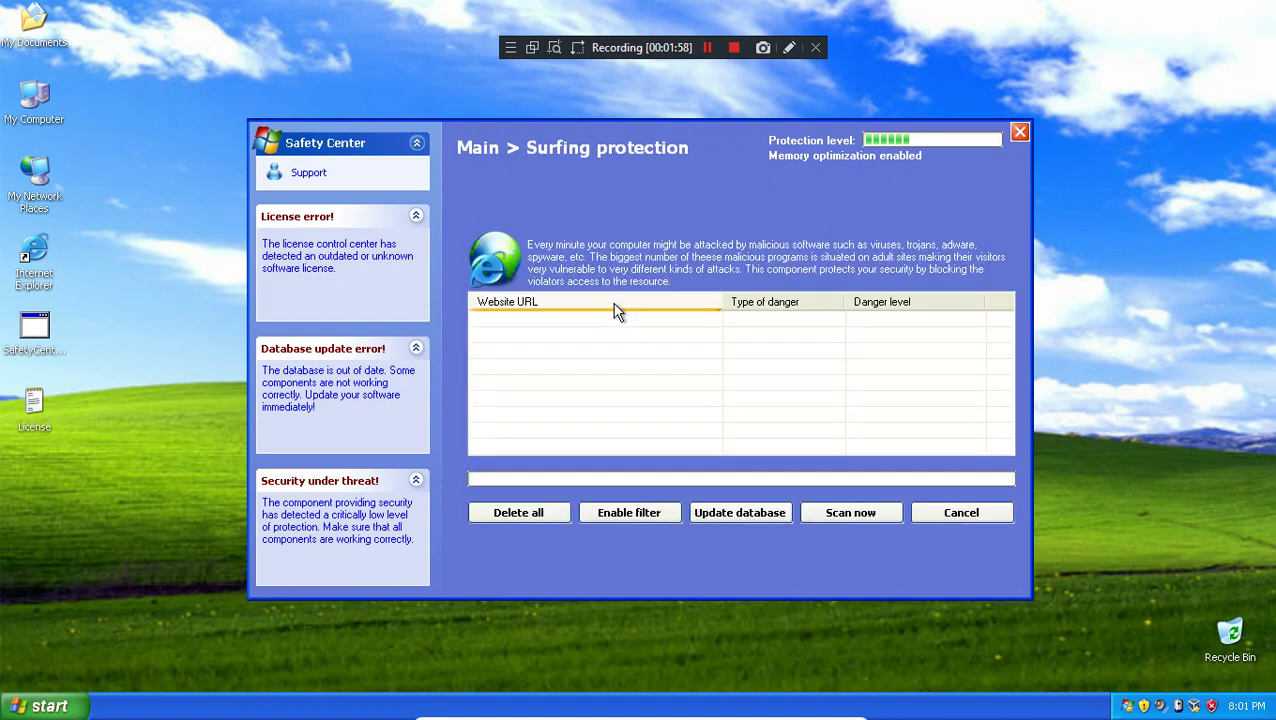
{"action": "left_click", "coordinate": [961, 512]}
{"action": "left_click", "coordinate": [45, 706]}
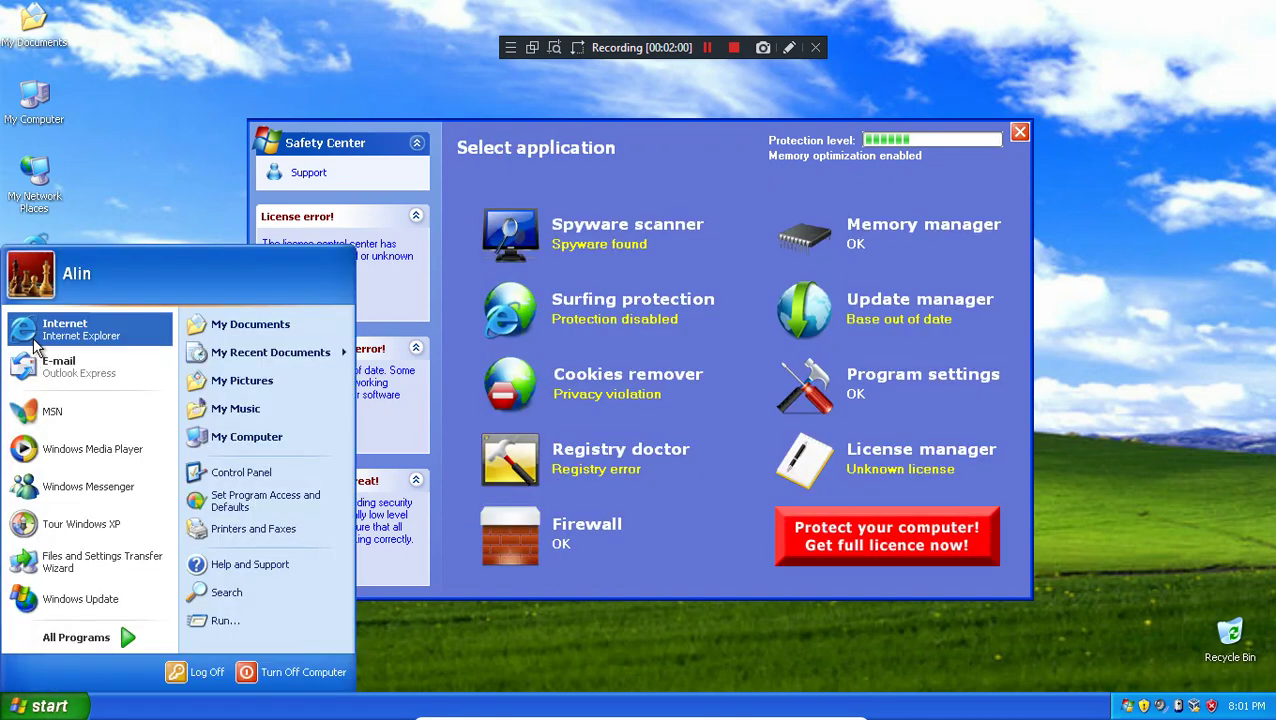
Step: Start Internet Explorer, move its window aside, and bring Safety Center forward
{"action": "left_click", "coordinate": [37, 342]}
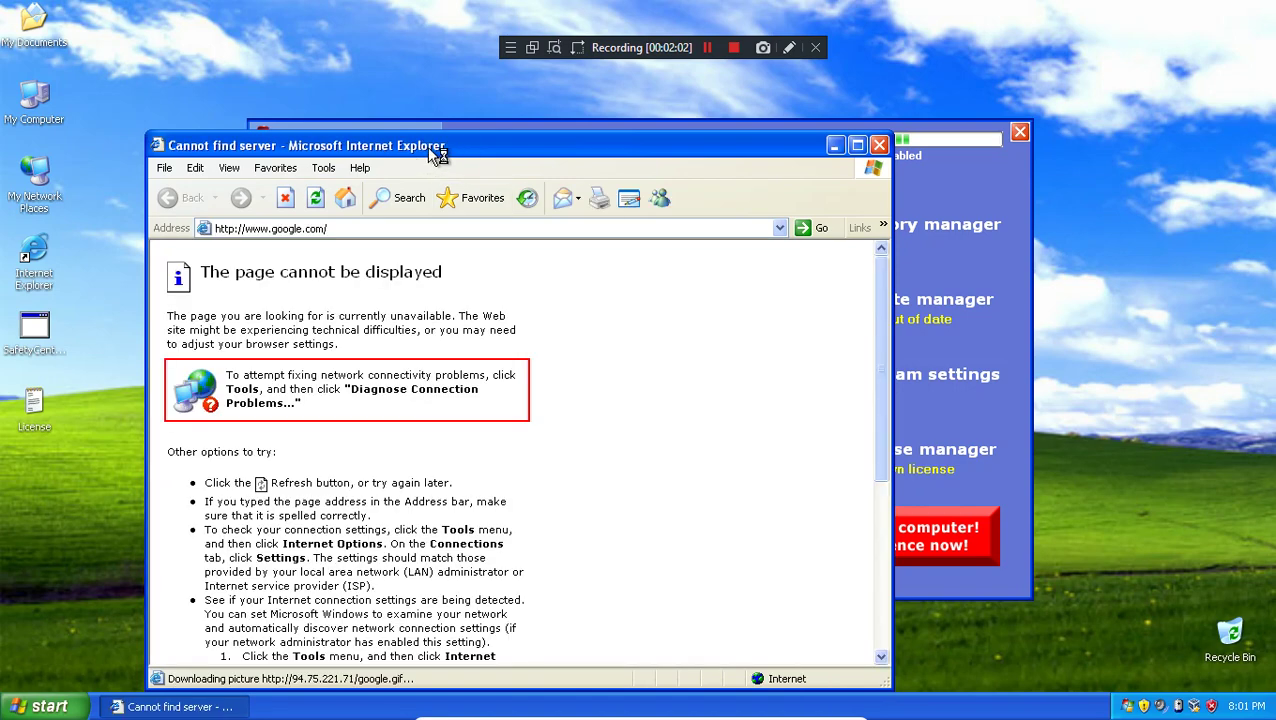
{"action": "left_click_drag", "start_coordinate": [427, 147], "coordinate": [380, 129]}
{"action": "left_click", "coordinate": [985, 196]}
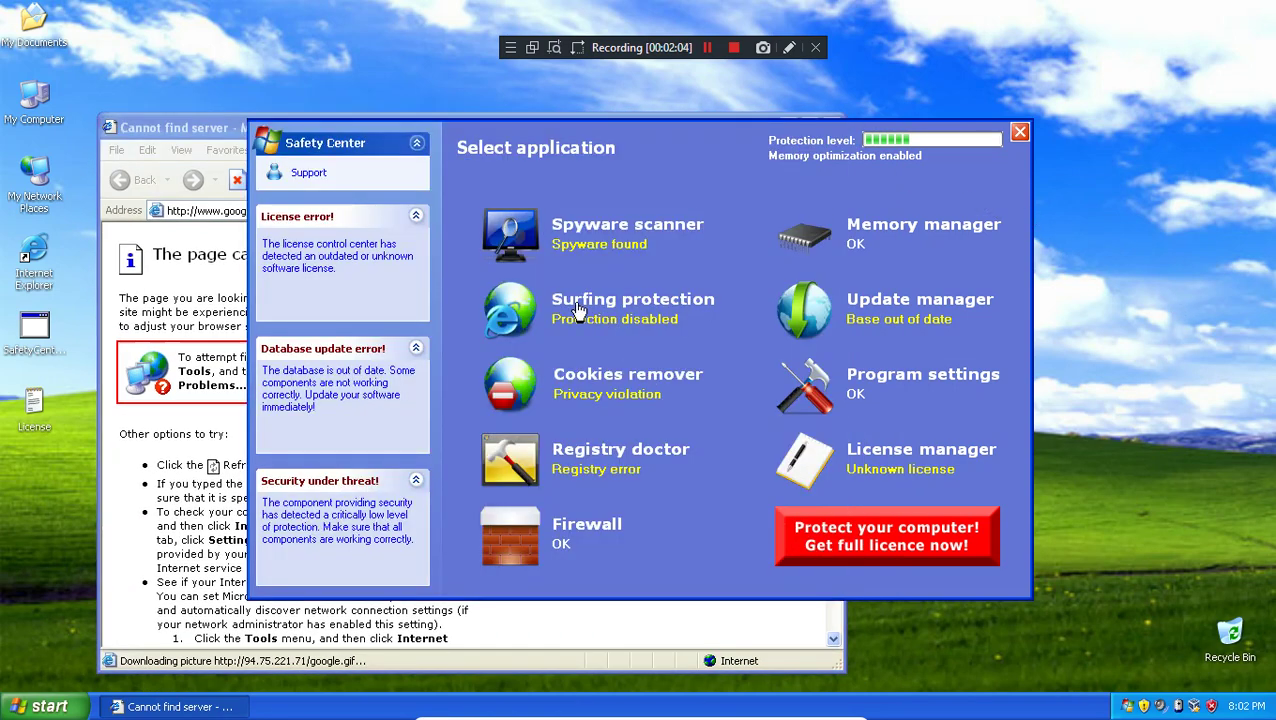
Step: Run a Registry doctor check reporting 2675 errors and attempt Fix all
{"action": "left_click", "coordinate": [644, 456]}
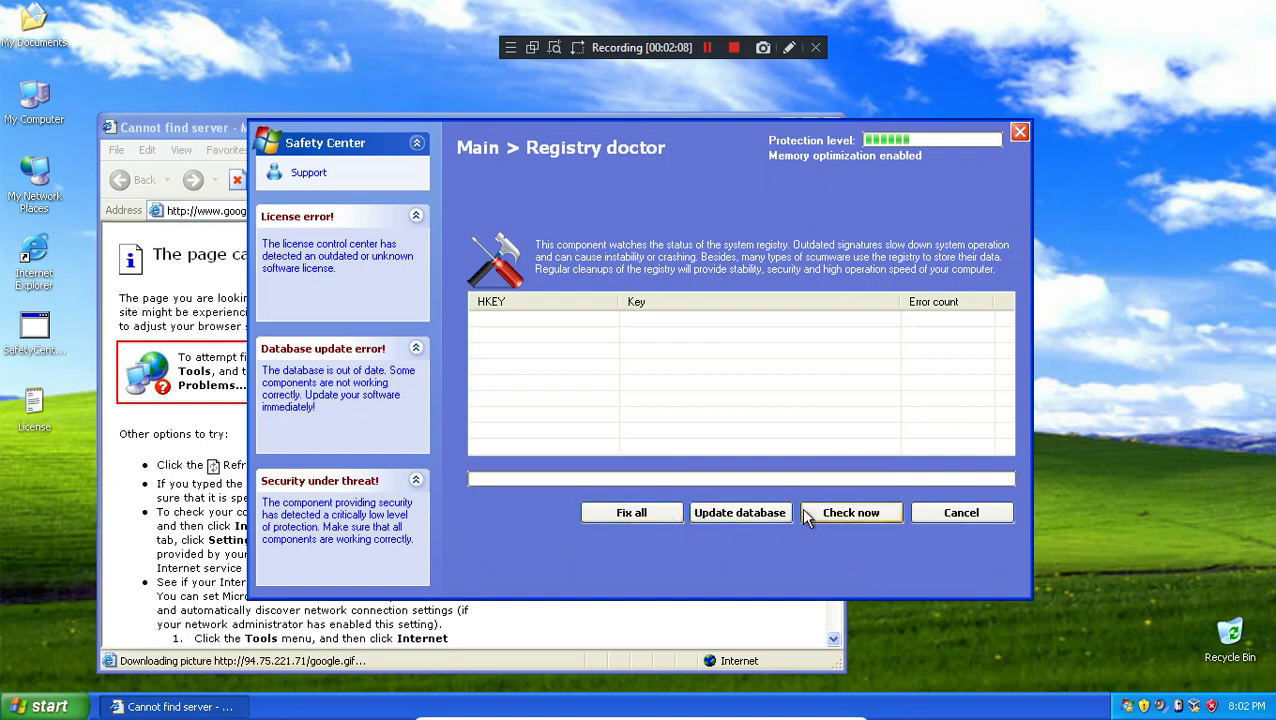
{"action": "left_click", "coordinate": [845, 512]}
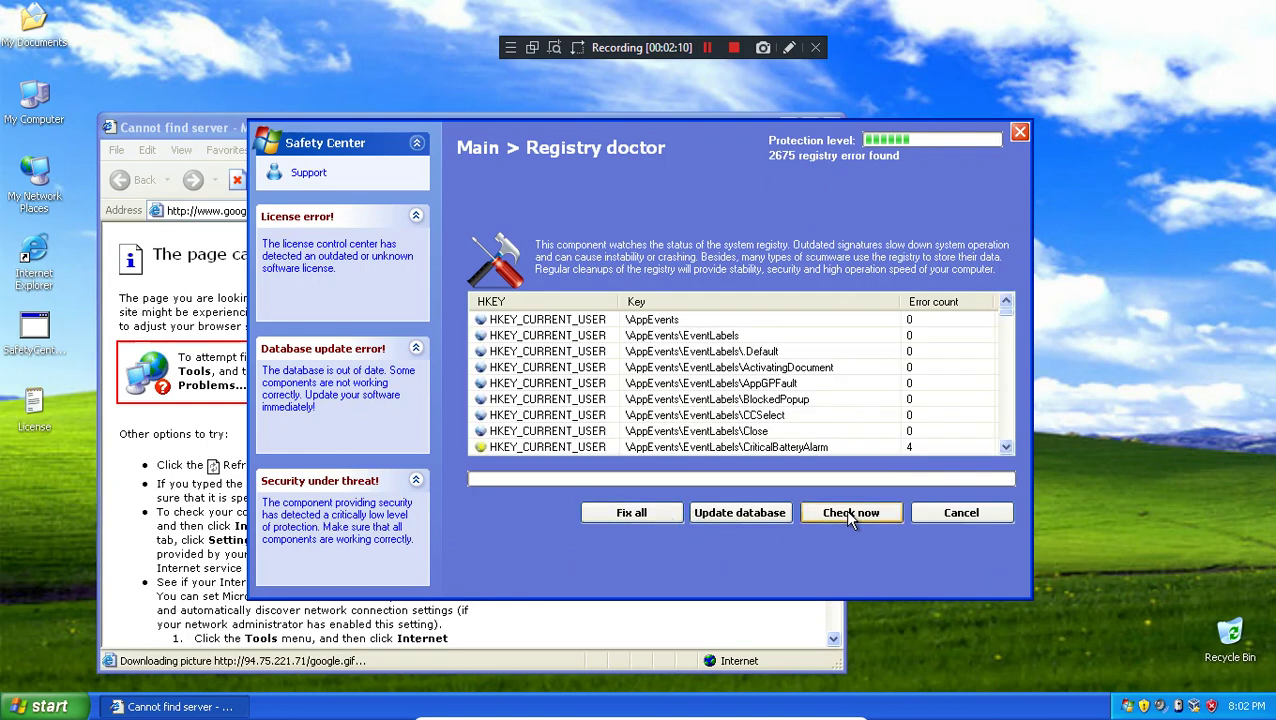
{"action": "left_click_drag", "start_coordinate": [1006, 314], "coordinate": [997, 453]}
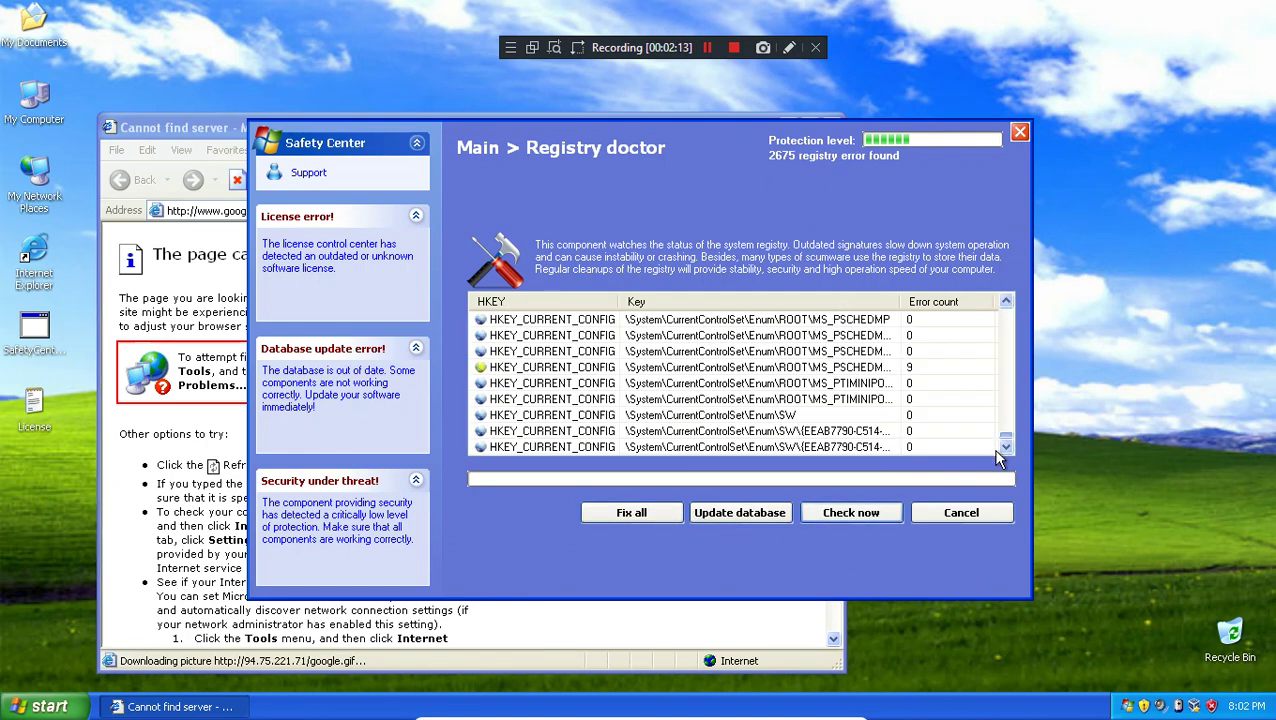
{"action": "left_click", "coordinate": [631, 512]}
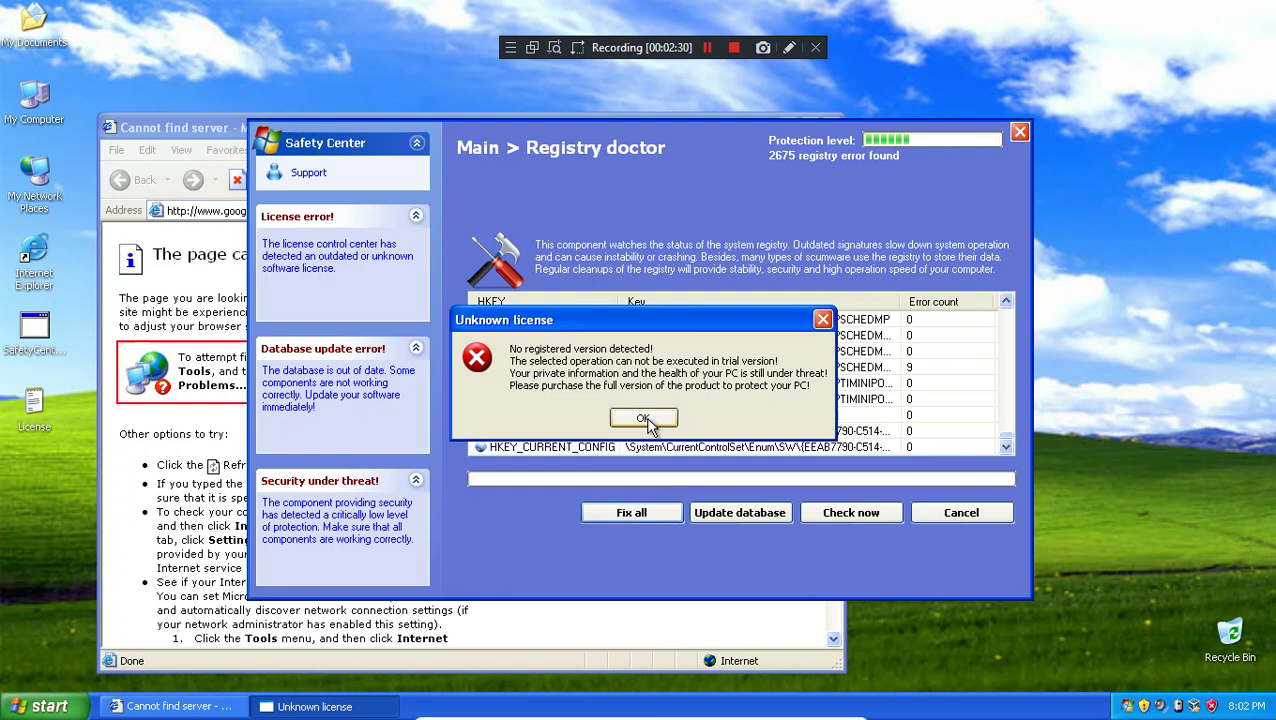
Step: Dismiss the Unknown license error and cancel back to the Safety Center overview
{"action": "left_click", "coordinate": [645, 420]}
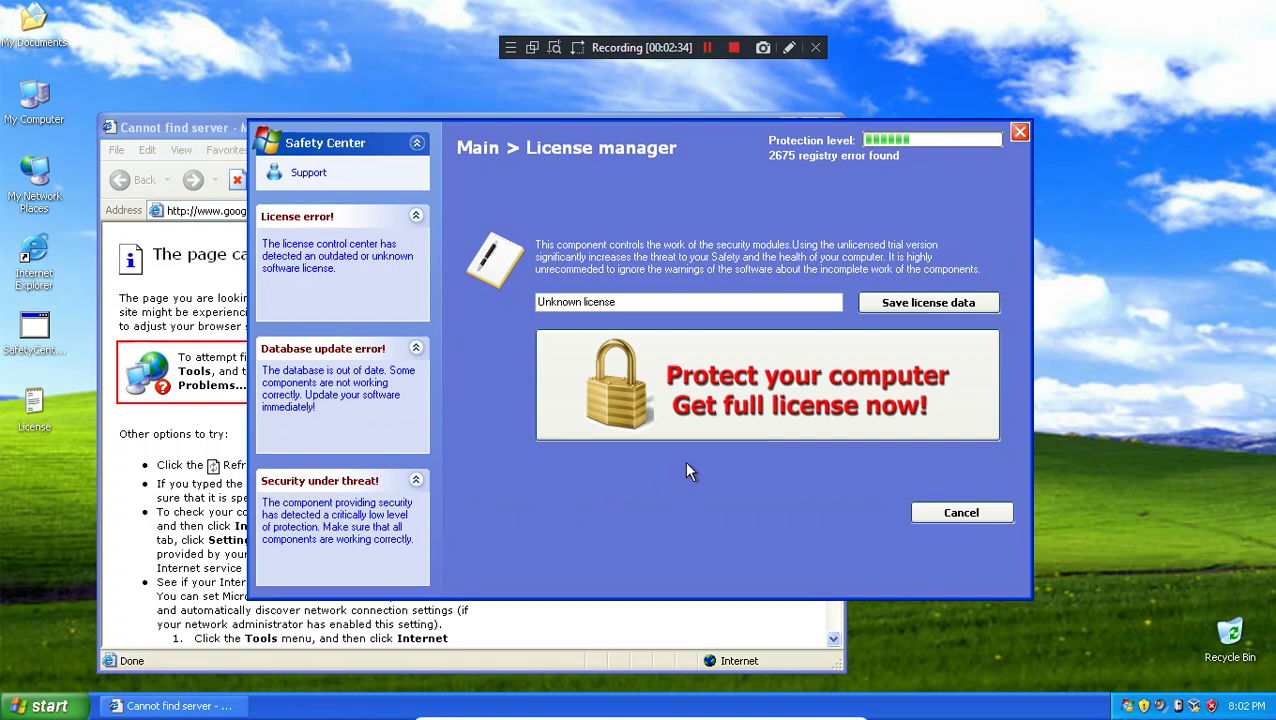
{"action": "left_click", "coordinate": [962, 514]}
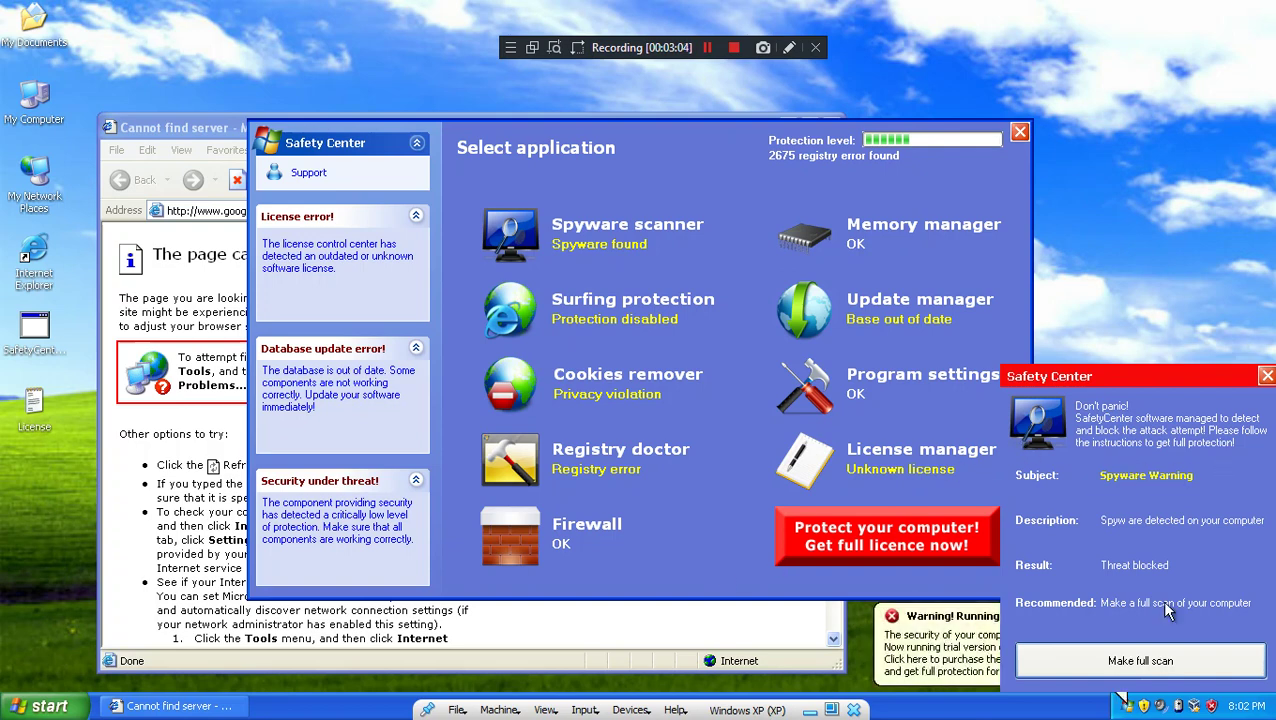
Step: Try Make full scan and Get full license, close the 'Action canceled' page, restart spyware scanning
{"action": "left_click", "coordinate": [1148, 664]}
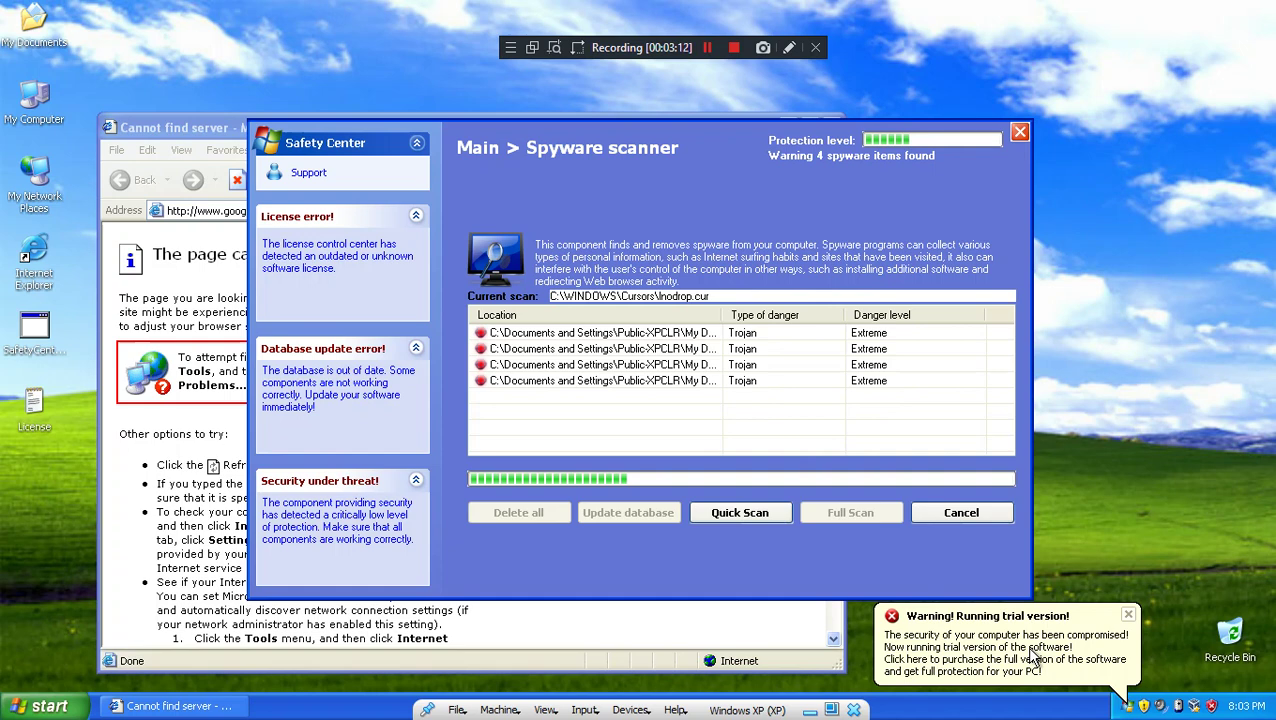
{"action": "left_click", "coordinate": [972, 672]}
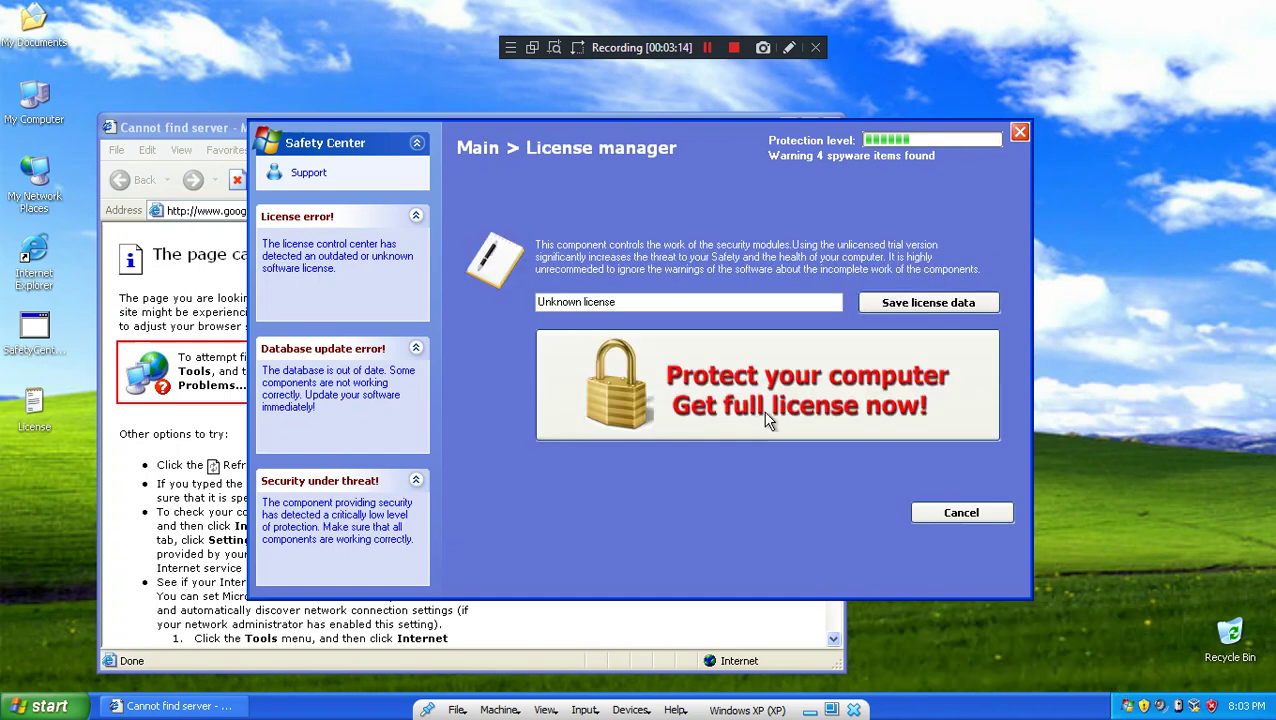
{"action": "left_click", "coordinate": [980, 515]}
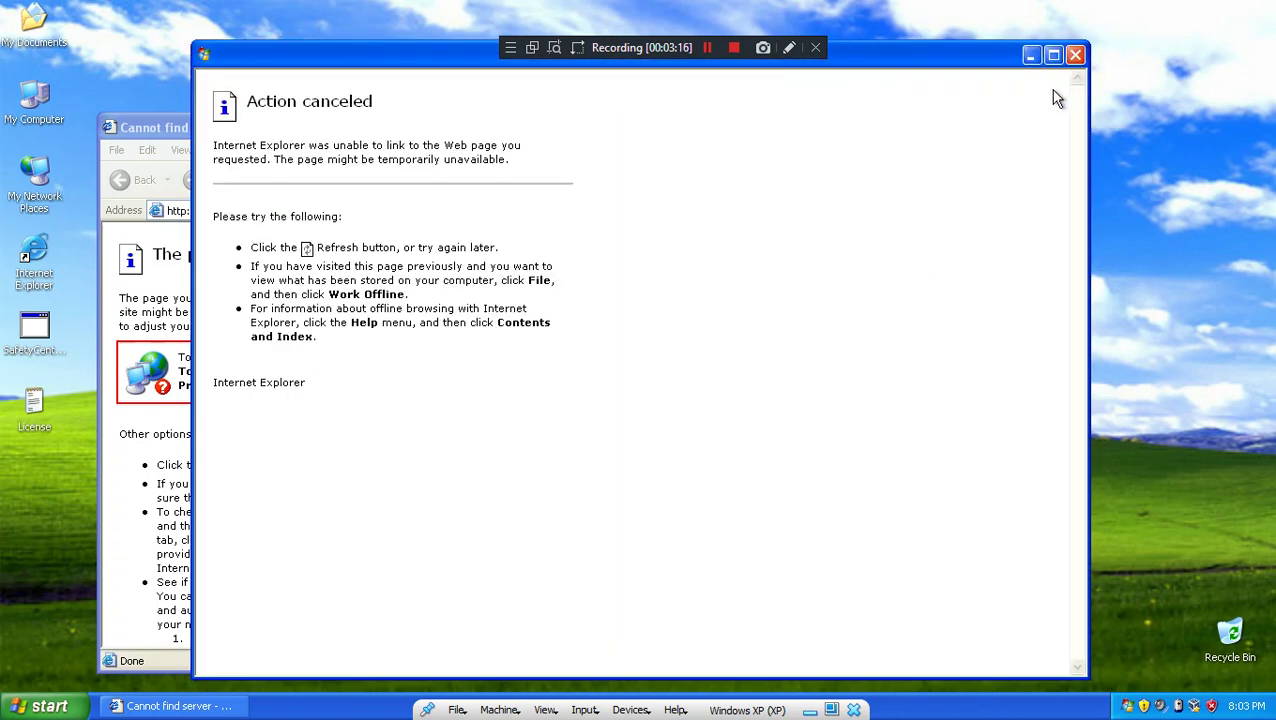
{"action": "left_click", "coordinate": [1074, 53]}
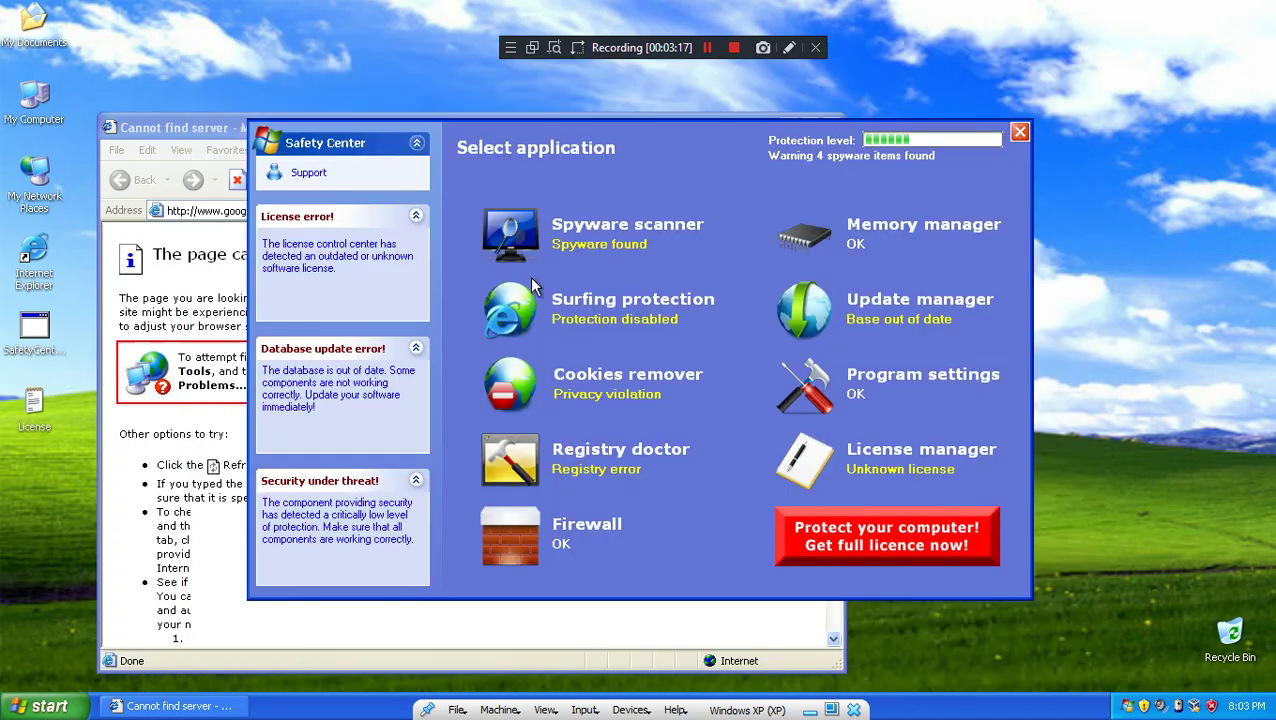
{"action": "left_click", "coordinate": [624, 224]}
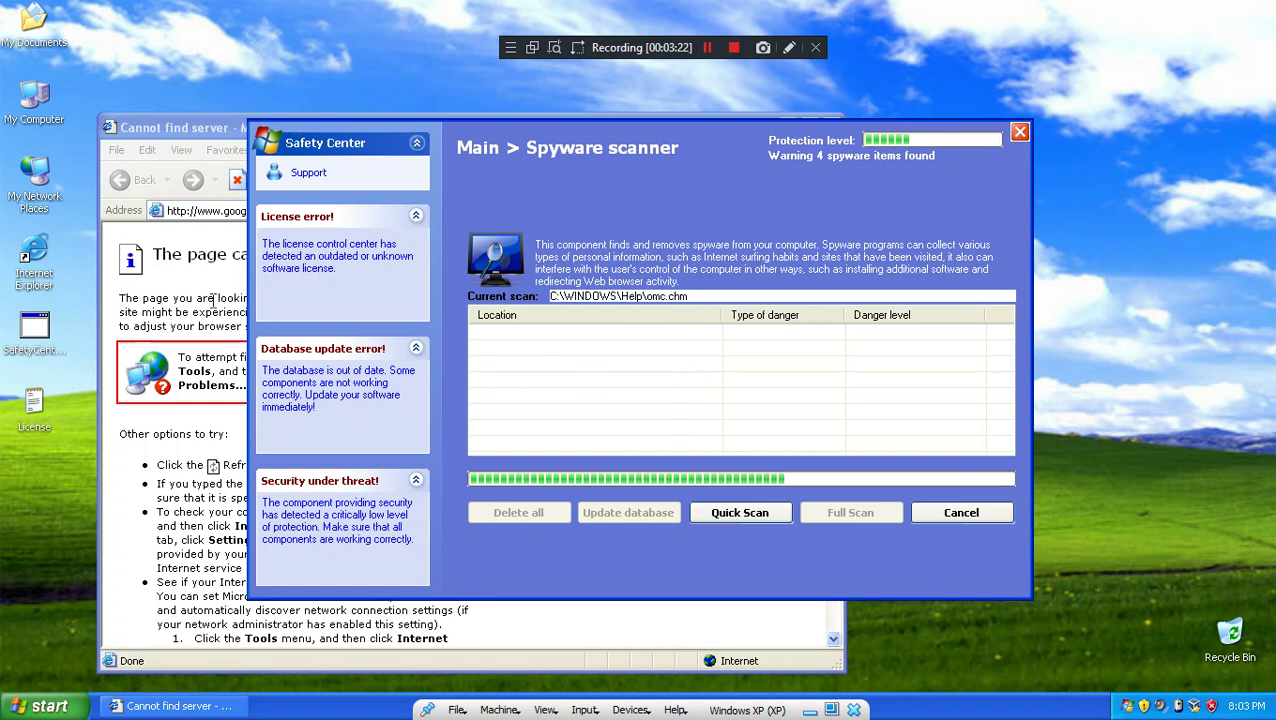
{"action": "key", "text": "alt+Tab"}
Step: Enter 'bing' in Internet Explorer's address bar to load a Bing search
{"action": "left_click", "coordinate": [355, 211]}
{"action": "type", "text": "bi"}
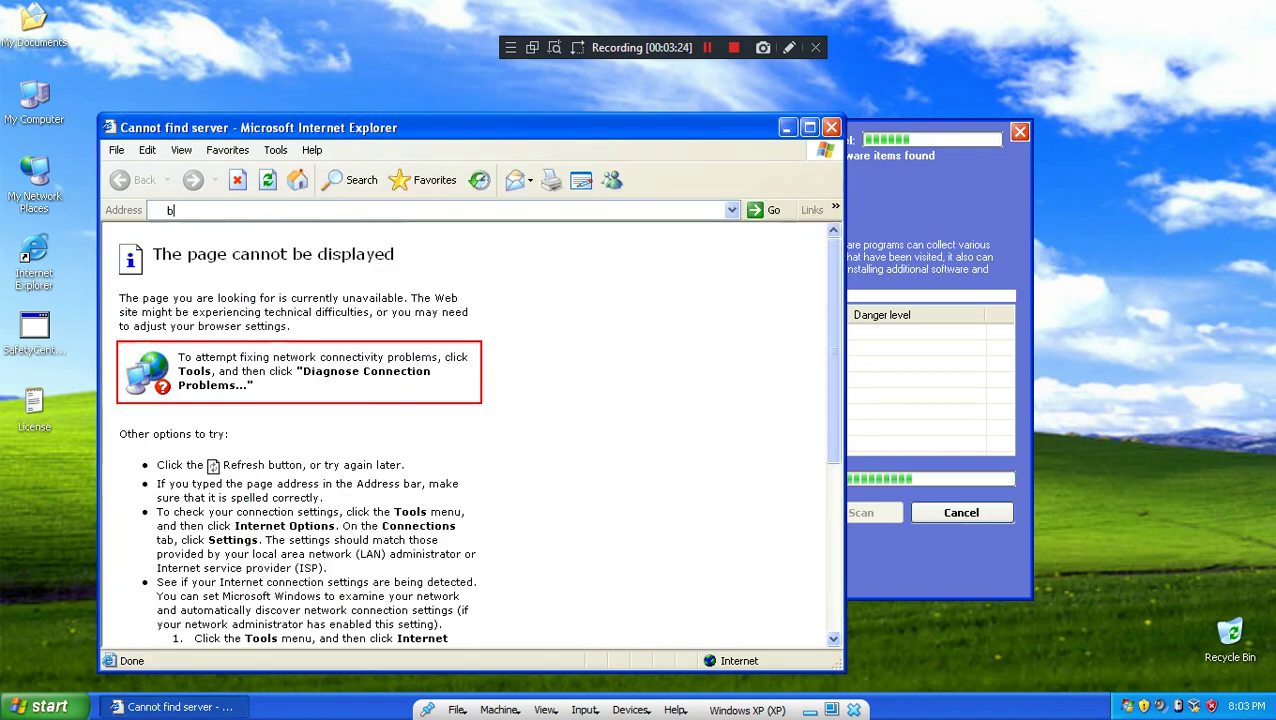
{"action": "type", "text": "ng"}
{"action": "key", "text": "Return"}
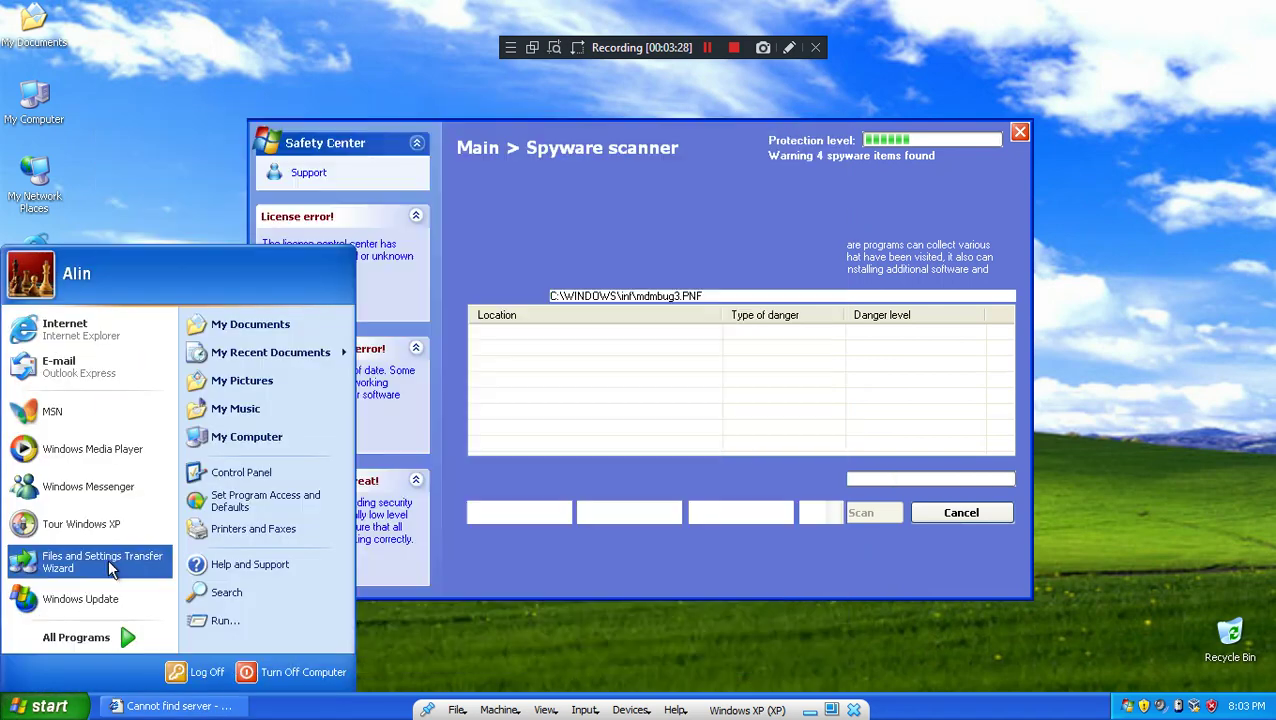
Step: Launch Windows Media Player and open Task Manager from the taskbar
{"action": "left_click", "coordinate": [40, 706]}
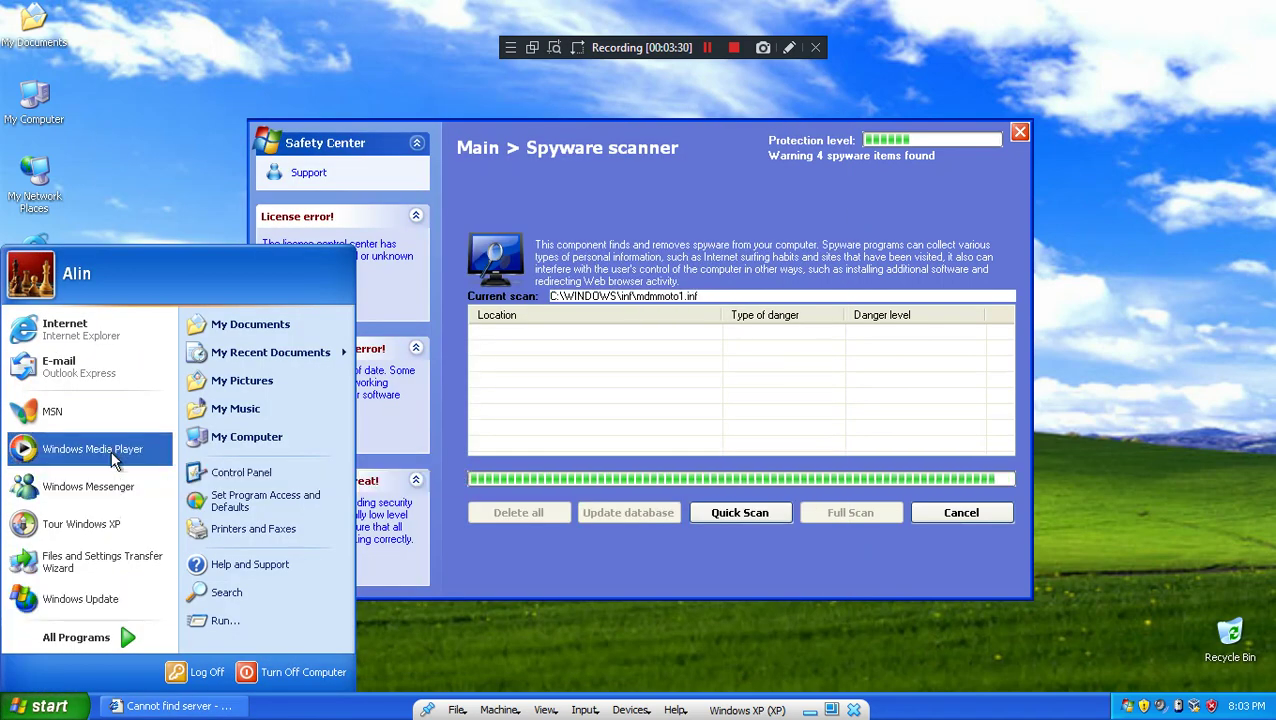
{"action": "left_click", "coordinate": [92, 449]}
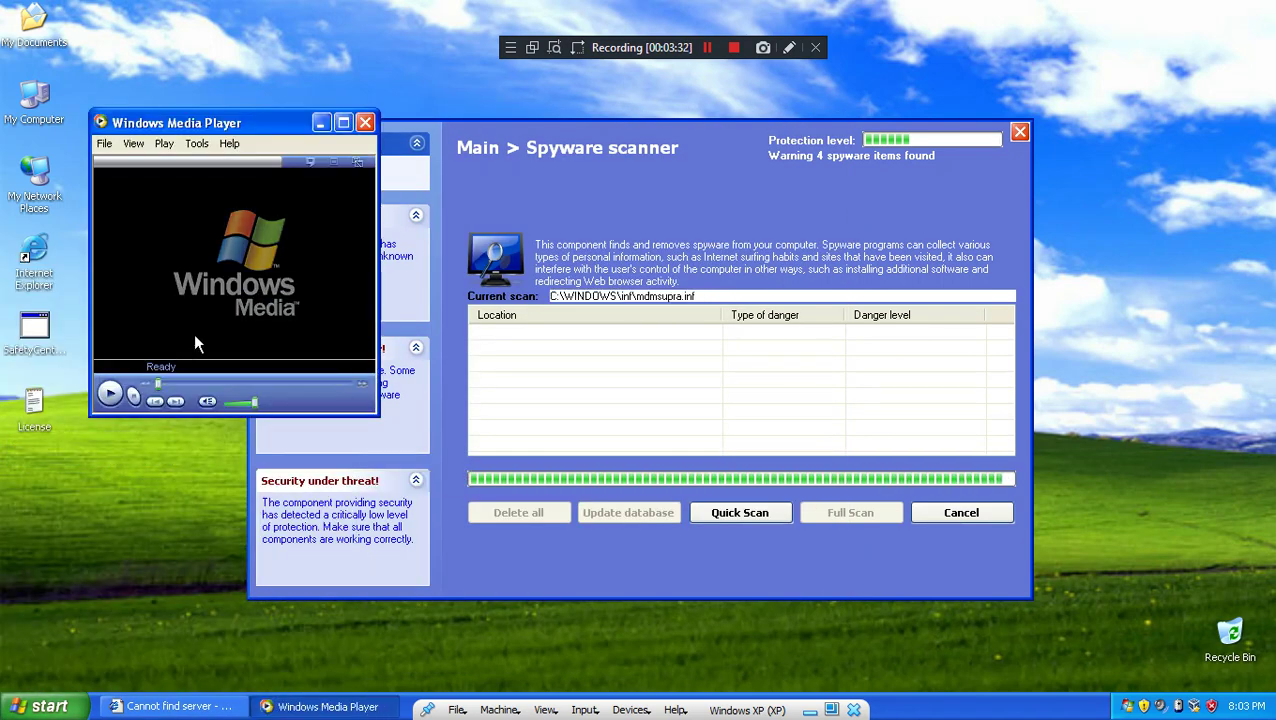
{"action": "right_click", "coordinate": [1064, 706]}
{"action": "left_click", "coordinate": [1080, 654]}
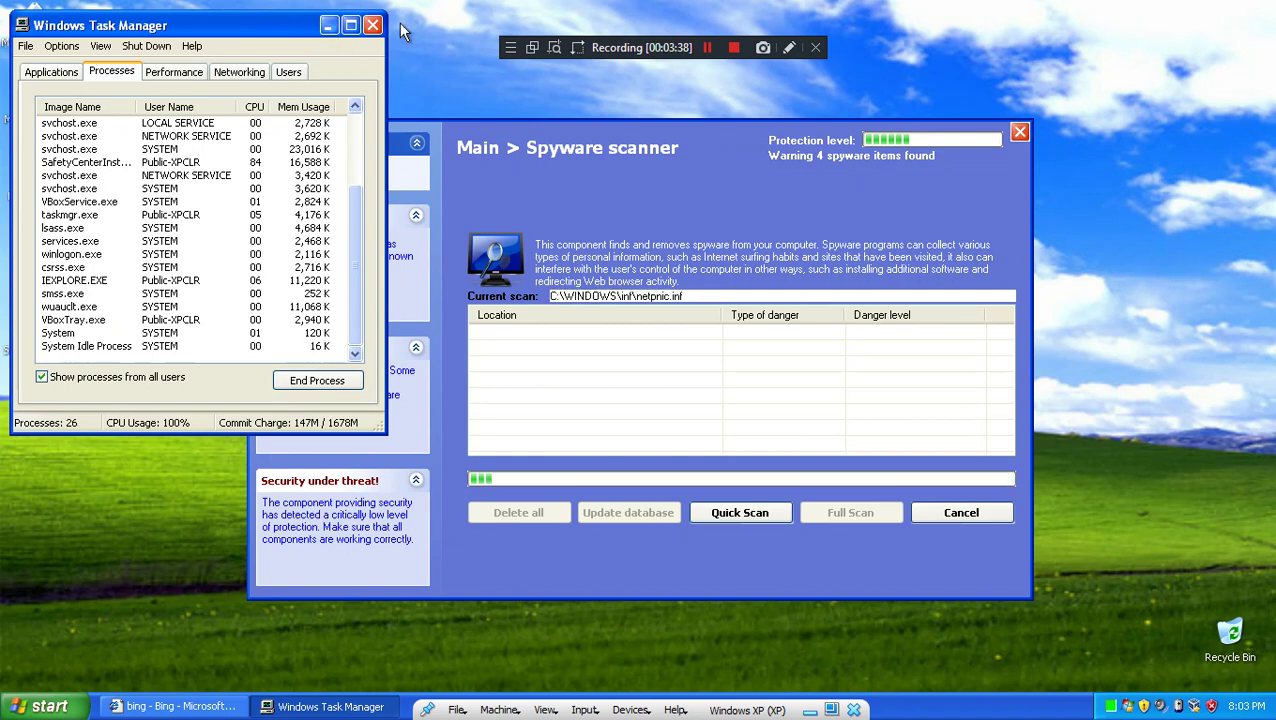
Step: Close Task Manager and inspect IE's Manage Add-ons list, including the unnamed helper object
{"action": "left_click", "coordinate": [373, 25]}
{"action": "left_click", "coordinate": [175, 706]}
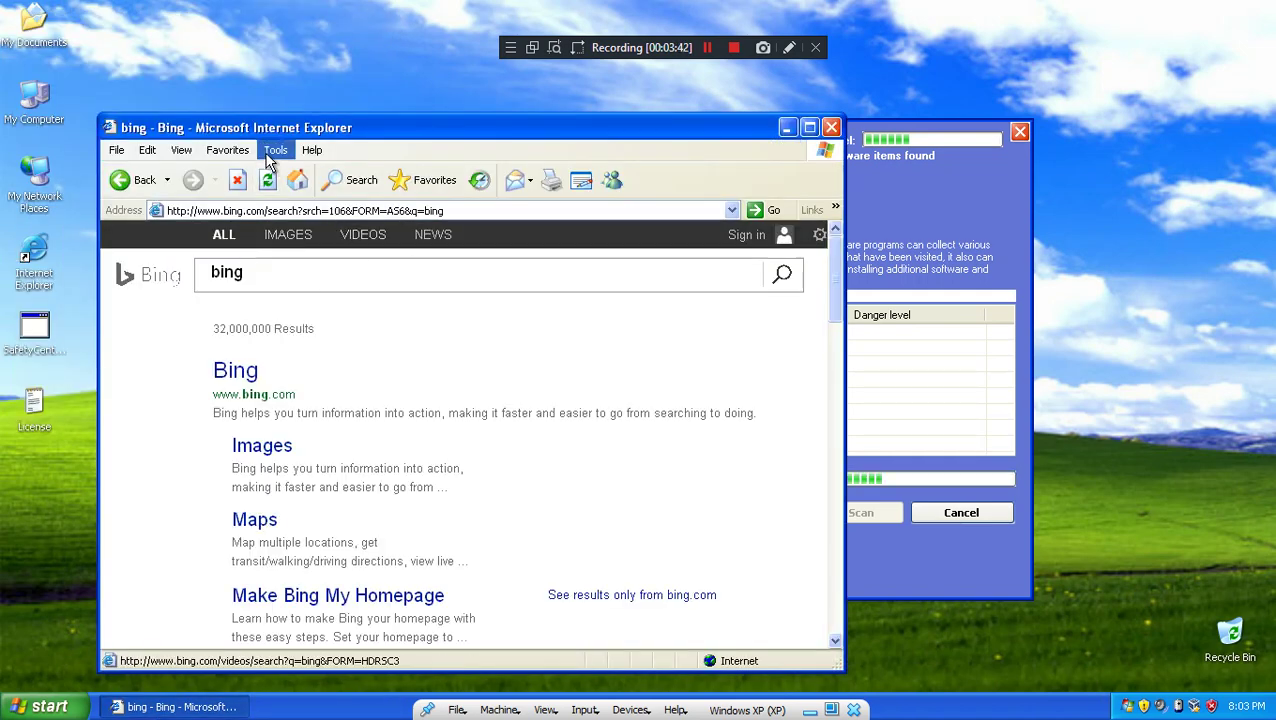
{"action": "left_click", "coordinate": [271, 153]}
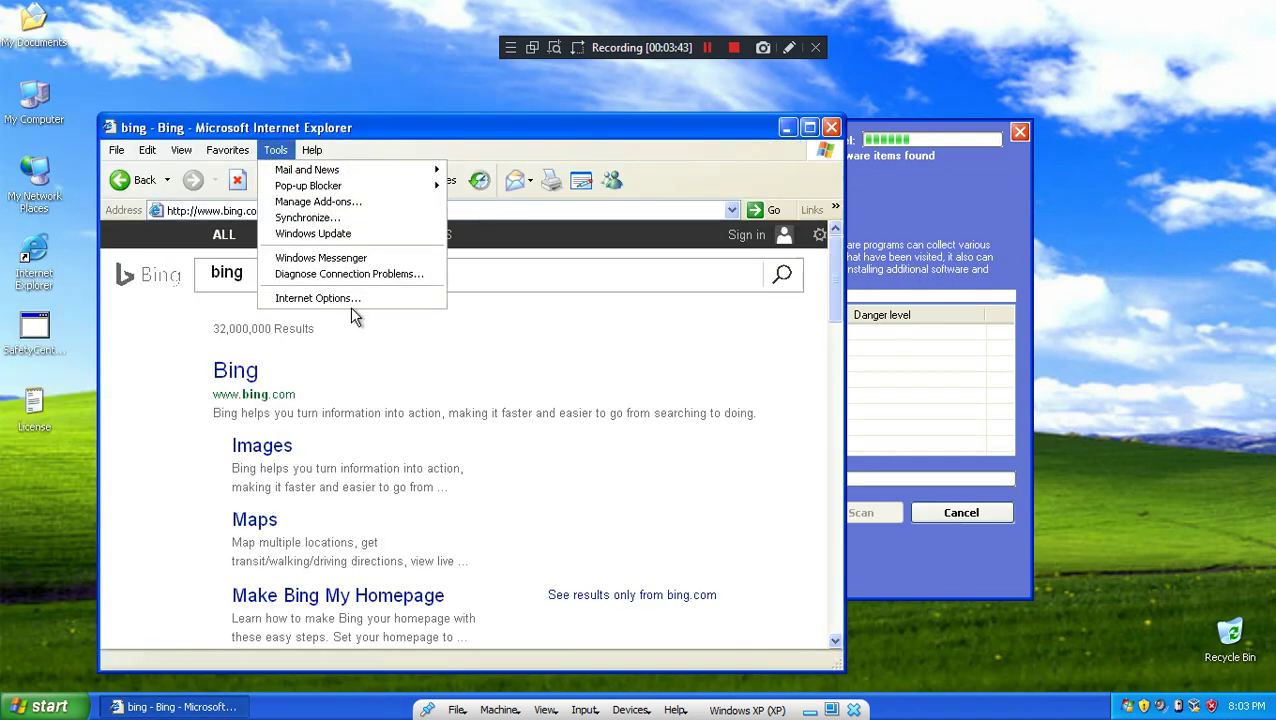
{"action": "left_click", "coordinate": [336, 205]}
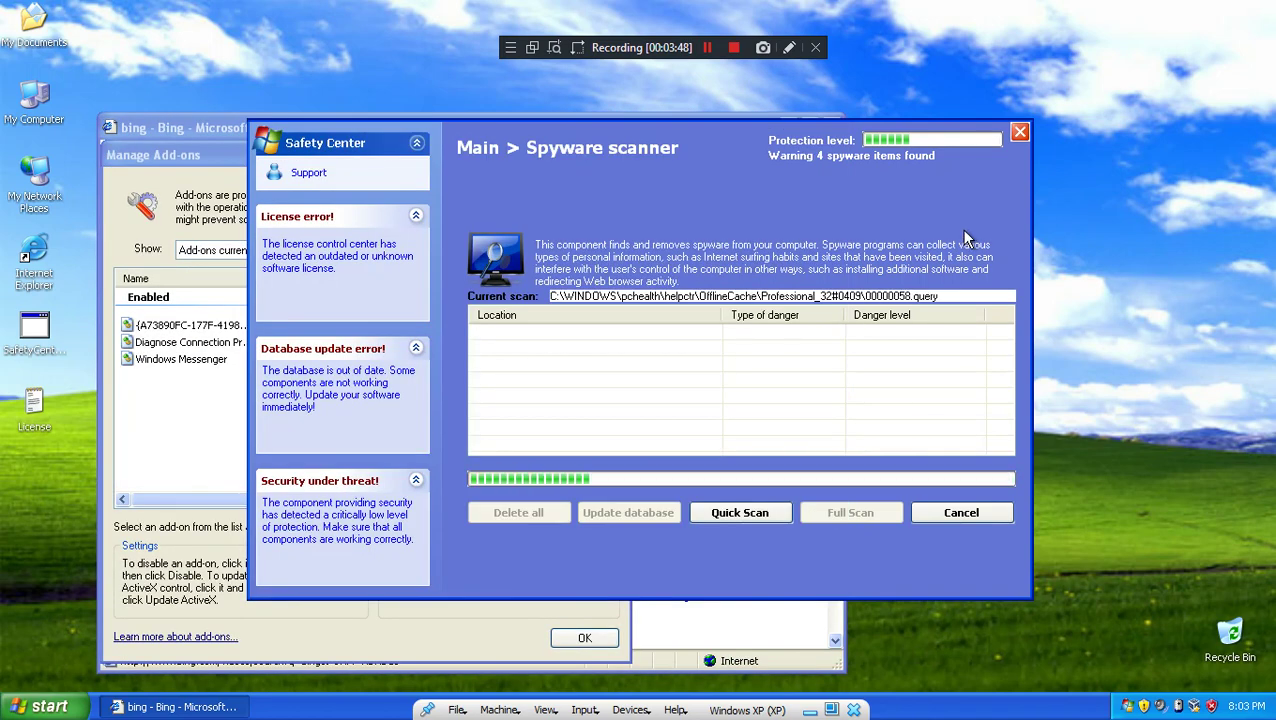
{"action": "left_click", "coordinate": [194, 393]}
{"action": "left_click", "coordinate": [218, 330]}
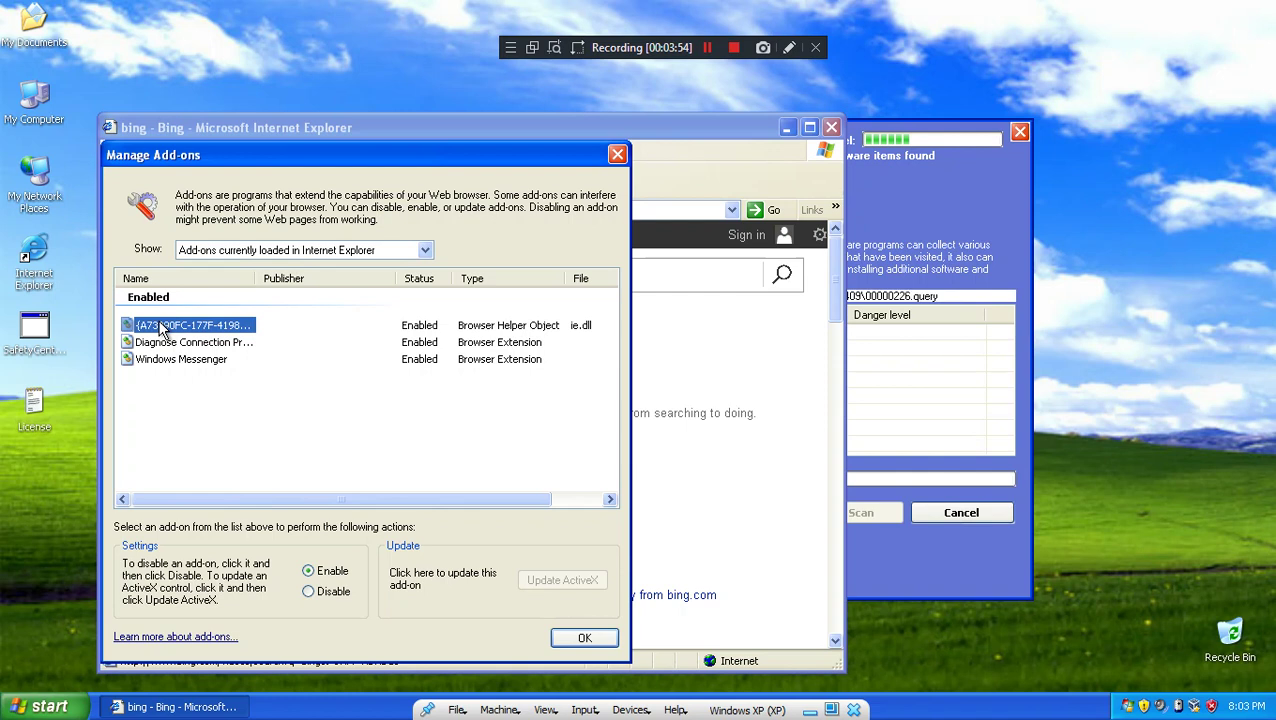
{"action": "left_click", "coordinate": [200, 343]}
{"action": "left_click", "coordinate": [172, 330]}
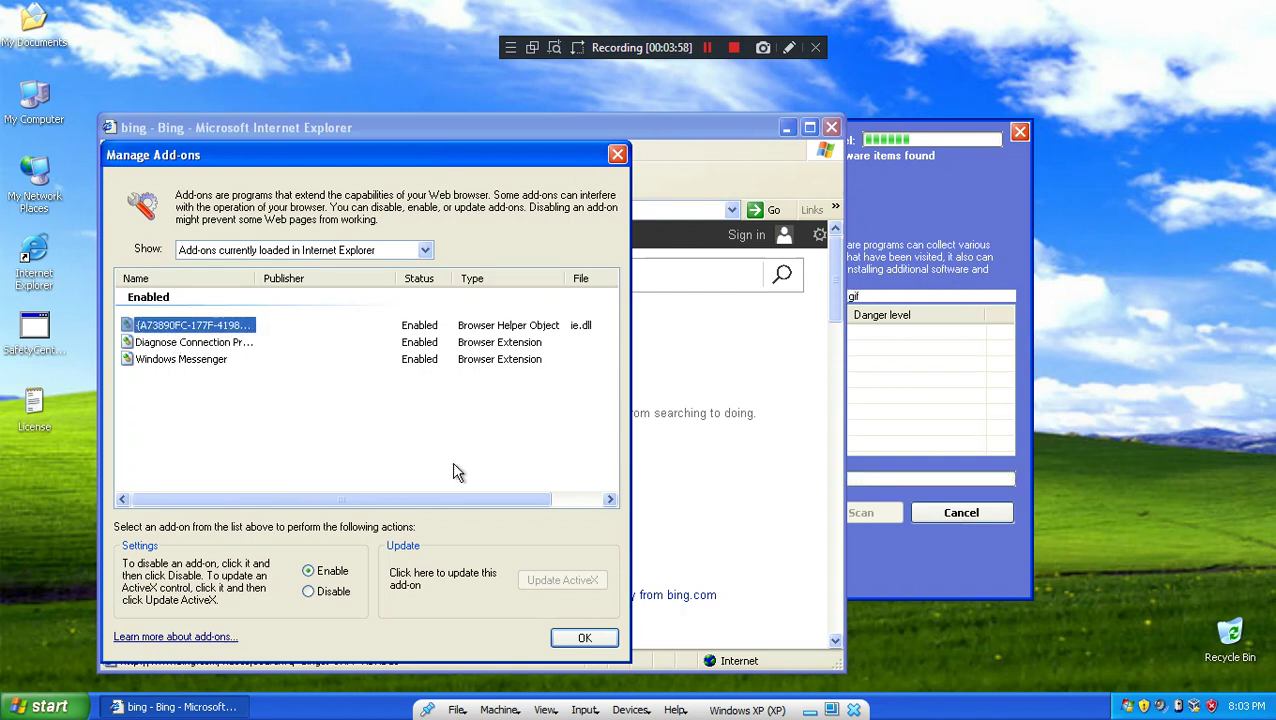
Step: Show add-ons used by Internet Explorer, check the unnamed helper, then close add-ons and IE
{"action": "left_click", "coordinate": [360, 251]}
{"action": "left_click", "coordinate": [340, 263]}
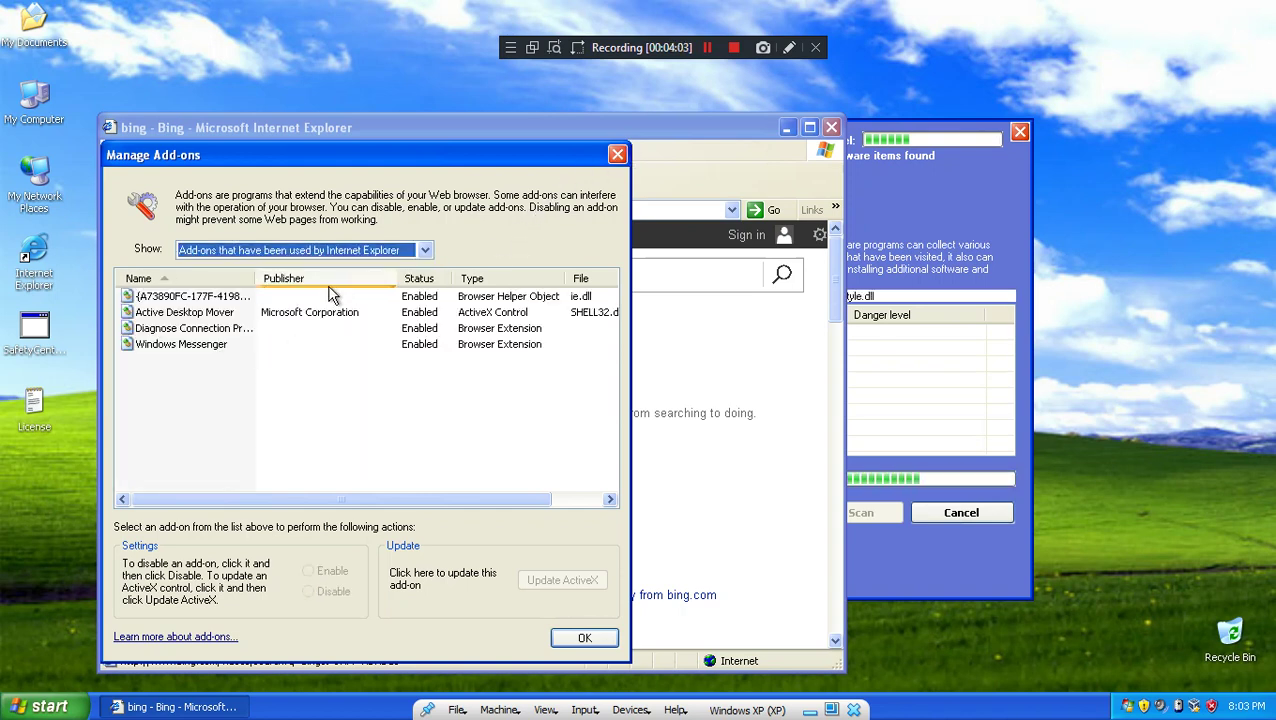
{"action": "left_click", "coordinate": [222, 298]}
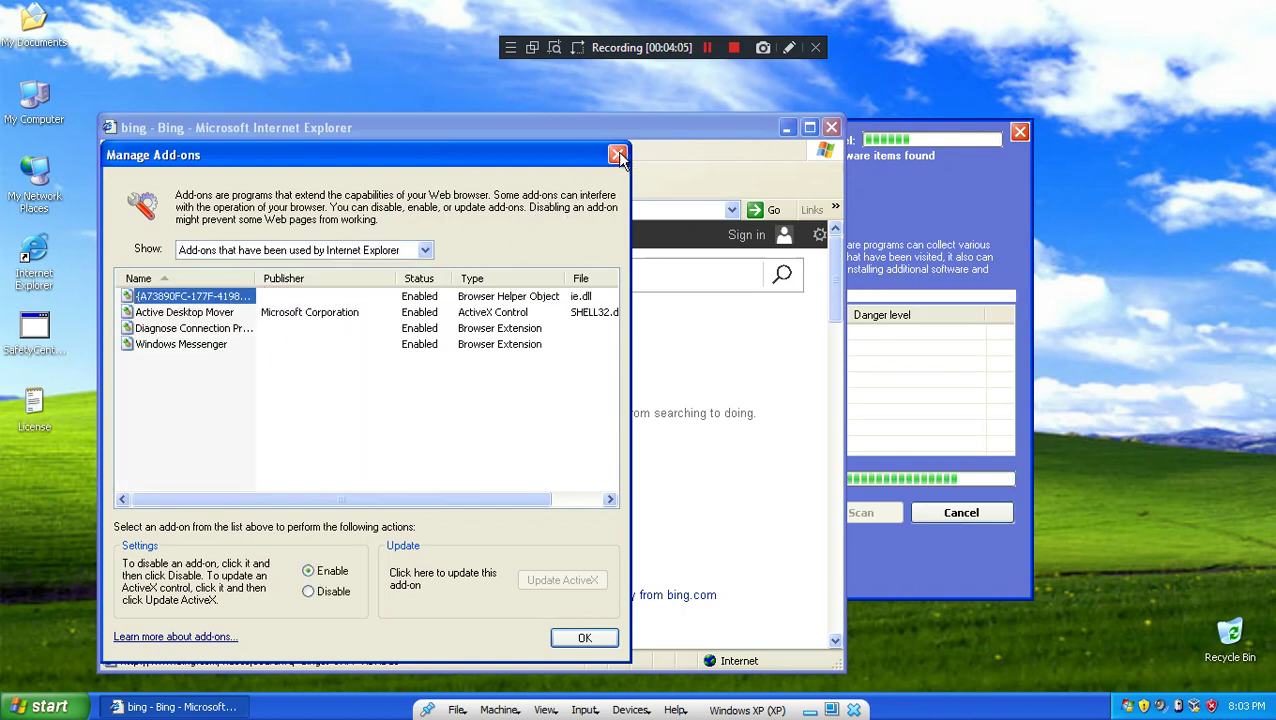
{"action": "left_click", "coordinate": [618, 156]}
{"action": "left_click", "coordinate": [831, 129]}
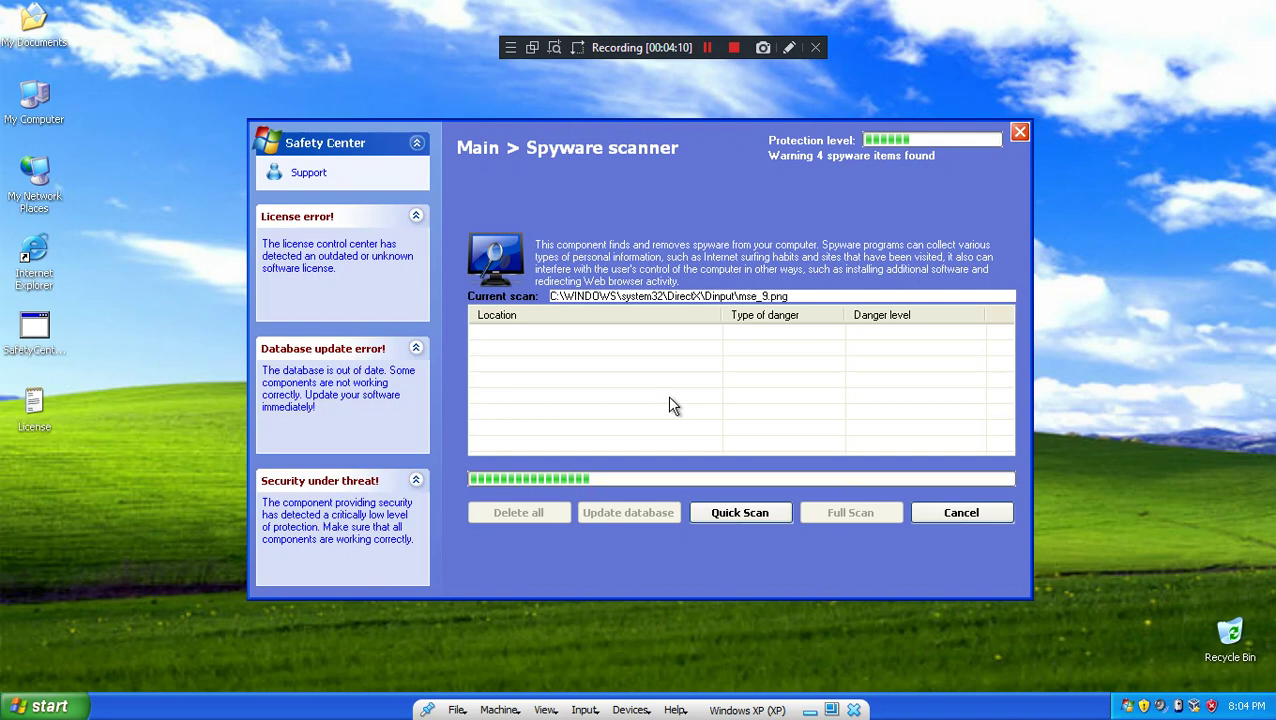
Step: Run a Quick Scan and widen the Location column to read the Trojan entries
{"action": "left_click", "coordinate": [708, 518]}
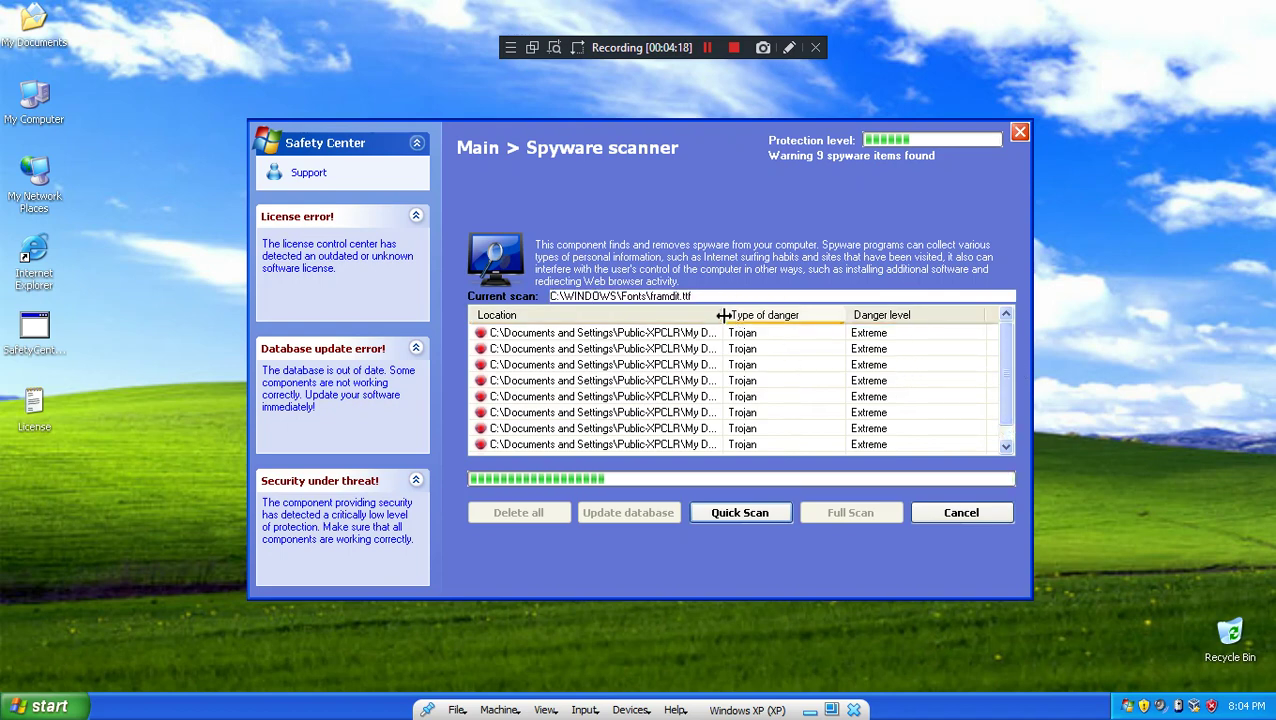
{"action": "left_click_drag", "start_coordinate": [723, 316], "coordinate": [898, 318]}
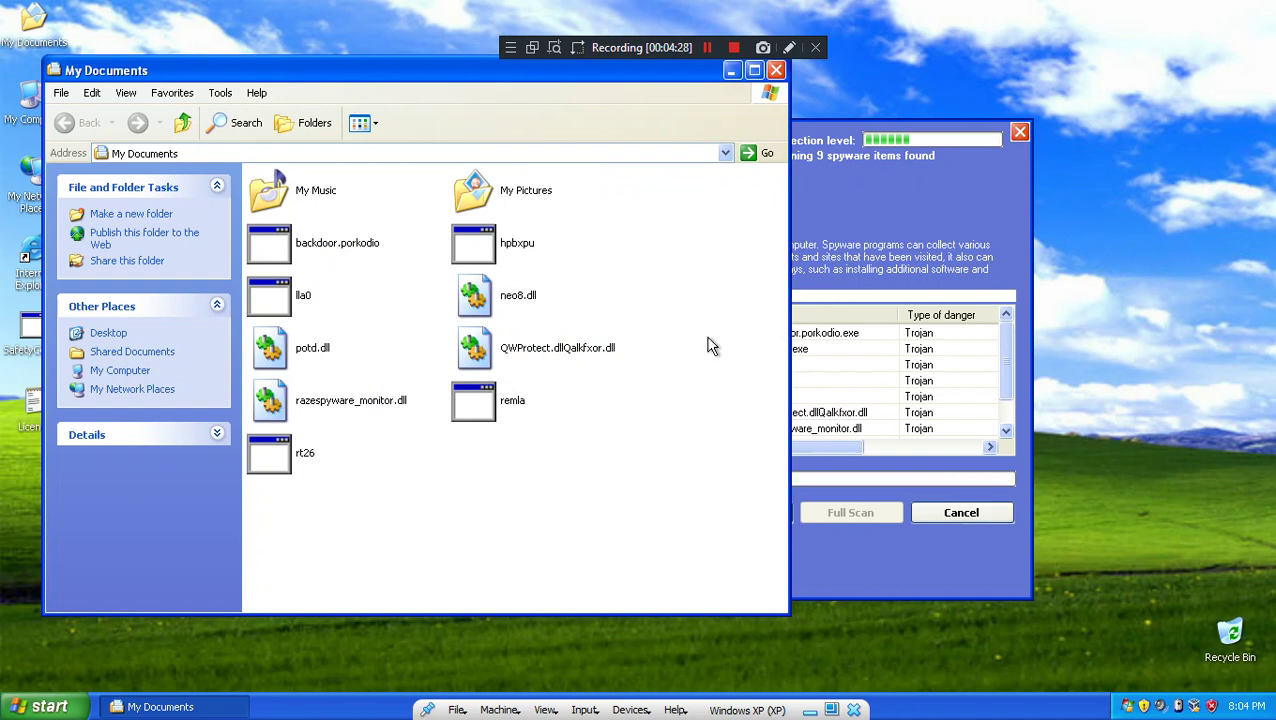
Step: Run rt26, remla, hpbxpu and backdoor.porkodio from My Documents, then close the folder
{"action": "left_click", "coordinate": [293, 461]}
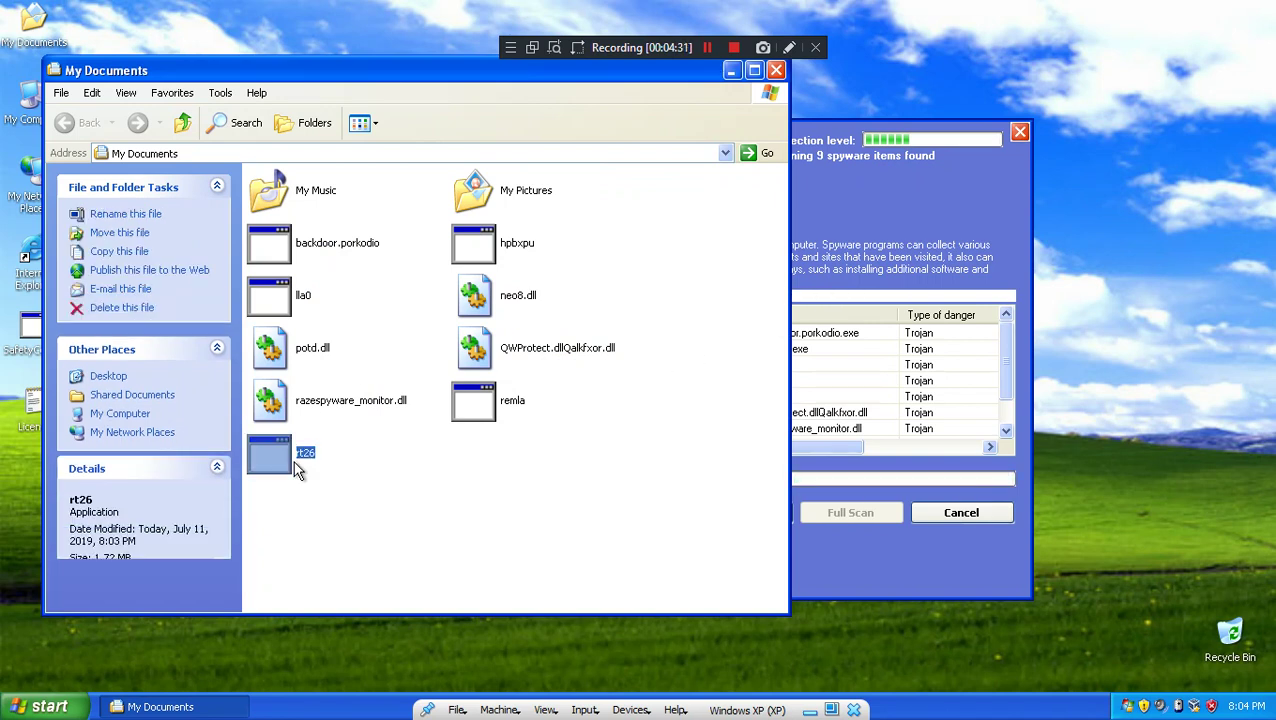
{"action": "double_click", "coordinate": [293, 461]}
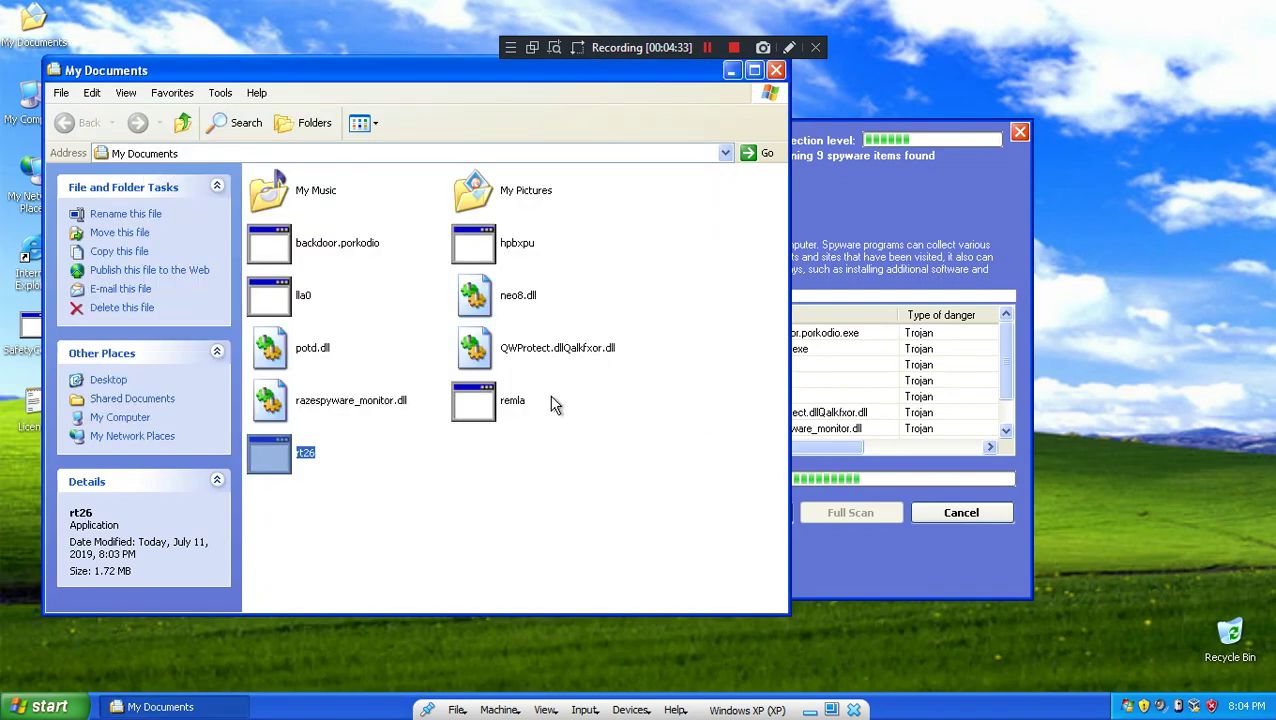
{"action": "left_click", "coordinate": [505, 410]}
{"action": "double_click", "coordinate": [505, 410]}
{"action": "double_click", "coordinate": [517, 243]}
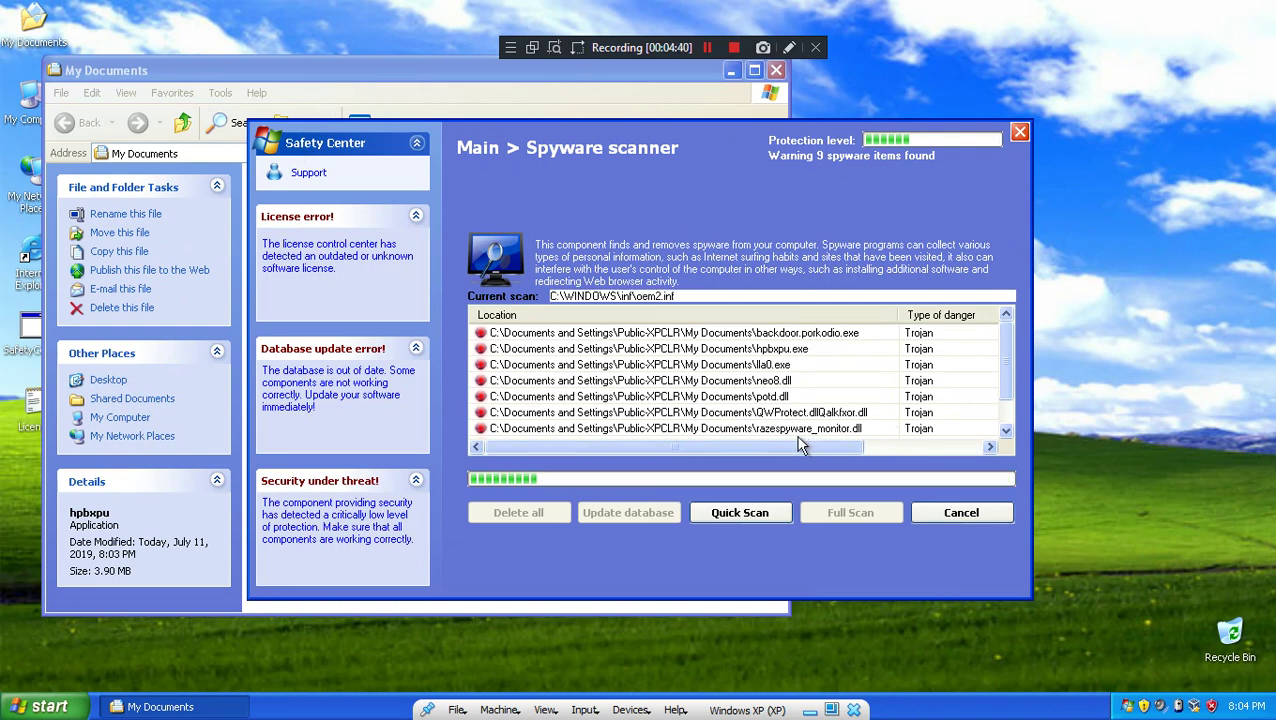
{"action": "left_click", "coordinate": [307, 66]}
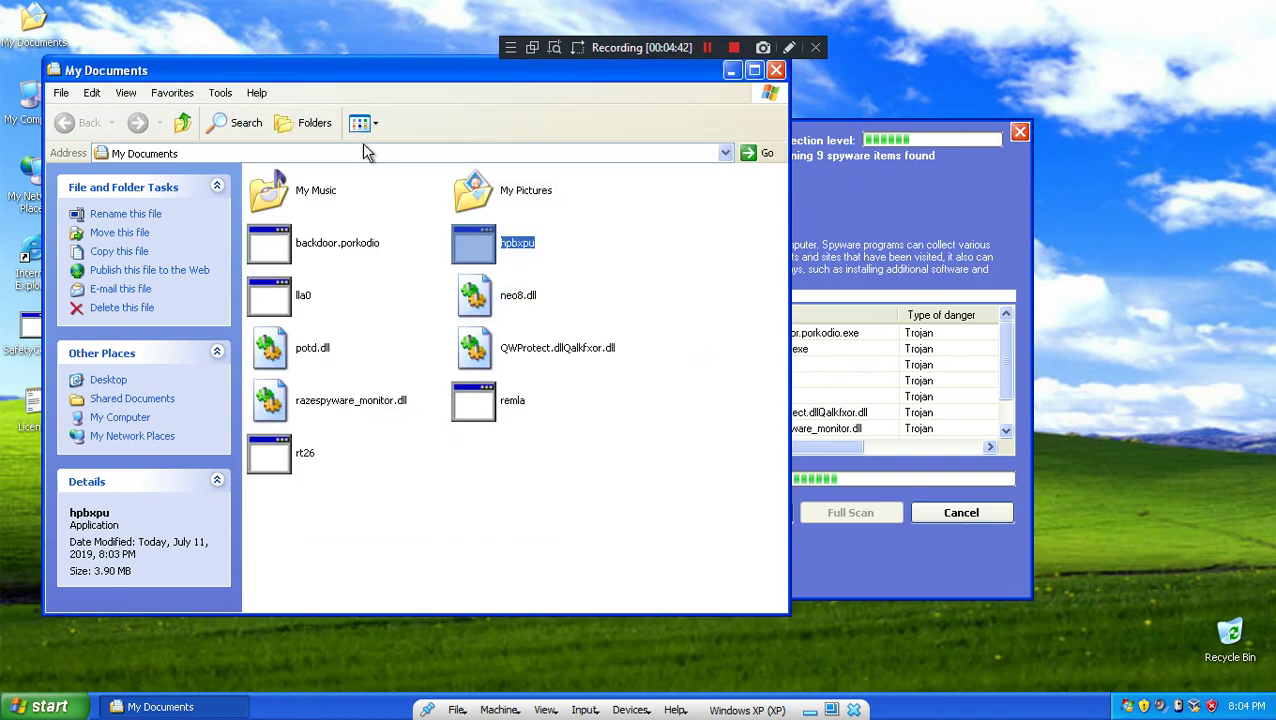
{"action": "left_click", "coordinate": [358, 410]}
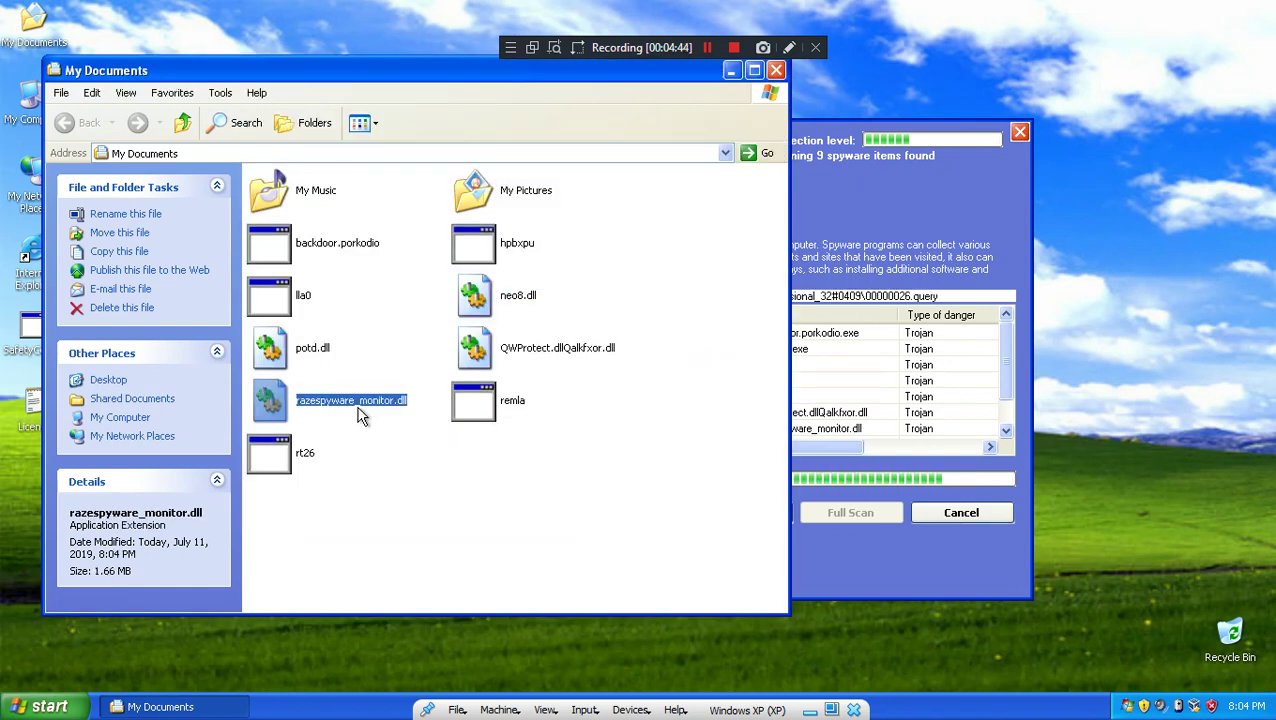
{"action": "double_click", "coordinate": [331, 248]}
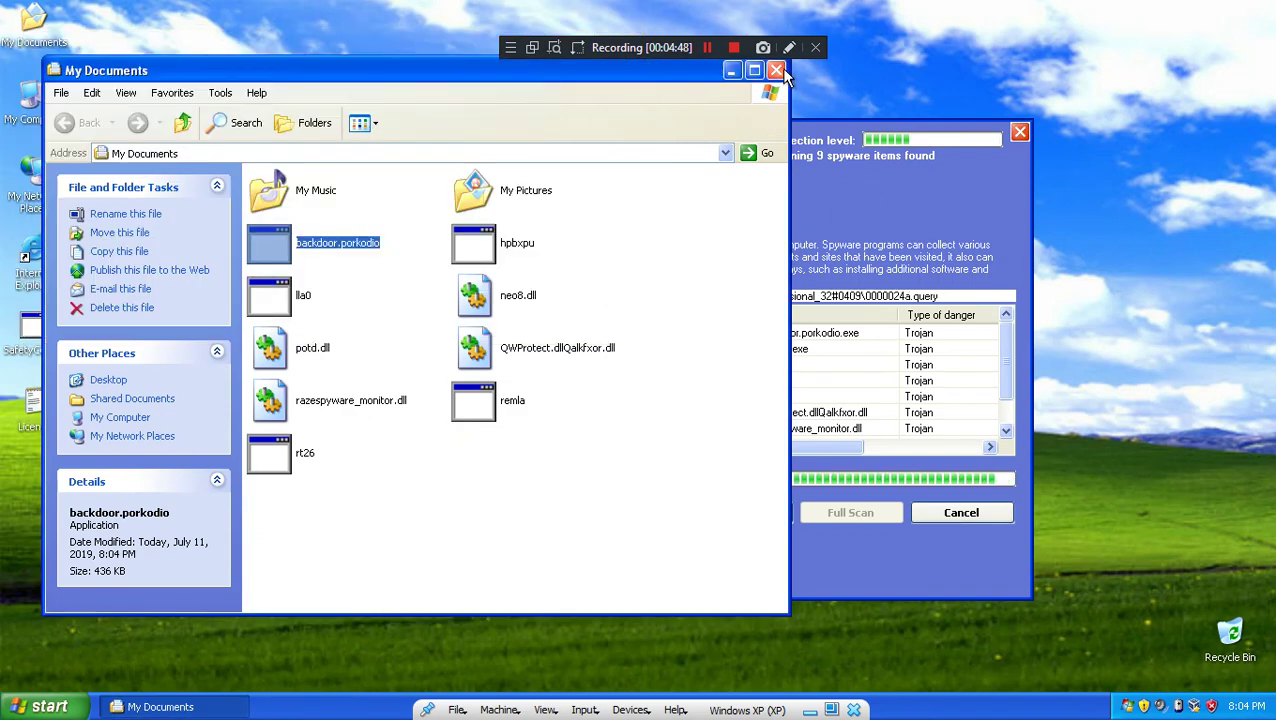
{"action": "left_click", "coordinate": [778, 70]}
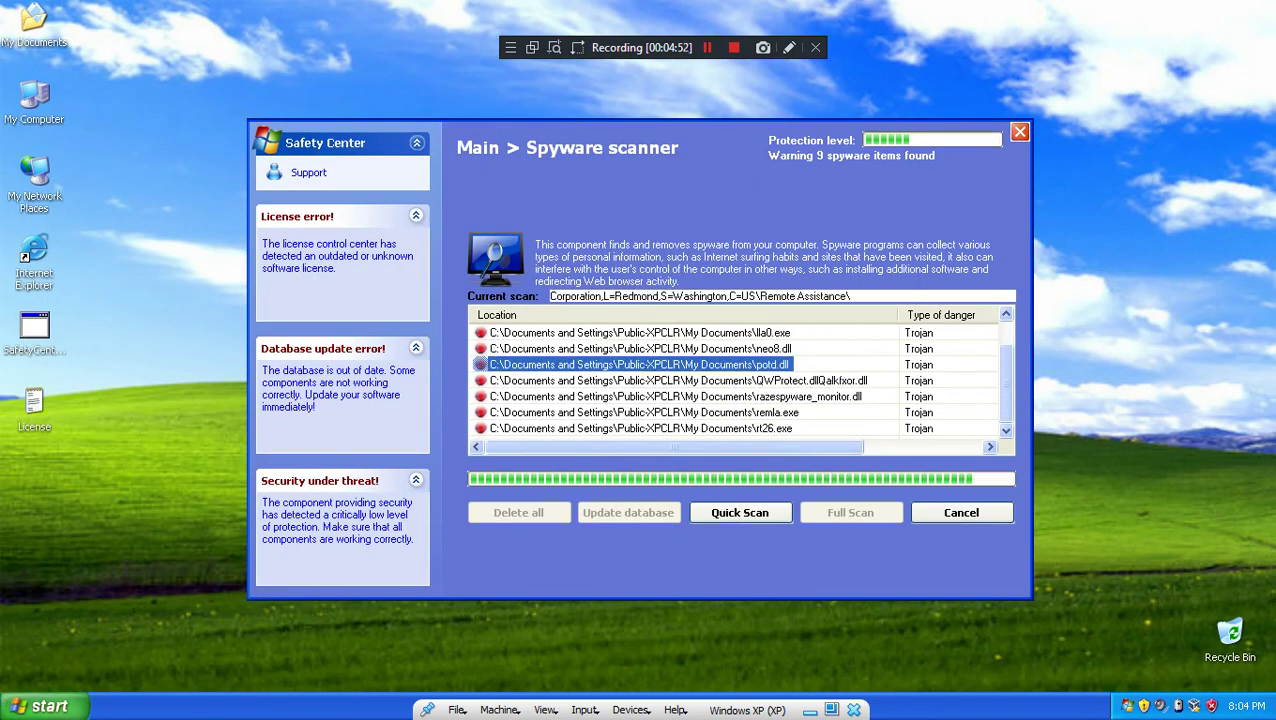
Step: Open My Documents from a Trojan entry in the scanner list to see the nine flagged files
{"action": "key", "text": "super"}
{"action": "left_click", "coordinate": [481, 178]}
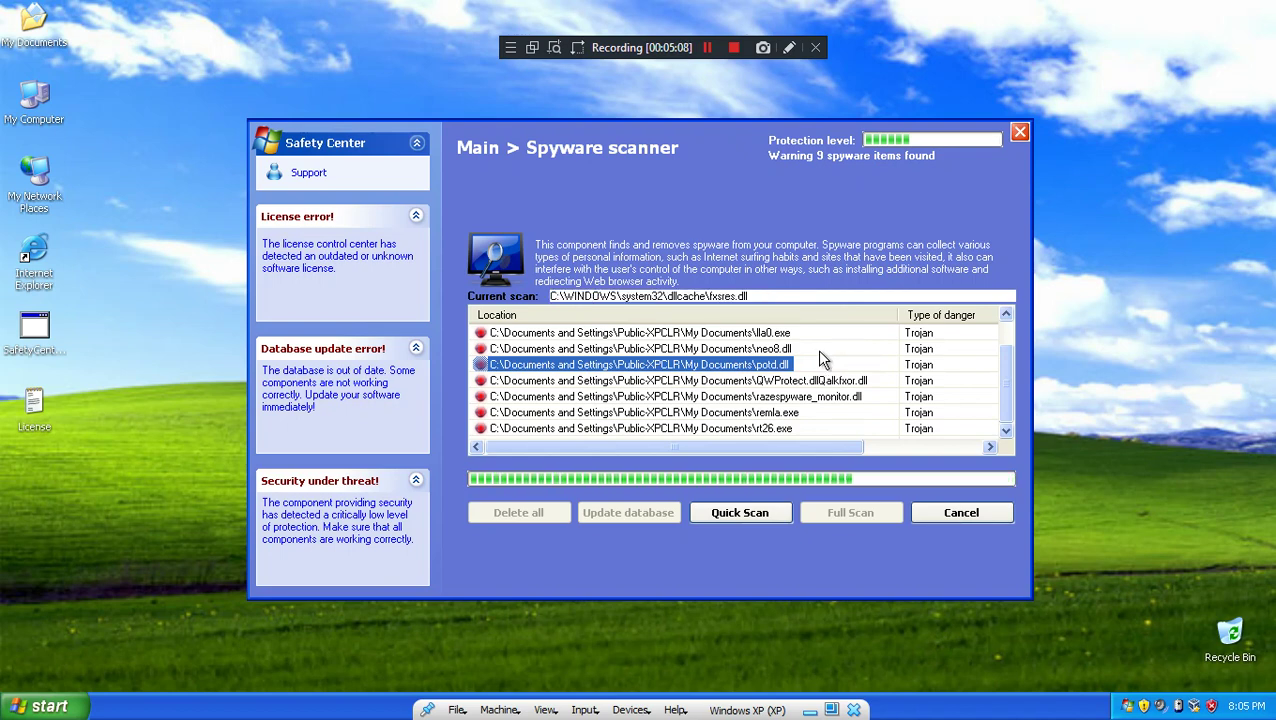
{"action": "double_click", "coordinate": [530, 428]}
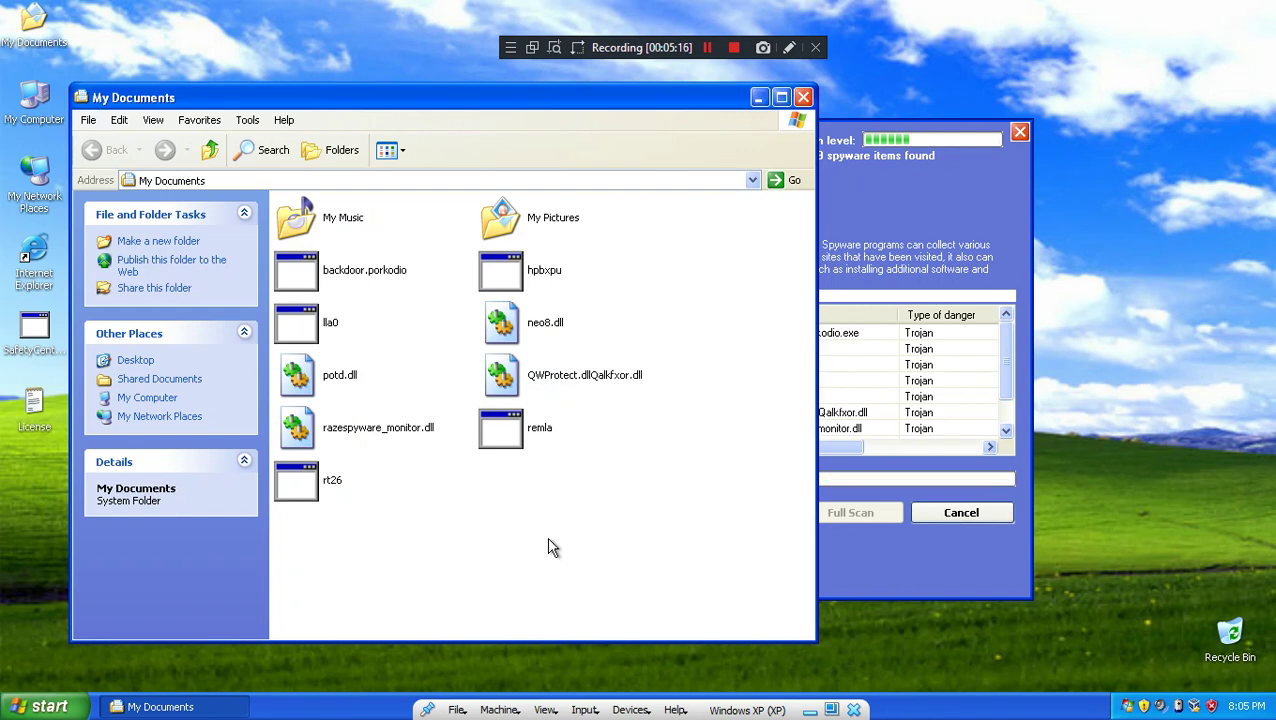
Step: Inspect the QWProtect.dllQalkfxor.dll file in My Documents, then close the window
{"action": "double_click", "coordinate": [570, 275]}
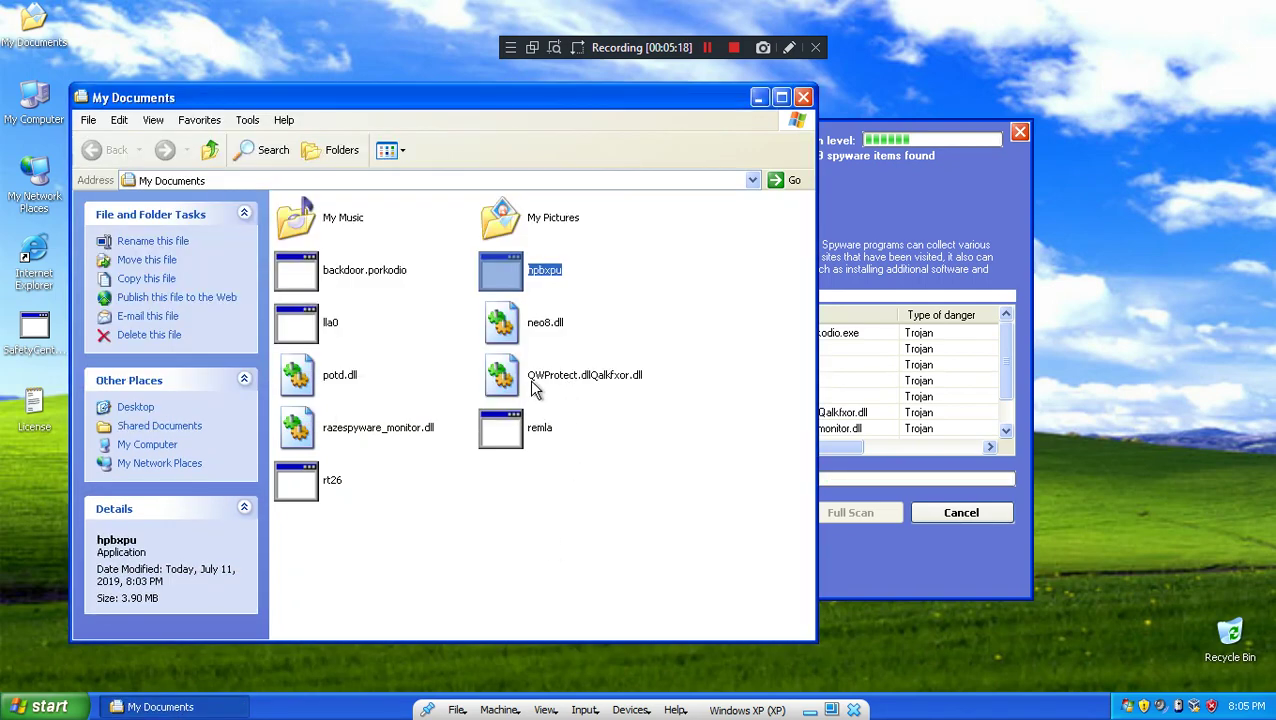
{"action": "left_click", "coordinate": [533, 389]}
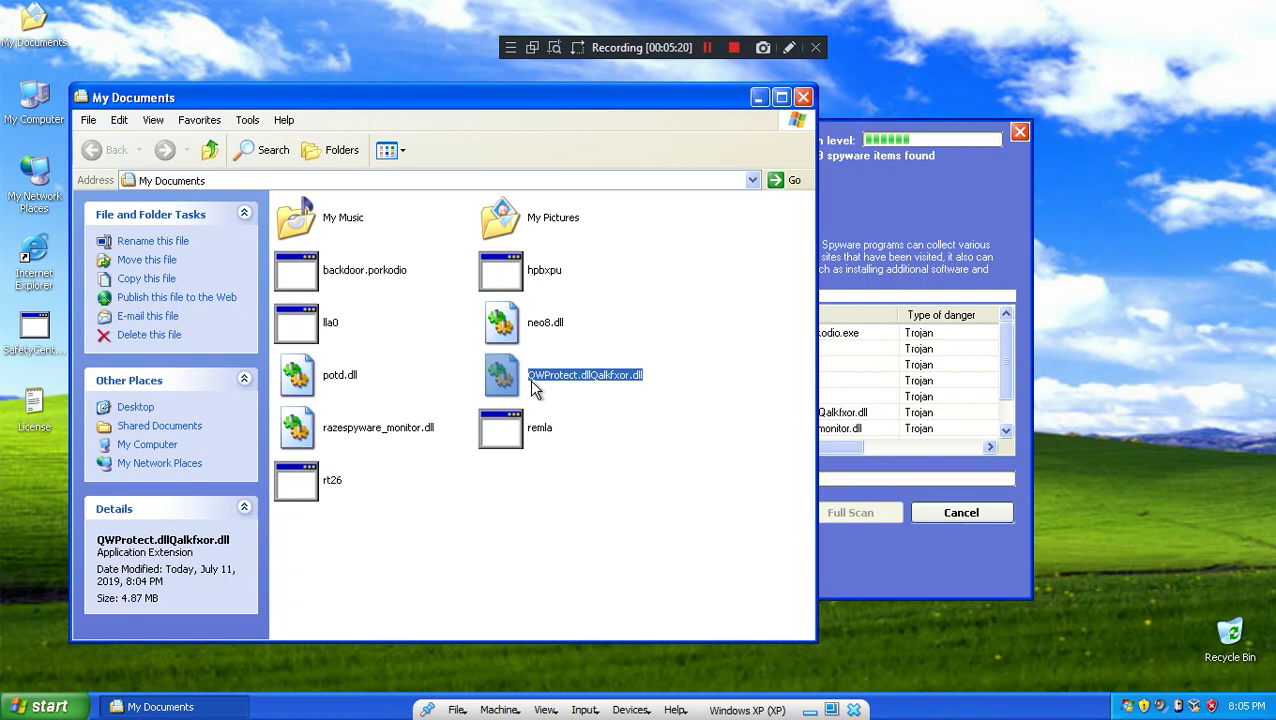
{"action": "left_click", "coordinate": [578, 420]}
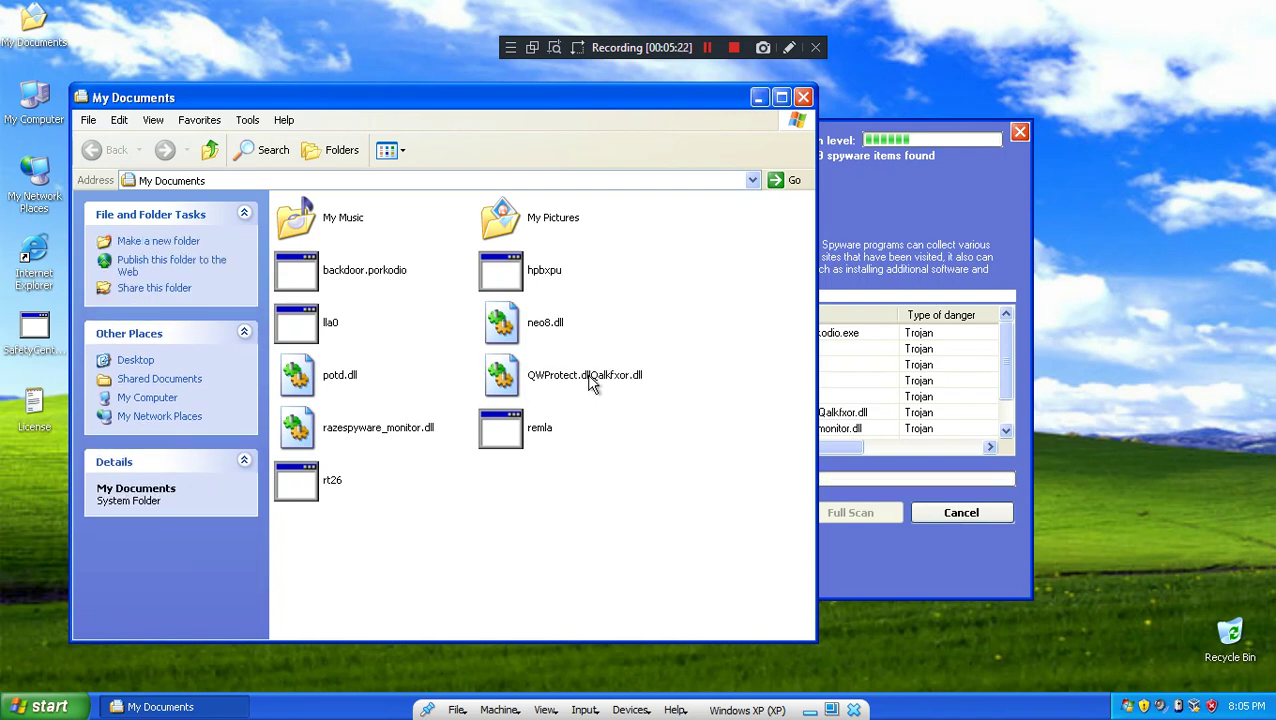
{"action": "left_click", "coordinate": [556, 395]}
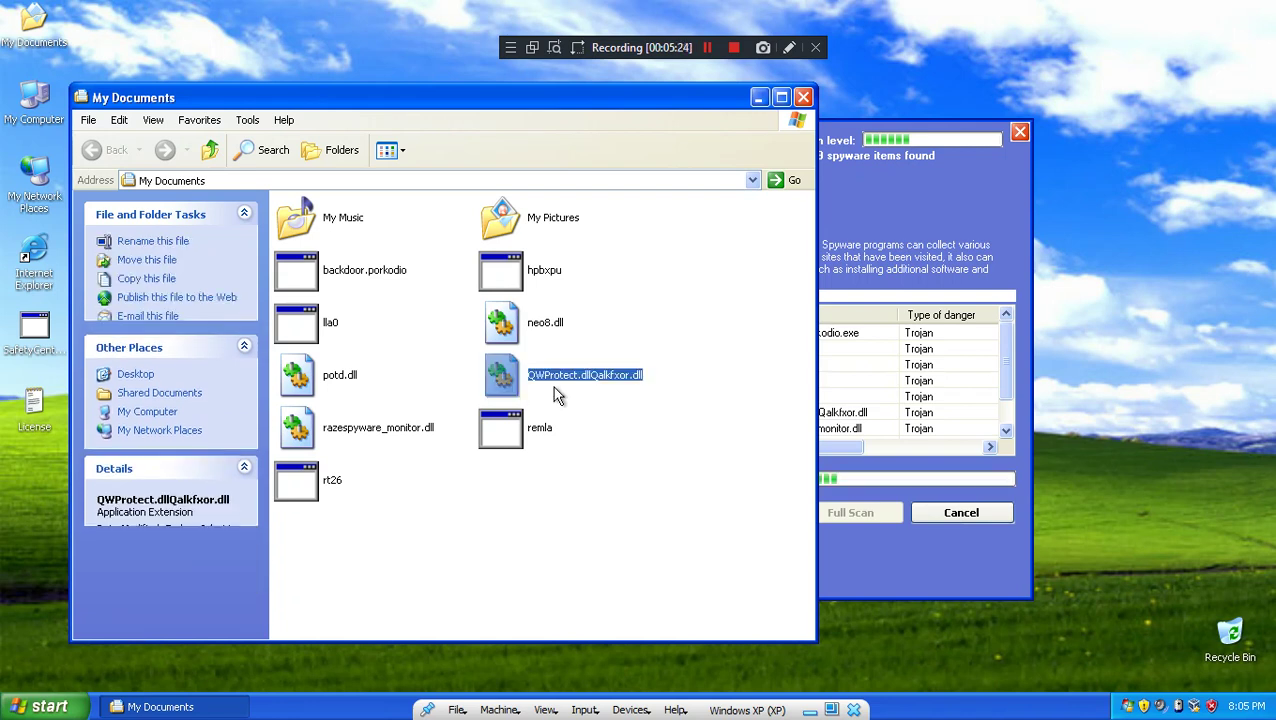
{"action": "left_click", "coordinate": [638, 330]}
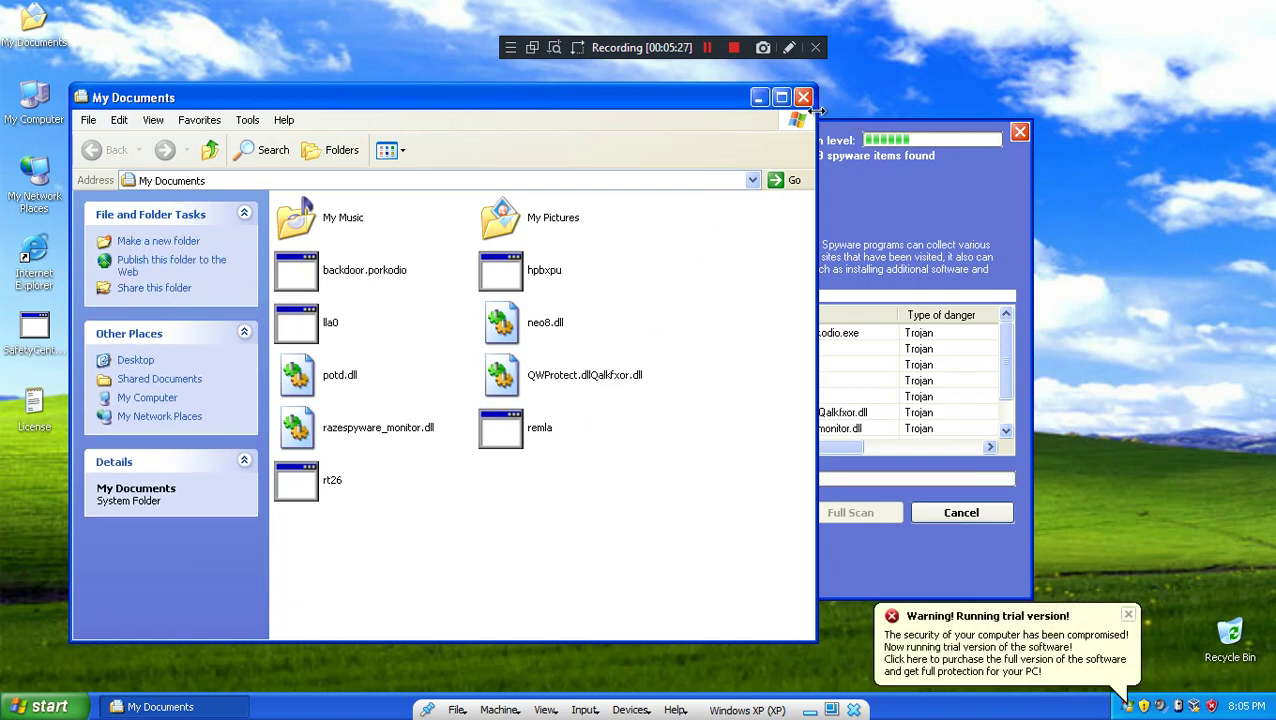
{"action": "left_click", "coordinate": [803, 97]}
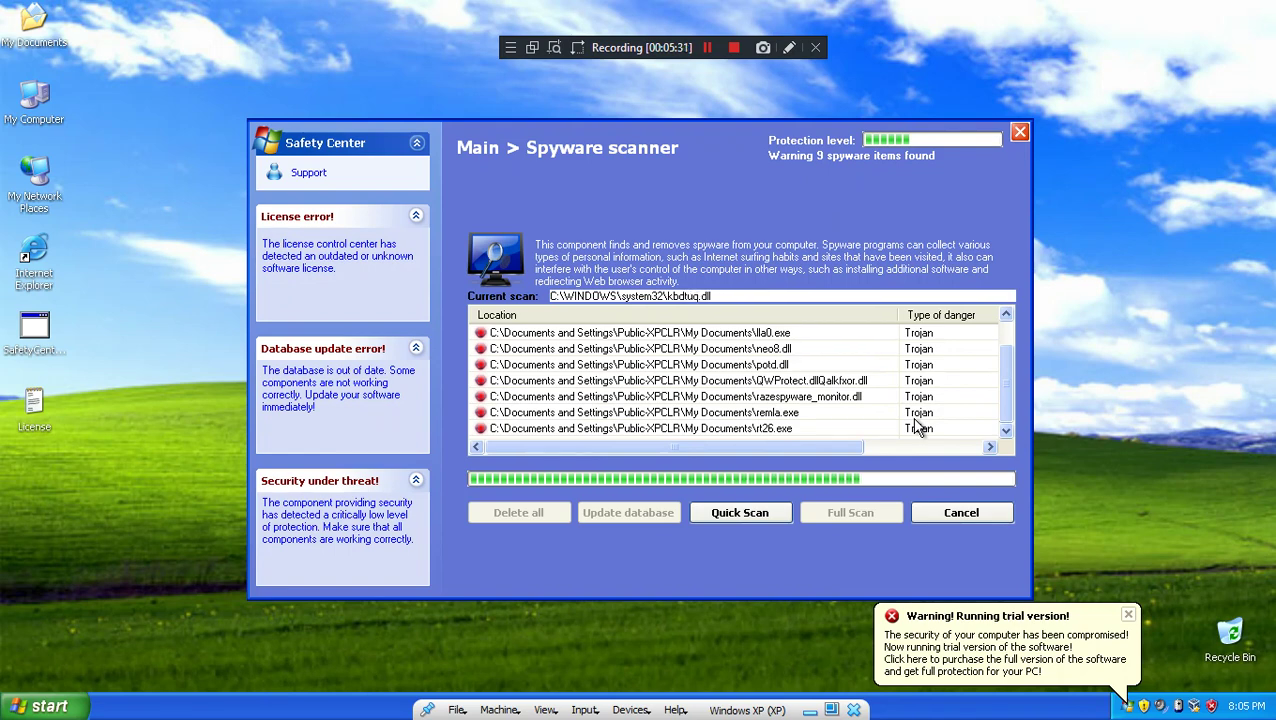
Step: Open Control Panel from Start, then close both the My Documents and Control Panel windows
{"action": "left_click", "coordinate": [45, 706]}
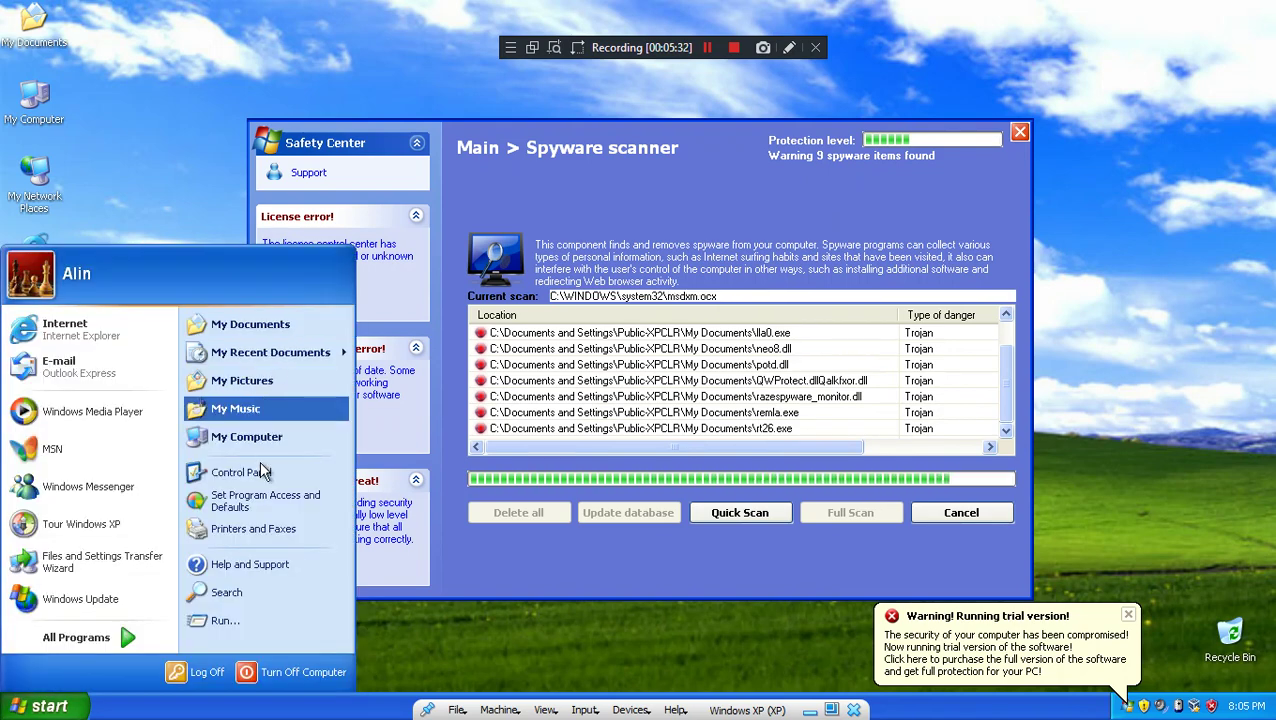
{"action": "left_click", "coordinate": [245, 472]}
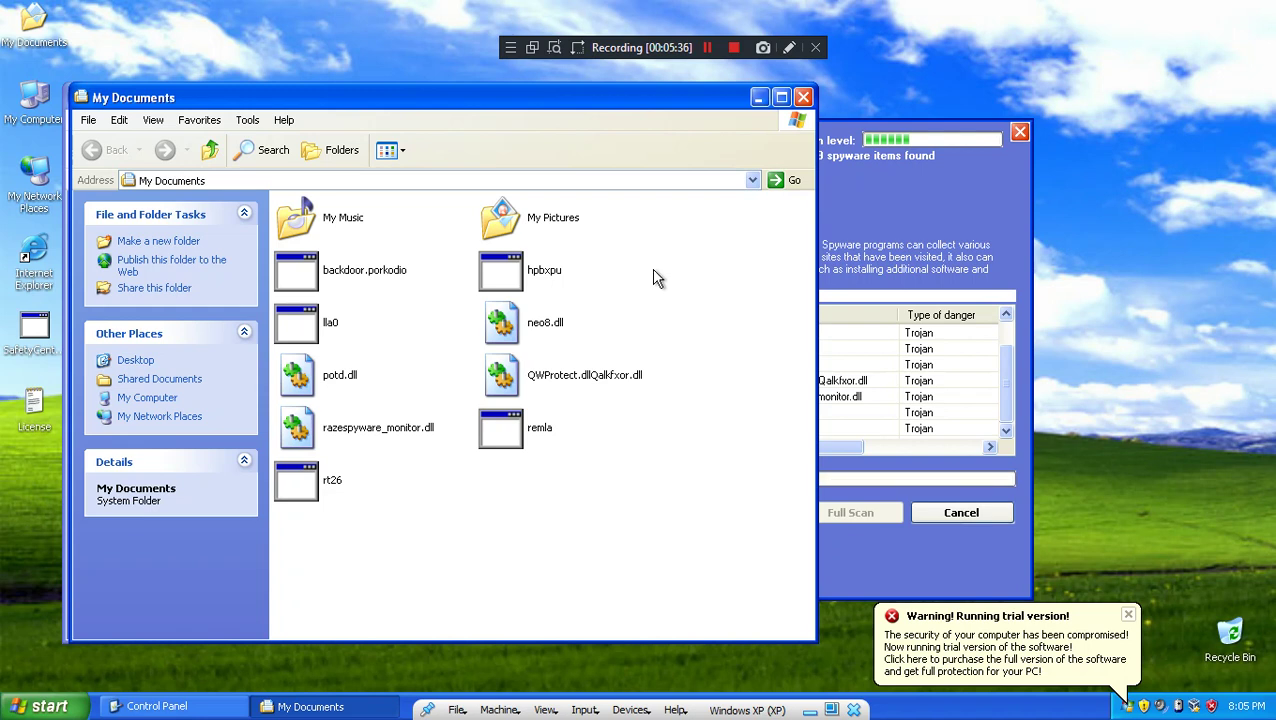
{"action": "mouse_move", "coordinate": [630, 383]}
{"action": "left_click", "coordinate": [803, 98]}
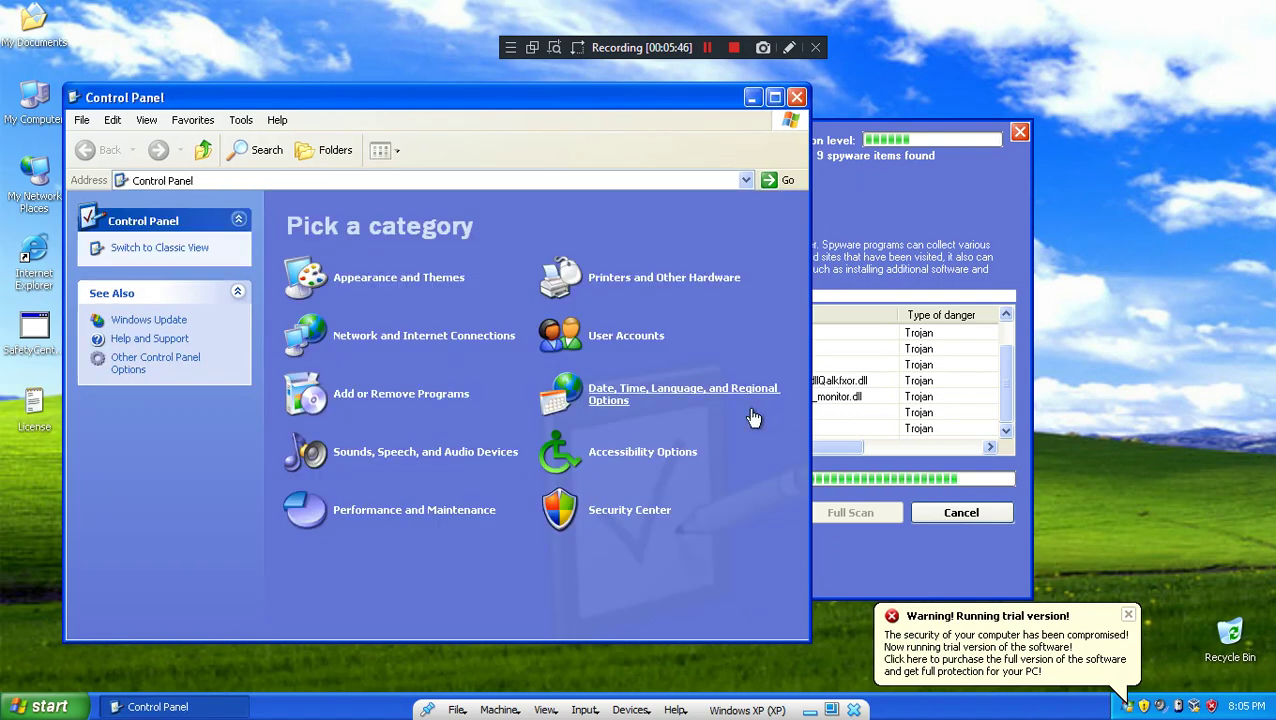
{"action": "left_click", "coordinate": [796, 97]}
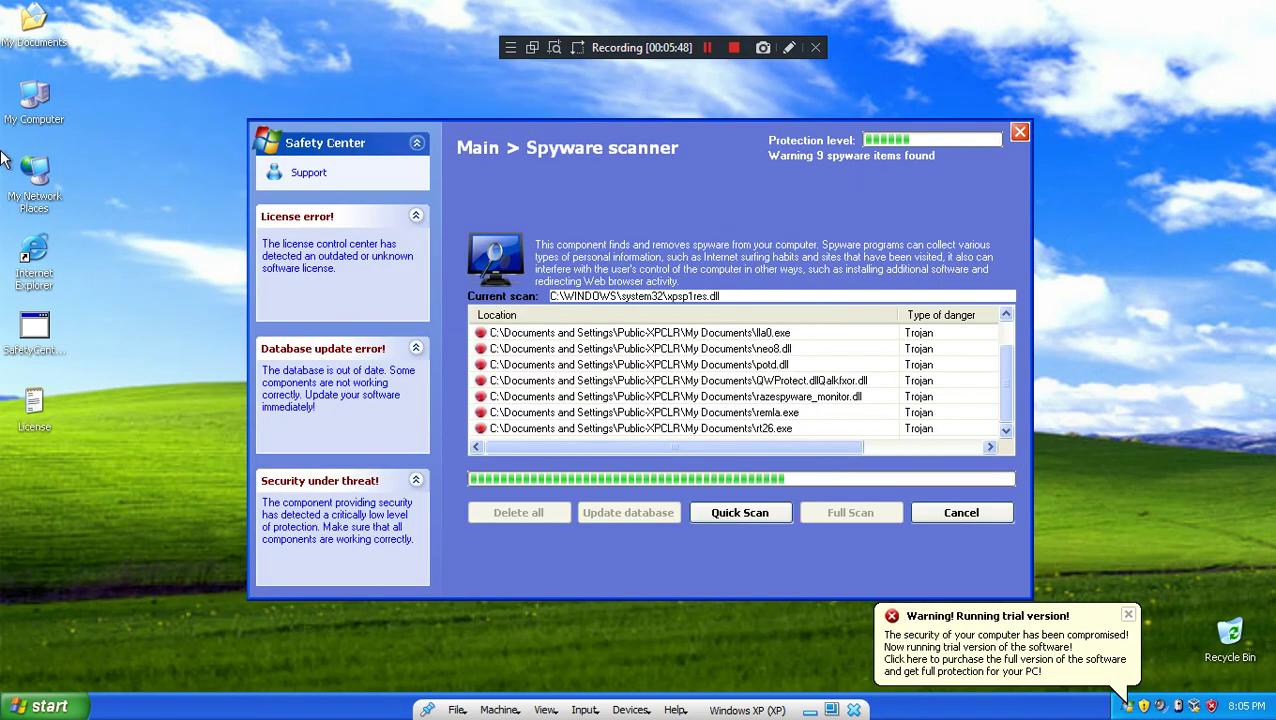
Step: Open My Computer from the desktop and check the spyware scanner's results list
{"action": "double_click", "coordinate": [38, 108]}
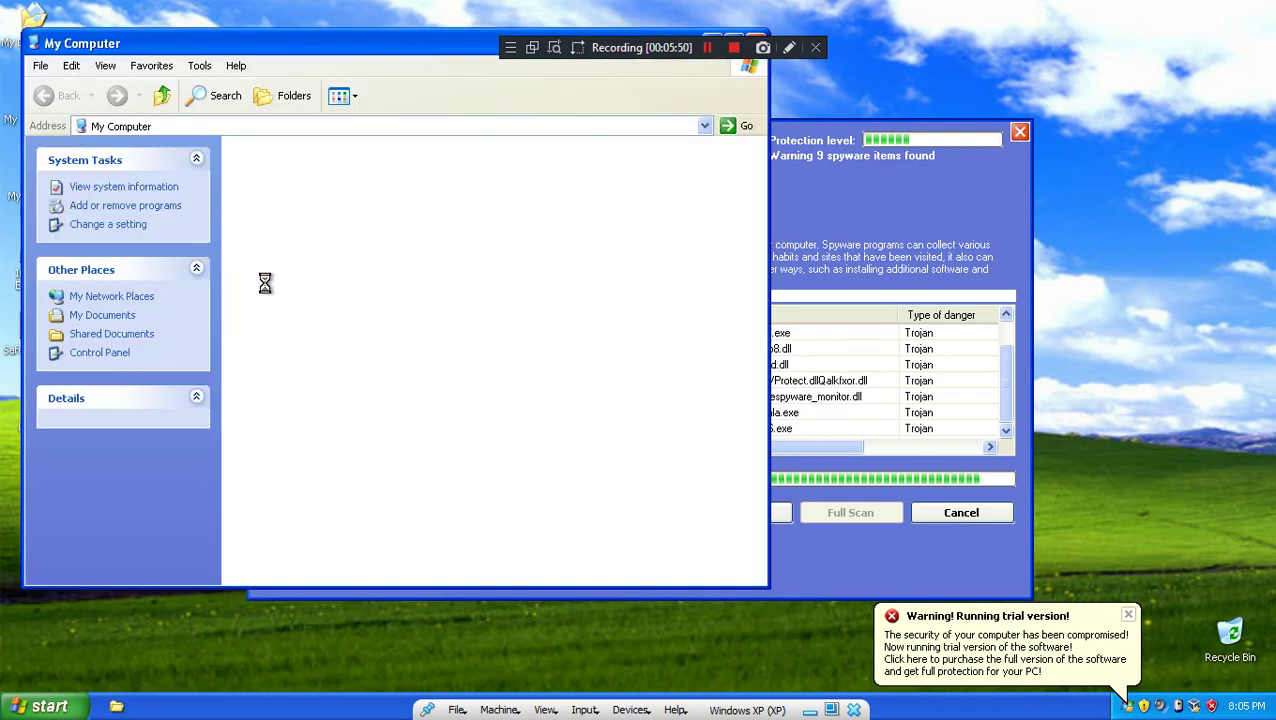
{"action": "scroll", "coordinate": [362, 470], "scroll_direction": "down", "scroll_amount": 1}
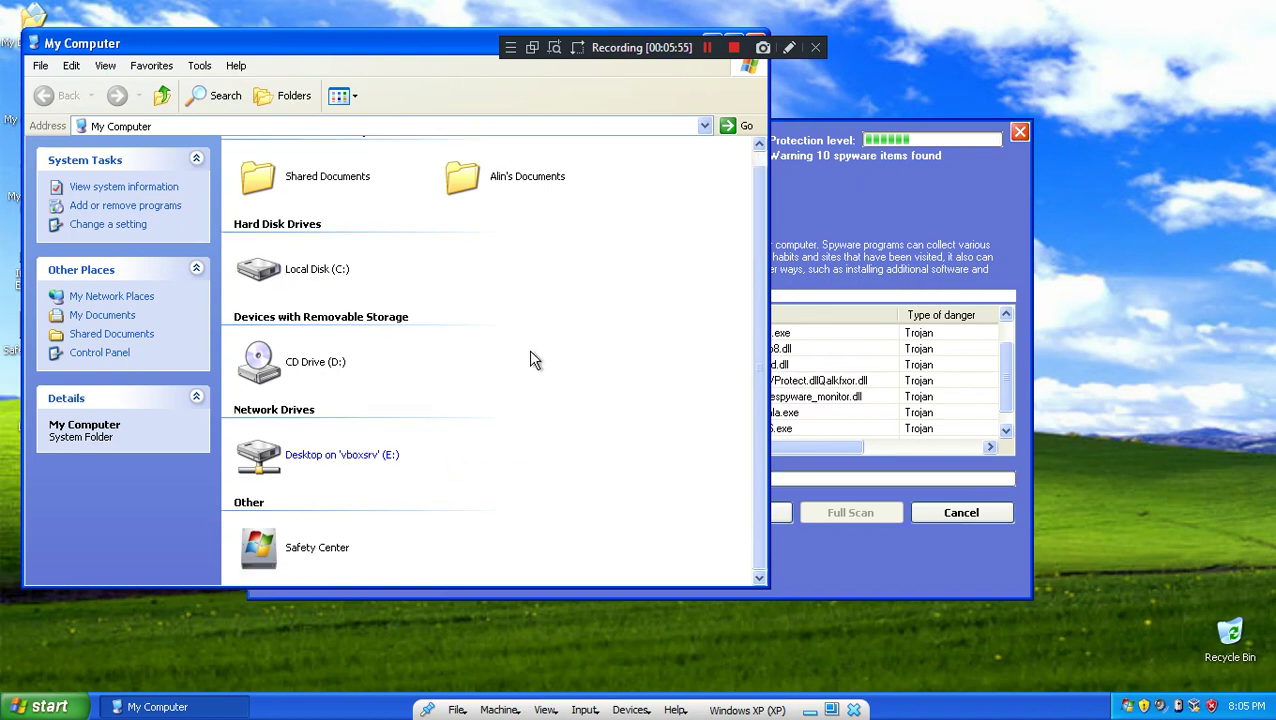
{"action": "scroll", "coordinate": [531, 354], "scroll_direction": "up", "scroll_amount": 1}
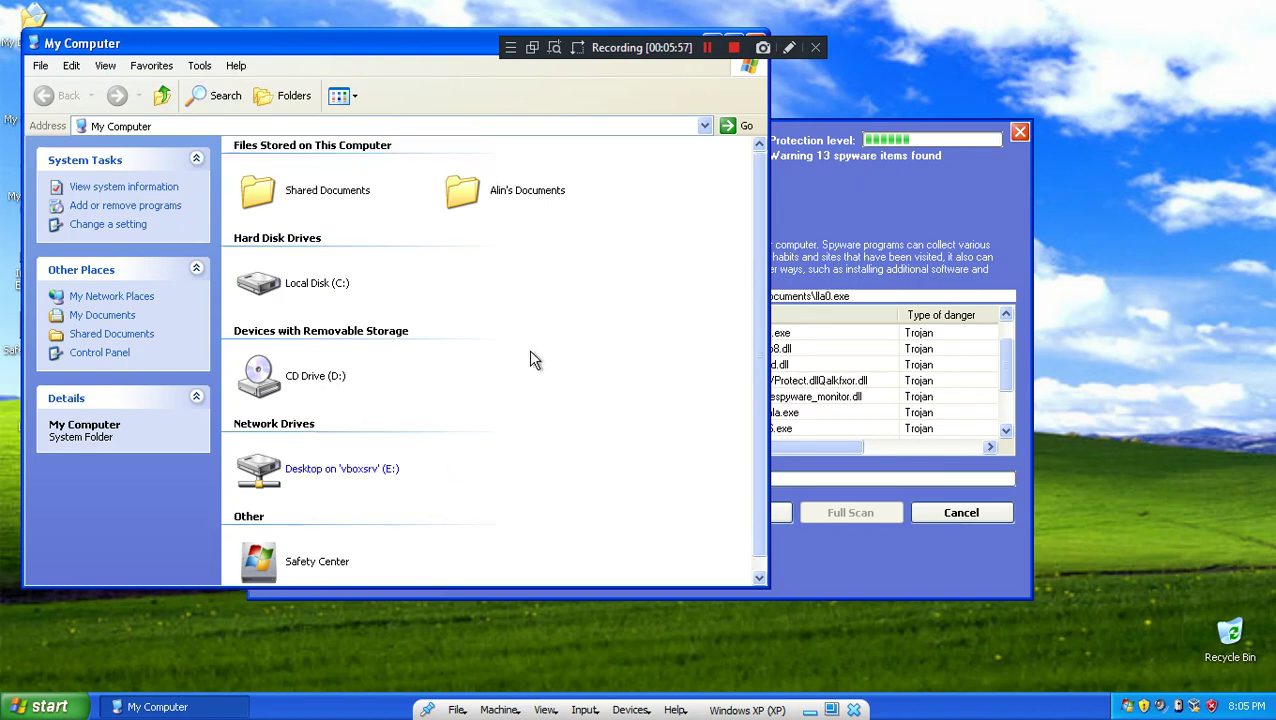
{"action": "scroll", "coordinate": [531, 354], "scroll_direction": "down", "scroll_amount": 1}
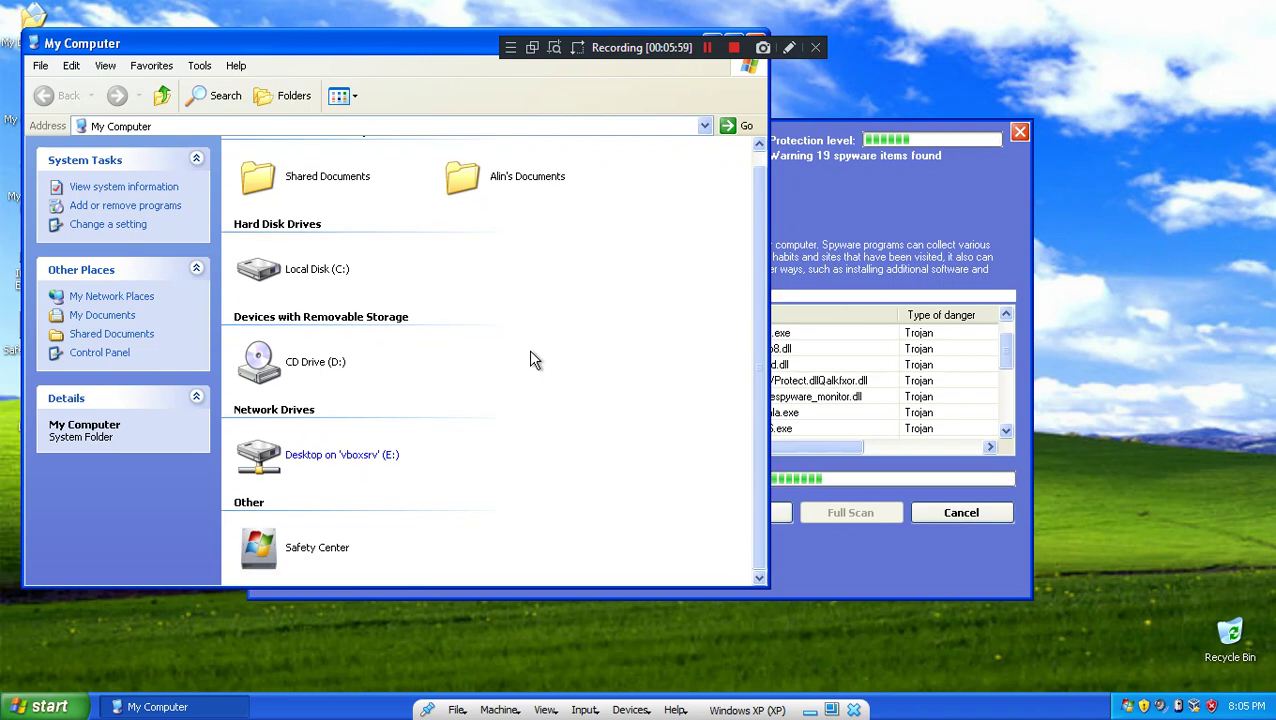
{"action": "left_click", "coordinate": [772, 390]}
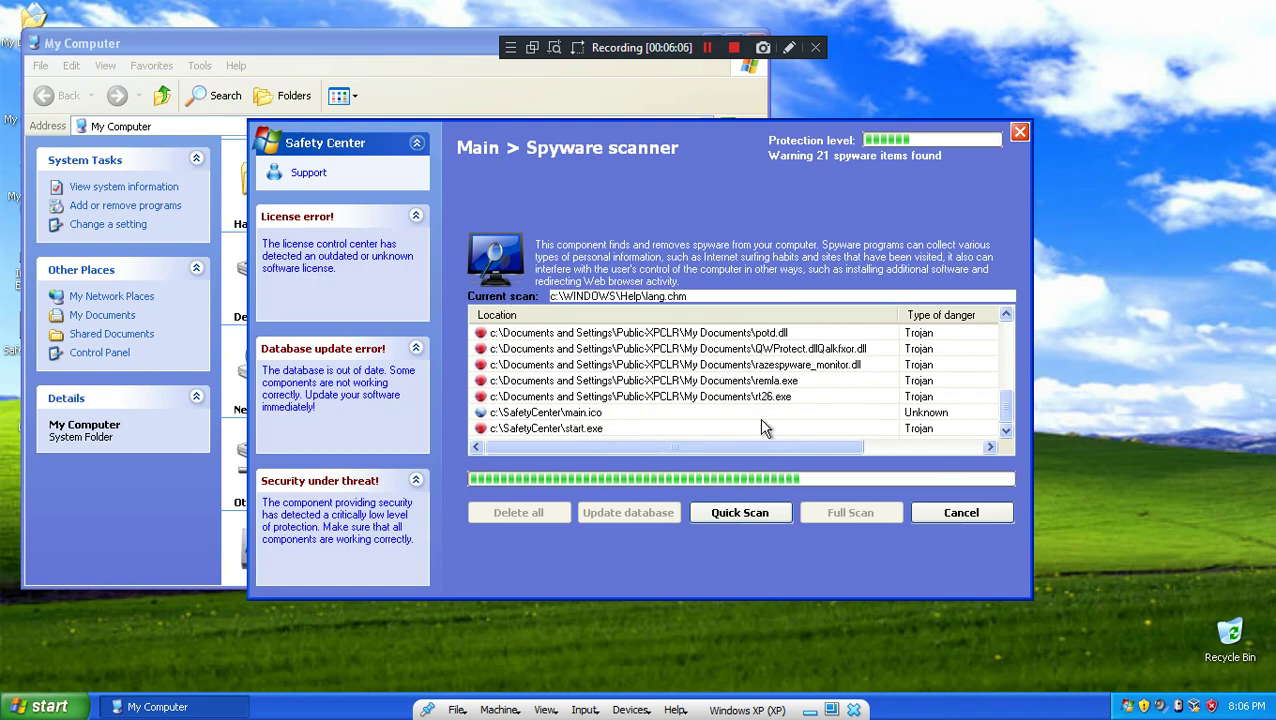
{"action": "left_click_drag", "start_coordinate": [743, 450], "coordinate": [655, 436]}
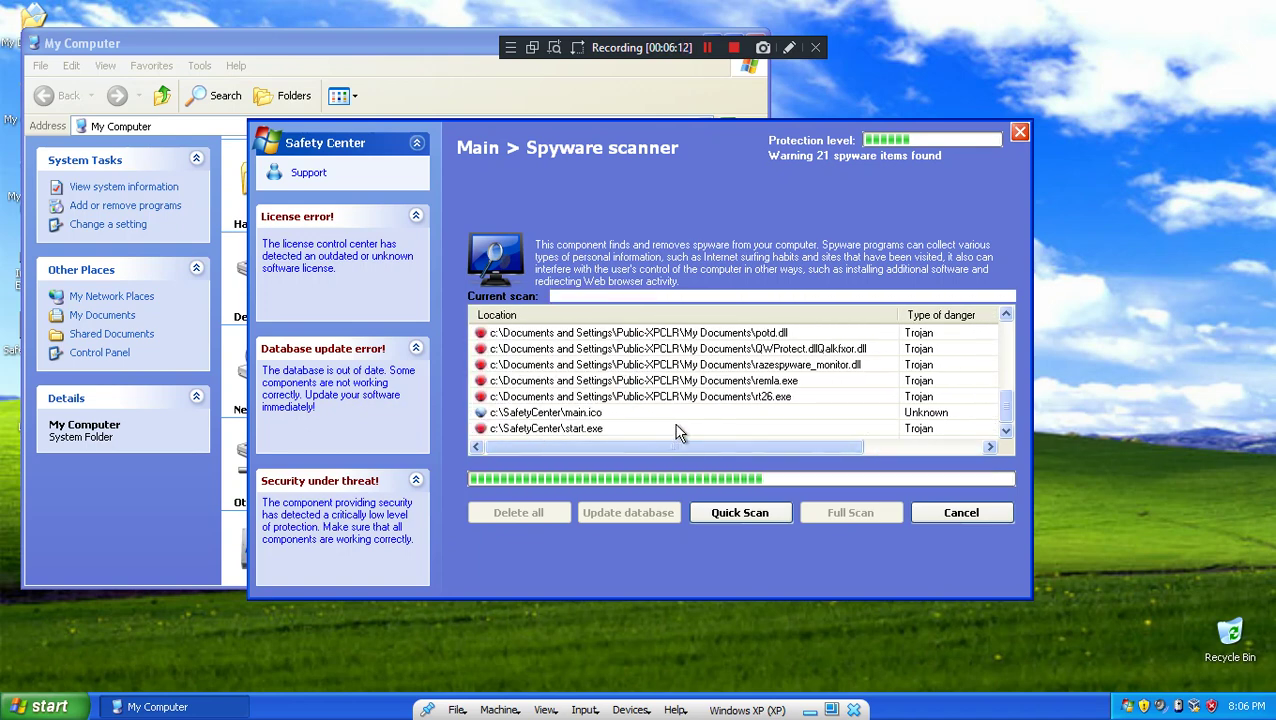
Step: Select the Safety Center item listed under Other in My Computer
{"action": "left_click", "coordinate": [112, 542]}
{"action": "left_click", "coordinate": [322, 552]}
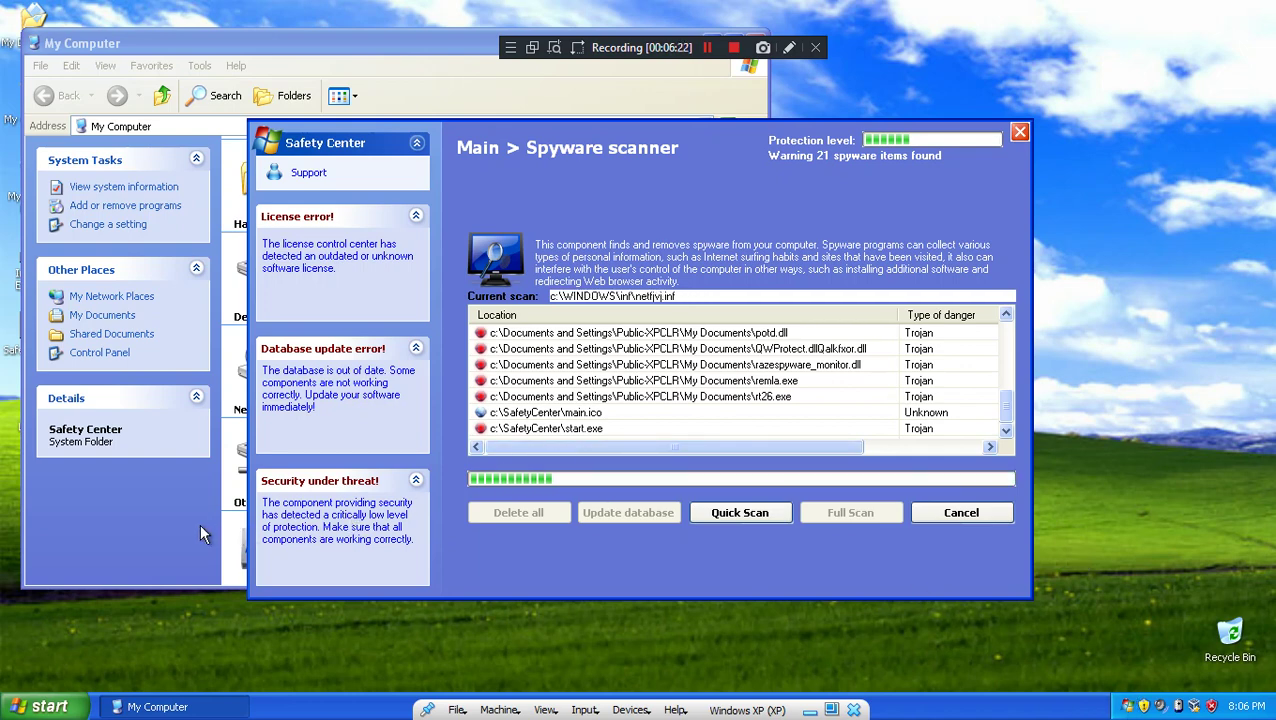
{"action": "left_click", "coordinate": [199, 523]}
{"action": "left_click", "coordinate": [512, 516]}
{"action": "key", "text": "super"}
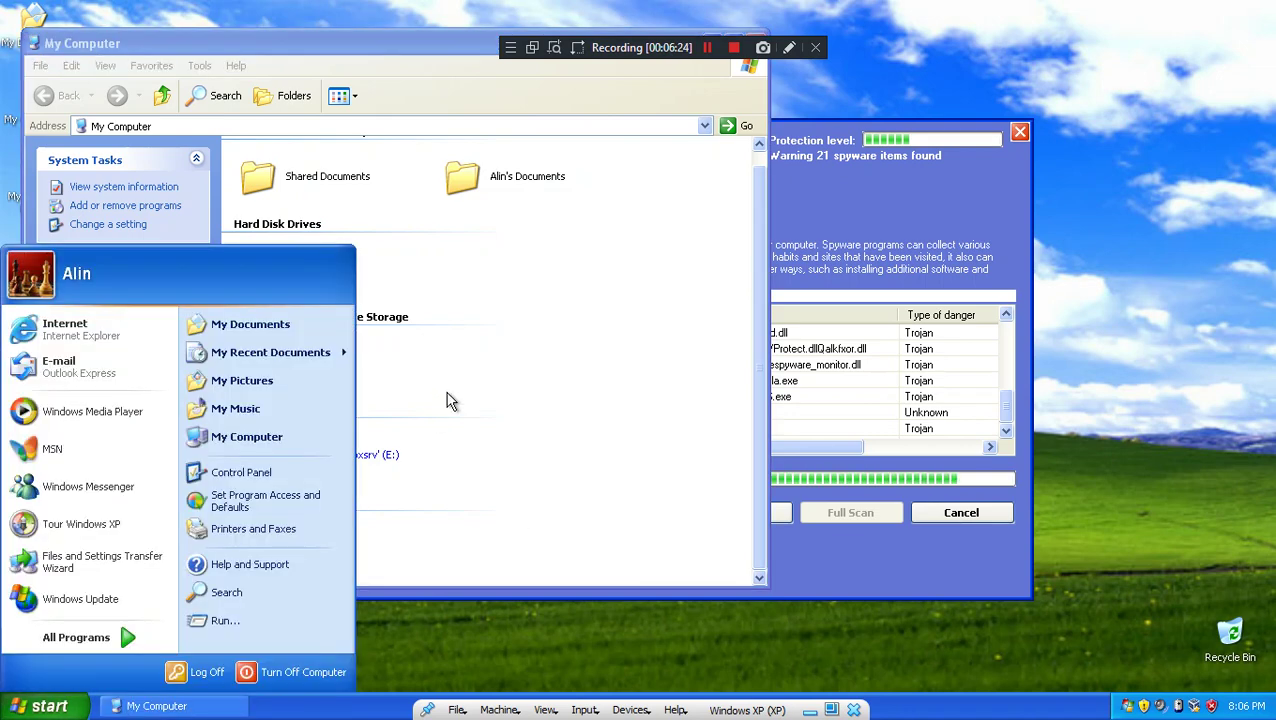
{"action": "left_click", "coordinate": [604, 330]}
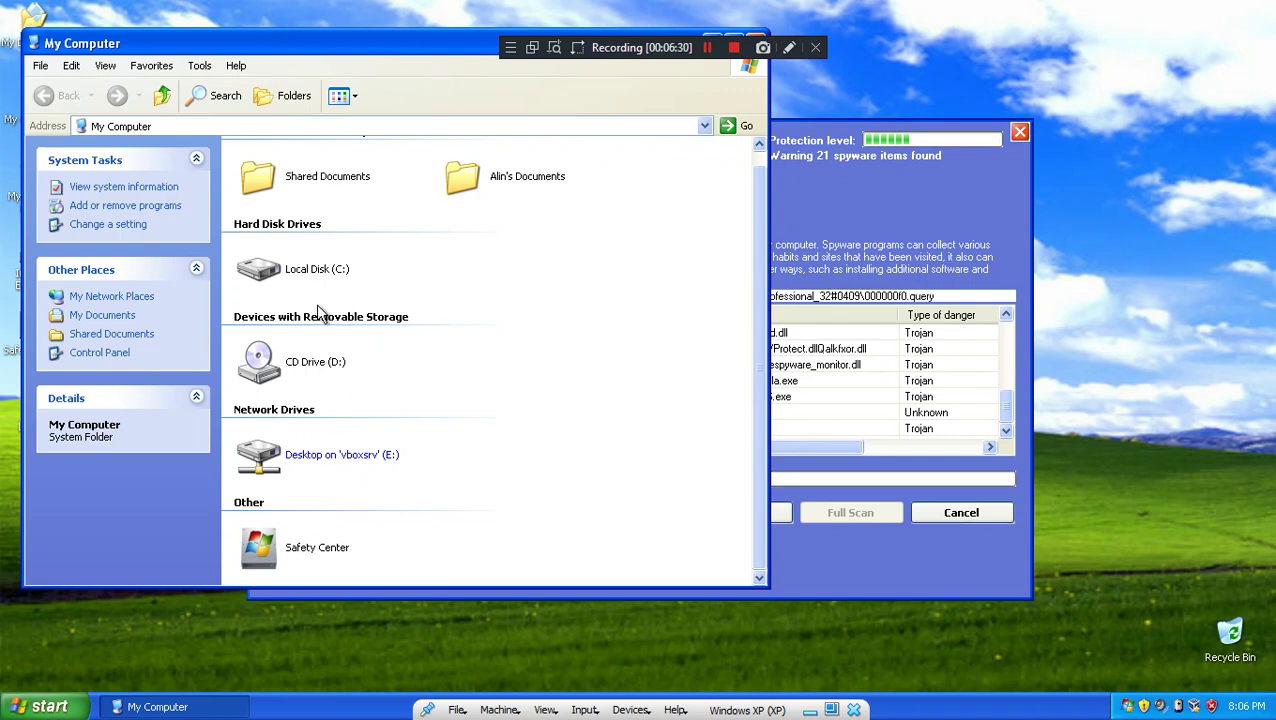
Step: Browse from Local Disk (C:) through WINDOWS into the system32 folder
{"action": "double_click", "coordinate": [298, 270]}
{"action": "left_click", "coordinate": [263, 270]}
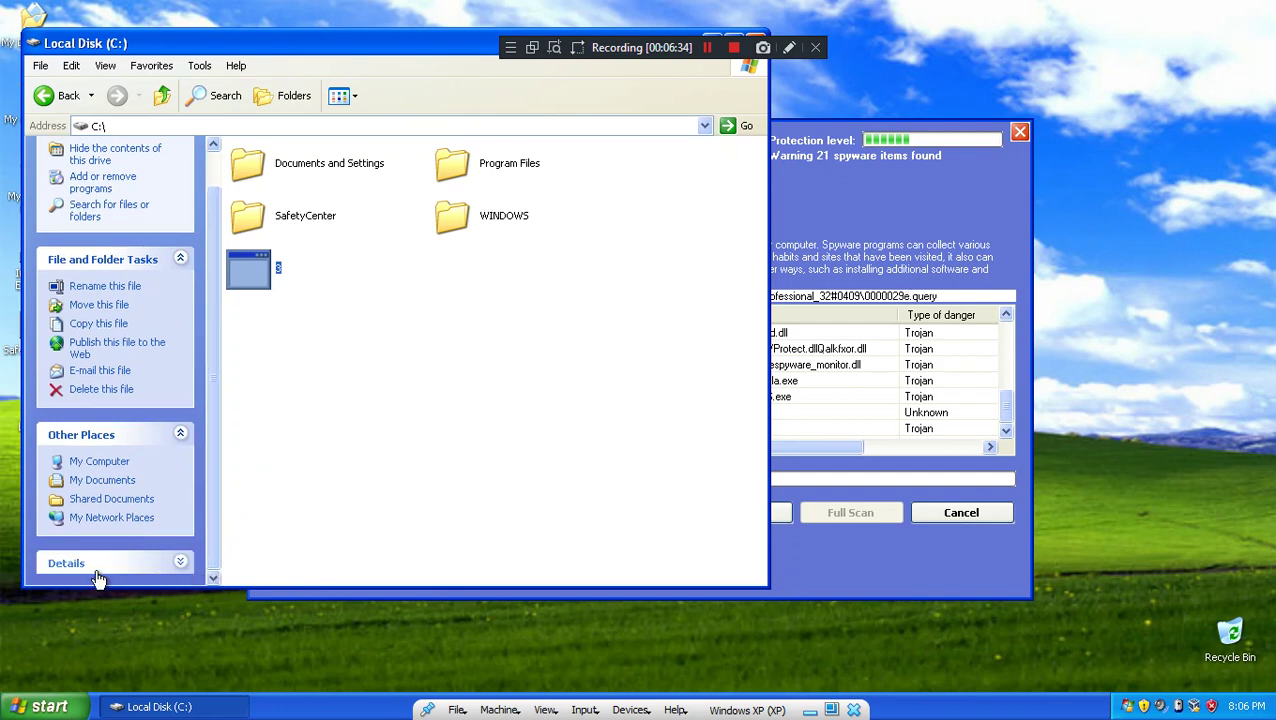
{"action": "left_click", "coordinate": [328, 435]}
{"action": "double_click", "coordinate": [505, 212]}
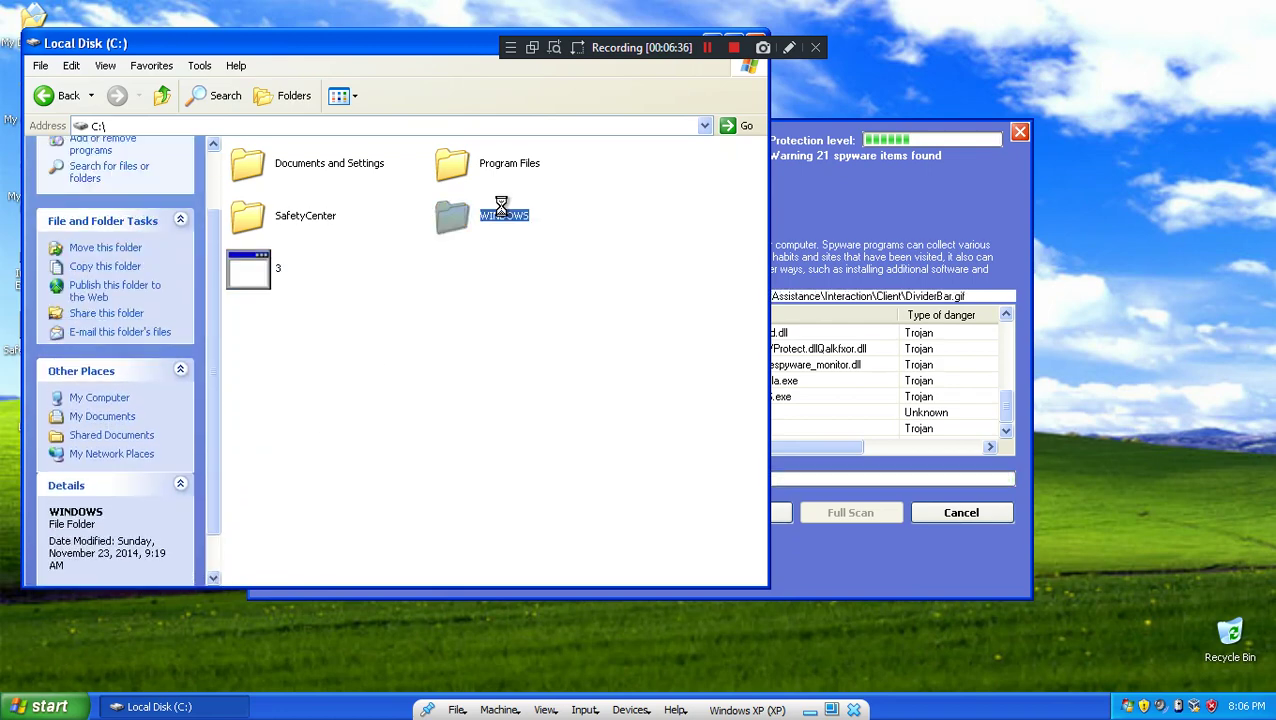
{"action": "scroll", "coordinate": [505, 283], "scroll_direction": "down", "scroll_amount": 10}
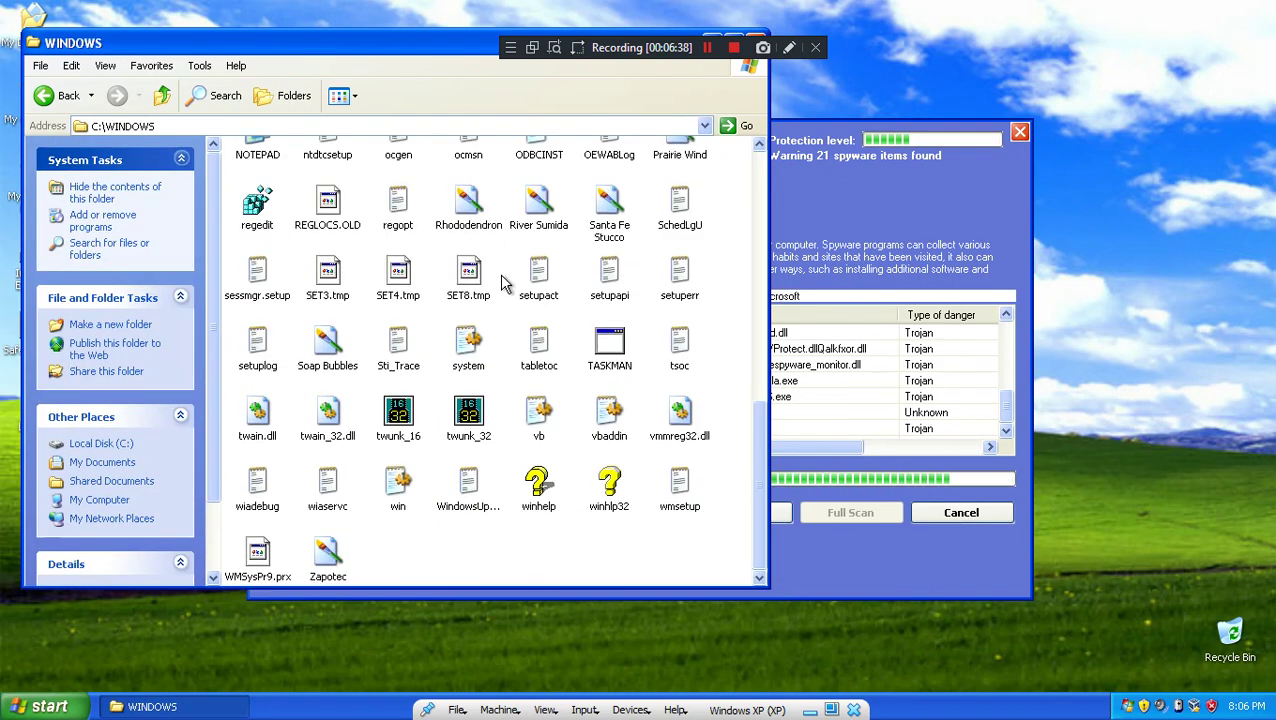
{"action": "scroll", "coordinate": [507, 284], "scroll_direction": "up", "scroll_amount": 7}
{"action": "double_click", "coordinate": [538, 200]}
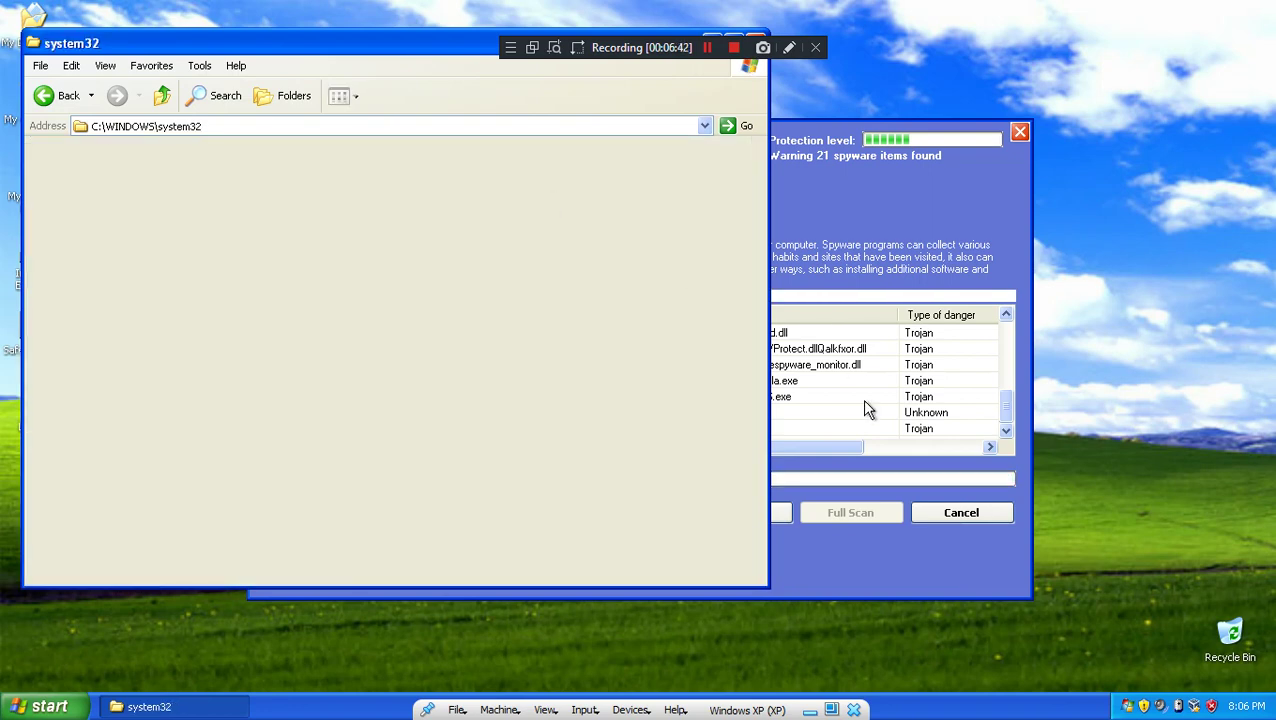
Step: Check the spyware scanner still shows 21 items, then open the Control Panel
{"action": "left_click", "coordinate": [879, 254]}
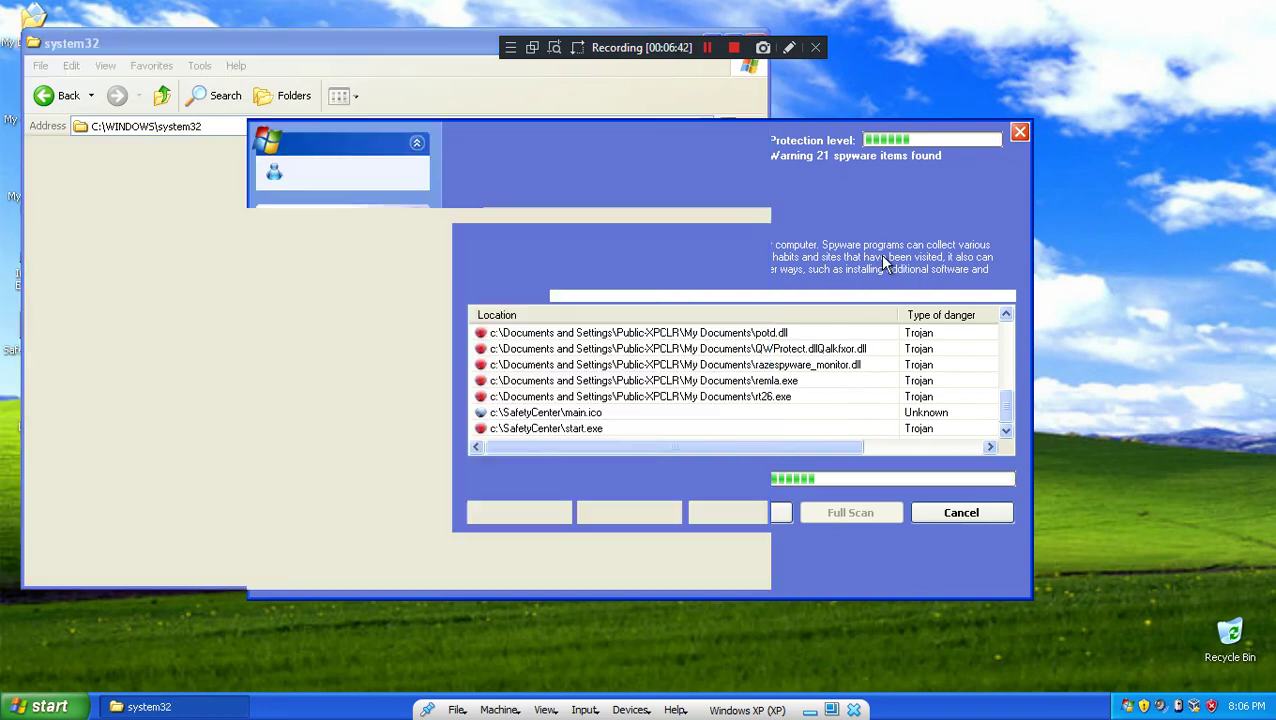
{"action": "left_click", "coordinate": [373, 67]}
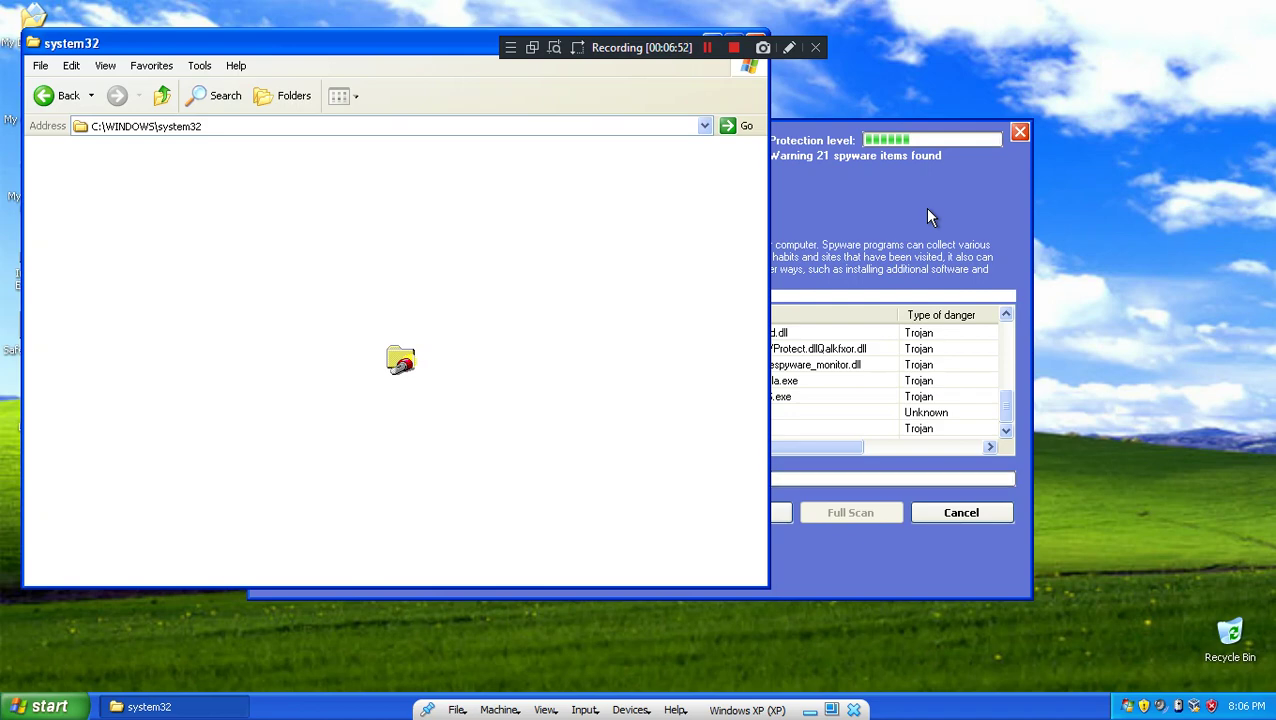
{"action": "left_click", "coordinate": [960, 359]}
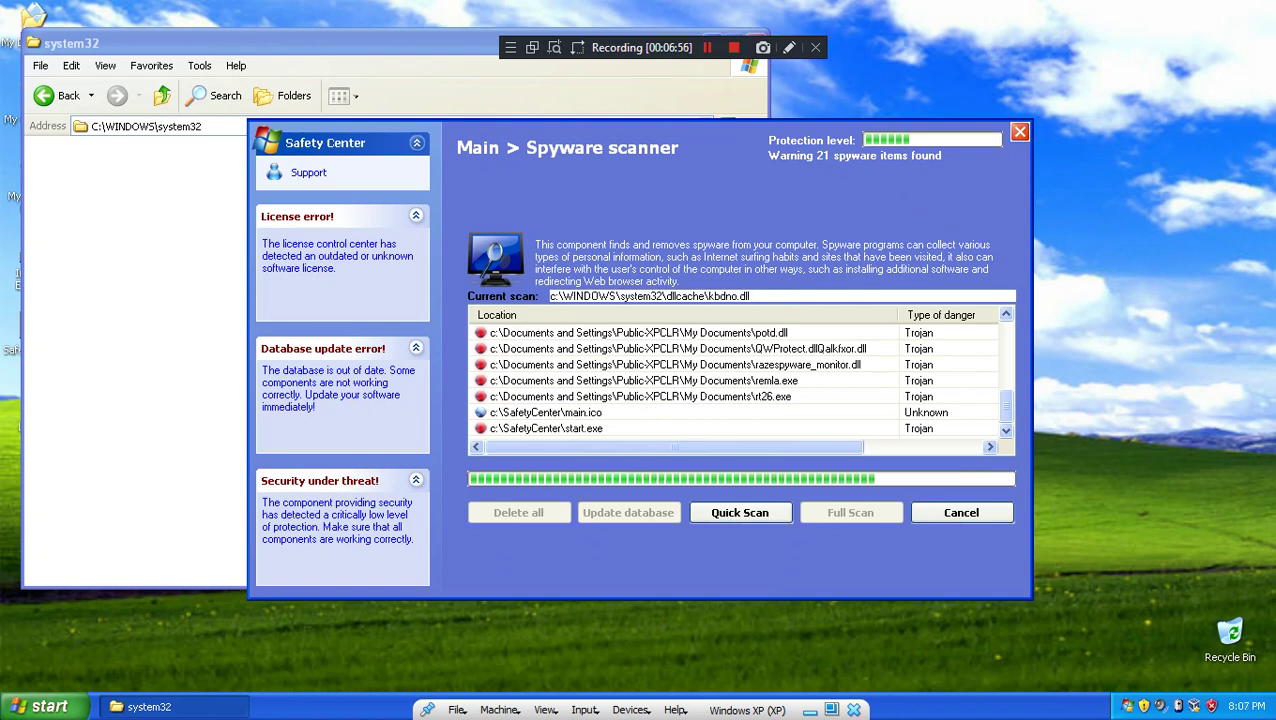
{"action": "left_click", "coordinate": [40, 706]}
{"action": "left_click", "coordinate": [200, 474]}
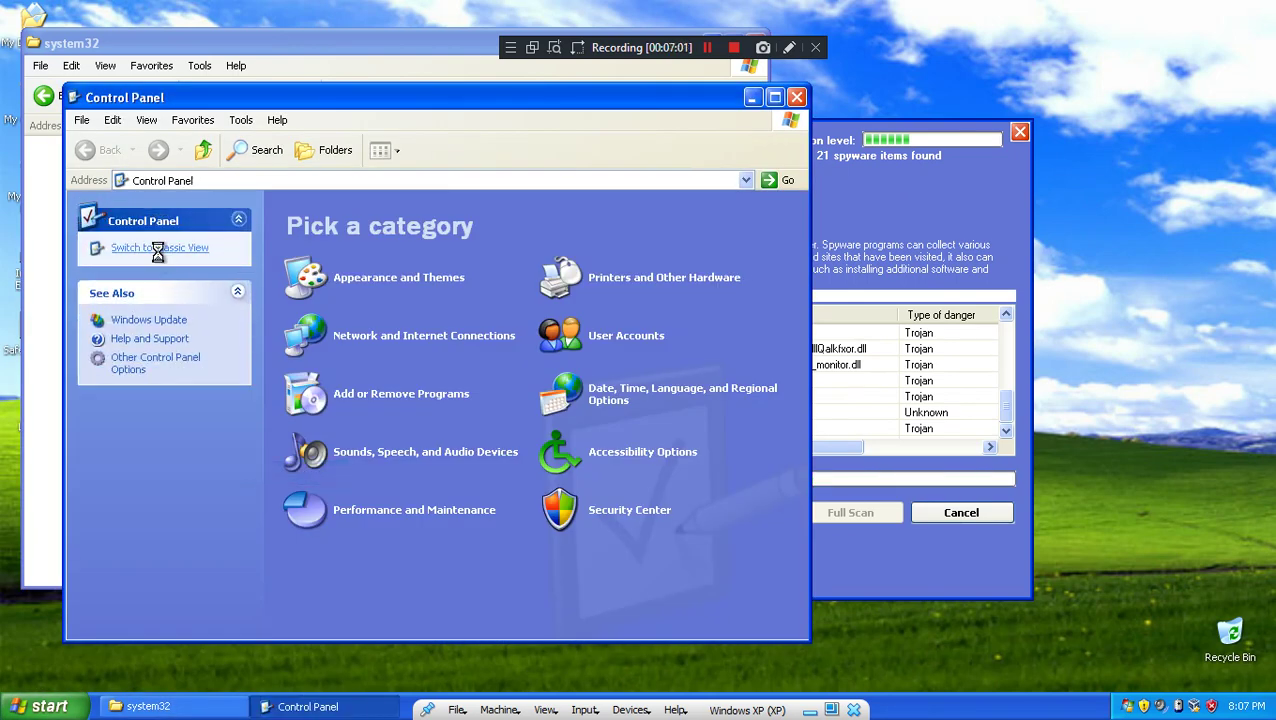
Step: Switch Control Panel to classic view, then close it
{"action": "left_click", "coordinate": [159, 250]}
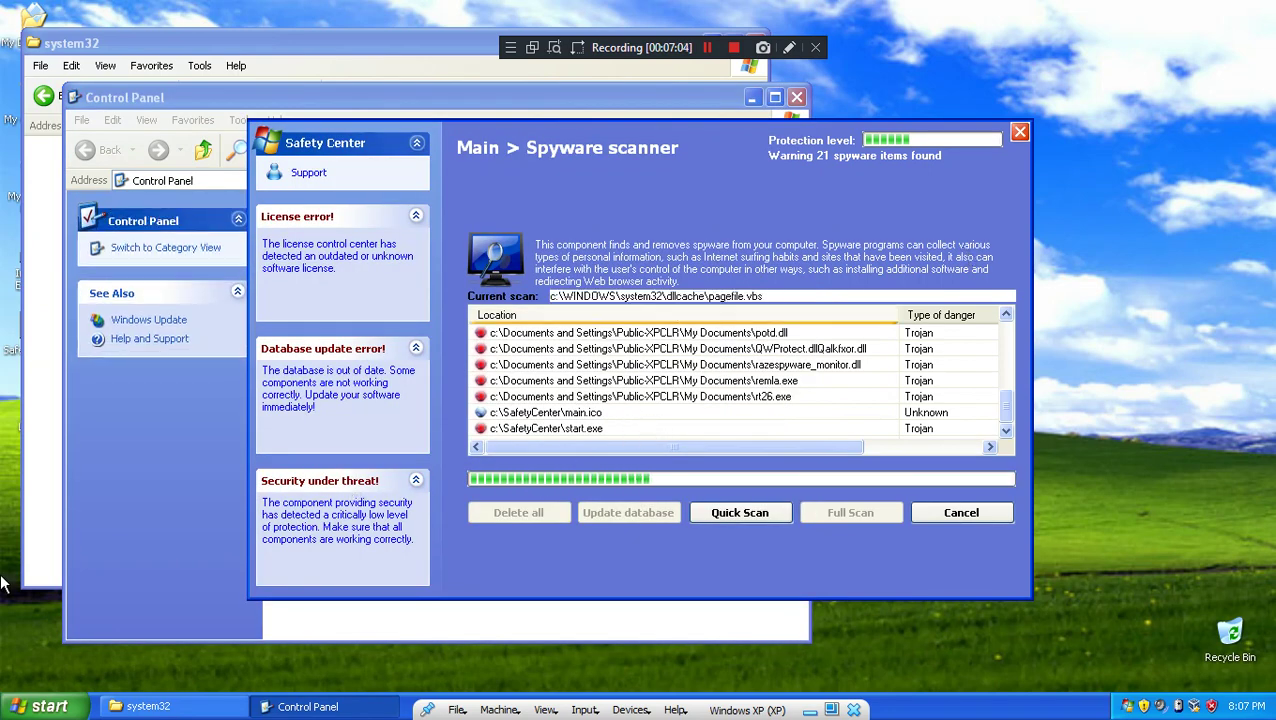
{"action": "left_click", "coordinate": [116, 428]}
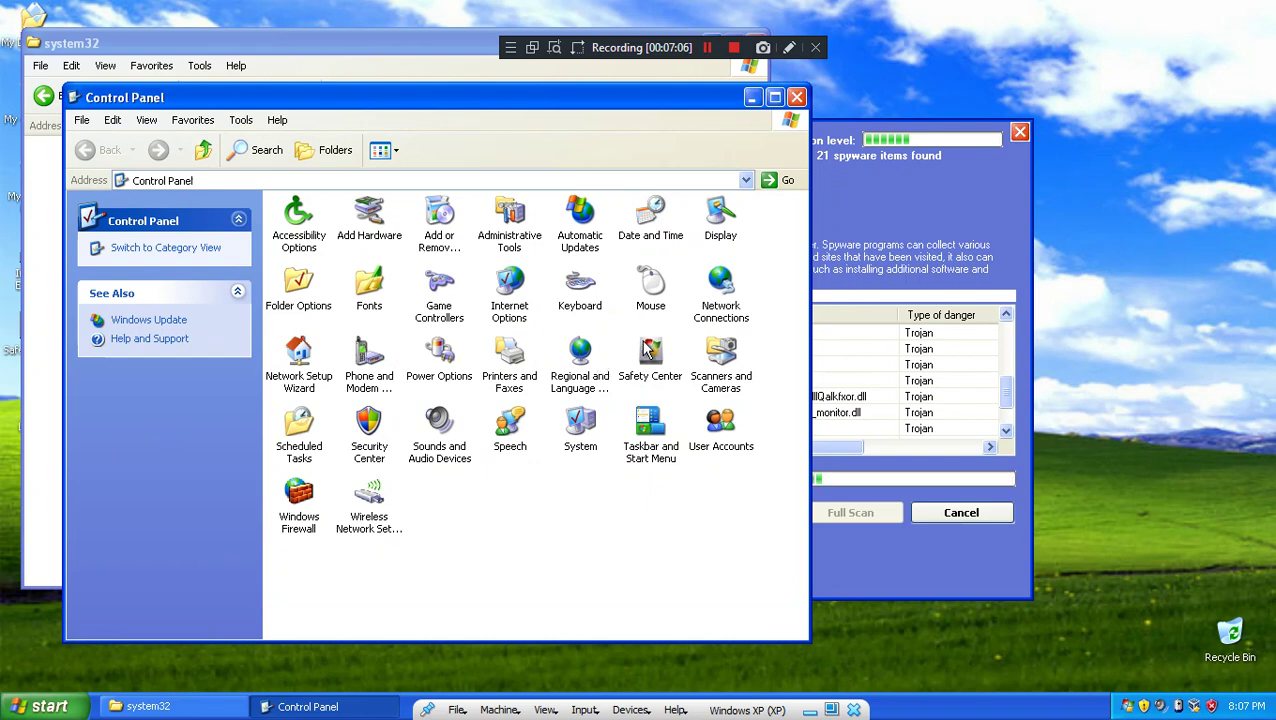
{"action": "left_click", "coordinate": [797, 97]}
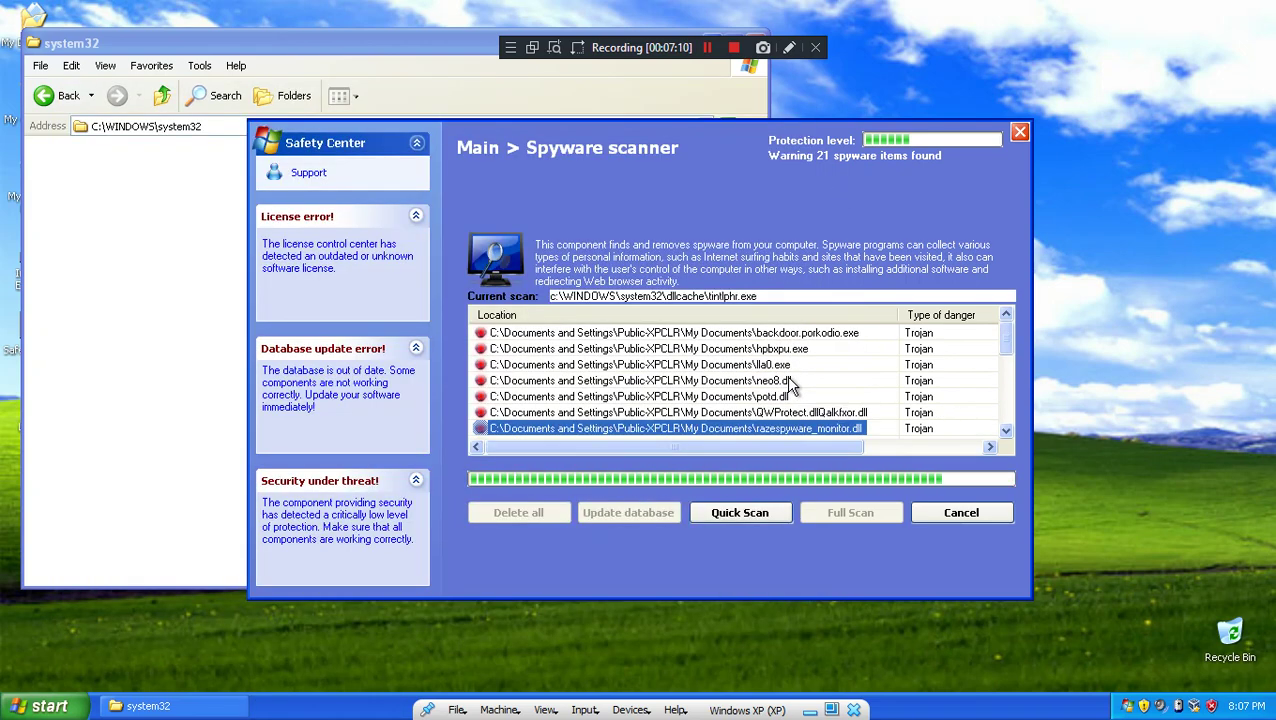
Step: Delete the remla file from My Documents
{"action": "double_click", "coordinate": [36, 20]}
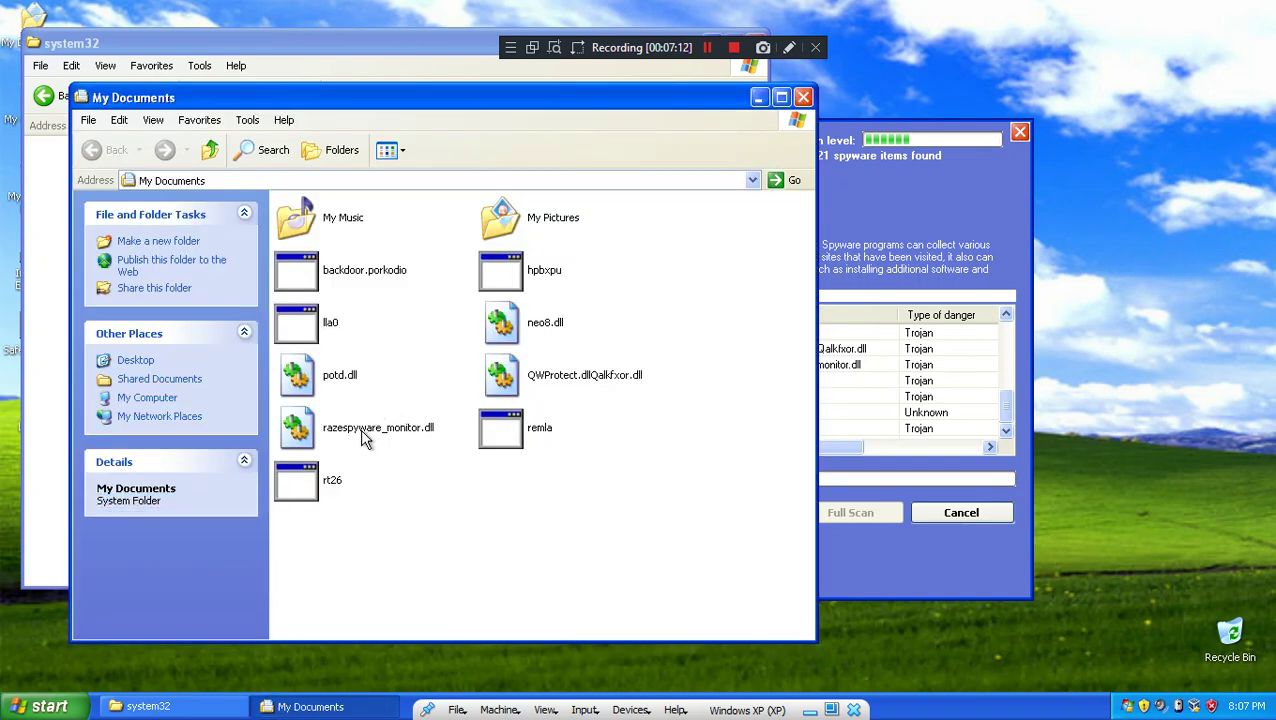
{"action": "right_click", "coordinate": [522, 432]}
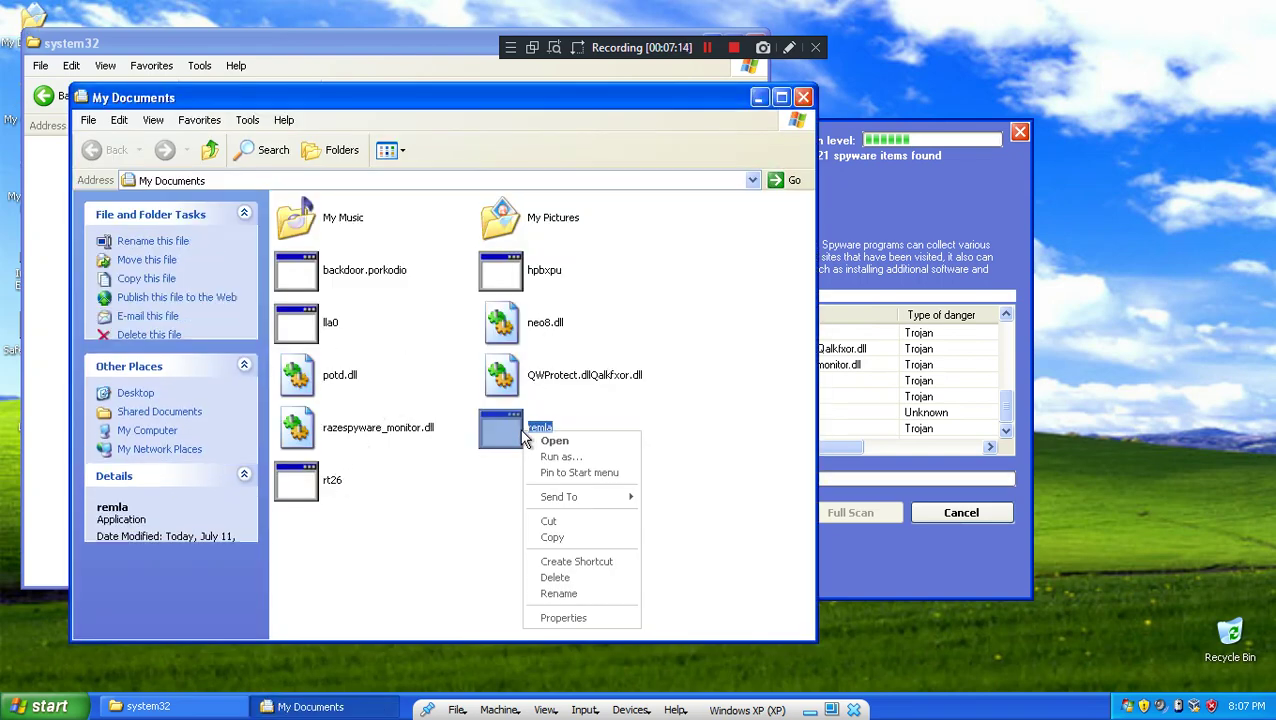
{"action": "left_click", "coordinate": [555, 577]}
{"action": "left_click", "coordinate": [698, 383]}
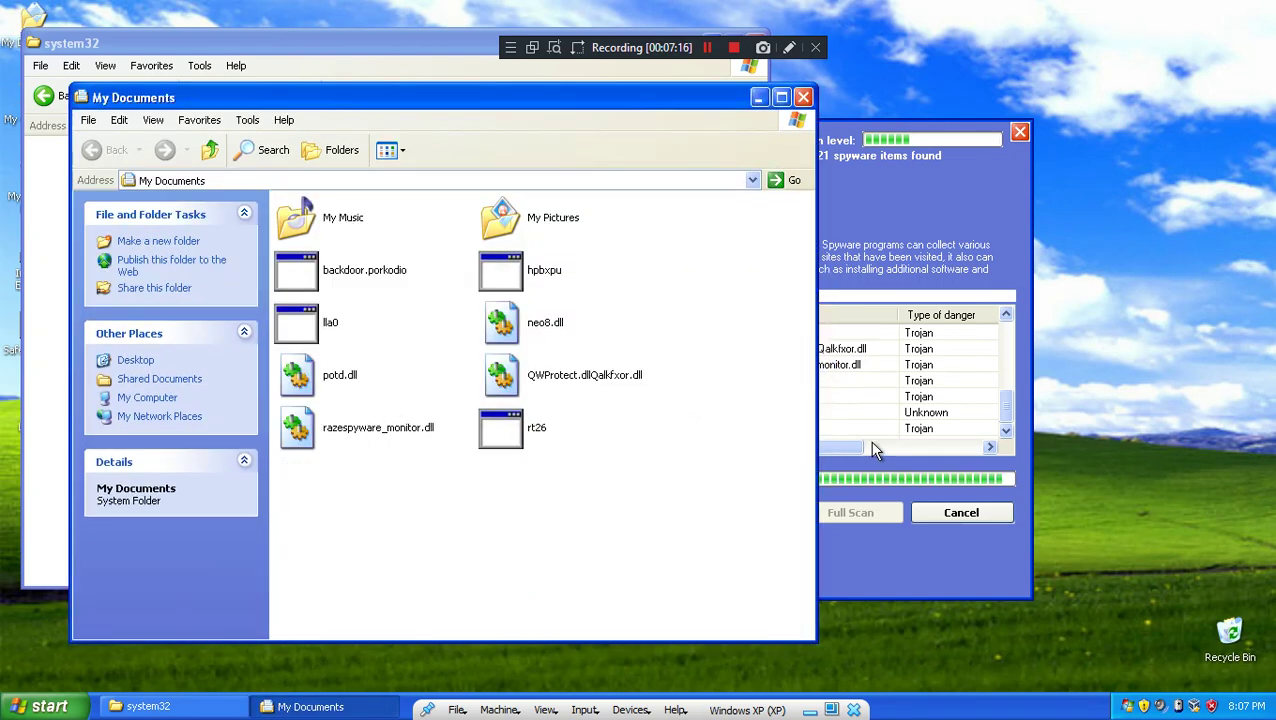
Step: Empty the Recycle Bin, refresh My Documents, and close it
{"action": "right_click", "coordinate": [1240, 648]}
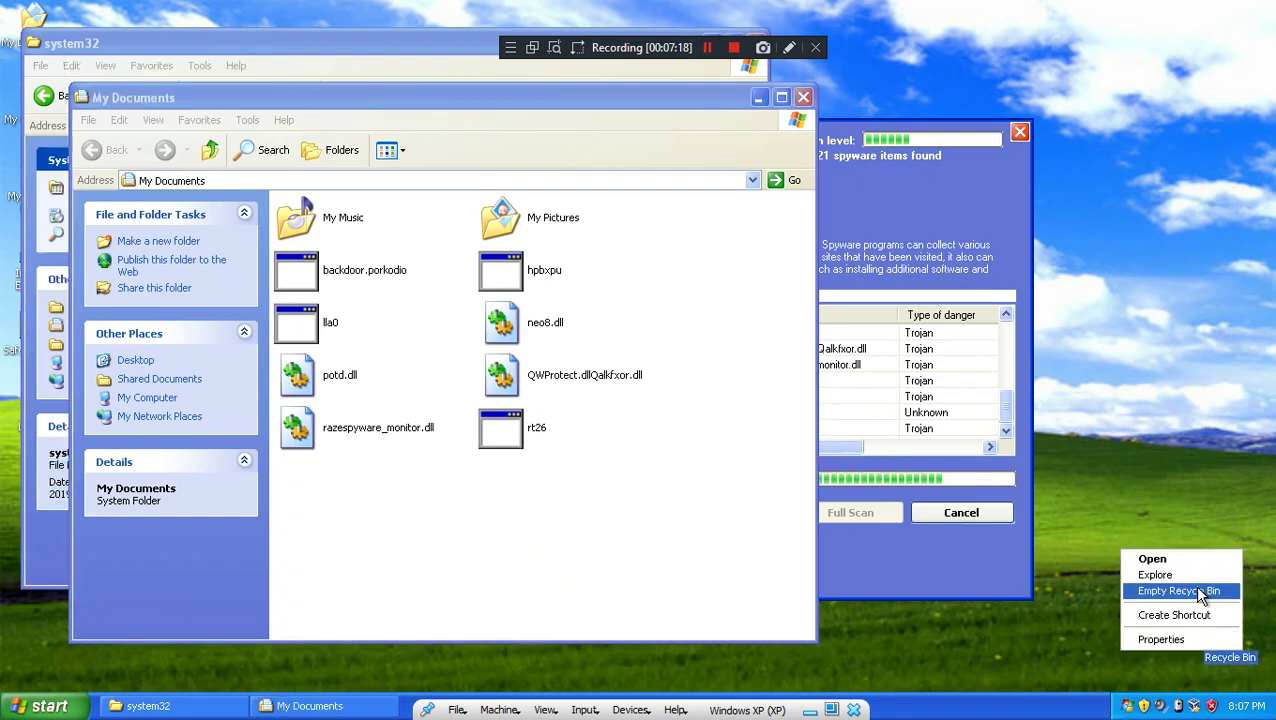
{"action": "left_click", "coordinate": [1196, 591]}
{"action": "left_click", "coordinate": [716, 381]}
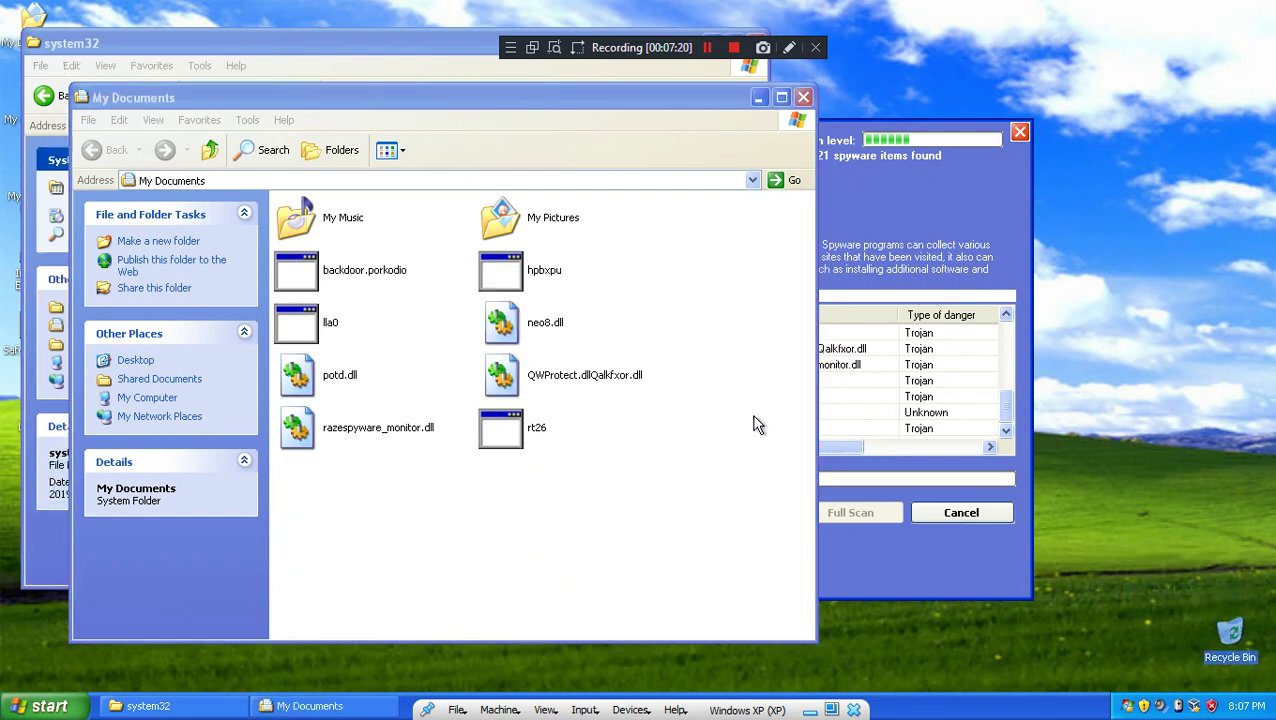
{"action": "left_click", "coordinate": [765, 425]}
{"action": "right_click", "coordinate": [754, 417]}
{"action": "left_click", "coordinate": [768, 466]}
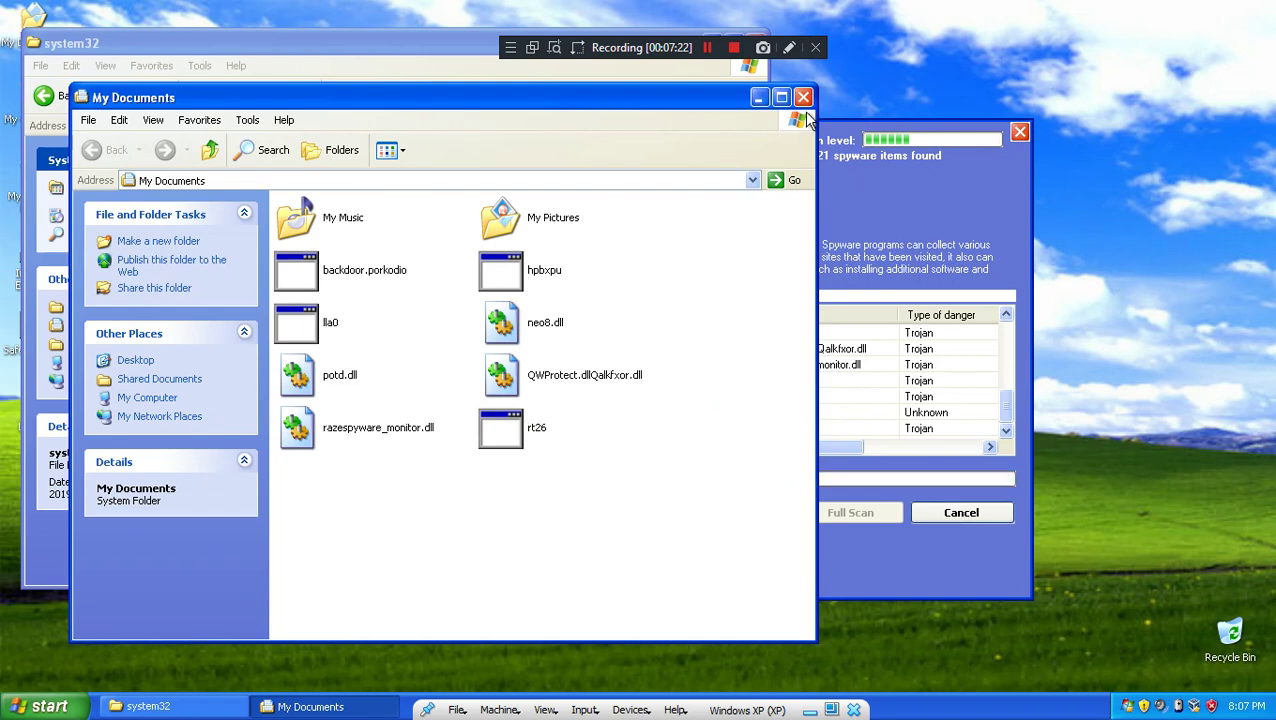
{"action": "left_click", "coordinate": [803, 97]}
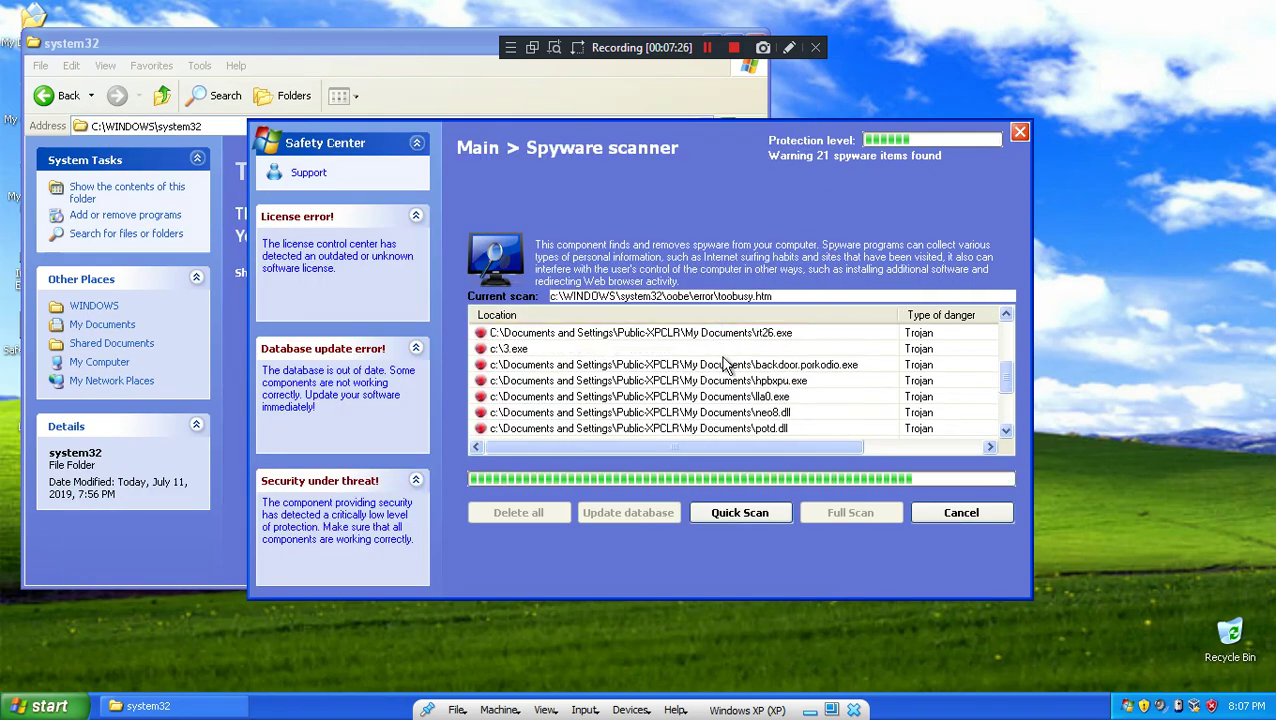
Step: Reveal the hidden contents of system32, compare with the scanner, then close the folder
{"action": "left_click", "coordinate": [246, 268]}
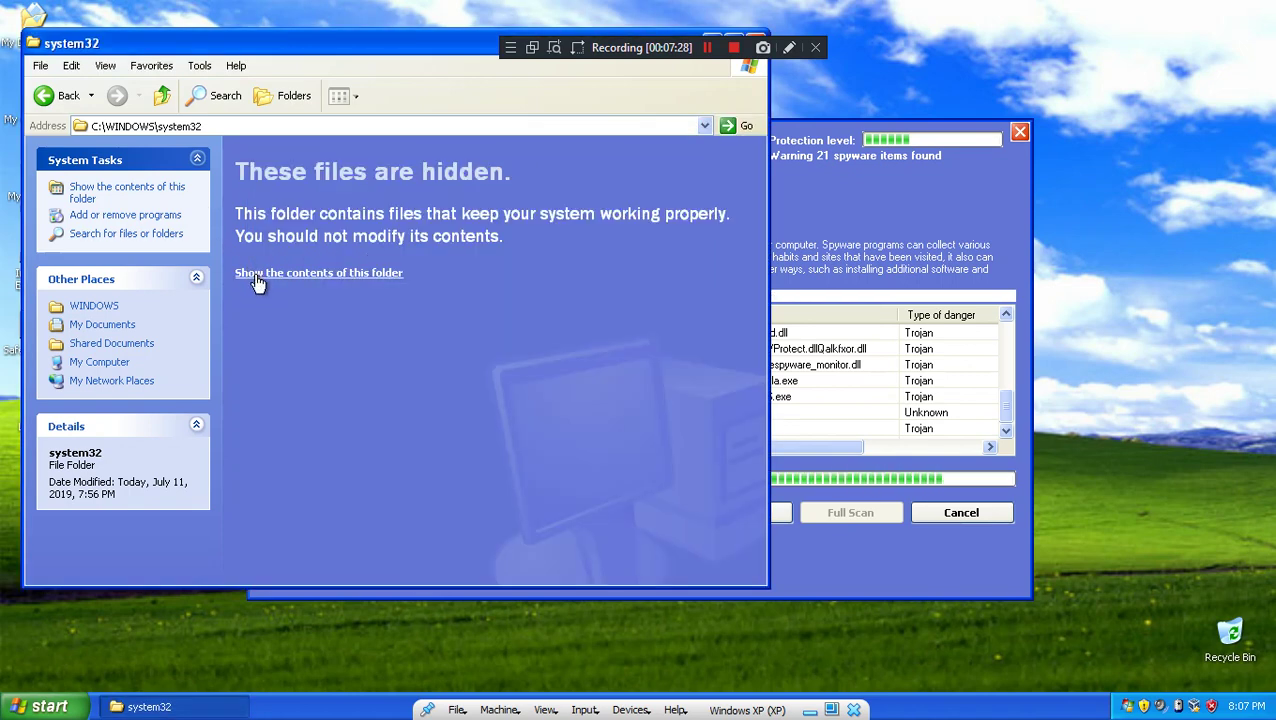
{"action": "left_click", "coordinate": [256, 274]}
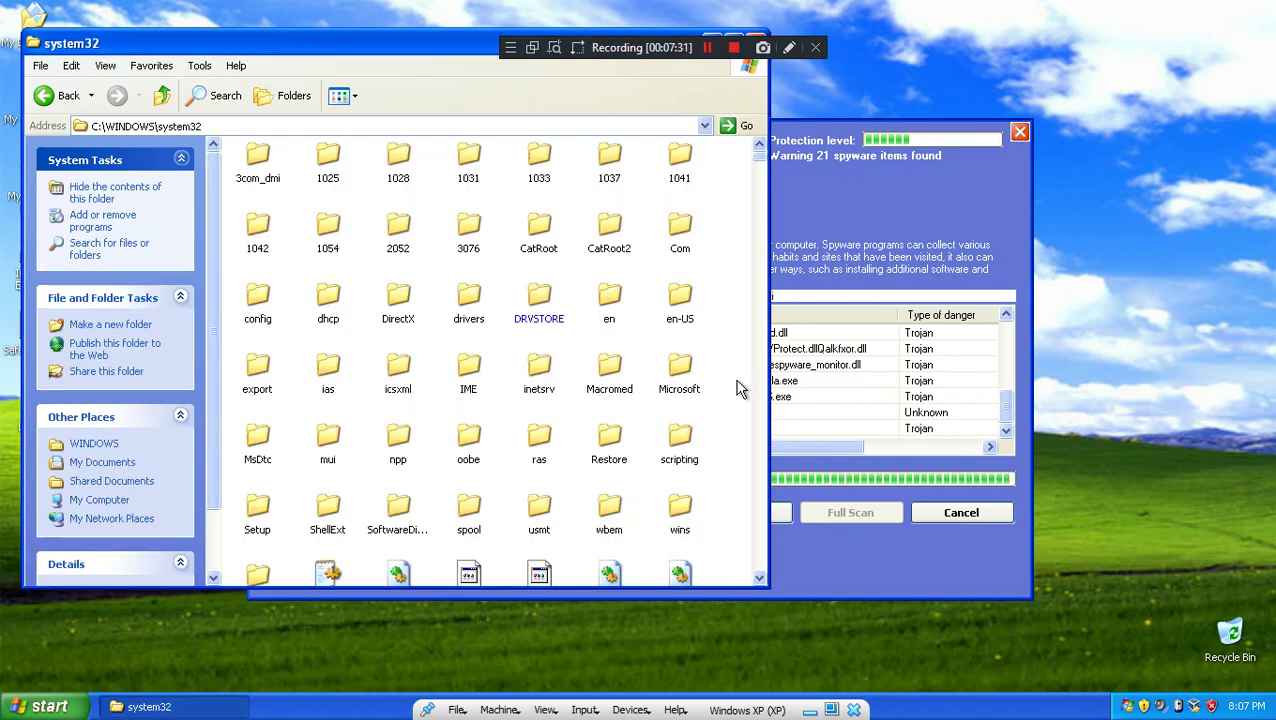
{"action": "scroll", "coordinate": [745, 392], "scroll_direction": "down", "scroll_amount": 3}
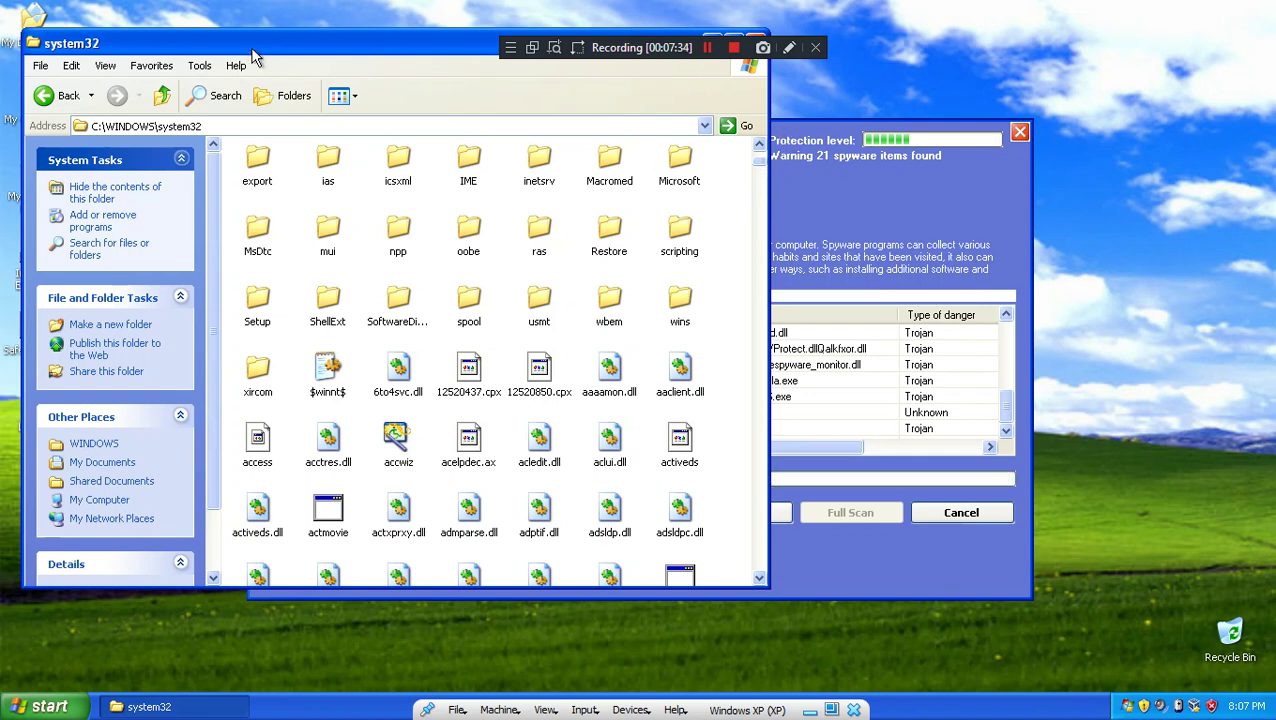
{"action": "left_click", "coordinate": [852, 228]}
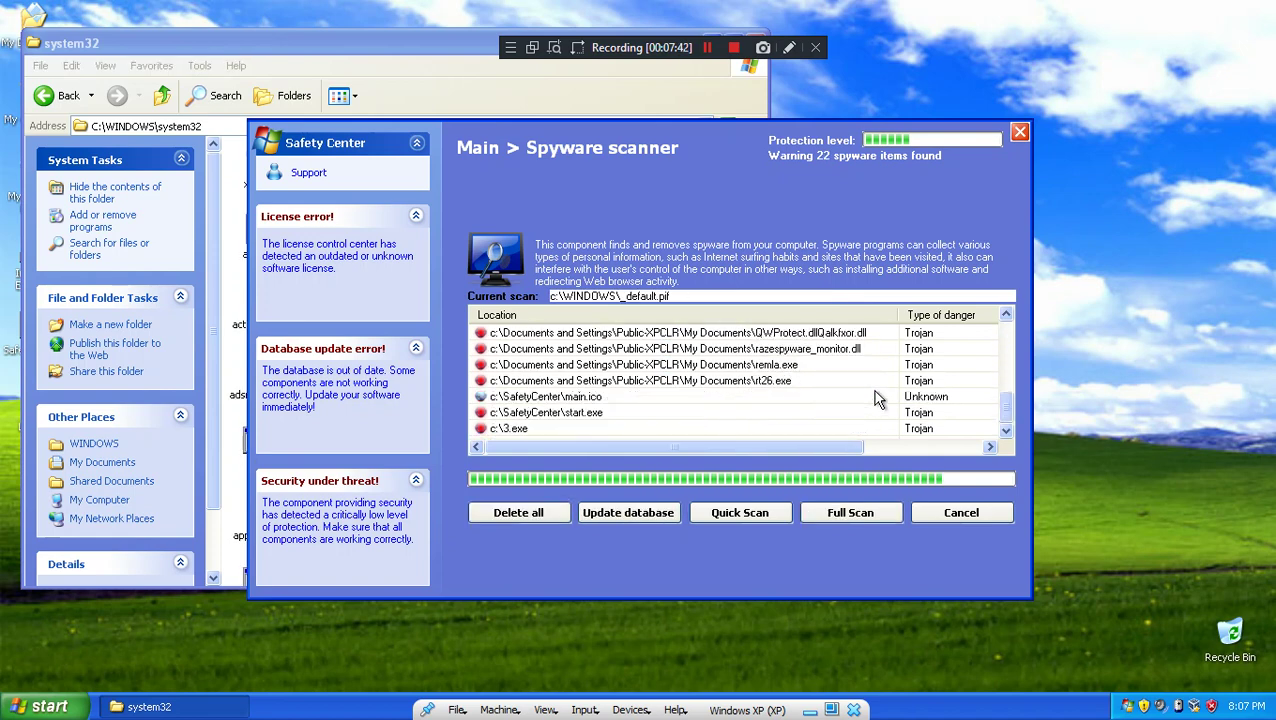
{"action": "left_click", "coordinate": [277, 67]}
{"action": "scroll", "coordinate": [465, 221], "scroll_direction": "down", "scroll_amount": 15}
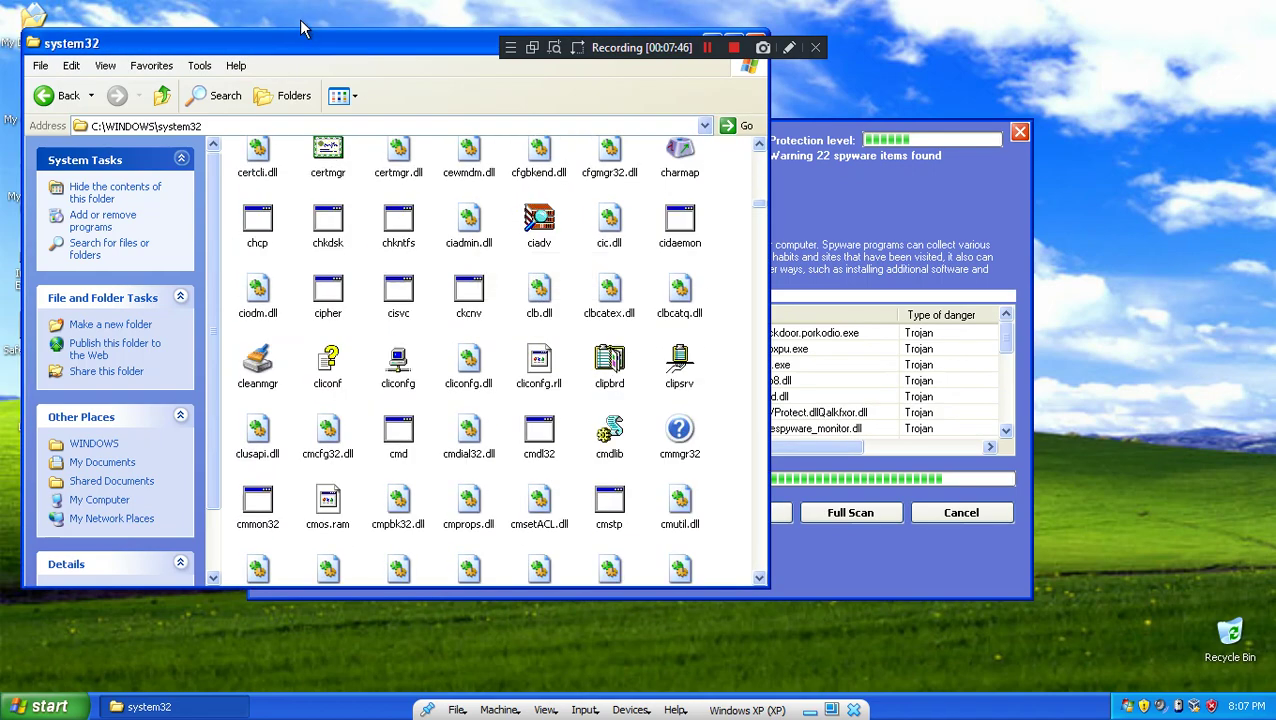
{"action": "left_click_drag", "start_coordinate": [302, 43], "coordinate": [322, 101]}
{"action": "left_click", "coordinate": [760, 101]}
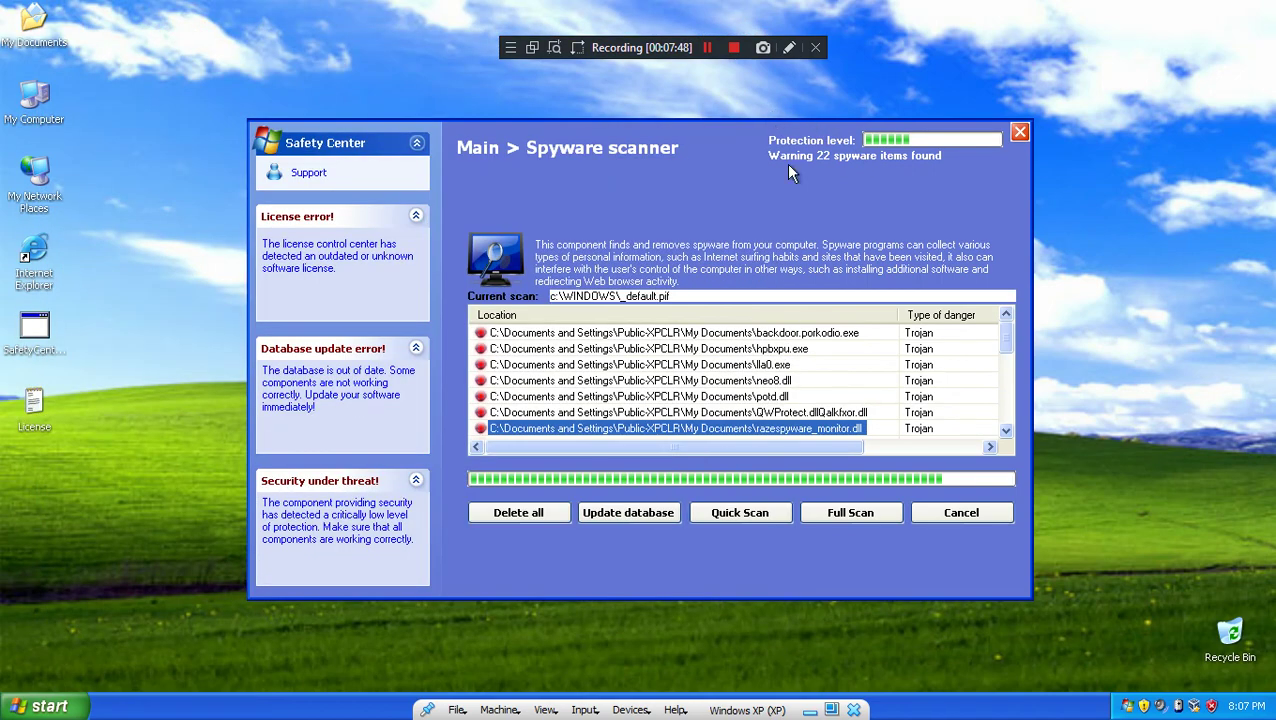
Step: Try Delete all in Safety Center, dismiss the unknown license error, and launch Internet Explorer
{"action": "double_click", "coordinate": [42, 22]}
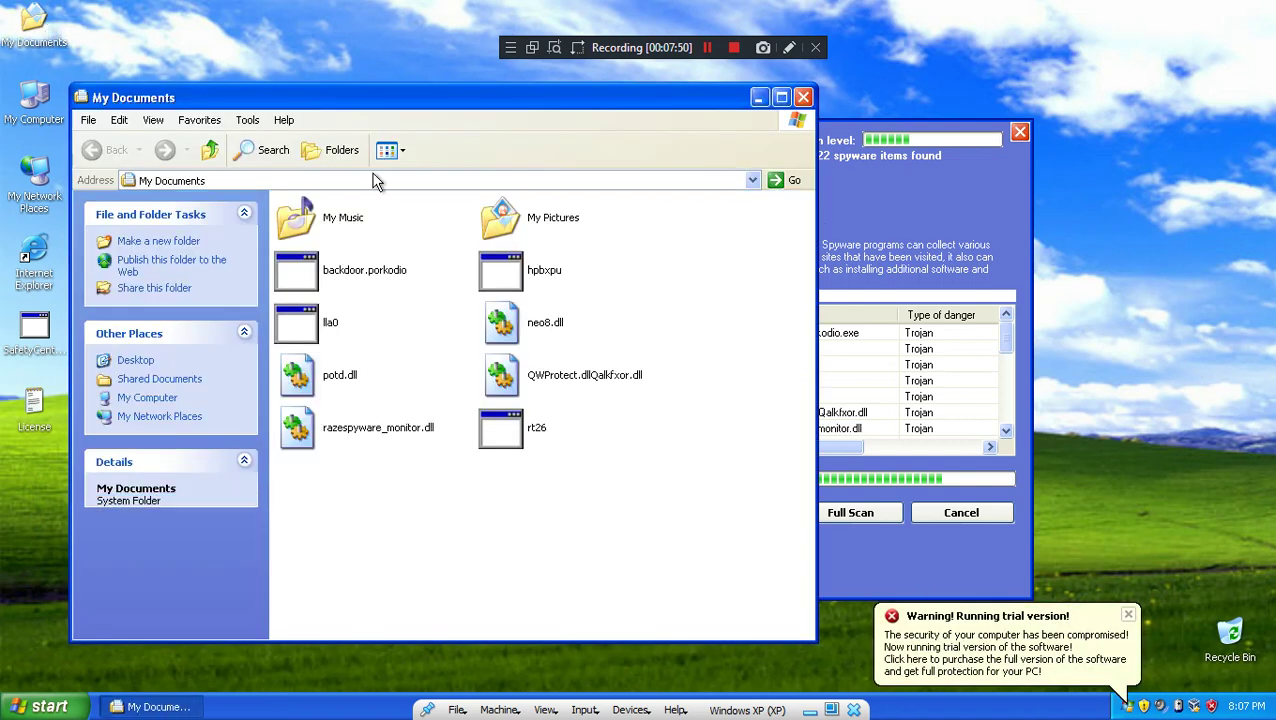
{"action": "left_click", "coordinate": [803, 97]}
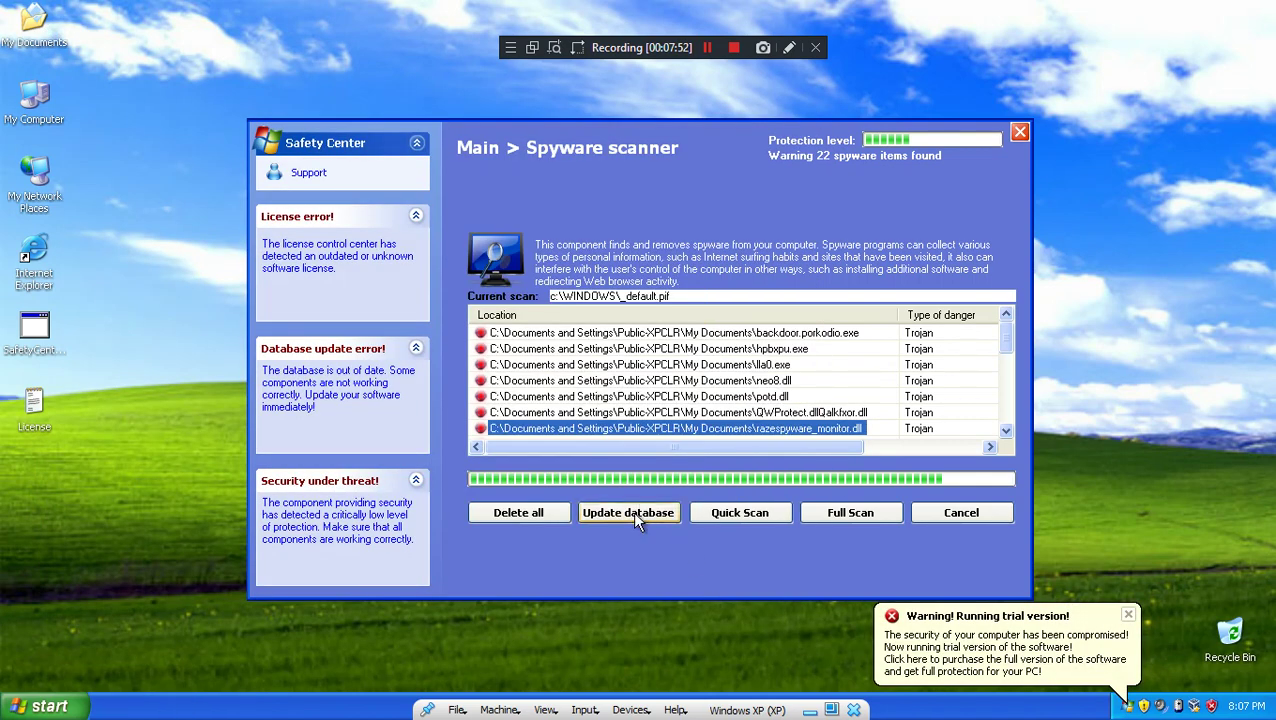
{"action": "left_click", "coordinate": [512, 511]}
{"action": "left_click", "coordinate": [649, 418]}
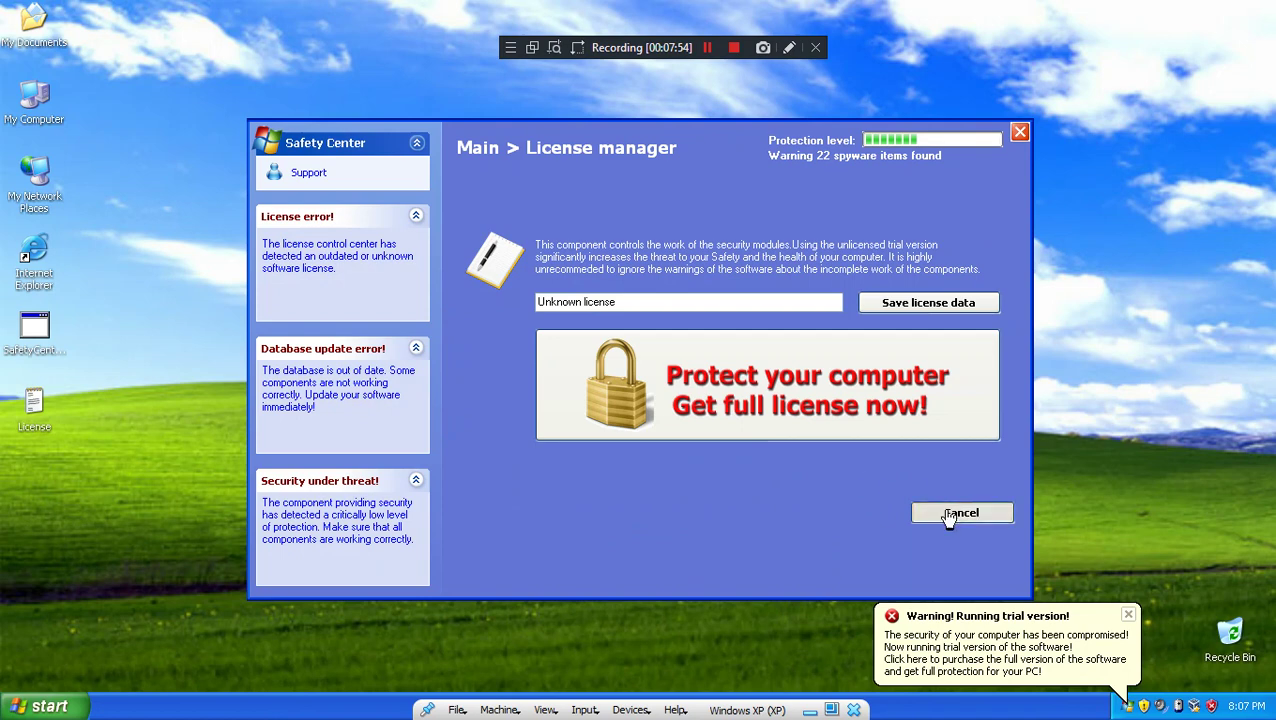
{"action": "left_click", "coordinate": [948, 516]}
{"action": "left_click", "coordinate": [45, 706]}
{"action": "left_click", "coordinate": [81, 330]}
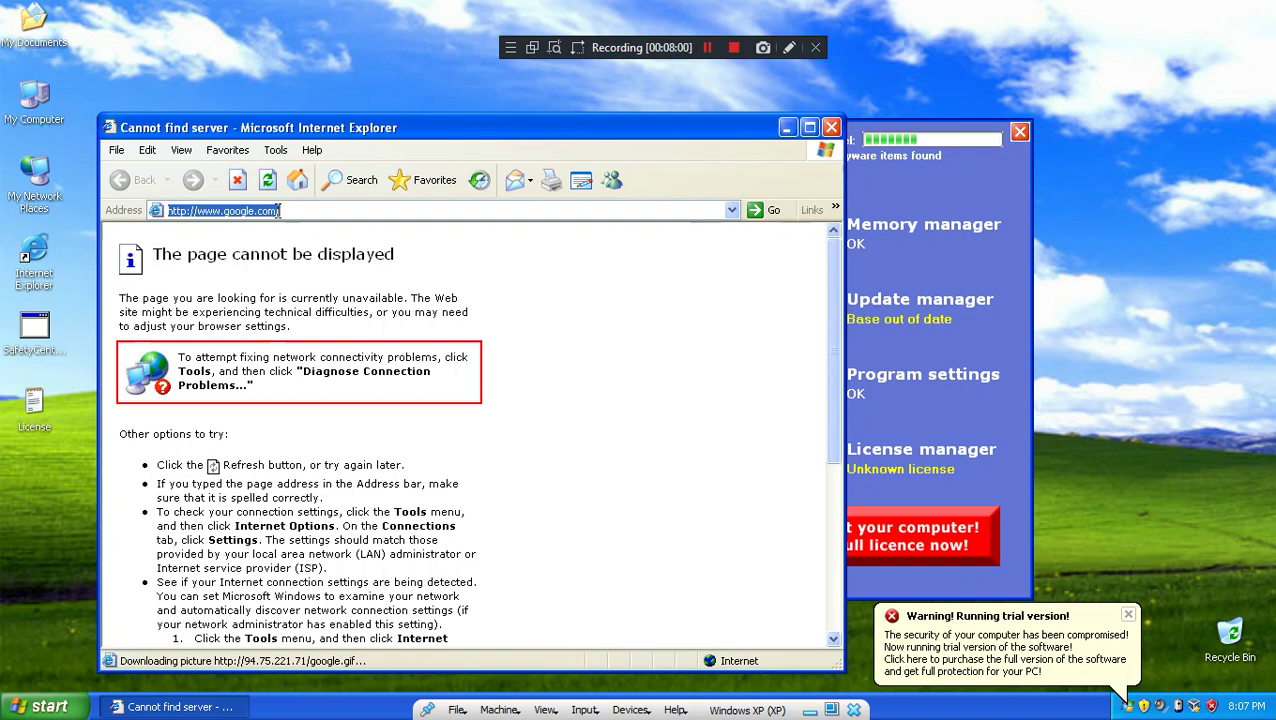
Step: Go to bing.com, search for 'kitten meow', and confirm the security prompt
{"action": "type", "text": "tw"}
{"action": "key", "text": "BackSpace"}
{"action": "key", "text": "BackSpace"}
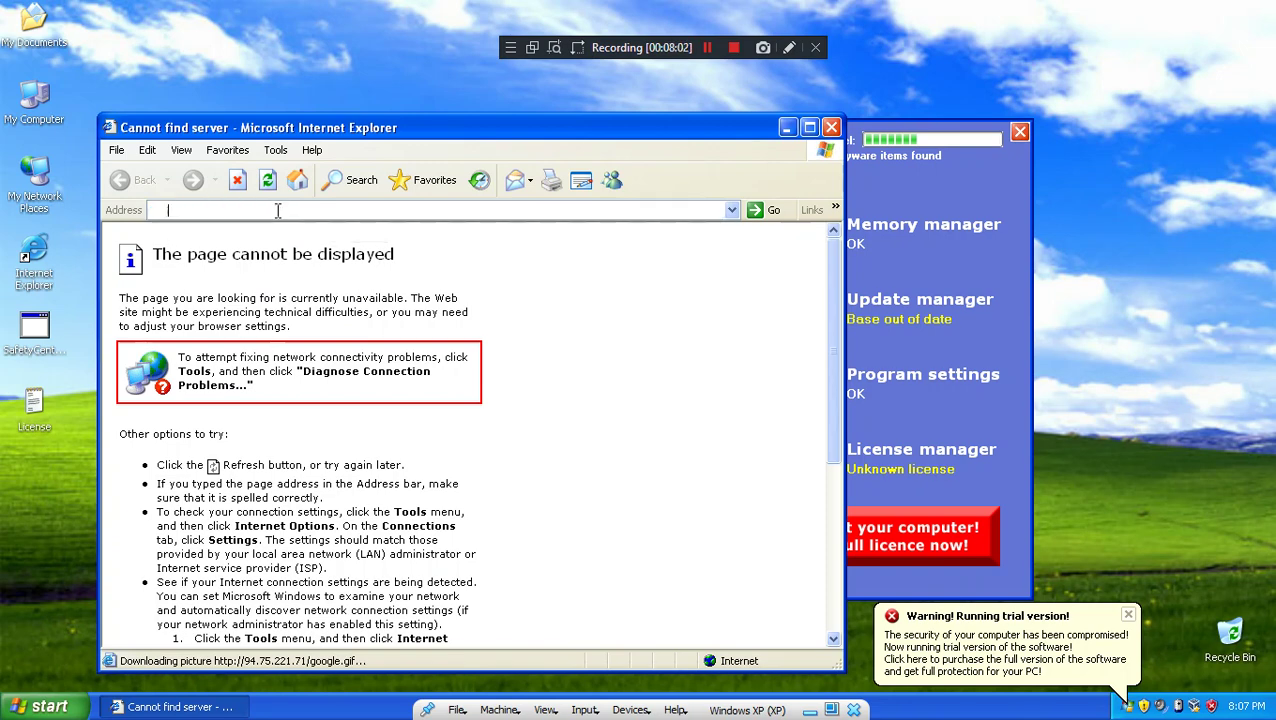
{"action": "type", "text": "g"}
{"action": "key", "text": "BackSpace"}
{"action": "type", "text": "bing.com"}
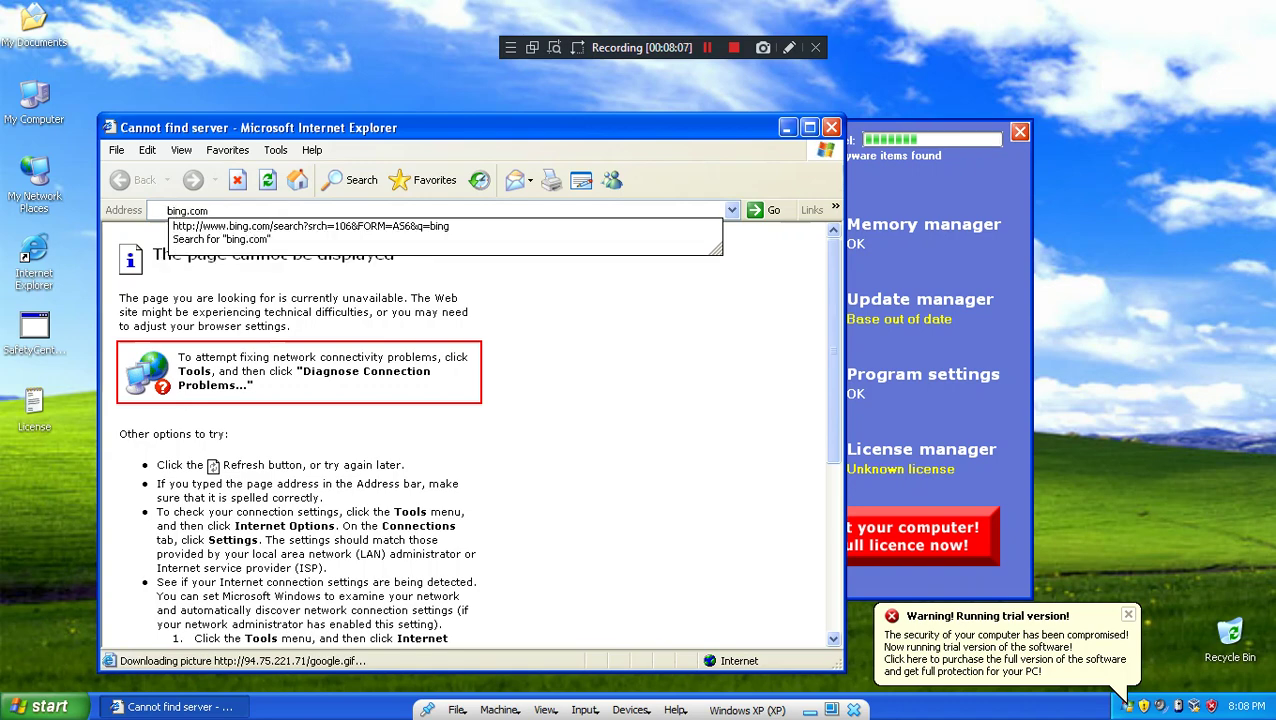
{"action": "key", "text": "Return"}
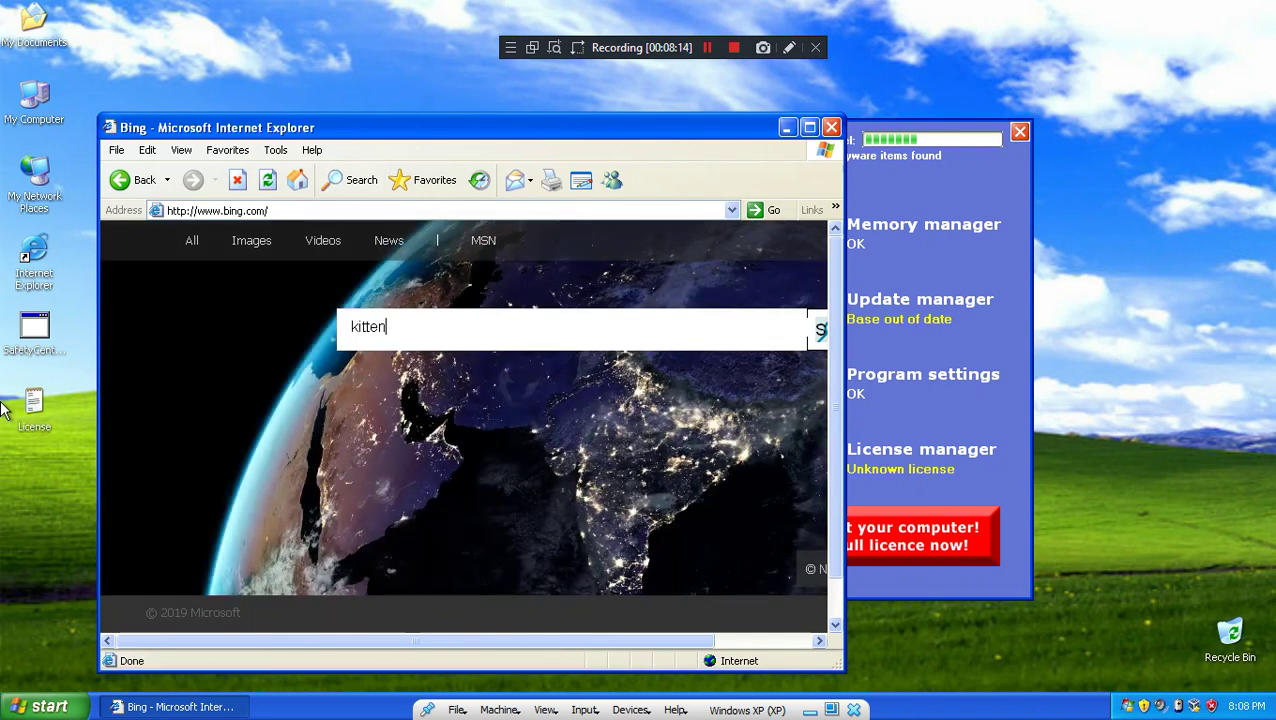
{"action": "key", "text": "Return"}
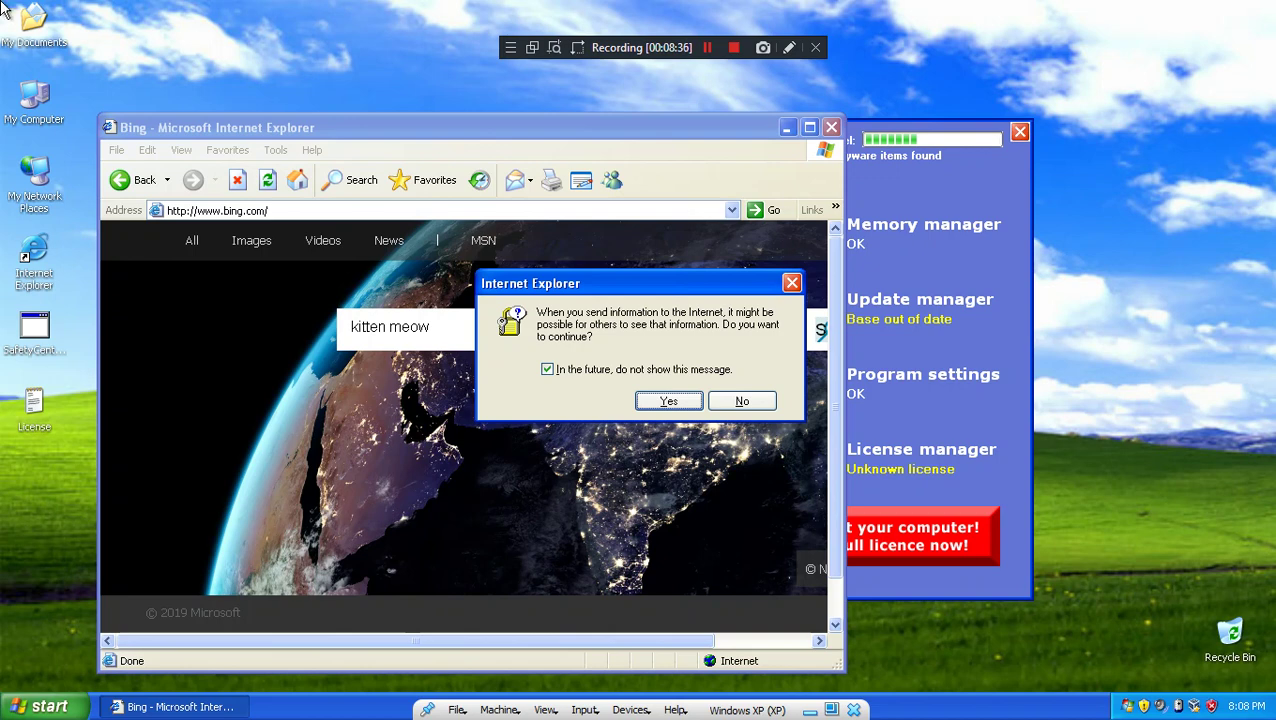
{"action": "key", "text": "Return"}
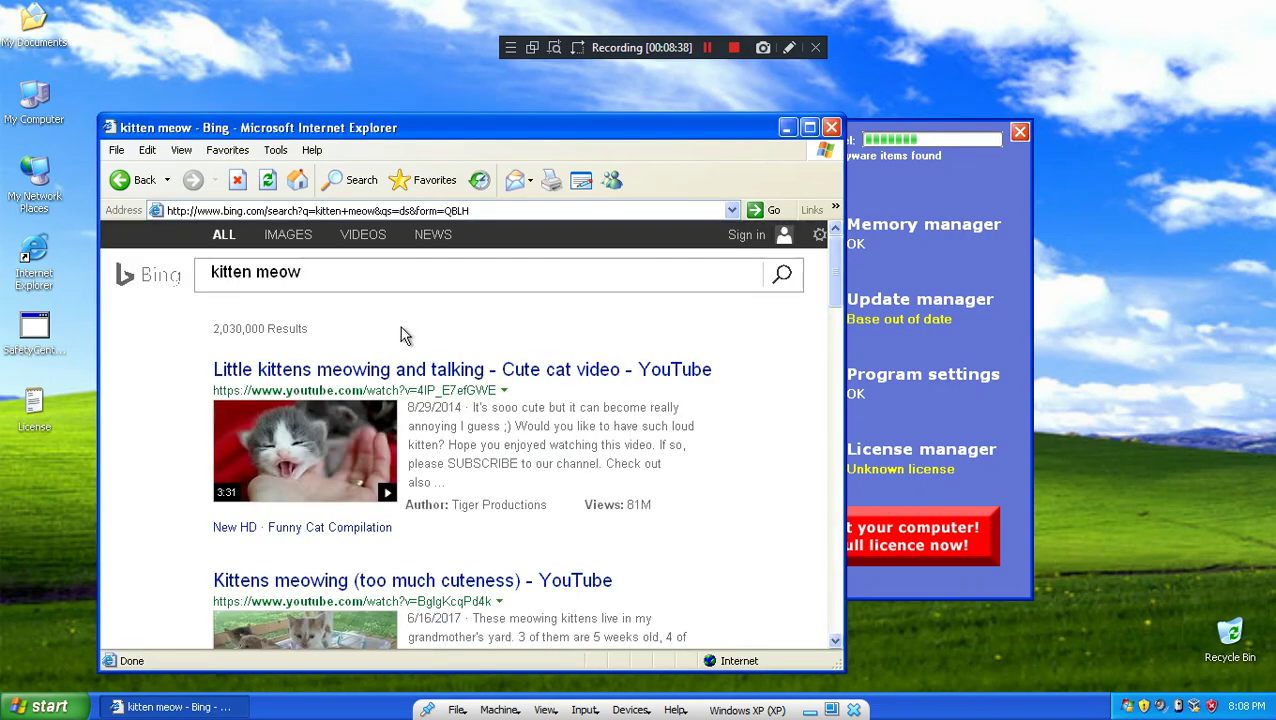
{"action": "scroll", "coordinate": [430, 330], "scroll_direction": "down", "scroll_amount": 3}
{"action": "scroll", "coordinate": [463, 330], "scroll_direction": "down", "scroll_amount": 5}
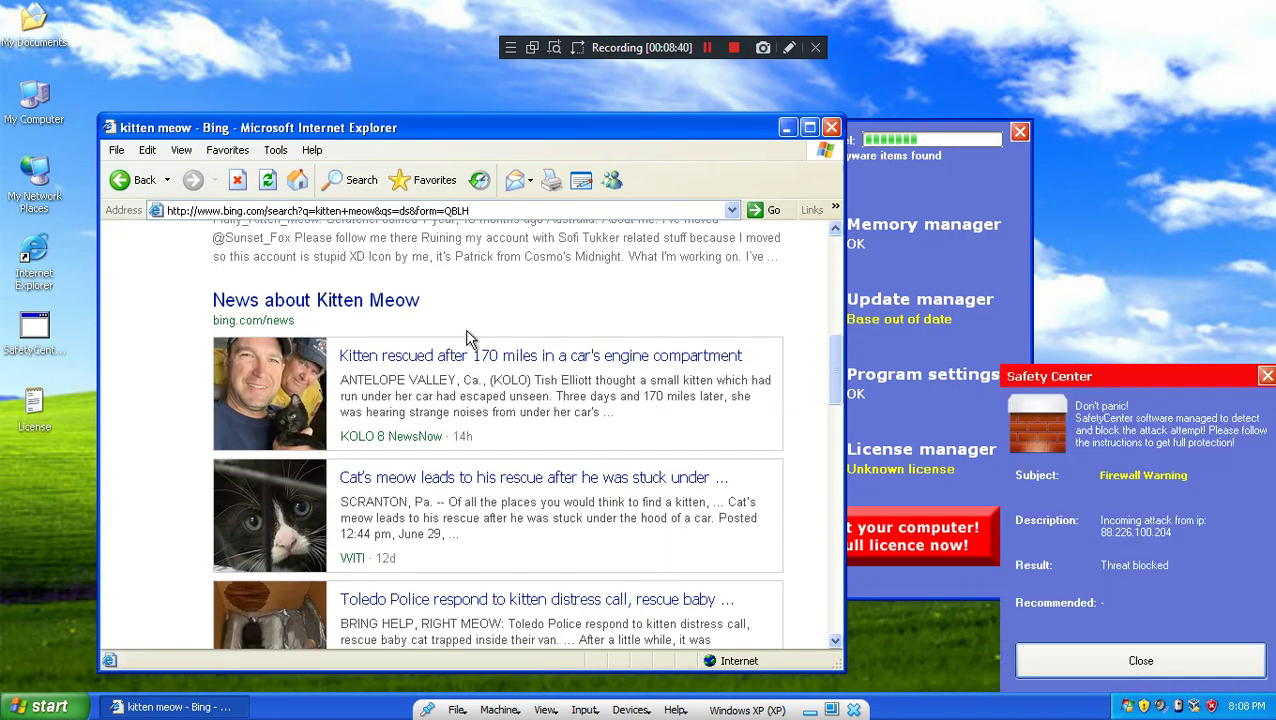
{"action": "scroll", "coordinate": [467, 334], "scroll_direction": "down", "scroll_amount": 10}
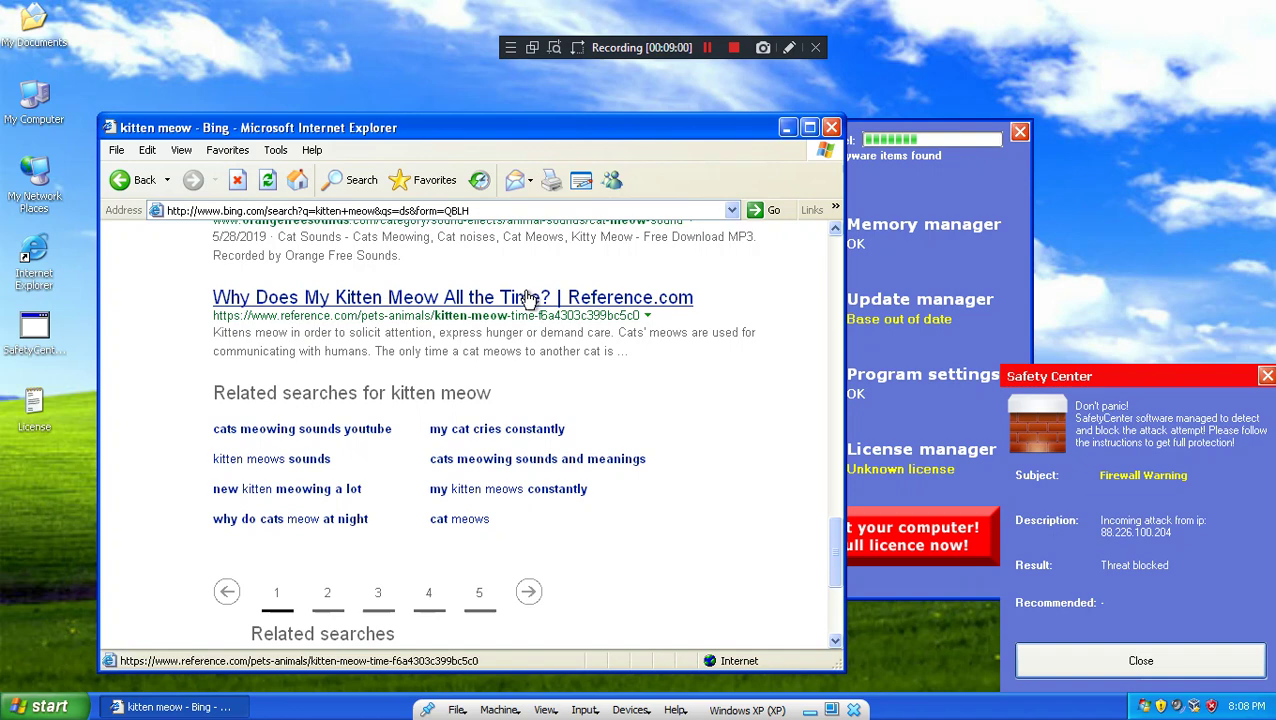
{"action": "left_click", "coordinate": [1068, 455]}
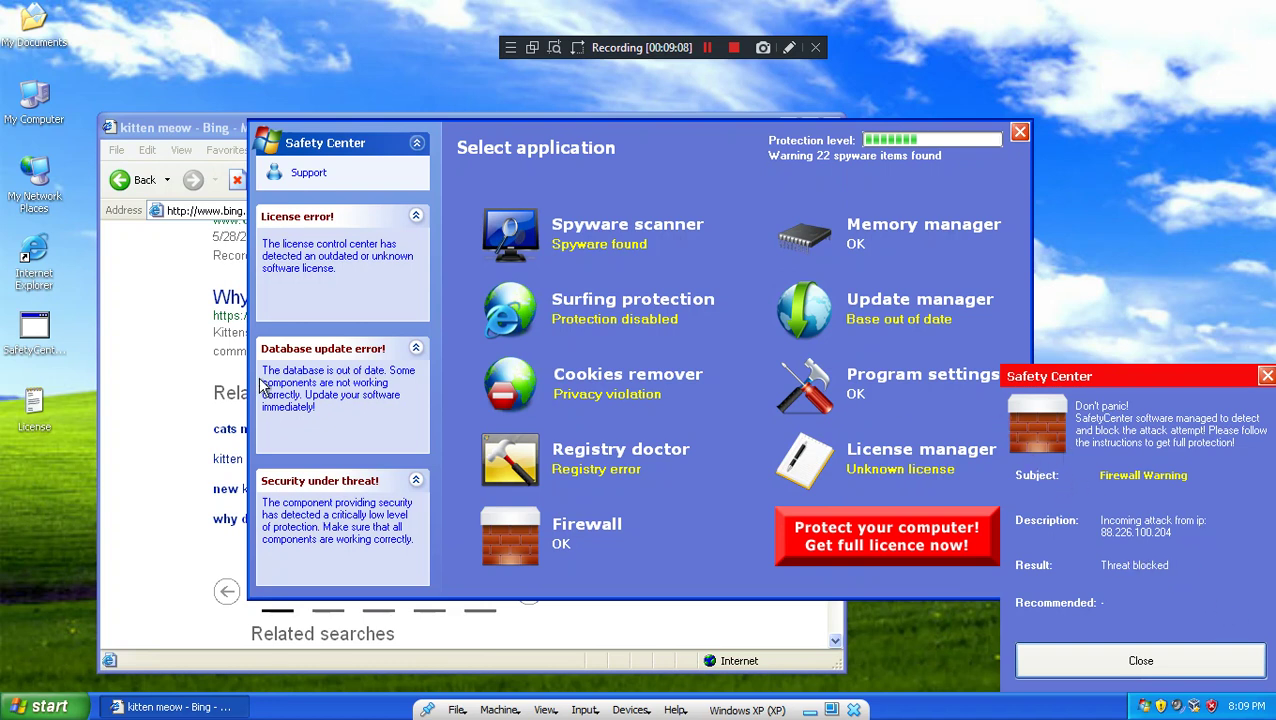
{"action": "left_click", "coordinate": [148, 388]}
{"action": "scroll", "coordinate": [203, 348], "scroll_direction": "up", "scroll_amount": 15}
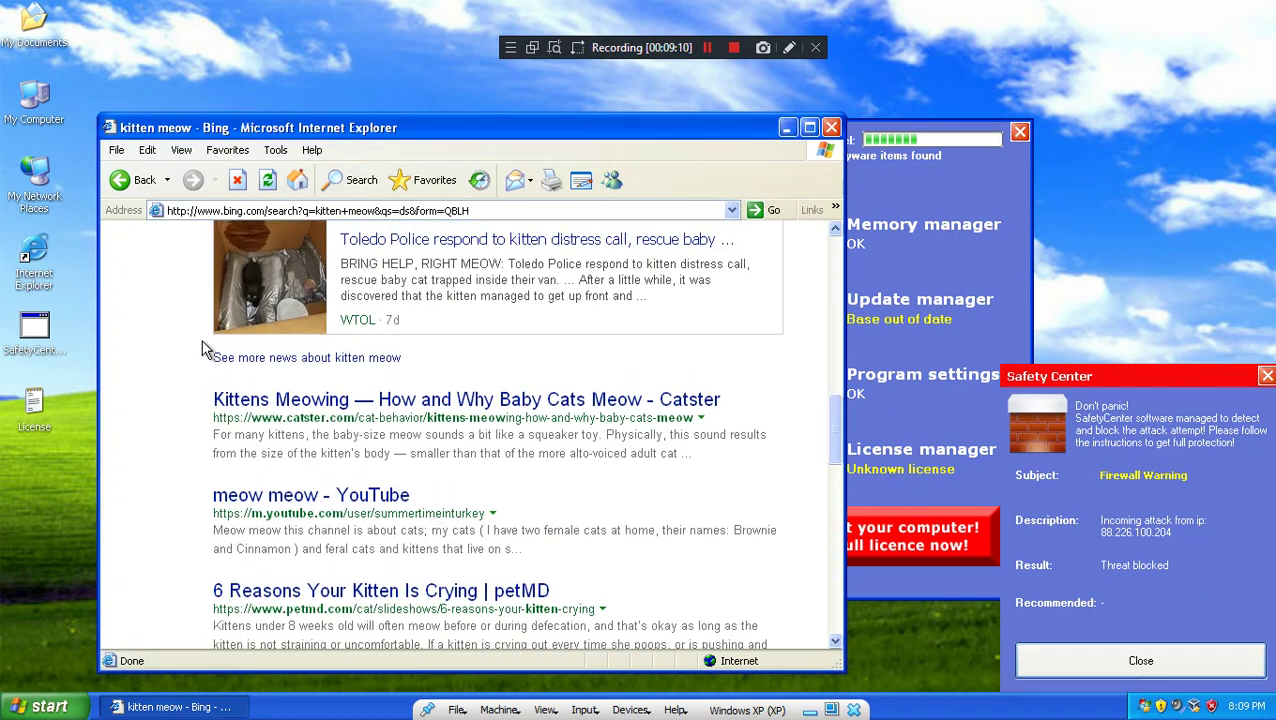
{"action": "scroll", "coordinate": [203, 348], "scroll_direction": "up", "scroll_amount": 1}
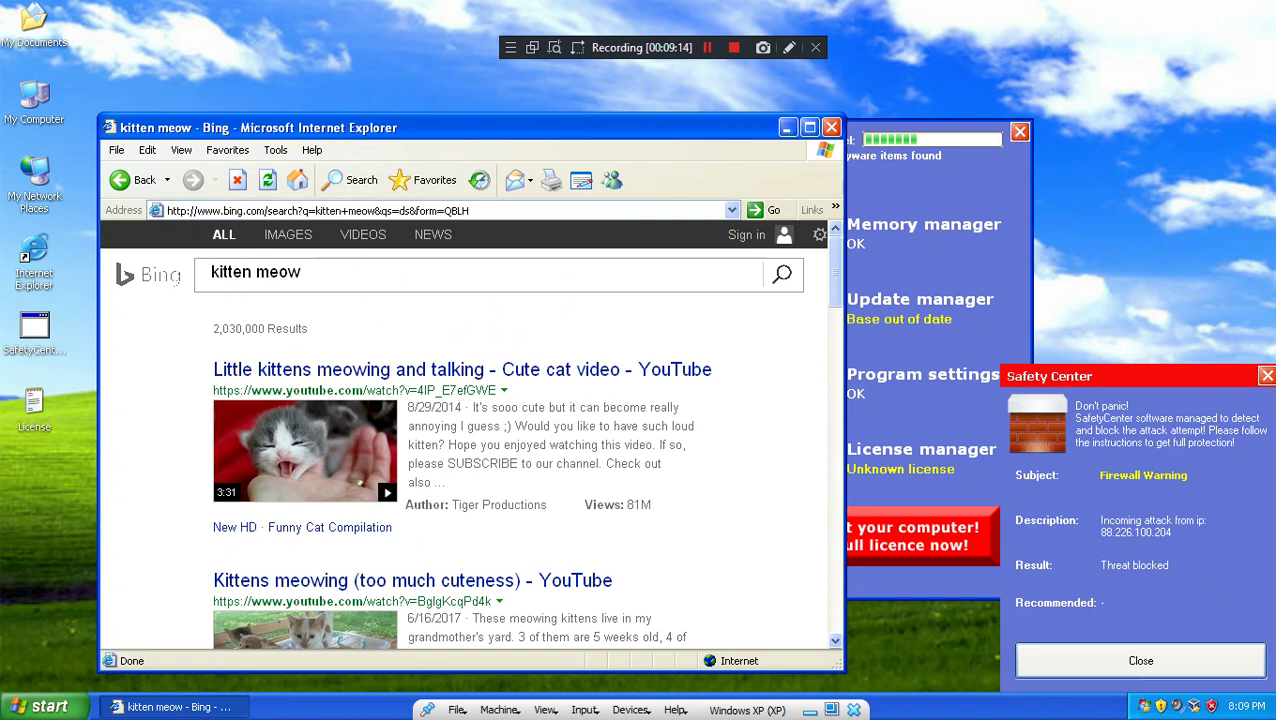
{"action": "left_click", "coordinate": [1089, 647]}
{"action": "left_click", "coordinate": [146, 388]}
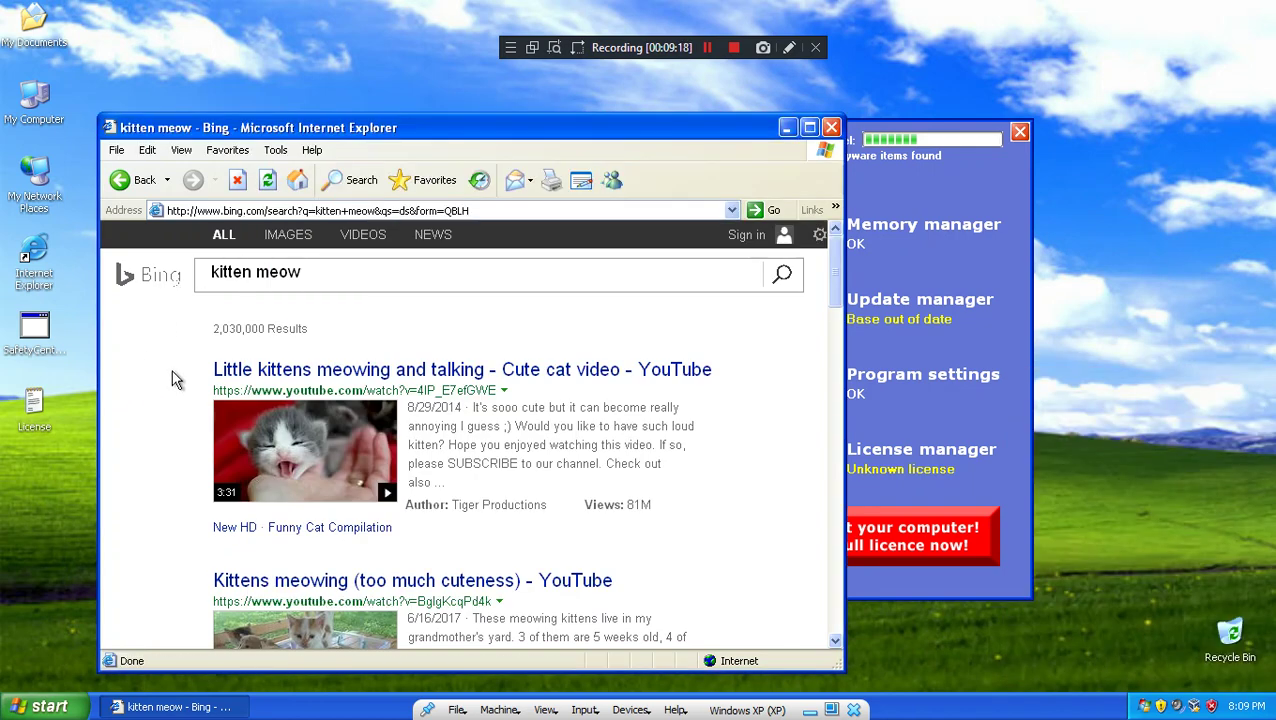
{"action": "left_click", "coordinate": [240, 372]}
Step: Launch Minesweeper from Start > All Programs > Games and reveal some cells
{"action": "left_click", "coordinate": [40, 706]}
{"action": "mouse_move", "coordinate": [105, 636]}
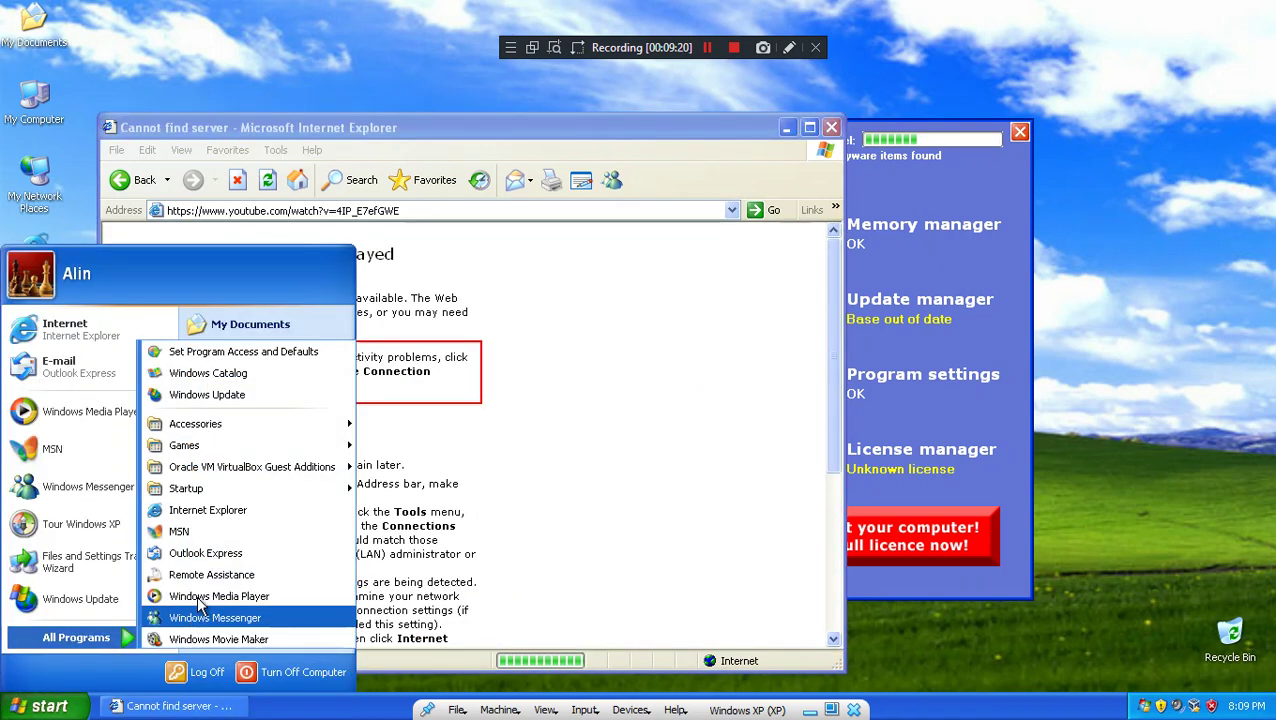
{"action": "mouse_move", "coordinate": [218, 452]}
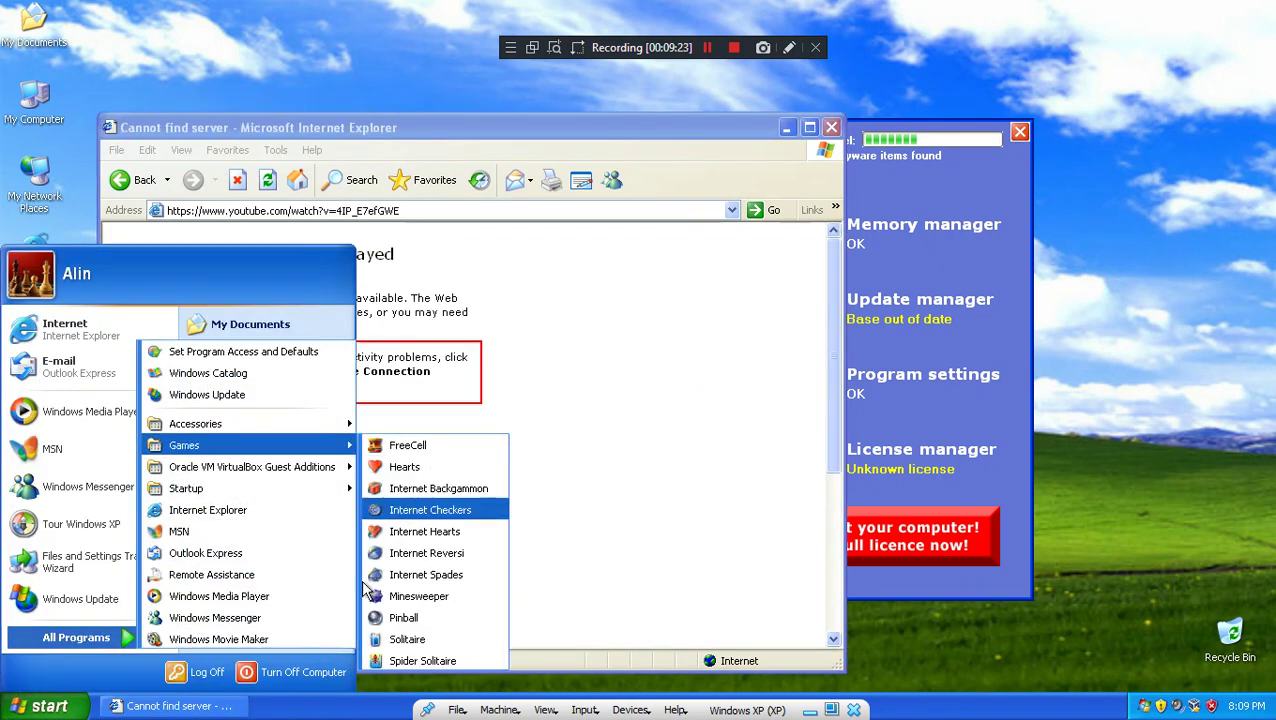
{"action": "left_click", "coordinate": [392, 596]}
{"action": "left_click", "coordinate": [210, 218]}
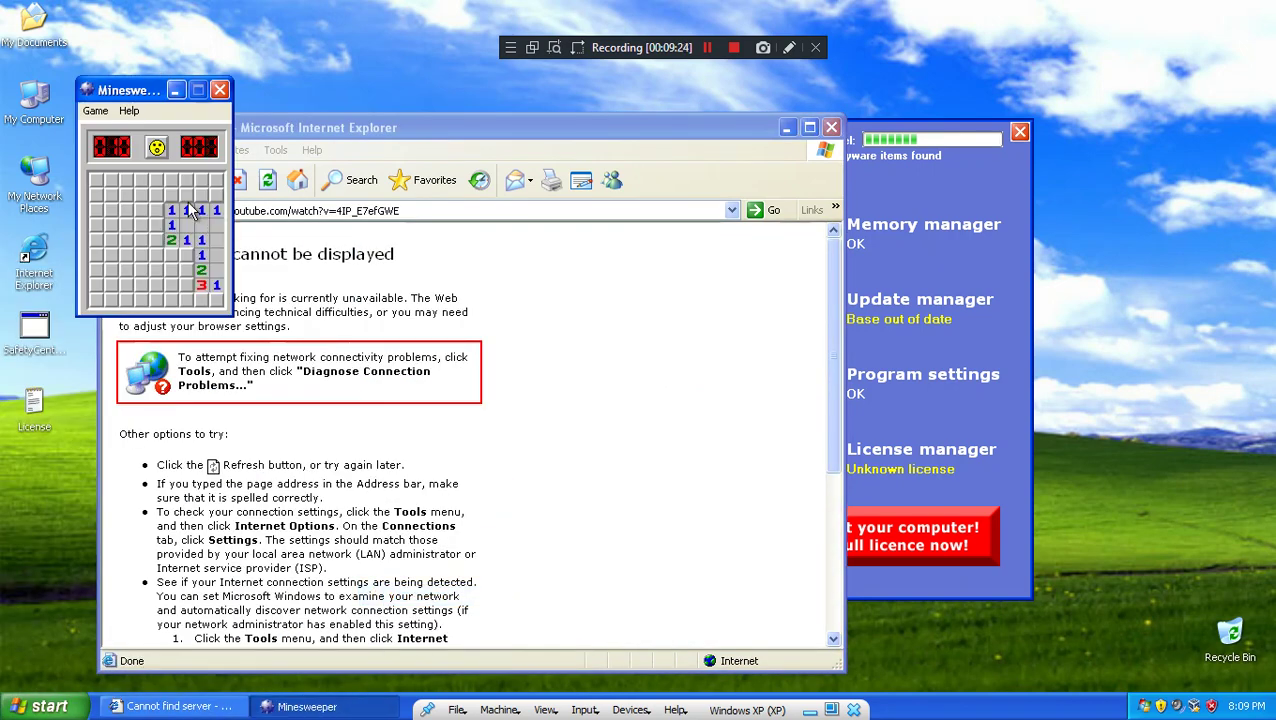
Step: Run msconfig, view its Startup tab, and close the System Configuration Utility
{"action": "key", "text": "super"}
{"action": "left_click", "coordinate": [398, 512]}
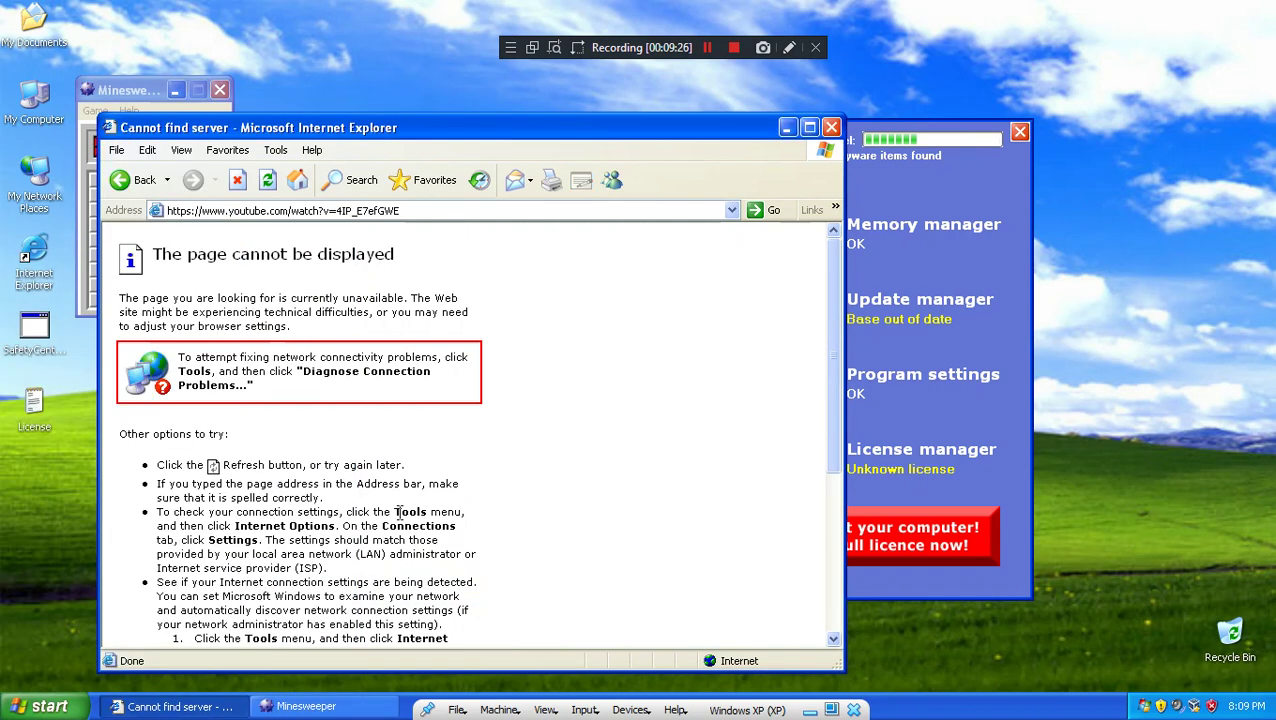
{"action": "key", "text": "super+r"}
{"action": "type", "text": "m"}
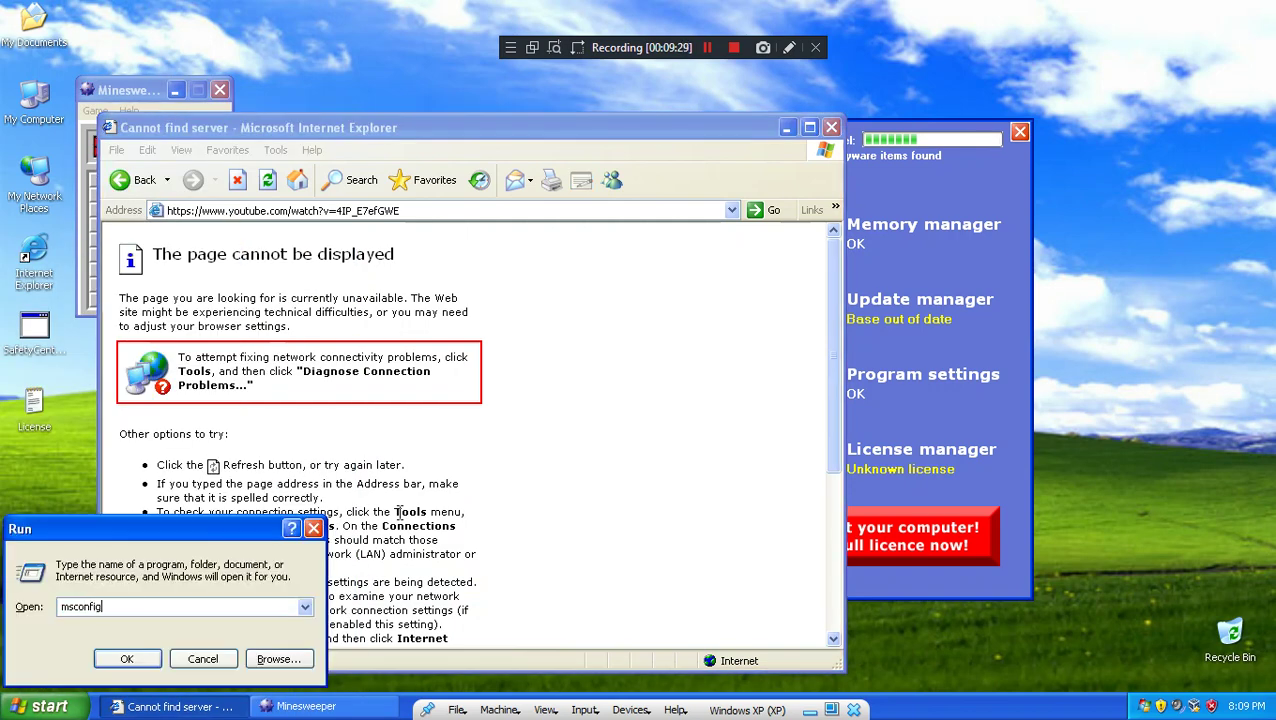
{"action": "key", "text": "Return"}
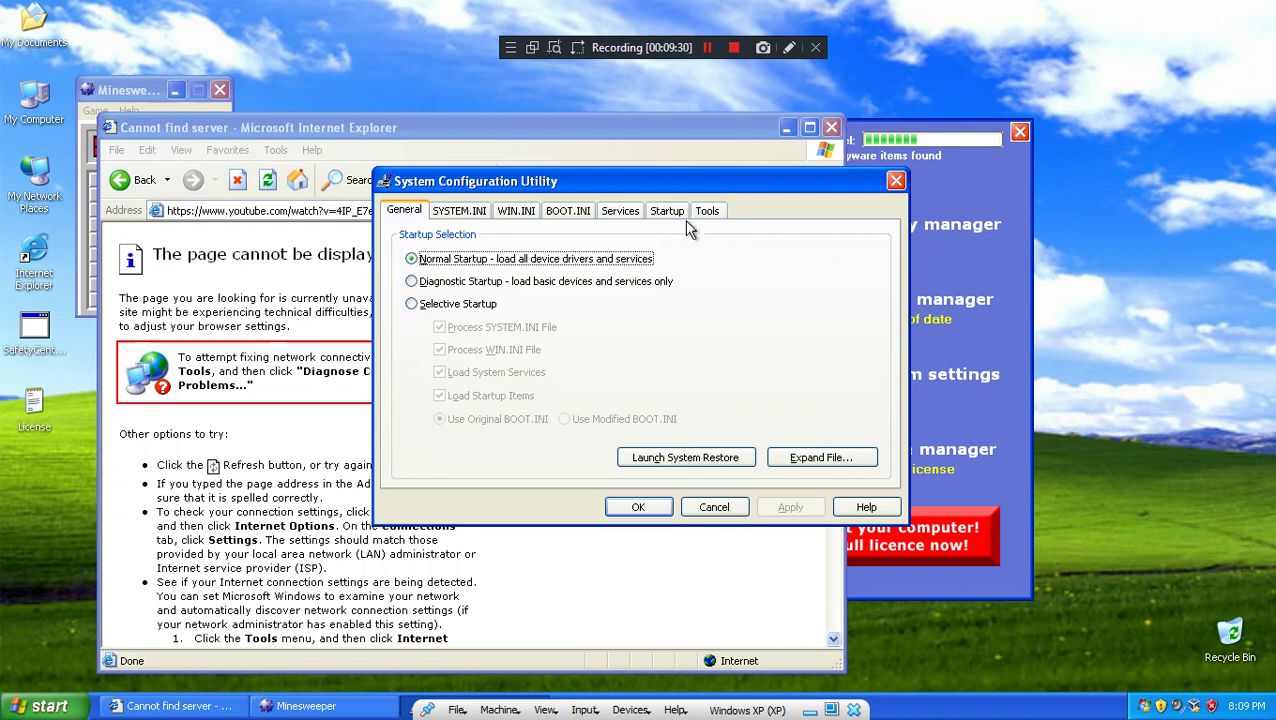
{"action": "left_click", "coordinate": [667, 211]}
{"action": "left_click", "coordinate": [896, 181]}
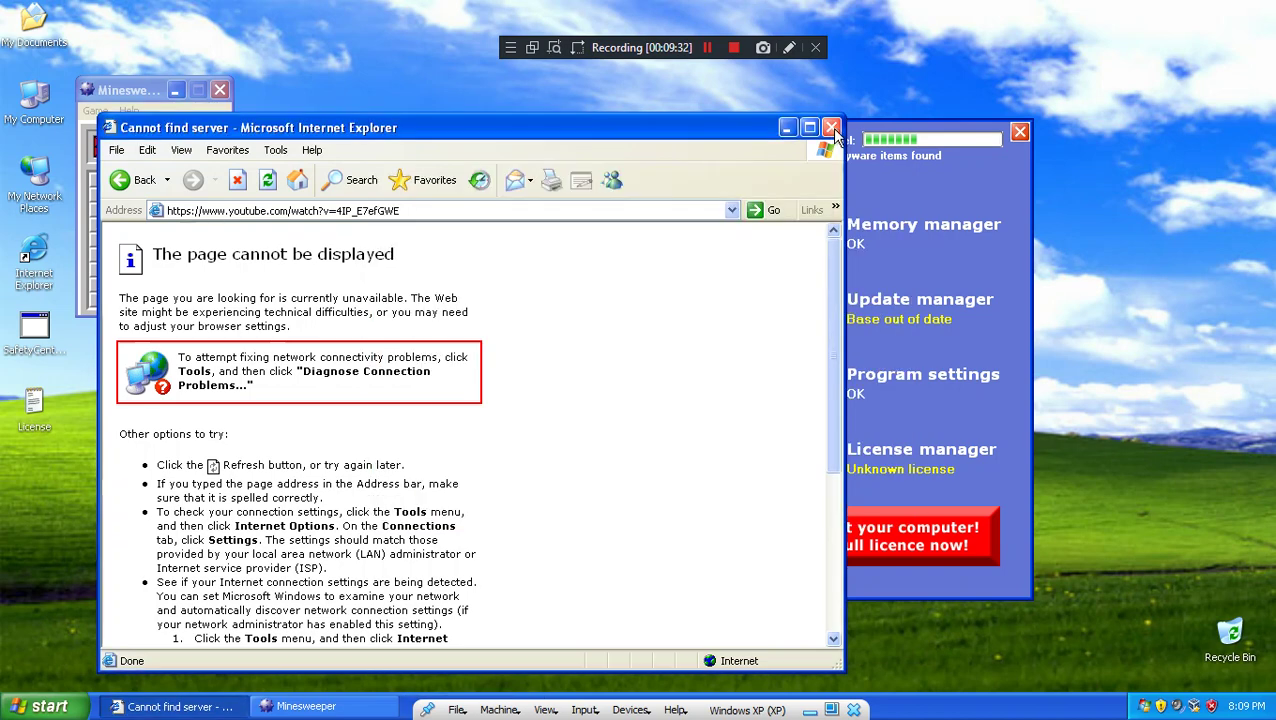
Step: Close Internet Explorer and open My Computer with Win+E
{"action": "left_click", "coordinate": [832, 128]}
{"action": "key", "text": "super+e"}
{"action": "scroll", "coordinate": [391, 372], "scroll_direction": "down", "scroll_amount": 1}
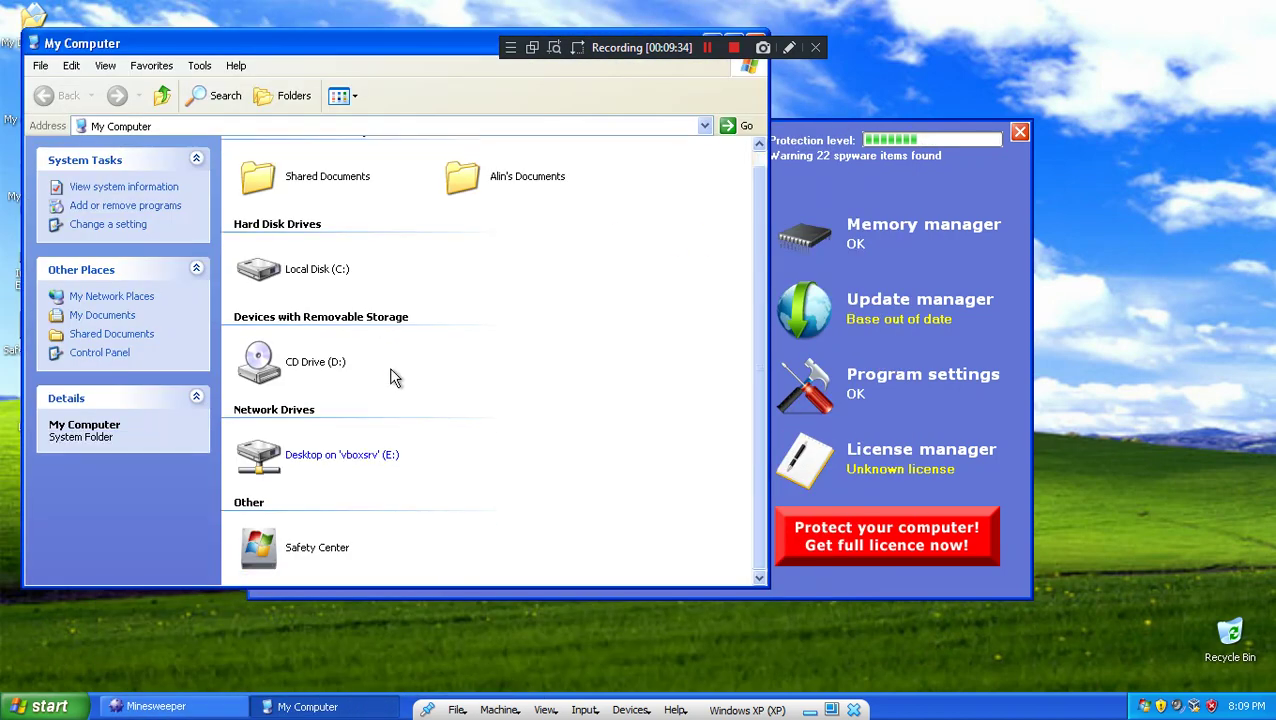
Step: Open C:\SafetyCenter, move its window aside, and bring up the Run box
{"action": "scroll", "coordinate": [391, 372], "scroll_direction": "up", "scroll_amount": 1}
{"action": "double_click", "coordinate": [288, 279]}
{"action": "double_click", "coordinate": [292, 232]}
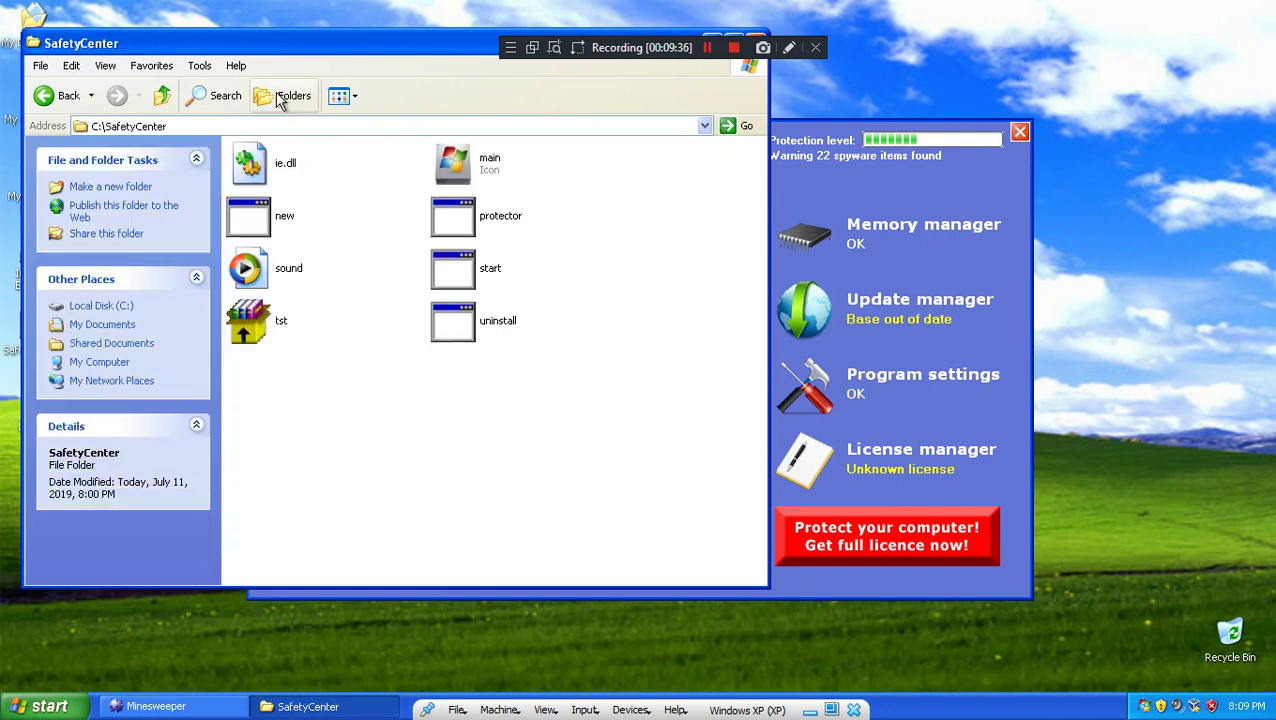
{"action": "left_click_drag", "start_coordinate": [270, 45], "coordinate": [426, 106]}
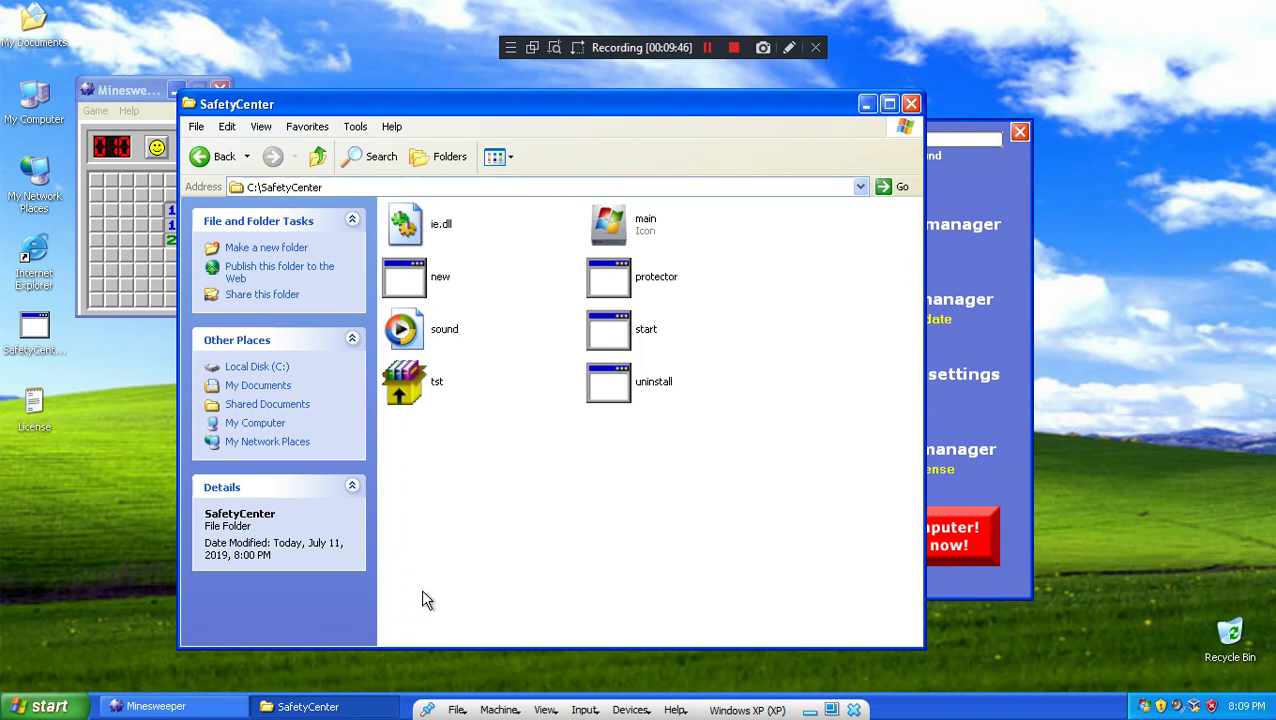
{"action": "key", "text": "super+r"}
Step: Run regedit, view the HKEY_CURRENT_USER\Software\SafetyCenter values, then close Registry Editor
{"action": "type", "text": "rege"}
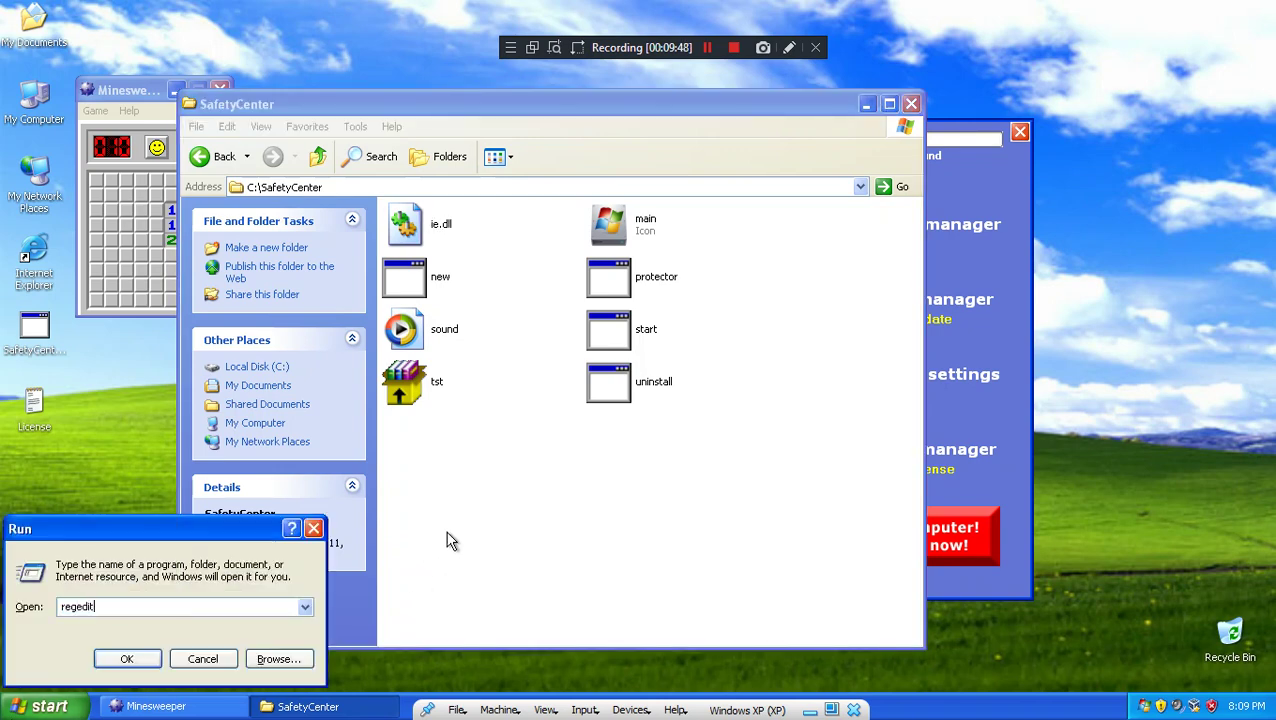
{"action": "key", "text": "Return"}
{"action": "double_click", "coordinate": [131, 131]}
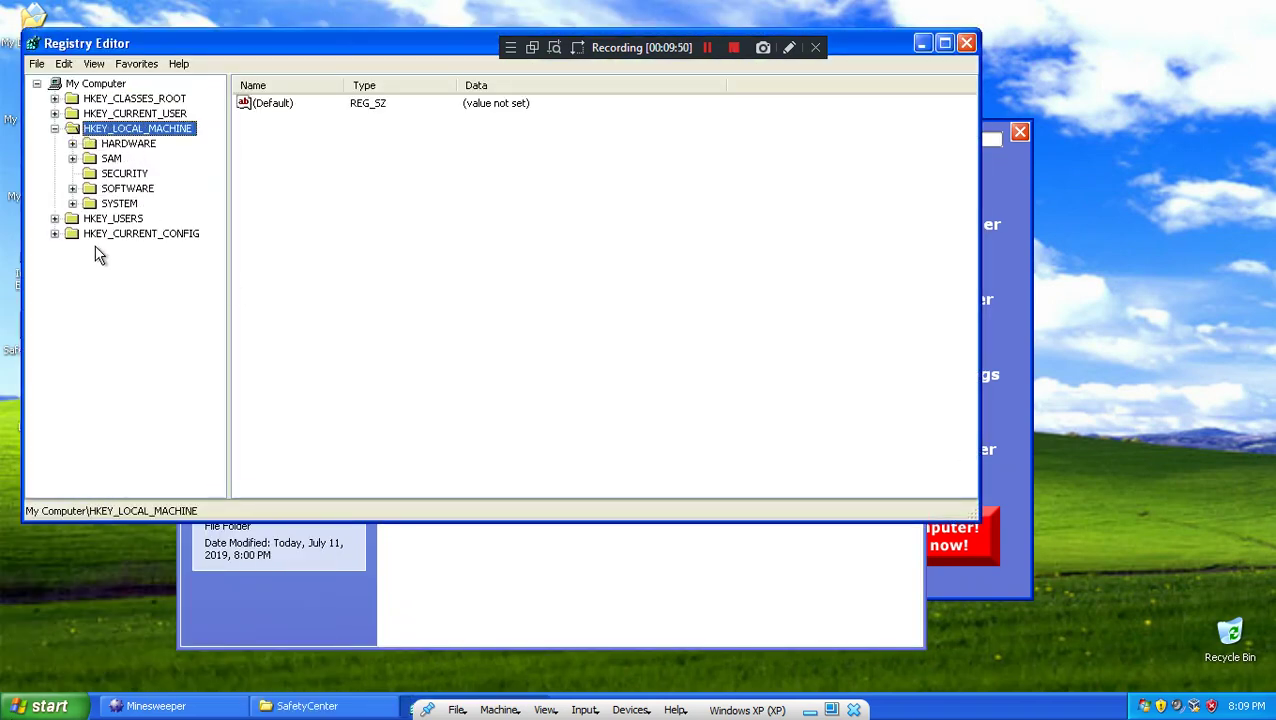
{"action": "double_click", "coordinate": [106, 190]}
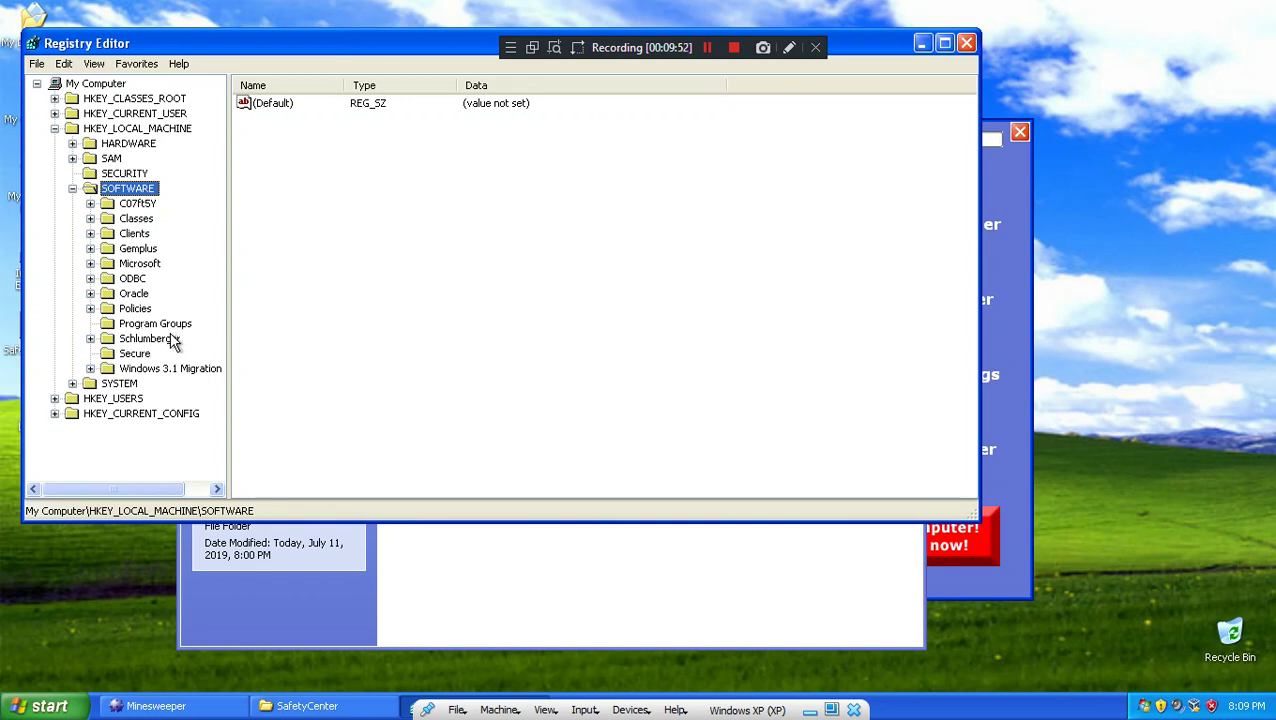
{"action": "left_click", "coordinate": [122, 130]}
{"action": "double_click", "coordinate": [135, 113]}
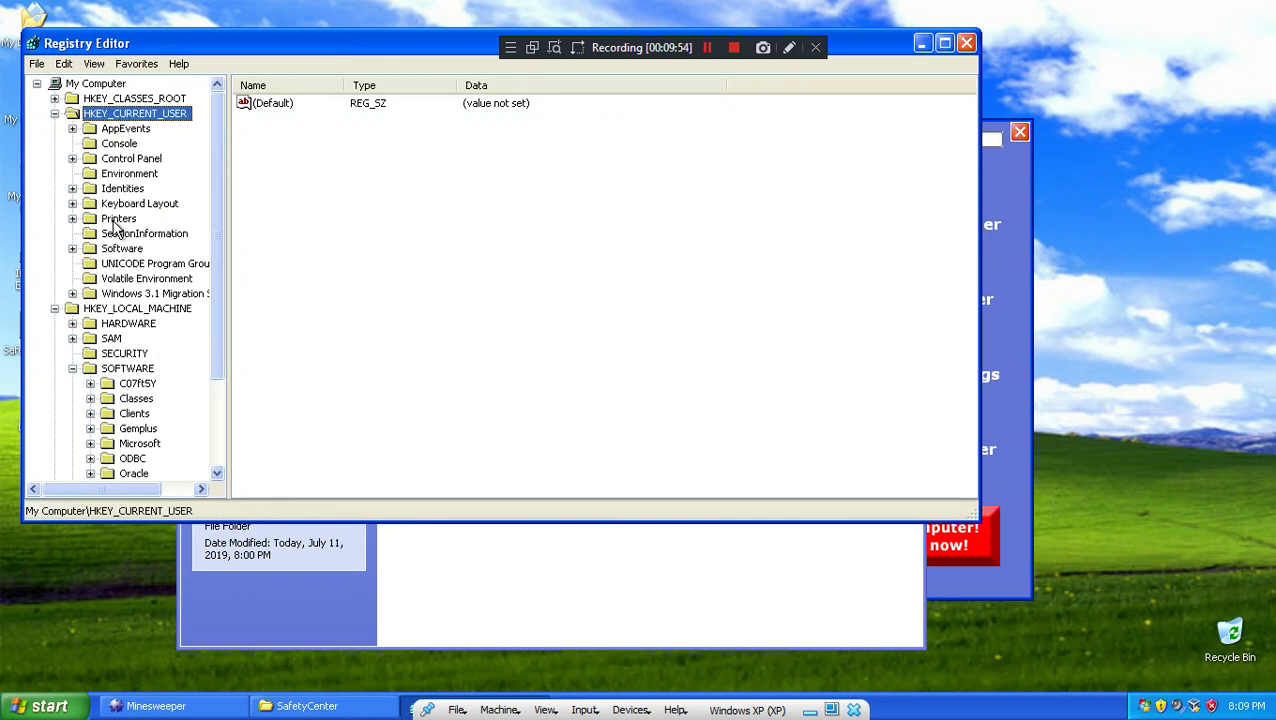
{"action": "double_click", "coordinate": [131, 251]}
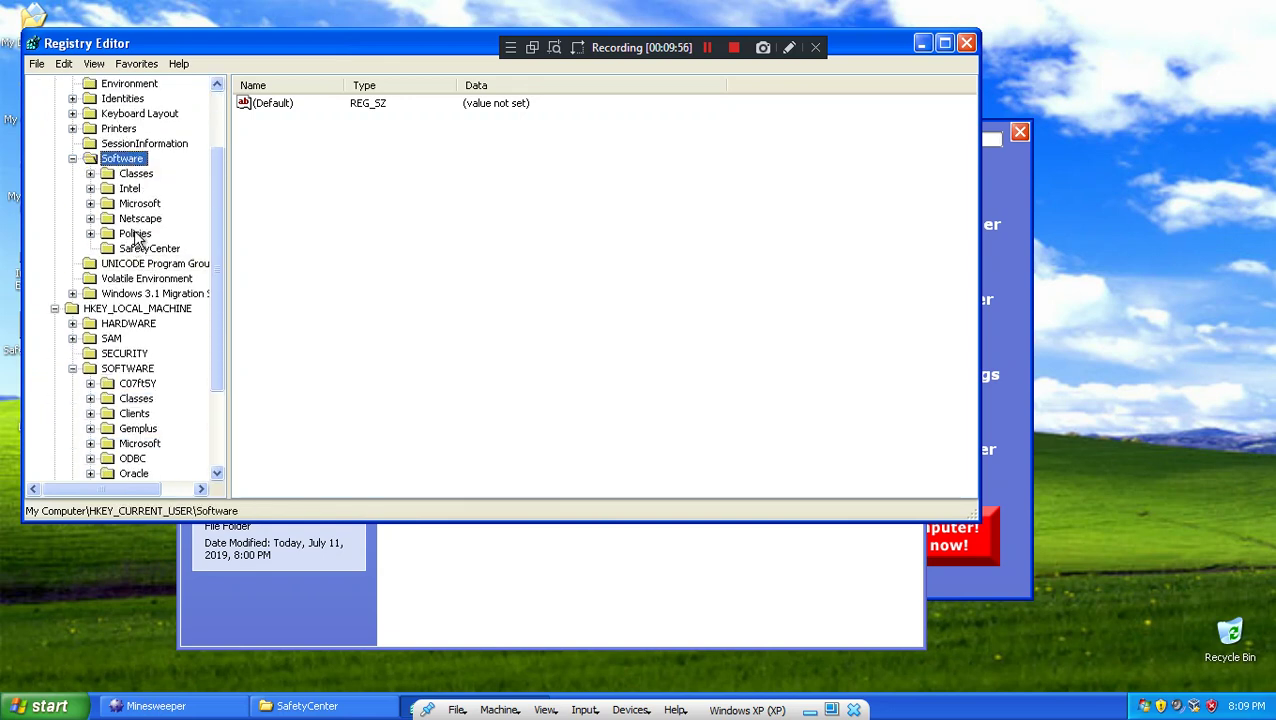
{"action": "left_click", "coordinate": [168, 250]}
{"action": "scroll", "coordinate": [162, 268], "scroll_direction": "down", "scroll_amount": 3}
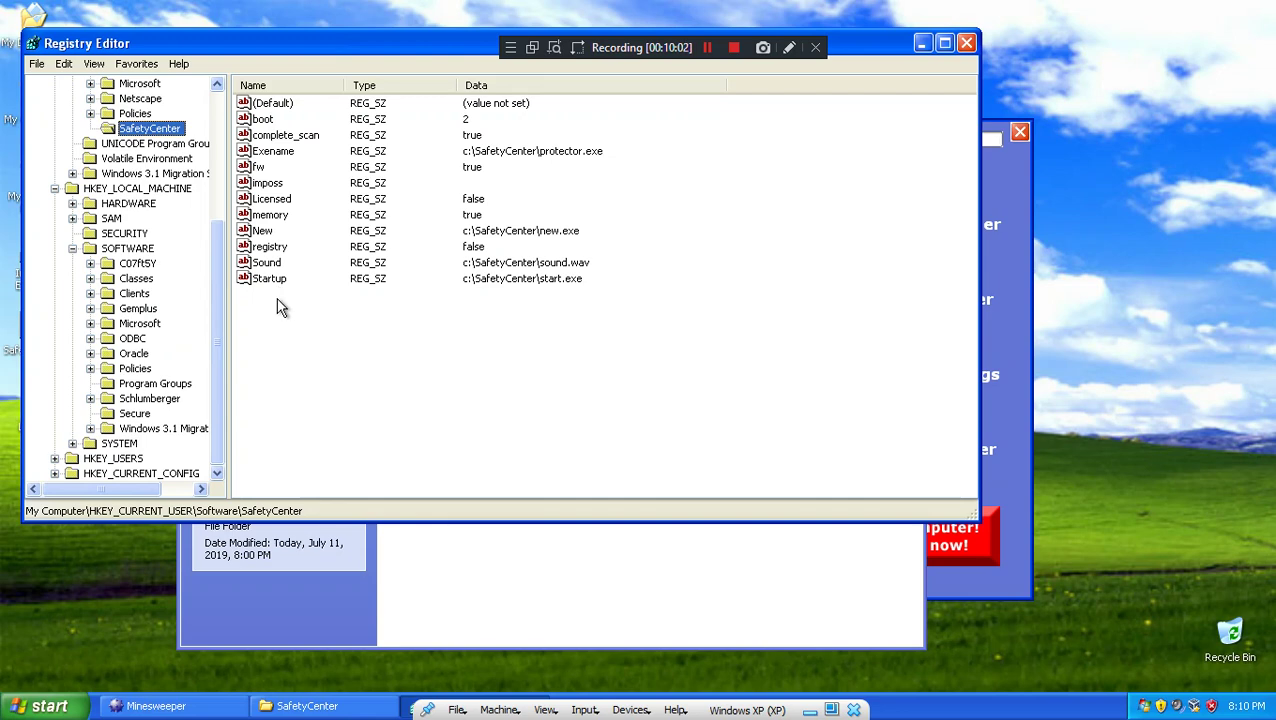
{"action": "left_click", "coordinate": [966, 43]}
Step: Open the tst archive and dismiss the ie.dll replace prompt
{"action": "left_click", "coordinate": [421, 386]}
{"action": "right_click", "coordinate": [421, 386]}
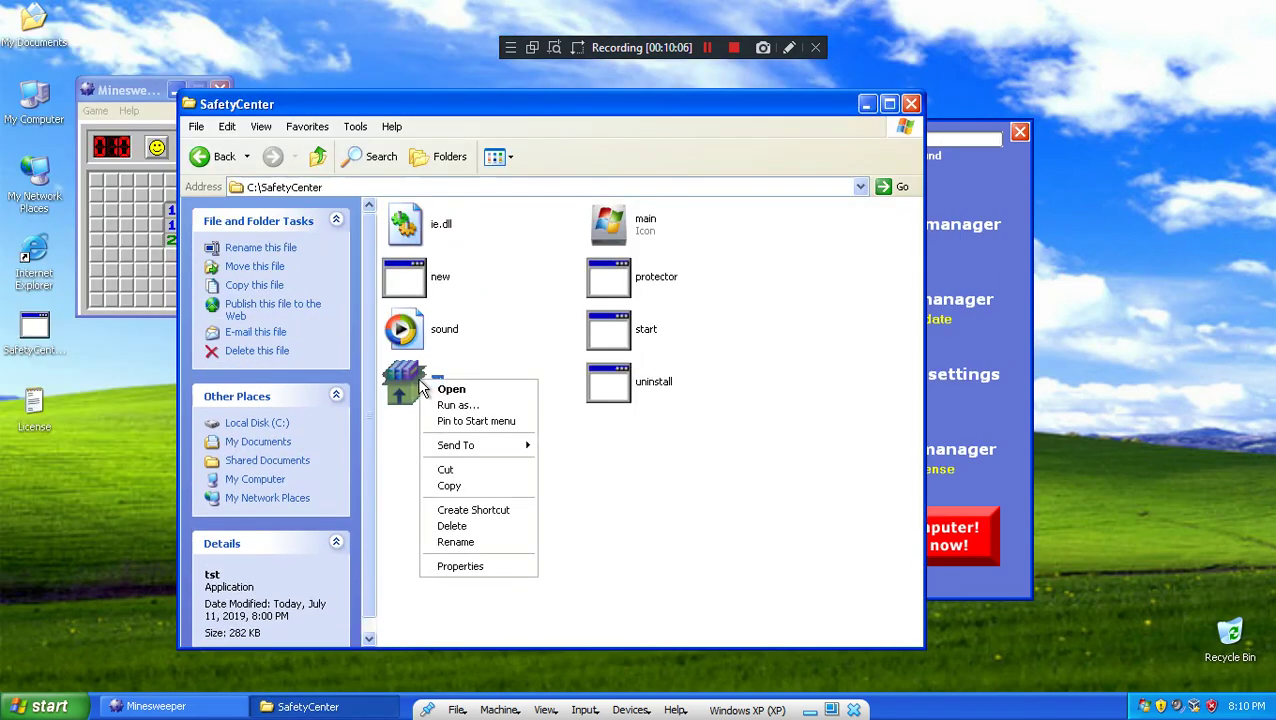
{"action": "left_click", "coordinate": [443, 391]}
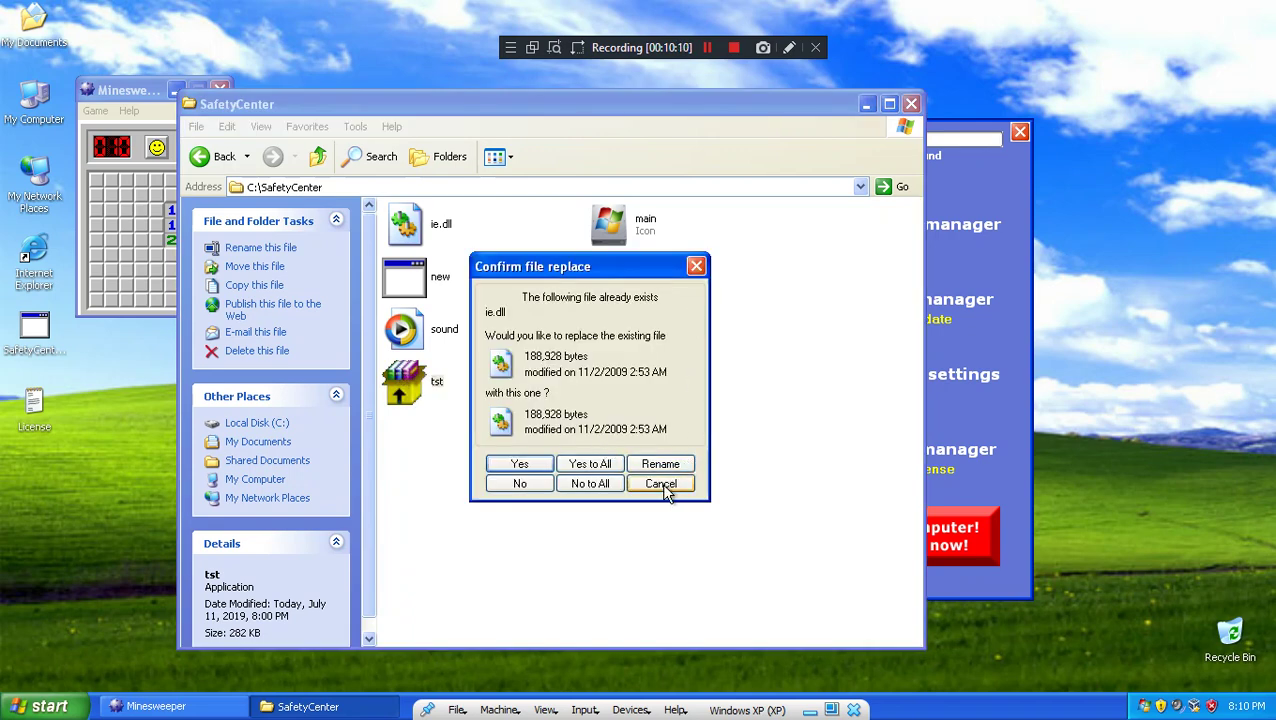
{"action": "key", "text": "Return"}
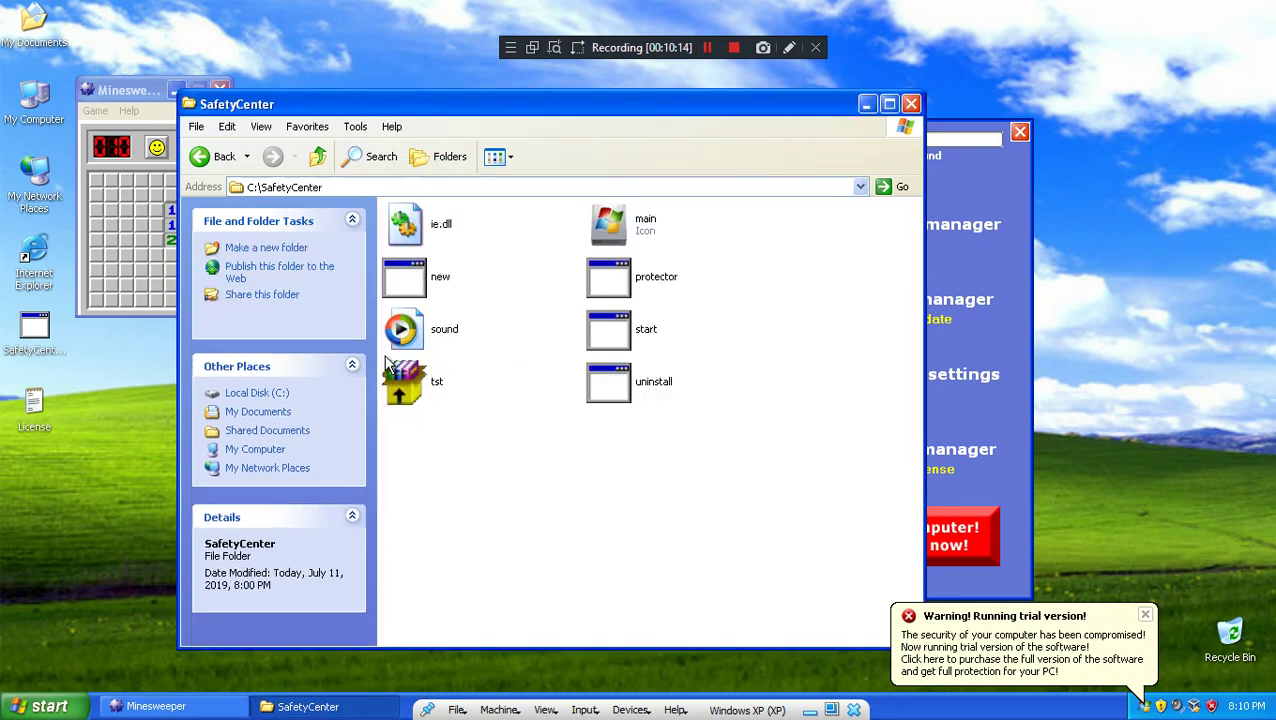
Step: Run the start, protector and new programs from the SafetyCenter folder
{"action": "double_click", "coordinate": [624, 332]}
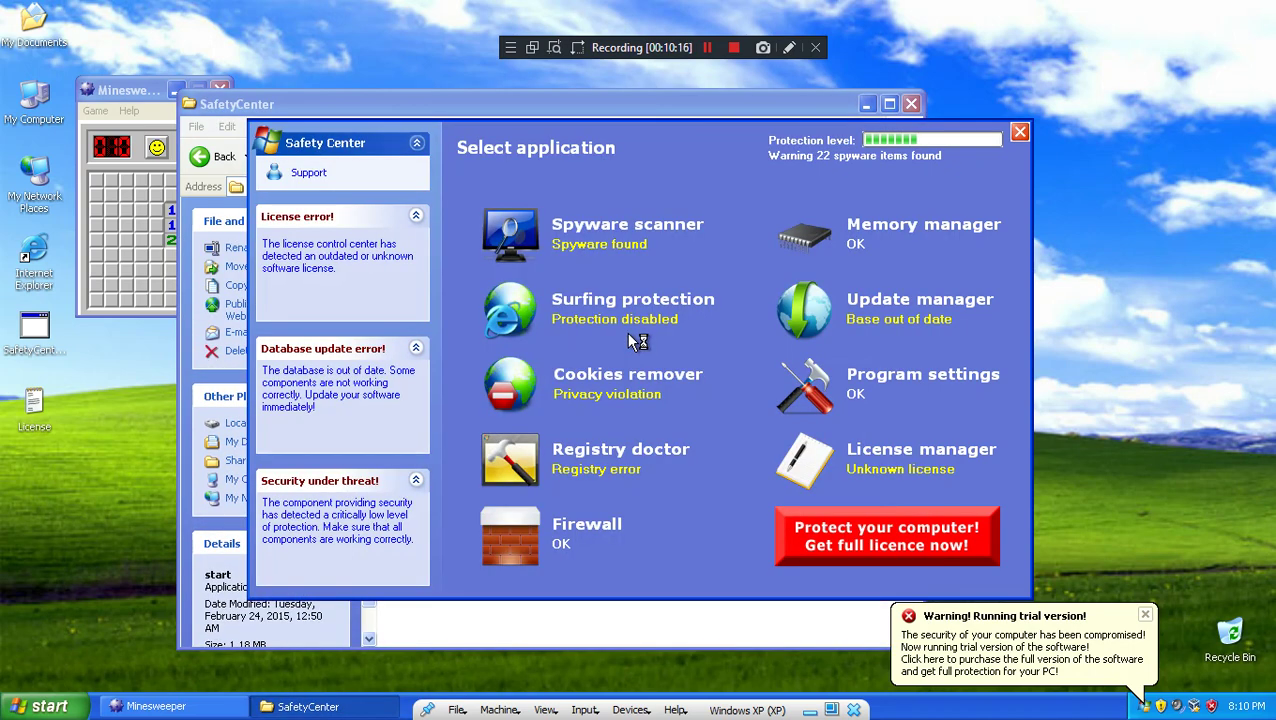
{"action": "left_click", "coordinate": [719, 598]}
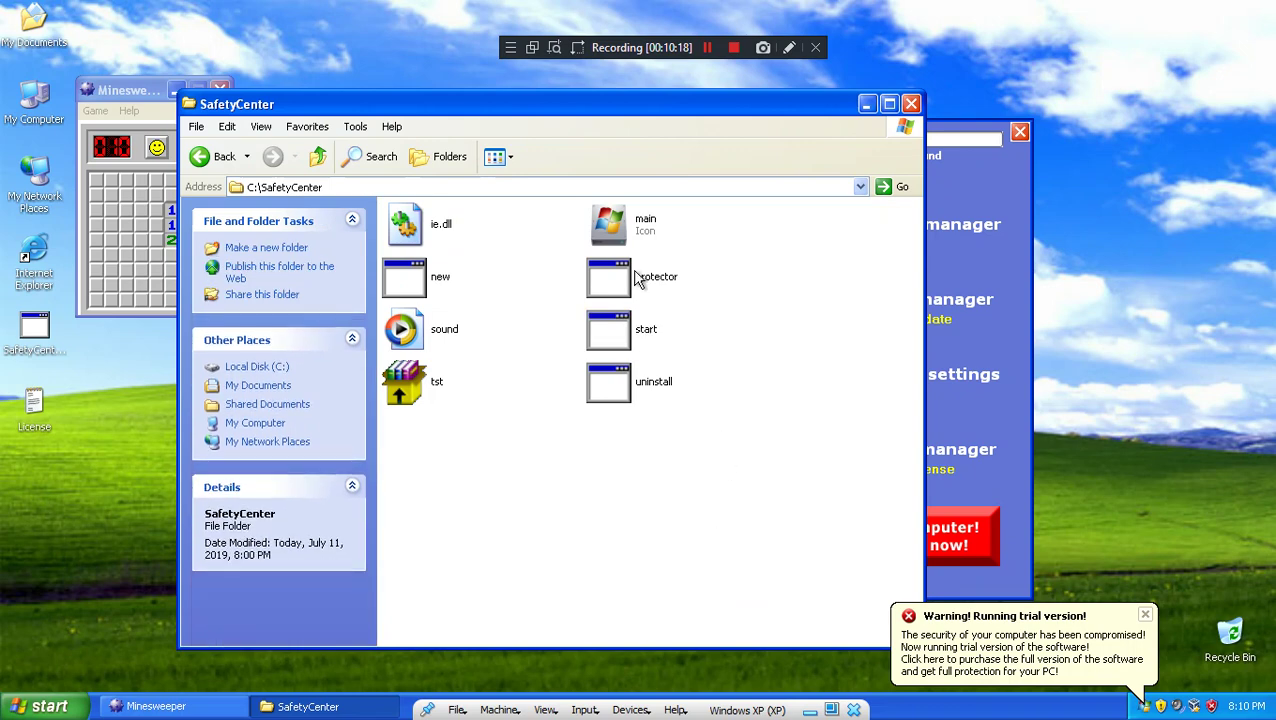
{"action": "double_click", "coordinate": [632, 277]}
{"action": "left_click", "coordinate": [592, 632]}
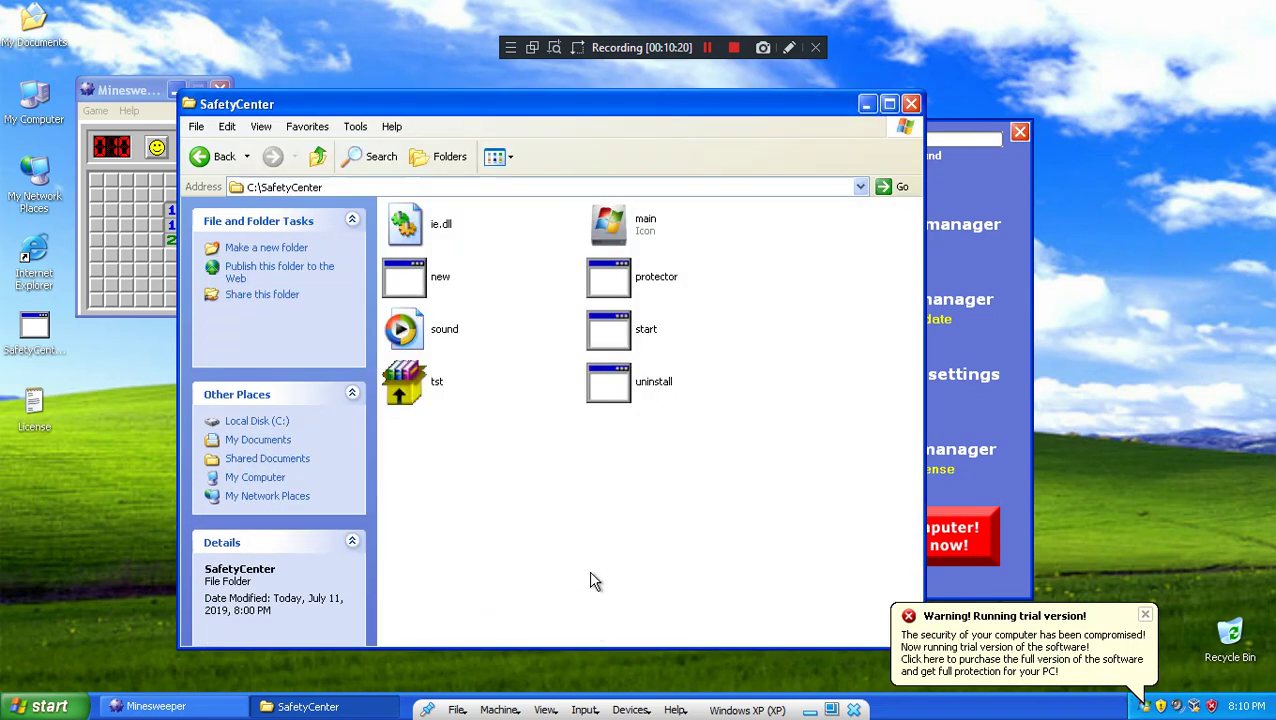
{"action": "double_click", "coordinate": [420, 280]}
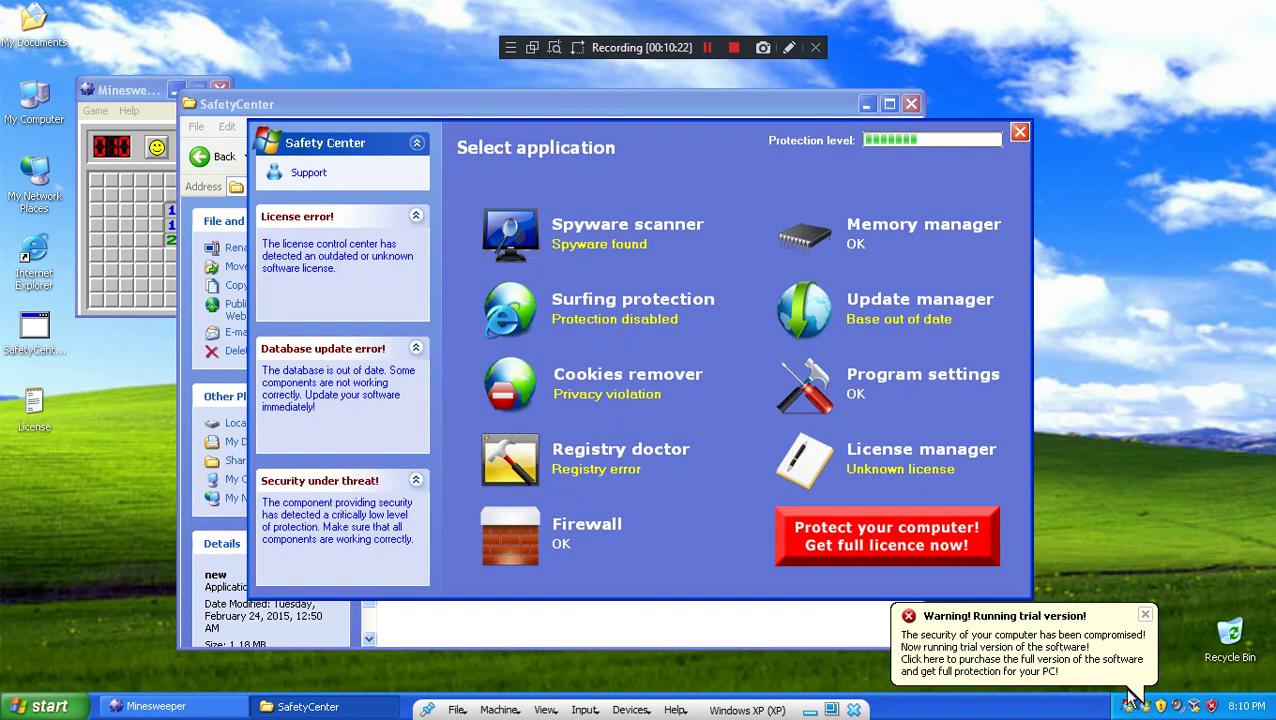
Step: Reopen Safety Center from its tray icon to the License manager and main menu
{"action": "left_click", "coordinate": [1143, 706]}
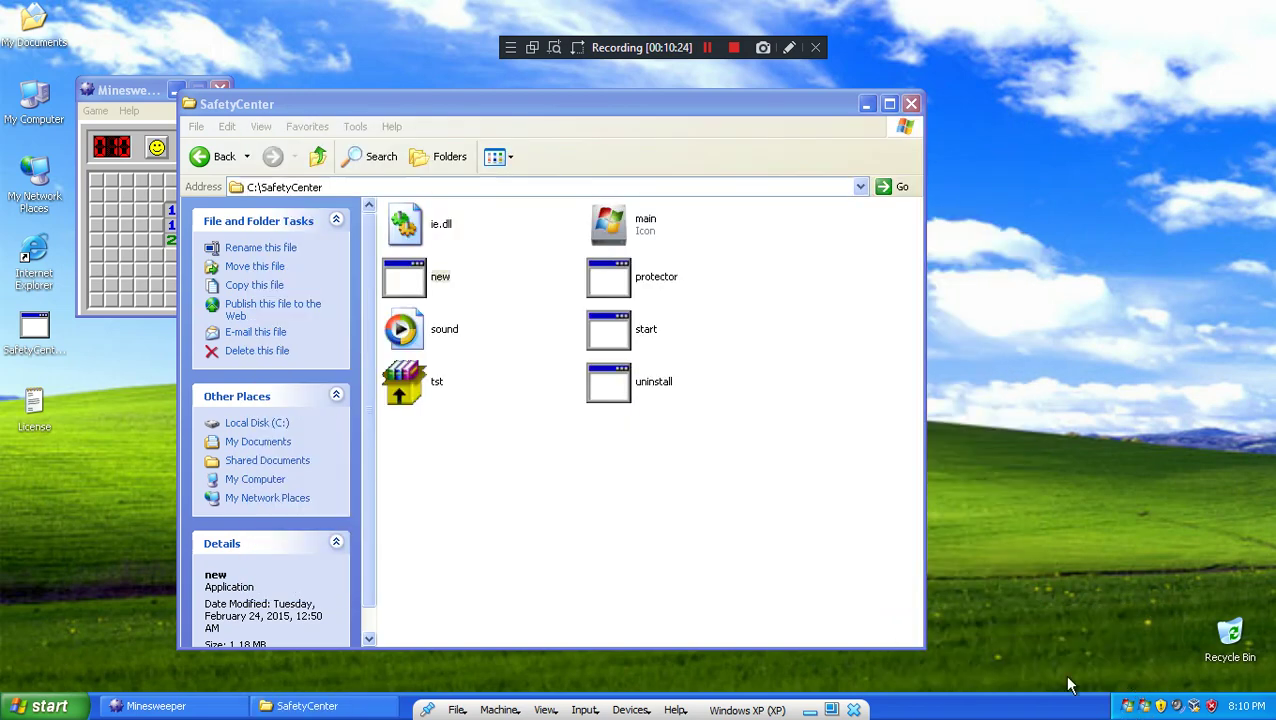
{"action": "left_click", "coordinate": [1143, 706]}
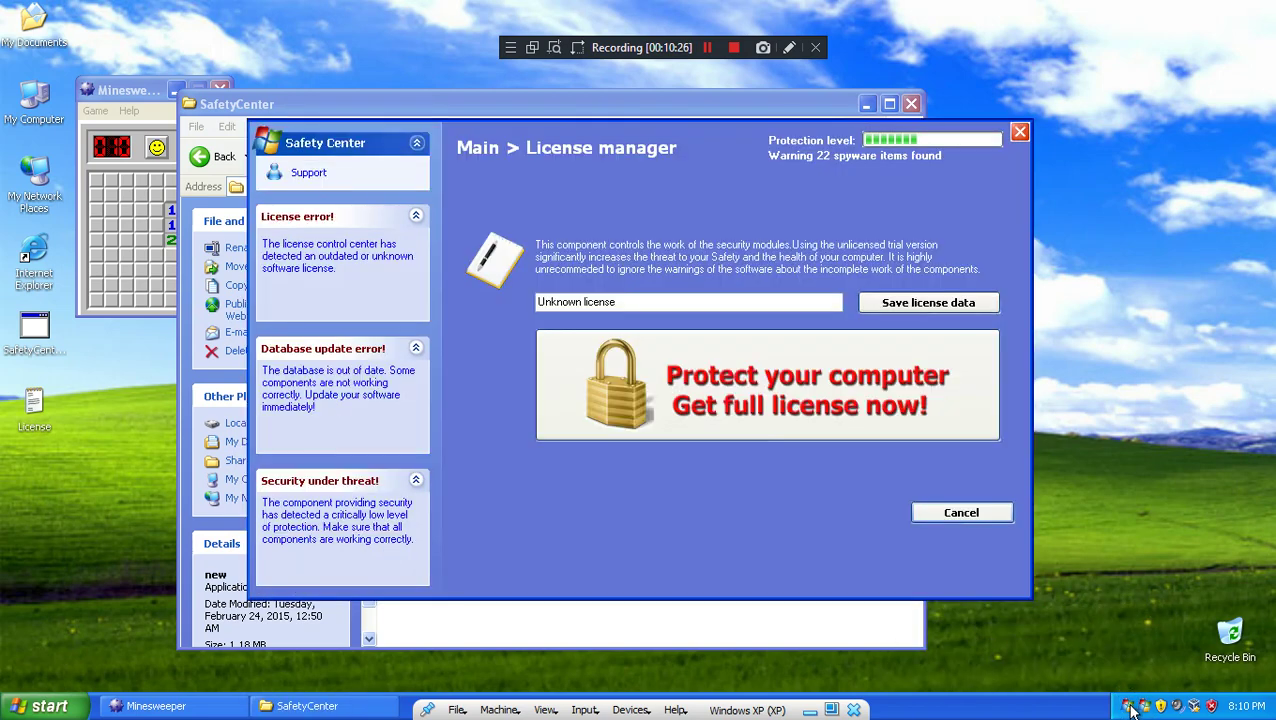
{"action": "left_click", "coordinate": [1130, 708]}
{"action": "right_click", "coordinate": [1015, 688]}
Step: End the new.exe process in Task Manager, then close Task Manager
{"action": "right_click", "coordinate": [1040, 702]}
{"action": "left_click", "coordinate": [1084, 649]}
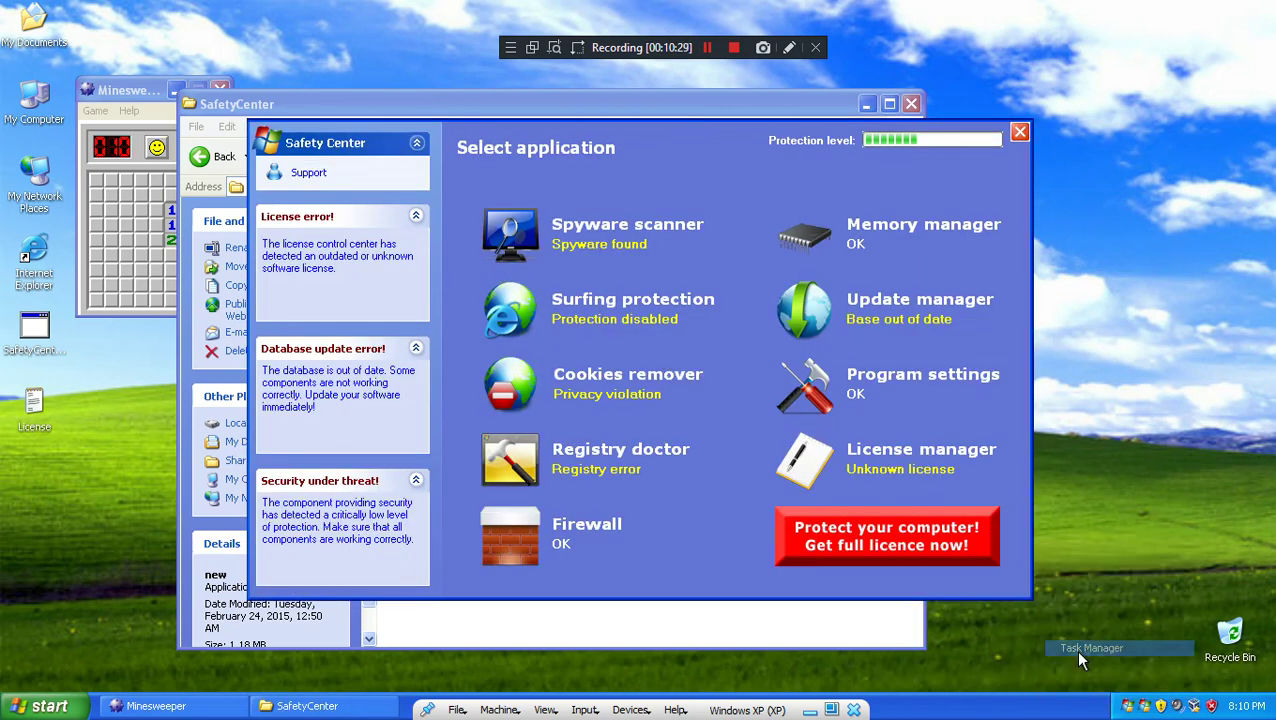
{"action": "left_click", "coordinate": [127, 176]}
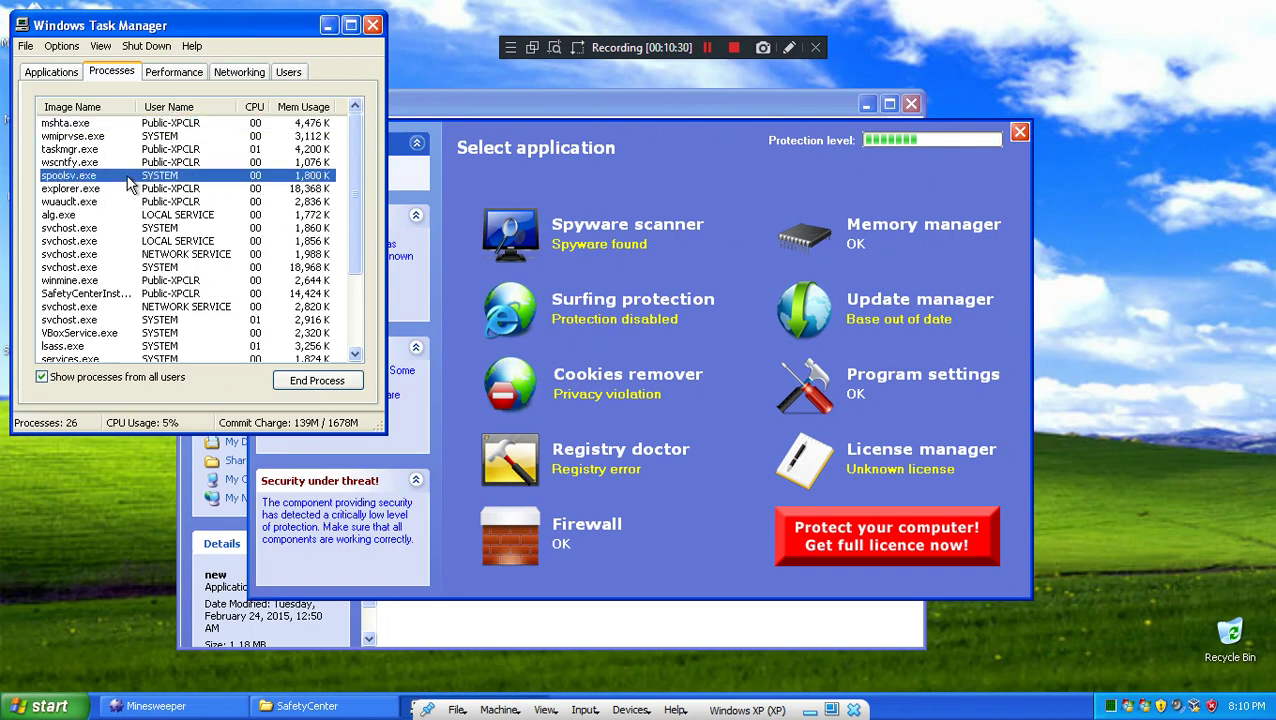
{"action": "key", "text": "n"}
{"action": "left_click", "coordinate": [316, 381]}
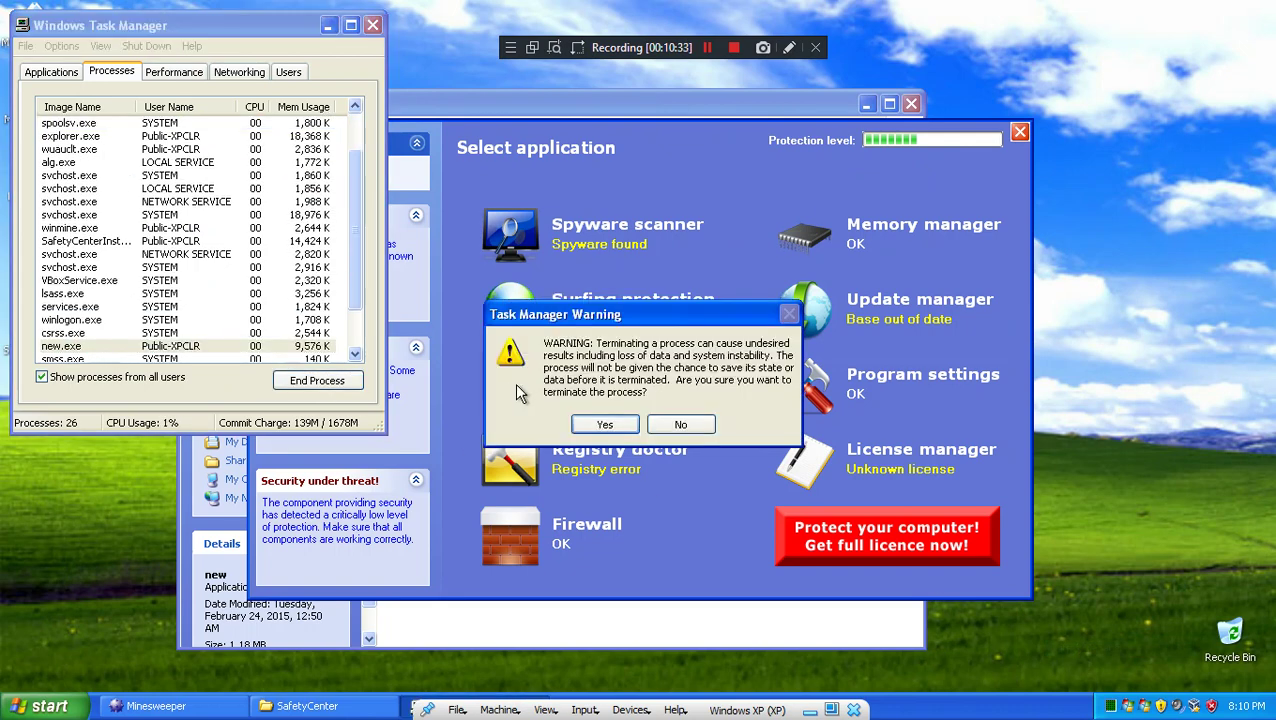
{"action": "left_click", "coordinate": [594, 422]}
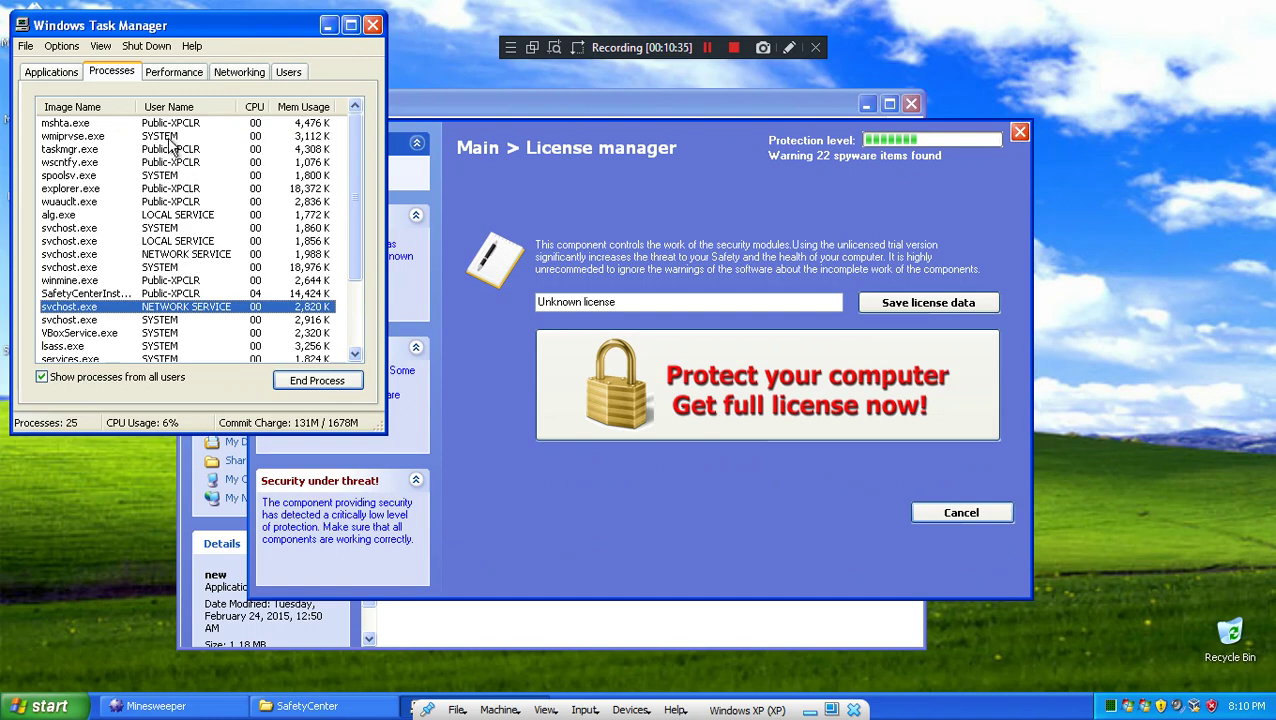
{"action": "left_click", "coordinate": [195, 122]}
{"action": "left_click", "coordinate": [371, 26]}
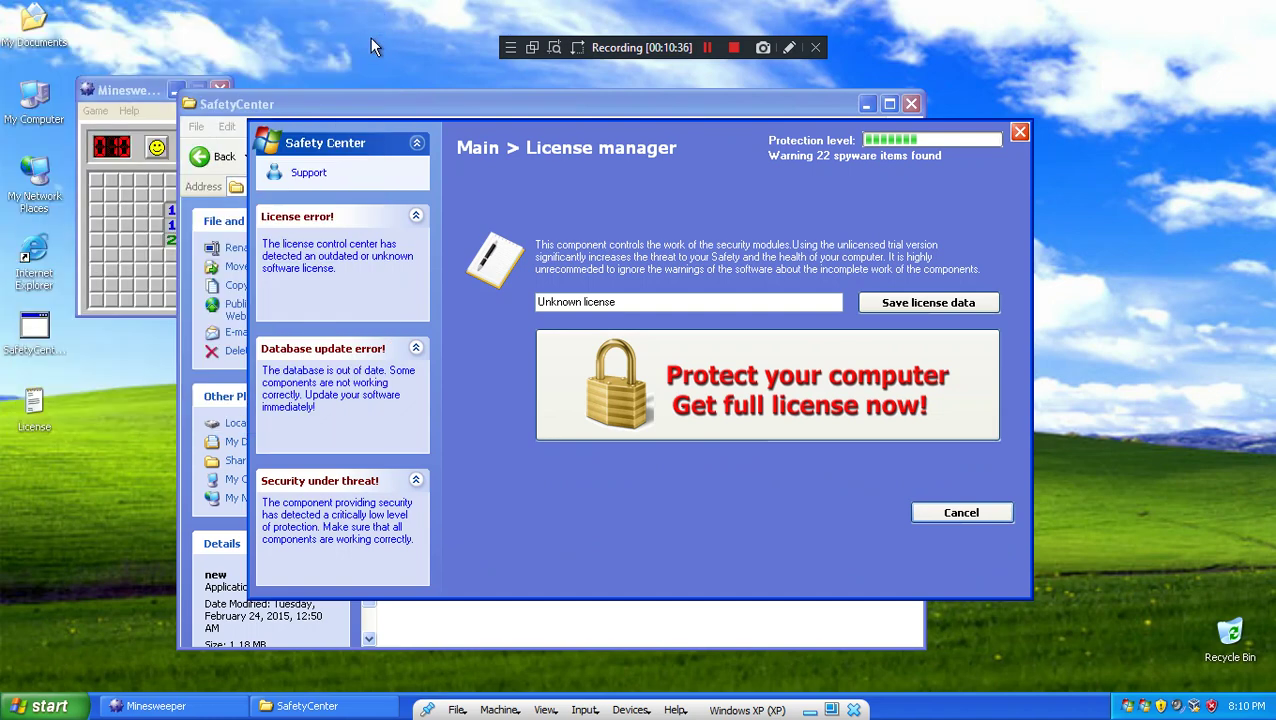
Step: Play the sound file from the SafetyCenter folder, then minimize the folder window
{"action": "left_click", "coordinate": [437, 118]}
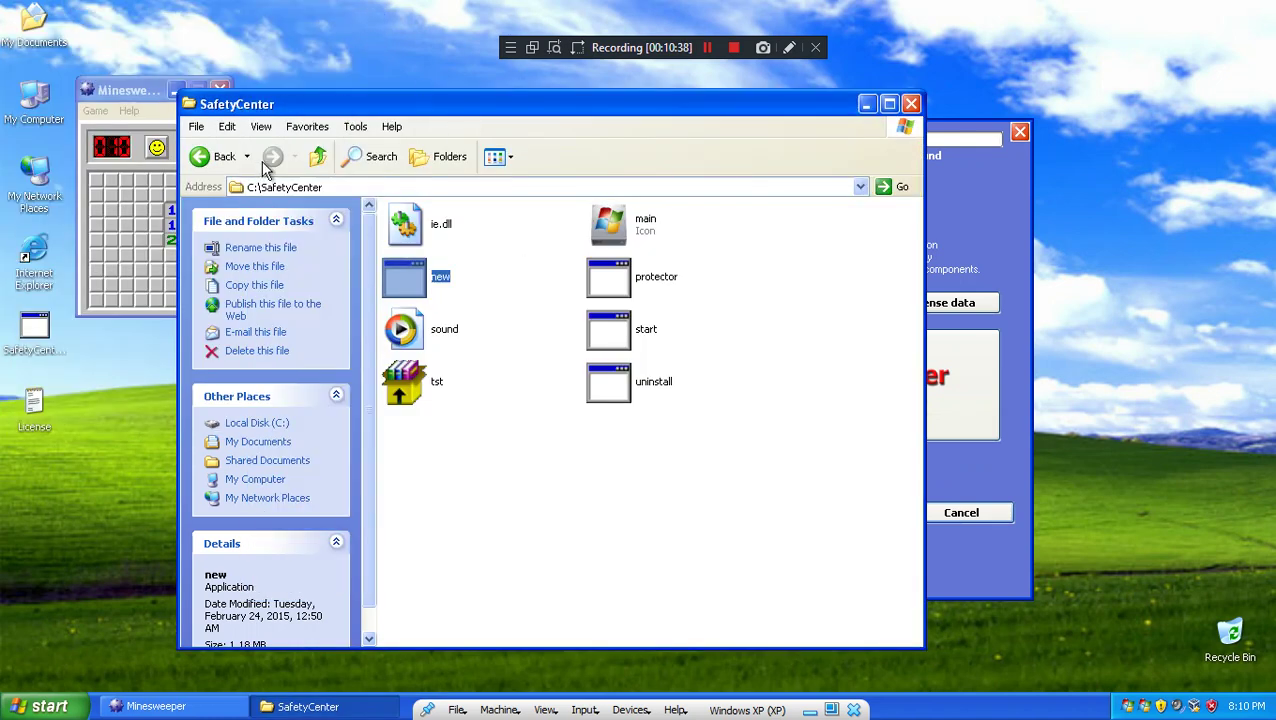
{"action": "double_click", "coordinate": [402, 330]}
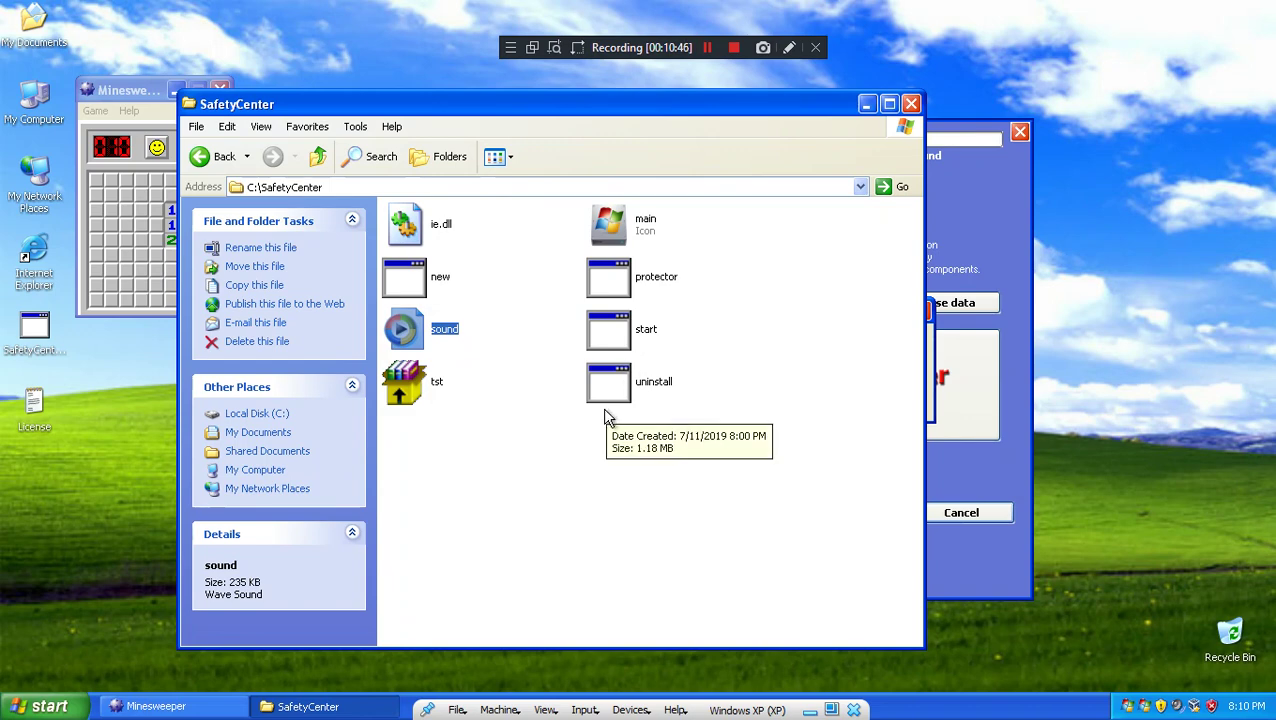
{"action": "left_click", "coordinate": [868, 105]}
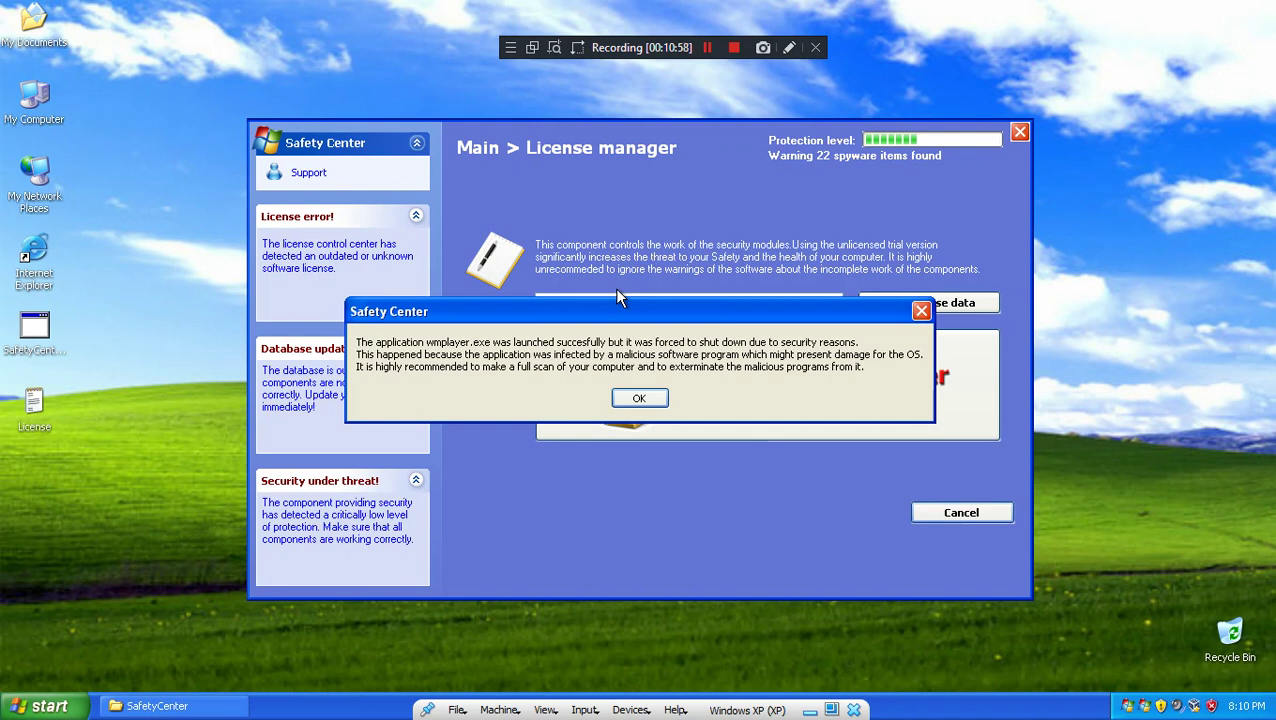
Step: Dismiss the Safety Center alert, launch Outlook Express, cancel its connection wizard, and close it
{"action": "key", "text": "Return"}
{"action": "left_click", "coordinate": [40, 706]}
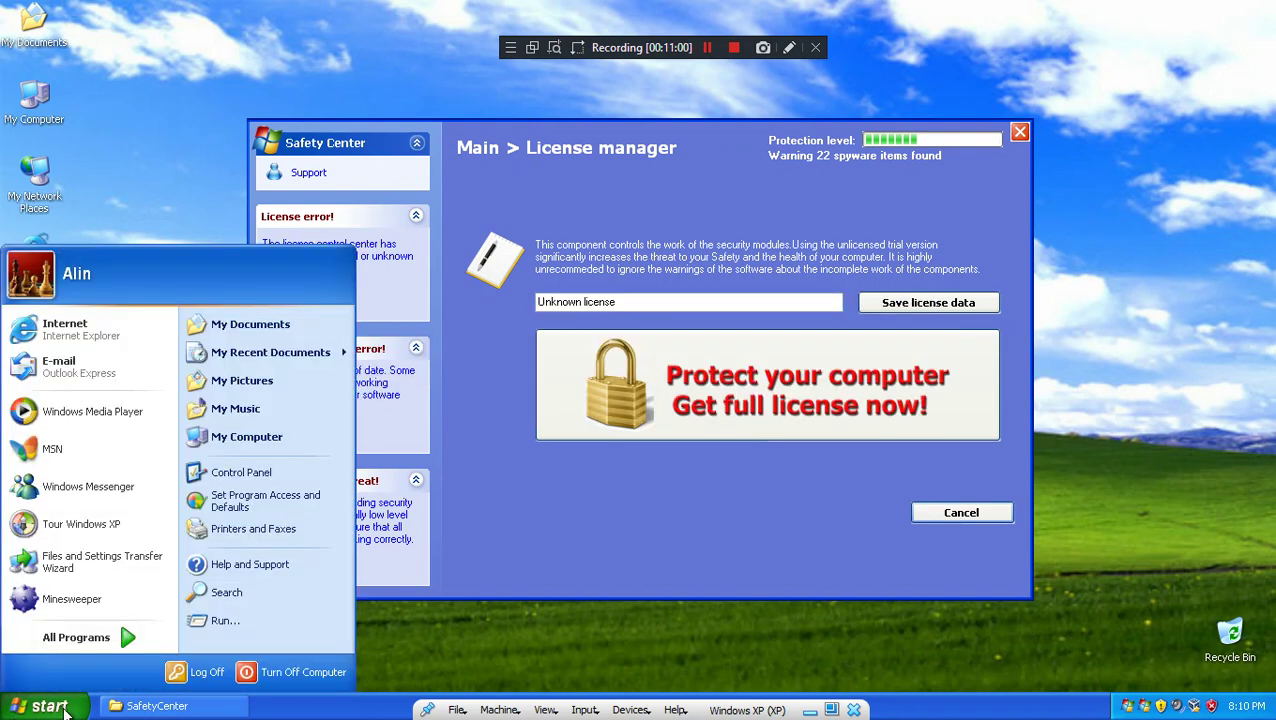
{"action": "left_click", "coordinate": [72, 374]}
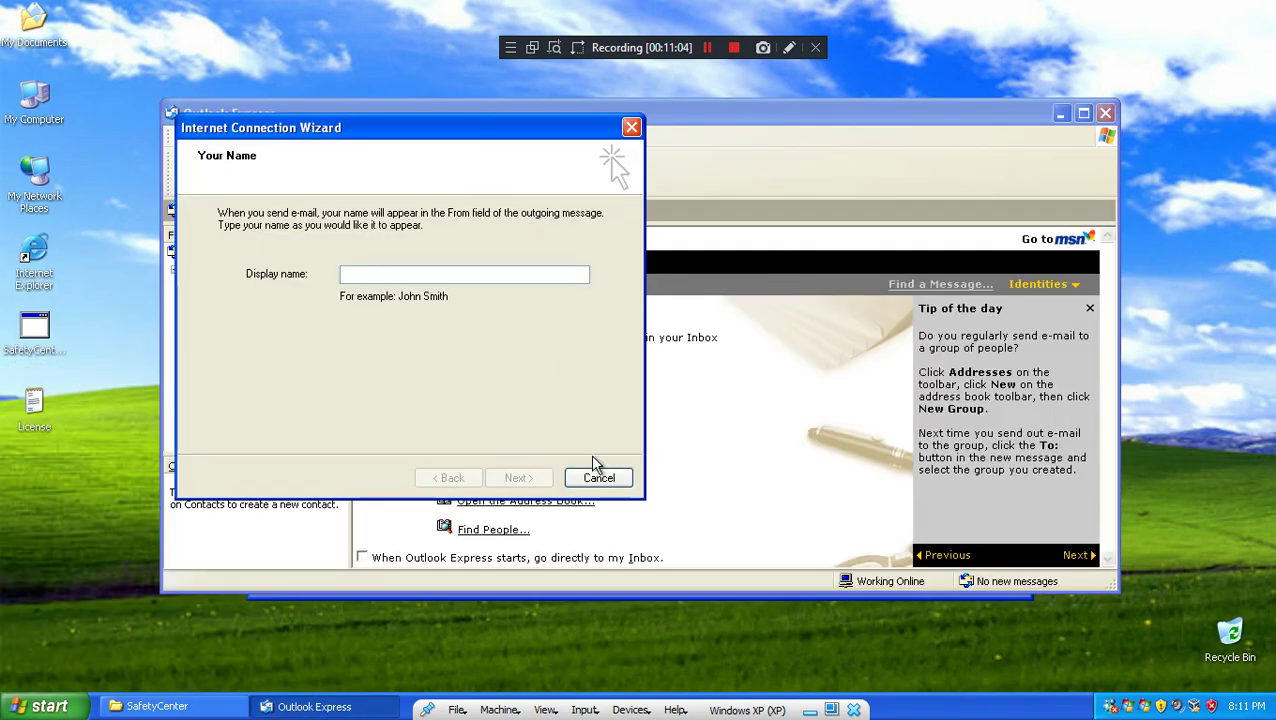
{"action": "left_click", "coordinate": [600, 480]}
{"action": "left_click", "coordinate": [602, 414]}
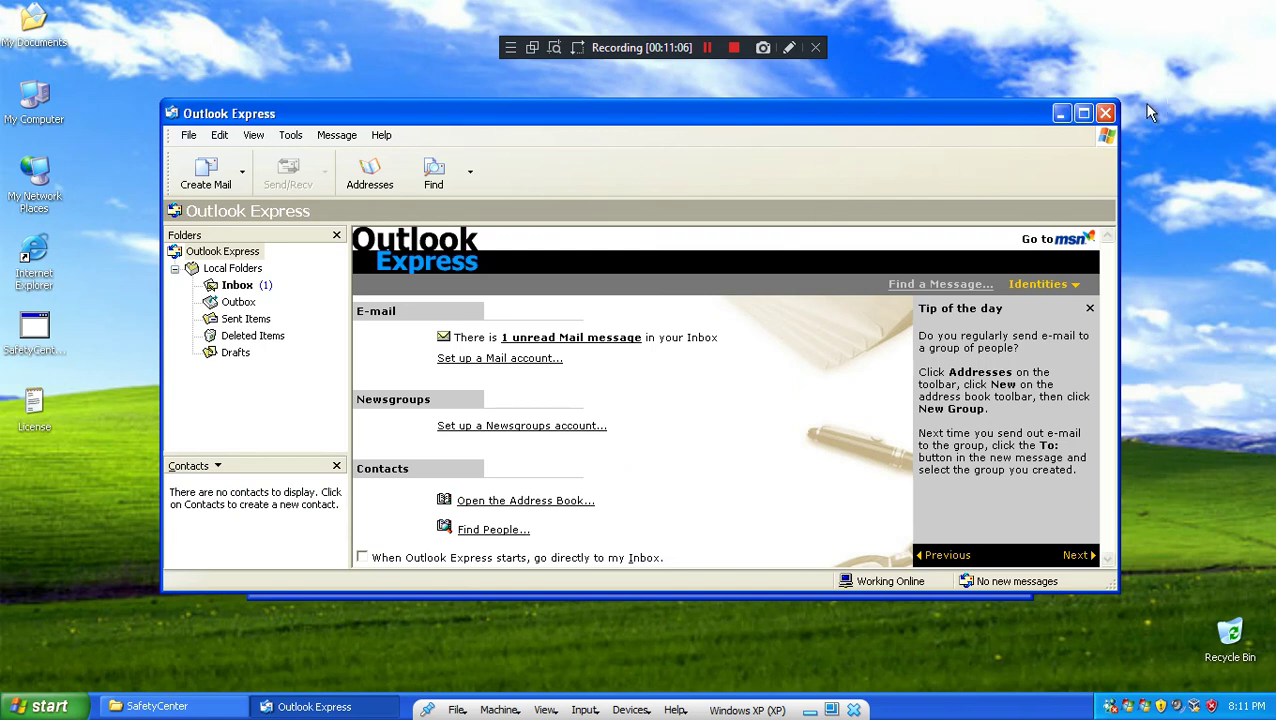
{"action": "left_click", "coordinate": [1105, 113]}
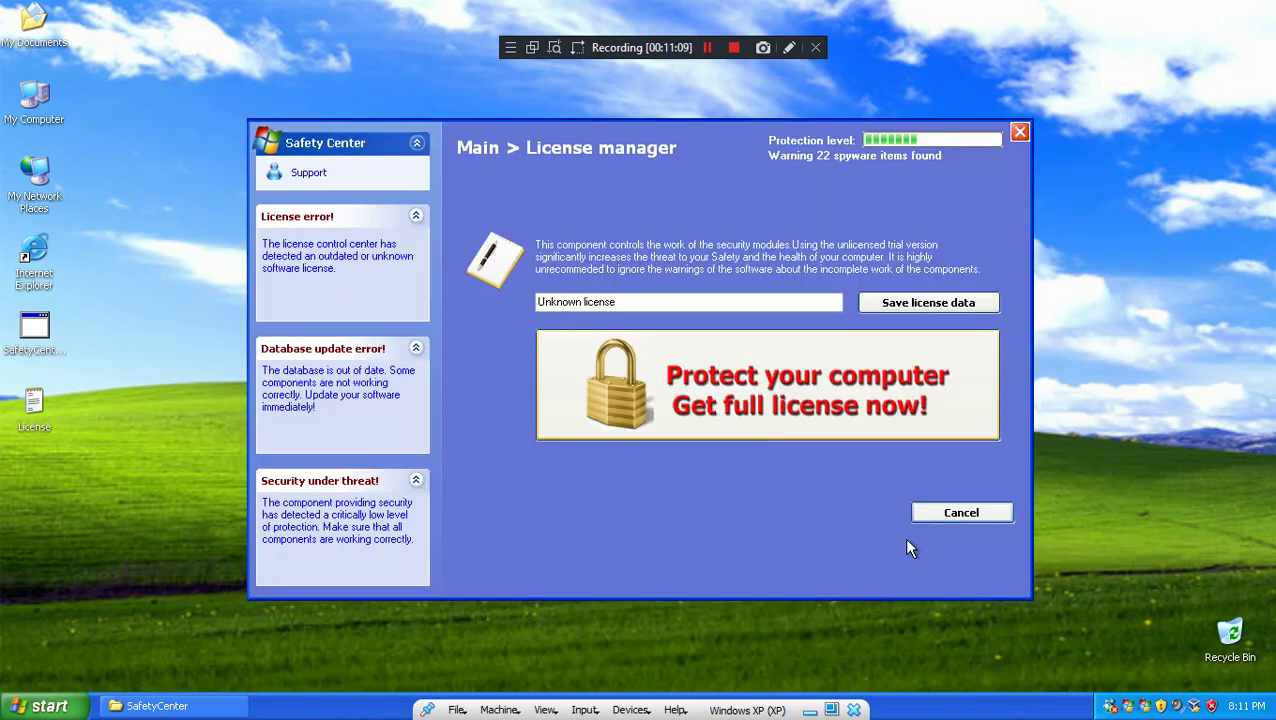
Step: Attempt a spyware database update, which is refused as unlicensed, then start a quick spyware scan
{"action": "key", "text": "Escape"}
{"action": "left_click", "coordinate": [578, 256]}
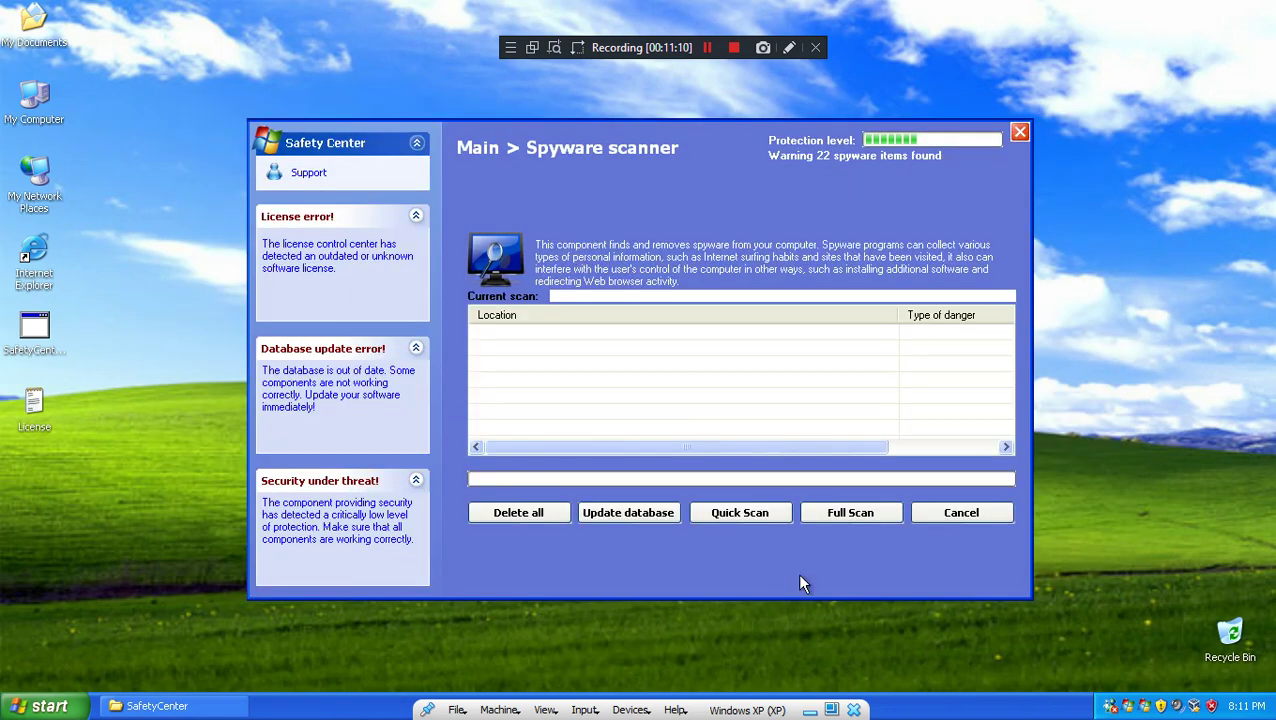
{"action": "left_click", "coordinate": [640, 521]}
{"action": "left_click", "coordinate": [650, 414]}
{"action": "left_click", "coordinate": [951, 520]}
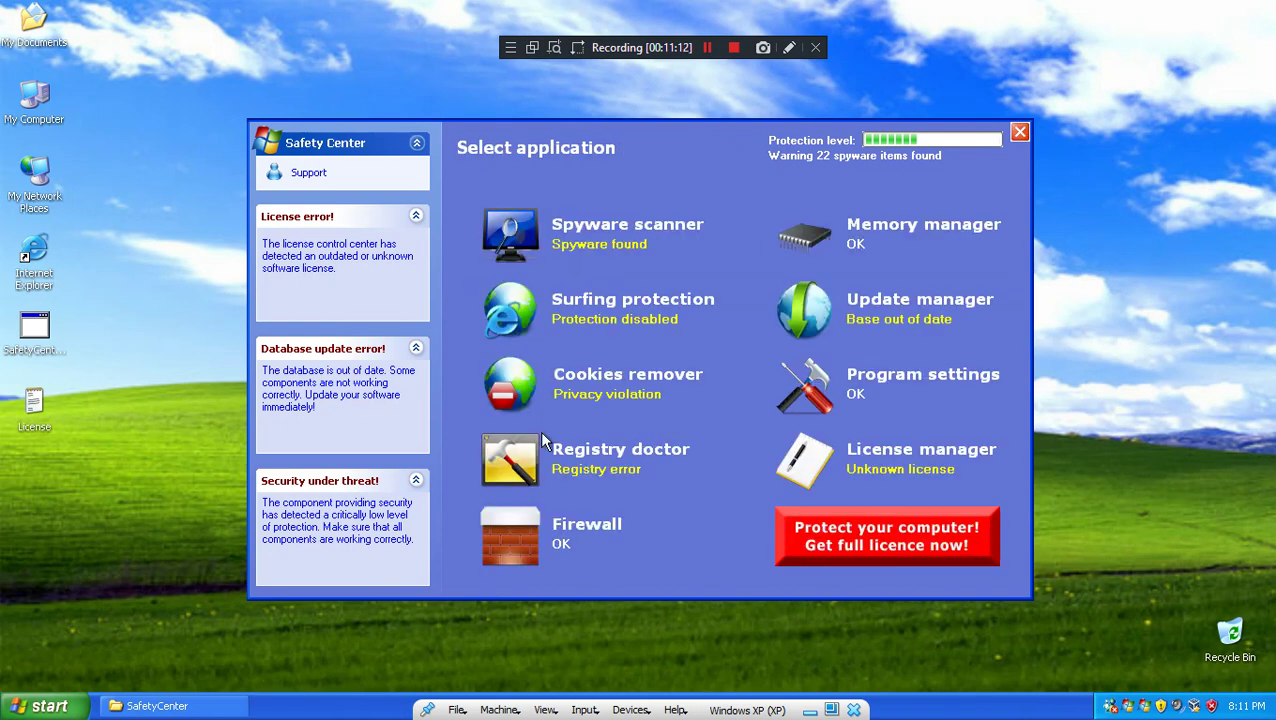
{"action": "left_click", "coordinate": [610, 247]}
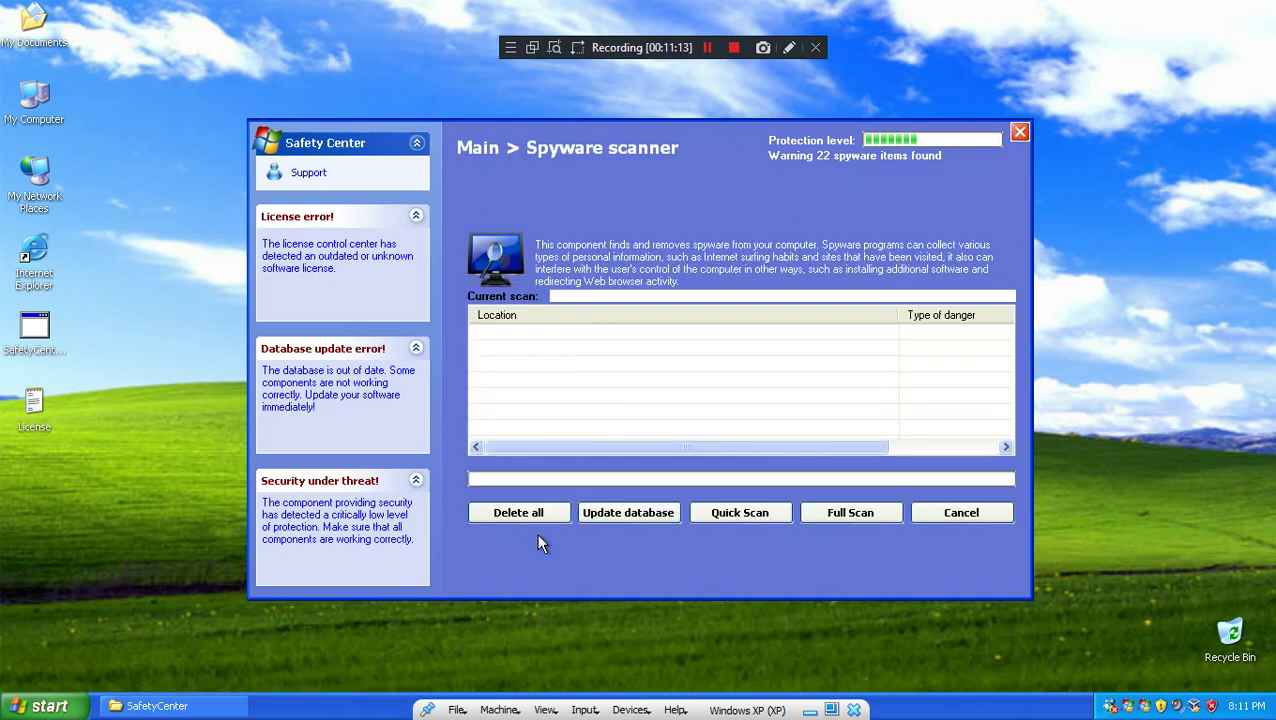
{"action": "left_click", "coordinate": [748, 518]}
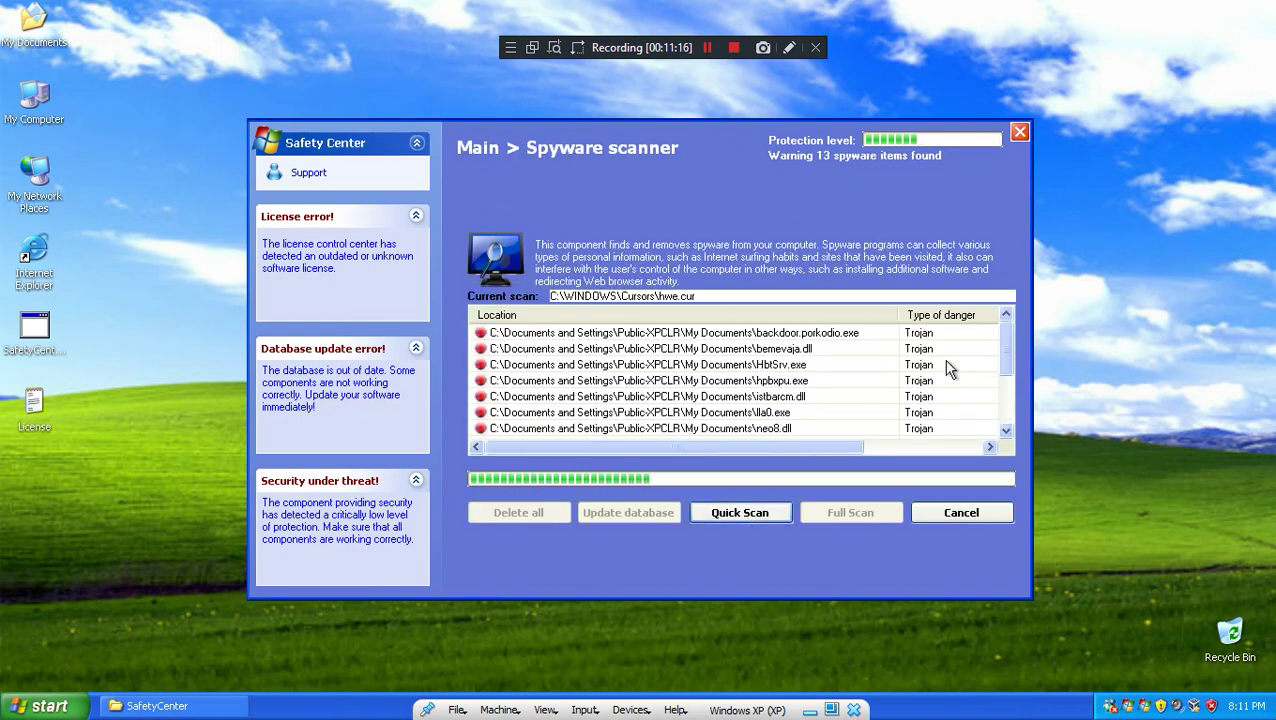
{"action": "left_click_drag", "start_coordinate": [997, 361], "coordinate": [1010, 413]}
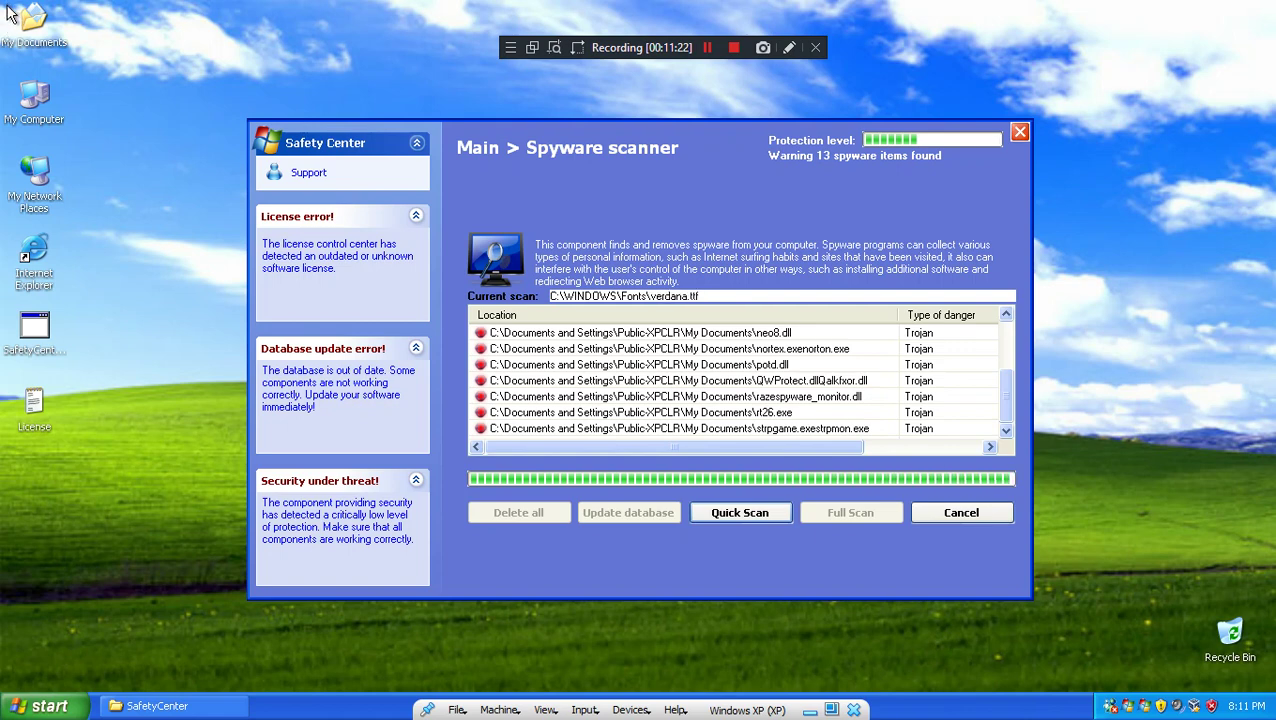
Step: Browse My Documents into My Pictures while the scan runs, then close the folder
{"action": "double_click", "coordinate": [31, 21]}
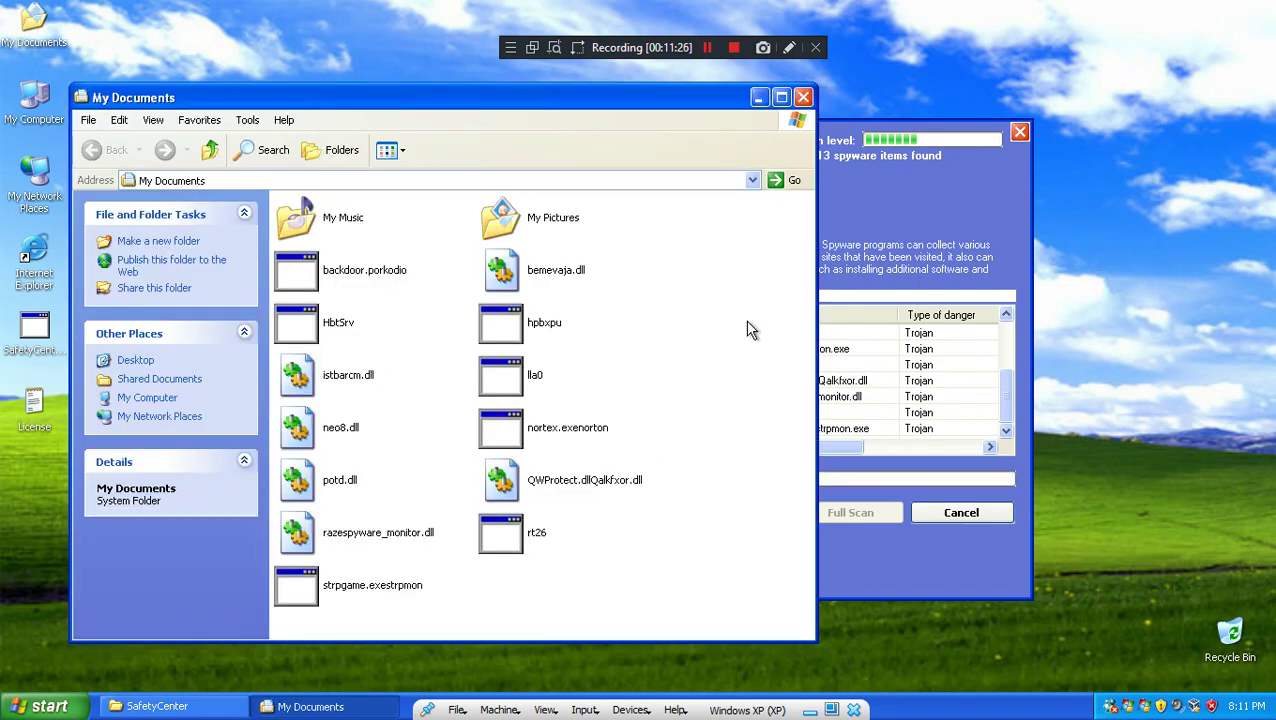
{"action": "double_click", "coordinate": [537, 227]}
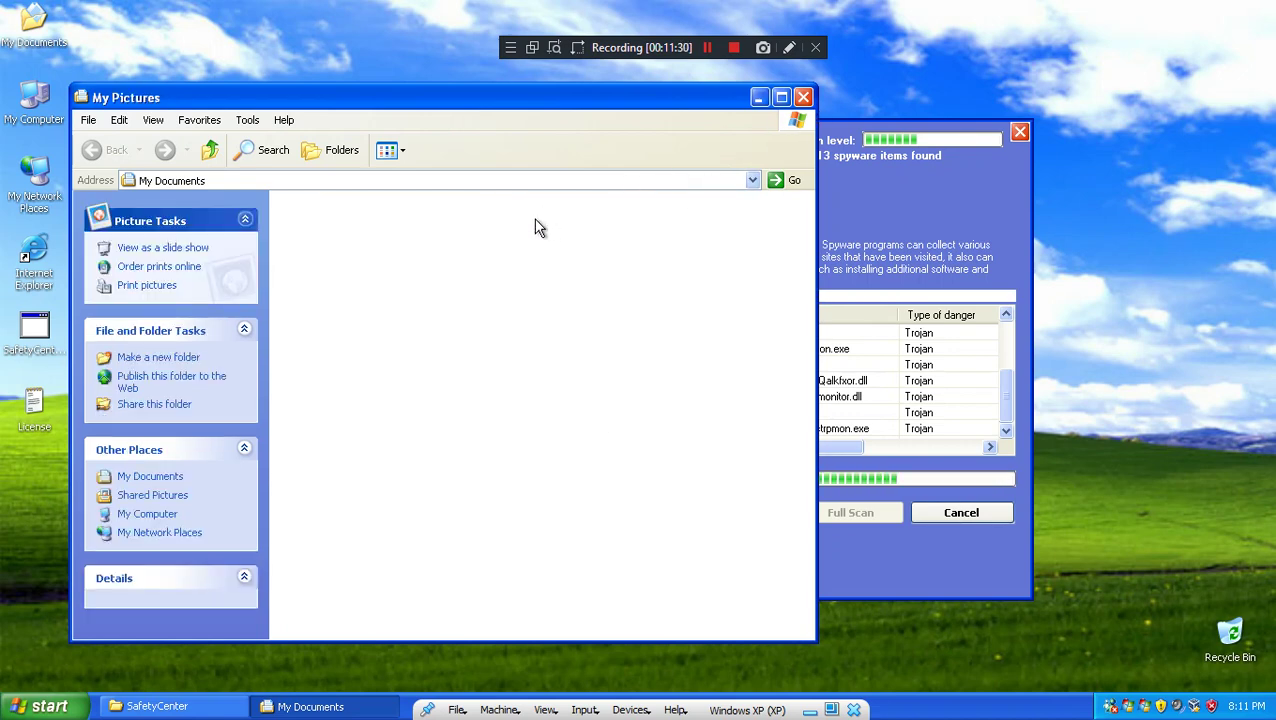
{"action": "left_click", "coordinate": [803, 97]}
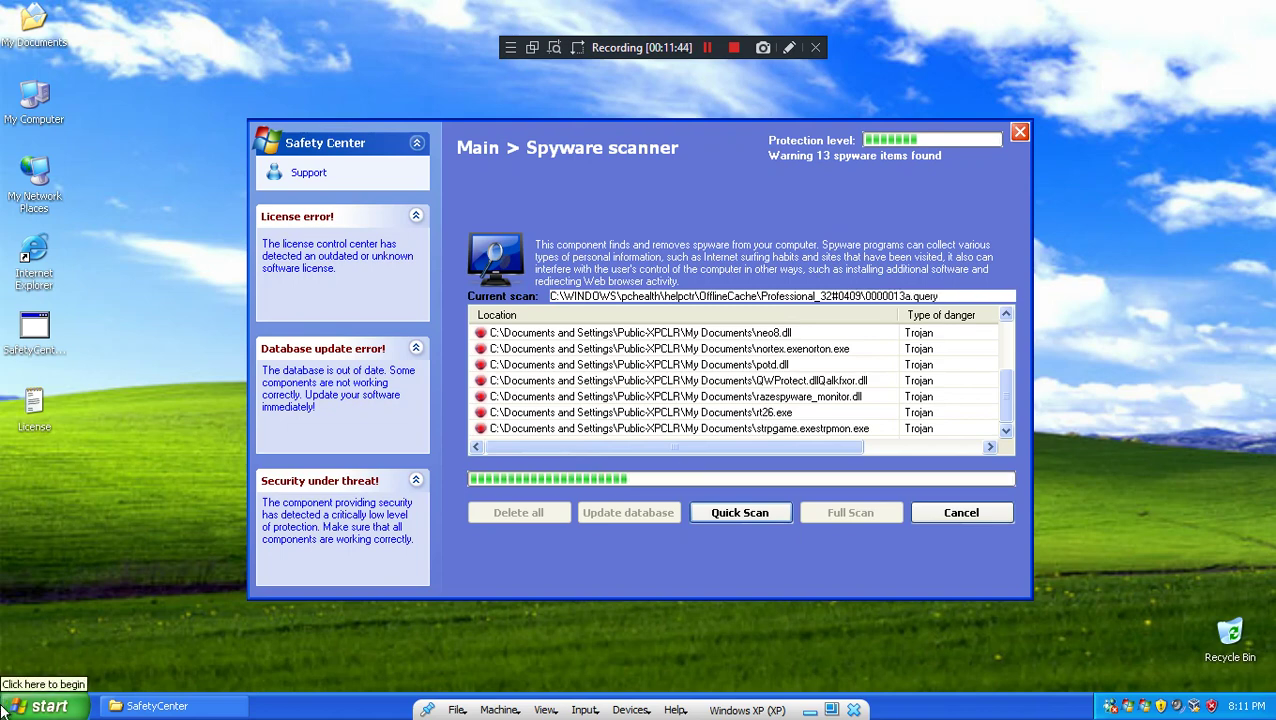
Step: Check msconfig's Startup list shows only VBoxTray and msmsgs, then close it
{"action": "key", "text": "super+r"}
{"action": "type", "text": "msconfig"}
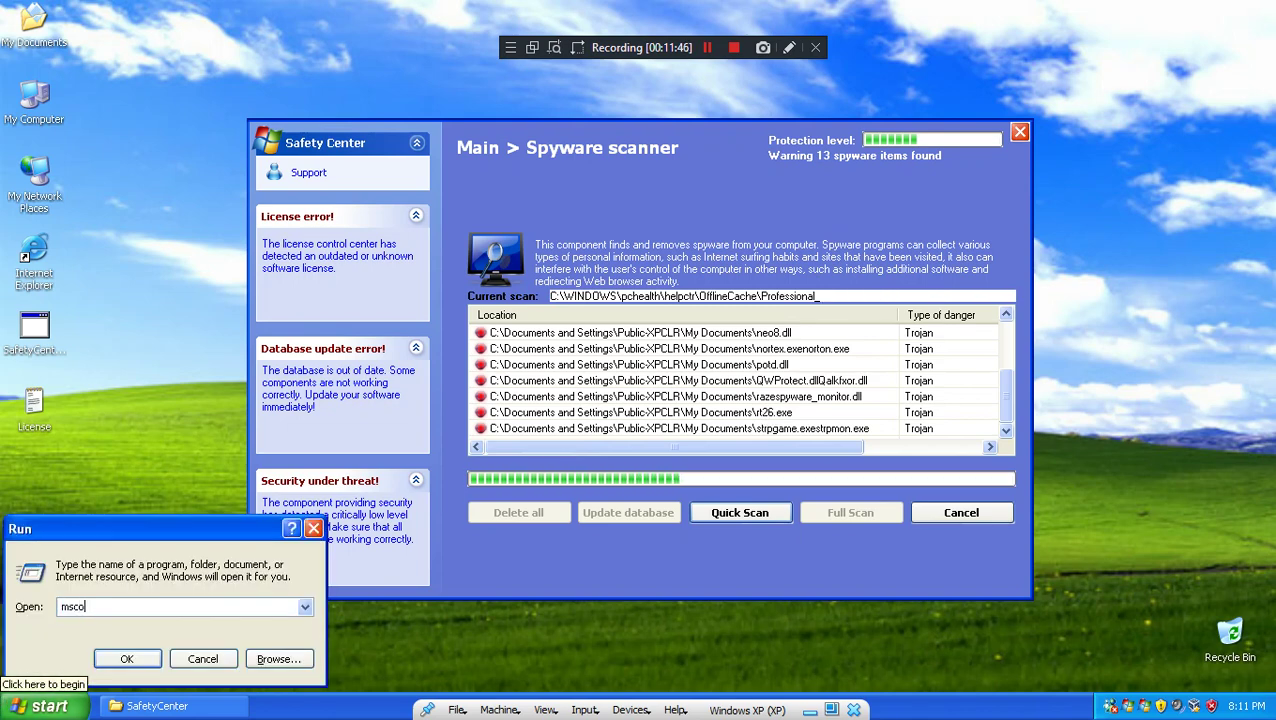
{"action": "key", "text": "Return"}
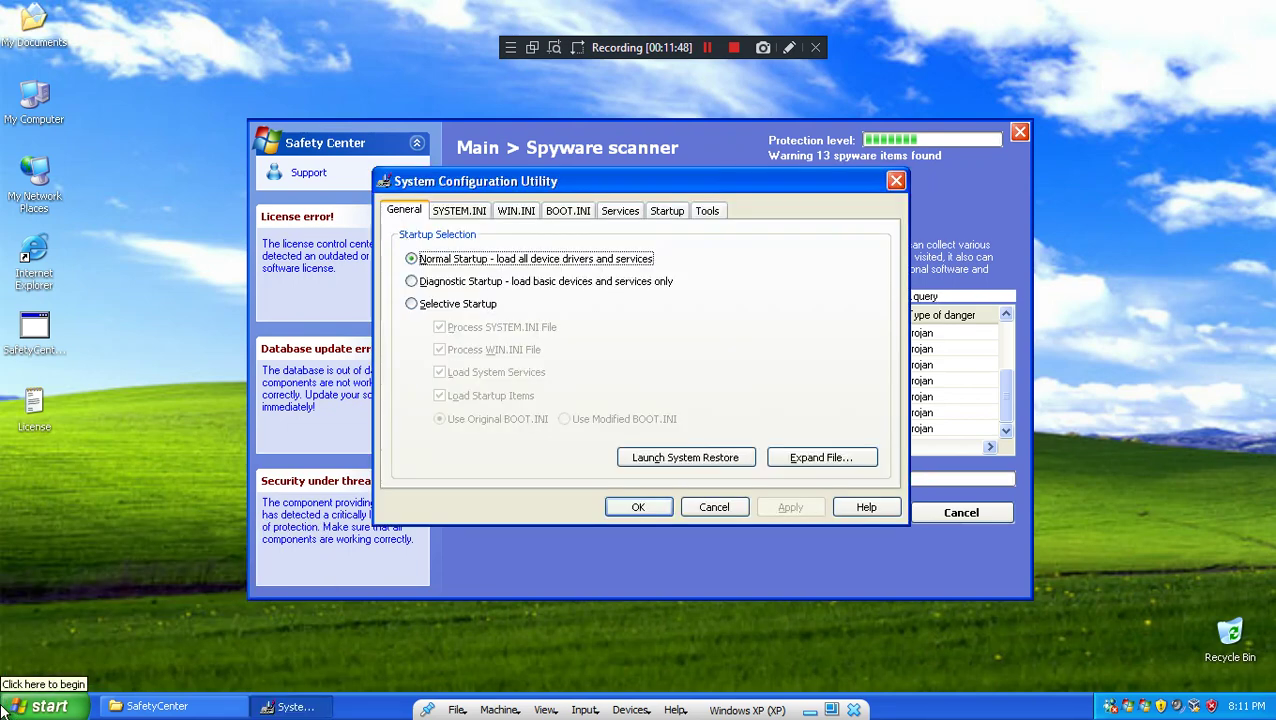
{"action": "left_click", "coordinate": [667, 211]}
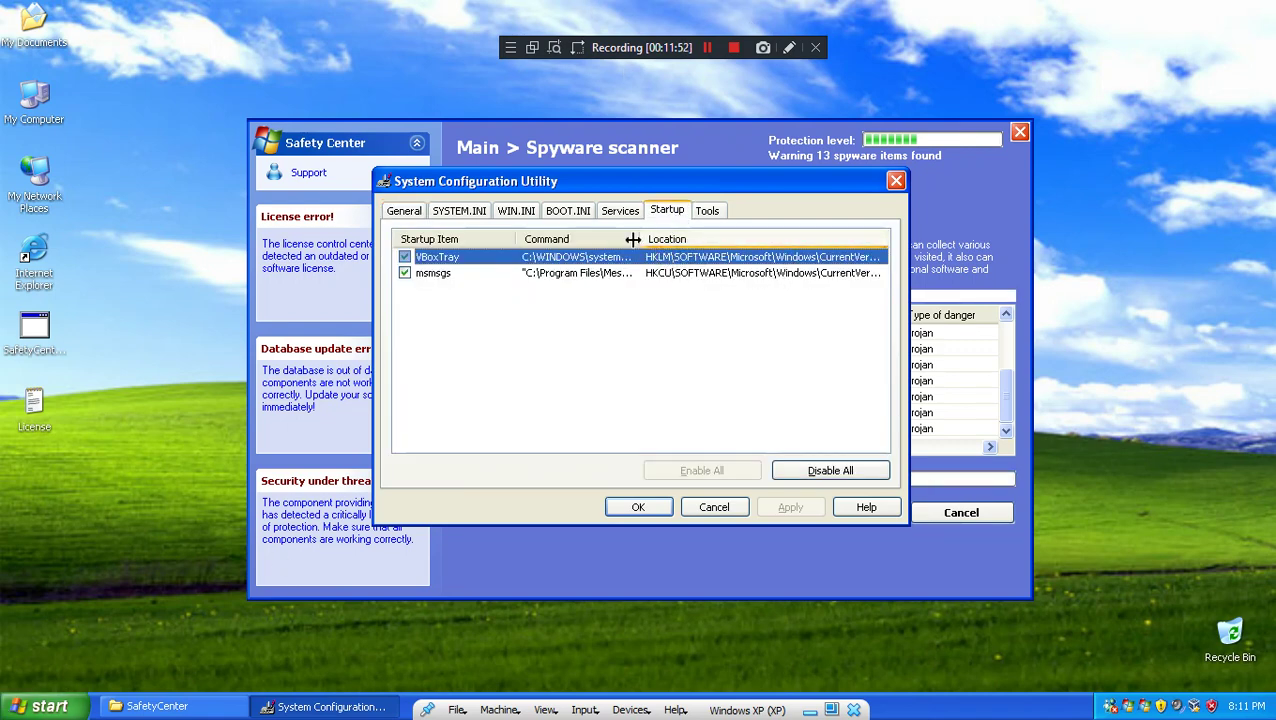
{"action": "left_click_drag", "start_coordinate": [636, 239], "coordinate": [657, 379]}
{"action": "left_click", "coordinate": [16, 708]}
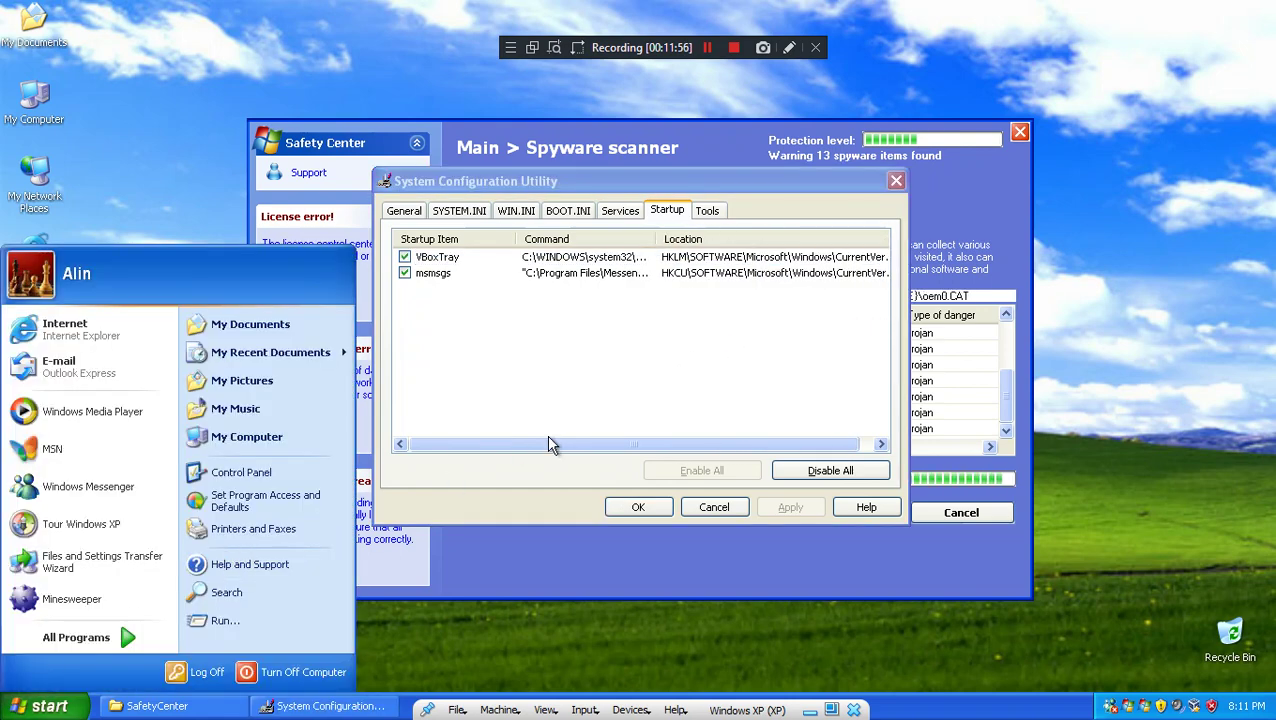
{"action": "left_click", "coordinate": [729, 322]}
{"action": "left_click", "coordinate": [896, 181]}
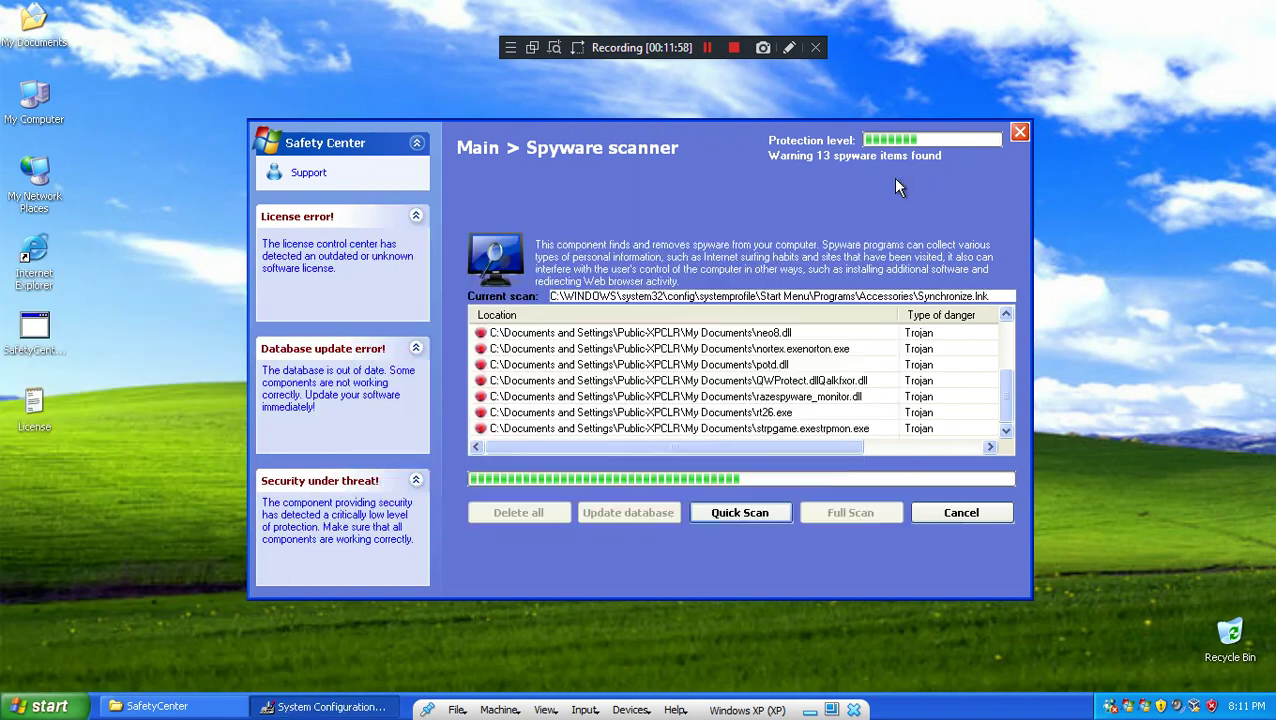
{"action": "left_click", "coordinate": [758, 397]}
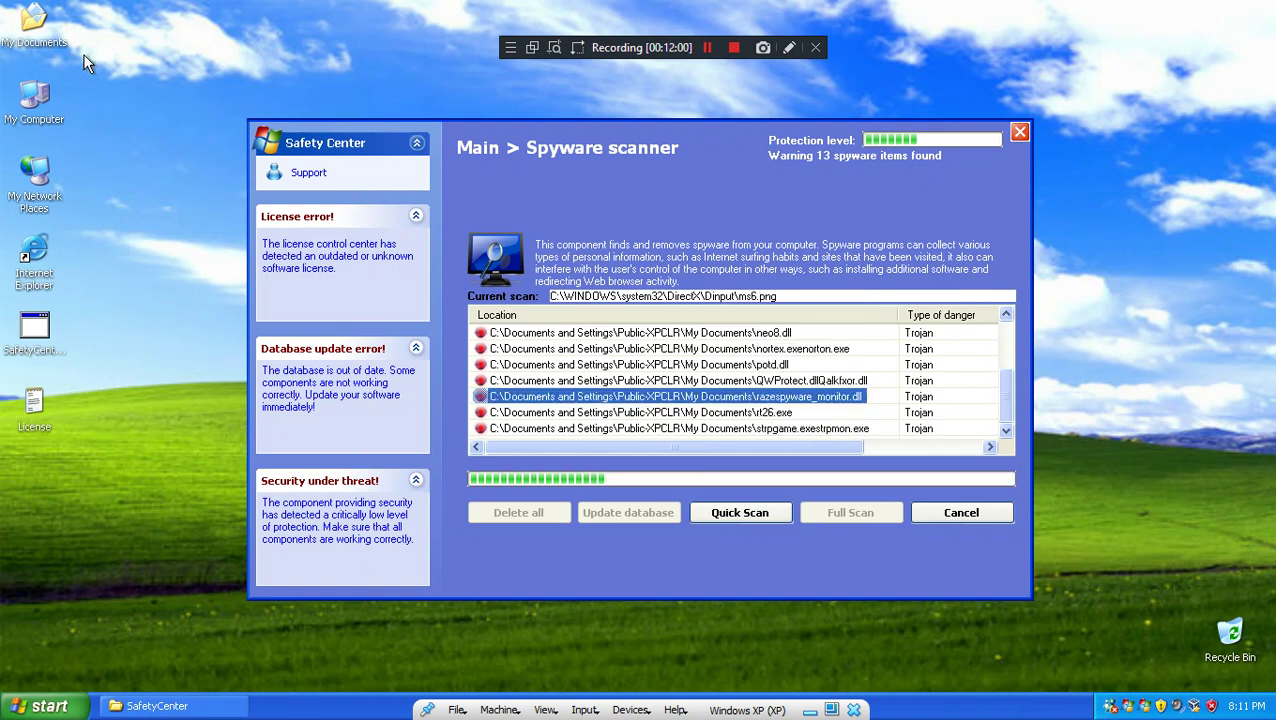
Step: In My Documents, run backdoor.porkodio, rt26, strpgame.exestrpmon and lla0
{"action": "double_click", "coordinate": [48, 20]}
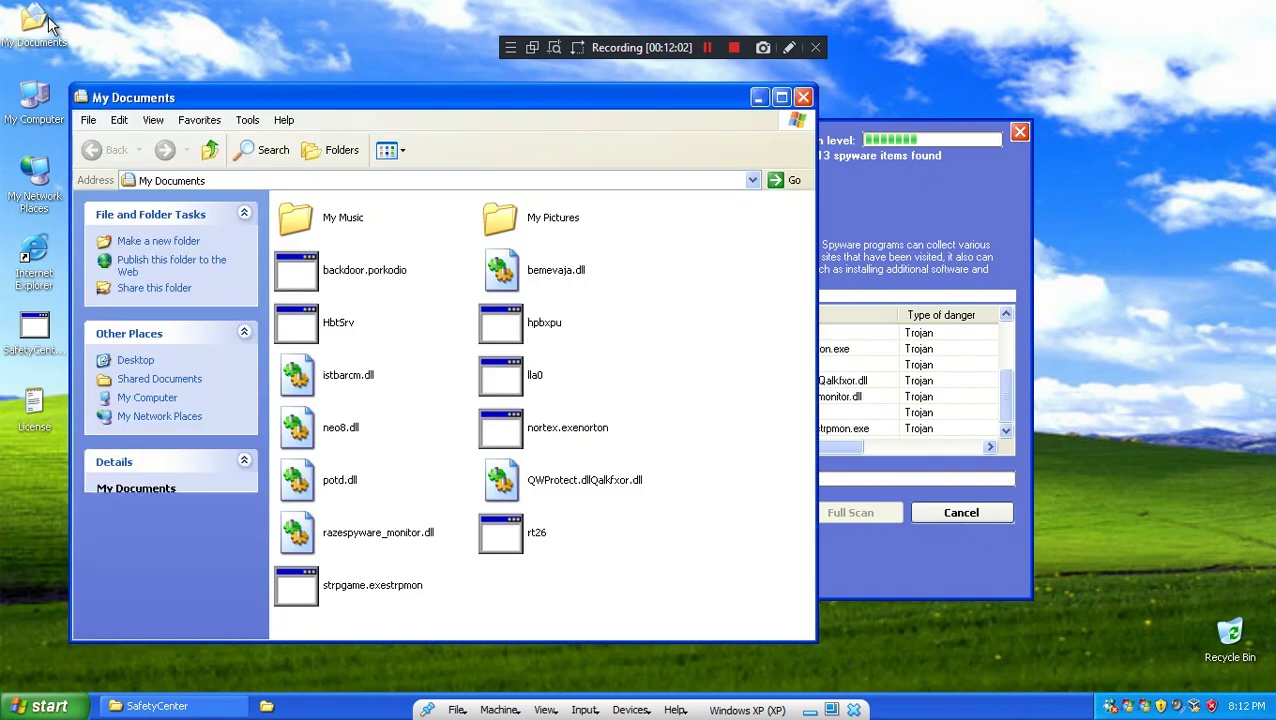
{"action": "double_click", "coordinate": [330, 266]}
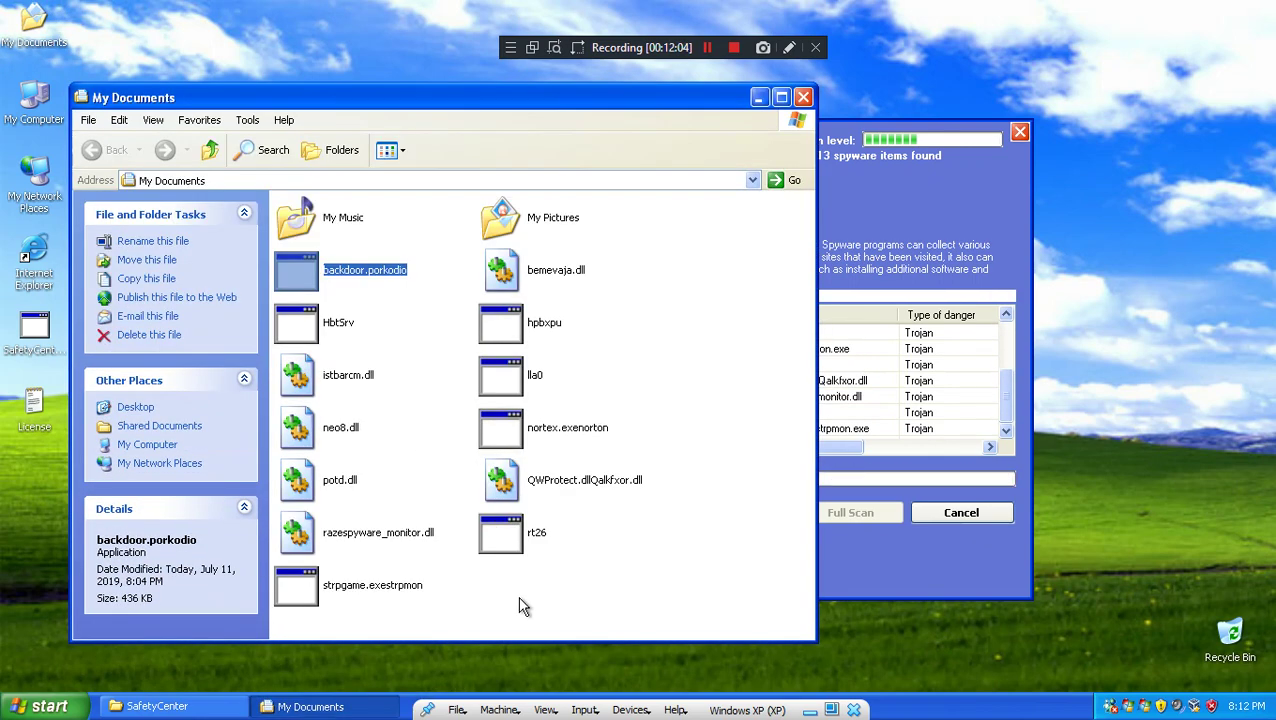
{"action": "double_click", "coordinate": [528, 533]}
{"action": "double_click", "coordinate": [330, 588]}
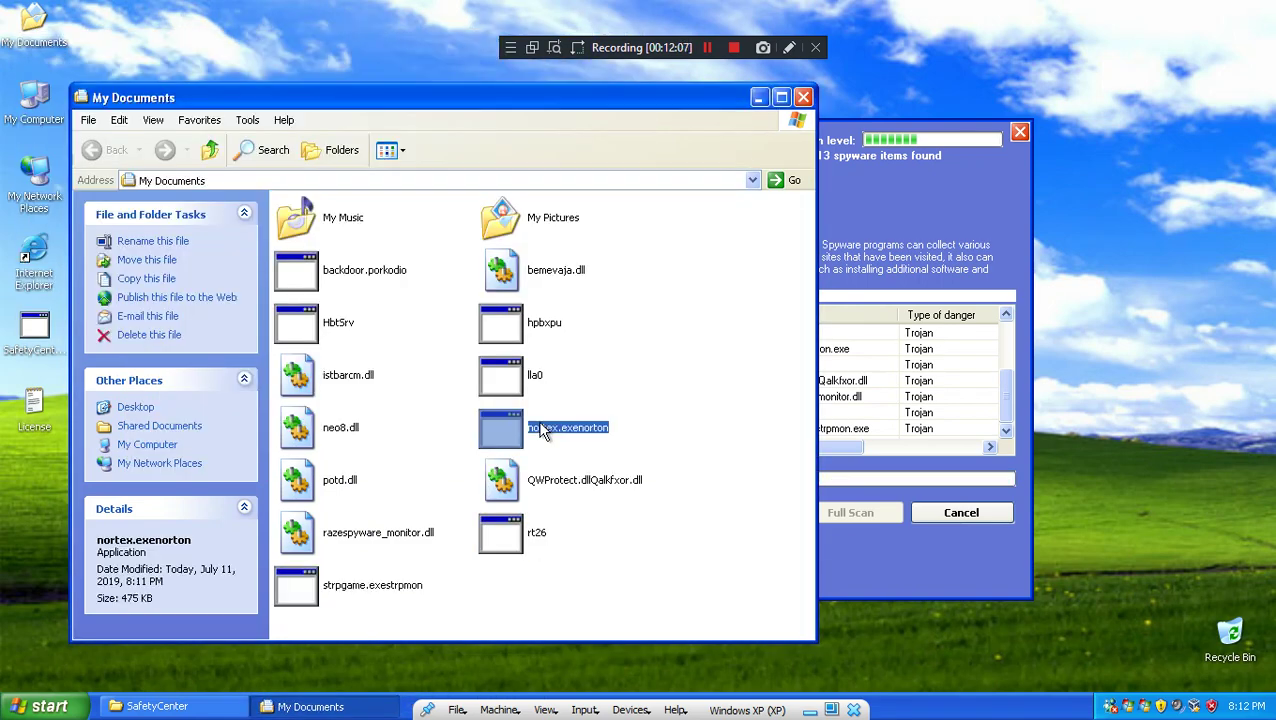
{"action": "double_click", "coordinate": [517, 378]}
Step: Run hpbxpu via Run as, dismiss the 16-bit MS-DOS error, and close My Documents
{"action": "right_click", "coordinate": [527, 330]}
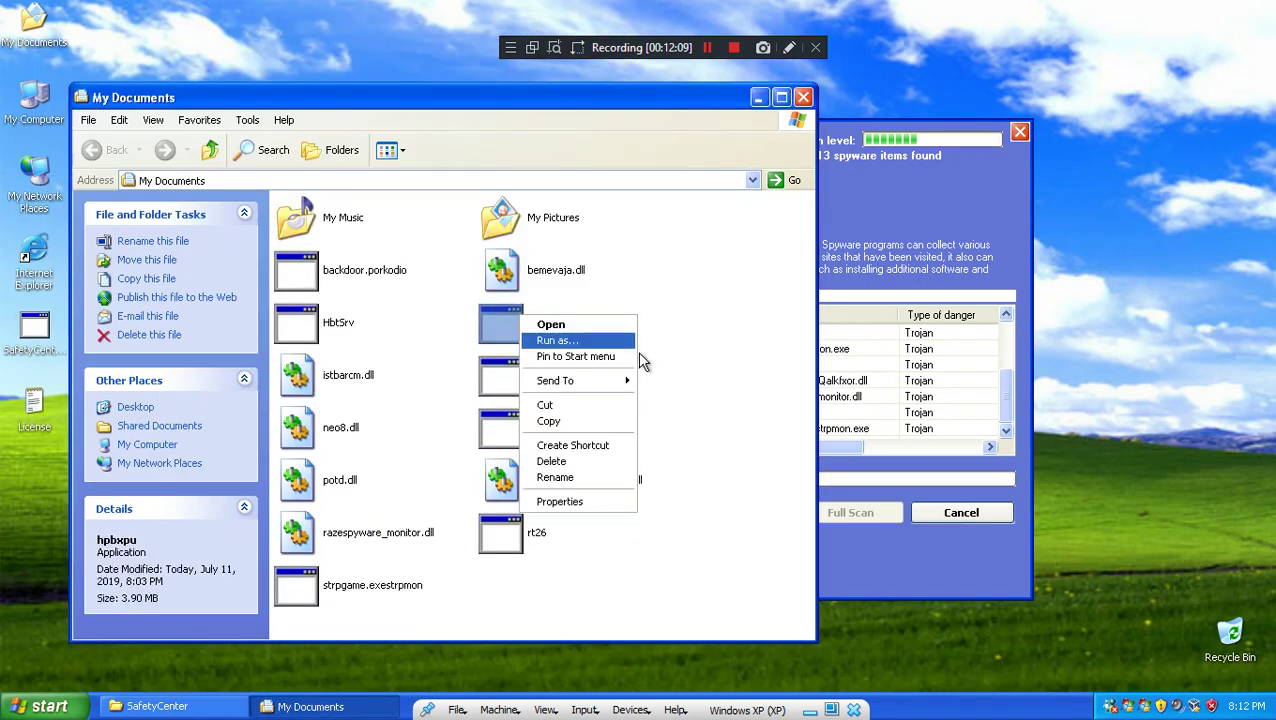
{"action": "left_click", "coordinate": [565, 345]}
{"action": "left_click", "coordinate": [680, 478]}
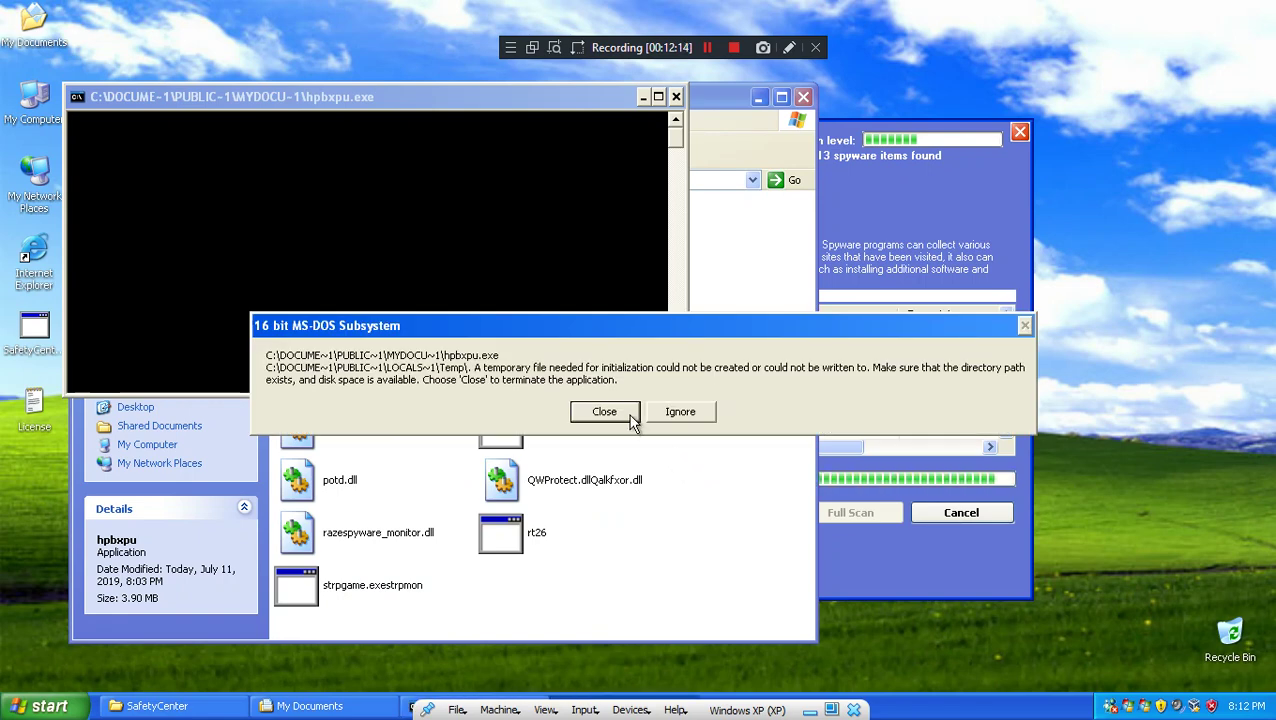
{"action": "left_click", "coordinate": [604, 412]}
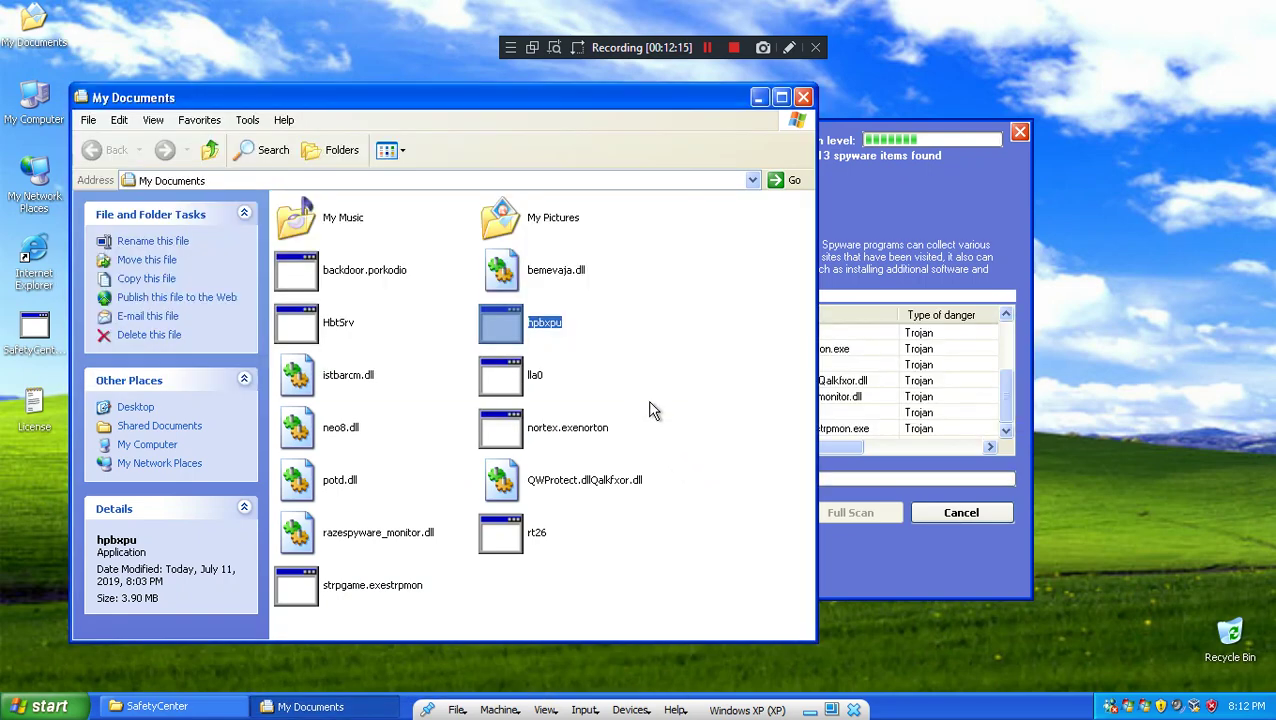
{"action": "left_click", "coordinate": [558, 282]}
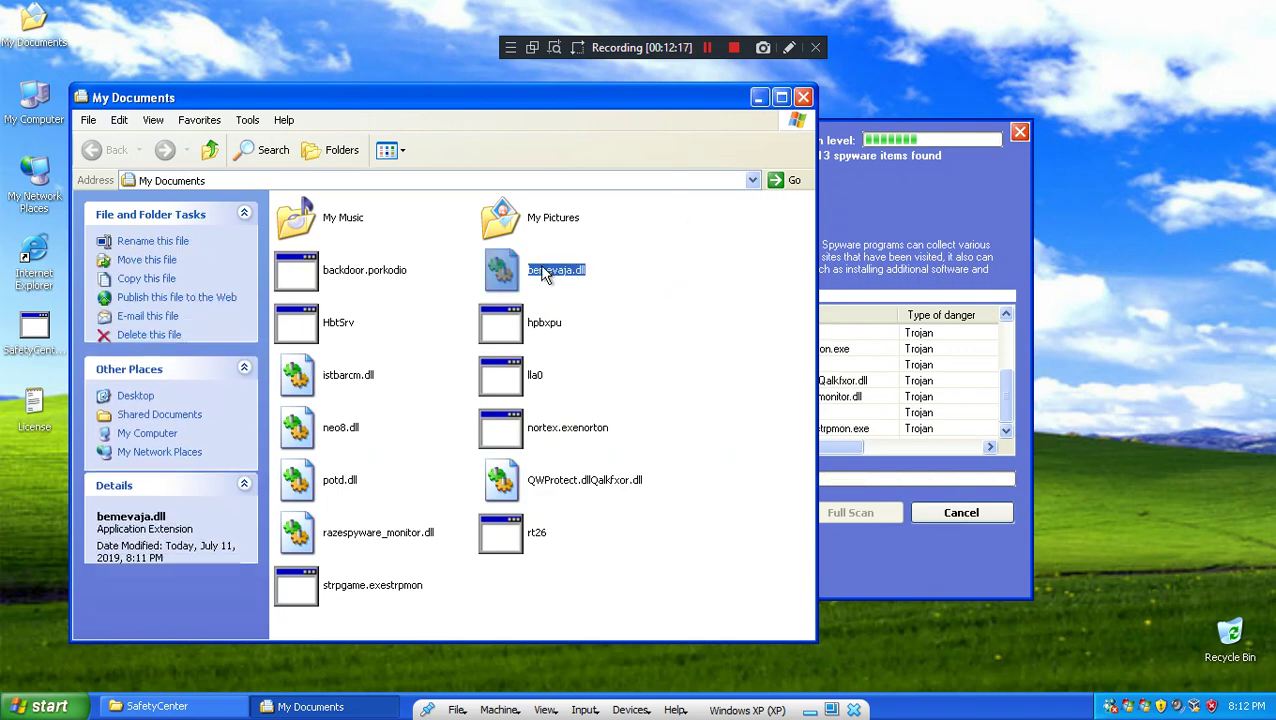
{"action": "left_click", "coordinate": [803, 98]}
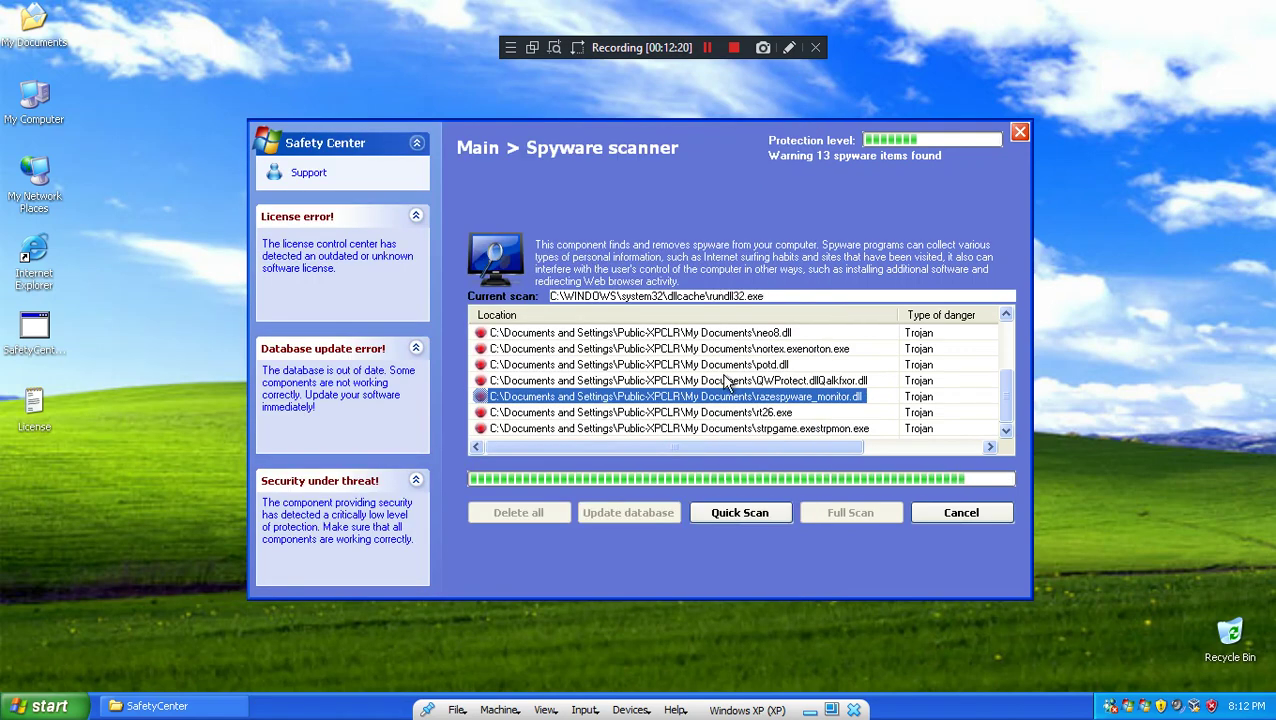
Step: Stop the running spyware scan, confirming on the second attempt
{"action": "left_click", "coordinate": [721, 378]}
{"action": "left_click", "coordinate": [942, 514]}
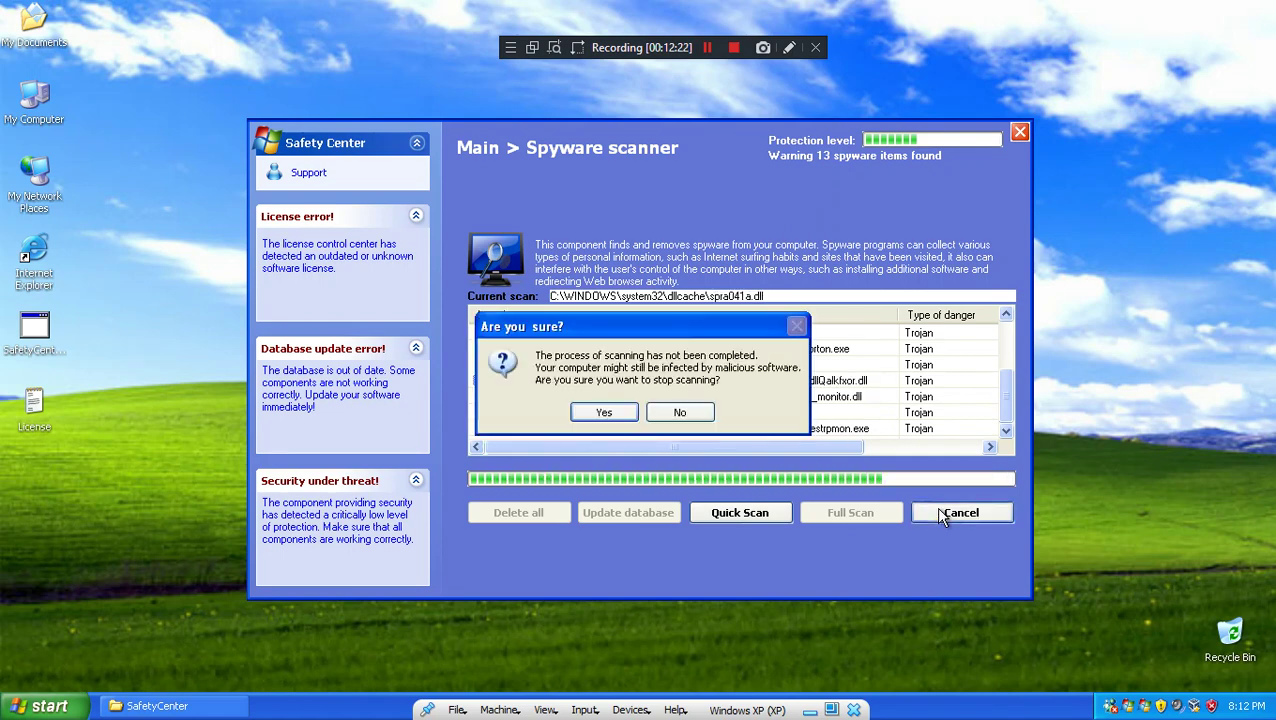
{"action": "left_click", "coordinate": [698, 412]}
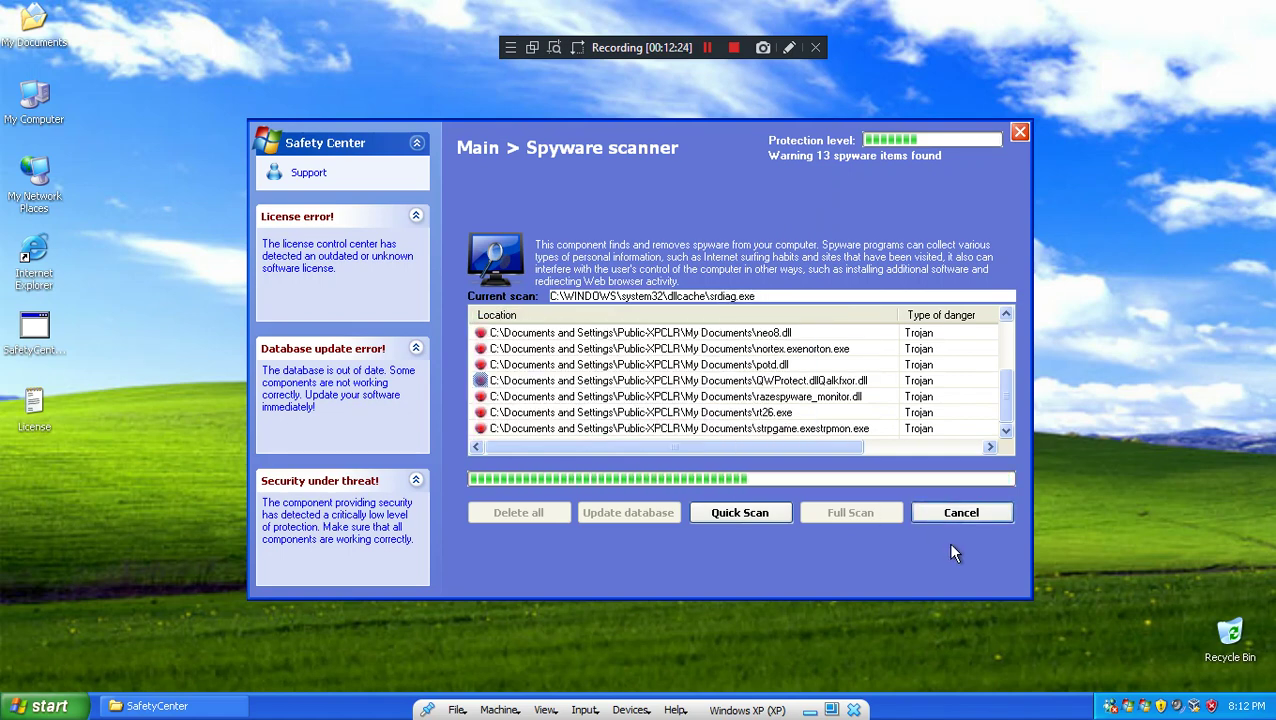
{"action": "left_click", "coordinate": [960, 512]}
{"action": "left_click", "coordinate": [614, 418]}
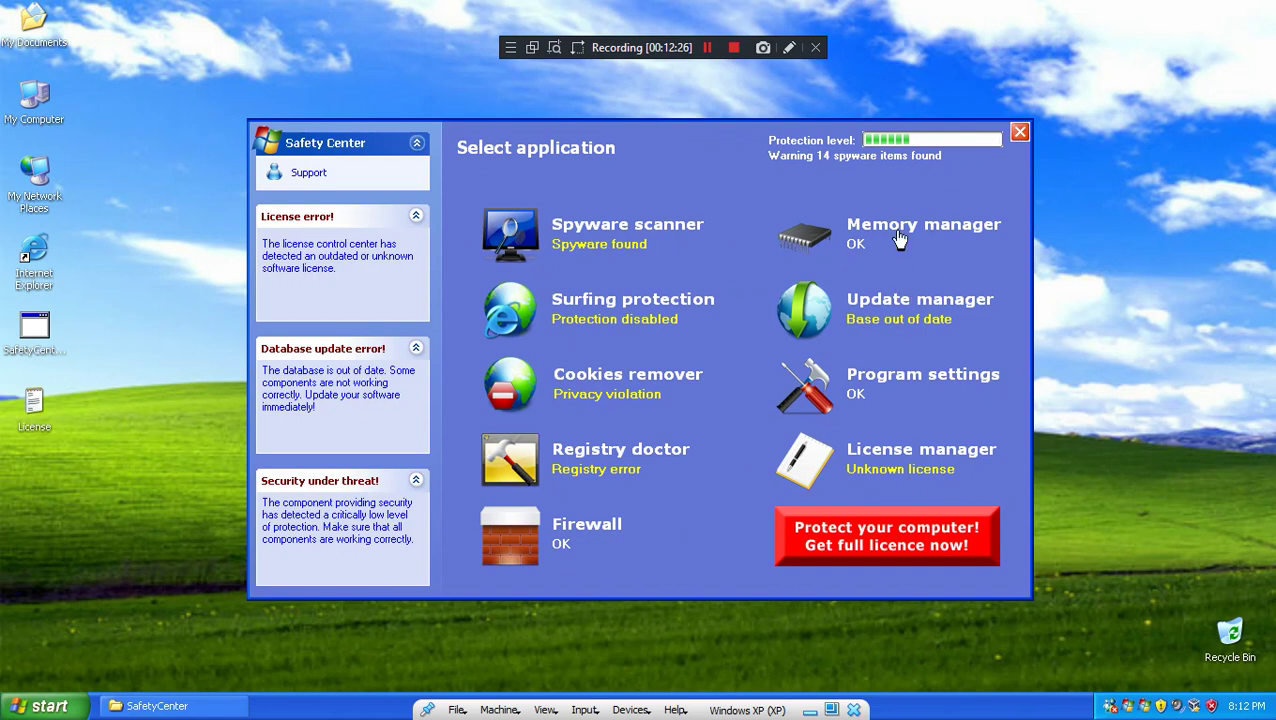
Step: Run a Surfing protection scan for dangerous websites, listing 266 items
{"action": "left_click", "coordinate": [659, 303]}
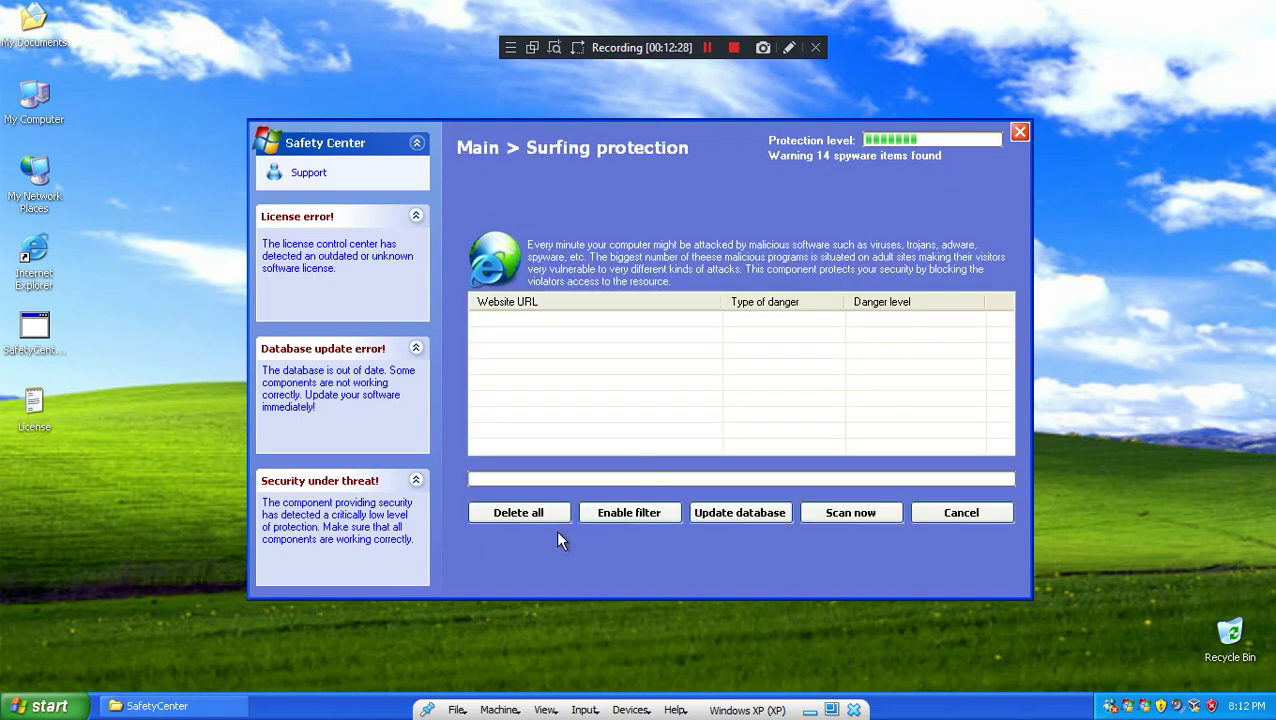
{"action": "left_click", "coordinate": [836, 512]}
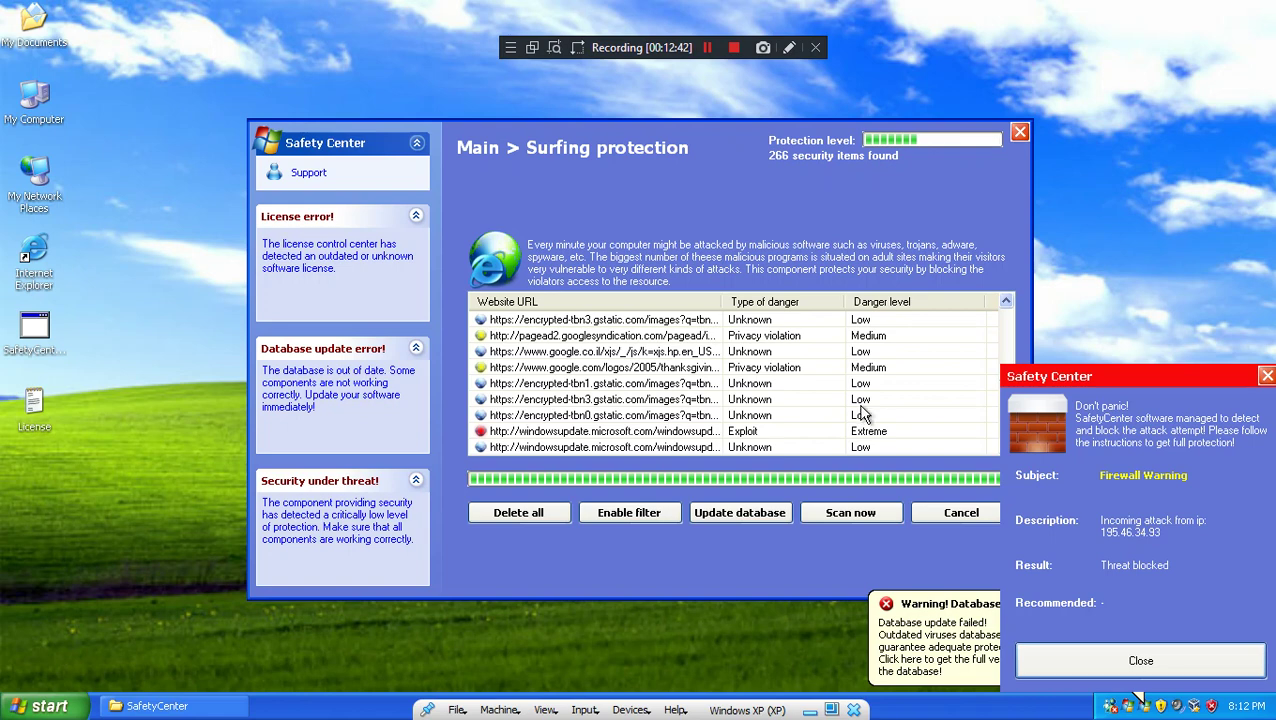
{"action": "left_click", "coordinate": [1118, 658]}
{"action": "left_click", "coordinate": [1042, 648]}
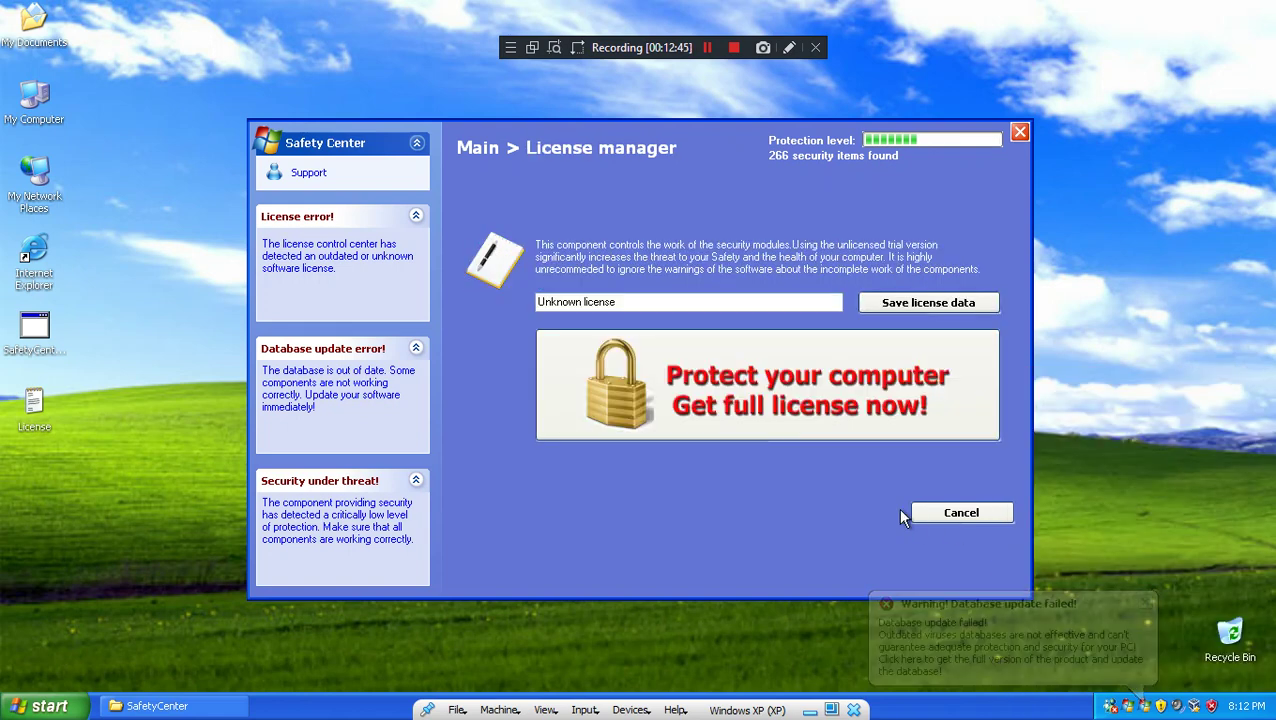
{"action": "left_click", "coordinate": [966, 512]}
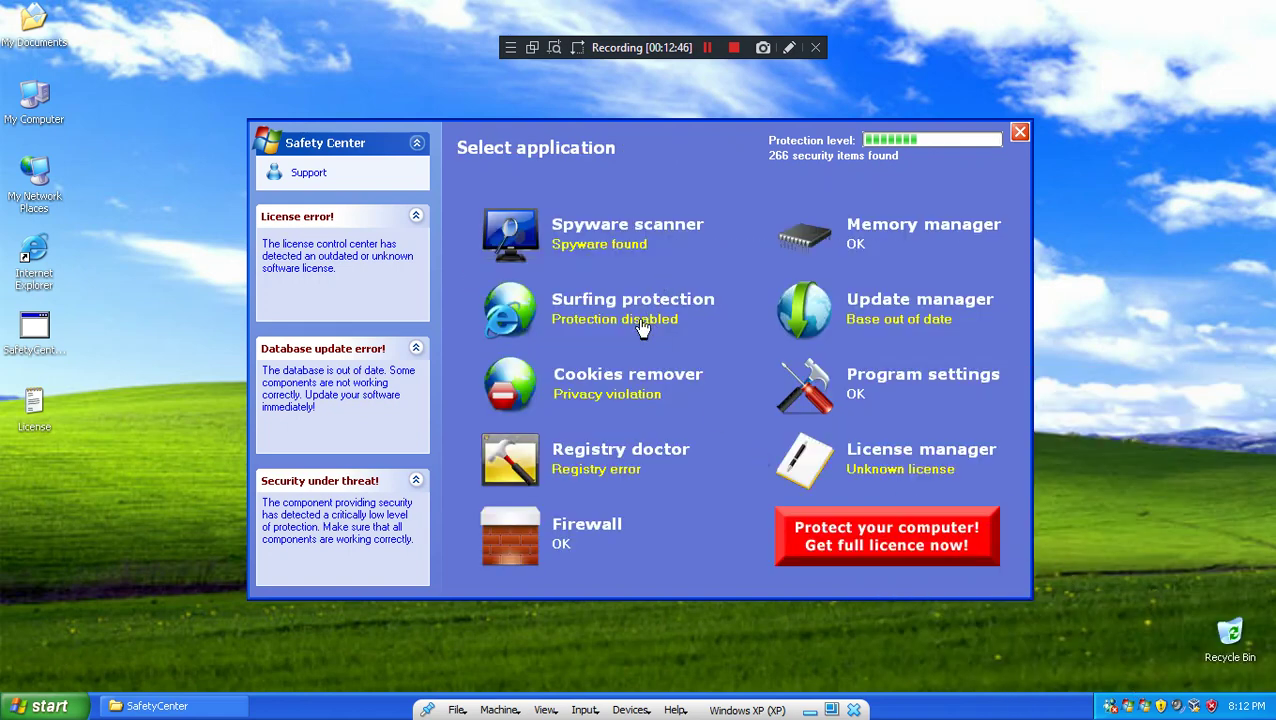
{"action": "left_click", "coordinate": [643, 328]}
{"action": "left_click", "coordinate": [851, 513]}
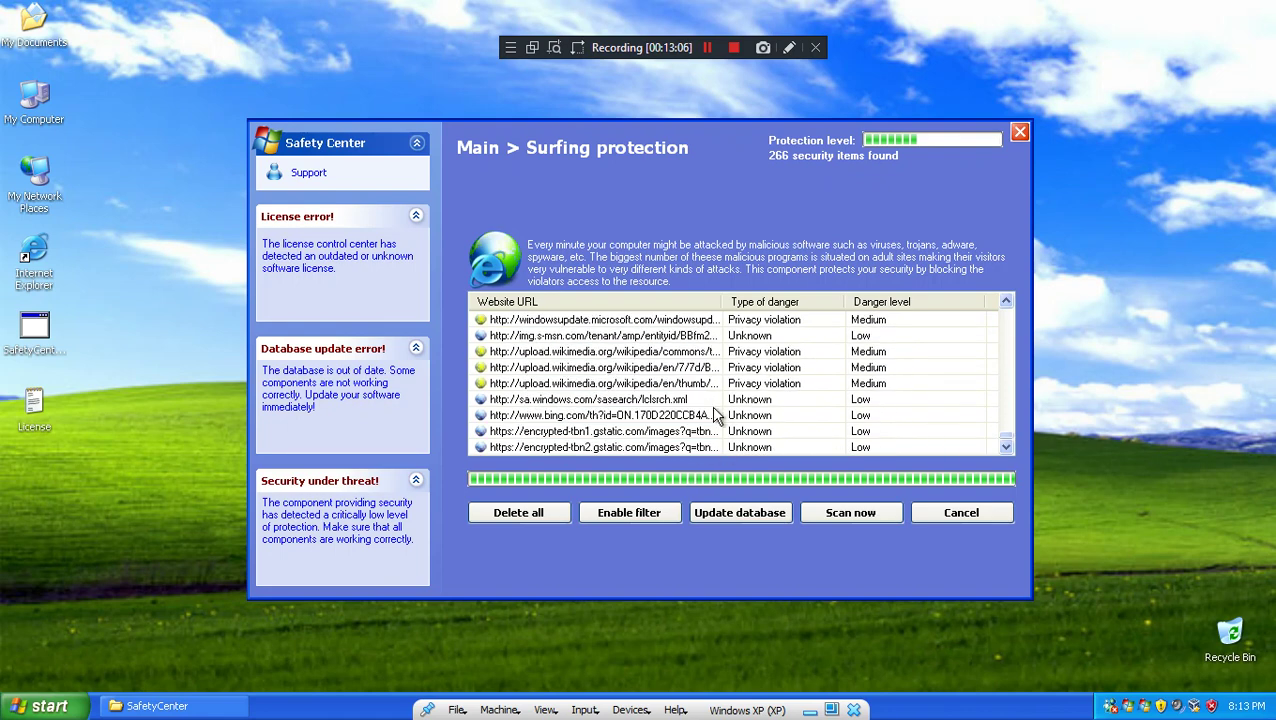
Step: Try Delete all on flagged websites and in Cookies remover, each refused by an Unknown license error
{"action": "left_click", "coordinate": [533, 509]}
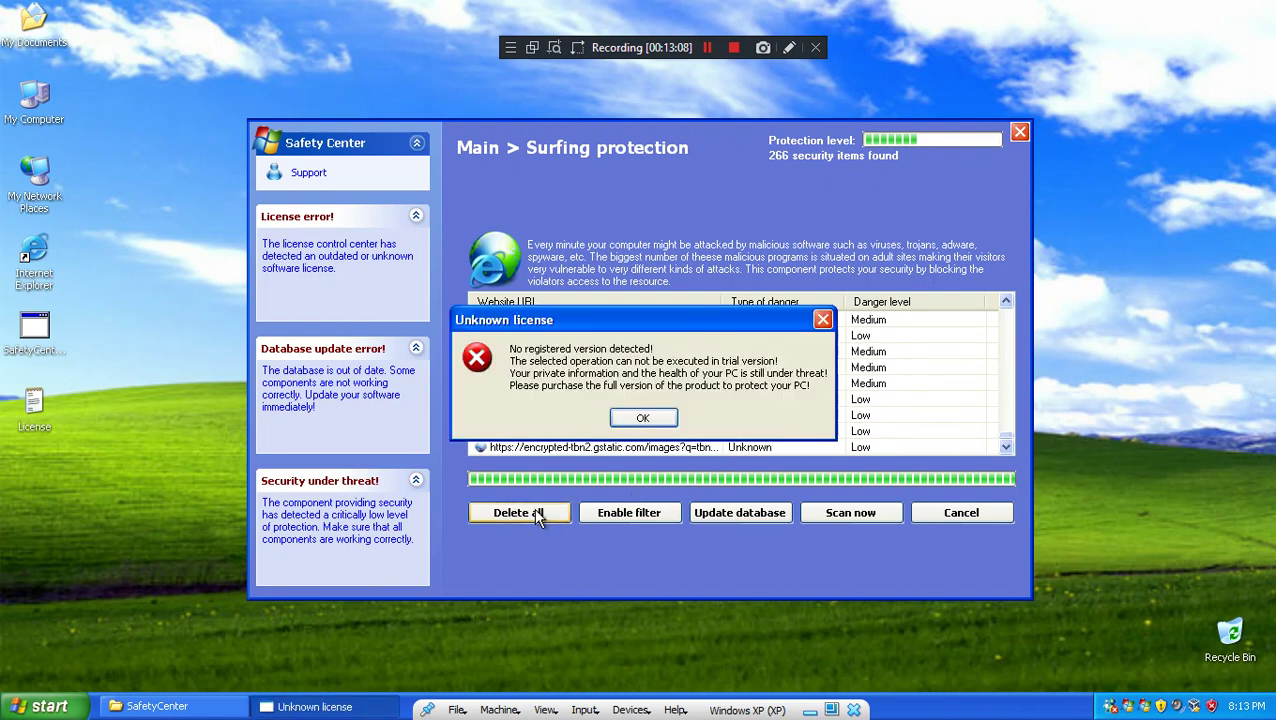
{"action": "left_click", "coordinate": [645, 418]}
{"action": "left_click", "coordinate": [958, 518]}
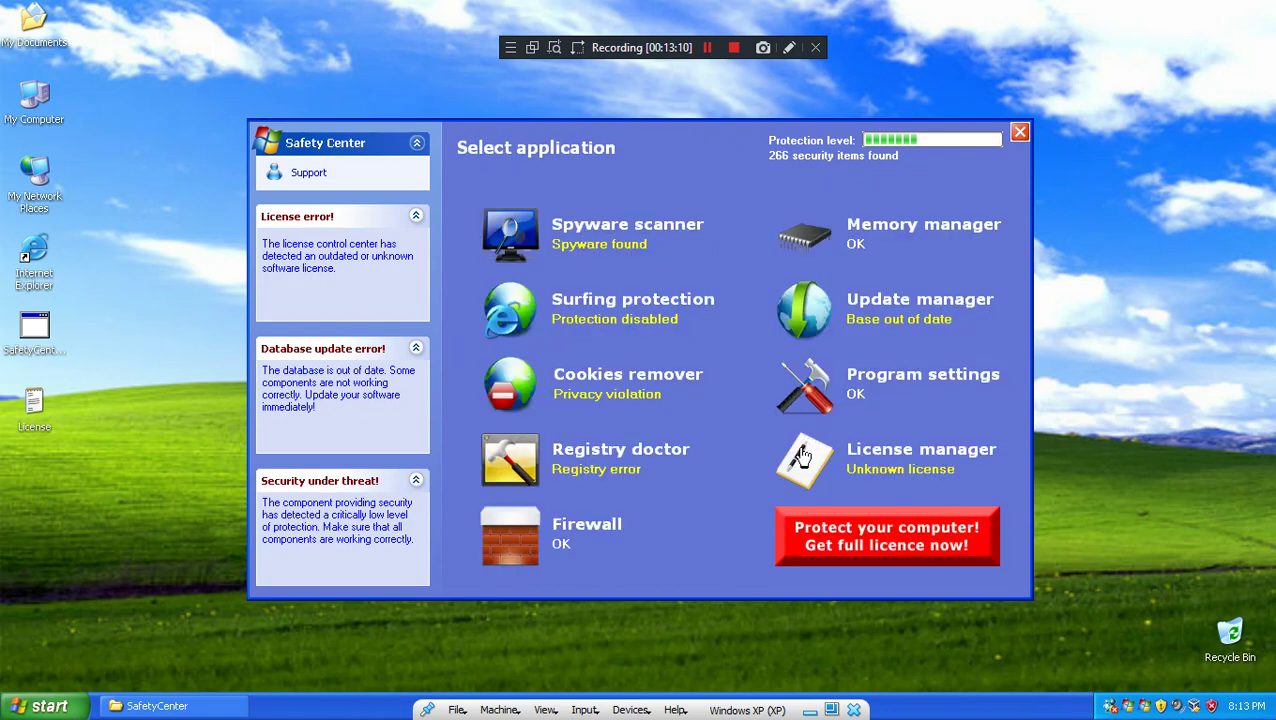
{"action": "left_click", "coordinate": [652, 391]}
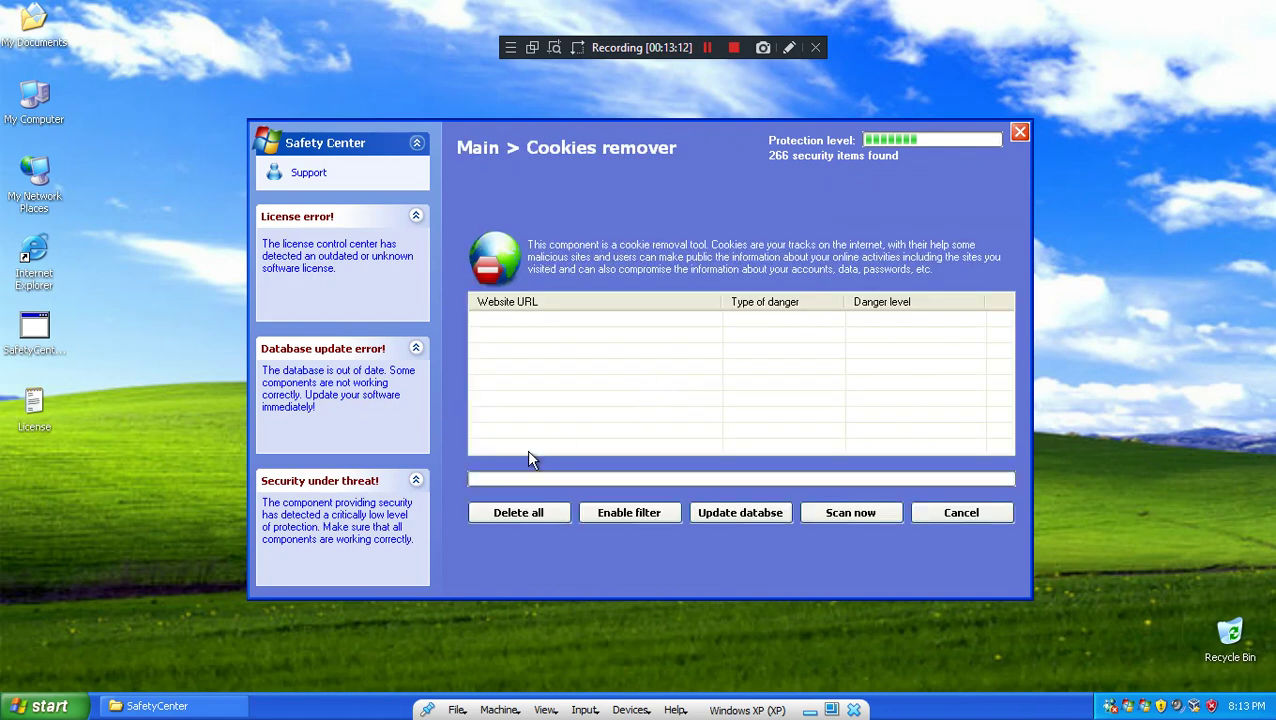
{"action": "left_click", "coordinate": [977, 520]}
{"action": "left_click", "coordinate": [642, 391]}
{"action": "left_click", "coordinate": [525, 519]}
{"action": "left_click", "coordinate": [662, 420]}
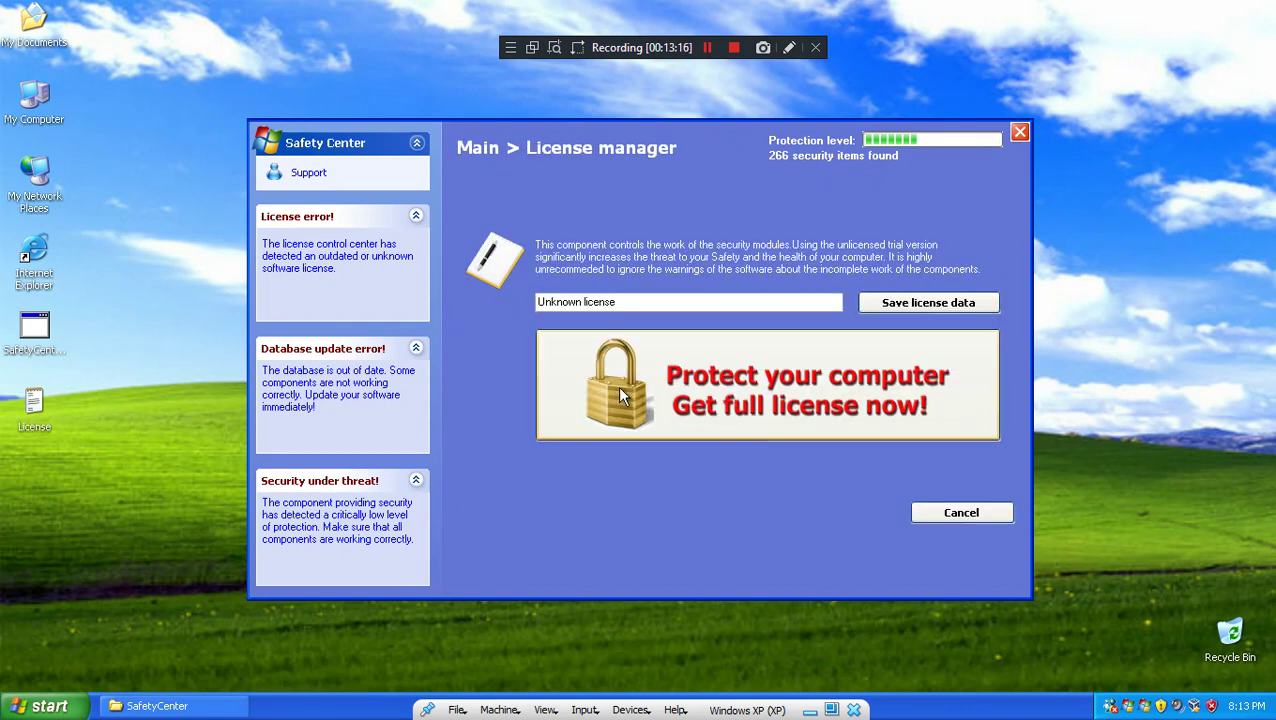
{"action": "left_click", "coordinate": [956, 518]}
{"action": "left_click", "coordinate": [580, 392]}
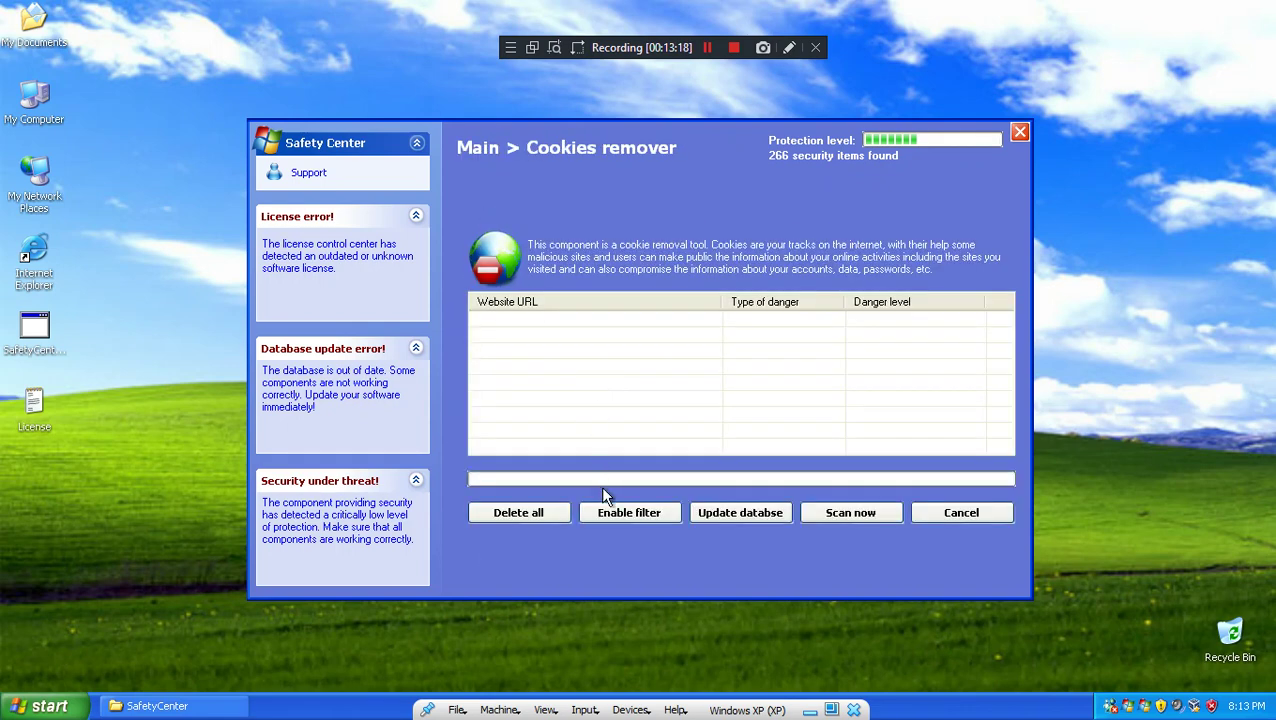
{"action": "left_click", "coordinate": [548, 515]}
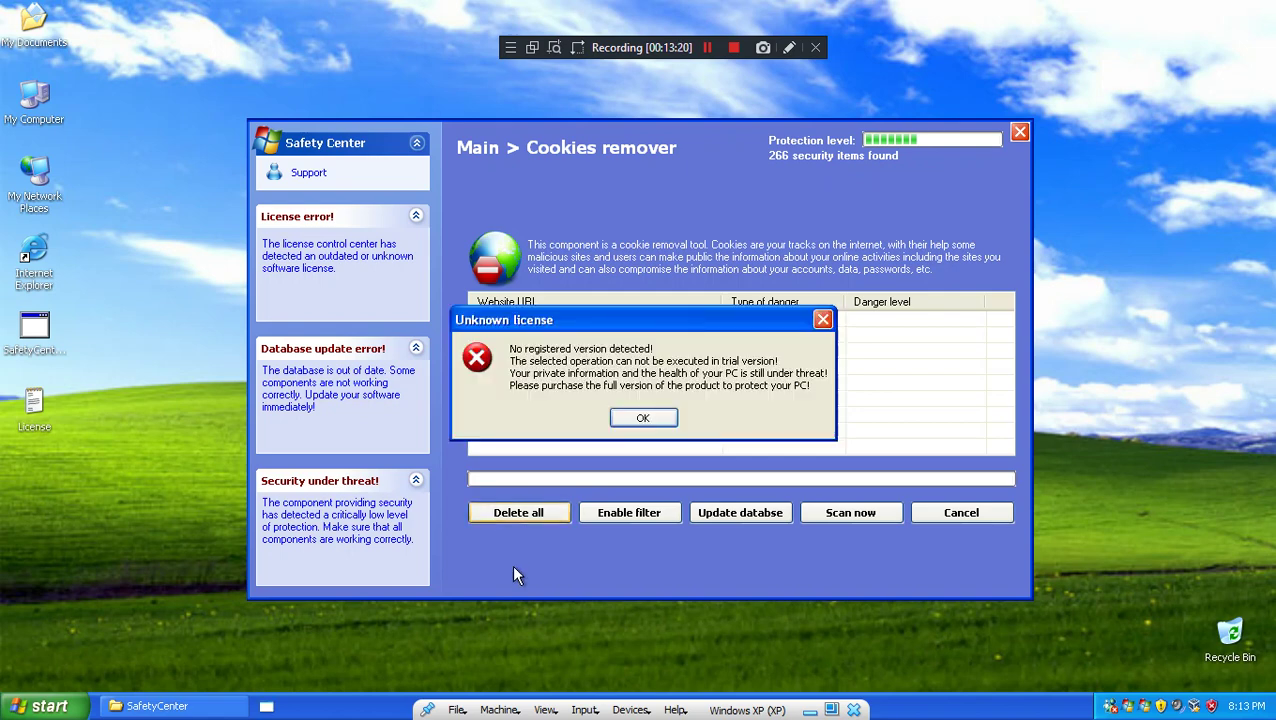
{"action": "left_click", "coordinate": [592, 540]}
Step: Dismiss the license error, play 'sound' from SafetyCenter in Windows Media Player, then close the player
{"action": "left_click", "coordinate": [114, 700]}
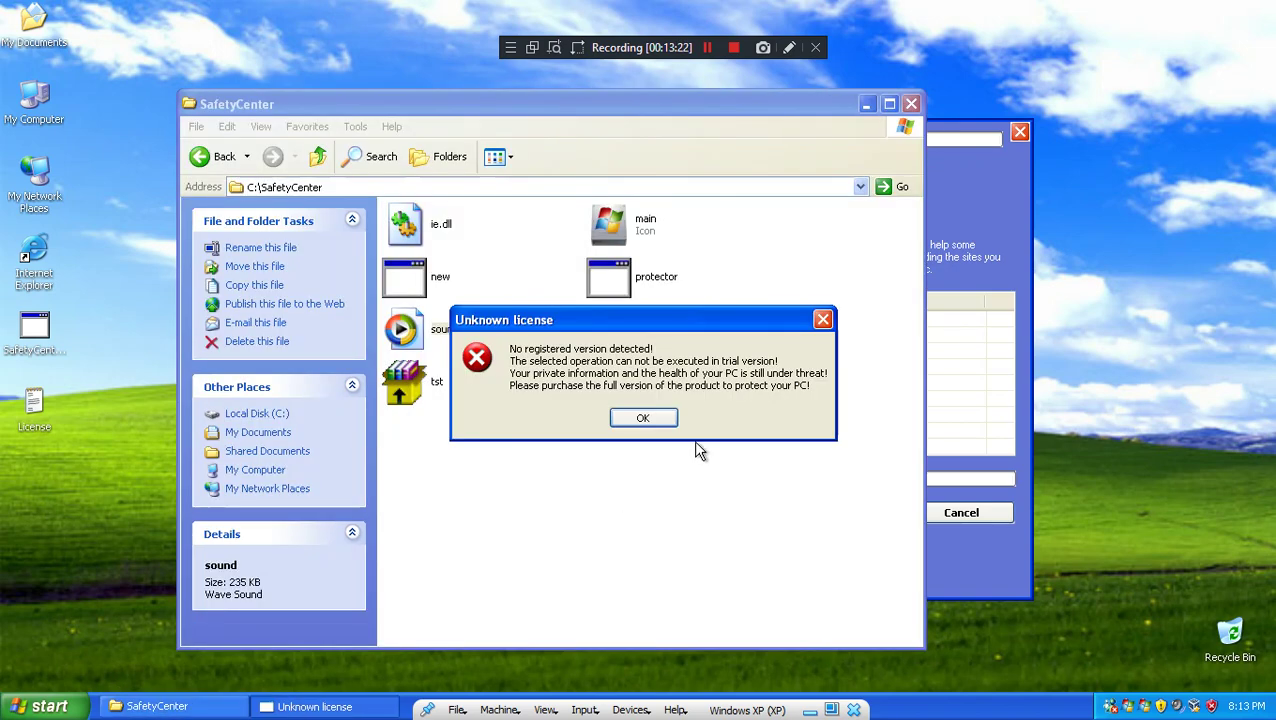
{"action": "key", "text": "Return"}
{"action": "left_click", "coordinate": [424, 340]}
{"action": "double_click", "coordinate": [424, 340]}
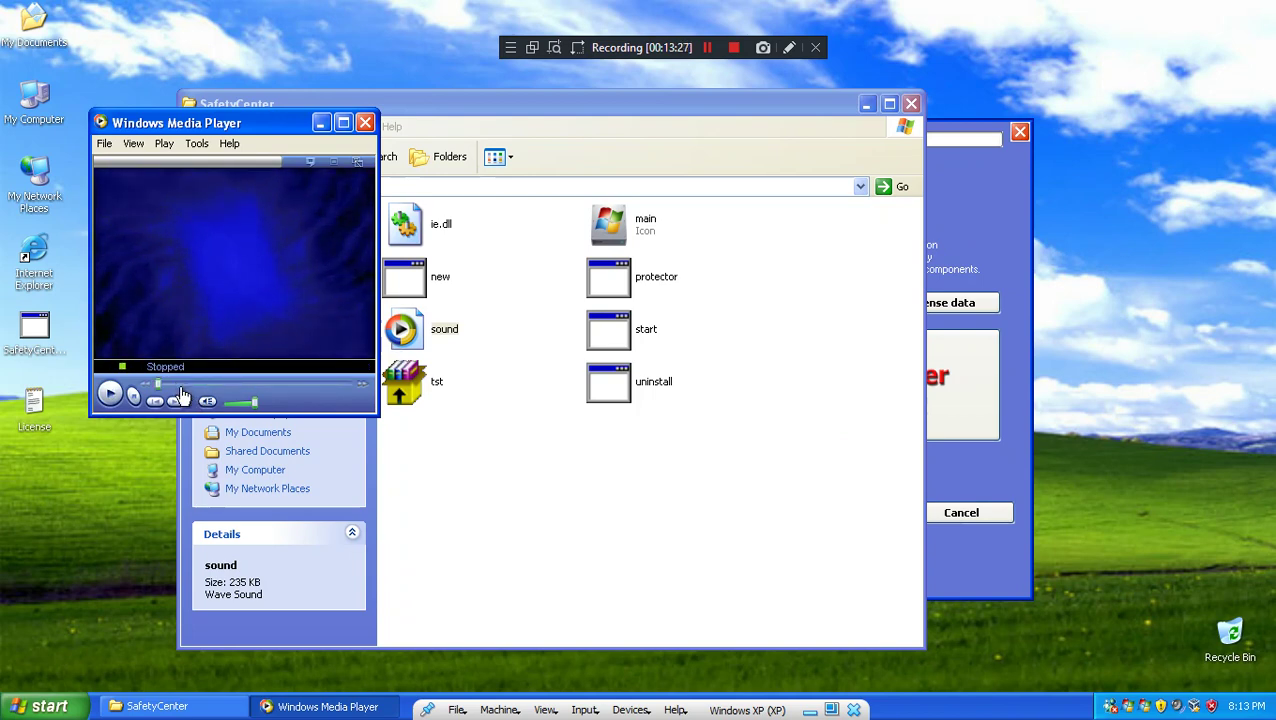
{"action": "right_click", "coordinate": [215, 367]}
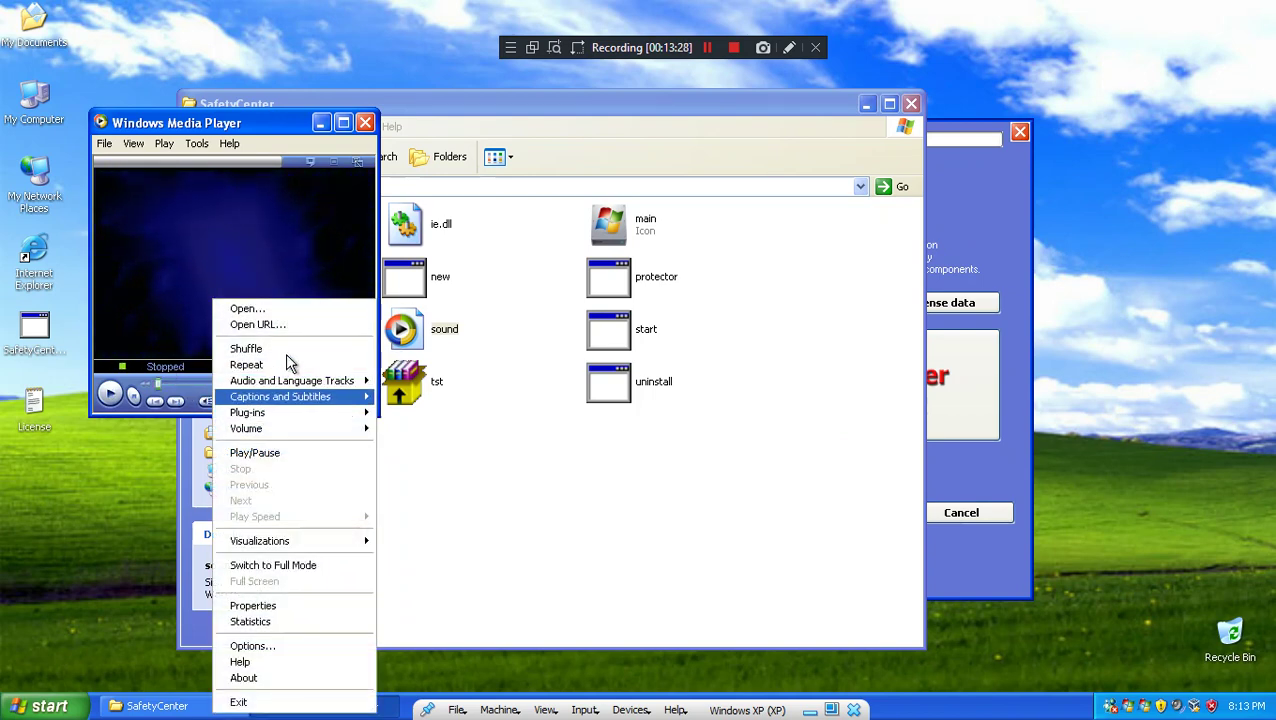
{"action": "left_click", "coordinate": [112, 393]}
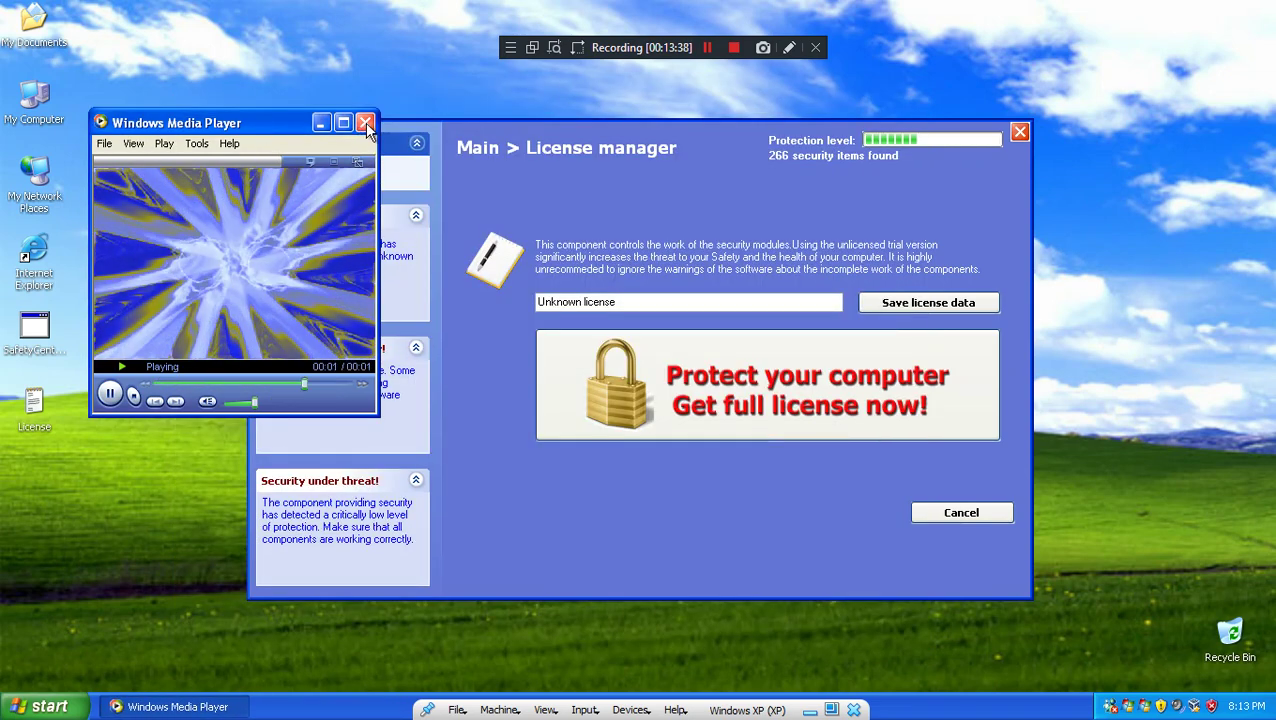
{"action": "left_click", "coordinate": [365, 123]}
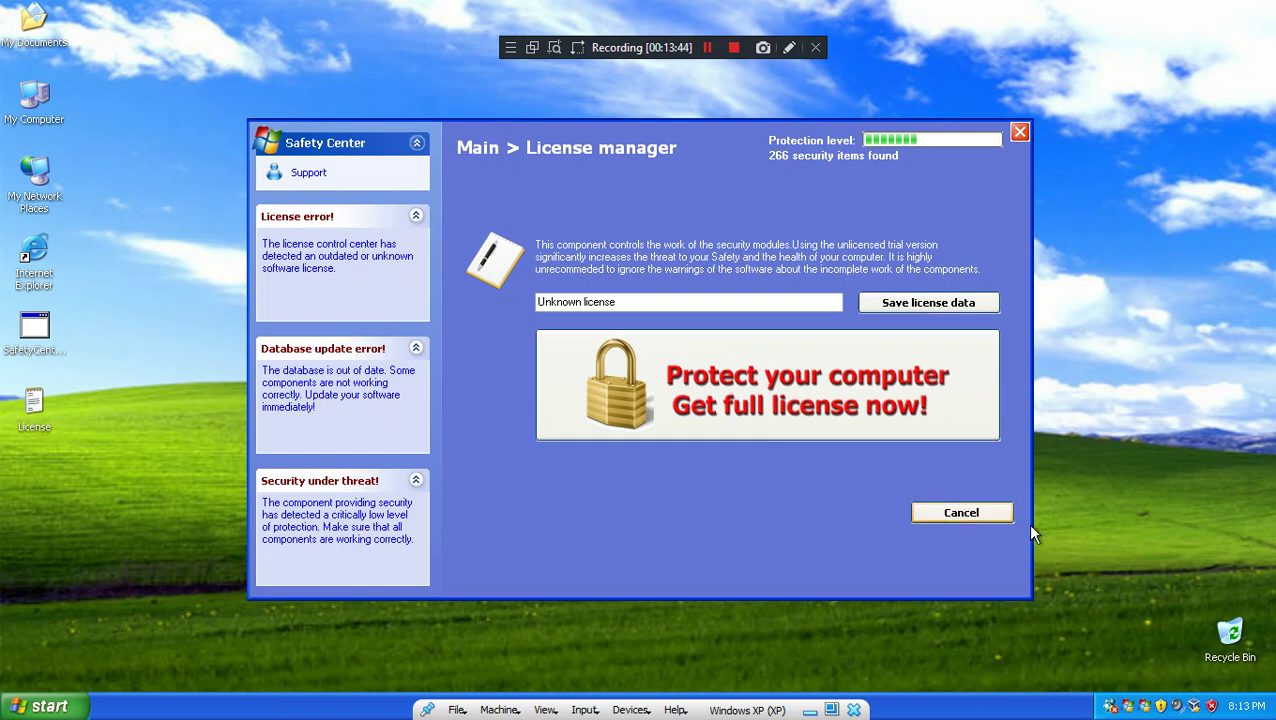
Step: Run a Cookies remover scan listing 288 items and inspect the 83.233.165.145 entry
{"action": "left_click", "coordinate": [955, 513]}
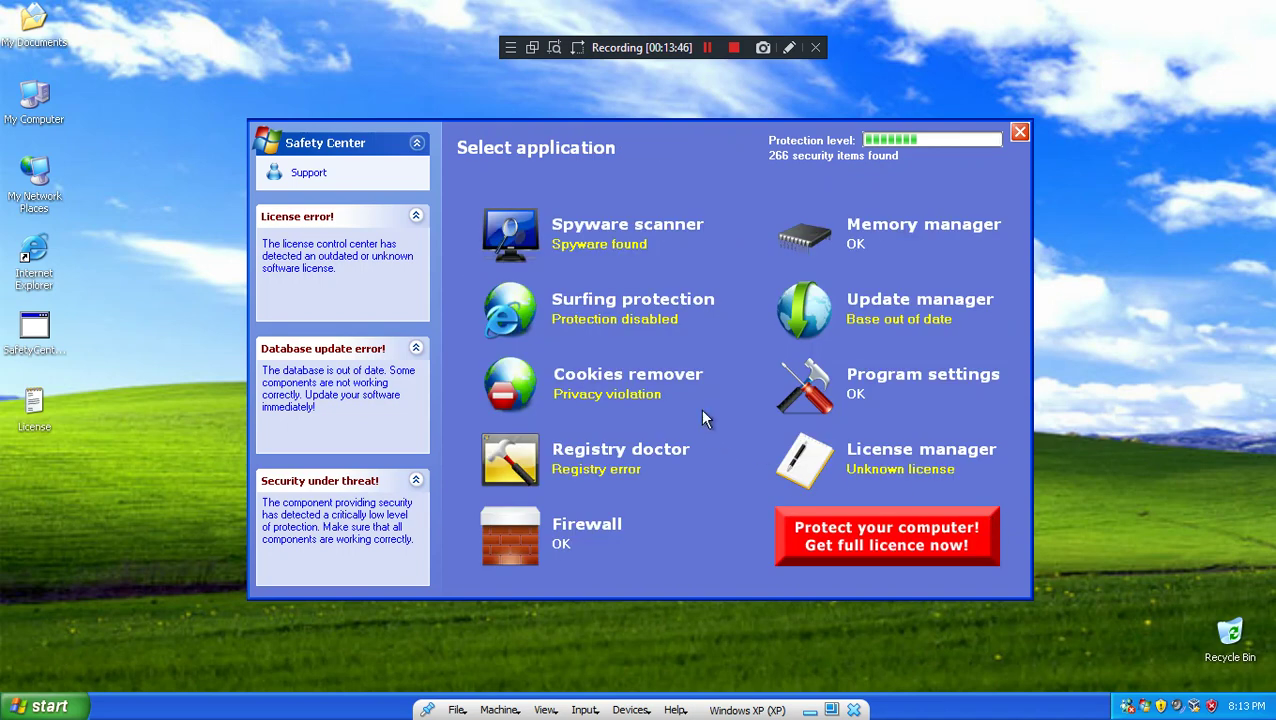
{"action": "left_click", "coordinate": [638, 390]}
{"action": "left_click", "coordinate": [855, 511]}
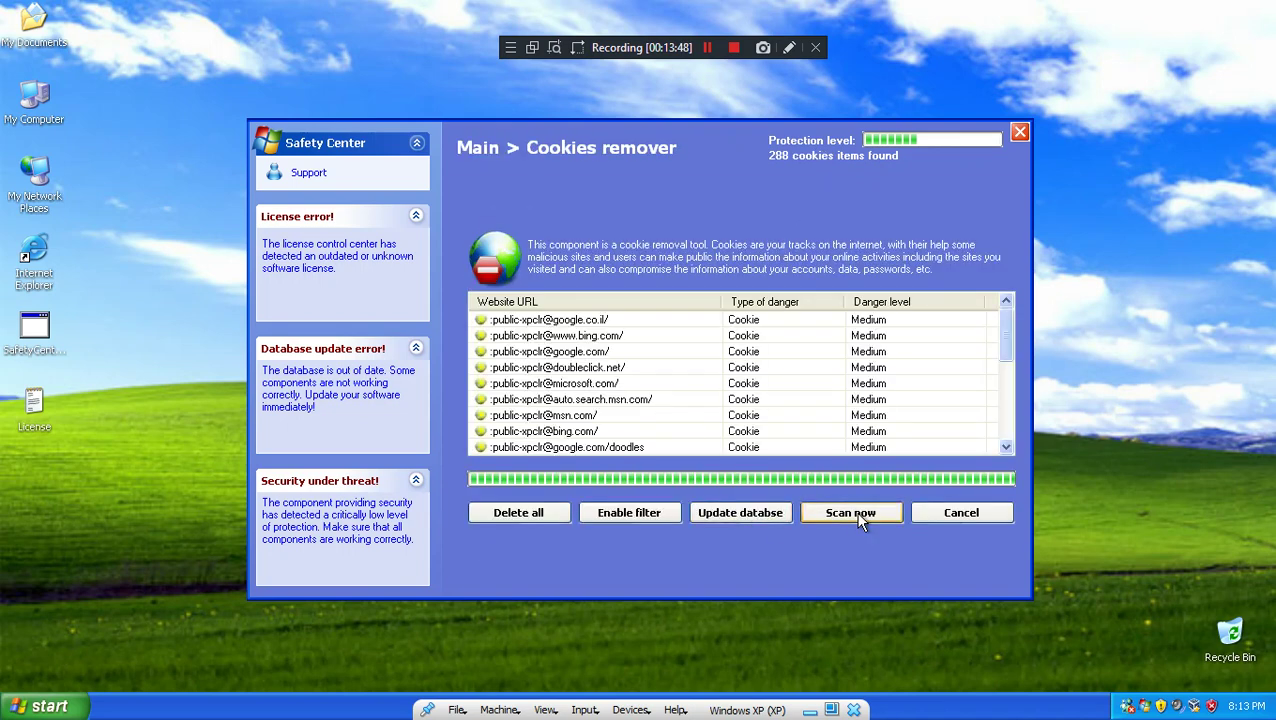
{"action": "left_click_drag", "start_coordinate": [1004, 335], "coordinate": [1012, 424]}
{"action": "left_click", "coordinate": [697, 404]}
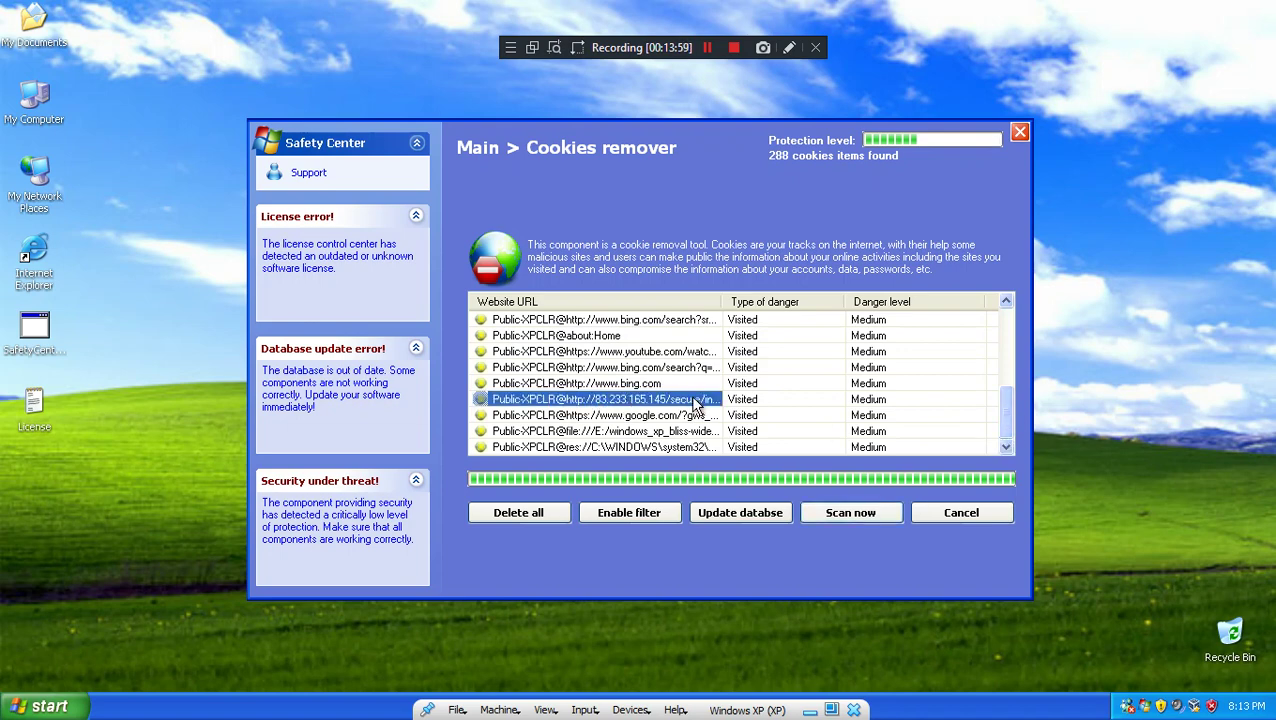
{"action": "left_click_drag", "start_coordinate": [722, 301], "coordinate": [857, 336]}
{"action": "left_click", "coordinate": [918, 516]}
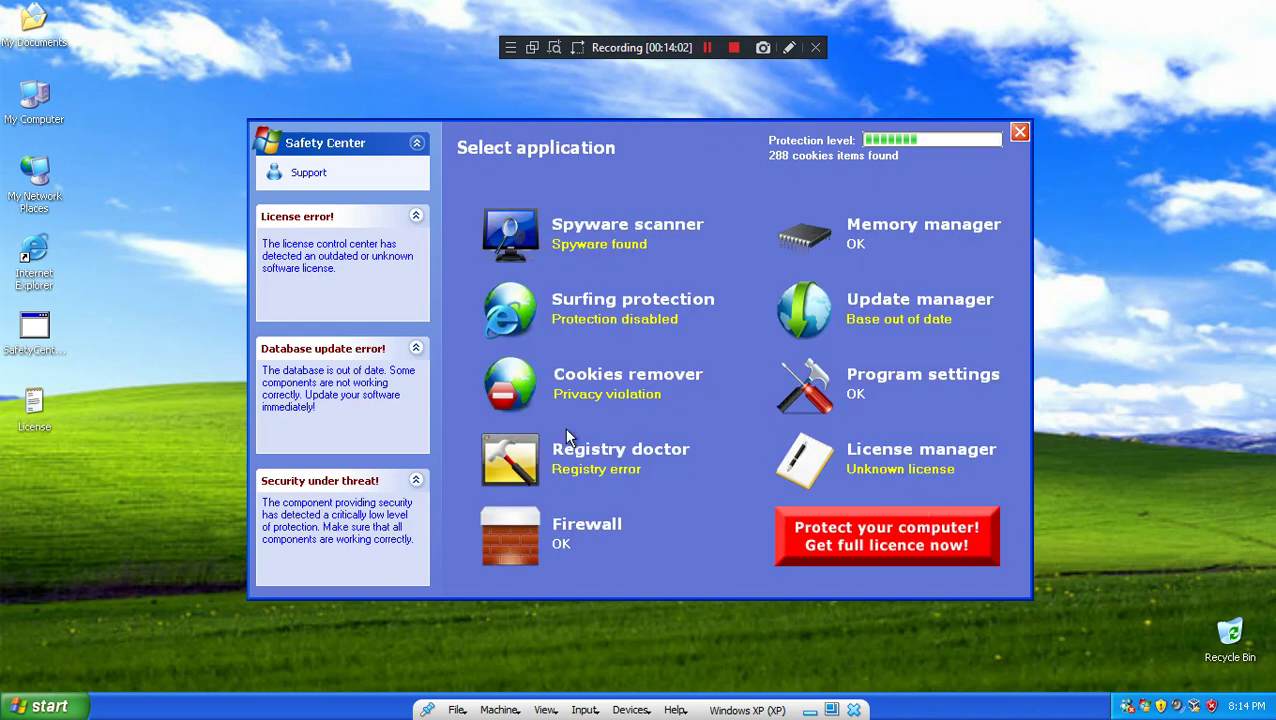
Step: Try updating modules in Update manager and dismiss the unlicensed error
{"action": "left_click", "coordinate": [930, 326]}
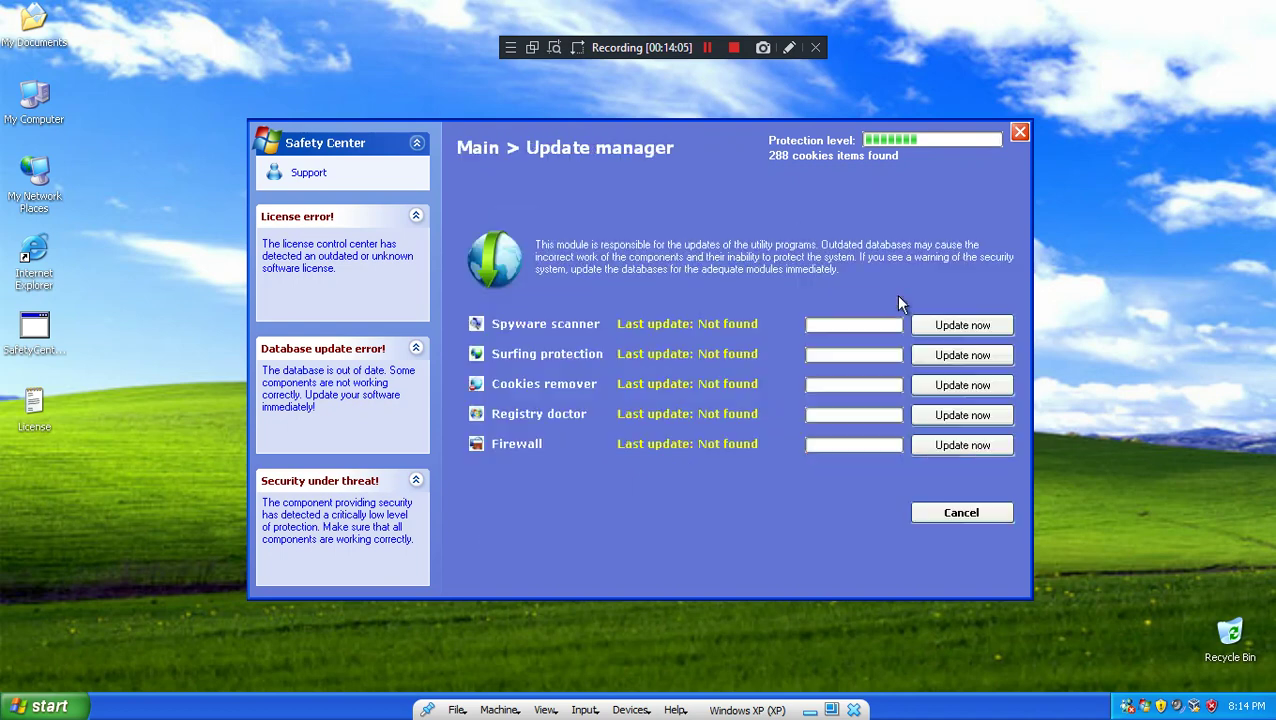
{"action": "left_click", "coordinate": [957, 325]}
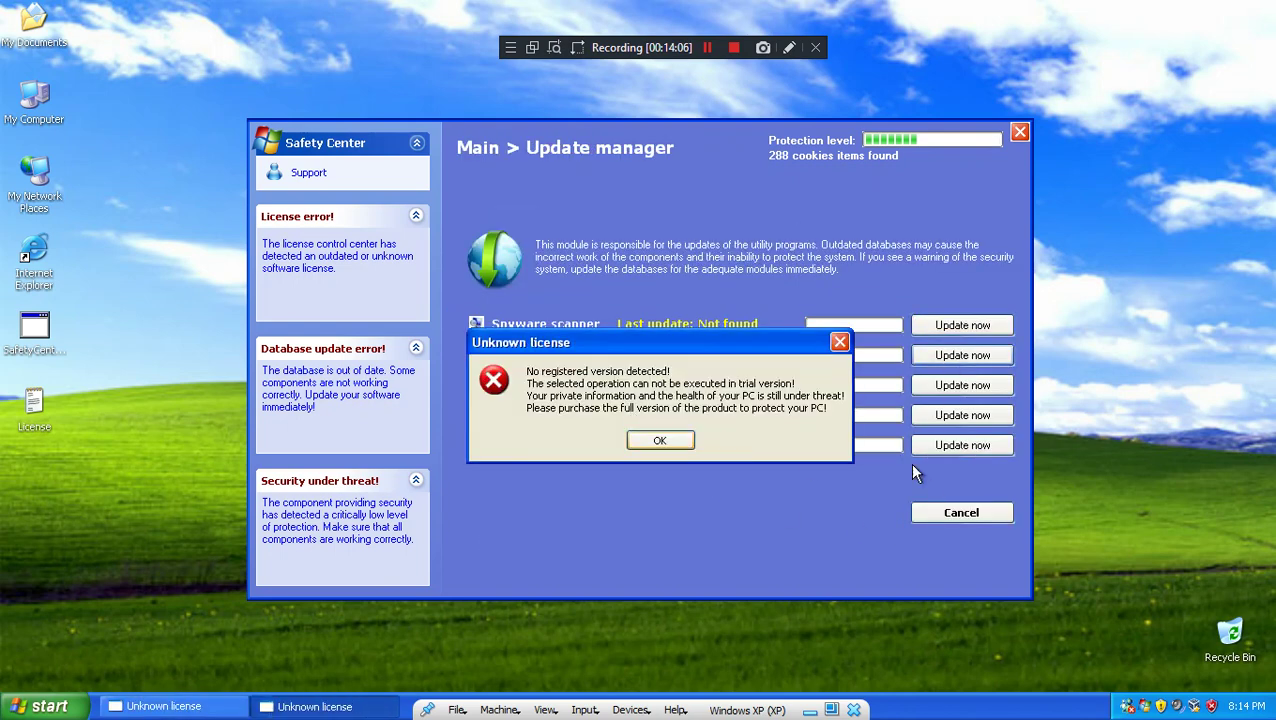
{"action": "left_click", "coordinate": [938, 422]}
{"action": "left_click", "coordinate": [688, 467]}
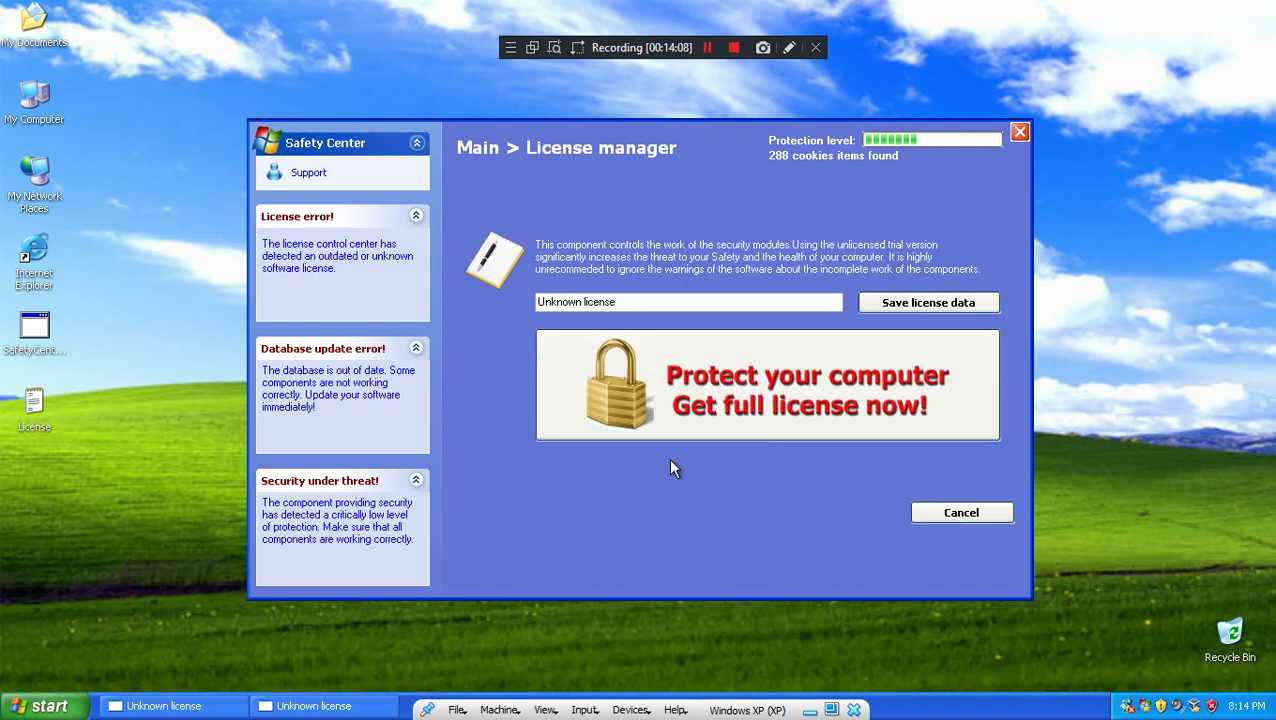
Step: Try closing Safety Center and the blocked page, dismissing license errors and following the full-license offer
{"action": "left_click", "coordinate": [1019, 134]}
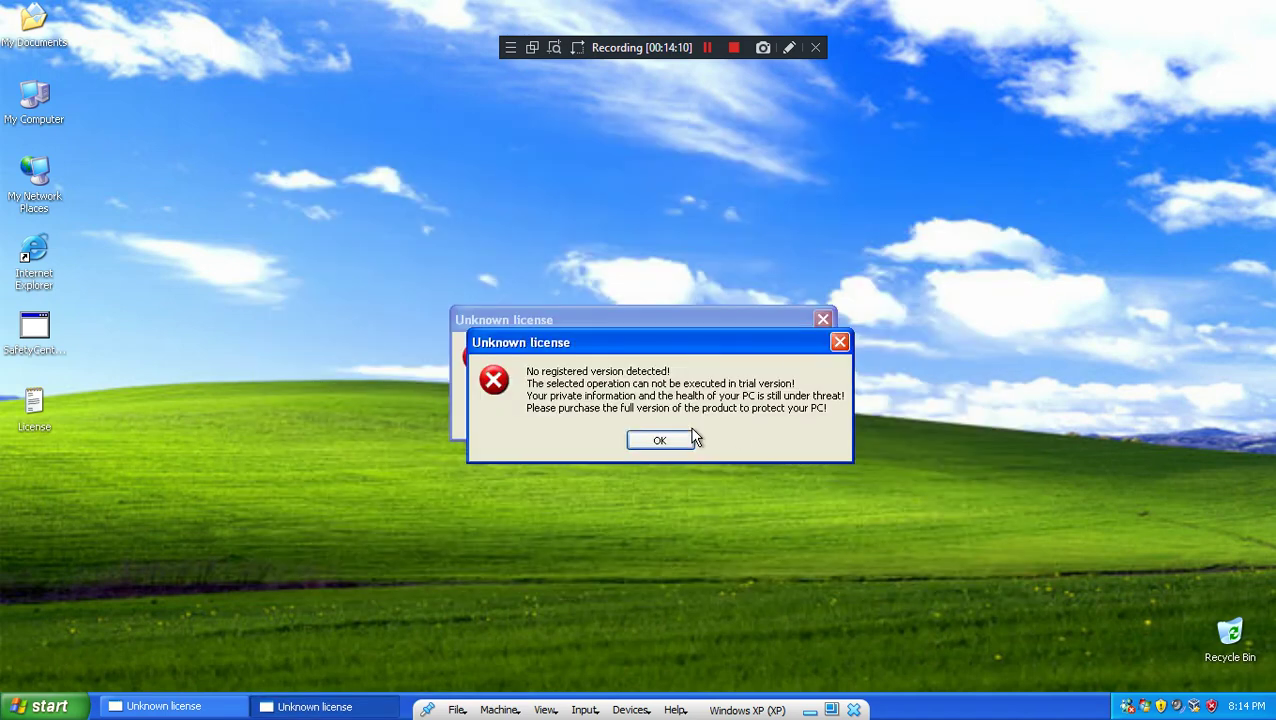
{"action": "left_click", "coordinate": [690, 439]}
{"action": "left_click", "coordinate": [669, 424]}
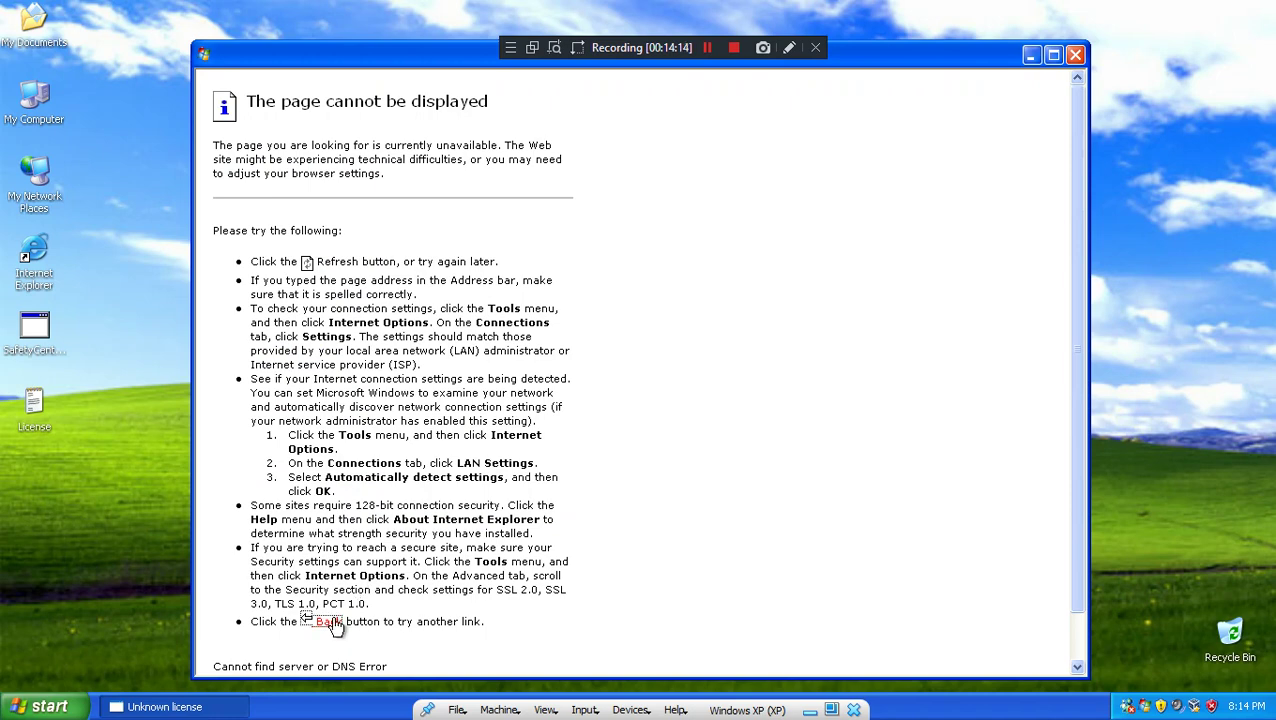
{"action": "left_click", "coordinate": [1075, 55]}
{"action": "left_click", "coordinate": [1020, 133]}
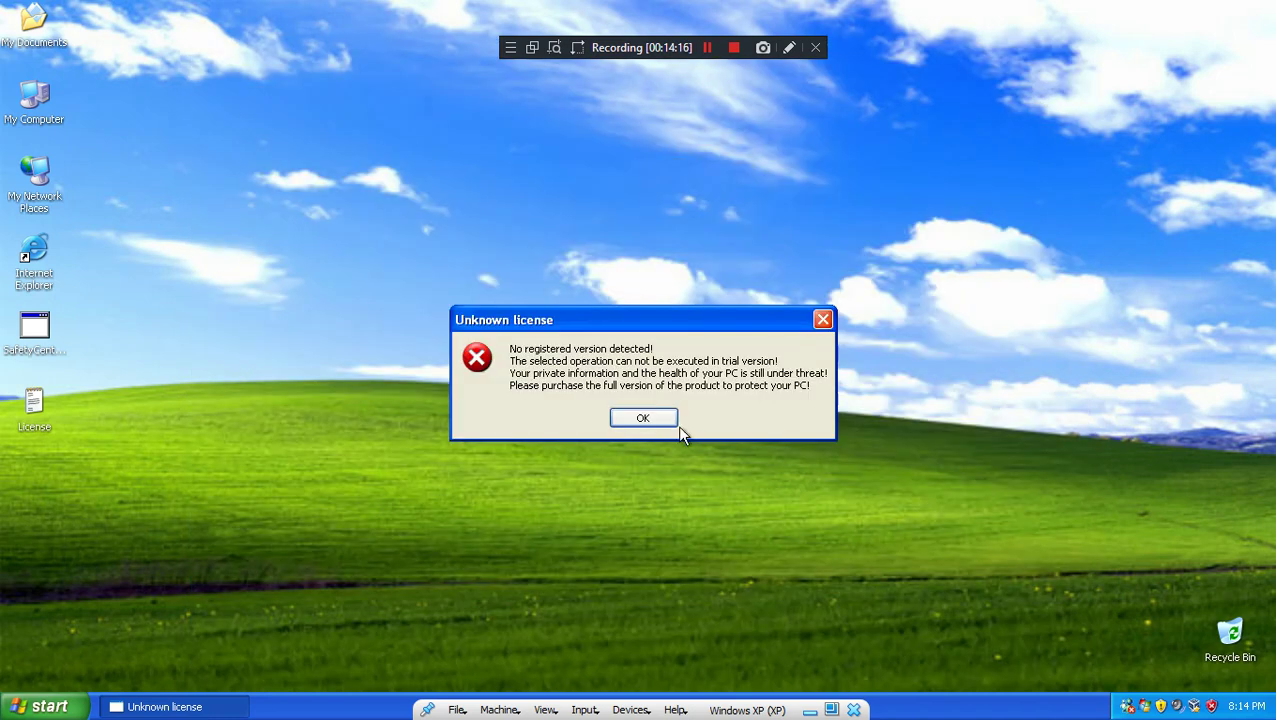
{"action": "left_click", "coordinate": [656, 421]}
{"action": "left_click", "coordinate": [709, 402]}
Step: View the error page's properties, then the Back link's properties
{"action": "right_click", "coordinate": [512, 326]}
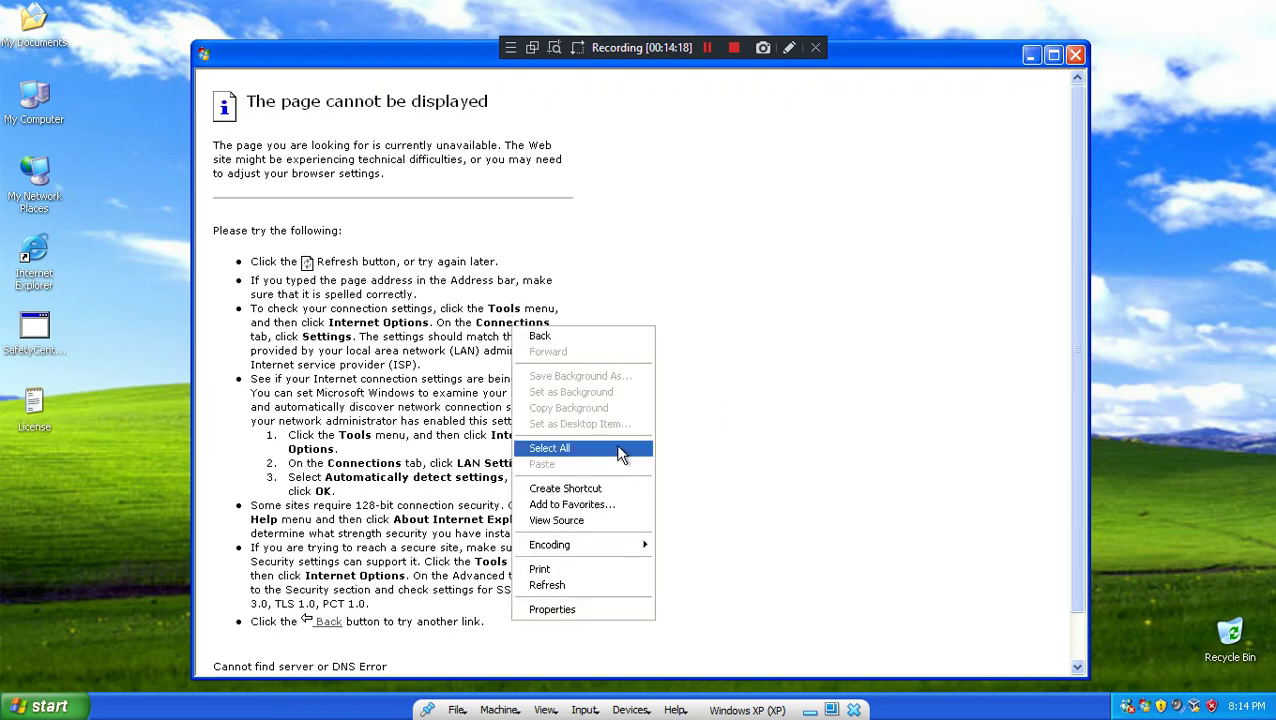
{"action": "left_click", "coordinate": [590, 612]}
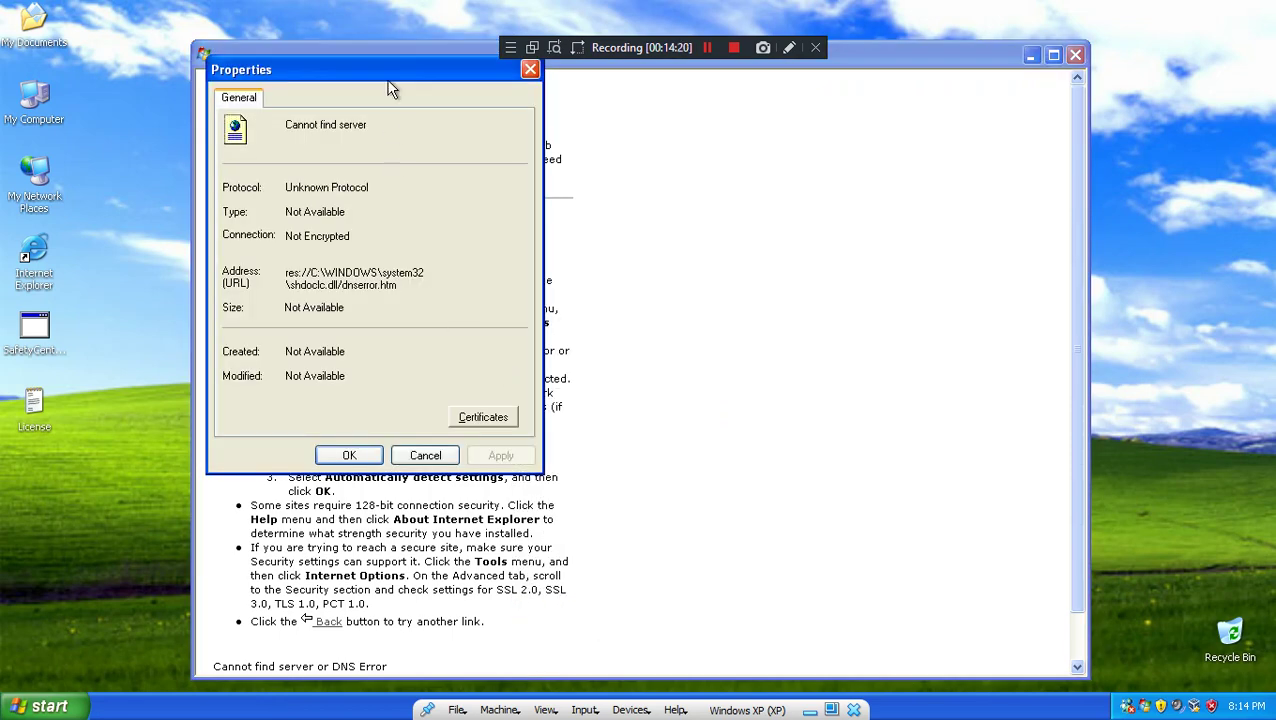
{"action": "key", "text": "Escape"}
{"action": "right_click", "coordinate": [840, 246]}
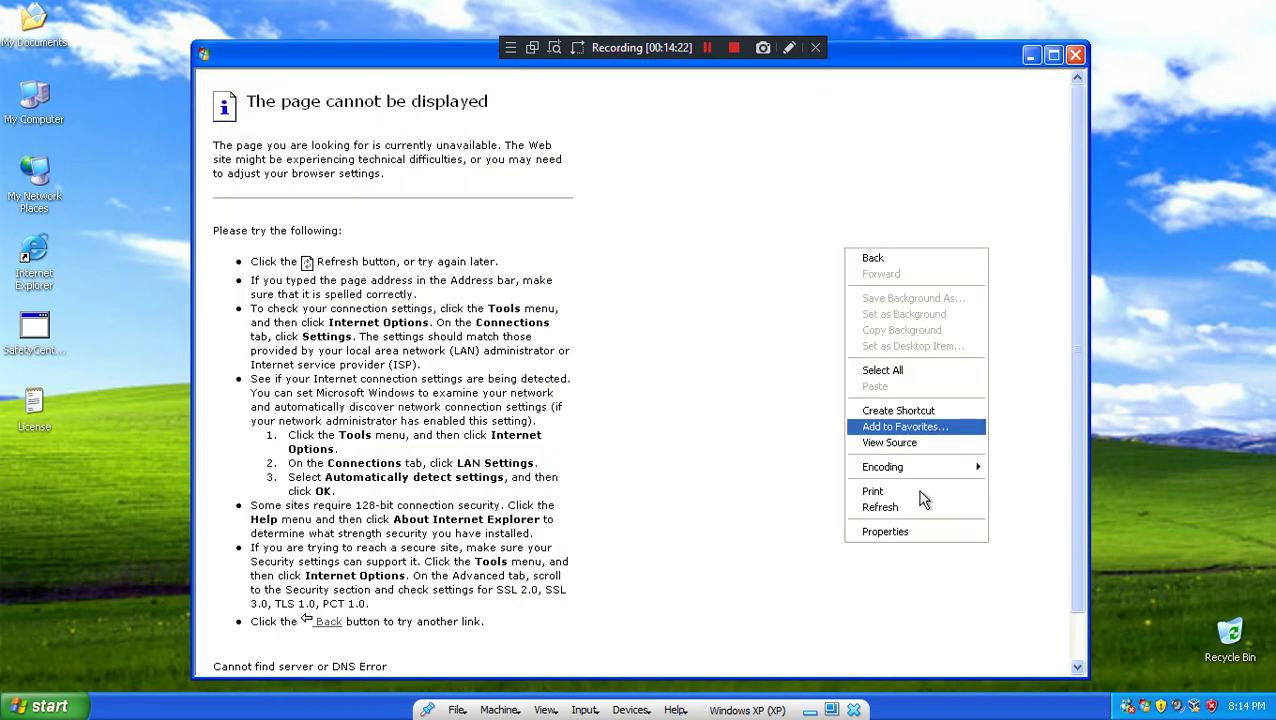
{"action": "left_click", "coordinate": [905, 533]}
{"action": "left_click", "coordinate": [427, 457]}
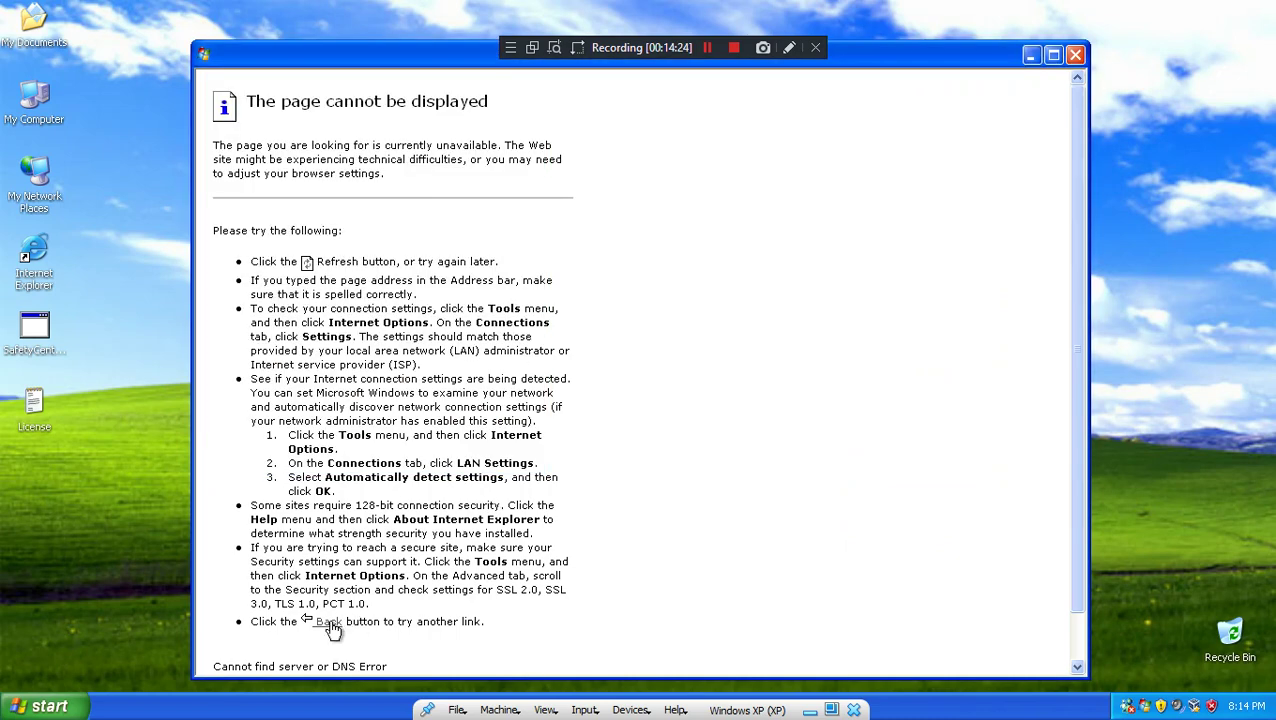
{"action": "right_click", "coordinate": [331, 624]}
{"action": "left_click", "coordinate": [372, 610]}
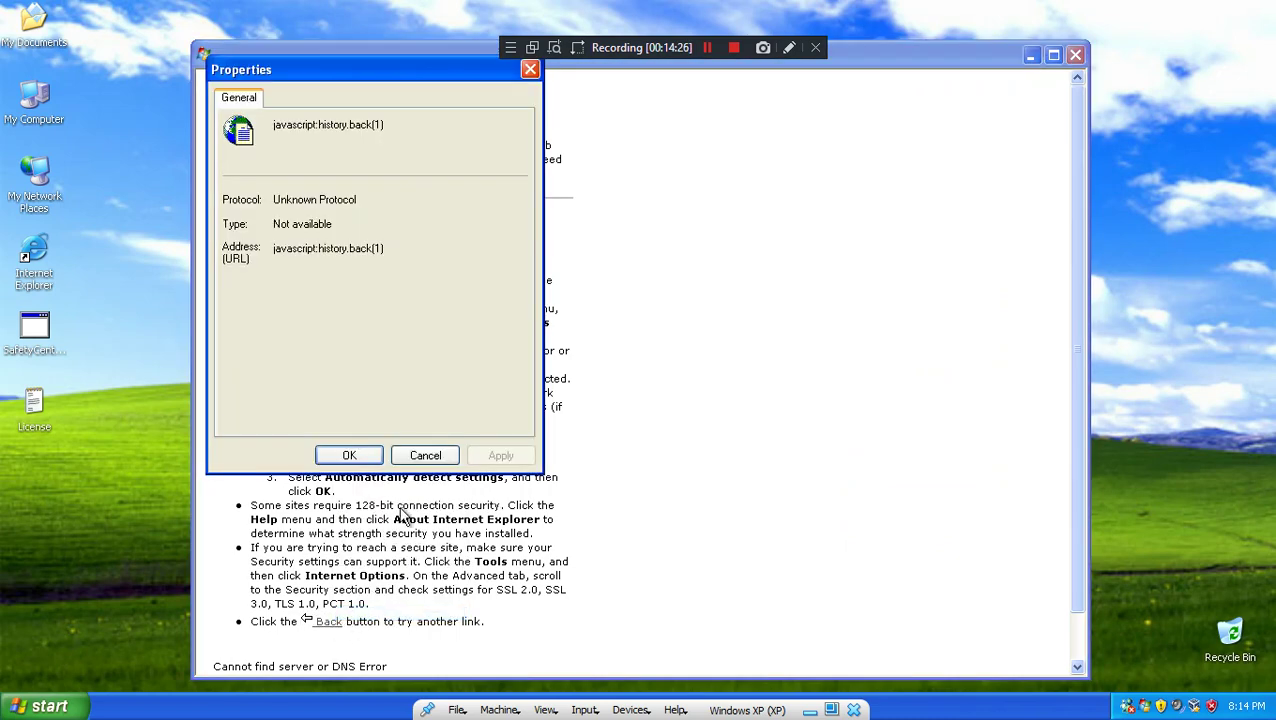
{"action": "left_click", "coordinate": [426, 453]}
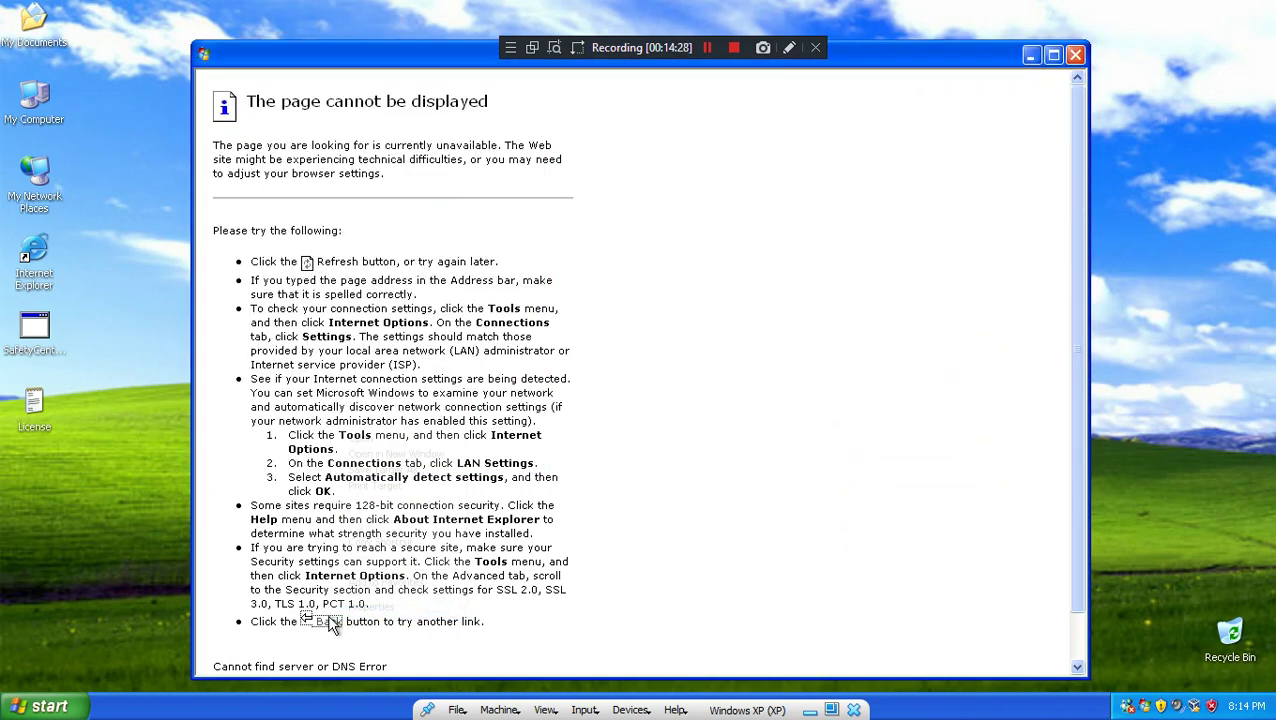
Step: Copy the Back link's address, open and cancel Run, then close the error page
{"action": "right_click", "coordinate": [331, 622]}
{"action": "left_click", "coordinate": [405, 541]}
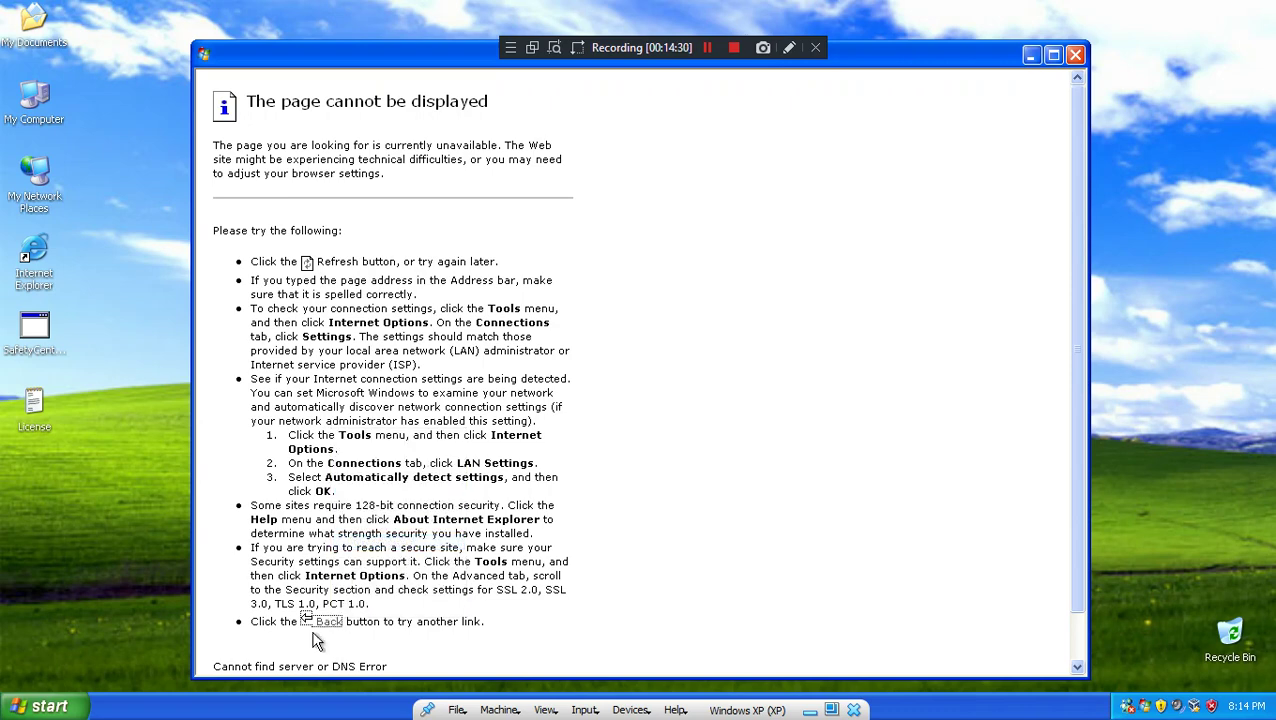
{"action": "key", "text": "super+r"}
{"action": "right_click", "coordinate": [166, 598]}
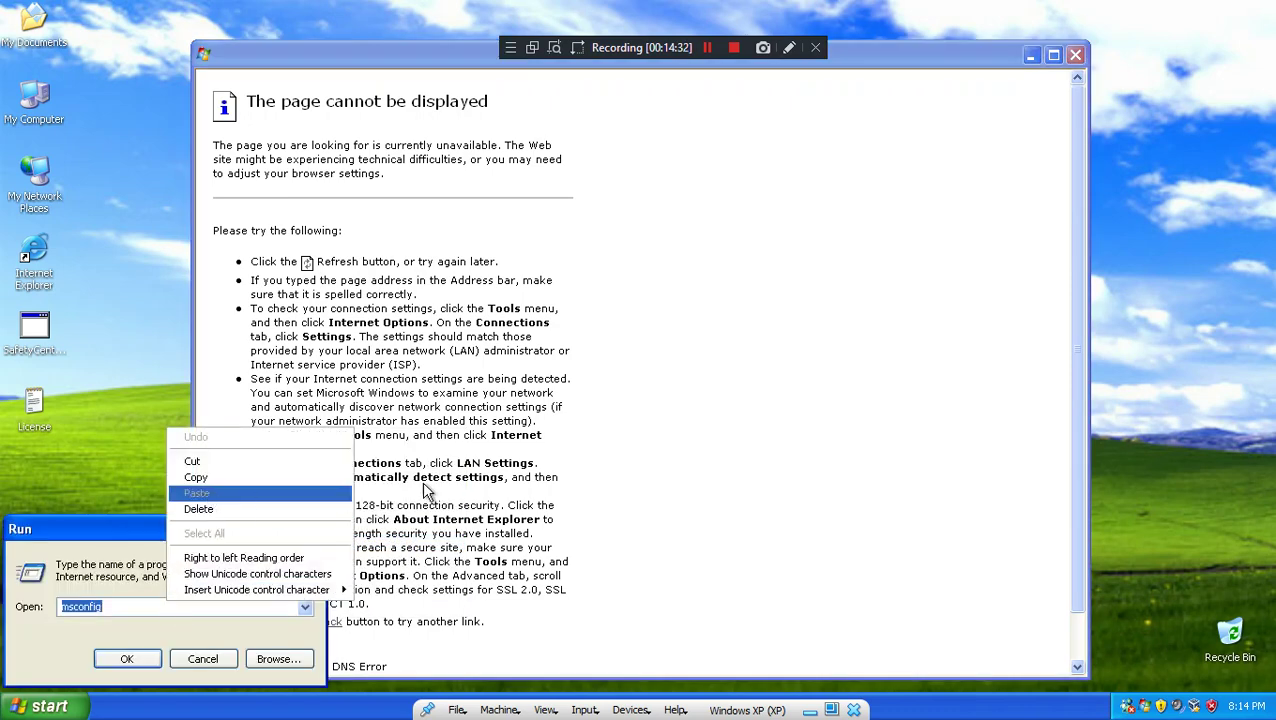
{"action": "left_click", "coordinate": [195, 652]}
{"action": "left_click", "coordinate": [202, 658]}
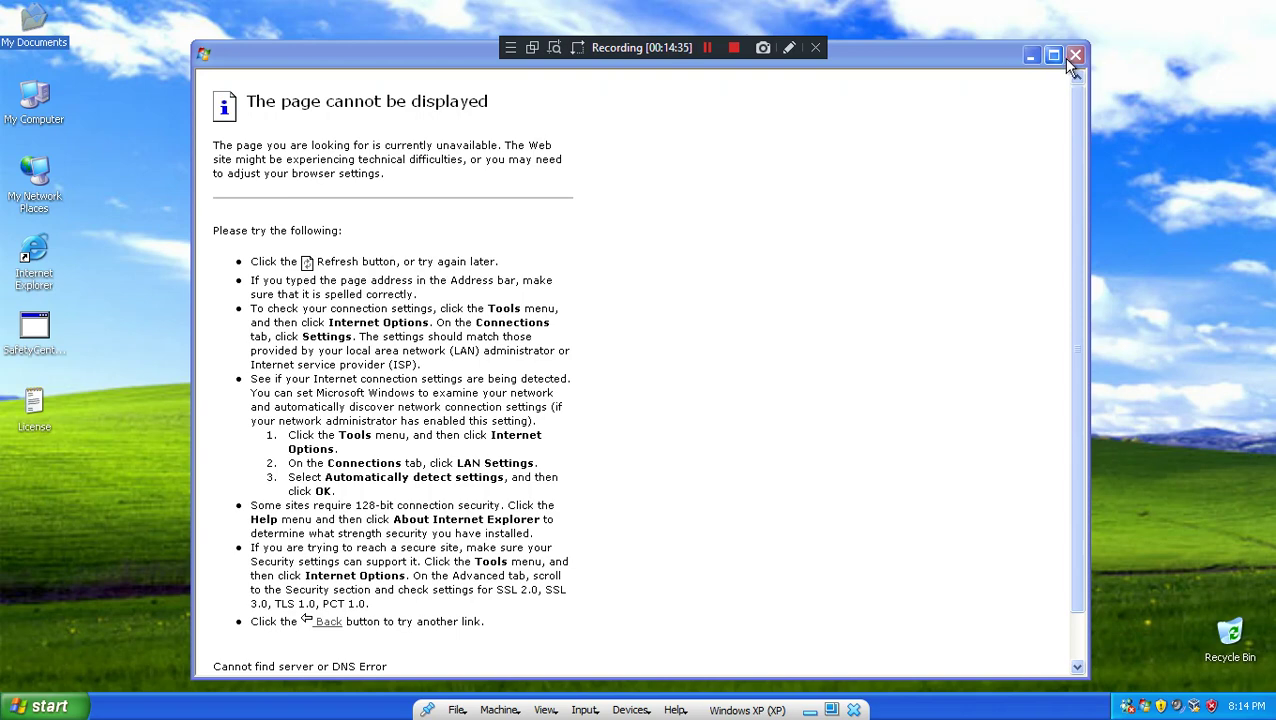
{"action": "left_click", "coordinate": [1073, 56]}
Step: Browse to trixiebooru.org, then search 'tik tok' and open the TikTok result, which gets blocked
{"action": "left_click", "coordinate": [45, 706]}
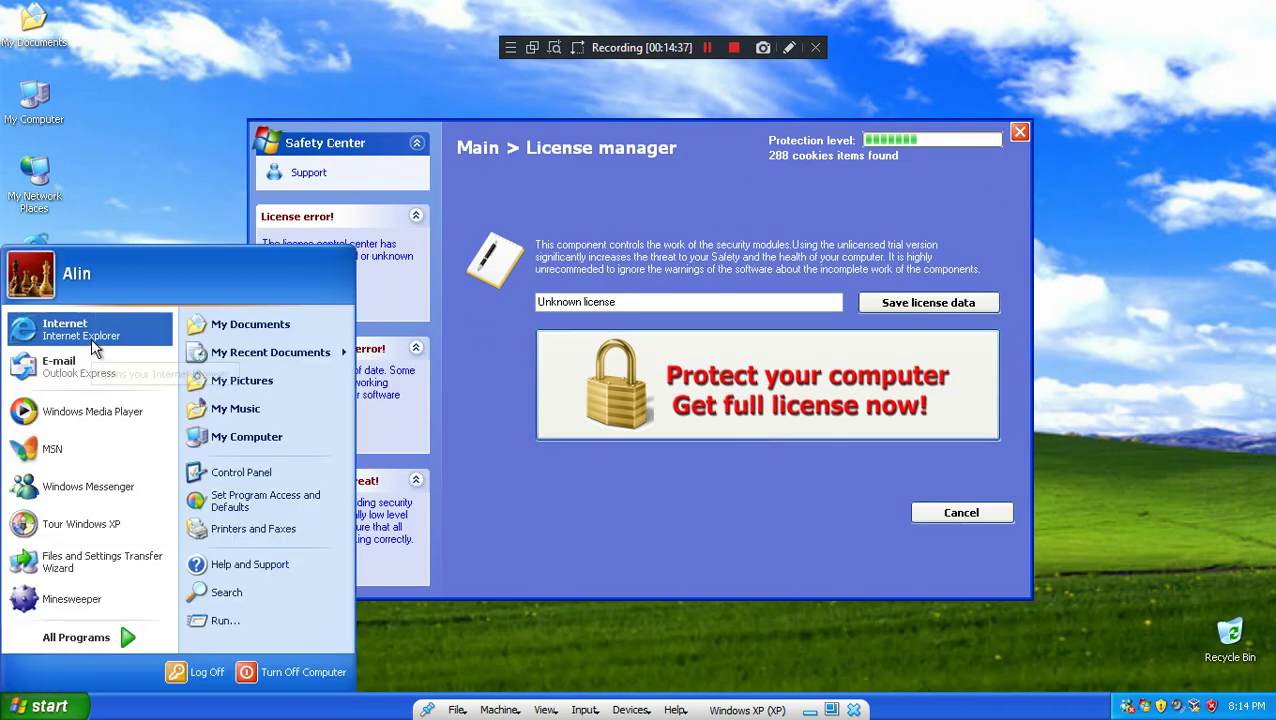
{"action": "left_click", "coordinate": [95, 346]}
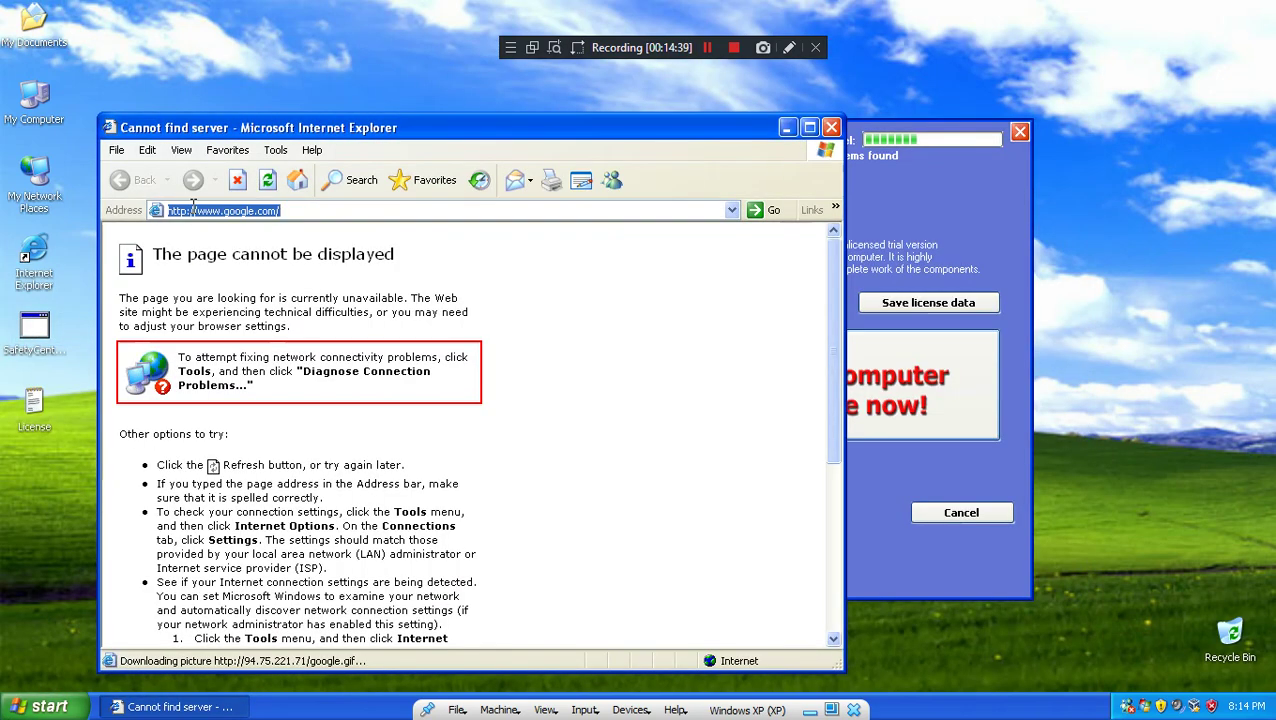
{"action": "type", "text": "trixi"}
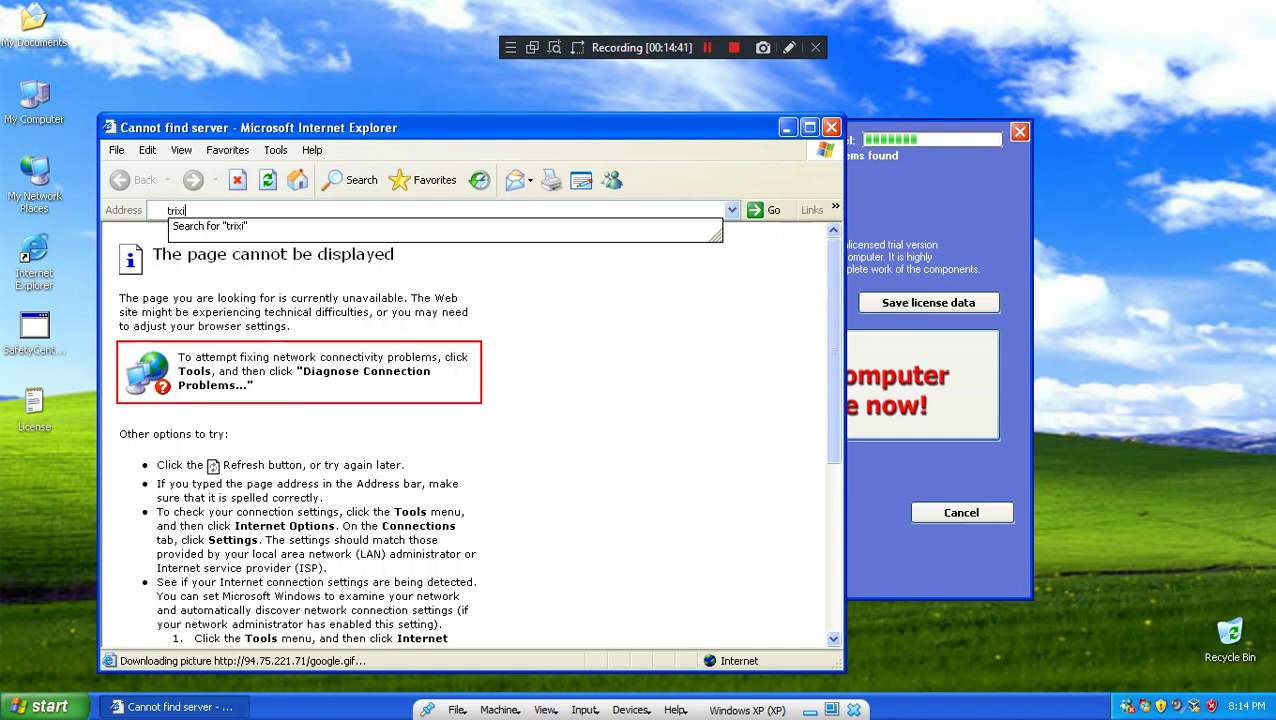
{"action": "type", "text": "ebooru.org"}
{"action": "key", "text": "Return"}
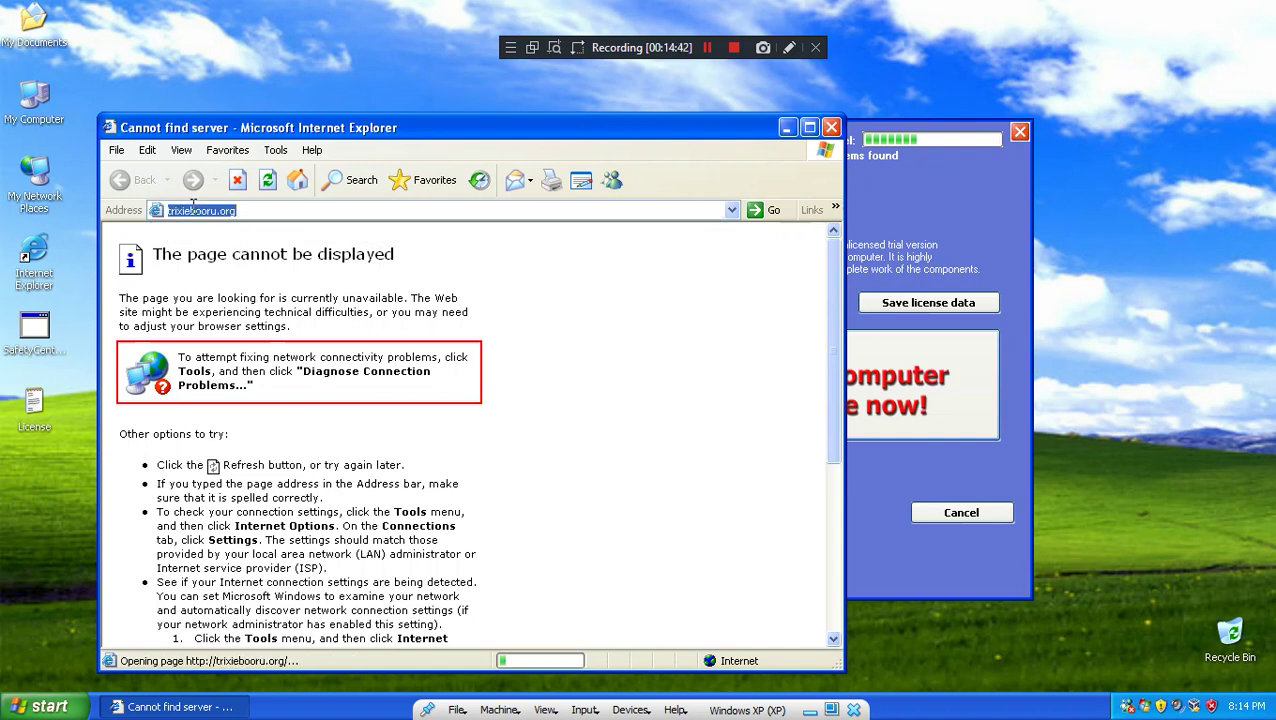
{"action": "left_click", "coordinate": [196, 206]}
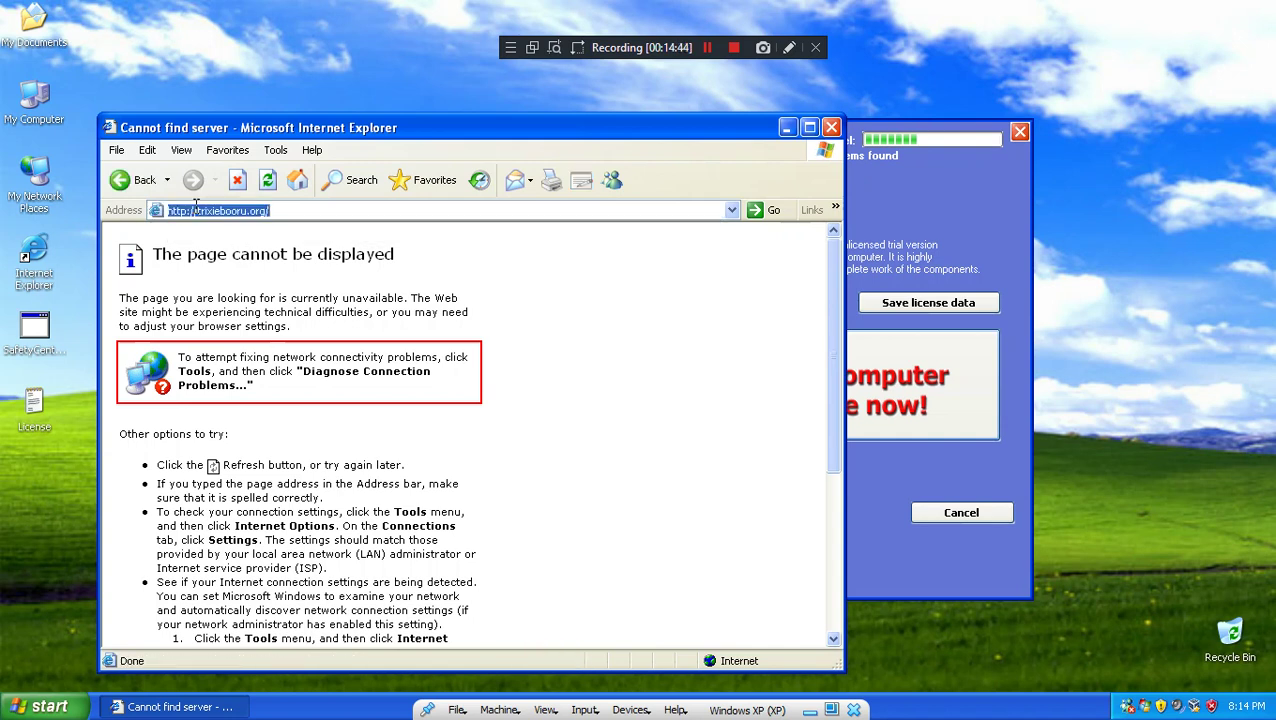
{"action": "type", "text": "tik"}
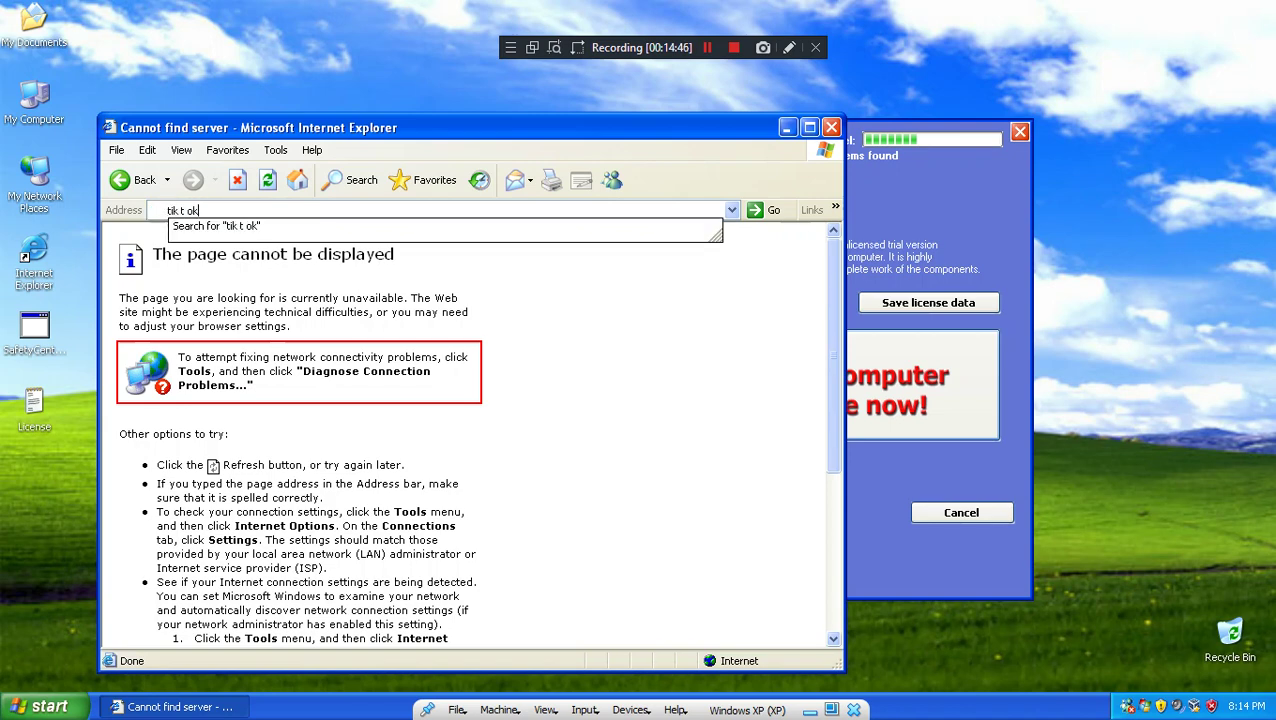
{"action": "type", "text": " tok"}
{"action": "key", "text": "Return"}
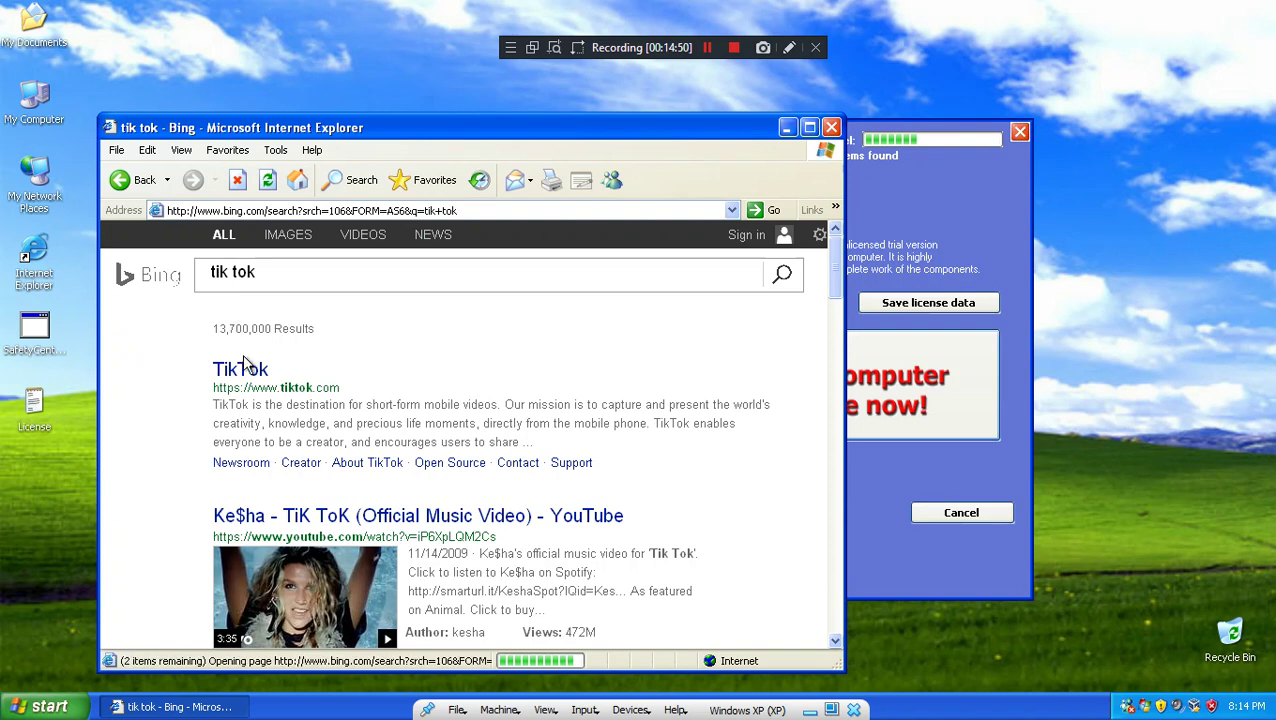
{"action": "left_click", "coordinate": [246, 369]}
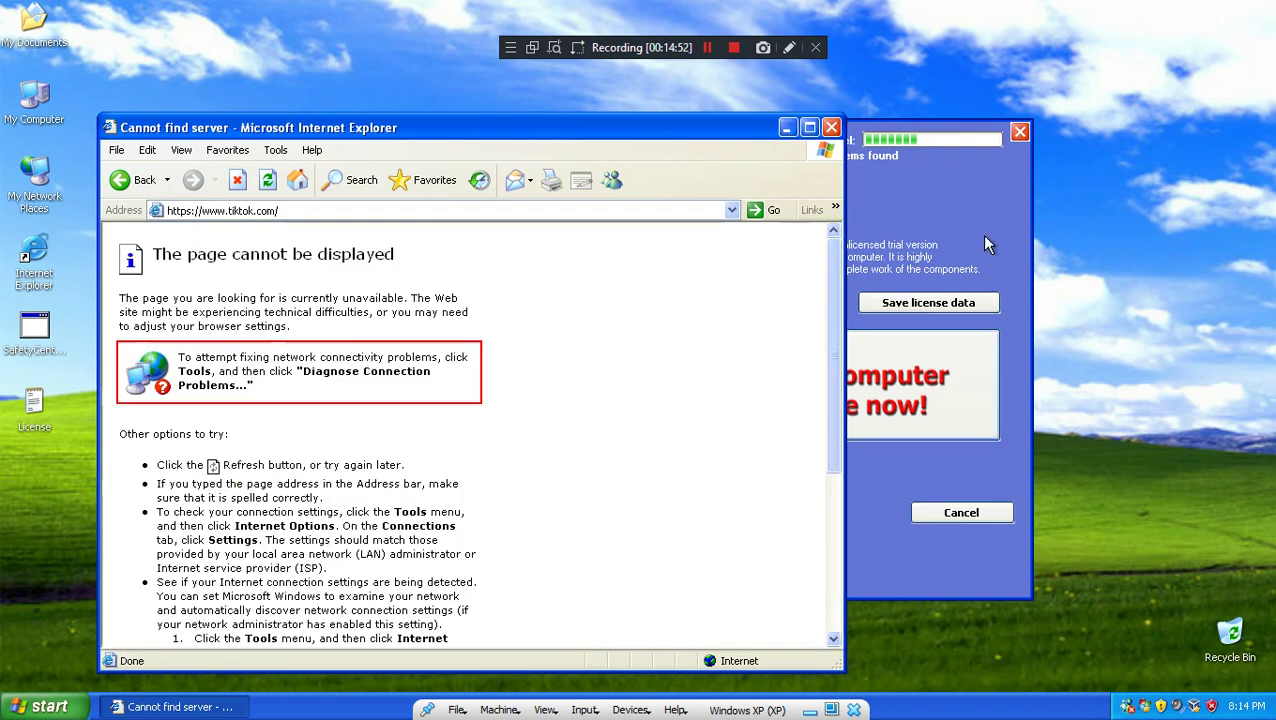
Step: Close the blocked error page, then launch and close Windows Messenger
{"action": "left_click", "coordinate": [985, 245]}
{"action": "left_click", "coordinate": [230, 245]}
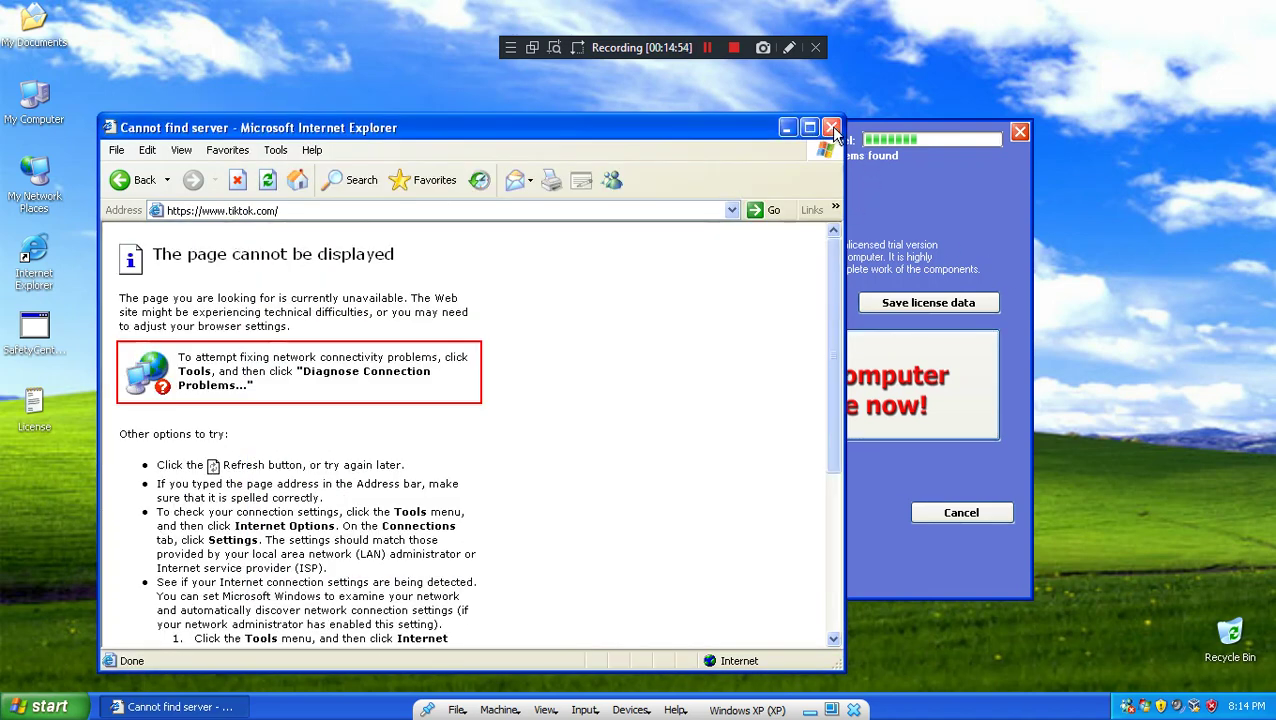
{"action": "left_click", "coordinate": [832, 128]}
{"action": "left_click", "coordinate": [45, 706]}
{"action": "left_click", "coordinate": [120, 482]}
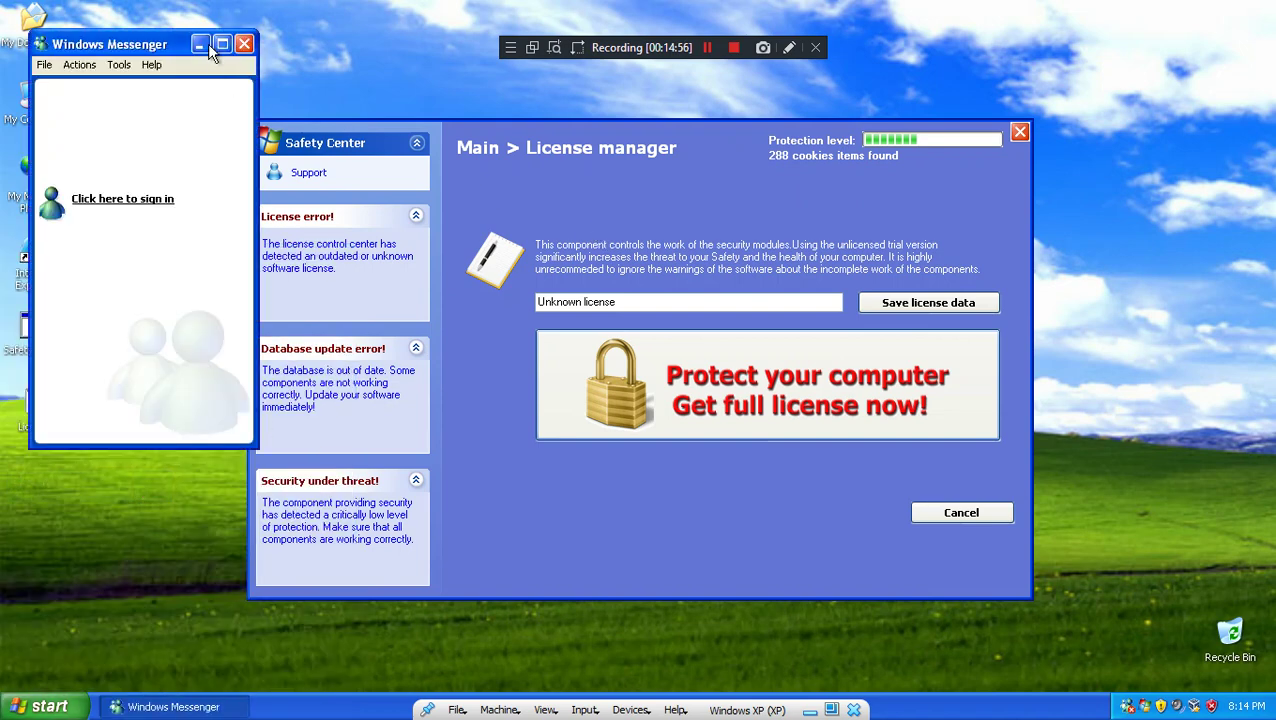
{"action": "left_click", "coordinate": [244, 44]}
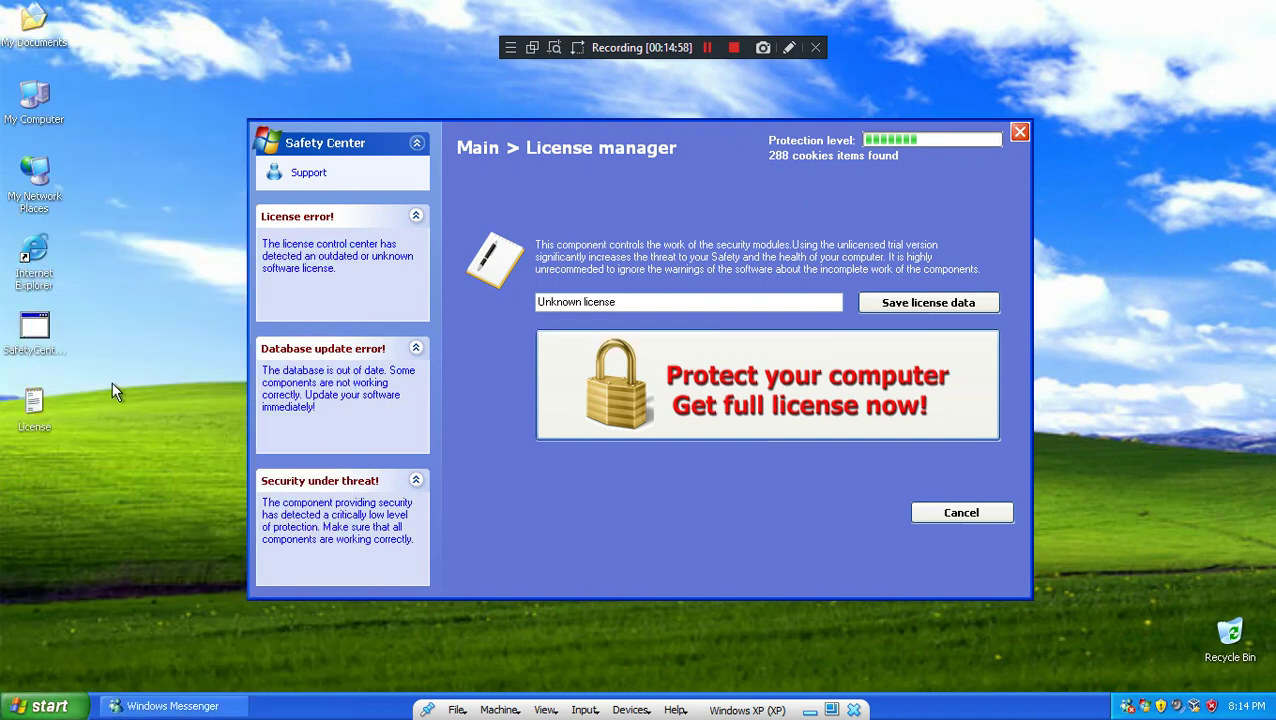
Step: Try the license offer and Support, dismiss license errors, and close error windows until Select application shows
{"action": "key", "text": "super"}
{"action": "left_click", "coordinate": [573, 375]}
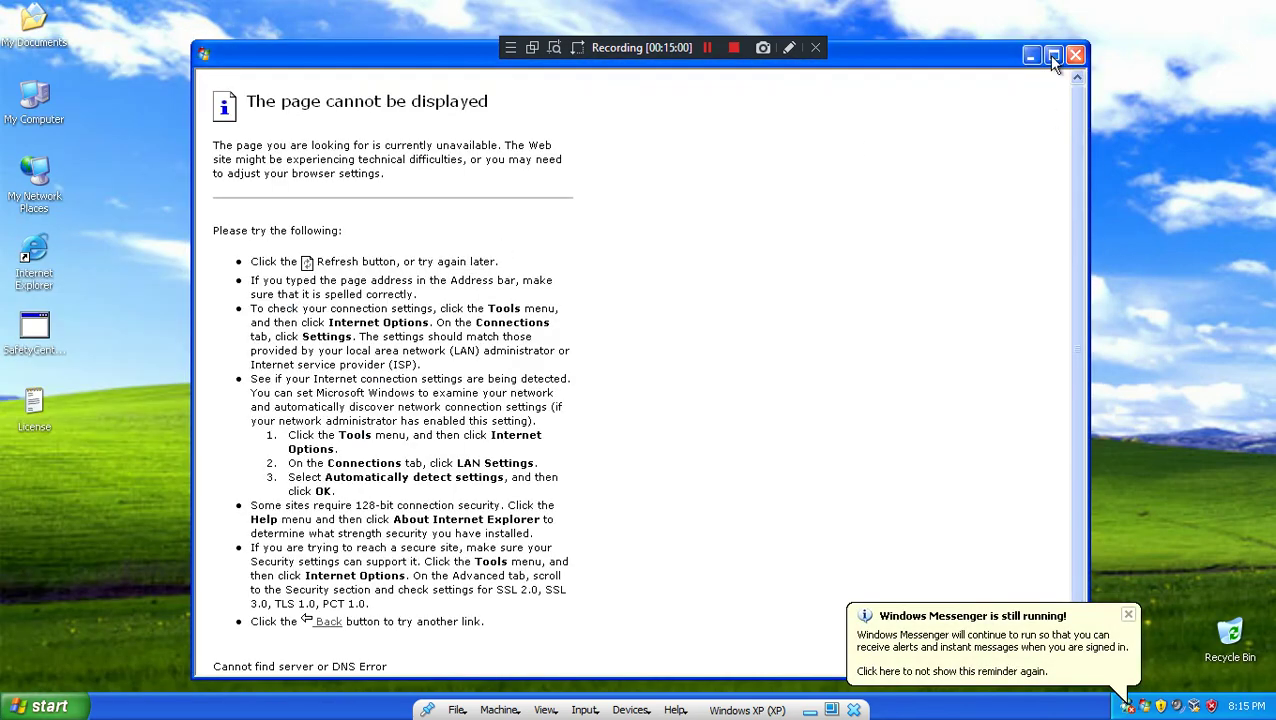
{"action": "left_click", "coordinate": [1084, 54]}
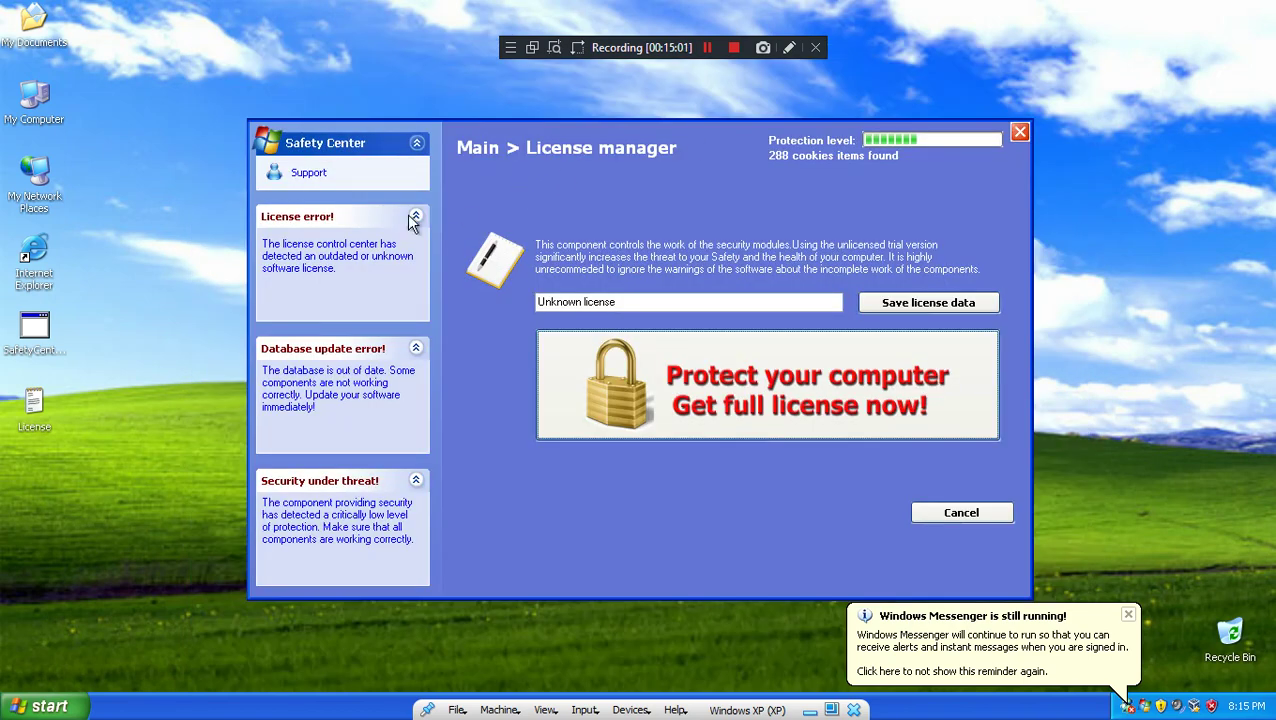
{"action": "left_click", "coordinate": [306, 176]}
{"action": "left_click", "coordinate": [705, 415]}
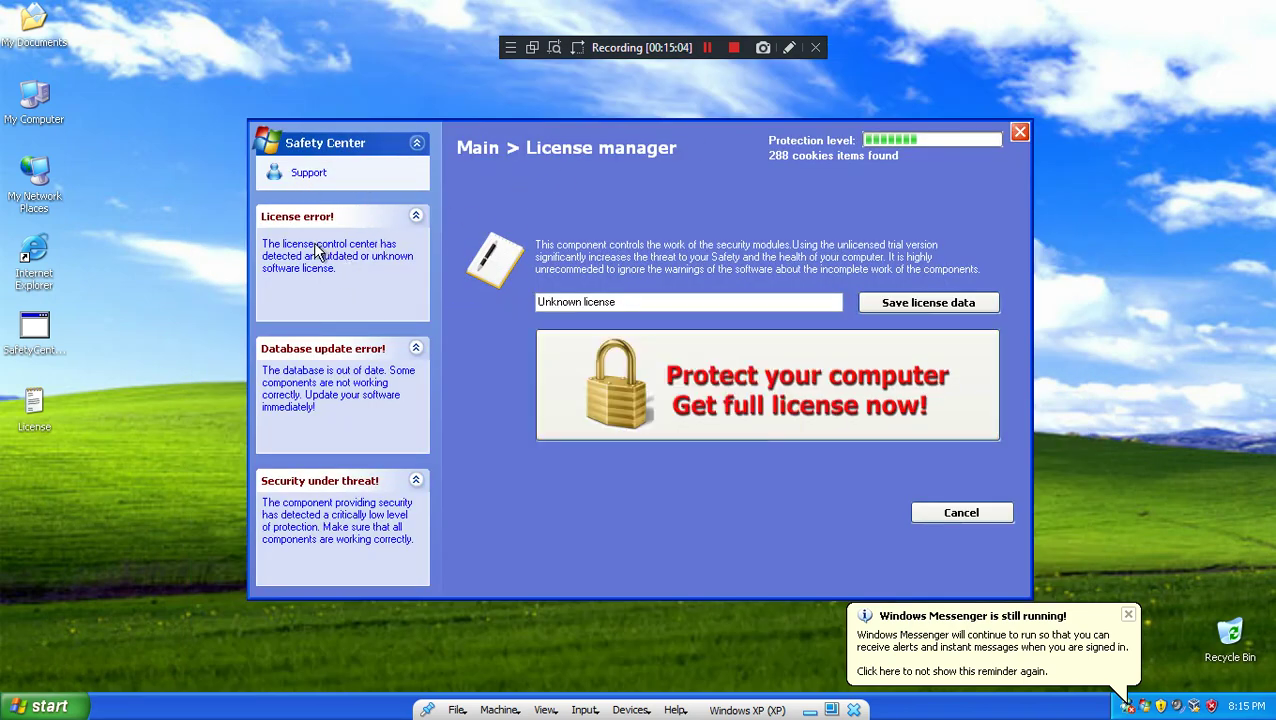
{"action": "left_click", "coordinate": [309, 178]}
{"action": "left_click", "coordinate": [652, 420]}
{"action": "left_click", "coordinate": [961, 513]}
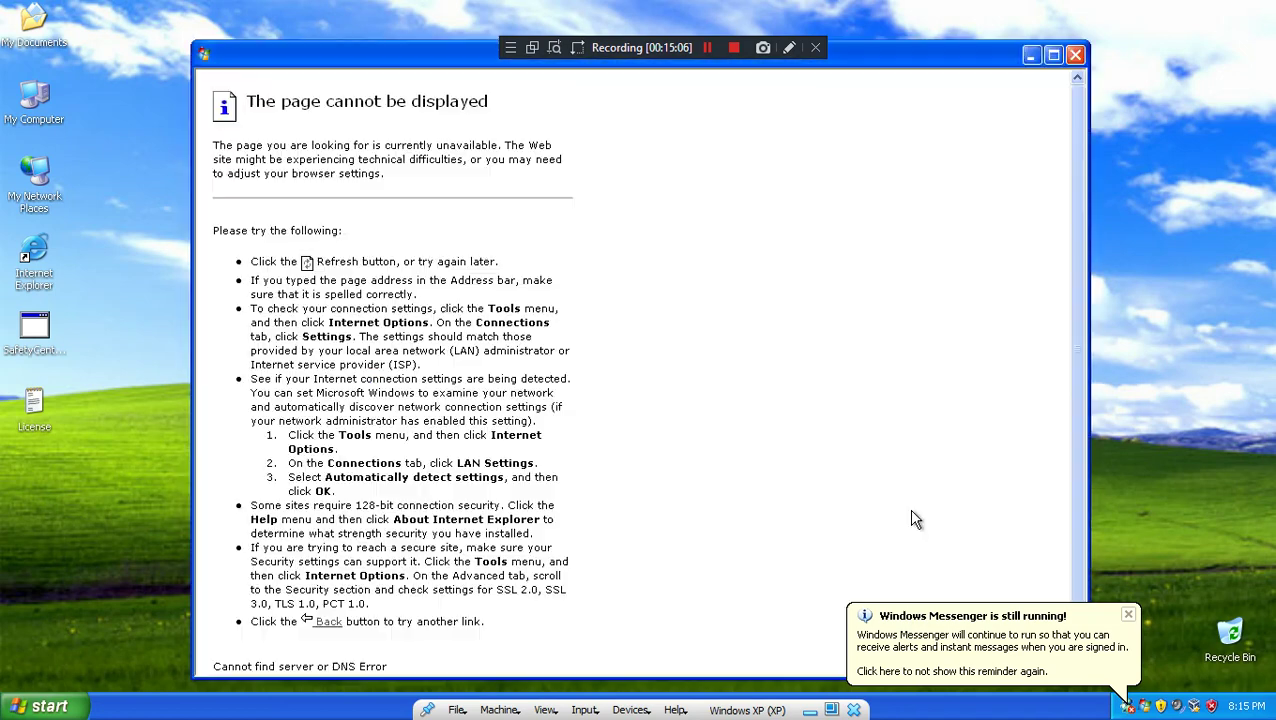
{"action": "left_click", "coordinate": [1075, 54]}
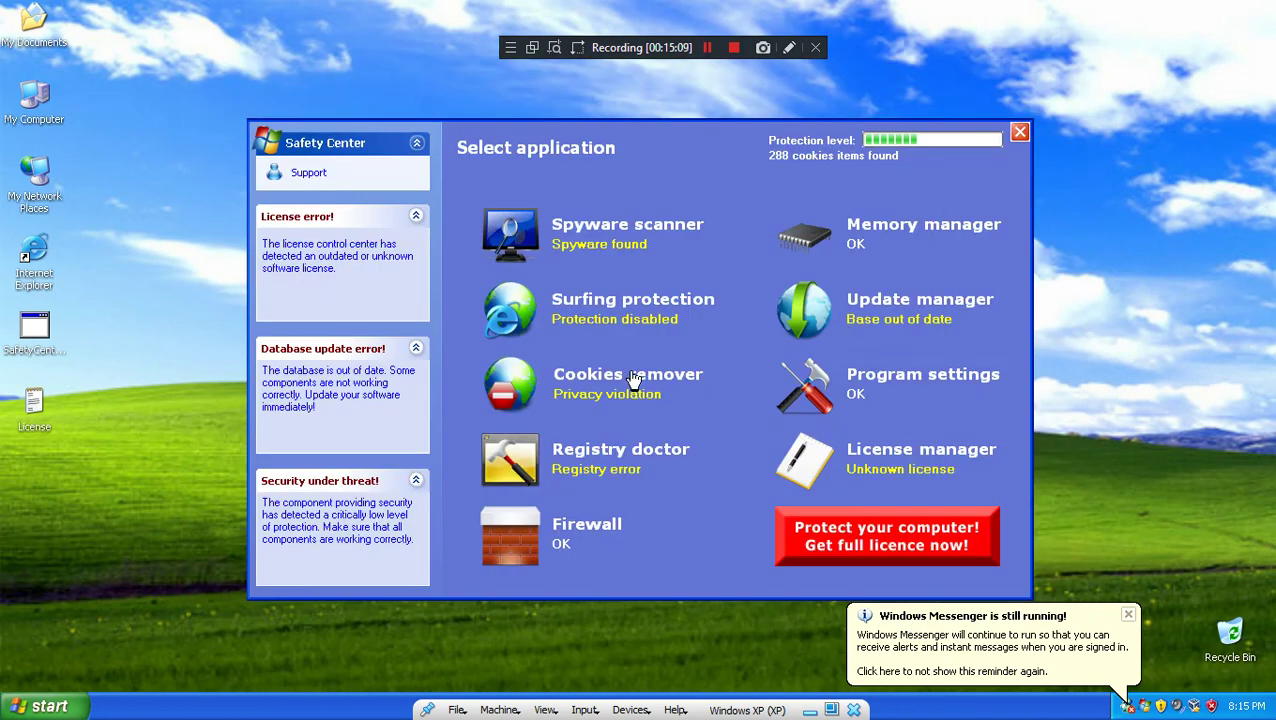
Step: Start a surfing protection scan, then cancel back to the component overview
{"action": "left_click", "coordinate": [614, 302]}
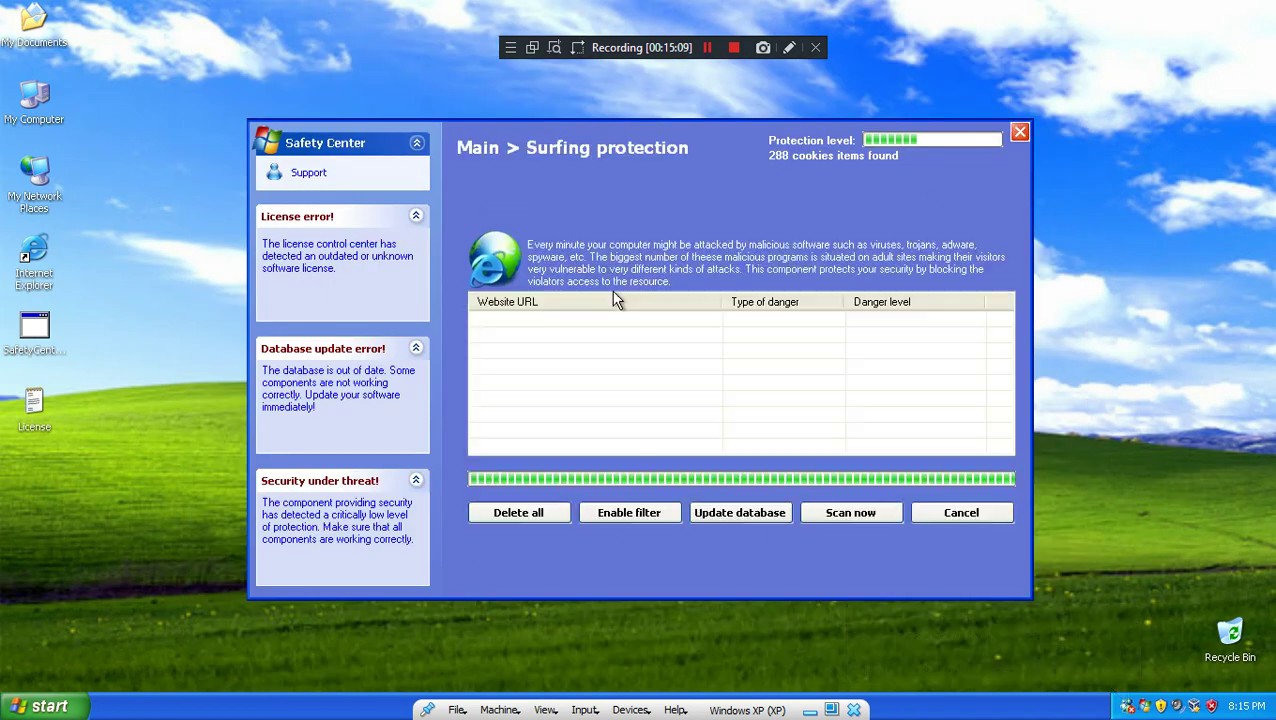
{"action": "left_click", "coordinate": [828, 509]}
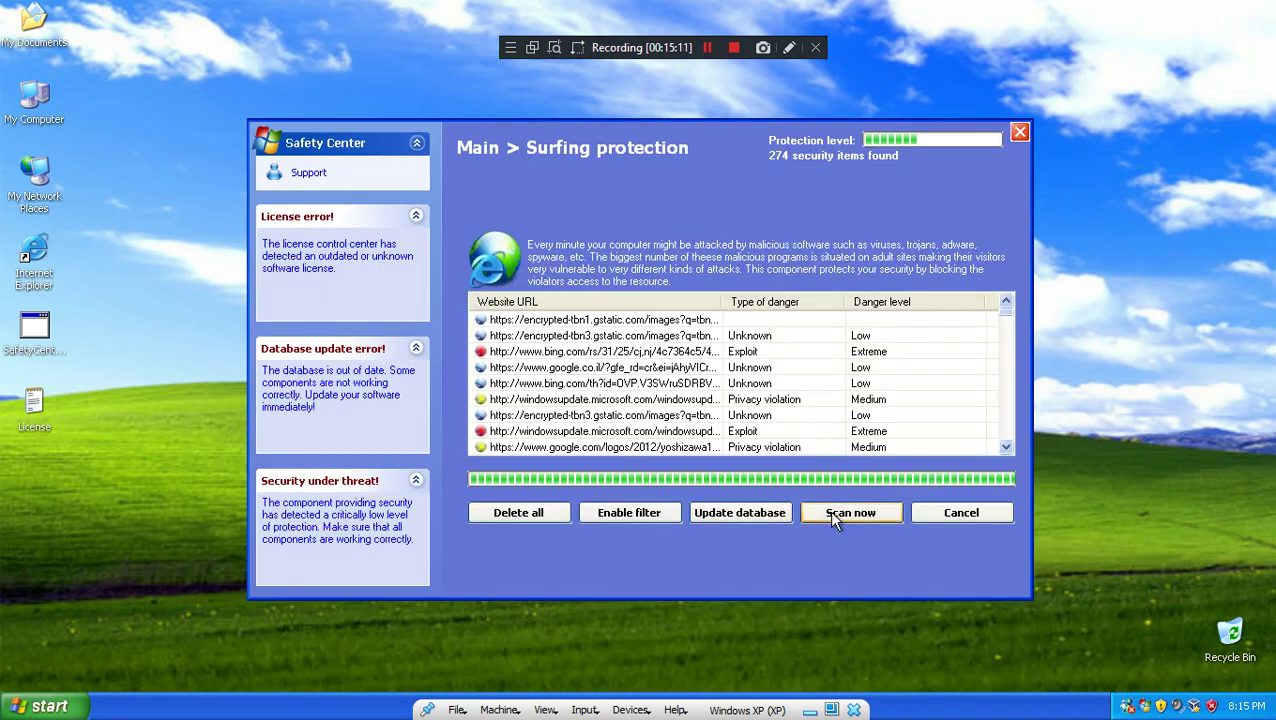
{"action": "left_click", "coordinate": [955, 516]}
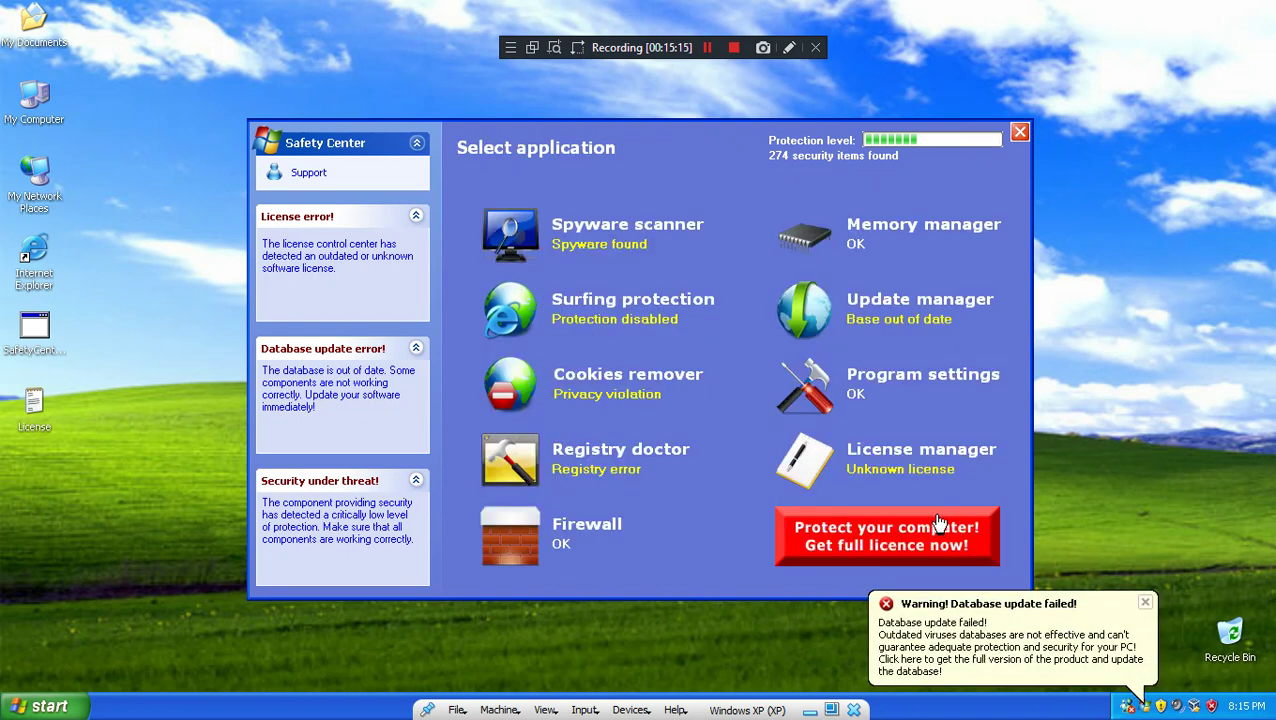
Step: Run a full spyware scan and choose to stop and remove the detected spambot
{"action": "left_click", "coordinate": [615, 229]}
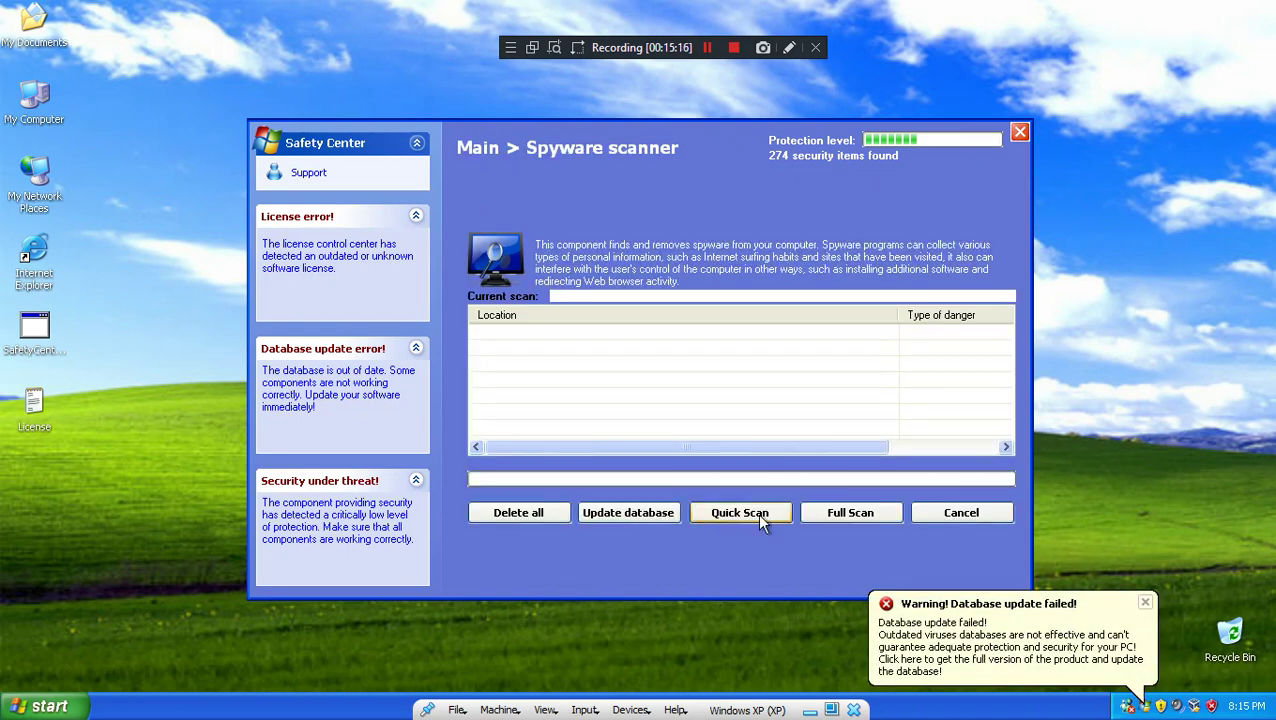
{"action": "left_click", "coordinate": [864, 514]}
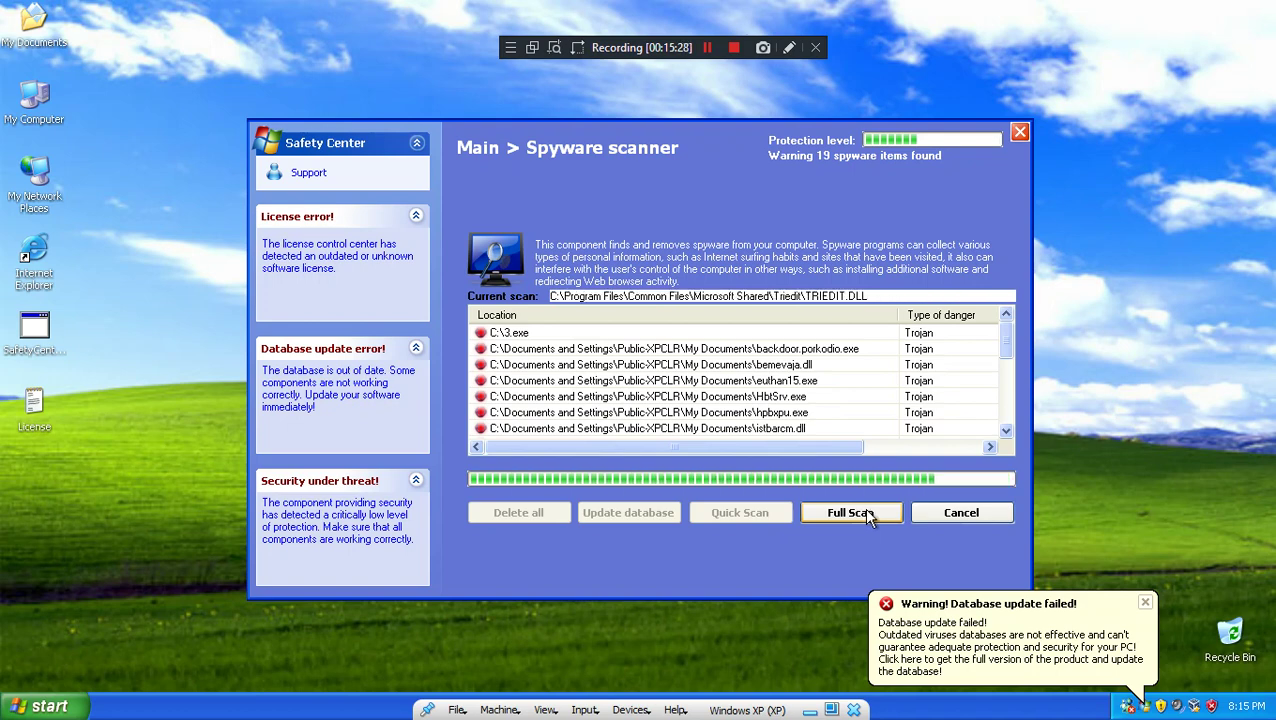
{"action": "left_click_drag", "start_coordinate": [1008, 347], "coordinate": [998, 426]}
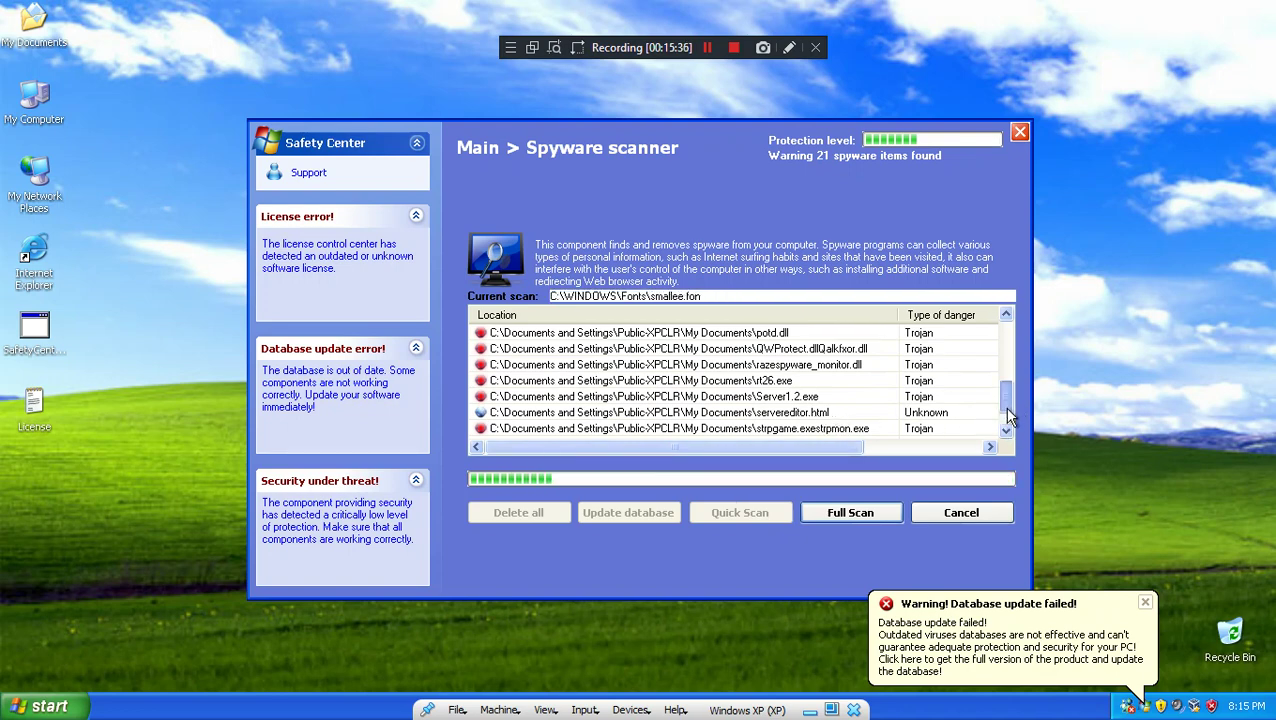
{"action": "scroll", "coordinate": [1004, 407], "scroll_direction": "down", "scroll_amount": 1}
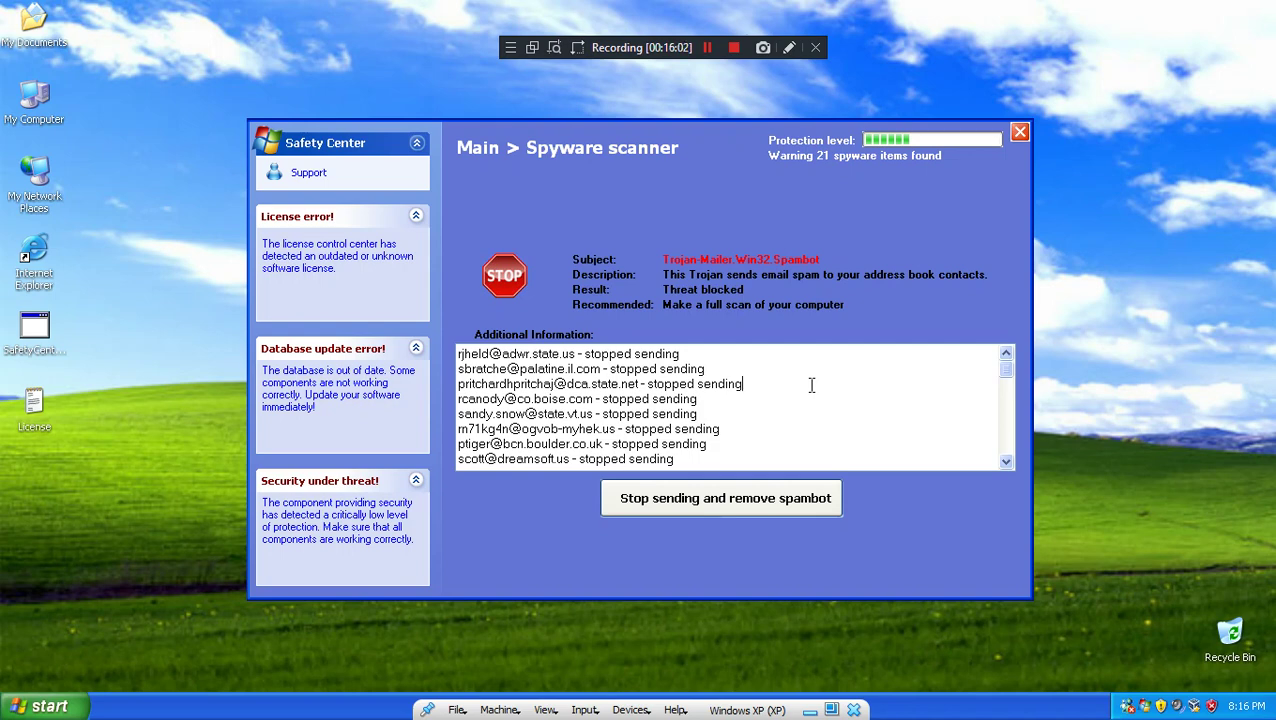
{"action": "left_click", "coordinate": [739, 490]}
Step: Dismiss the unknown license error and rerun the full spyware scan until 26 items are listed
{"action": "left_click", "coordinate": [627, 424]}
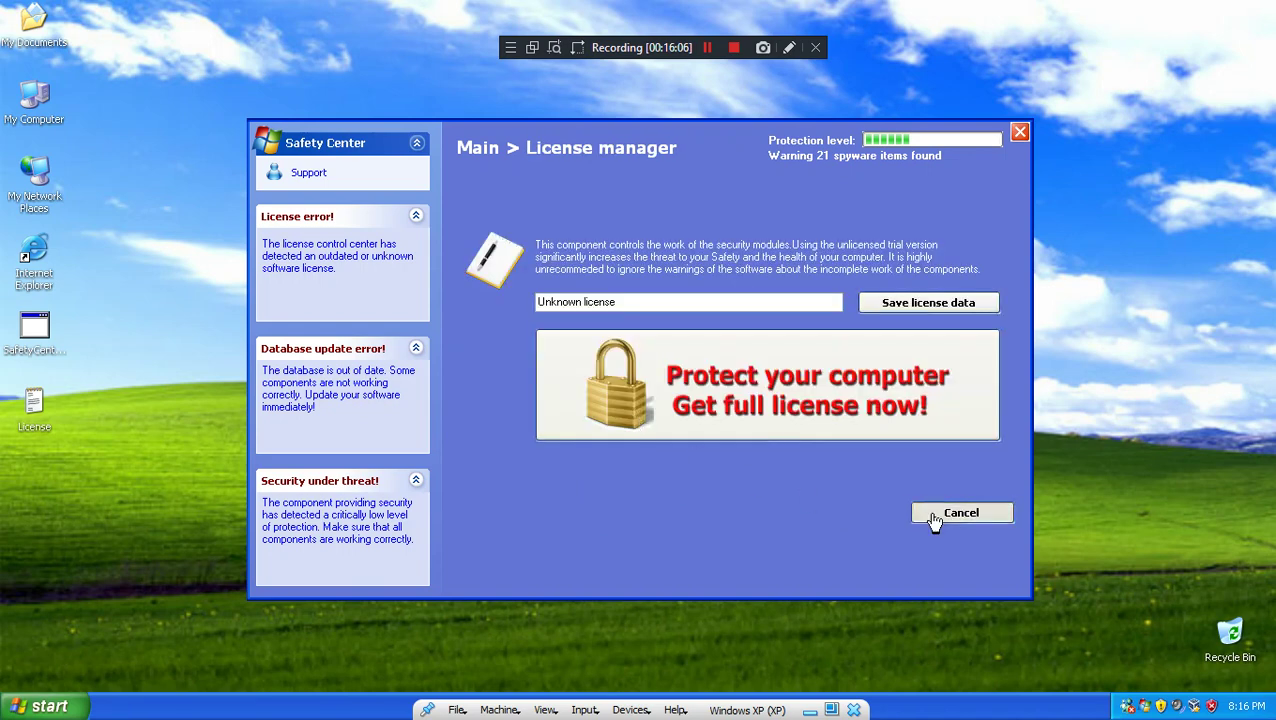
{"action": "left_click", "coordinate": [934, 516]}
{"action": "left_click", "coordinate": [624, 306]}
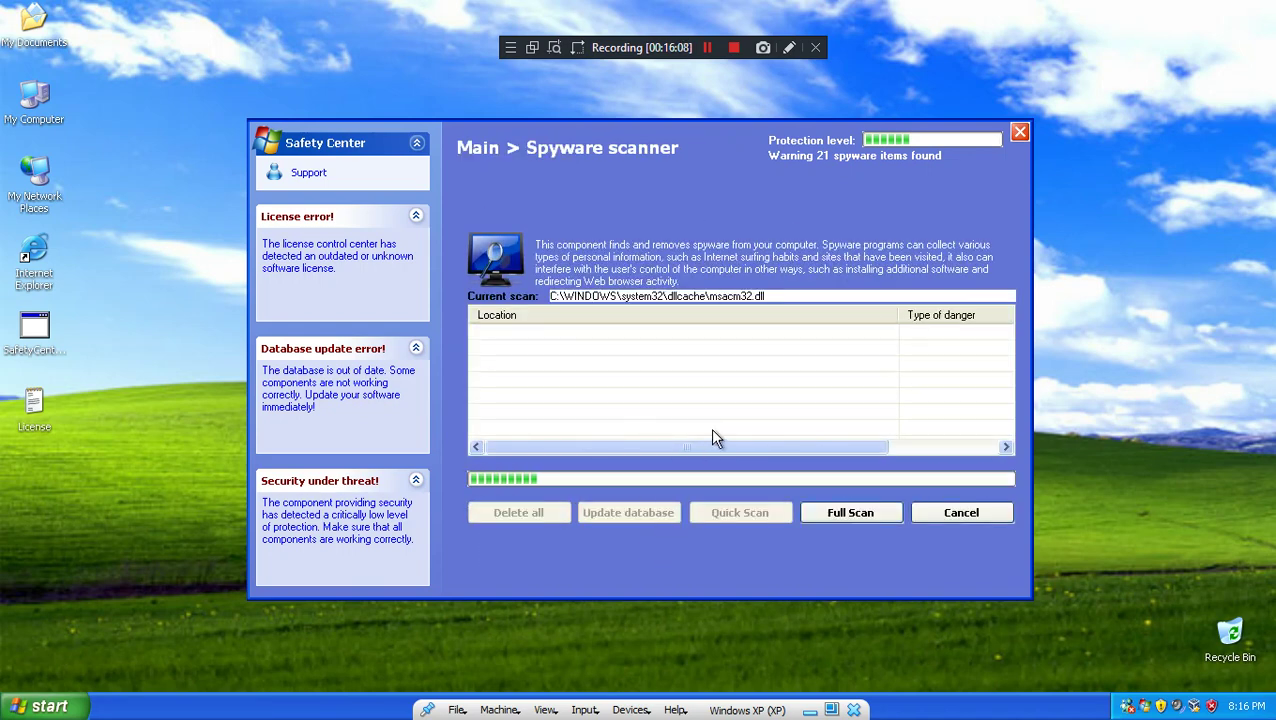
{"action": "left_click", "coordinate": [853, 512]}
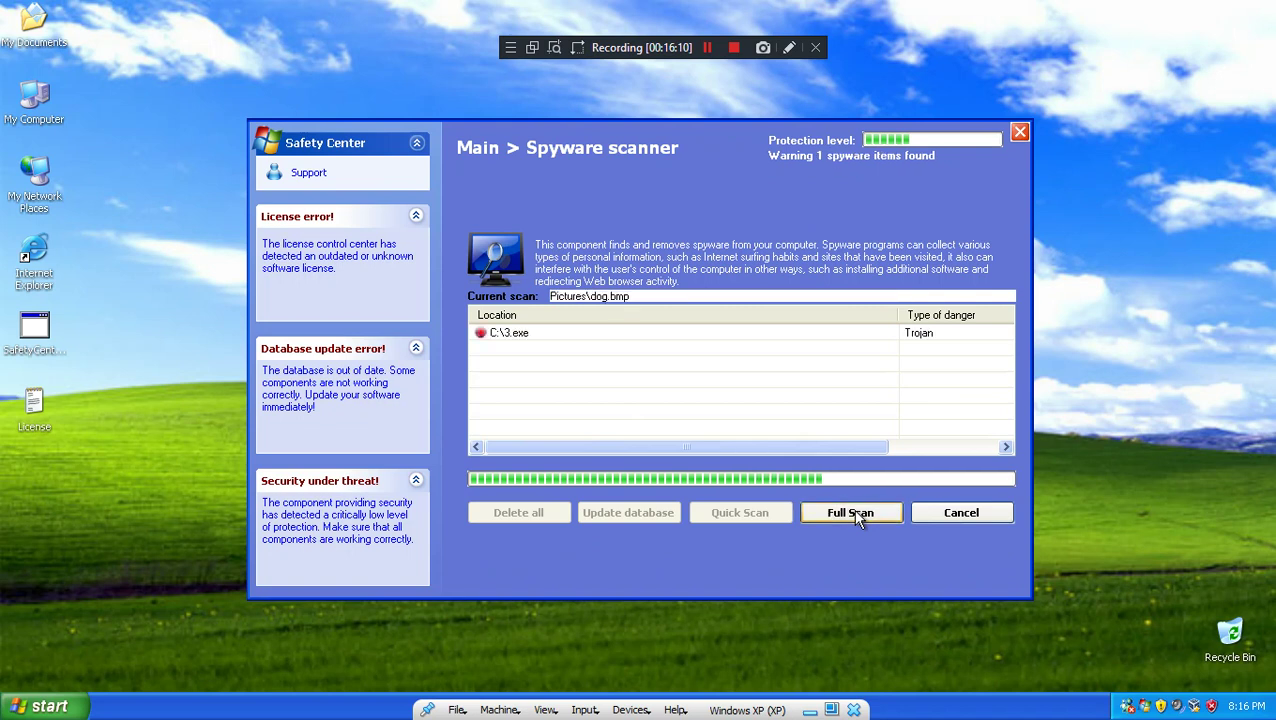
{"action": "left_click", "coordinate": [852, 512]}
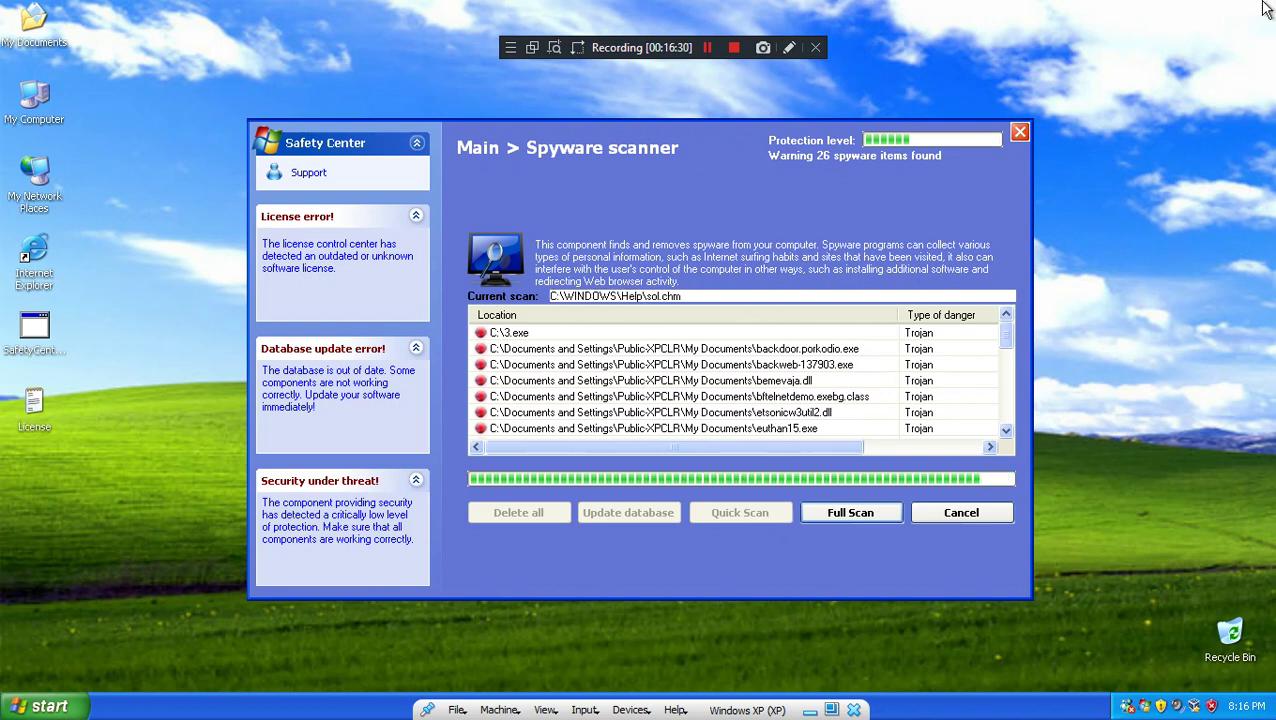
{"action": "scroll", "coordinate": [686, 493], "scroll_direction": "down", "scroll_amount": 5}
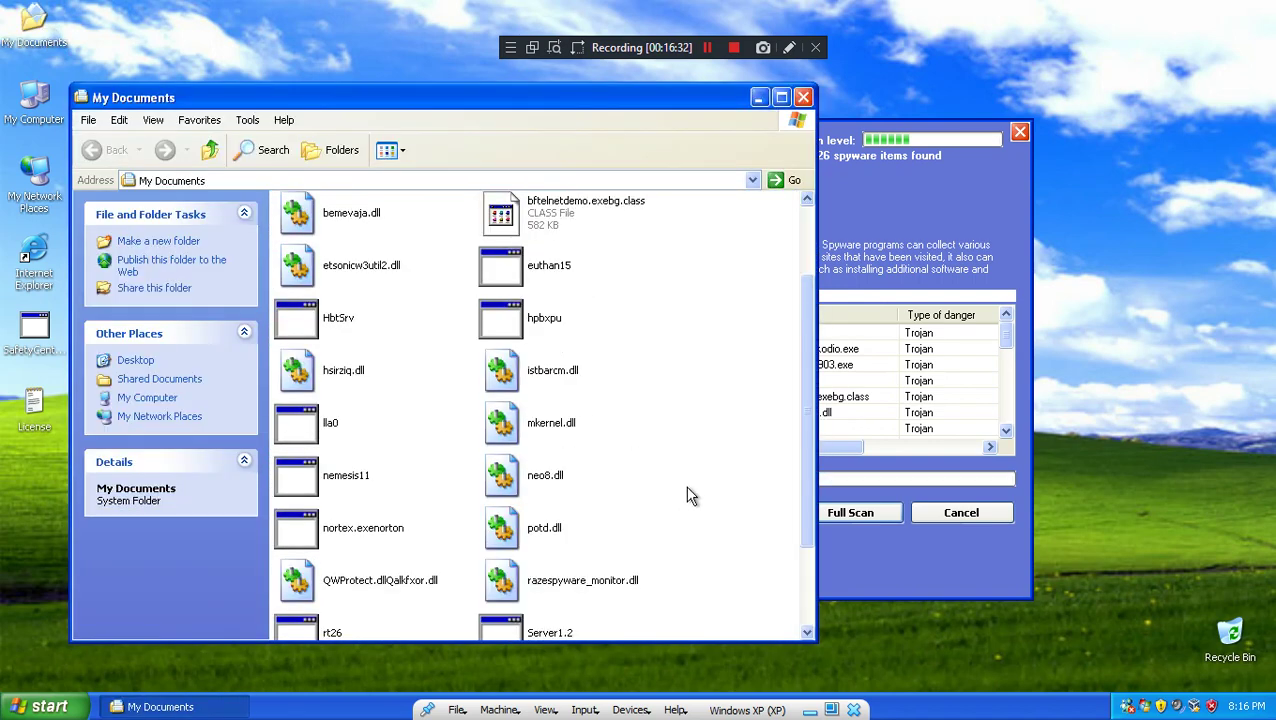
Step: View the garbled servereditor.html page in Internet Explorer, then close it
{"action": "double_click", "coordinate": [321, 565]}
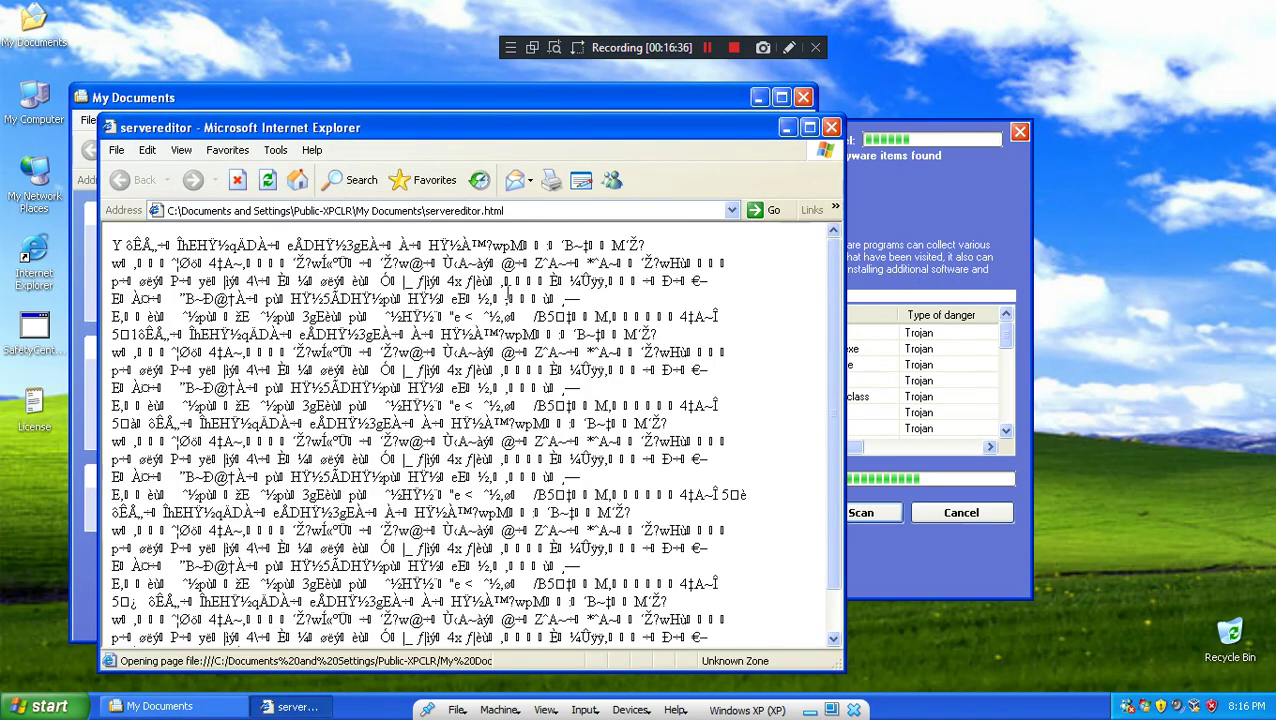
{"action": "scroll", "coordinate": [470, 430], "scroll_direction": "down", "scroll_amount": 3}
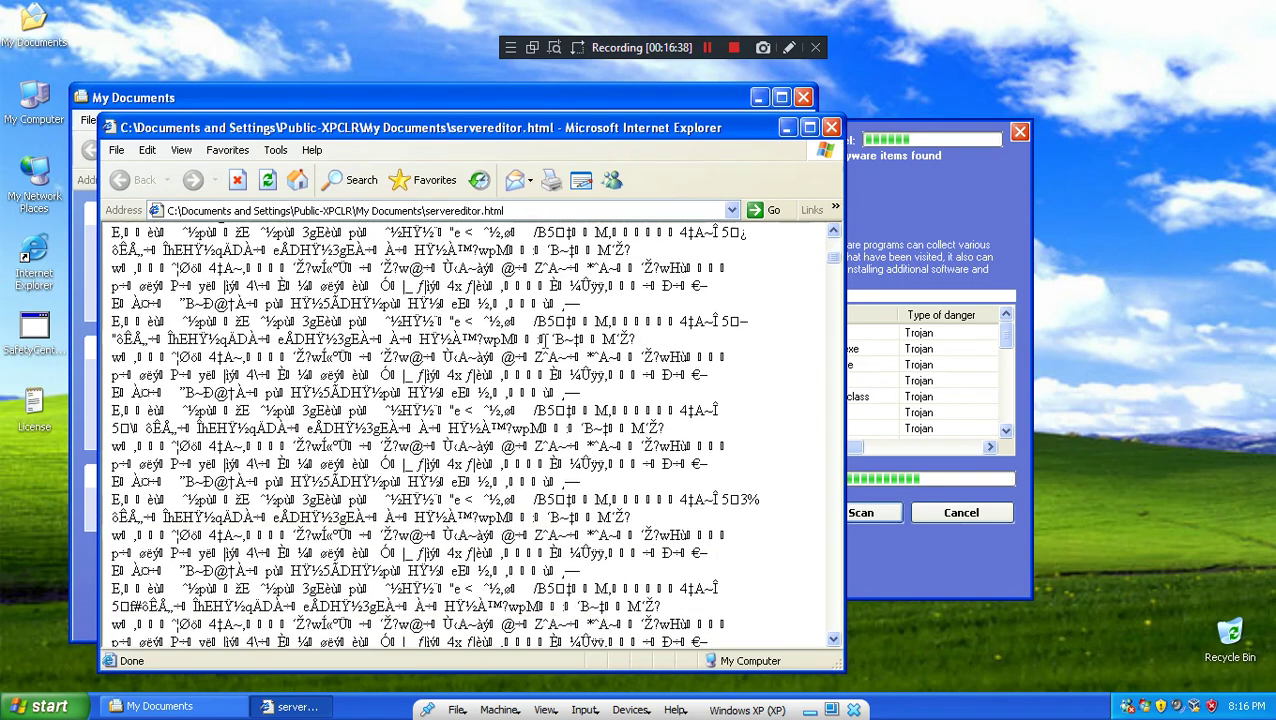
{"action": "left_click", "coordinate": [831, 130]}
Step: Run Server1.2 from the dropped Settings setup file and bring Safety Center to the front
{"action": "left_click", "coordinate": [726, 447]}
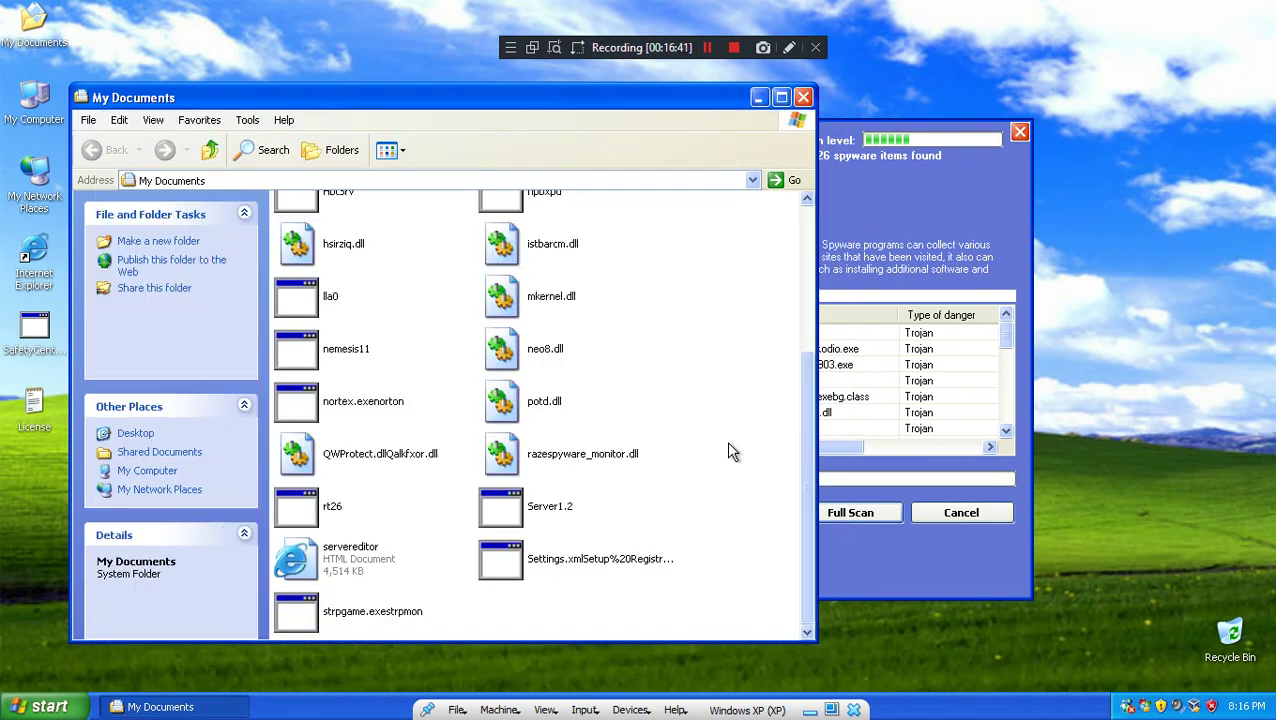
{"action": "double_click", "coordinate": [584, 560]}
{"action": "left_click", "coordinate": [545, 515]}
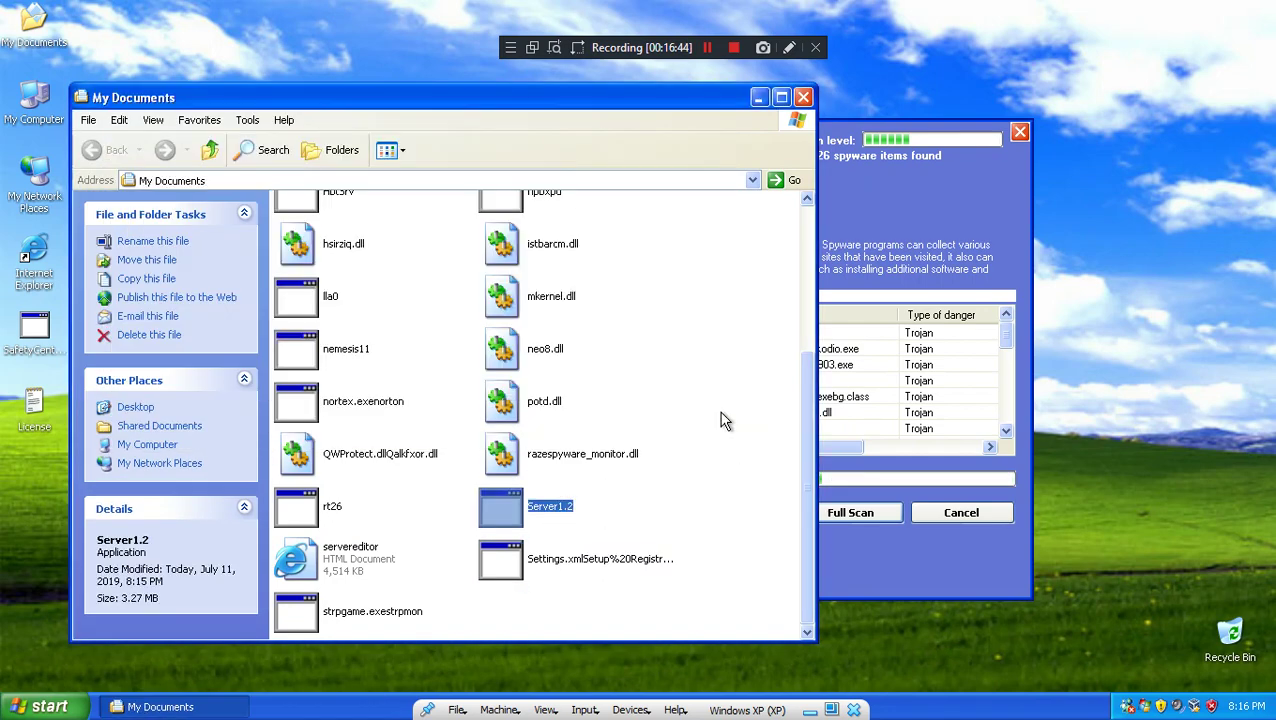
{"action": "left_click", "coordinate": [916, 245]}
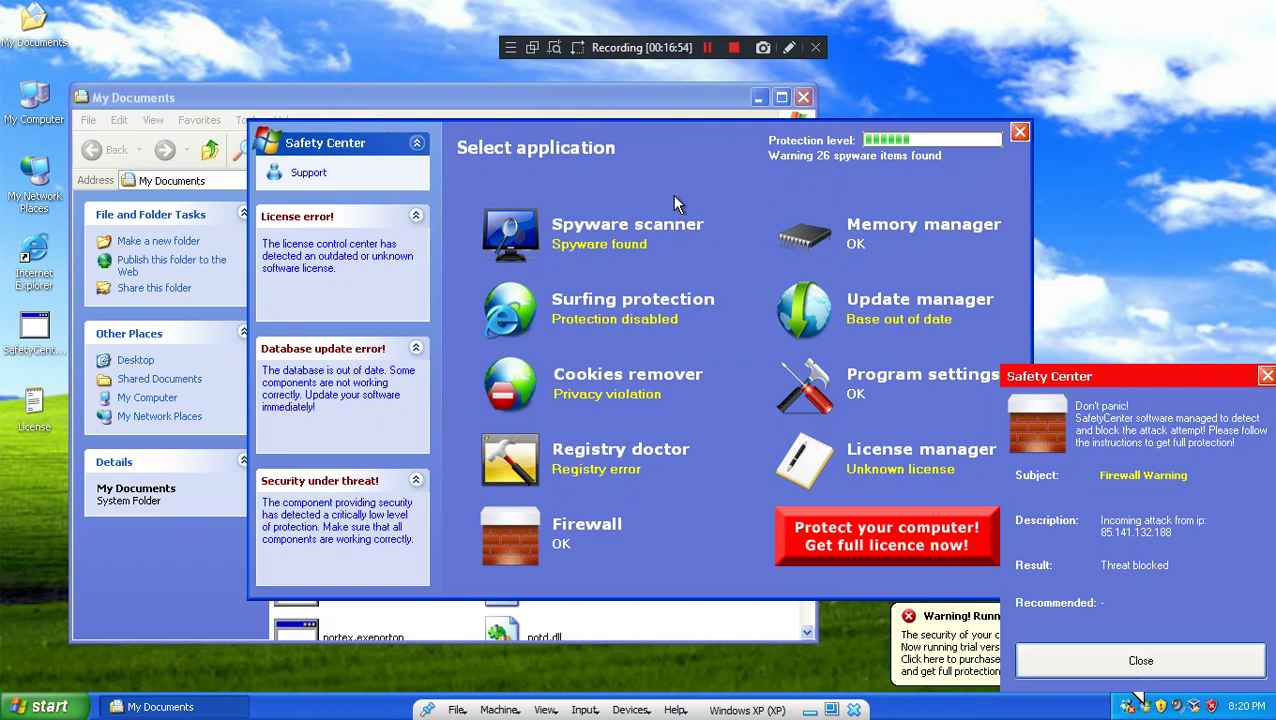
Step: Dismiss the firewall warning and start another full spyware scan
{"action": "left_click", "coordinate": [1110, 672]}
{"action": "left_click", "coordinate": [958, 527]}
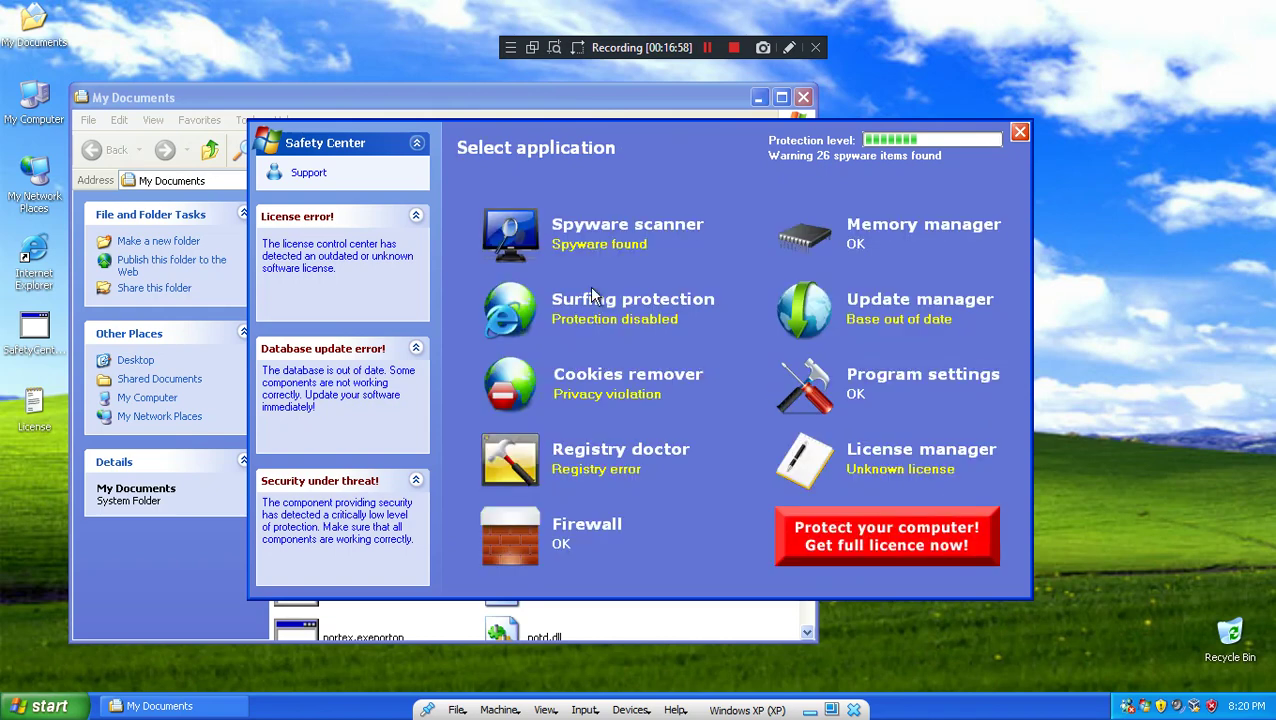
{"action": "left_click", "coordinate": [600, 246]}
{"action": "left_click", "coordinate": [858, 524]}
Step: Browse and reposition the My Documents window, then close it
{"action": "left_click", "coordinate": [724, 617]}
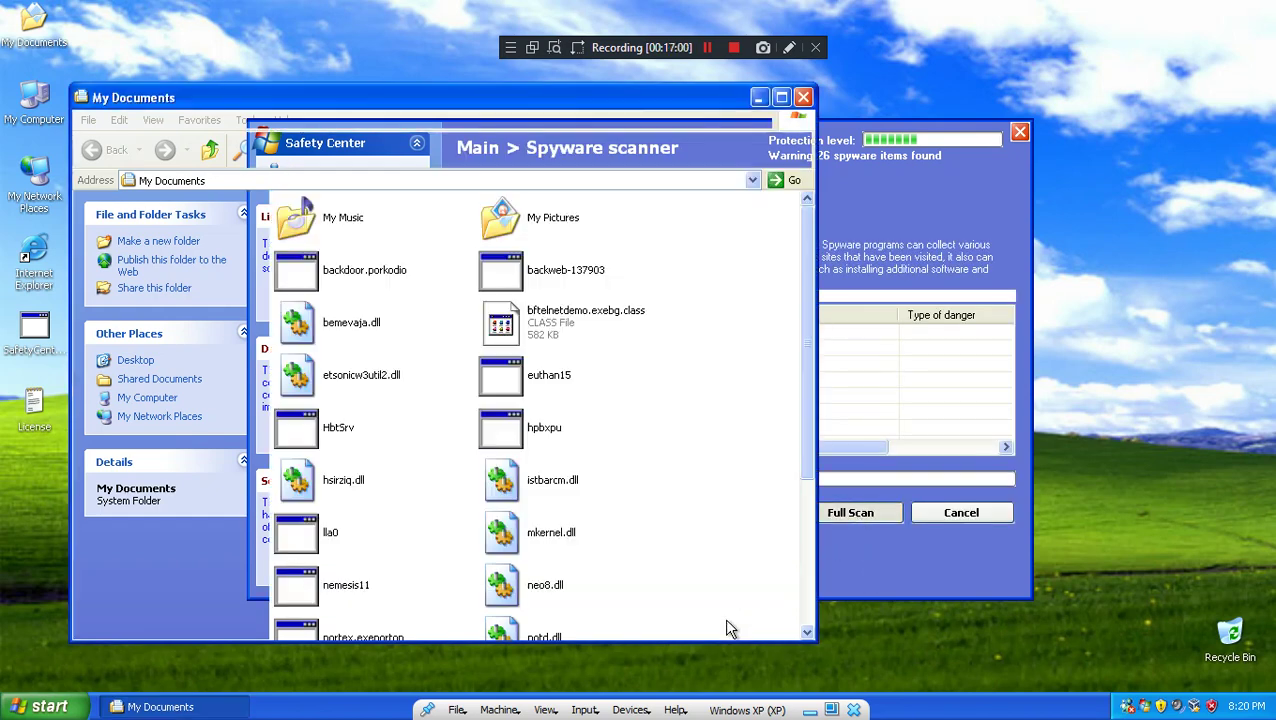
{"action": "scroll", "coordinate": [724, 600], "scroll_direction": "down", "scroll_amount": 5}
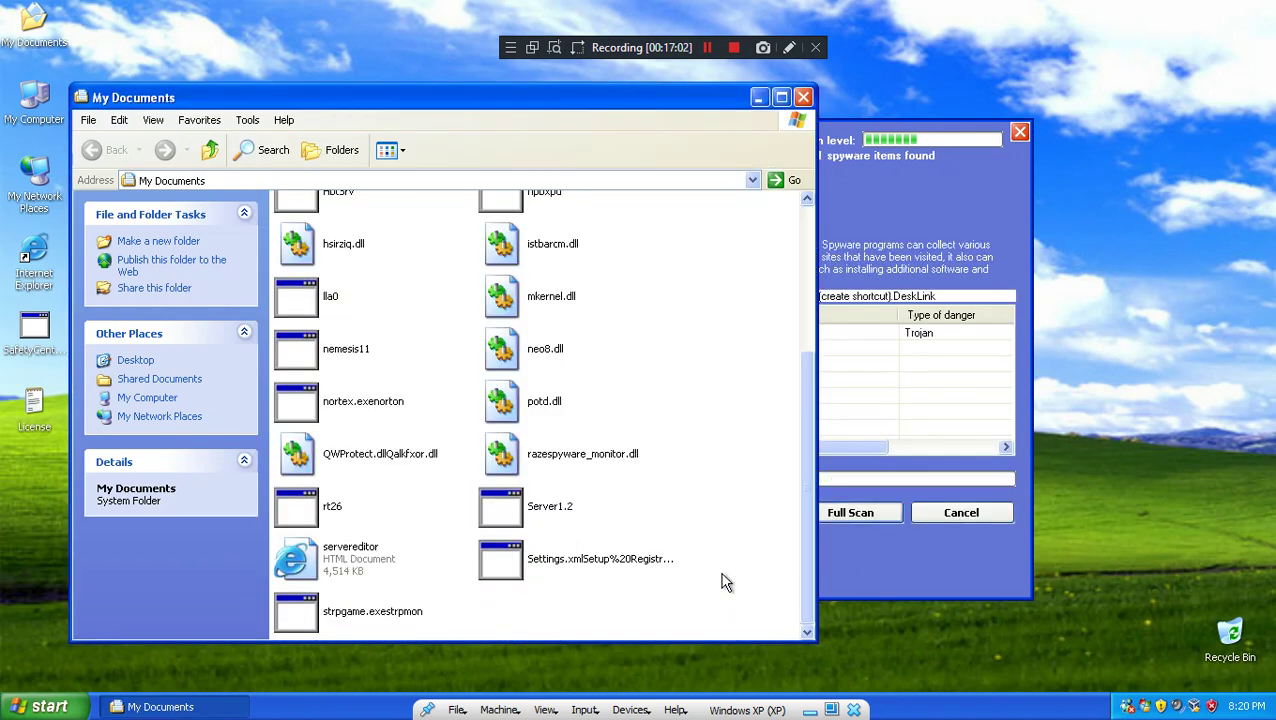
{"action": "scroll", "coordinate": [726, 583], "scroll_direction": "down", "scroll_amount": 2}
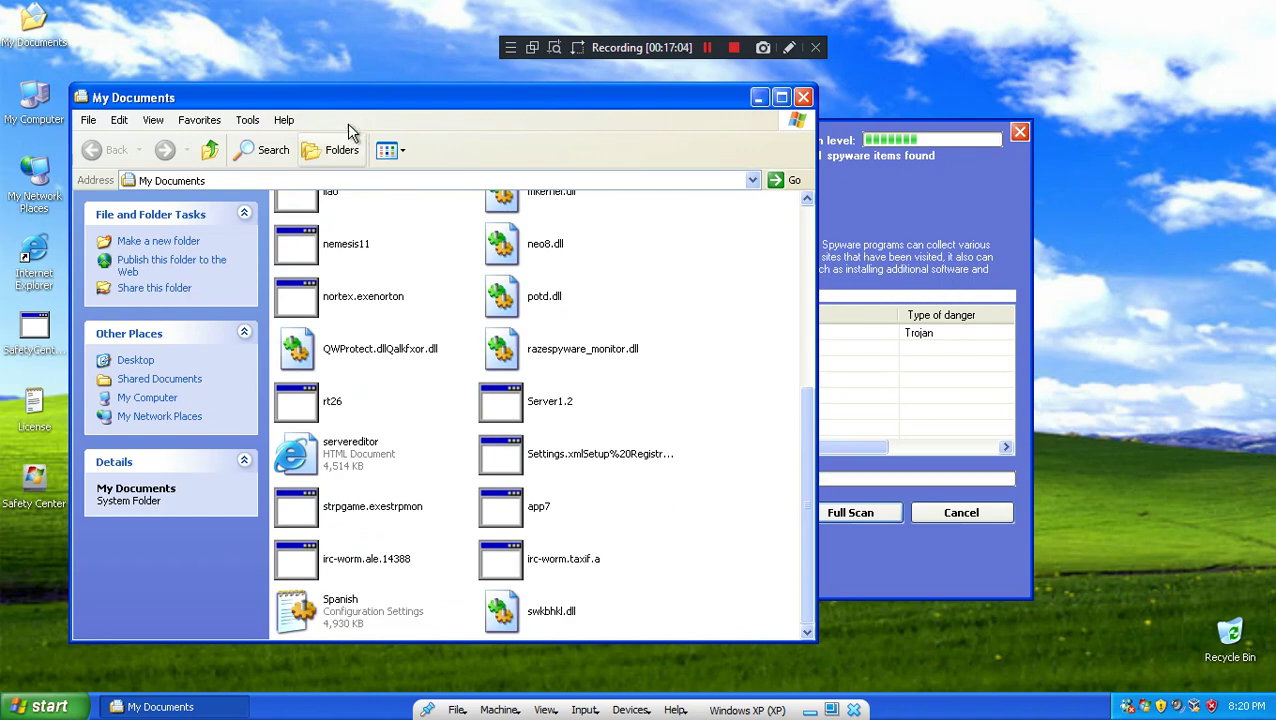
{"action": "left_click_drag", "start_coordinate": [396, 97], "coordinate": [502, 84]}
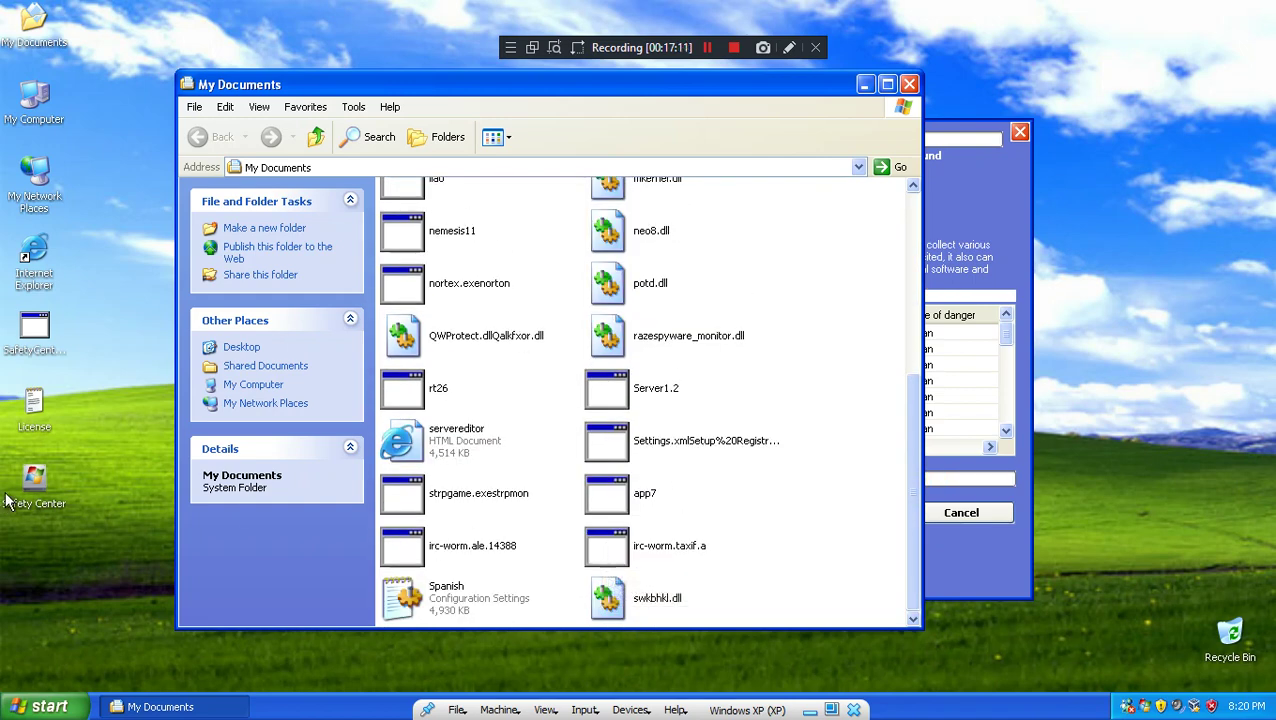
{"action": "left_click", "coordinate": [22, 708]}
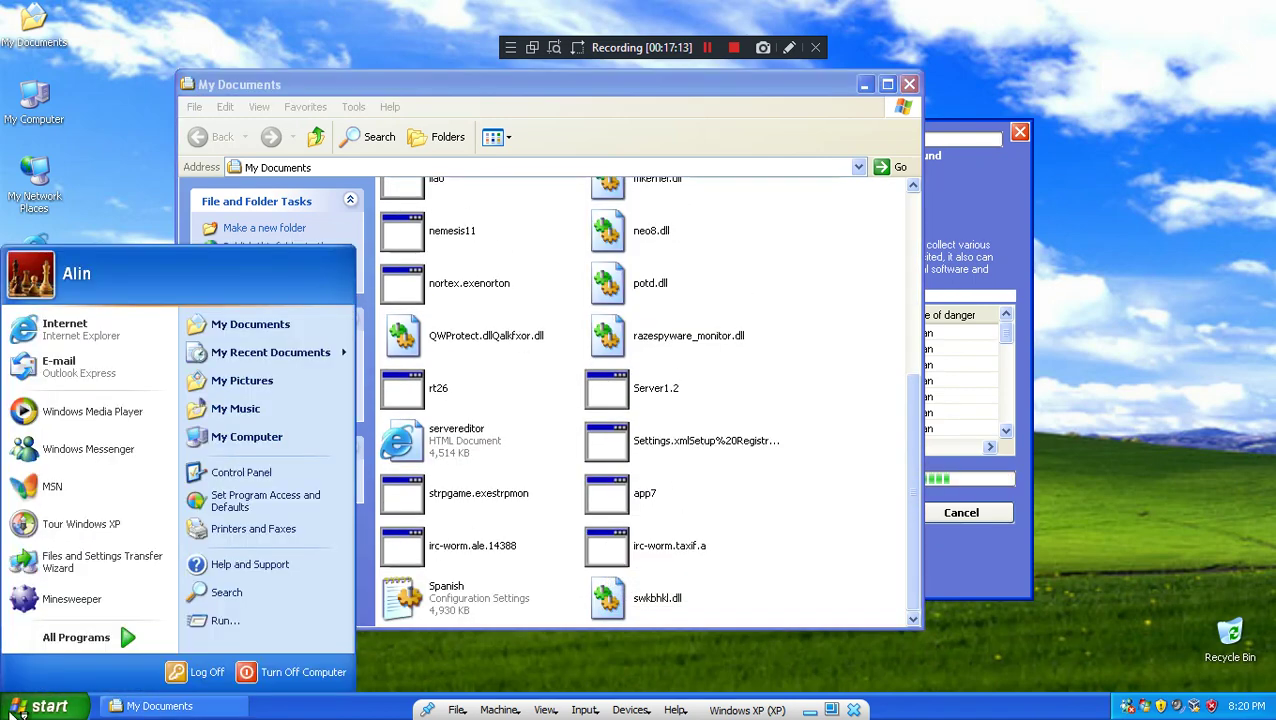
{"action": "left_click", "coordinate": [836, 323]}
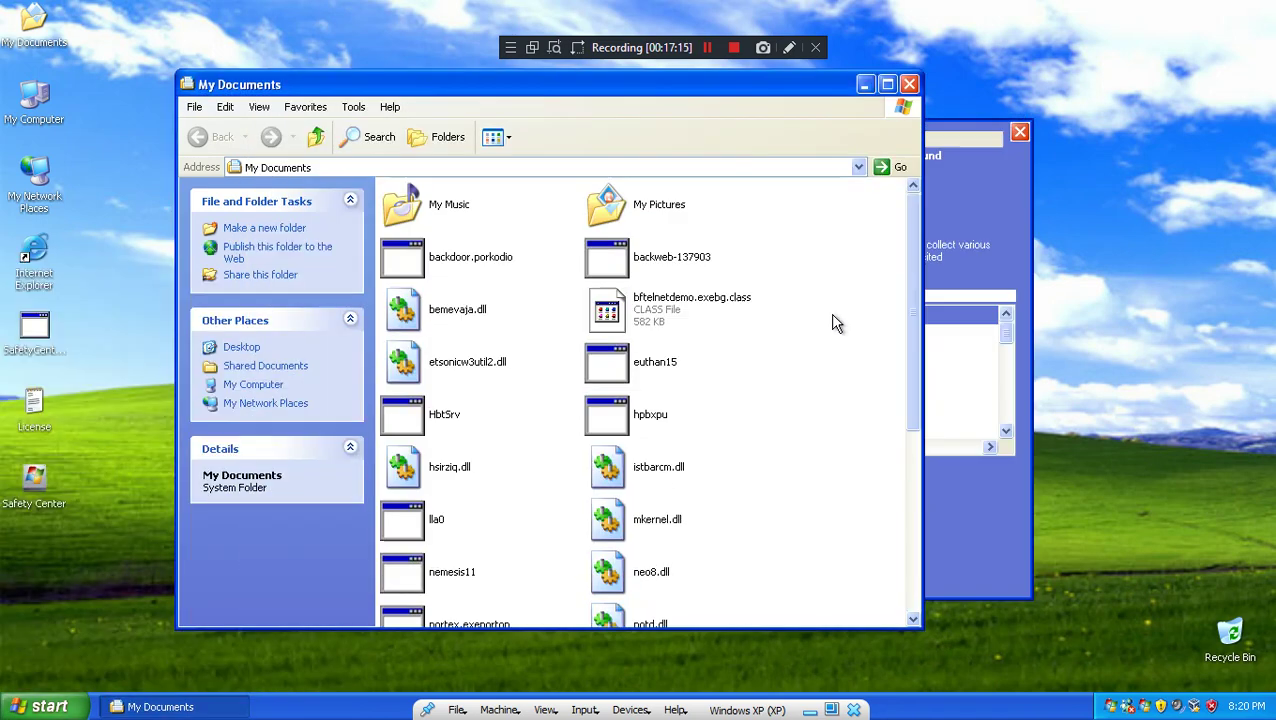
{"action": "left_click", "coordinate": [909, 84]}
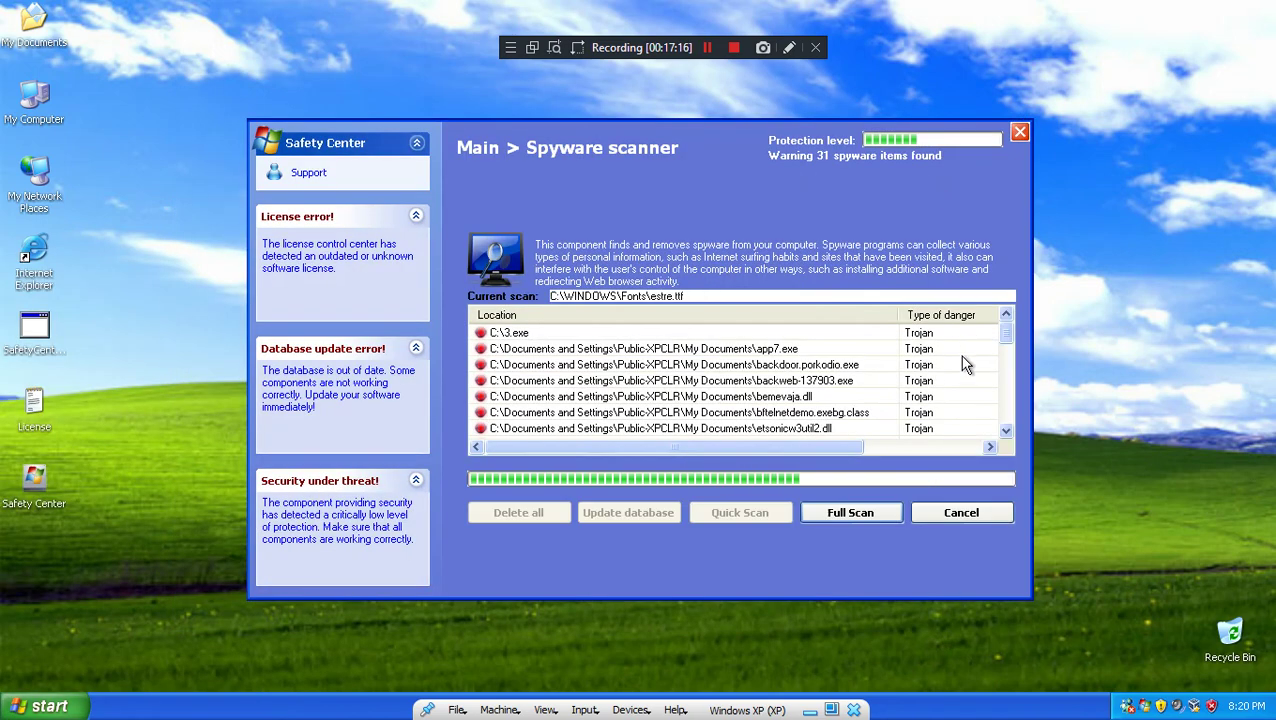
Step: Review the running processes in Task Manager, then ask to cancel the ongoing spyware scan
{"action": "right_click", "coordinate": [1007, 703]}
{"action": "left_click", "coordinate": [1052, 662]}
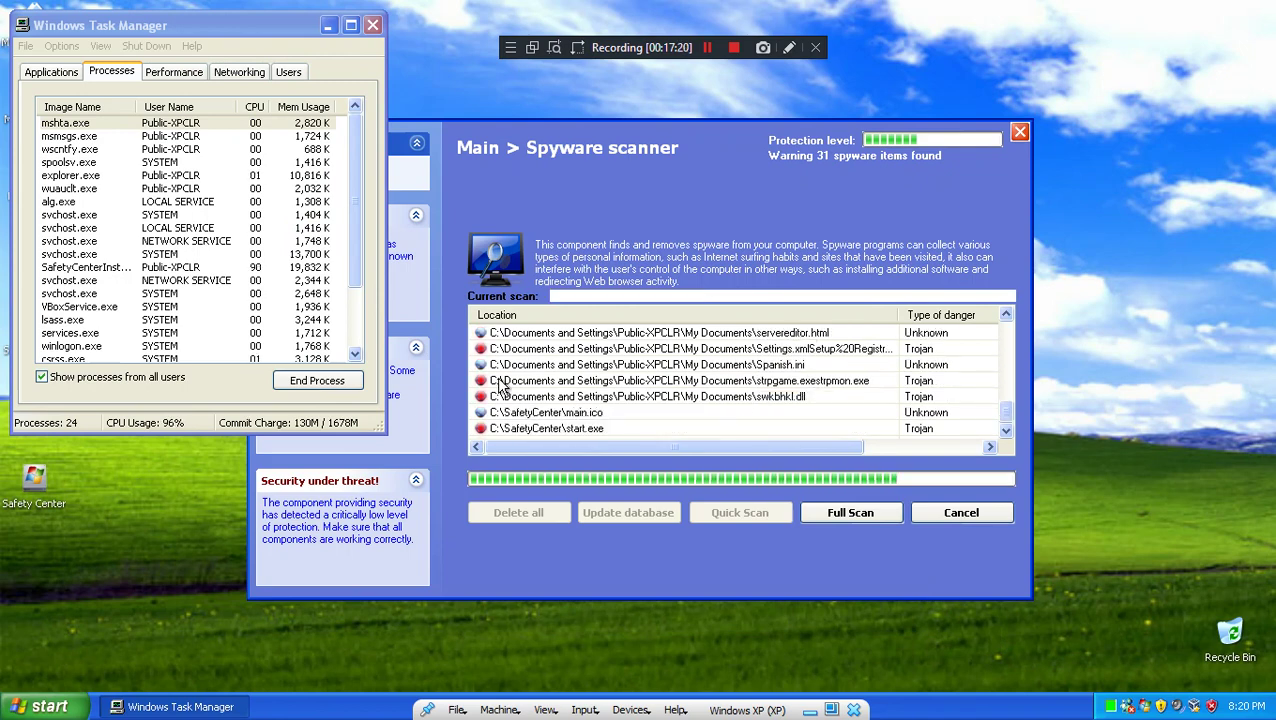
{"action": "left_click", "coordinate": [373, 48]}
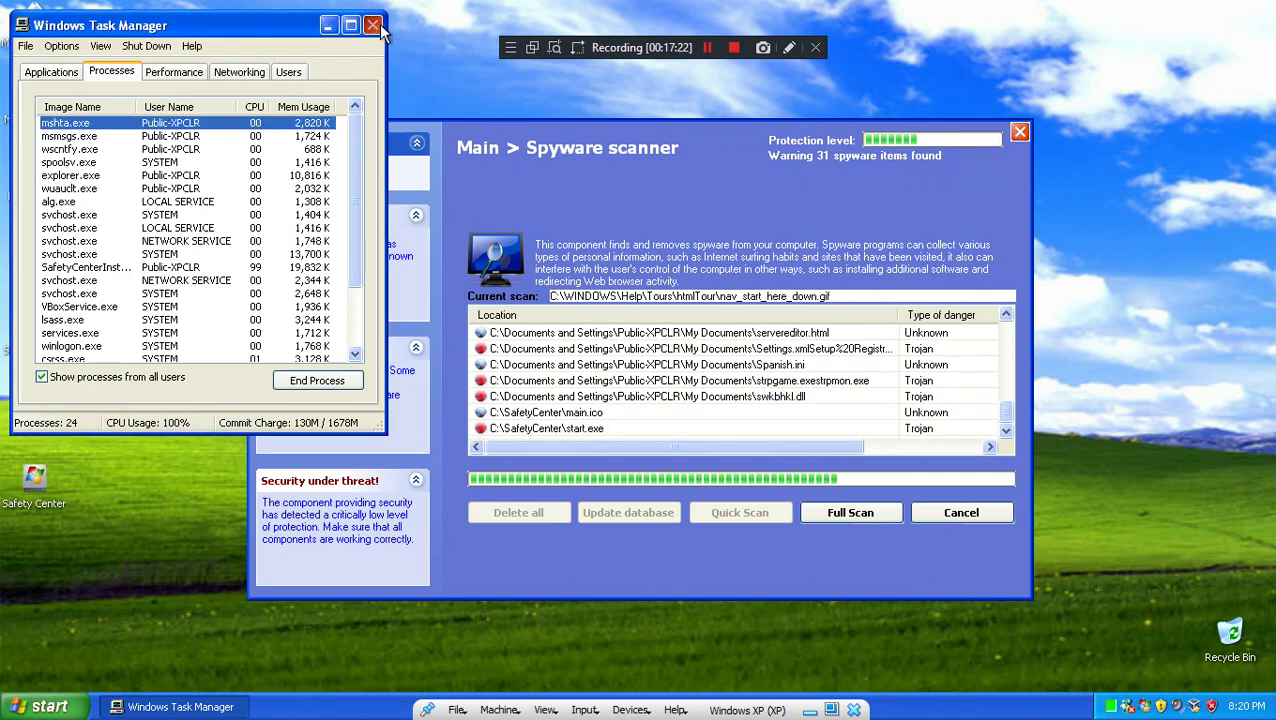
{"action": "left_click", "coordinate": [375, 26]}
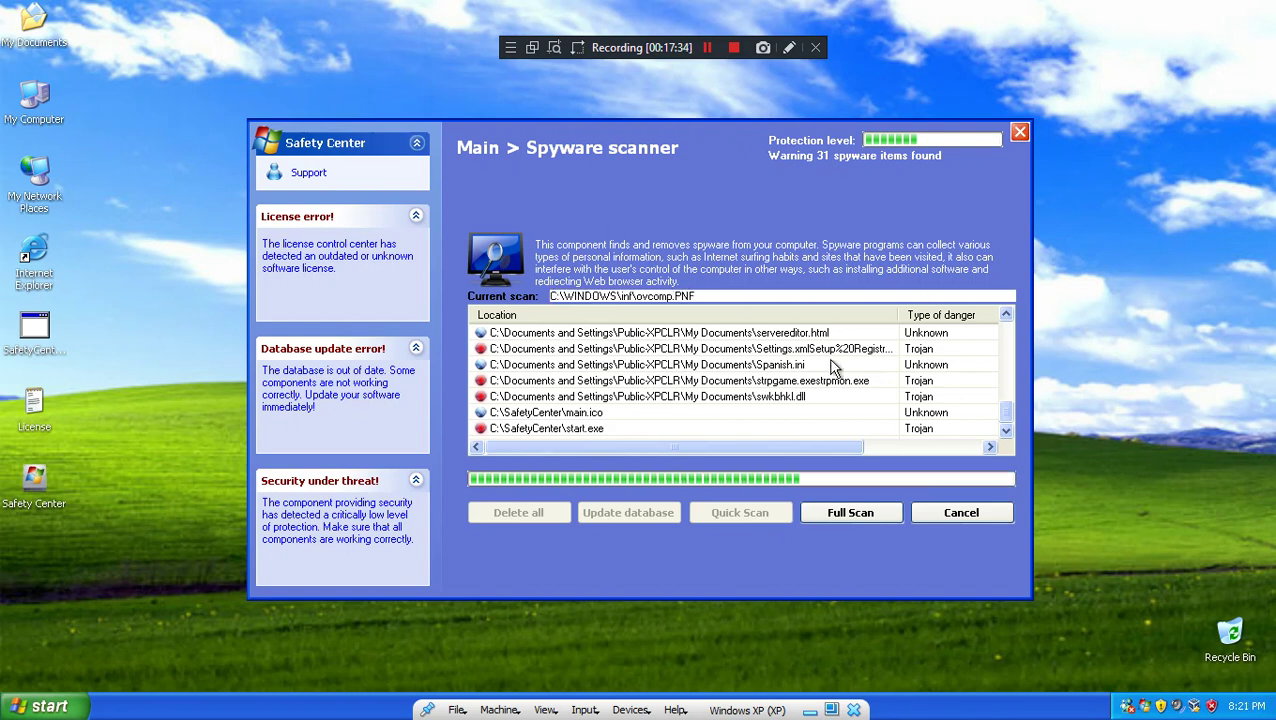
{"action": "left_click", "coordinate": [960, 514]}
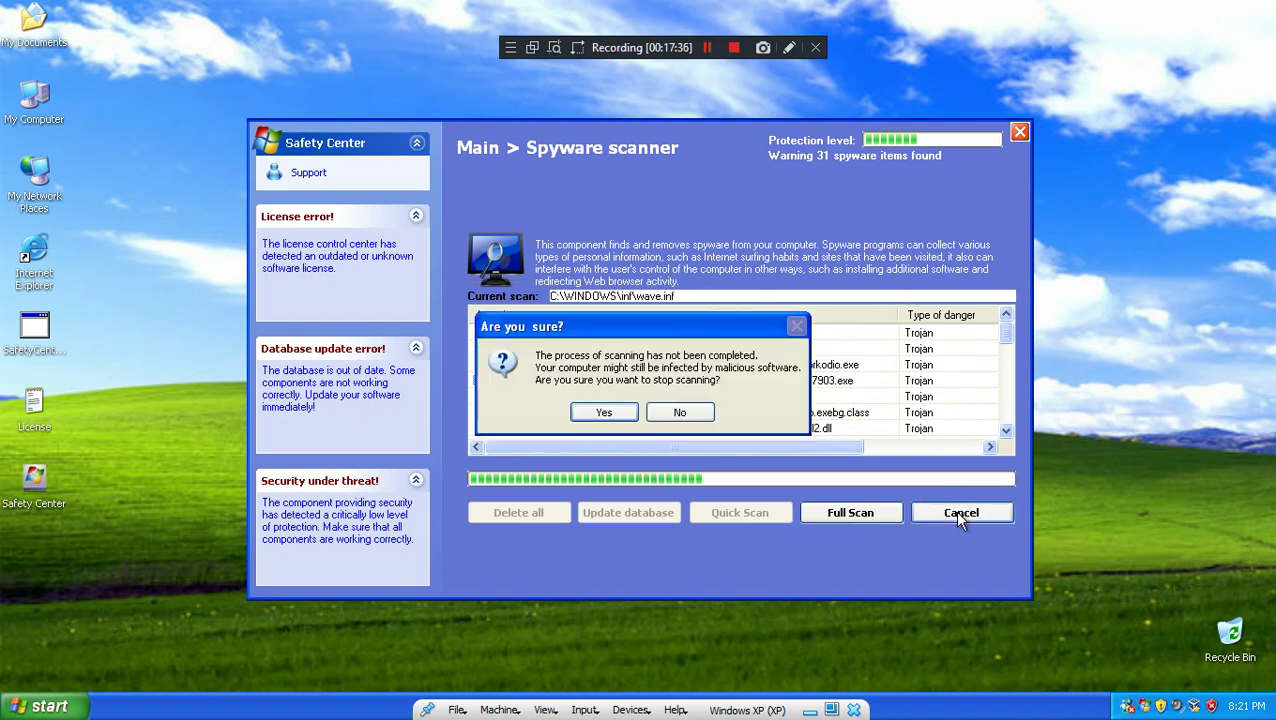
Step: Confirm stopping the scan, then close Safety Center, reopen it from the tray, and close it again
{"action": "left_click", "coordinate": [603, 412]}
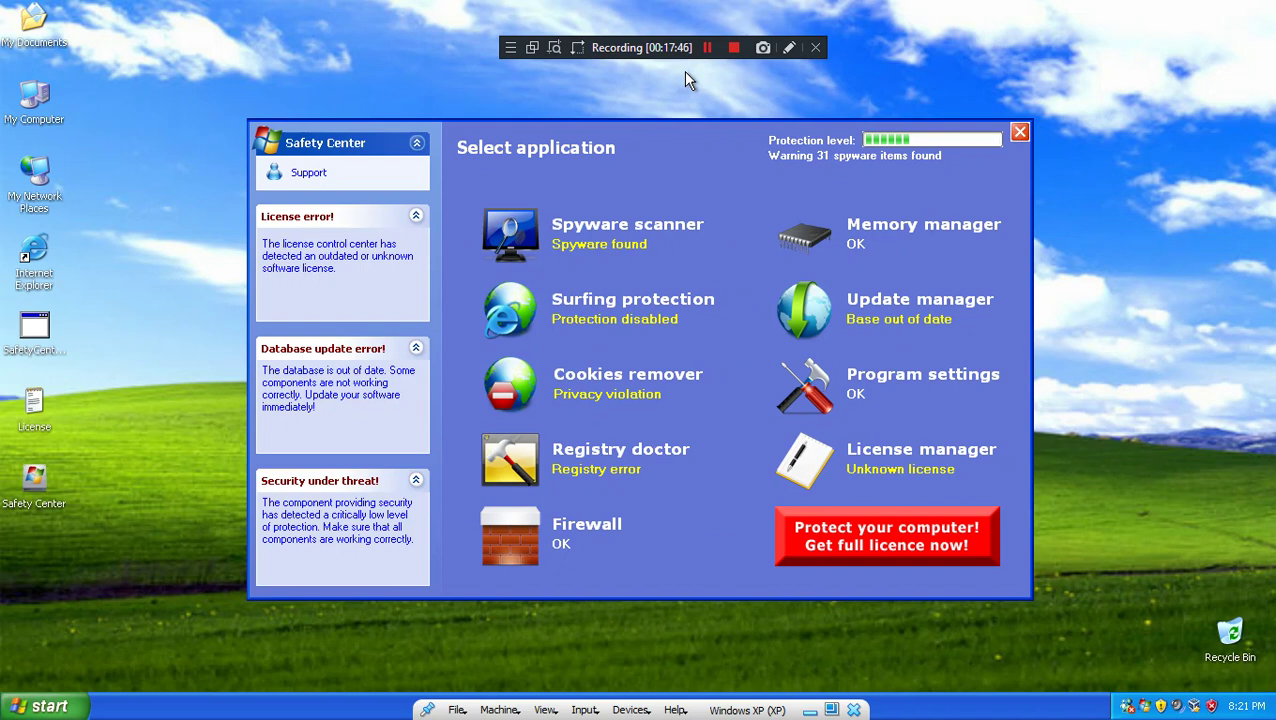
{"action": "left_click", "coordinate": [1018, 134]}
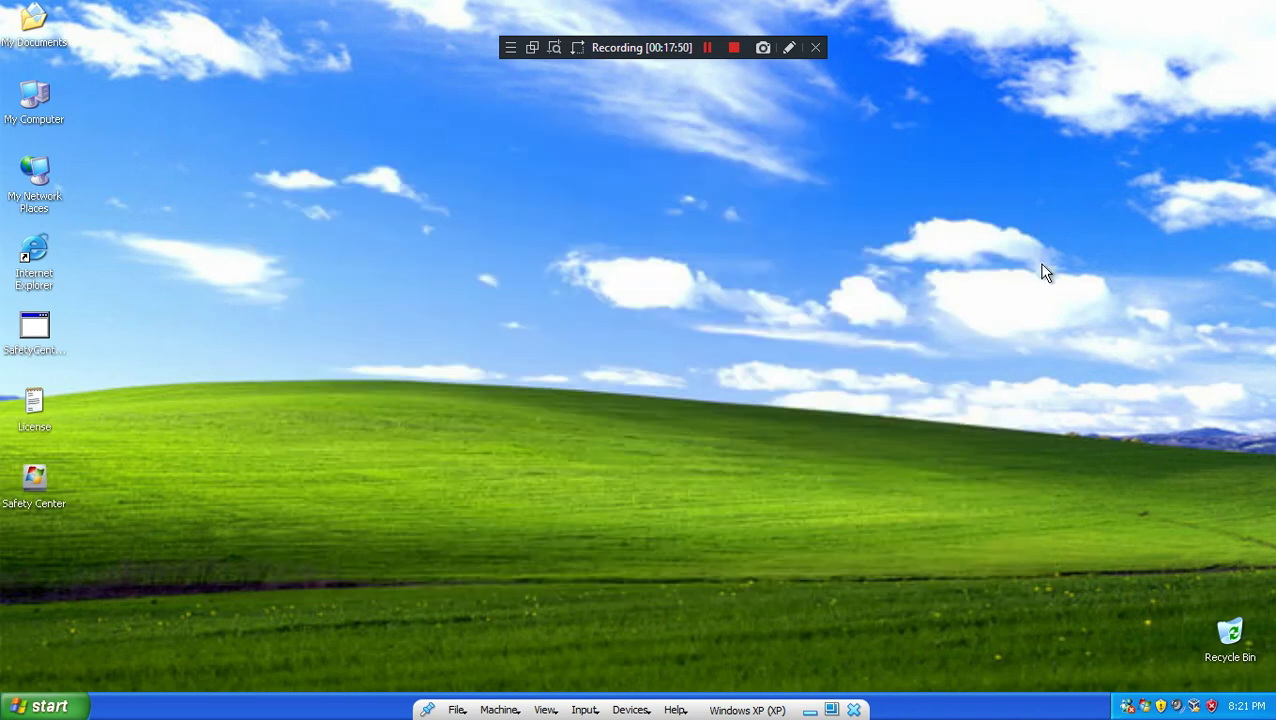
{"action": "left_click", "coordinate": [1146, 706]}
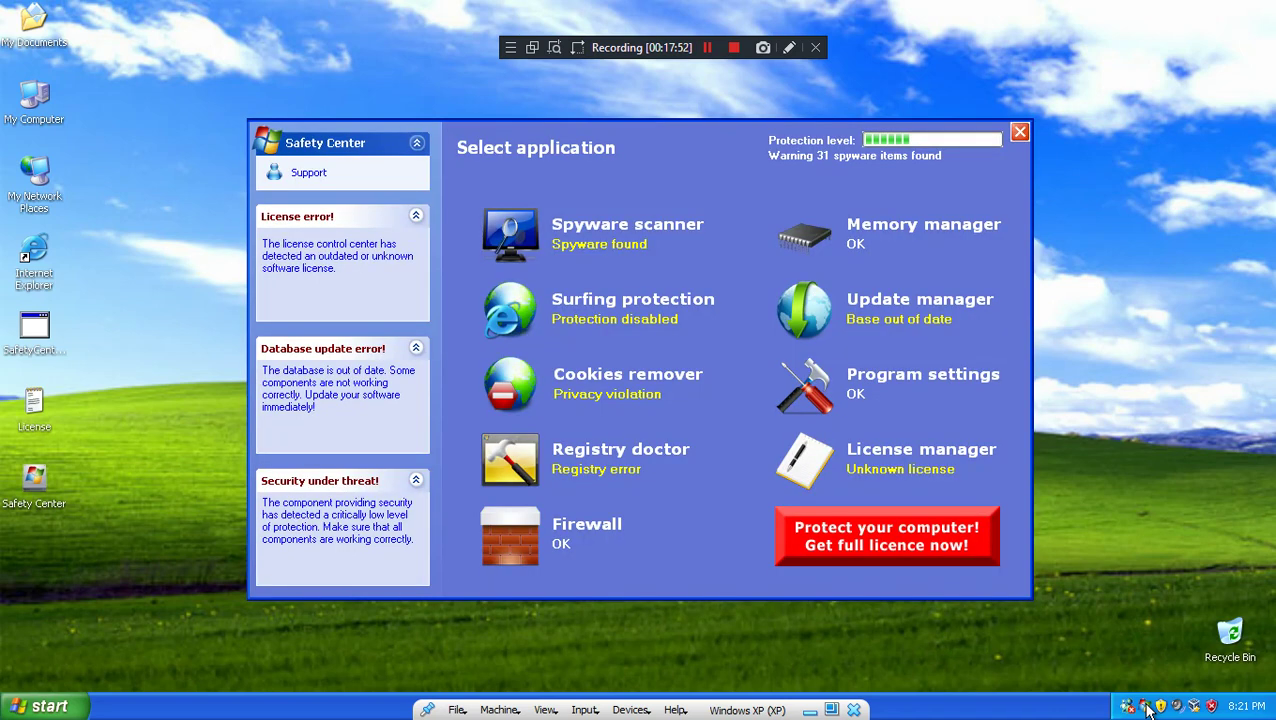
{"action": "left_click", "coordinate": [1021, 133]}
Step: Log off Windows from the Start menu
{"action": "left_click", "coordinate": [44, 706]}
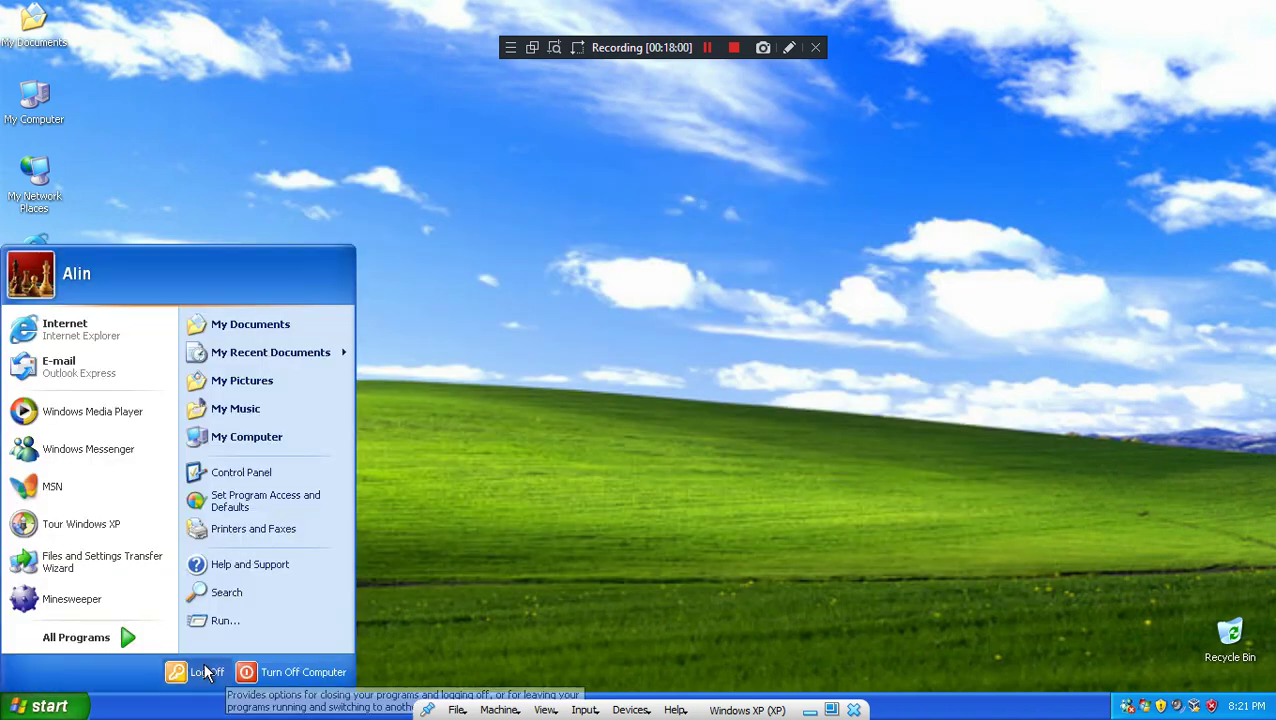
{"action": "left_click", "coordinate": [185, 673]}
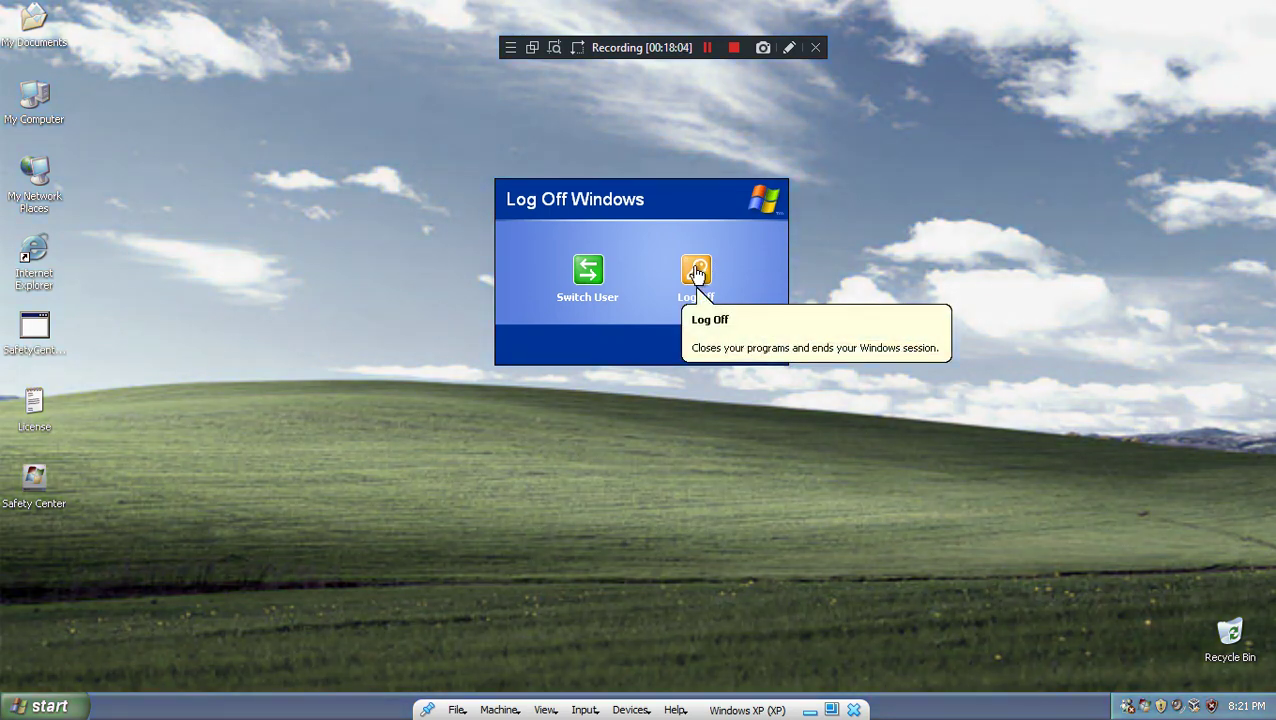
{"action": "left_click", "coordinate": [697, 272]}
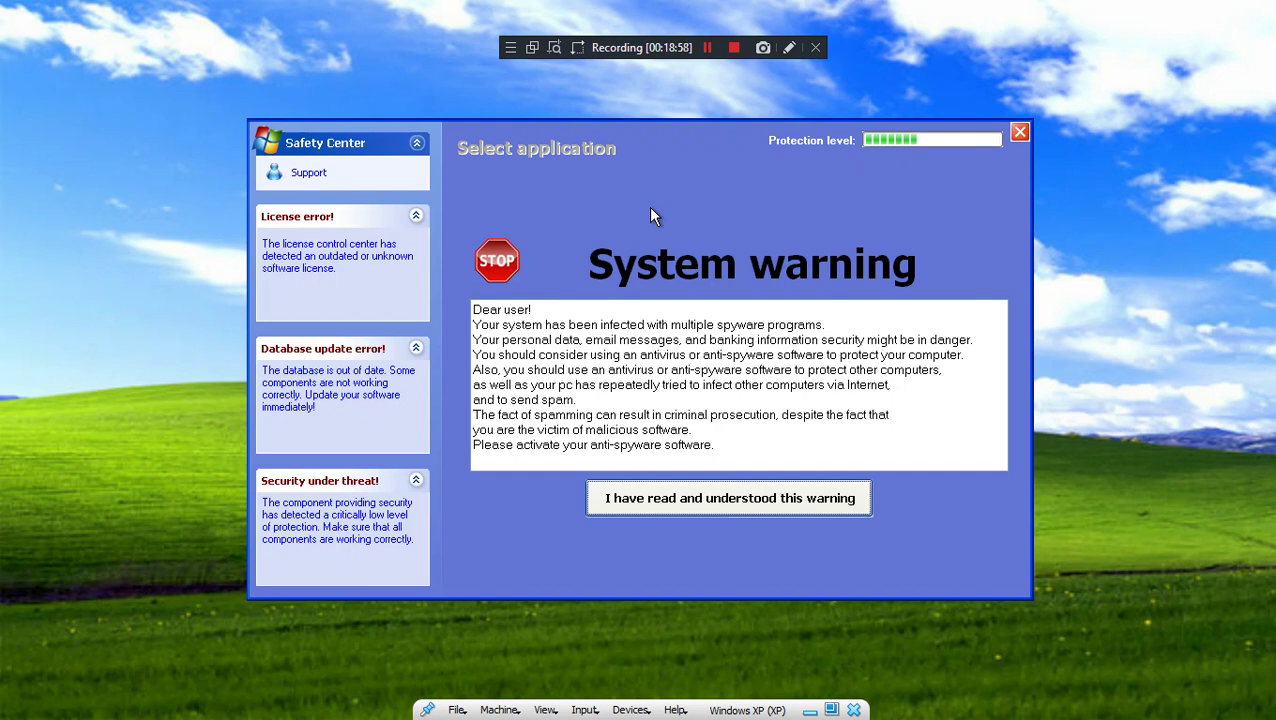
Step: Acknowledge the system warning, close the blank and warning windows, and open the Spyware scanner page
{"action": "left_click", "coordinate": [730, 506]}
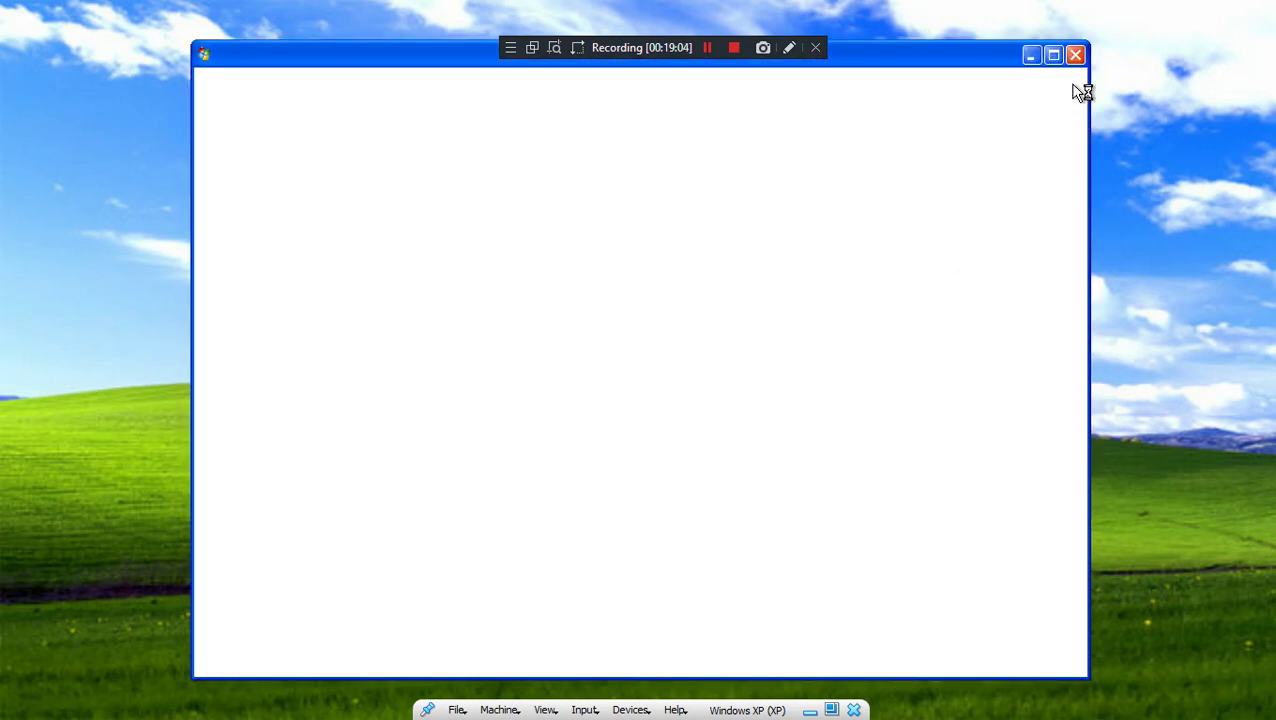
{"action": "left_click", "coordinate": [1073, 56]}
{"action": "left_click", "coordinate": [1019, 131]}
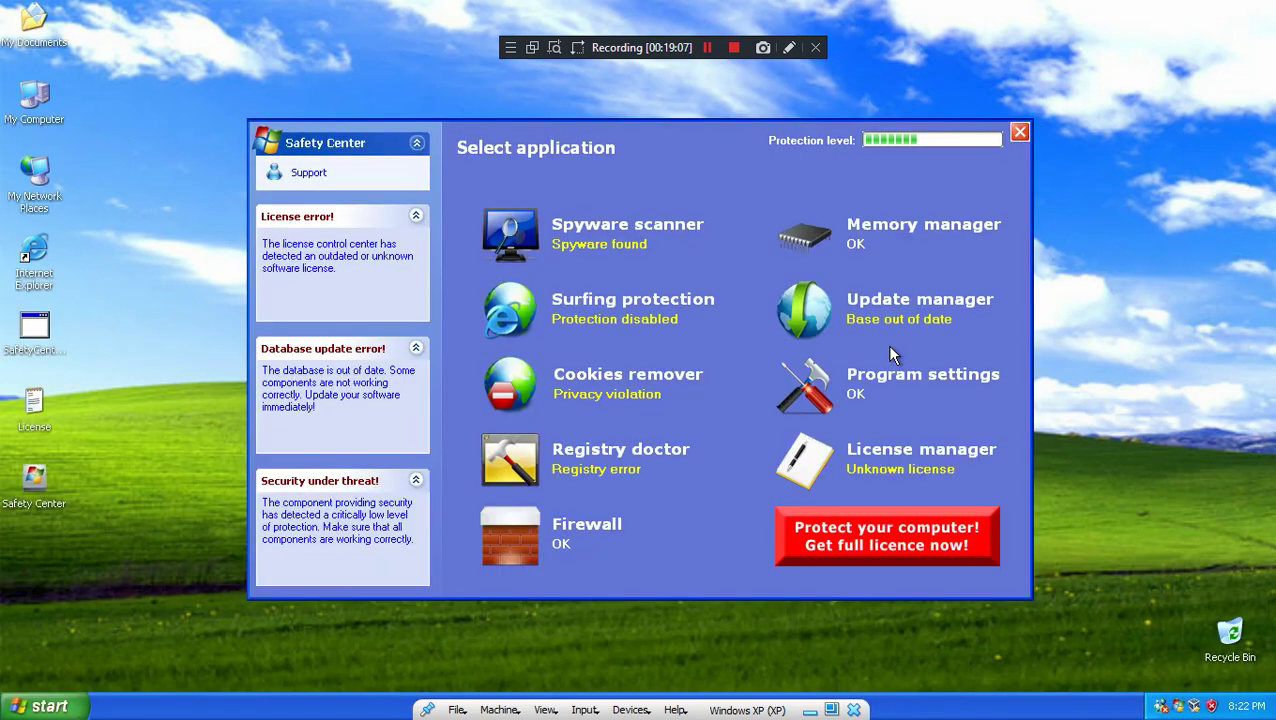
{"action": "left_click", "coordinate": [592, 248]}
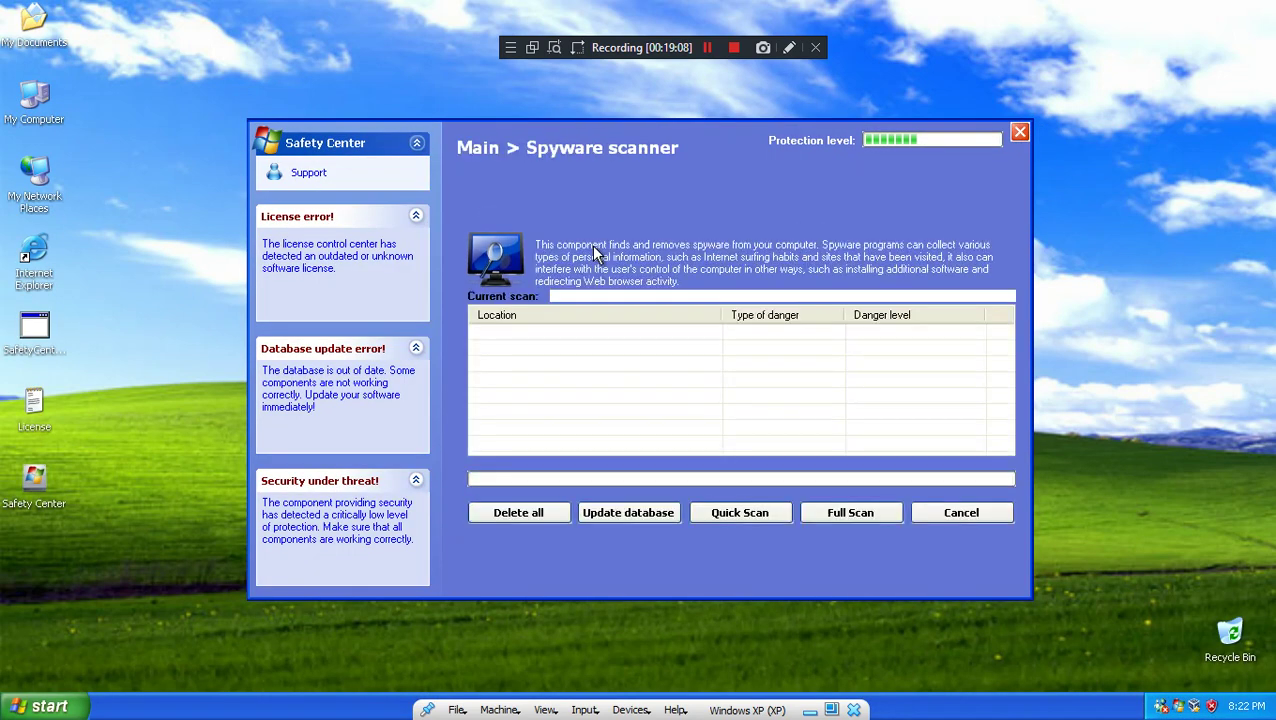
Step: Open My Documents, scroll through the dropped files, and close the window
{"action": "double_click", "coordinate": [37, 35]}
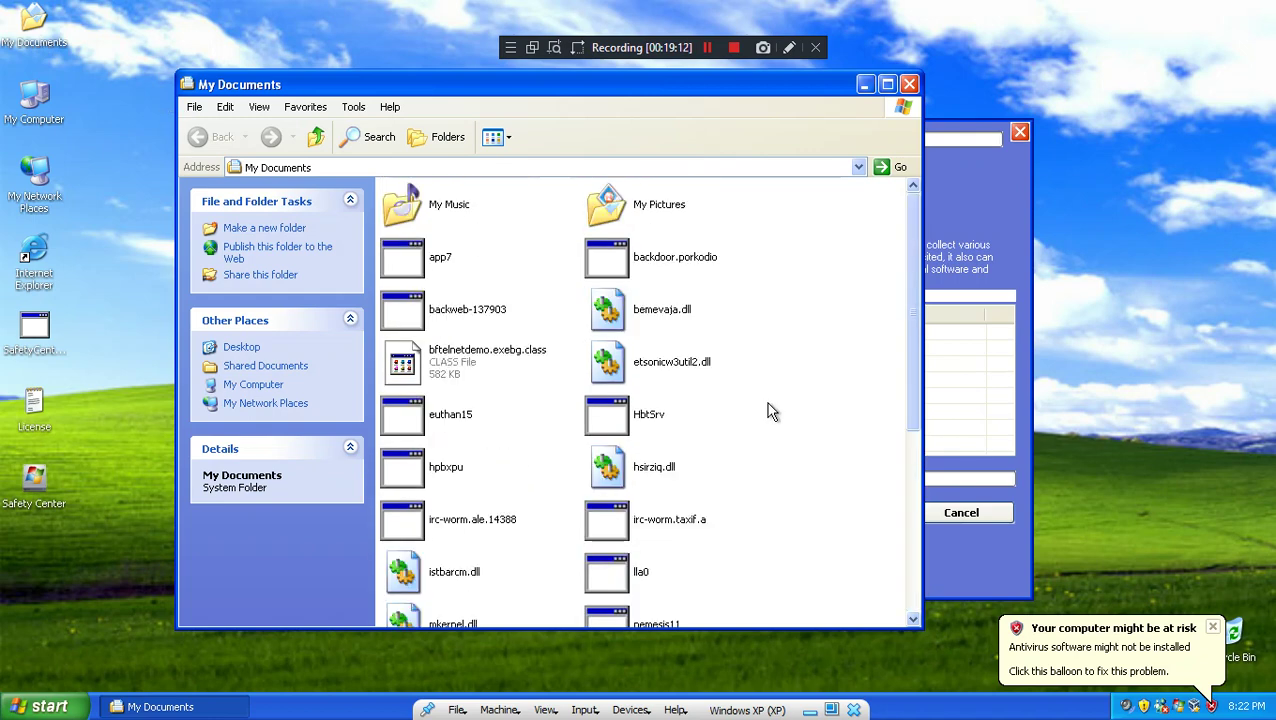
{"action": "scroll", "coordinate": [683, 373], "scroll_direction": "down", "scroll_amount": 3}
{"action": "scroll", "coordinate": [632, 507], "scroll_direction": "up", "scroll_amount": 3}
{"action": "scroll", "coordinate": [784, 425], "scroll_direction": "down", "scroll_amount": 3}
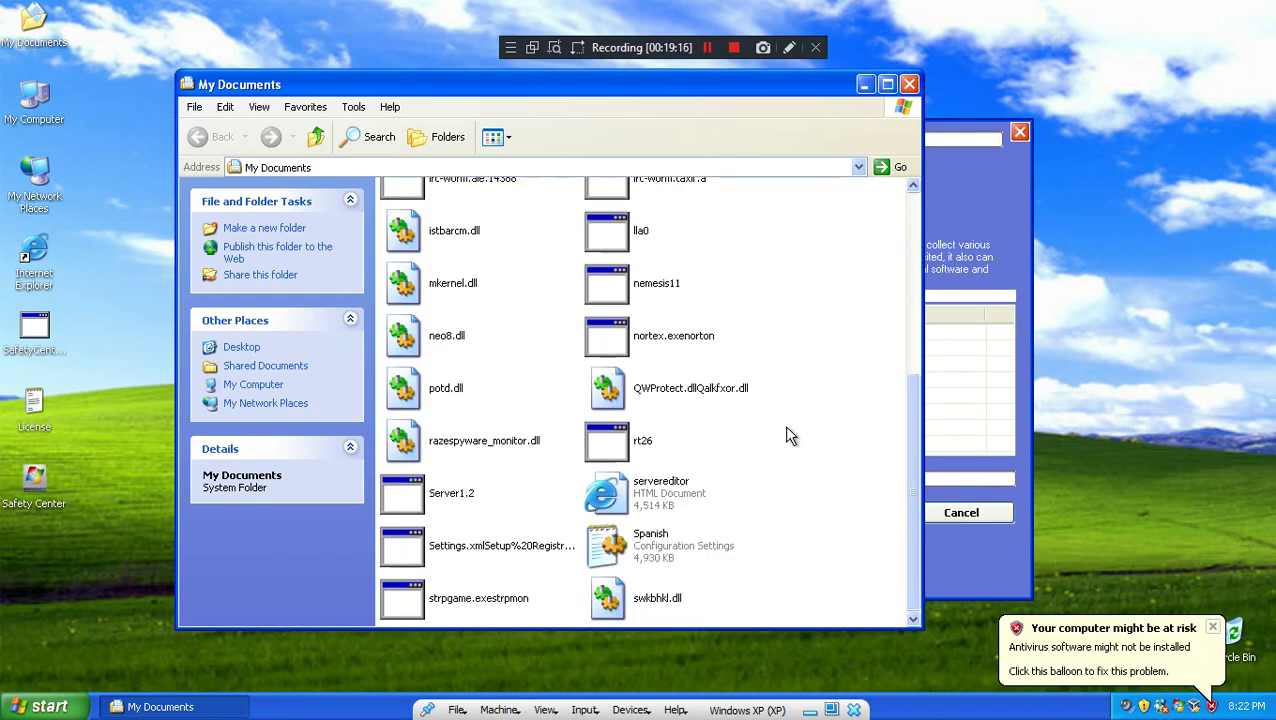
{"action": "scroll", "coordinate": [775, 400], "scroll_direction": "up", "scroll_amount": 1}
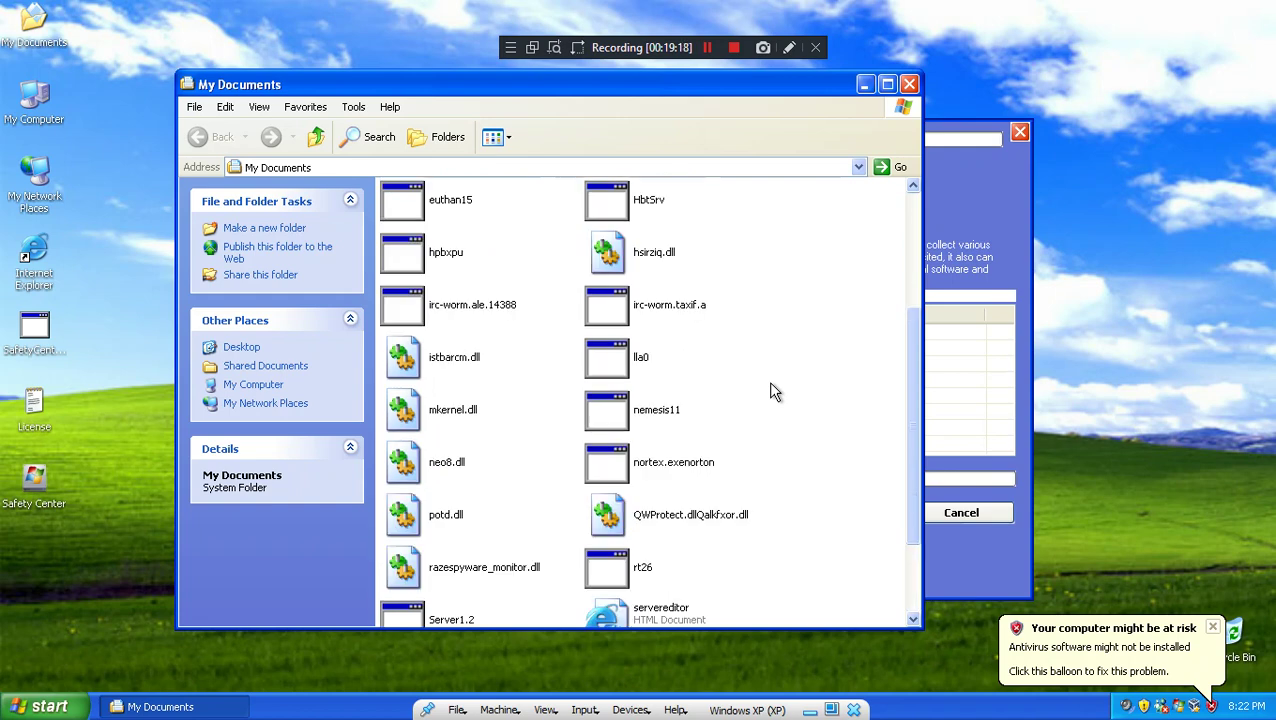
{"action": "scroll", "coordinate": [770, 366], "scroll_direction": "down", "scroll_amount": 1}
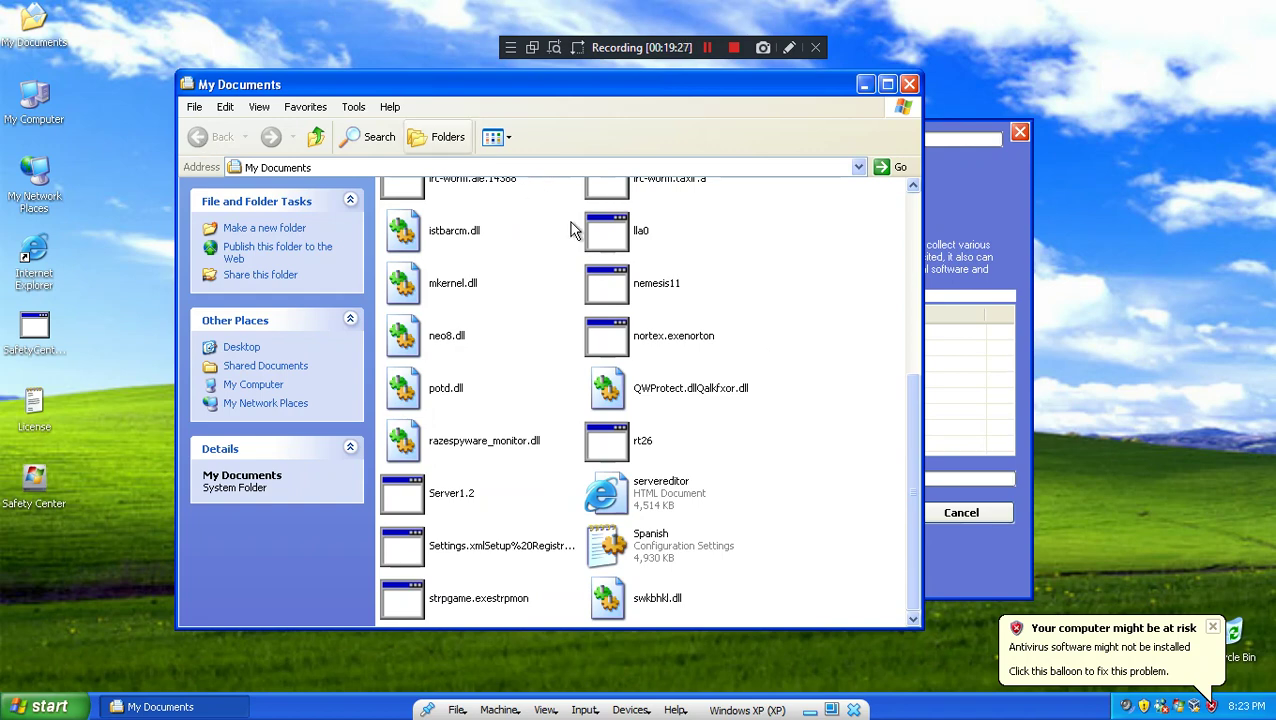
{"action": "scroll", "coordinate": [757, 300], "scroll_direction": "up", "scroll_amount": 3}
{"action": "left_click", "coordinate": [909, 85]}
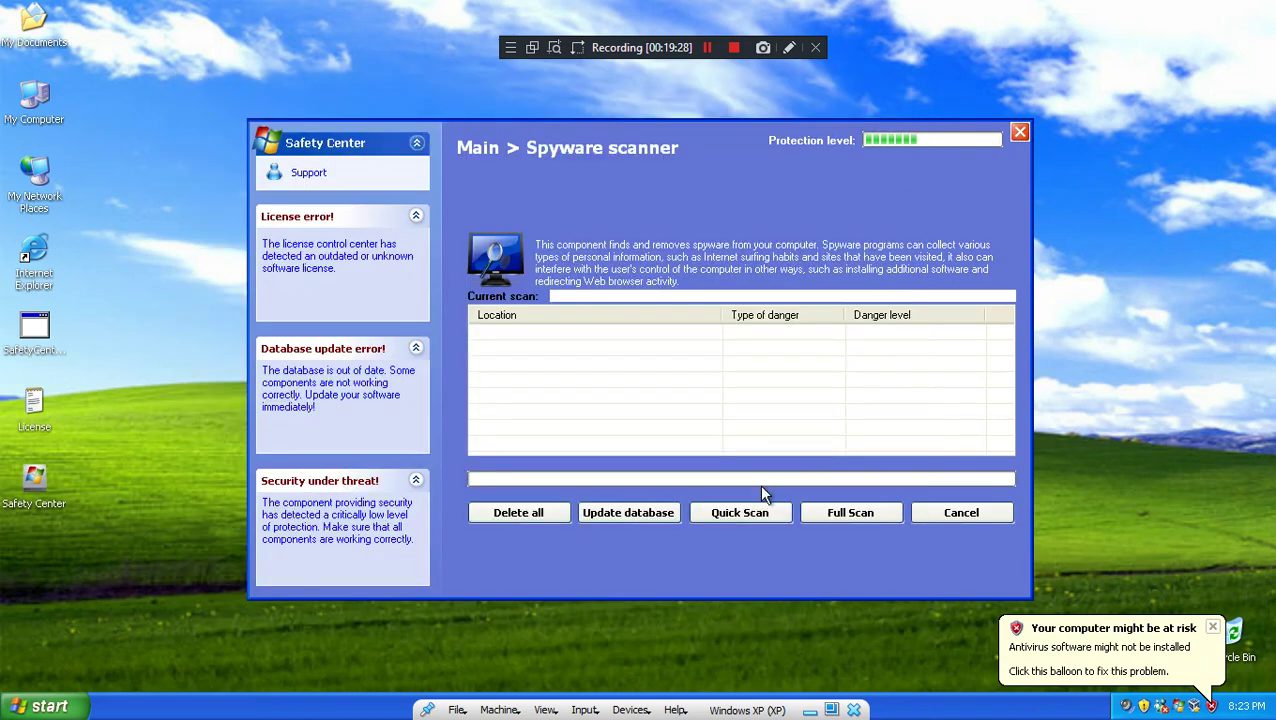
Step: Run a full spyware scan and widen the Location column to review the 36 detected items
{"action": "left_click", "coordinate": [862, 511]}
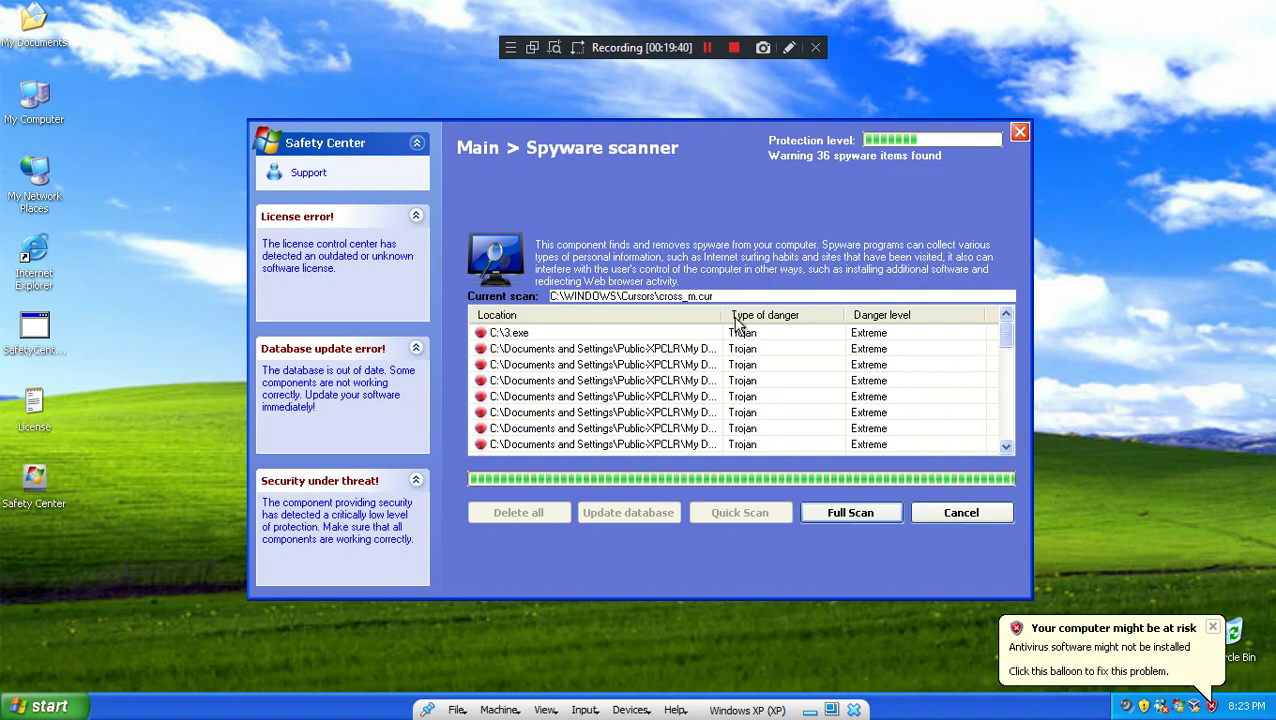
{"action": "left_click_drag", "start_coordinate": [722, 315], "coordinate": [919, 315]}
{"action": "scroll", "coordinate": [815, 413], "scroll_direction": "down", "scroll_amount": 10}
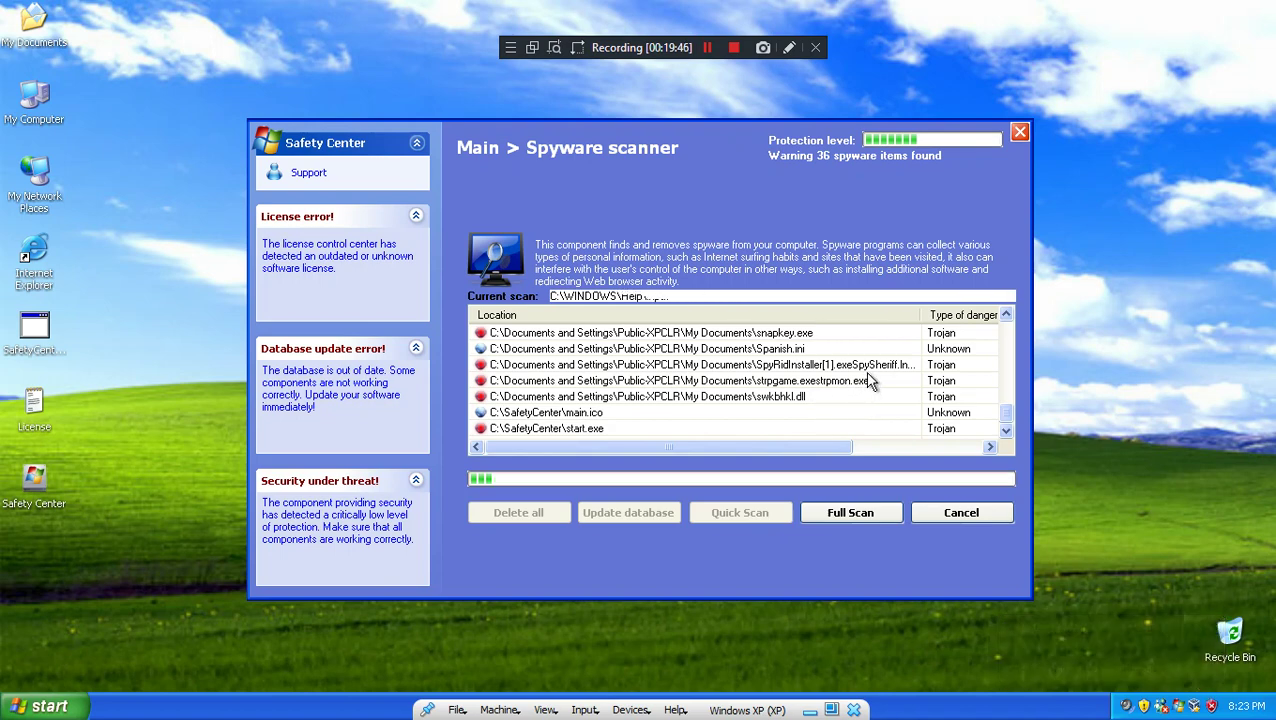
{"action": "left_click", "coordinate": [56, 24]}
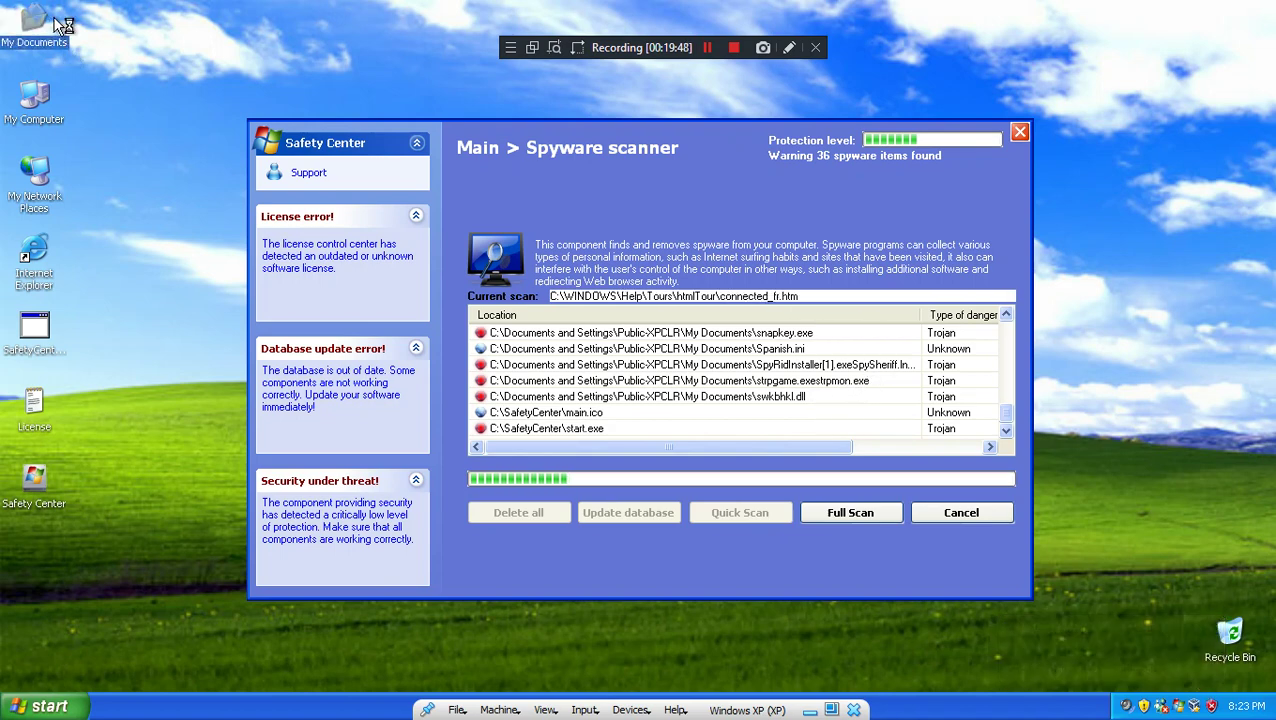
Step: Open My Documents and read SpyRidInstaller's full file name in its Properties window
{"action": "double_click", "coordinate": [56, 24]}
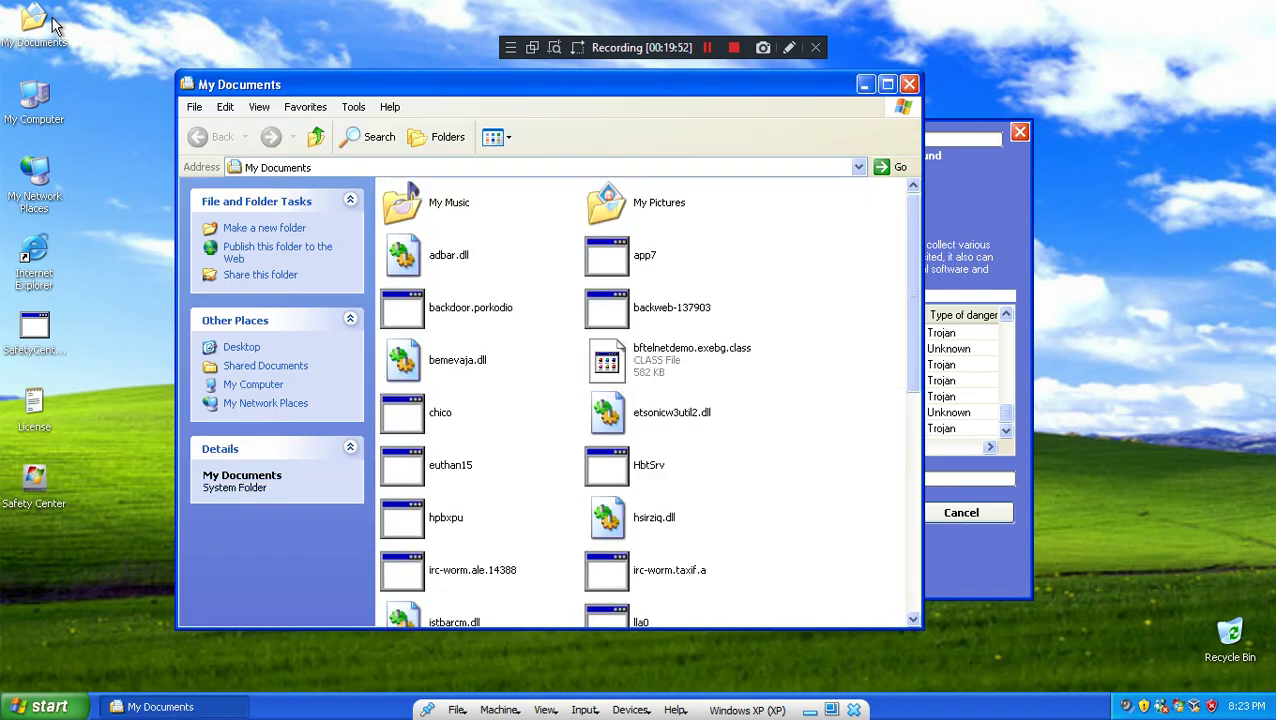
{"action": "scroll", "coordinate": [735, 447], "scroll_direction": "down", "scroll_amount": 10}
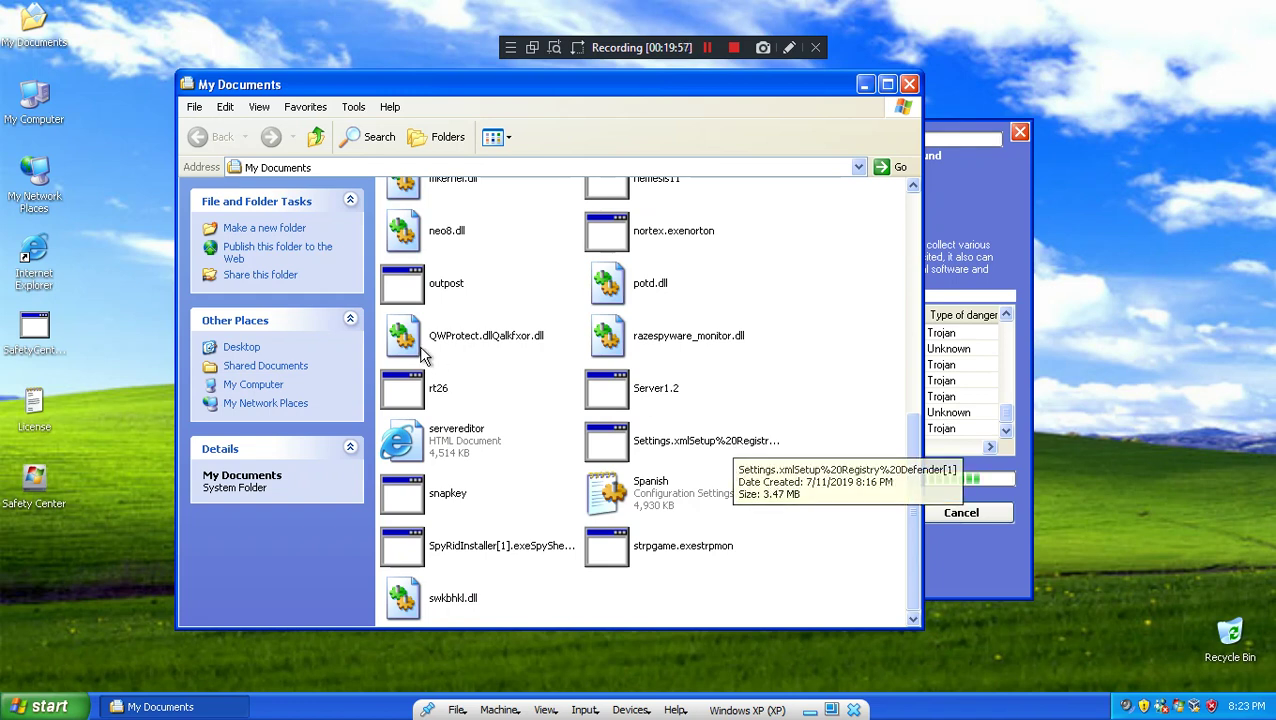
{"action": "right_click", "coordinate": [480, 548]}
{"action": "left_click", "coordinate": [528, 543]}
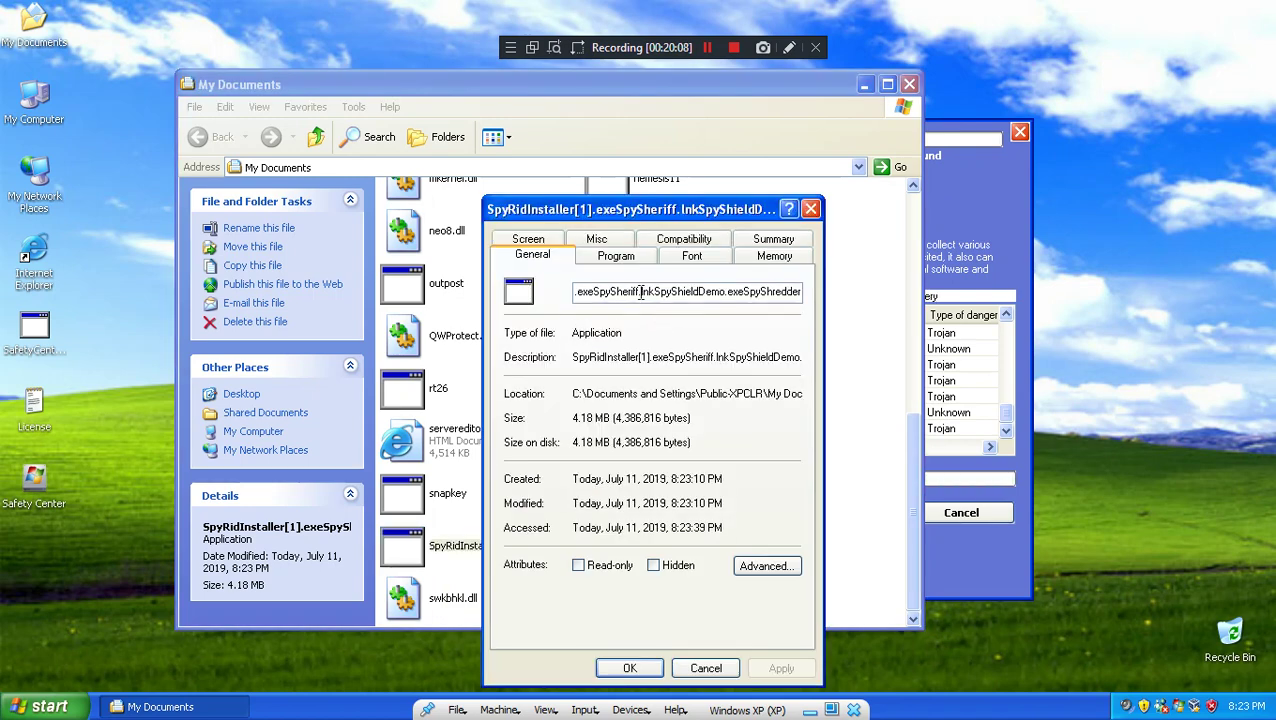
{"action": "left_click_drag", "start_coordinate": [640, 291], "coordinate": [815, 290]}
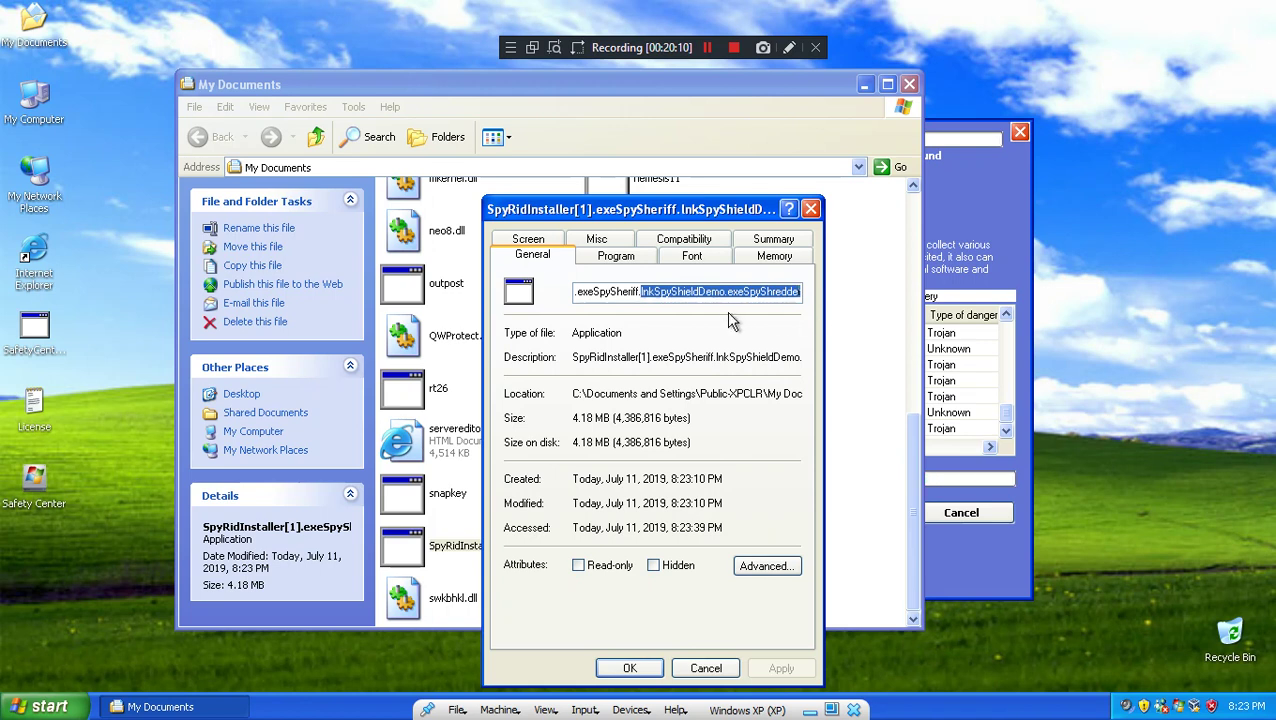
{"action": "left_click", "coordinate": [735, 291]}
{"action": "left_click_drag", "start_coordinate": [720, 291], "coordinate": [848, 296]}
{"action": "left_click", "coordinate": [758, 290]}
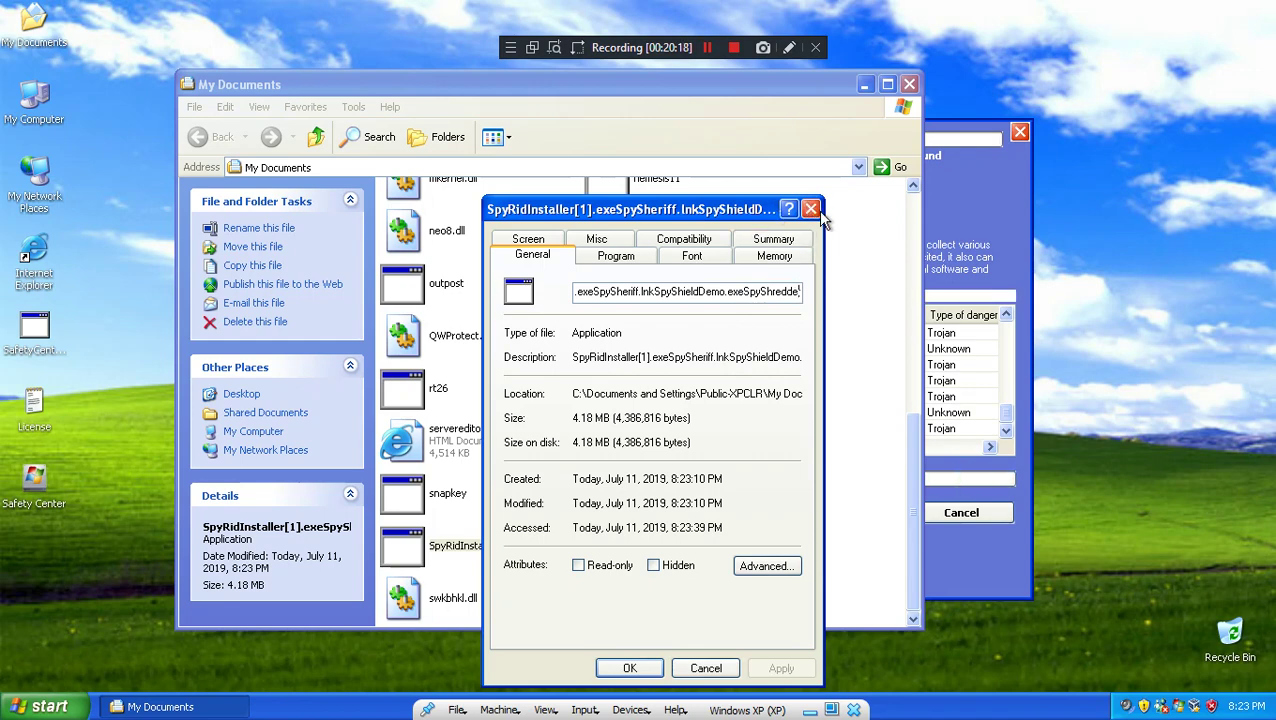
{"action": "left_click", "coordinate": [812, 211]}
Step: Try running SpyRidInstaller, snapkey and Settings.xmlSetup from My Documents
{"action": "double_click", "coordinate": [473, 553]}
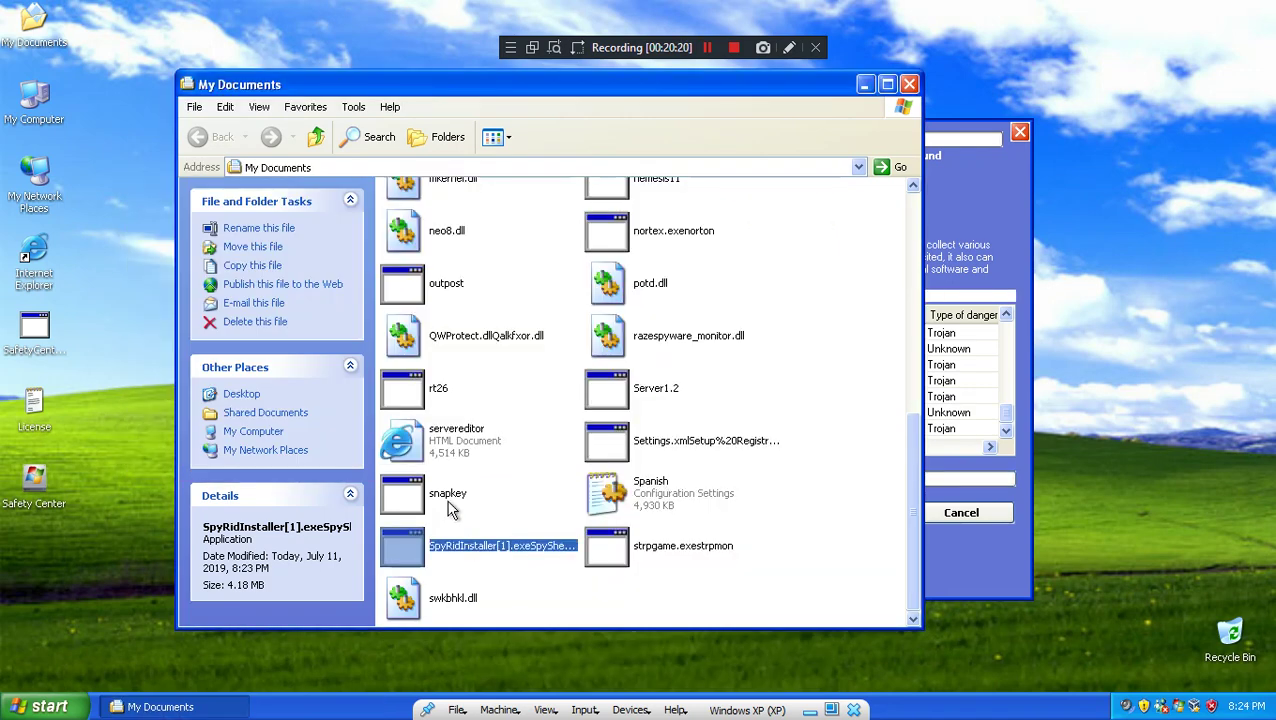
{"action": "double_click", "coordinate": [442, 495]}
{"action": "double_click", "coordinate": [614, 450]}
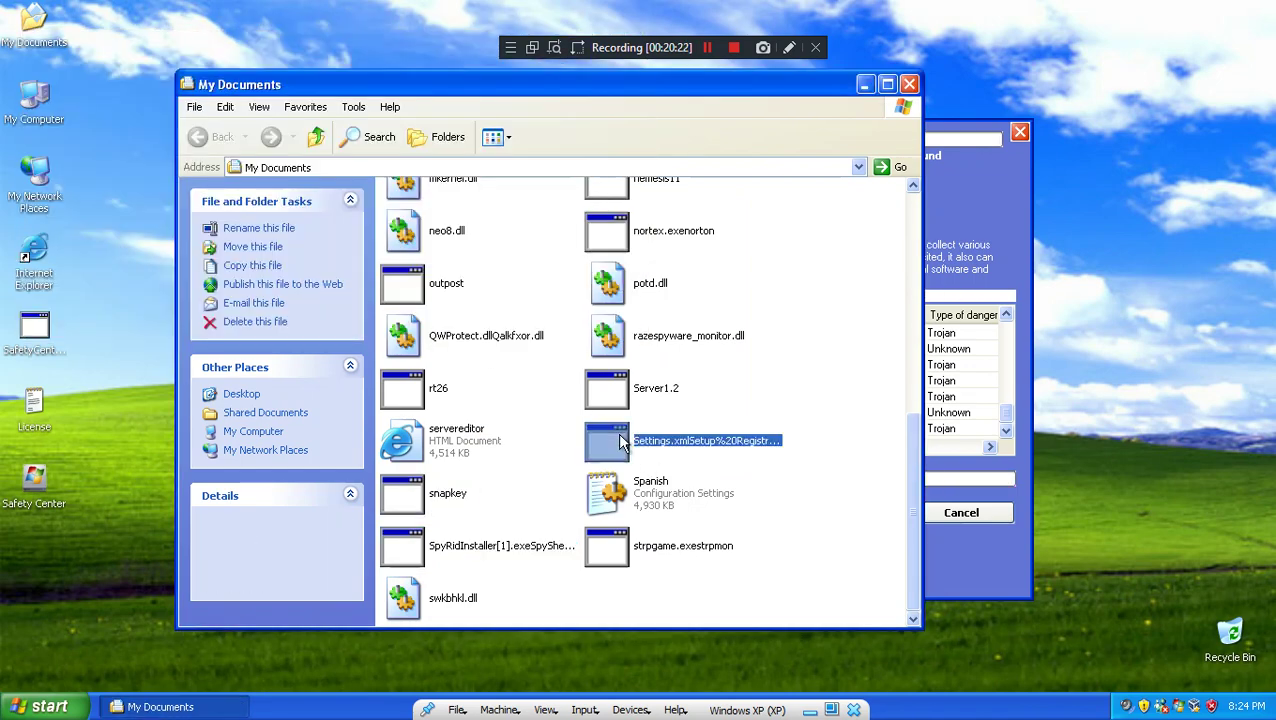
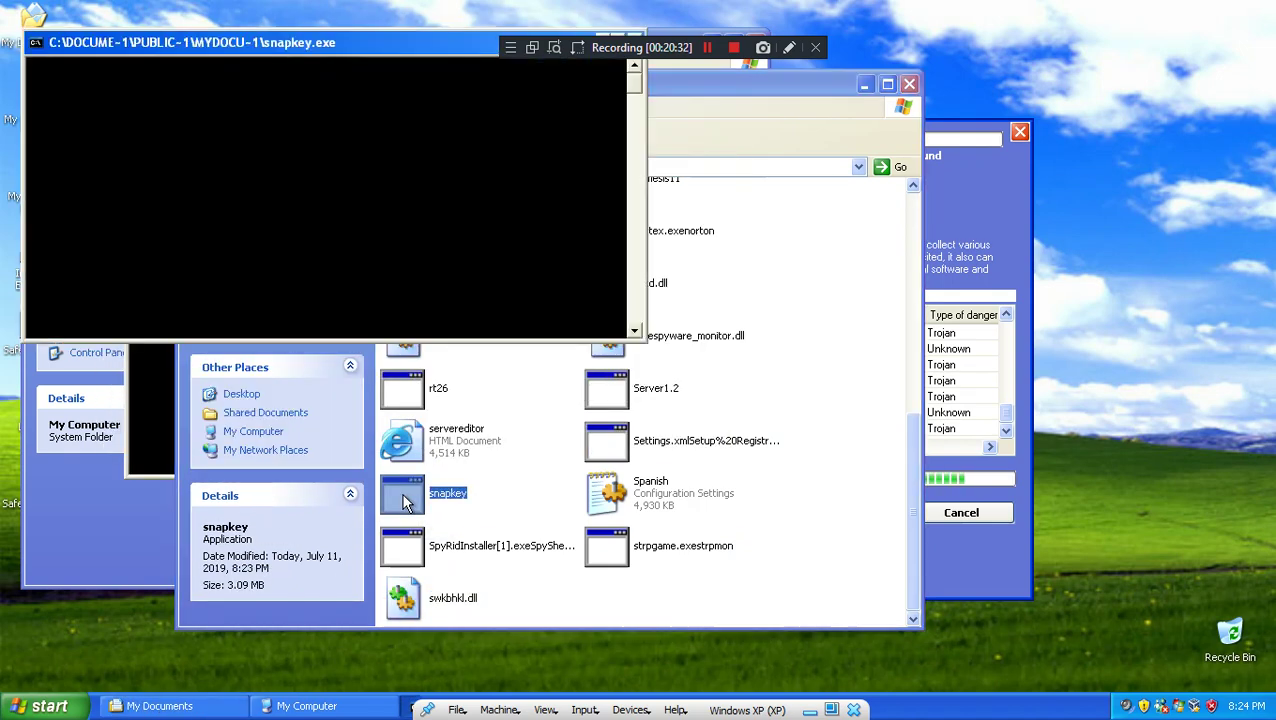
Step: Open Local Disk (C:) from My Computer and run the program file 3
{"action": "left_click", "coordinate": [114, 503]}
{"action": "left_click", "coordinate": [293, 292]}
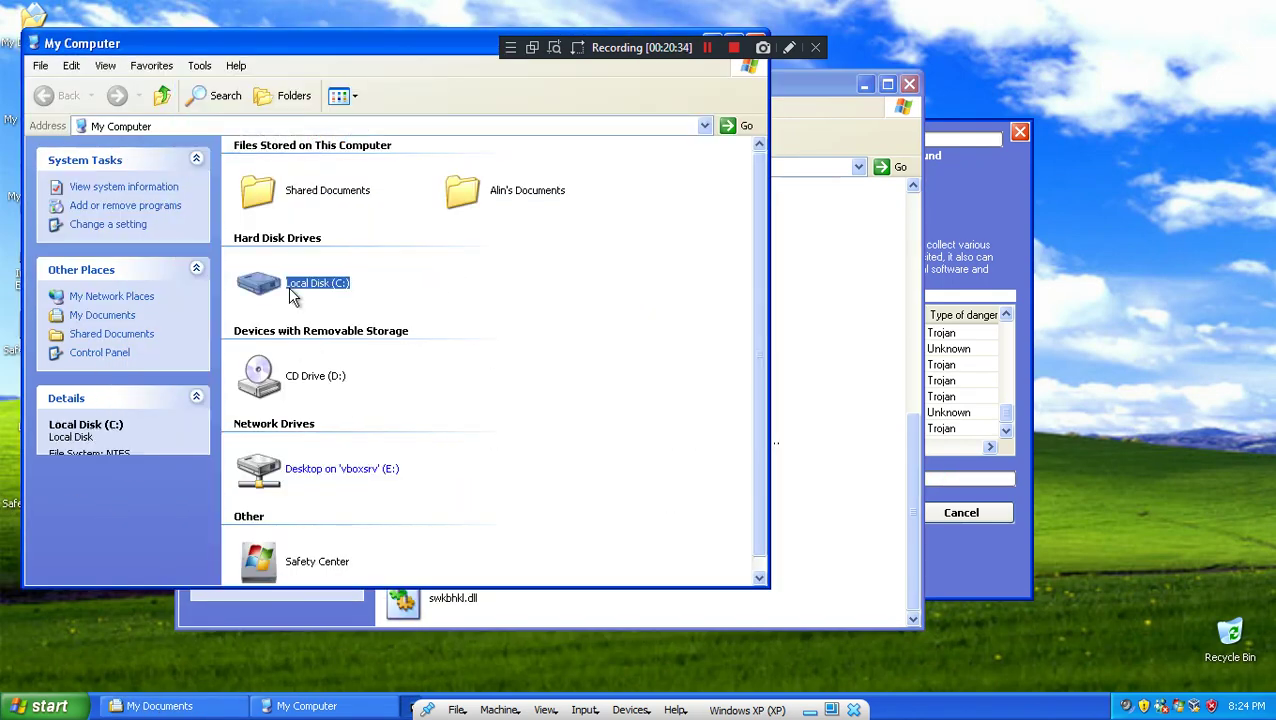
{"action": "double_click", "coordinate": [291, 289]}
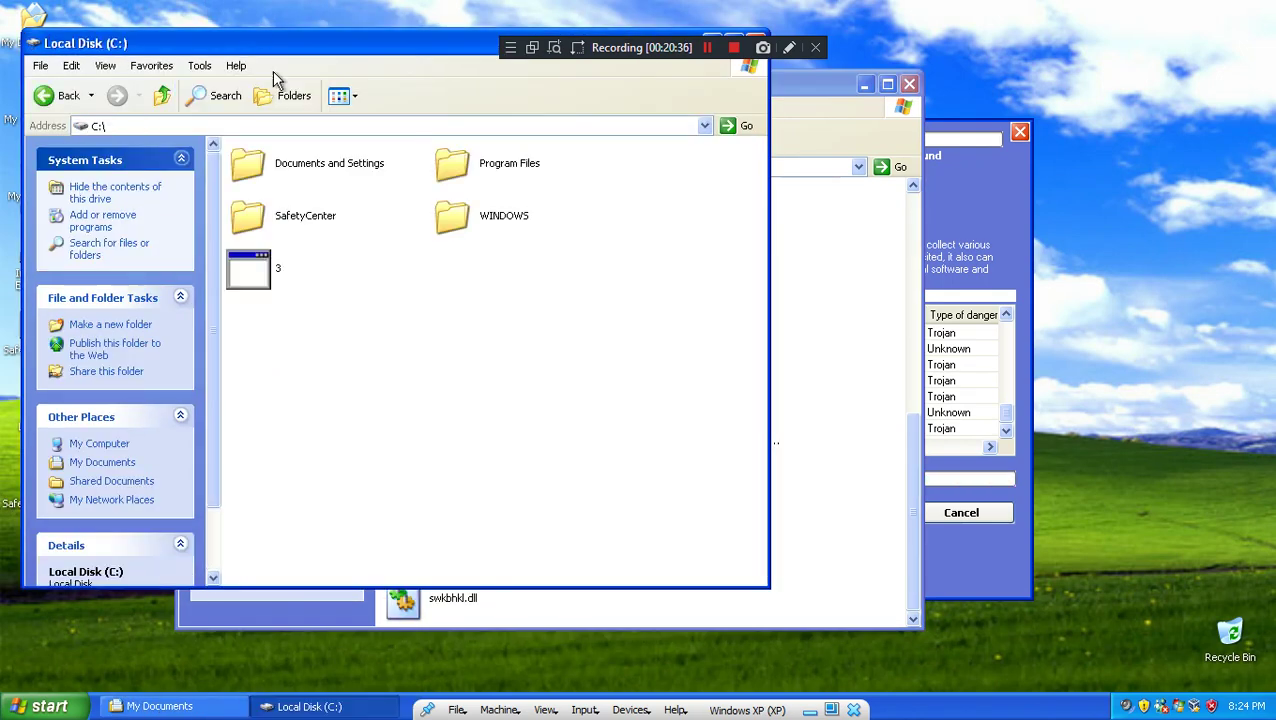
{"action": "double_click", "coordinate": [262, 274]}
Step: Open C:\WINDOWS\system32 and bring the Safety Center scanner window forward
{"action": "left_click", "coordinate": [495, 224]}
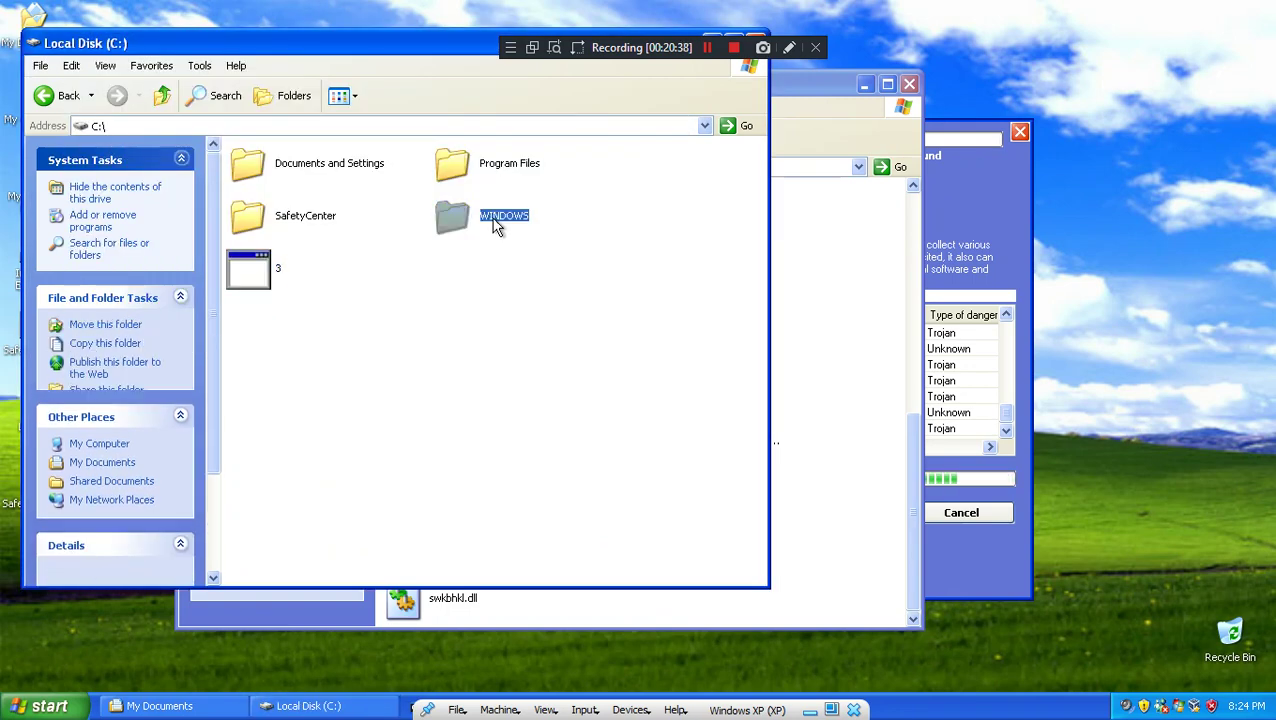
{"action": "key", "text": "Return"}
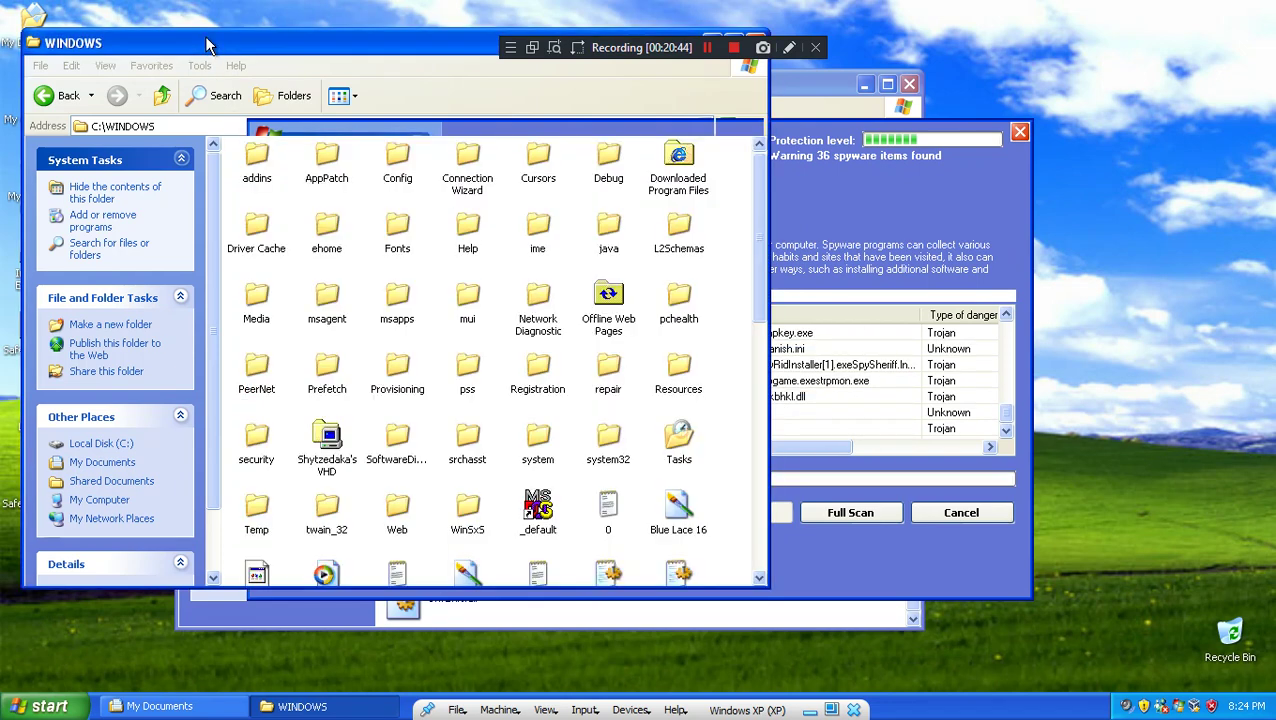
{"action": "scroll", "coordinate": [617, 380], "scroll_direction": "down", "scroll_amount": 3}
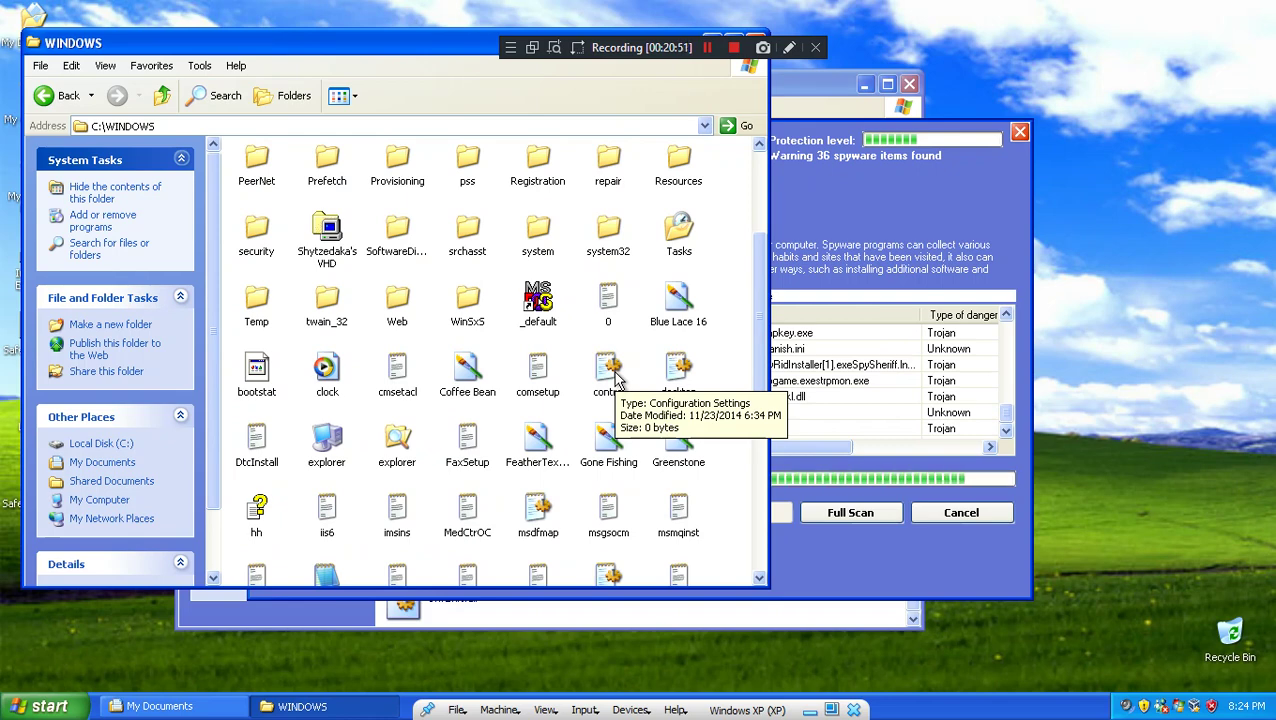
{"action": "scroll", "coordinate": [617, 380], "scroll_direction": "down", "scroll_amount": 5}
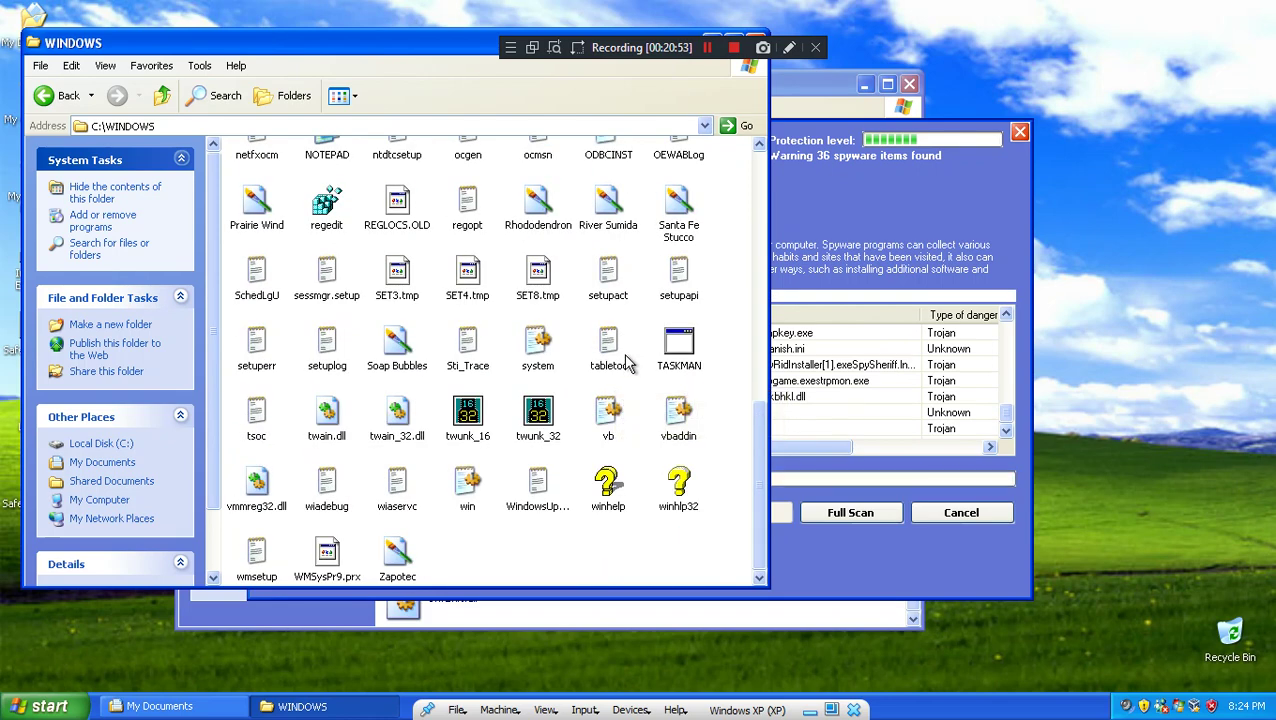
{"action": "scroll", "coordinate": [610, 365], "scroll_direction": "up", "scroll_amount": 4}
{"action": "scroll", "coordinate": [440, 250], "scroll_direction": "up", "scroll_amount": 3}
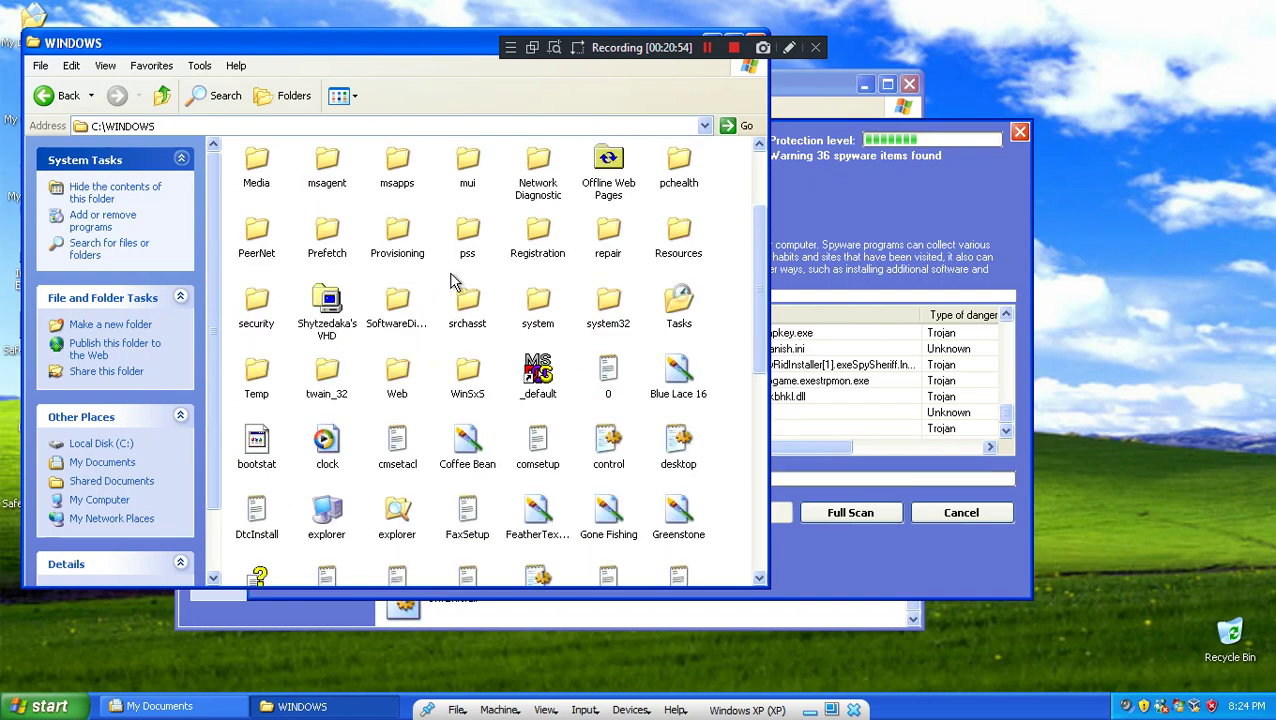
{"action": "double_click", "coordinate": [606, 418]}
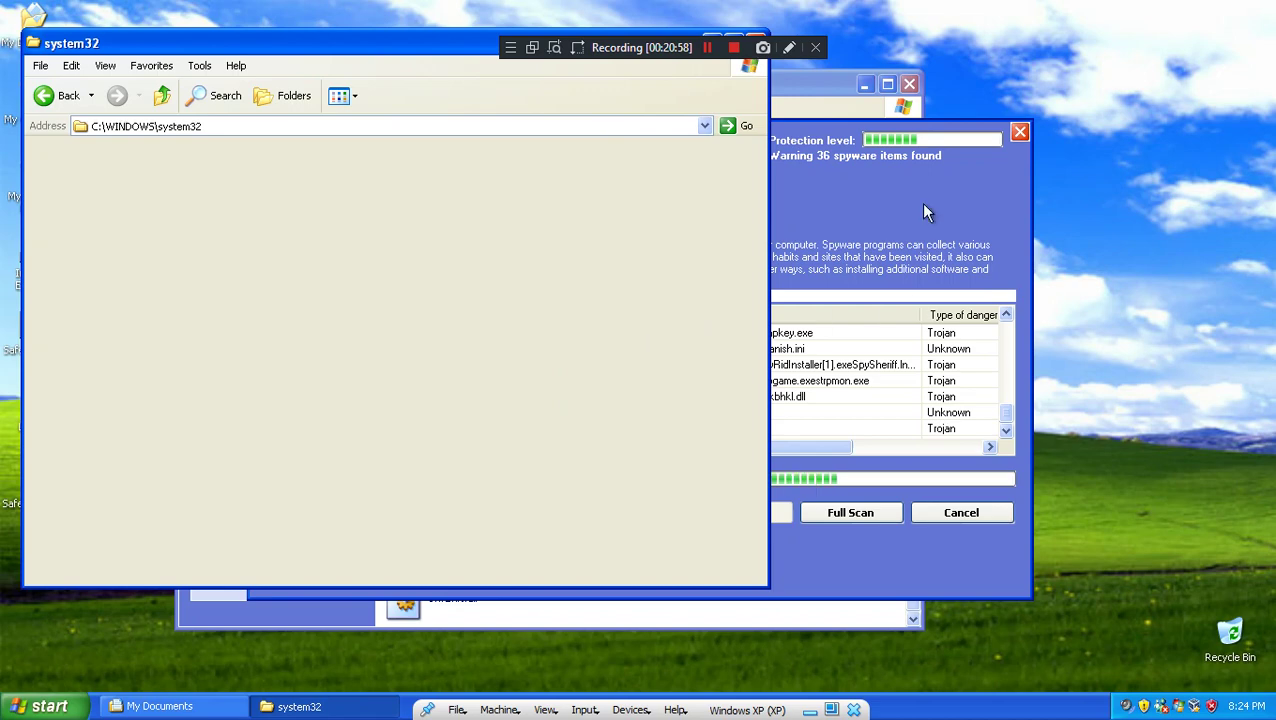
{"action": "left_click", "coordinate": [925, 210]}
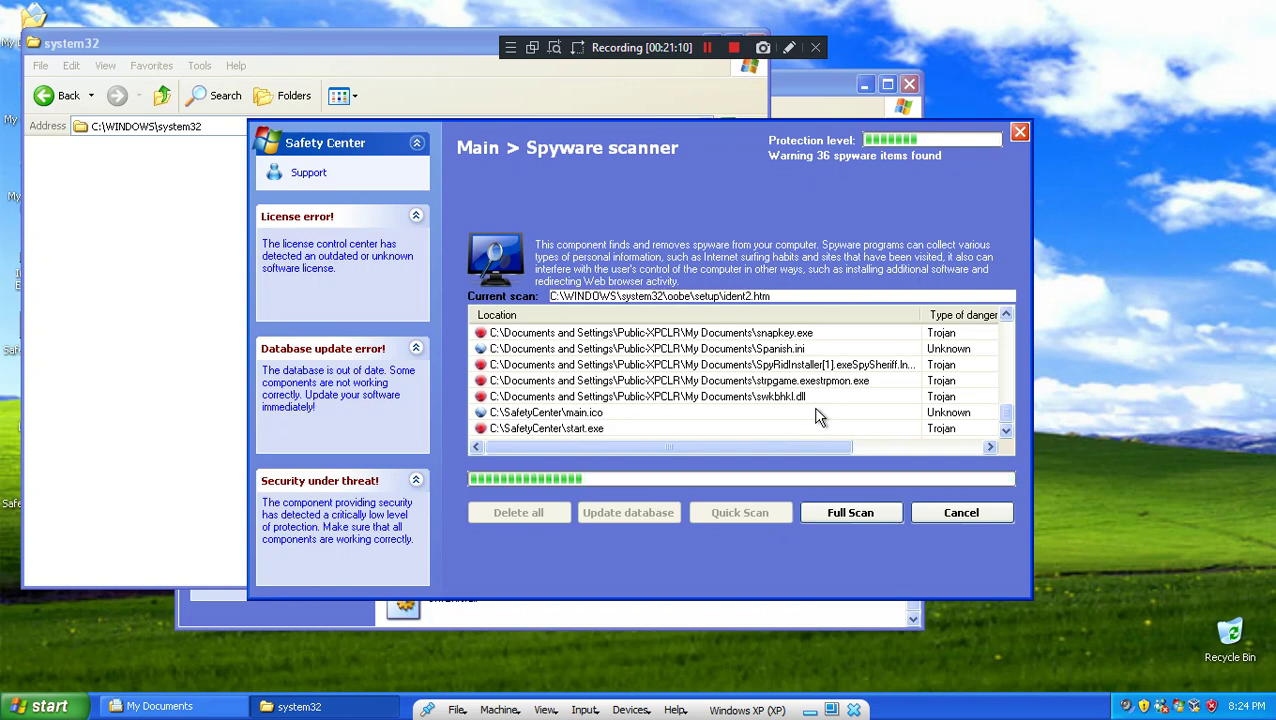
Step: Minimize the system32 window and run strpgame.exestrpmon from My Documents
{"action": "left_click", "coordinate": [686, 621]}
{"action": "scroll", "coordinate": [706, 574], "scroll_direction": "down", "scroll_amount": 10}
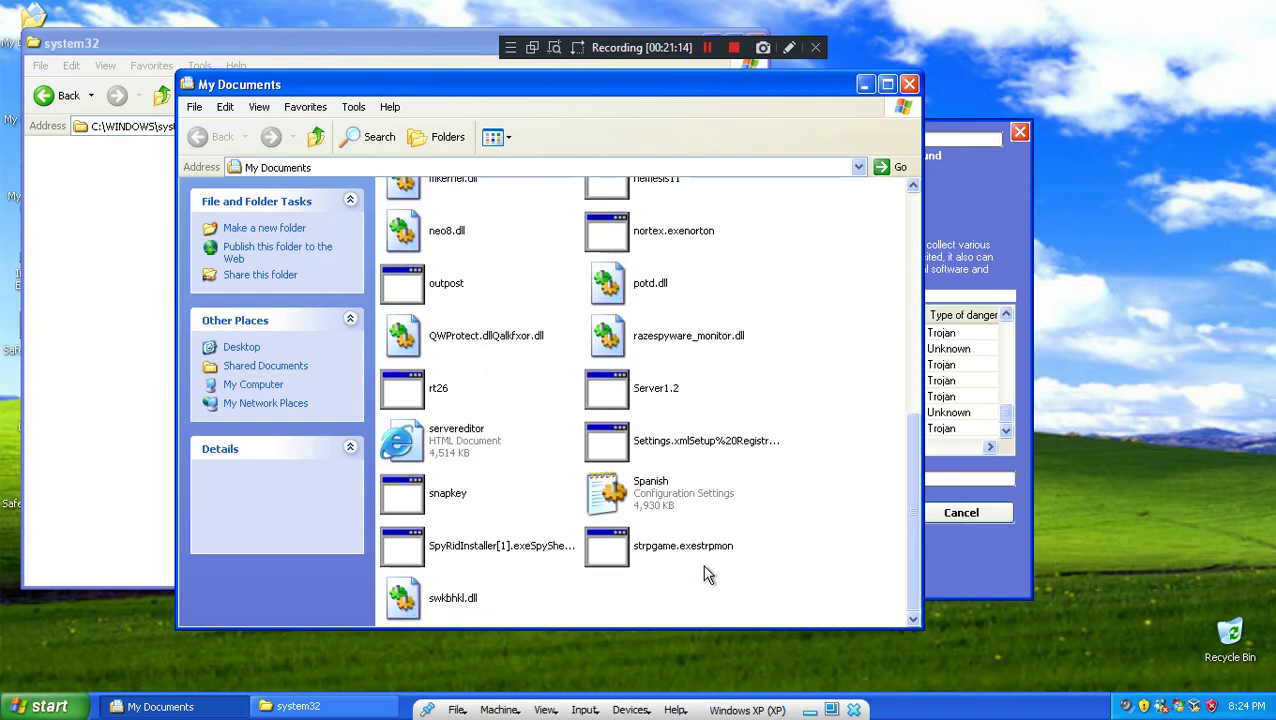
{"action": "left_click", "coordinate": [435, 605]}
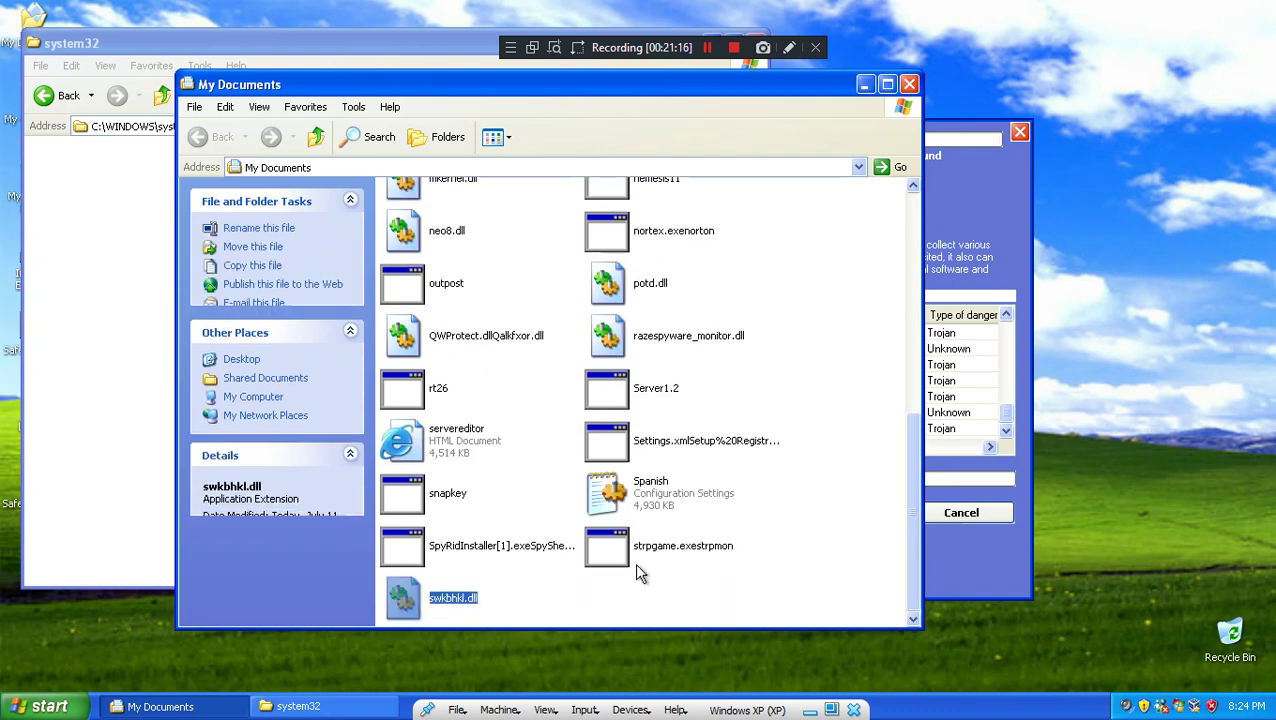
{"action": "left_click", "coordinate": [678, 567]}
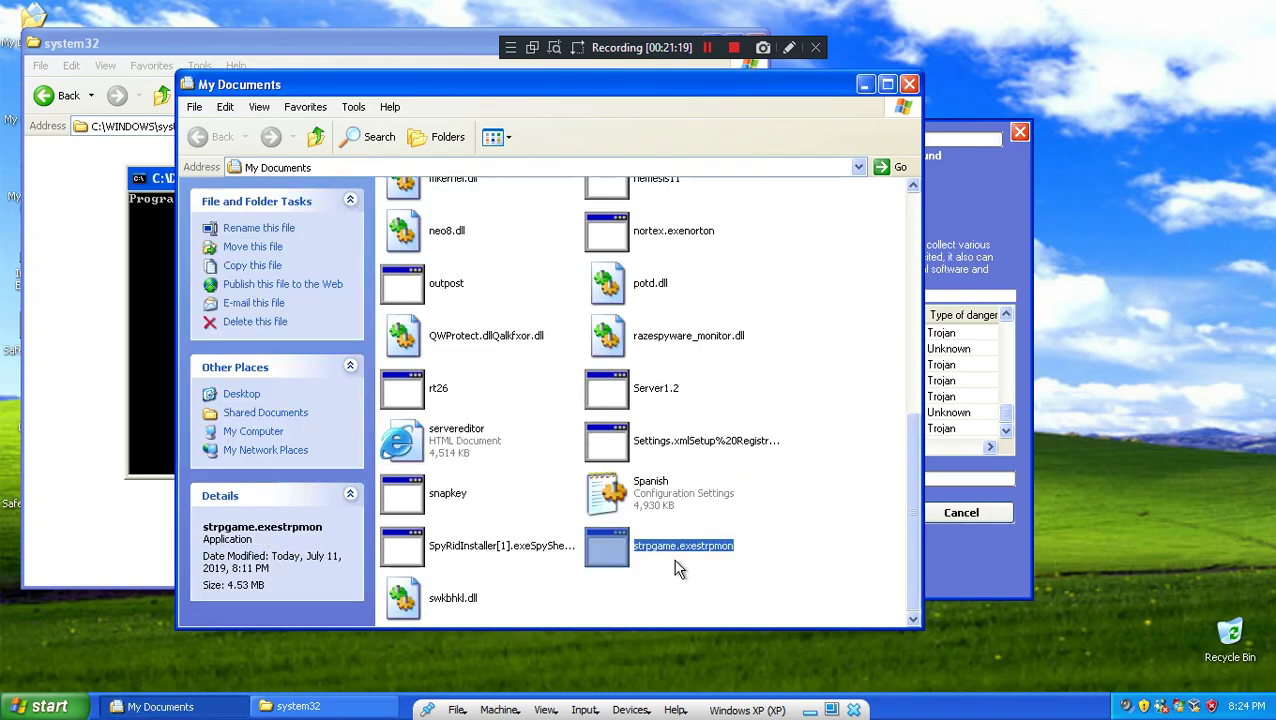
{"action": "left_click", "coordinate": [170, 236]}
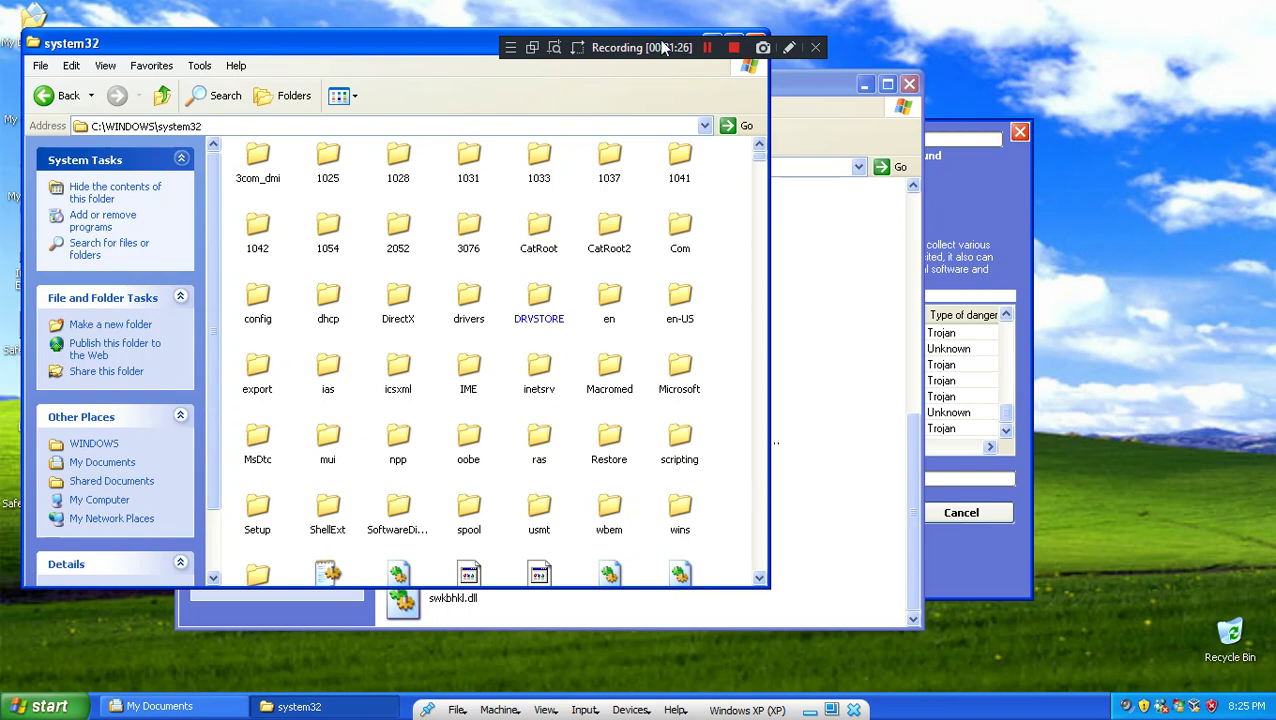
{"action": "left_click", "coordinate": [711, 43]}
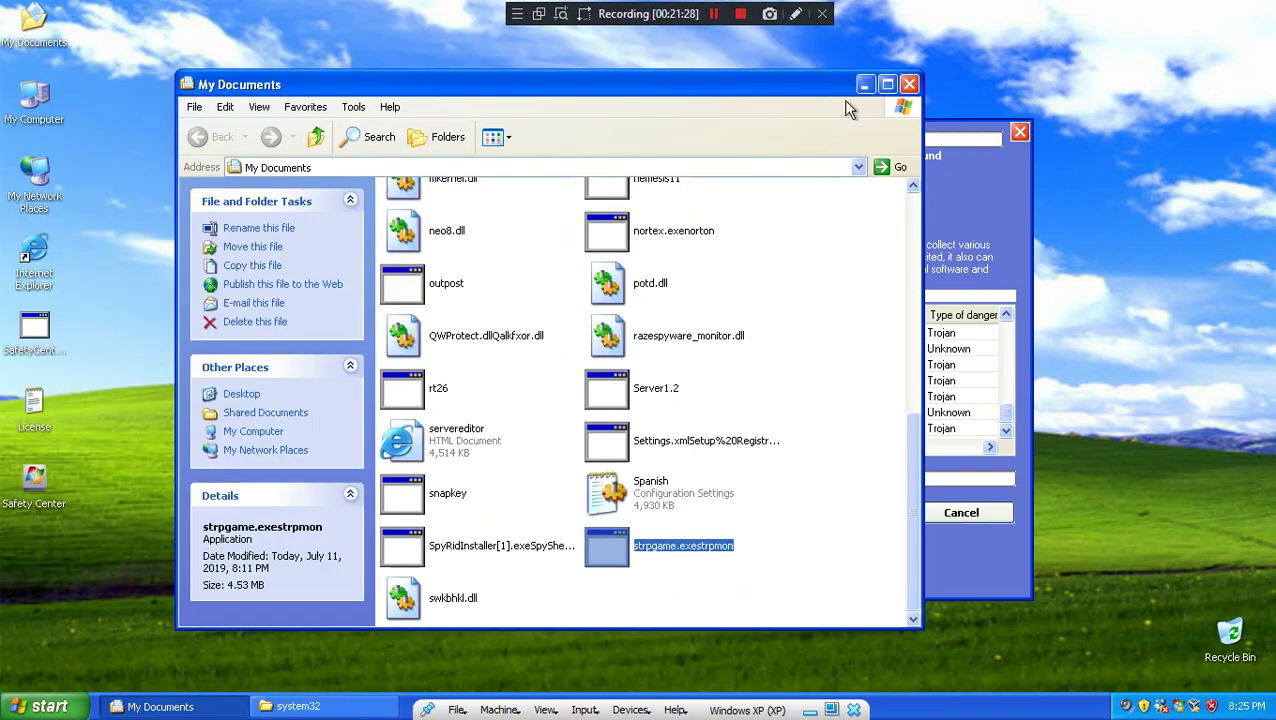
{"action": "double_click", "coordinate": [648, 565]}
Step: Close My Documents and try deleting all found spyware, dismissing the unknown-license message
{"action": "left_click", "coordinate": [909, 84]}
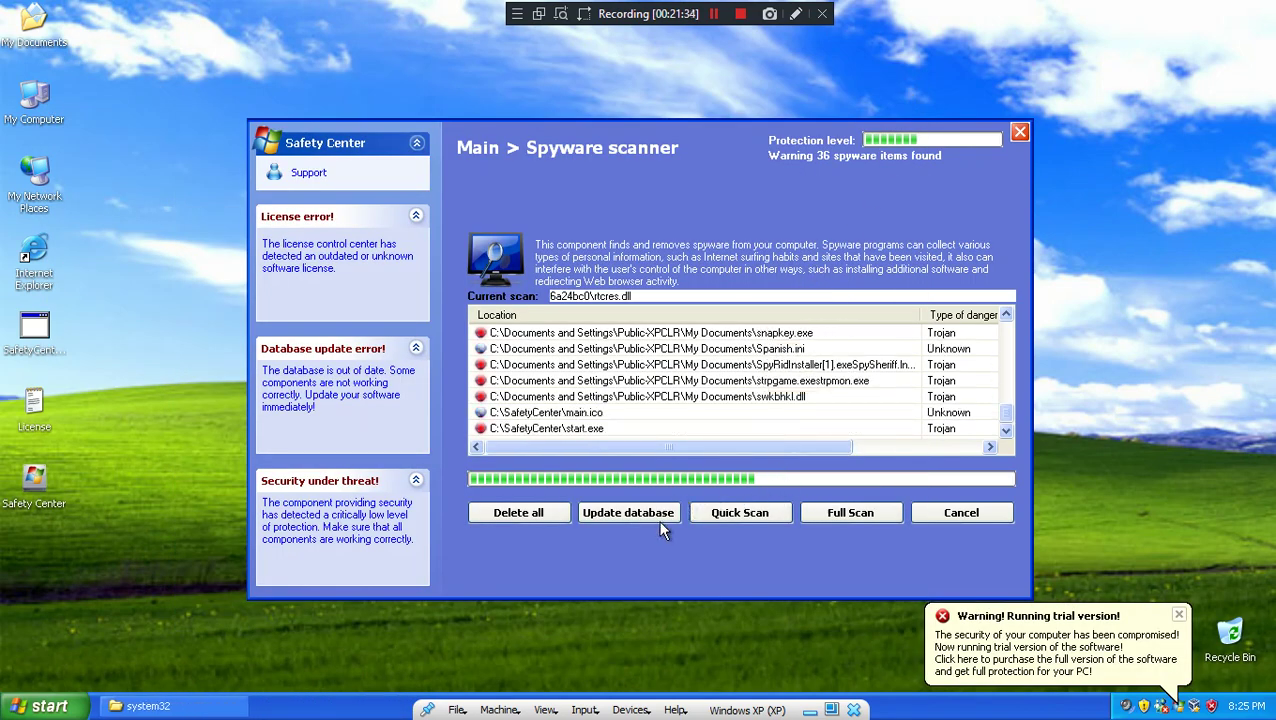
{"action": "left_click", "coordinate": [505, 514]}
{"action": "left_click", "coordinate": [650, 418]}
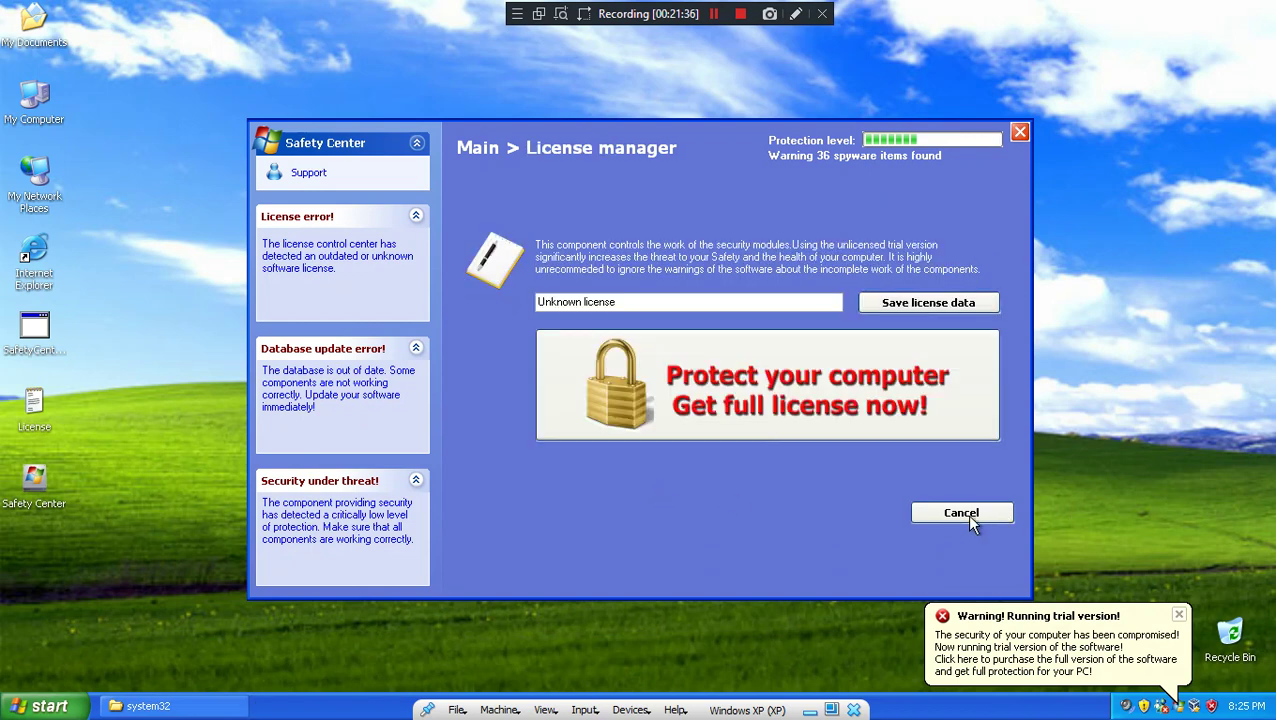
{"action": "left_click", "coordinate": [961, 513]}
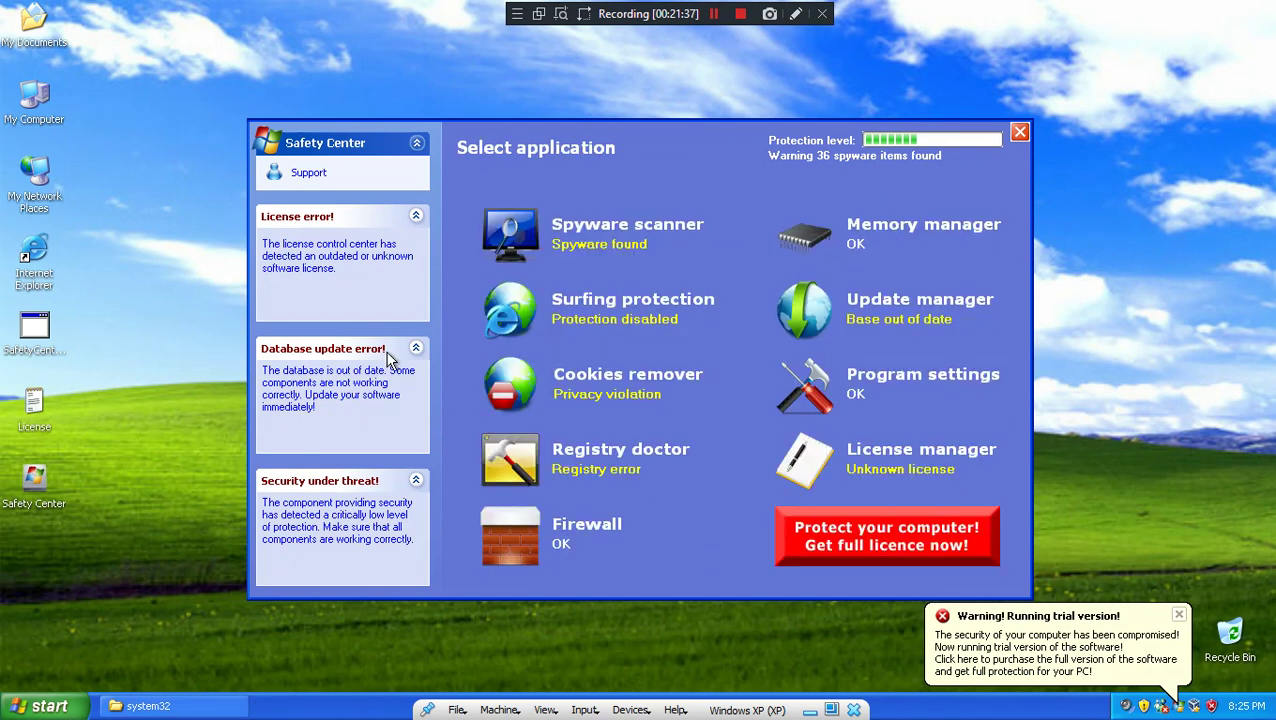
Step: Check processes in Task Manager and launch Windows Media Player from the Start menu
{"action": "right_click", "coordinate": [345, 705]}
{"action": "left_click", "coordinate": [356, 665]}
{"action": "left_click", "coordinate": [190, 254]}
{"action": "scroll", "coordinate": [250, 133], "scroll_direction": "down", "scroll_amount": 2}
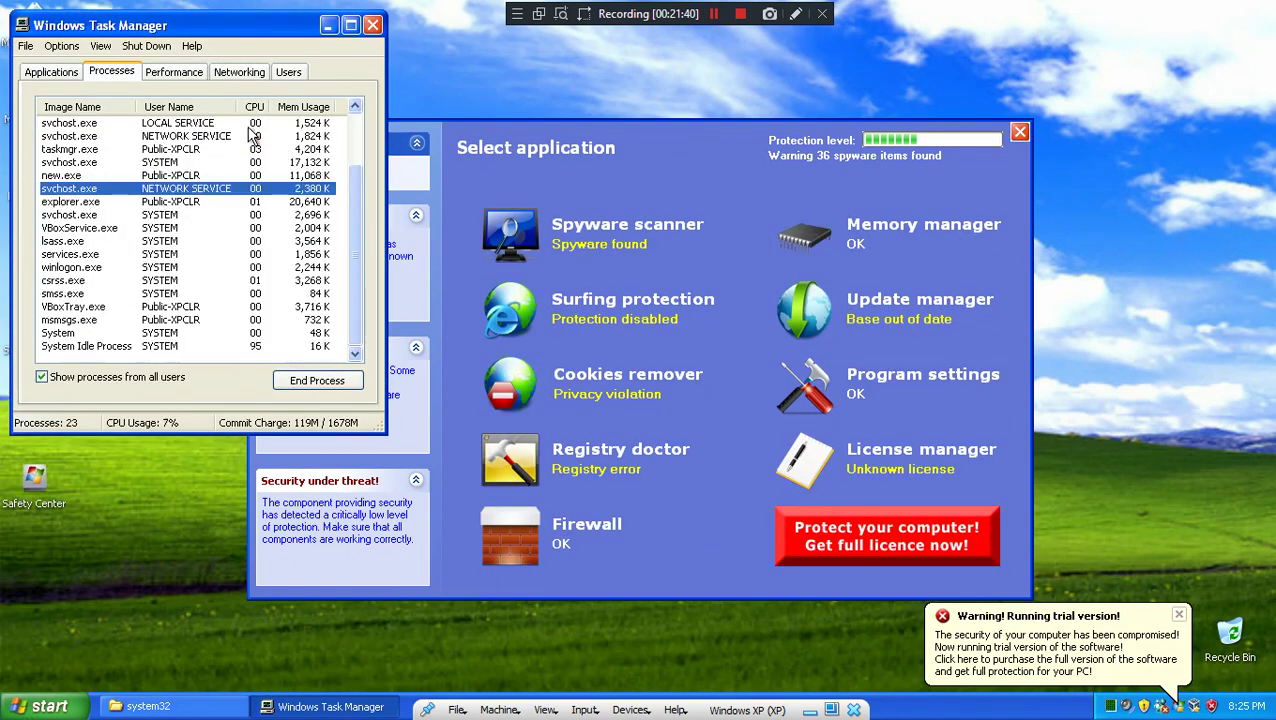
{"action": "key", "text": "super"}
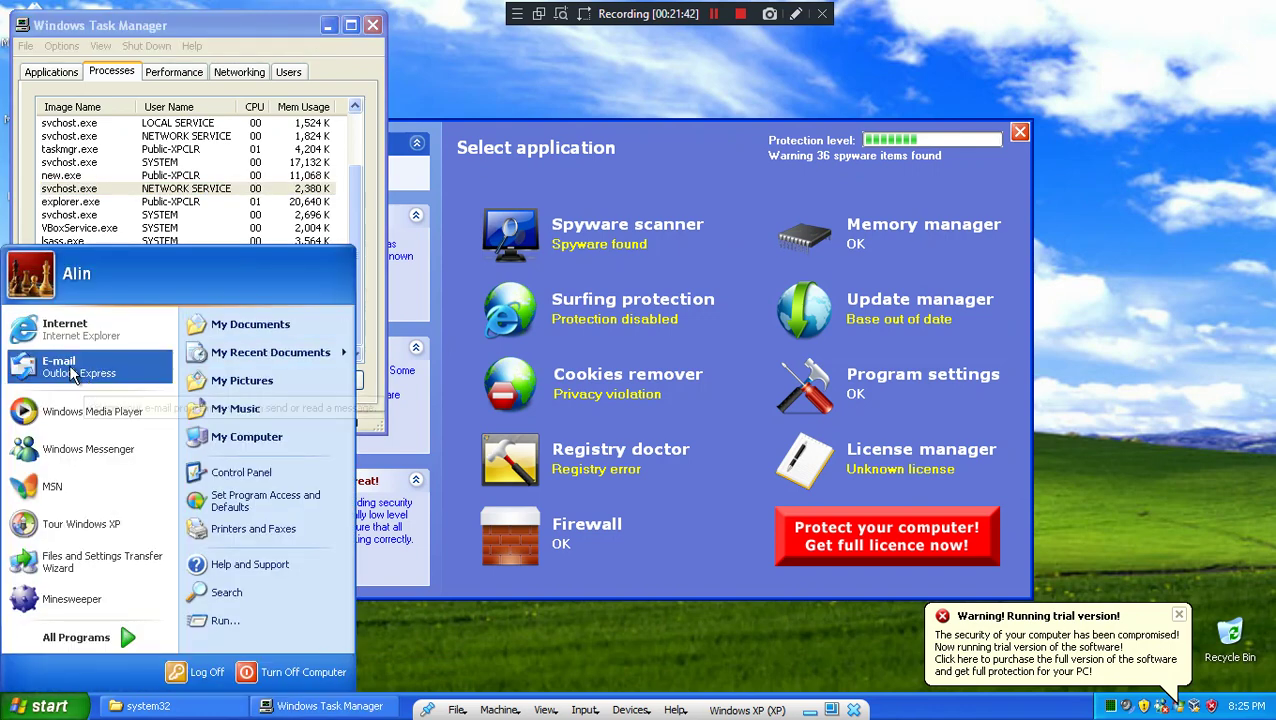
{"action": "left_click", "coordinate": [92, 411]}
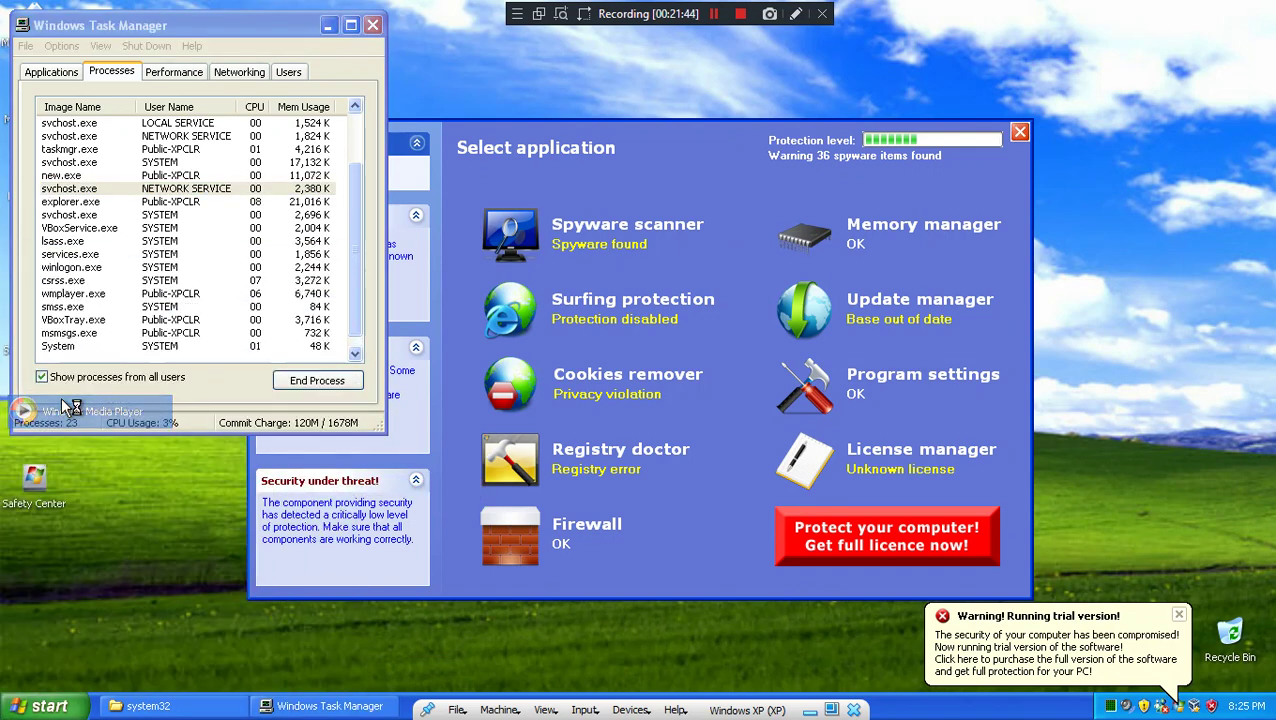
{"action": "left_click", "coordinate": [376, 26]}
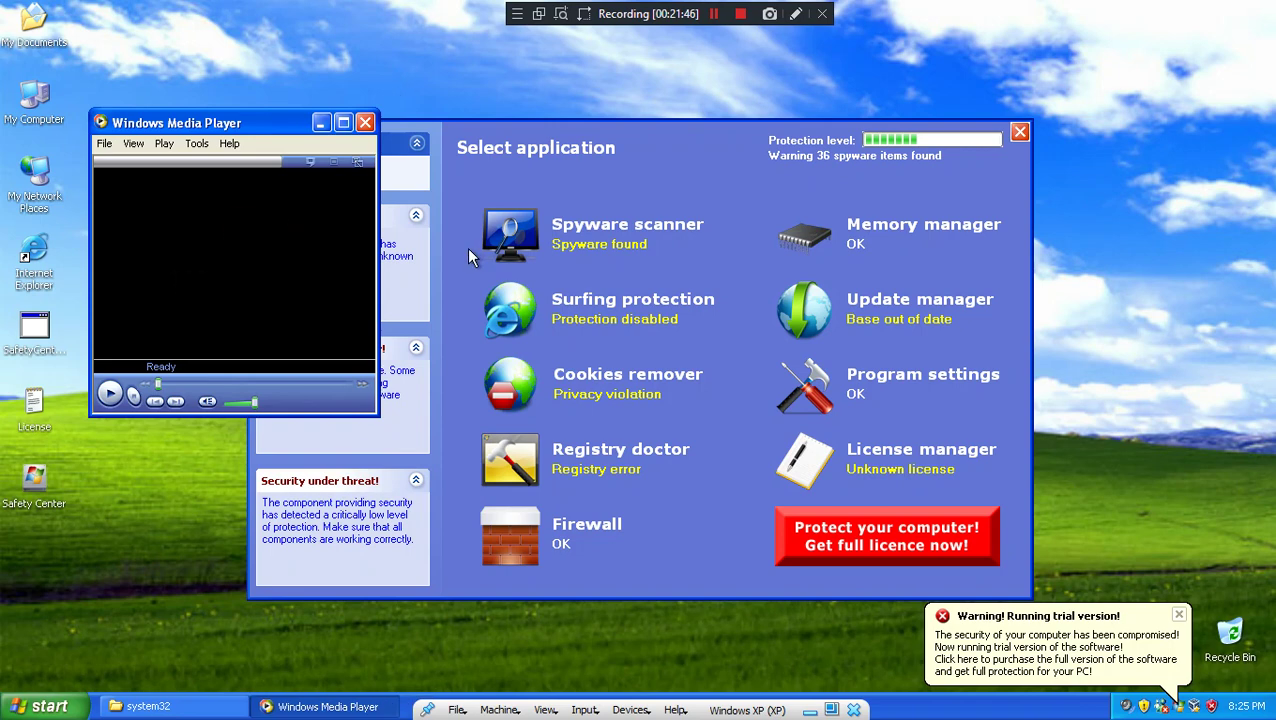
Step: Dismiss the trial-version warning and the wmplayer shutdown message, returning to Safety Center
{"action": "left_click", "coordinate": [580, 250]}
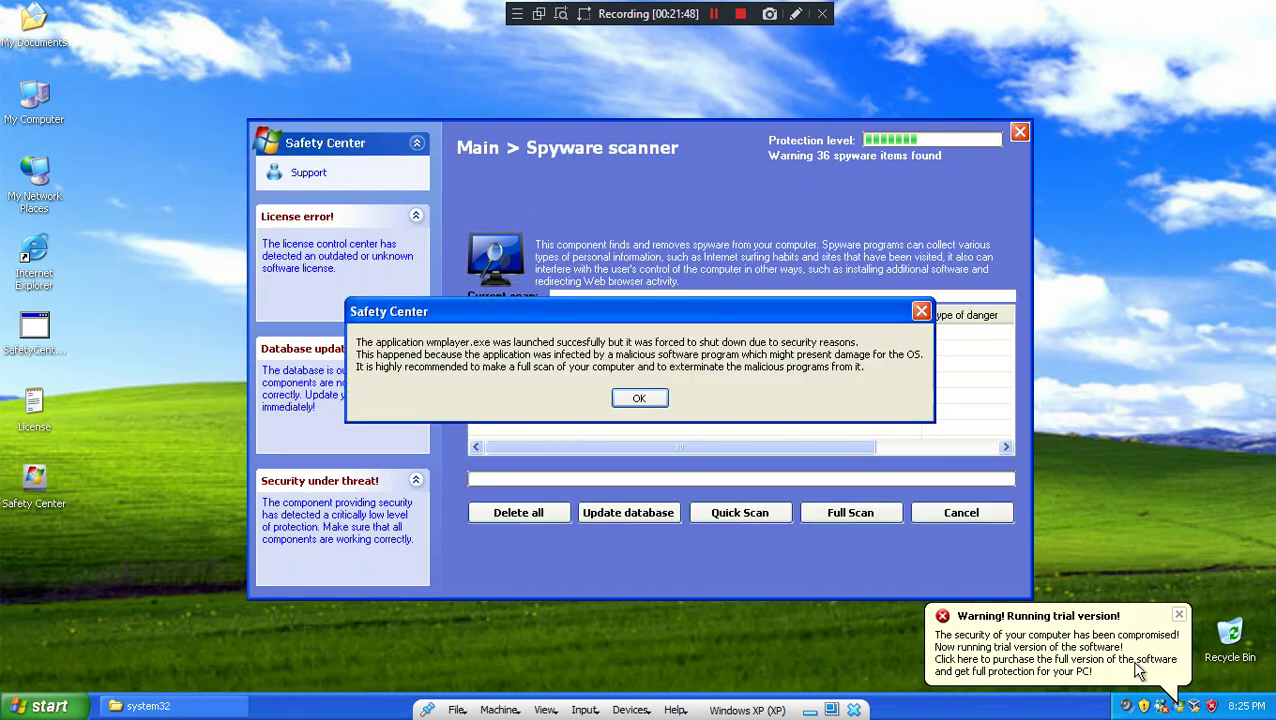
{"action": "left_click", "coordinate": [1093, 660]}
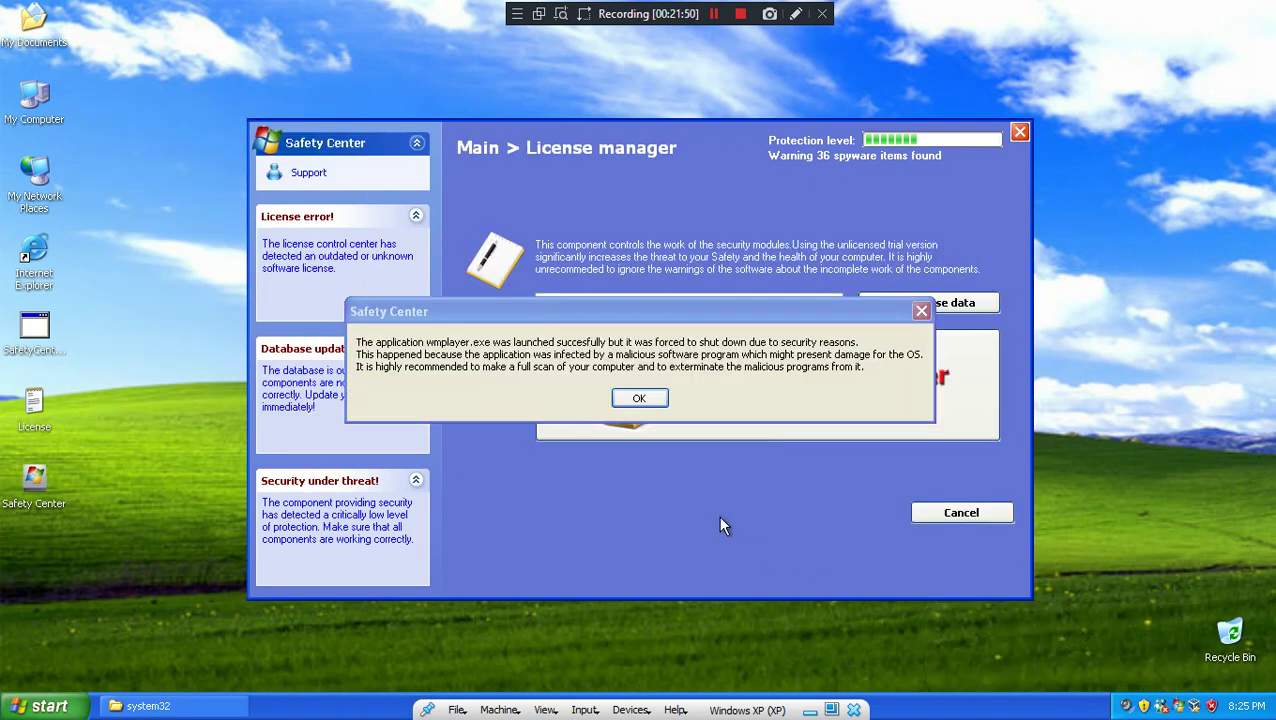
{"action": "left_click", "coordinate": [639, 399]}
{"action": "left_click", "coordinate": [945, 514]}
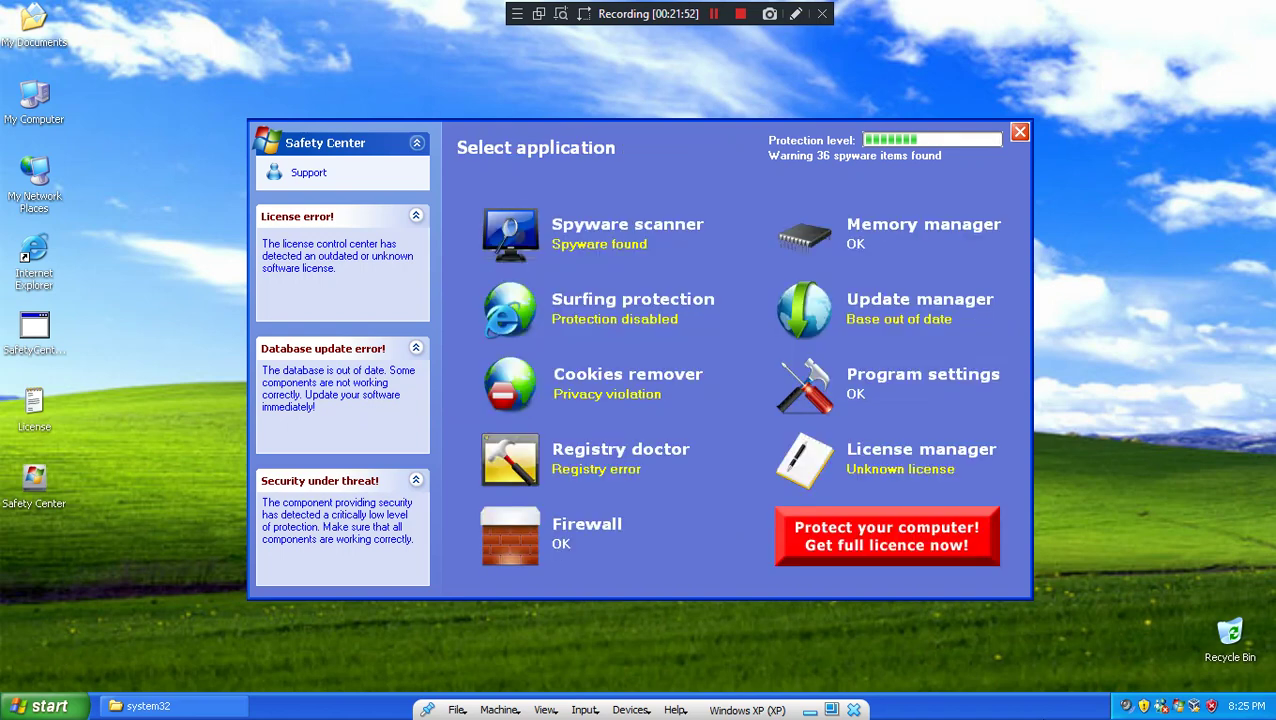
Step: Review the running processes in Task Manager again, then close it
{"action": "right_click", "coordinate": [1045, 706]}
{"action": "left_click", "coordinate": [1091, 667]}
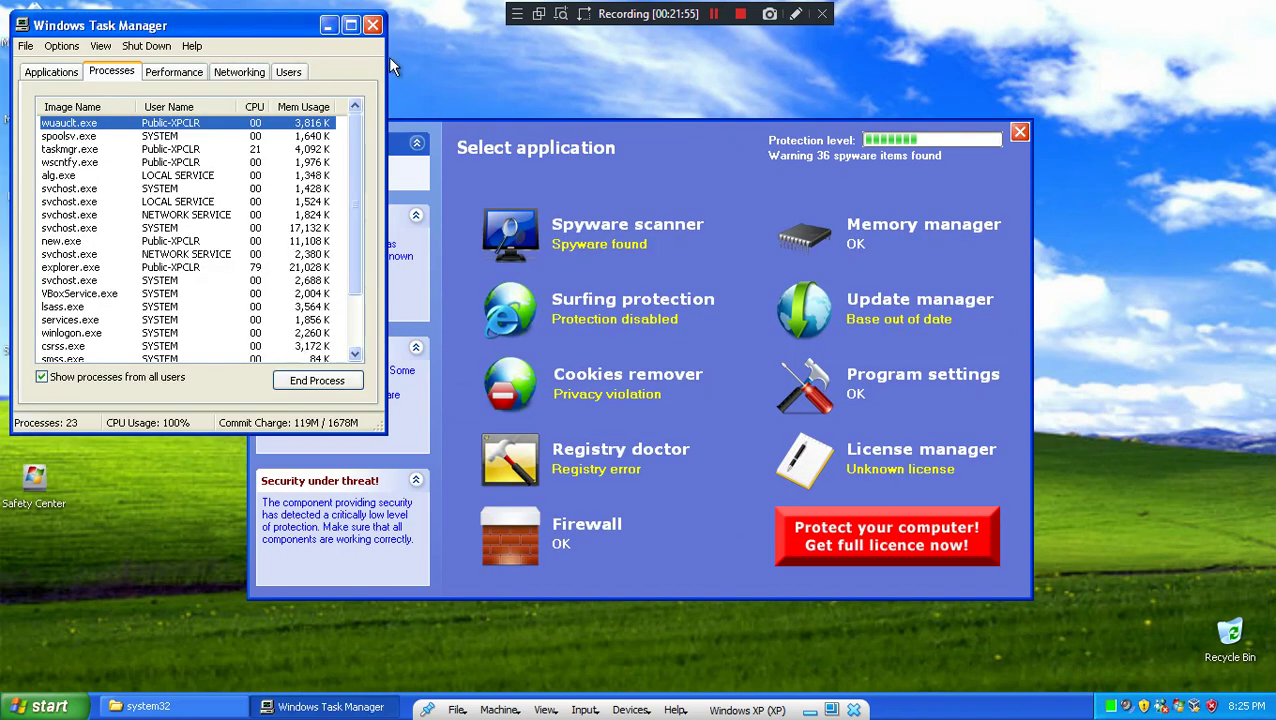
{"action": "scroll", "coordinate": [91, 316], "scroll_direction": "down", "scroll_amount": 2}
{"action": "scroll", "coordinate": [281, 195], "scroll_direction": "up", "scroll_amount": 2}
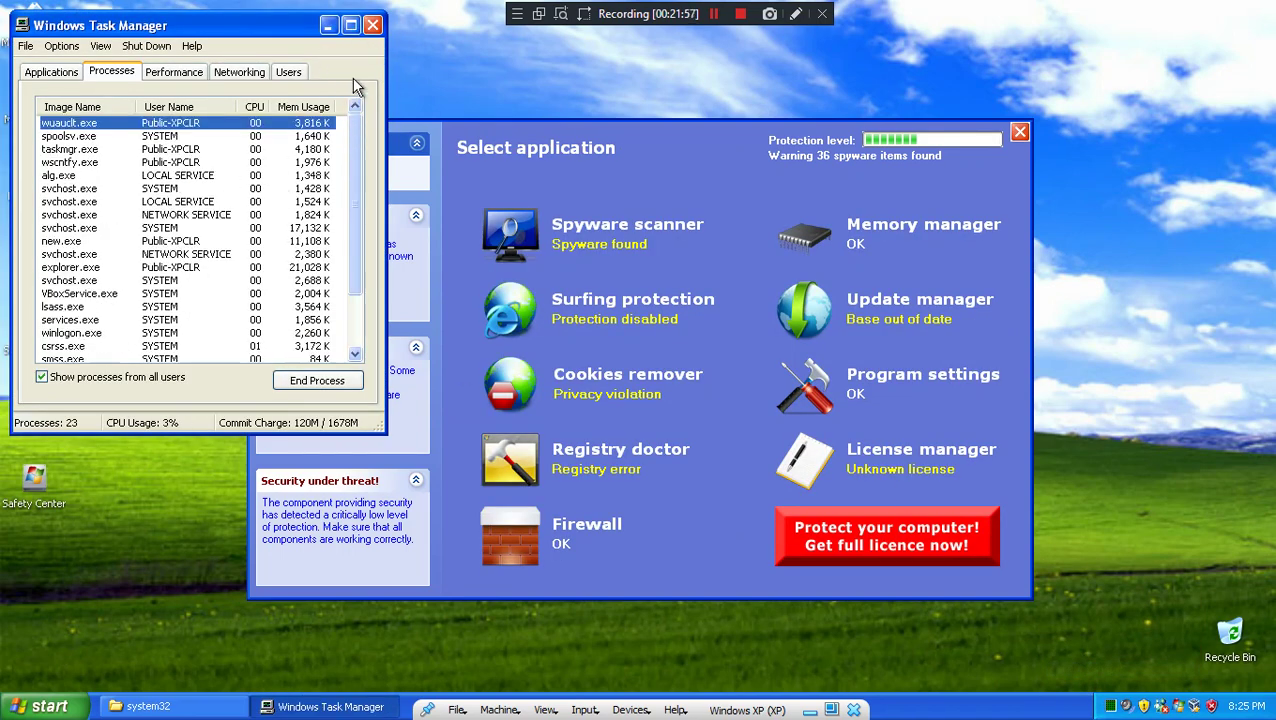
{"action": "left_click", "coordinate": [372, 25]}
Step: Run cmd from the Run dialog, close the command prompt, and launch Internet Explorer
{"action": "key", "text": "super"}
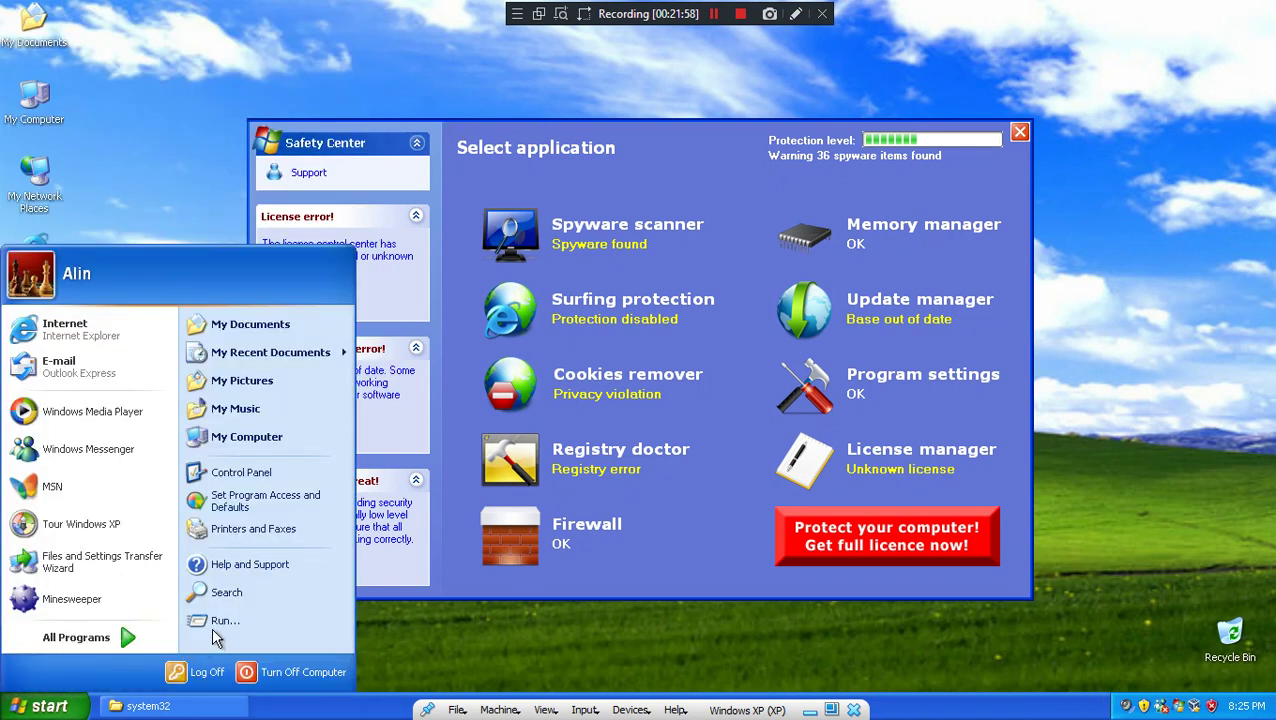
{"action": "left_click", "coordinate": [215, 624]}
{"action": "type", "text": "cmd"}
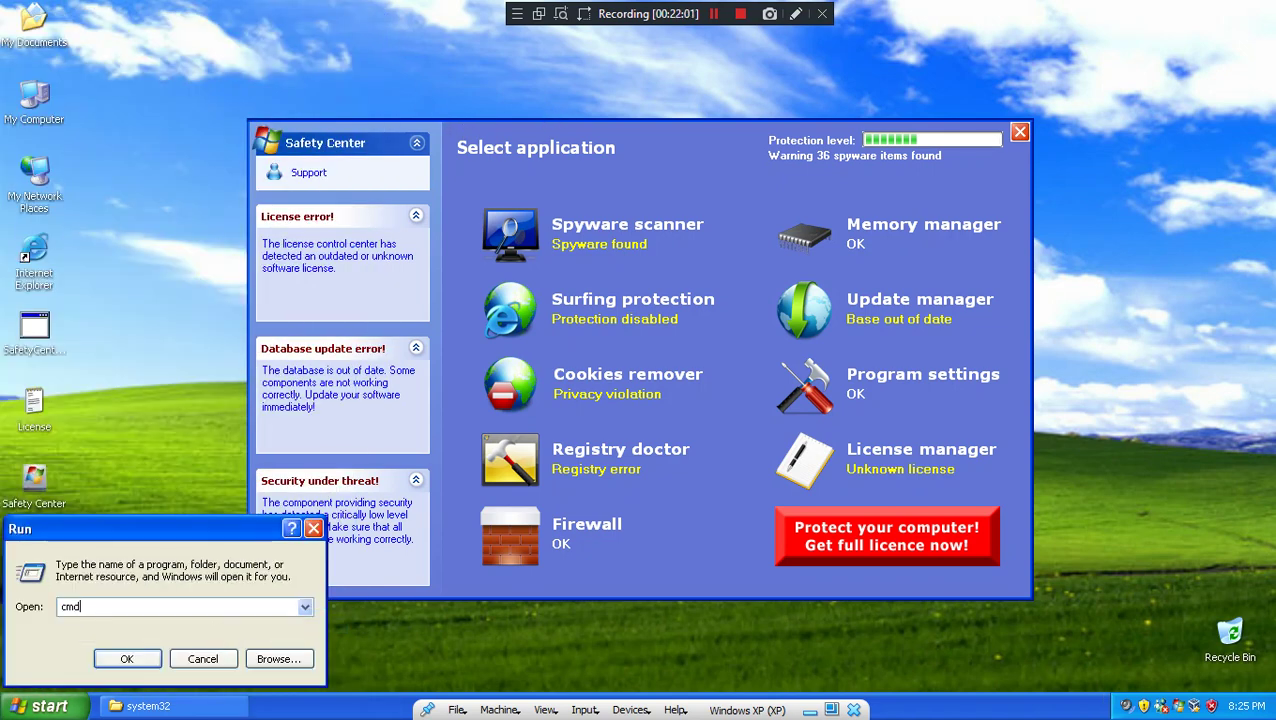
{"action": "key", "text": "Return"}
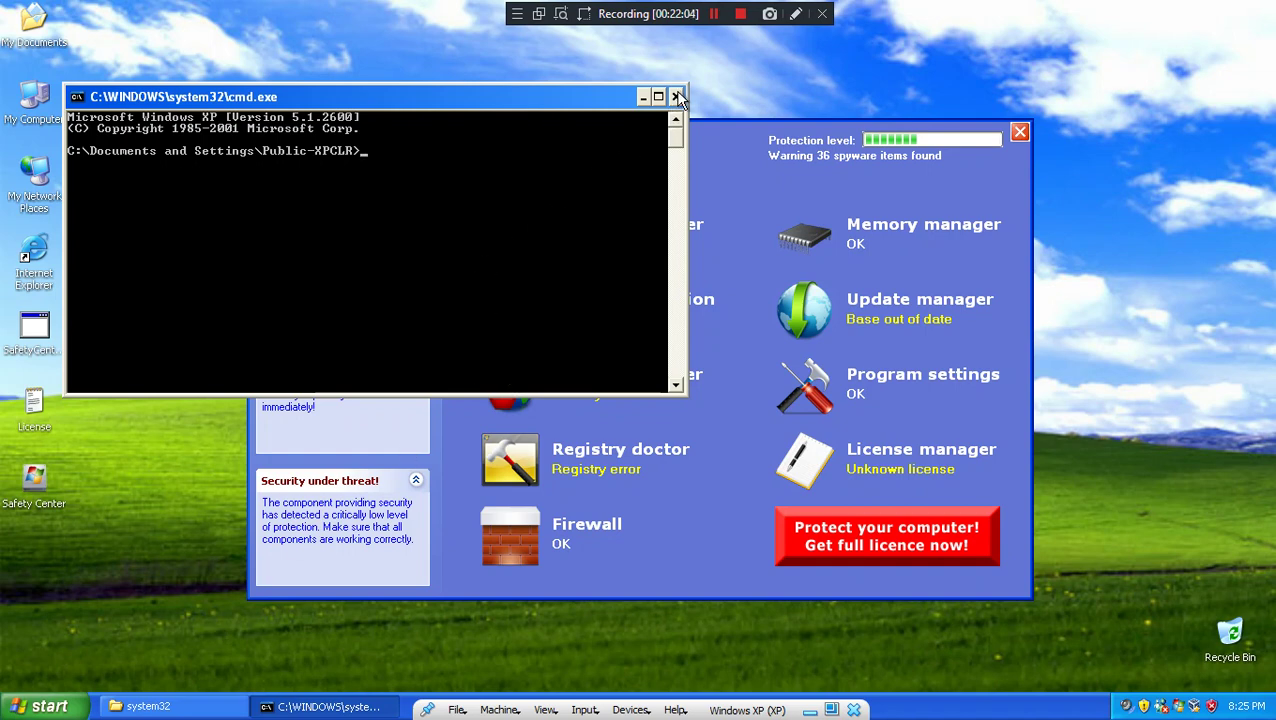
{"action": "left_click", "coordinate": [677, 97]}
{"action": "key", "text": "super"}
{"action": "left_click", "coordinate": [50, 325]}
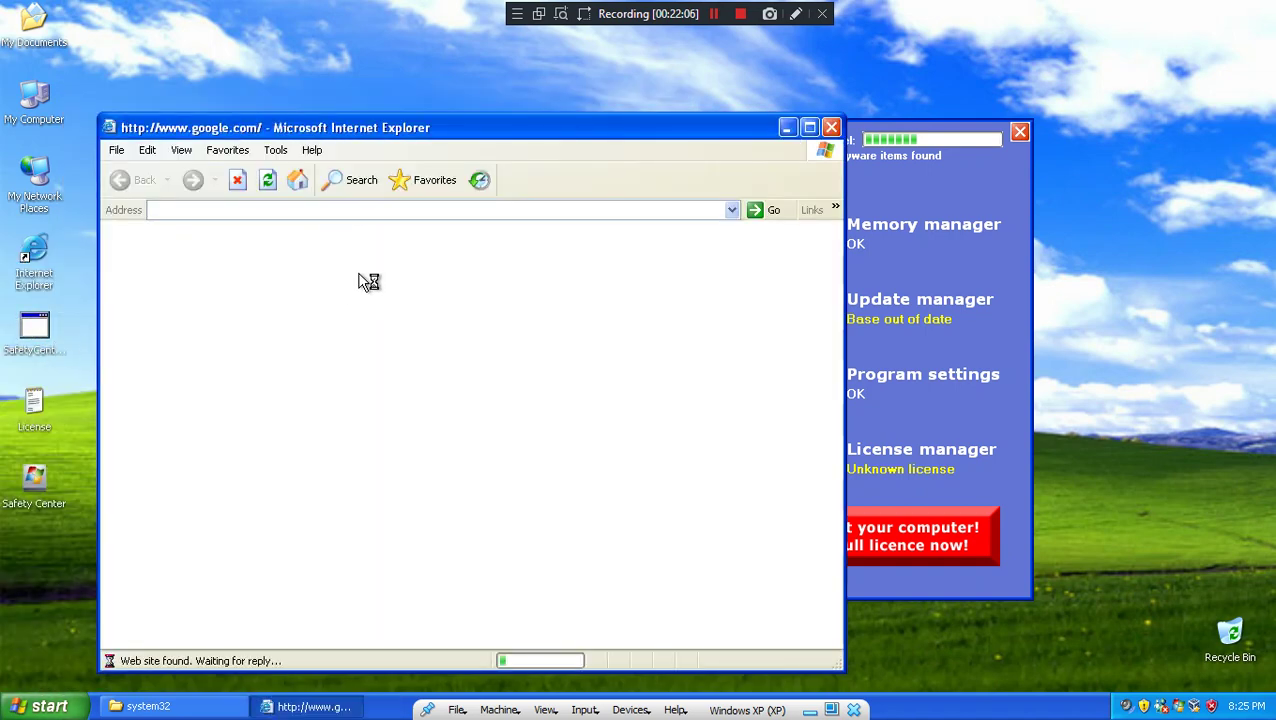
Step: Search Bing for 'kitten meows' and scroll the results
{"action": "left_click", "coordinate": [345, 212]}
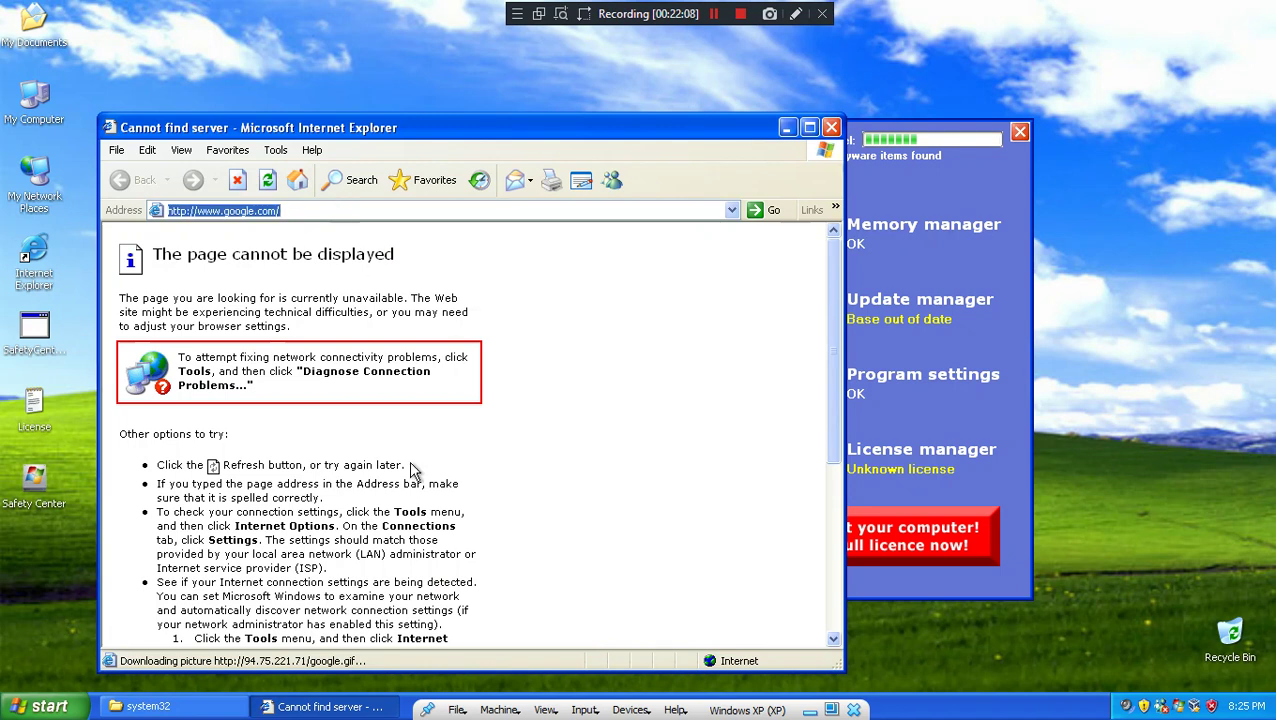
{"action": "type", "text": "kitten meows"}
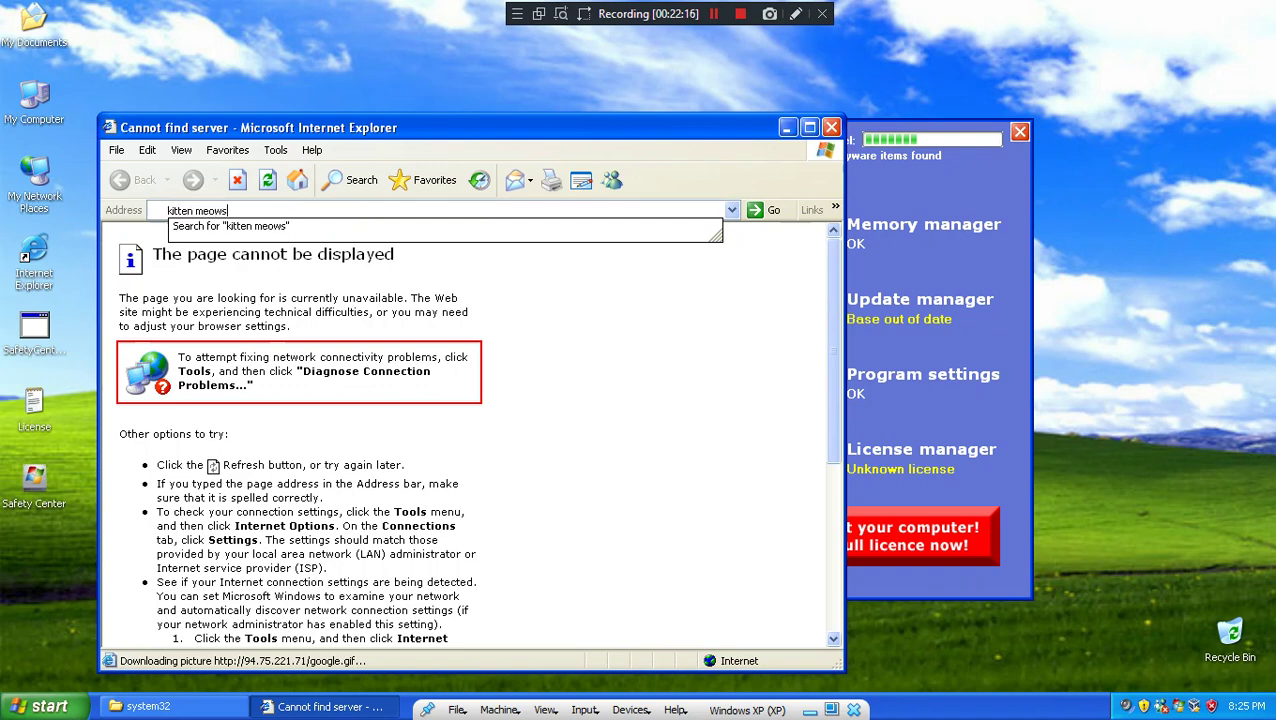
{"action": "key", "text": "Return"}
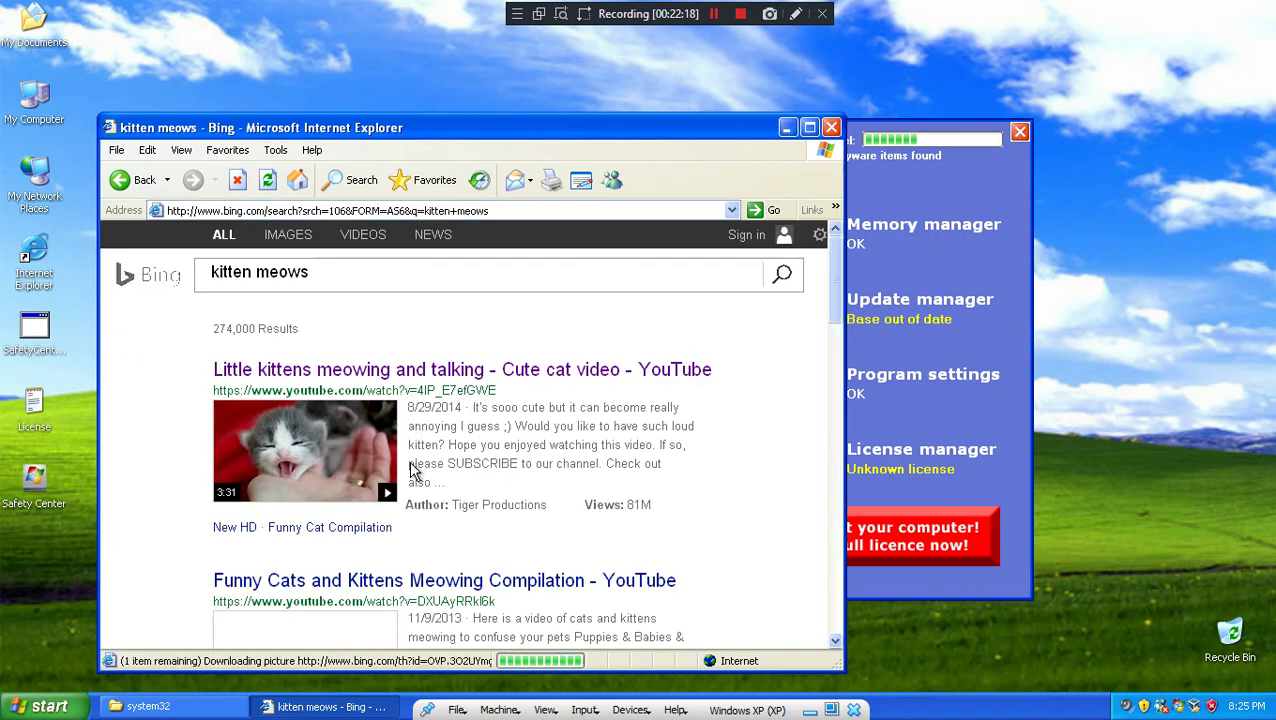
{"action": "scroll", "coordinate": [413, 470], "scroll_direction": "down", "scroll_amount": 10}
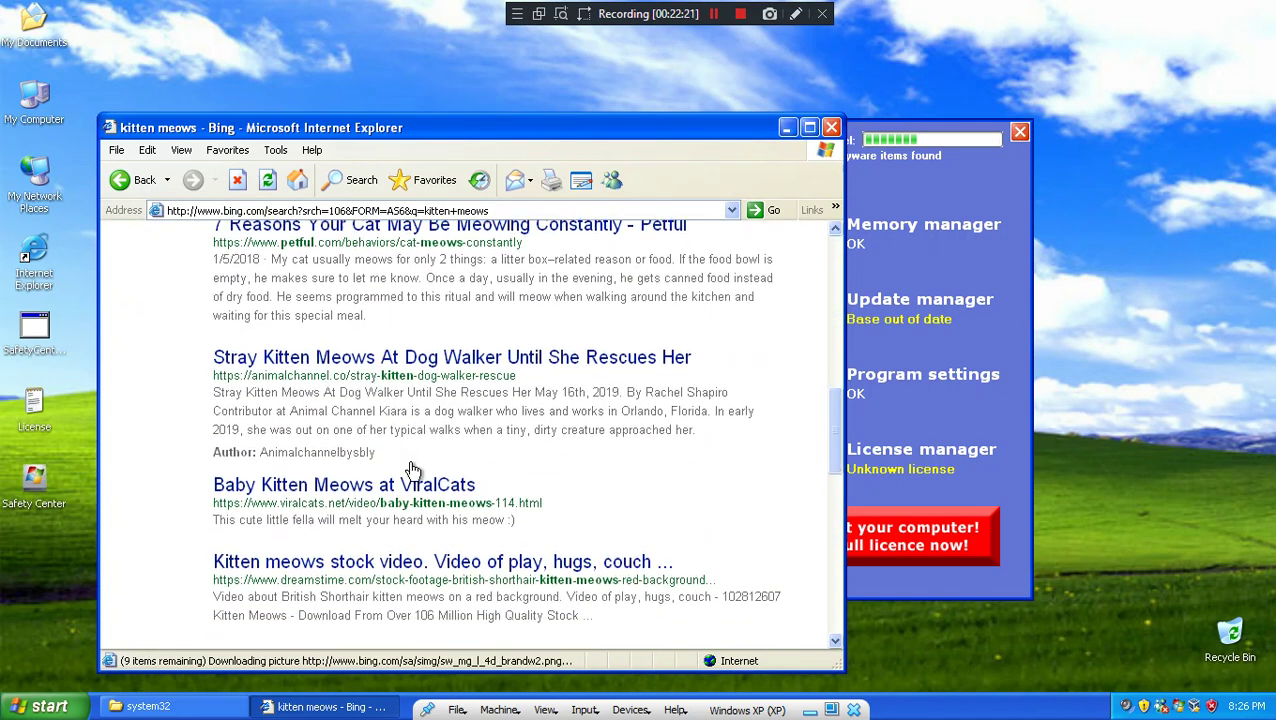
{"action": "scroll", "coordinate": [413, 470], "scroll_direction": "down", "scroll_amount": 10}
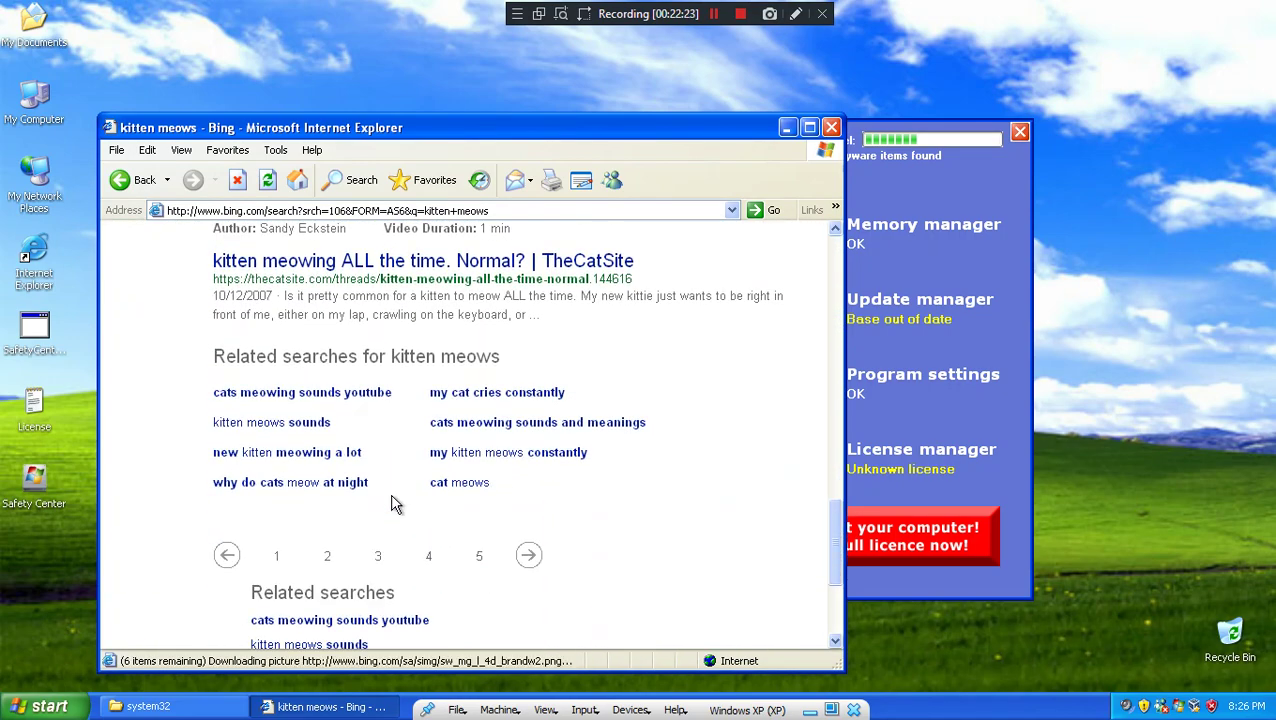
Step: Open the related search 'my cat cries constantly' and browse its results
{"action": "left_click", "coordinate": [547, 396]}
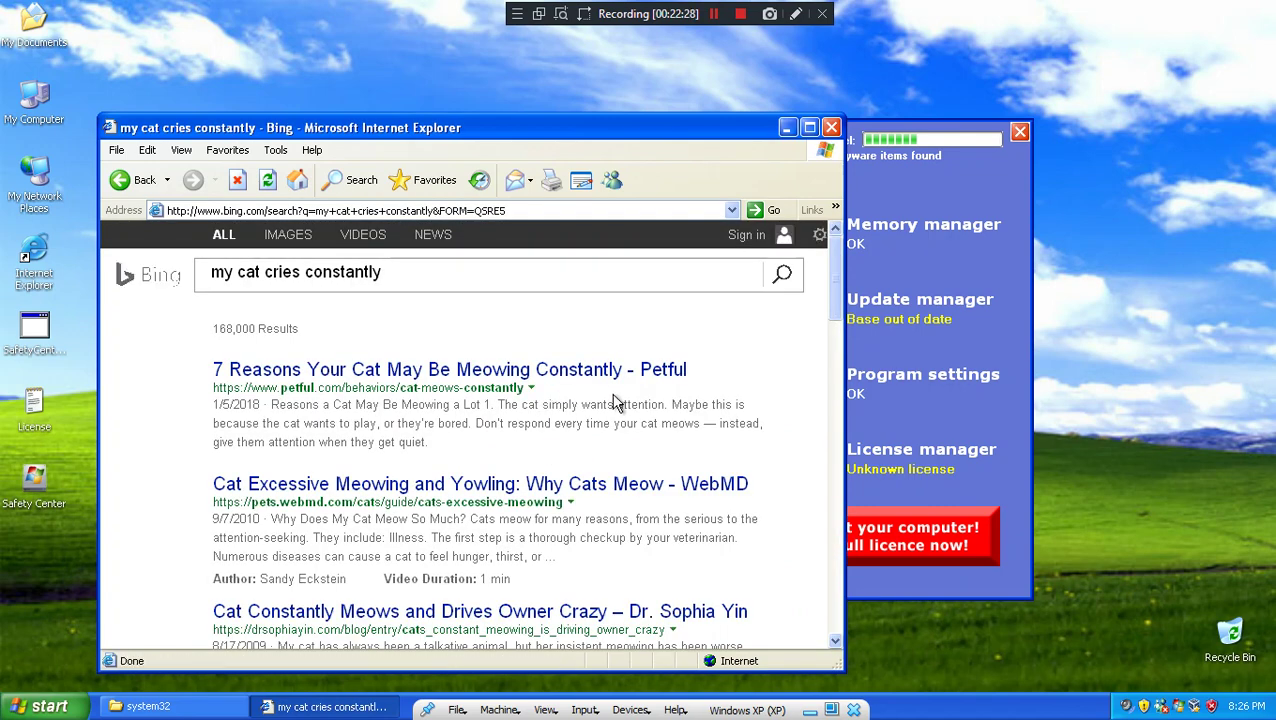
{"action": "scroll", "coordinate": [617, 403], "scroll_direction": "down", "scroll_amount": 4}
{"action": "scroll", "coordinate": [638, 407], "scroll_direction": "up", "scroll_amount": 4}
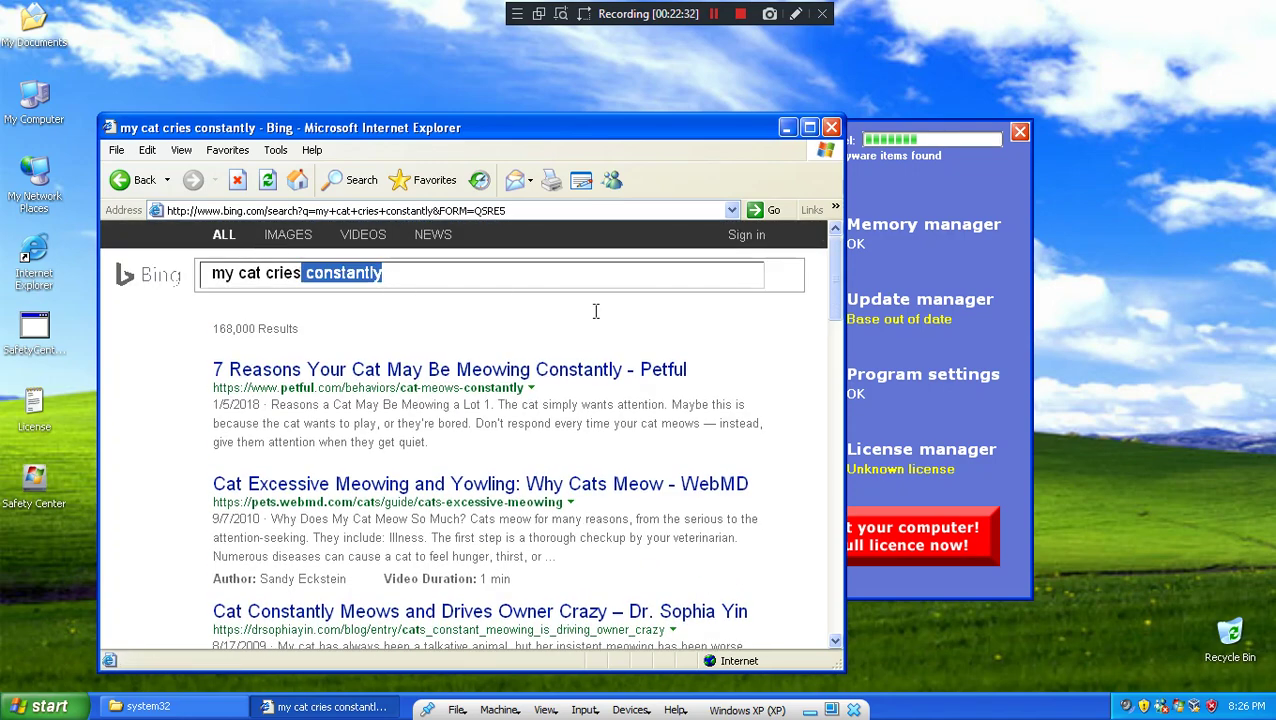
{"action": "double_click", "coordinate": [303, 273]}
{"action": "scroll", "coordinate": [600, 340], "scroll_direction": "down", "scroll_amount": 10}
{"action": "scroll", "coordinate": [598, 397], "scroll_direction": "down", "scroll_amount": 6}
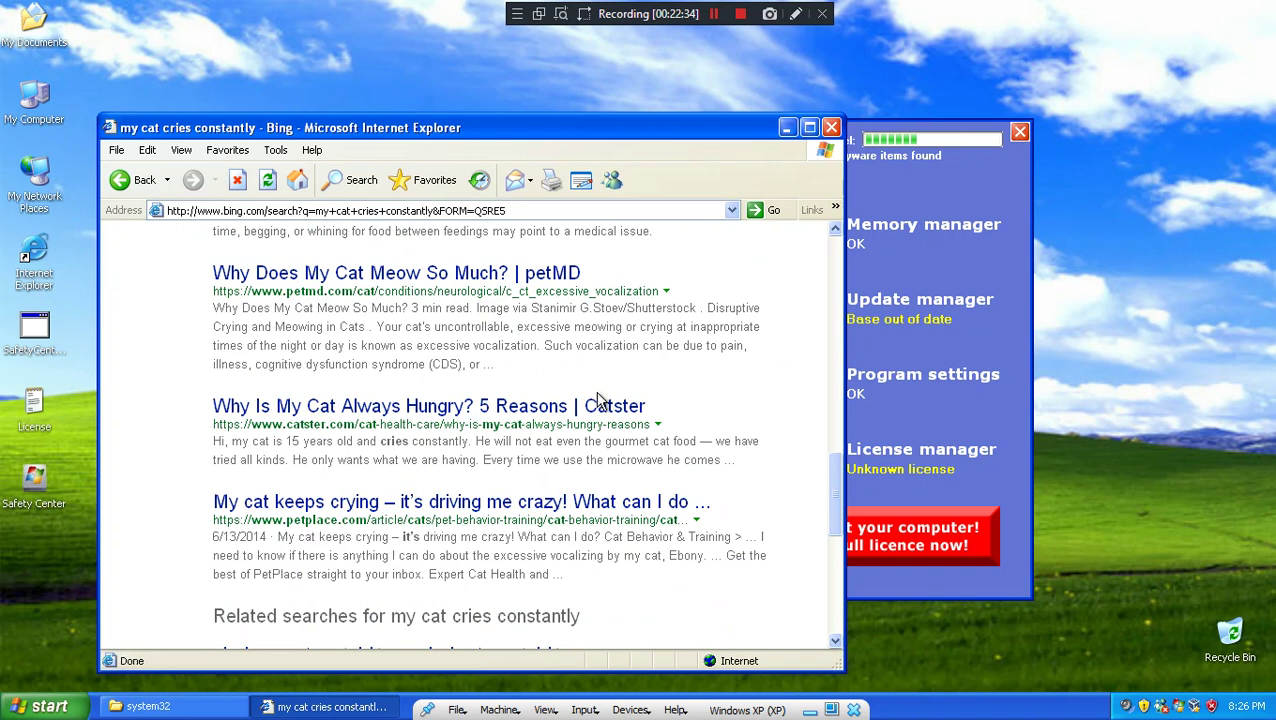
{"action": "scroll", "coordinate": [598, 398], "scroll_direction": "down", "scroll_amount": 6}
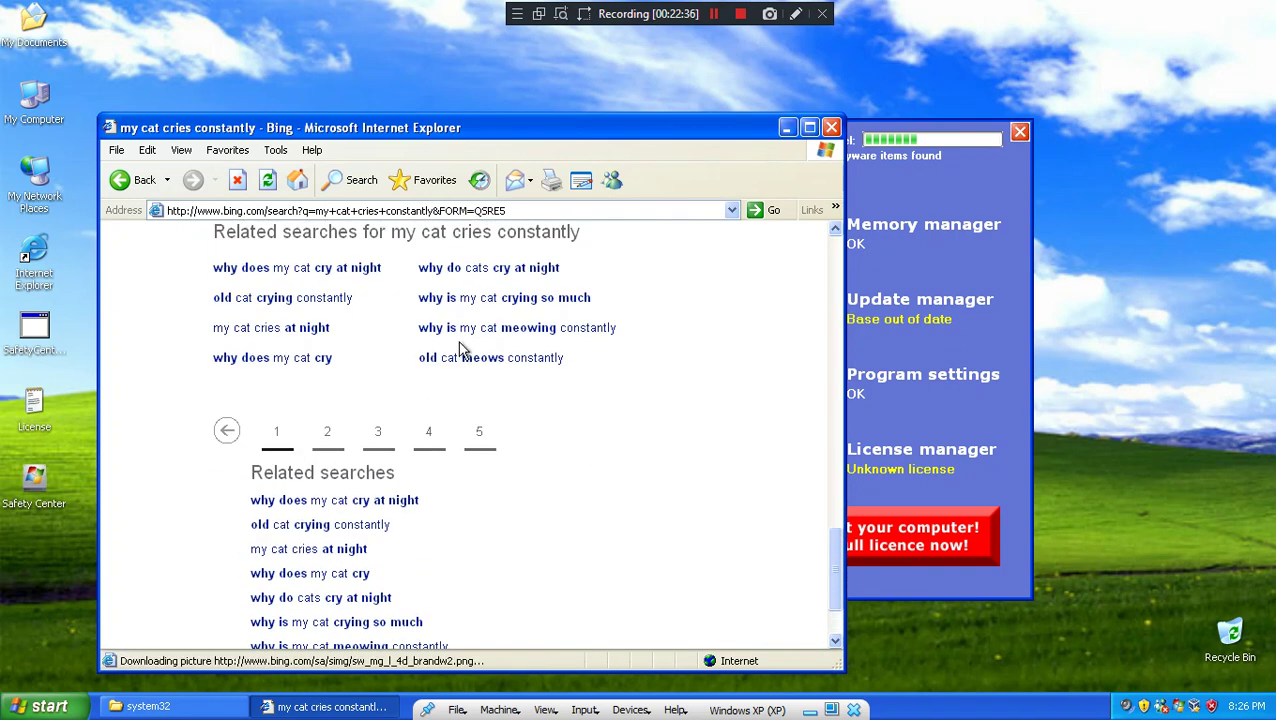
Step: Narrow 'why does my cat cry at night' to 'cat cry at night', then 'cat cry'
{"action": "left_click", "coordinate": [297, 270]}
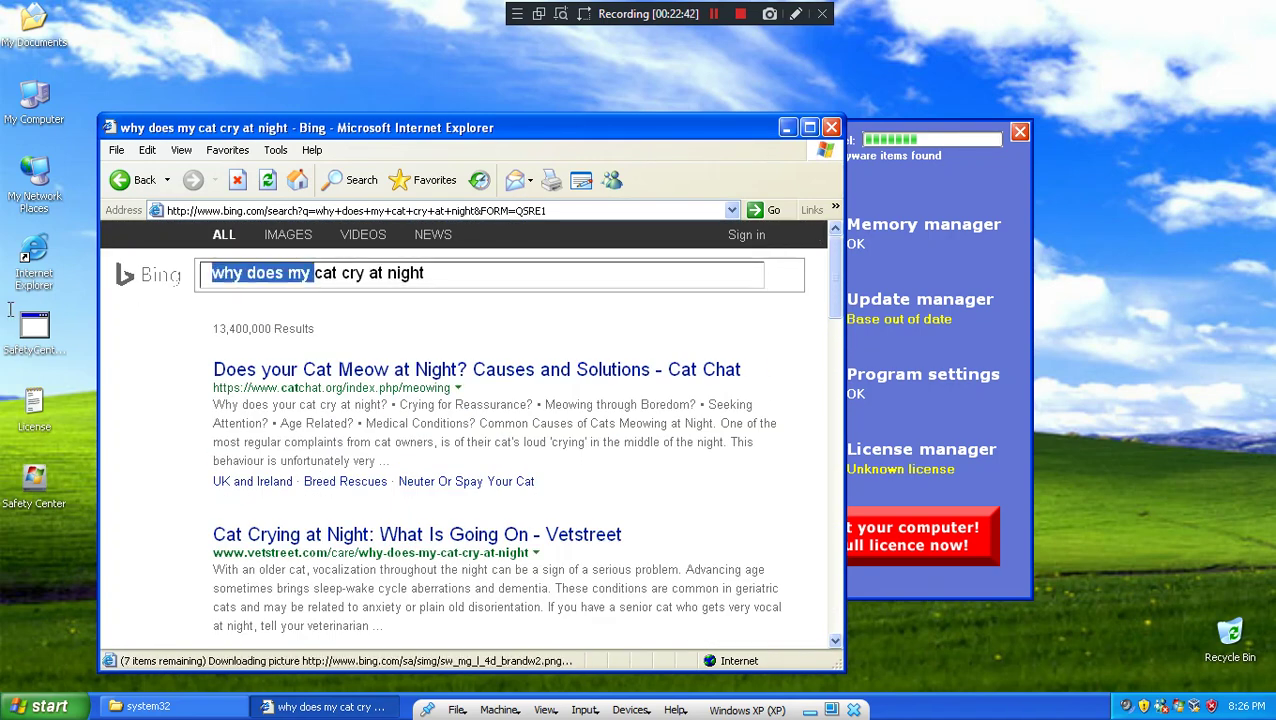
{"action": "key", "text": "BackSpace"}
{"action": "key", "text": "Return"}
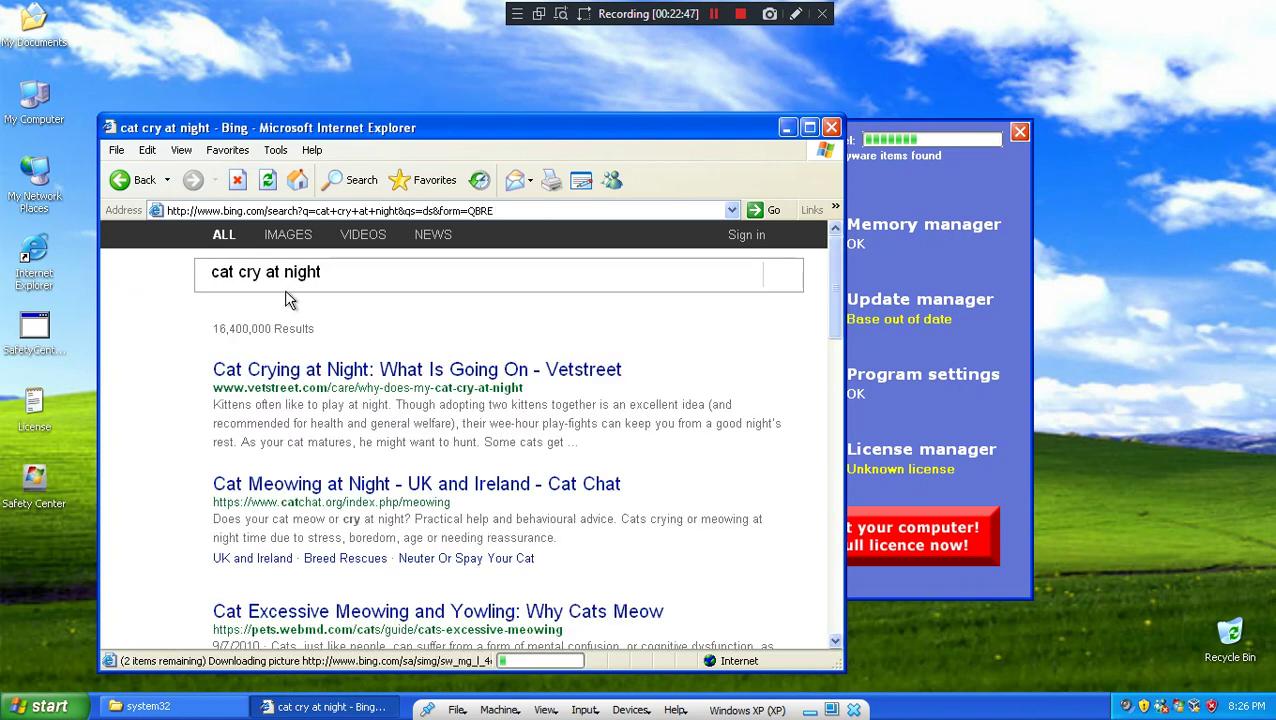
{"action": "scroll", "coordinate": [311, 325], "scroll_direction": "down", "scroll_amount": 3}
{"action": "scroll", "coordinate": [311, 325], "scroll_direction": "down", "scroll_amount": 4}
{"action": "left_click_drag", "start_coordinate": [266, 273], "coordinate": [425, 288]}
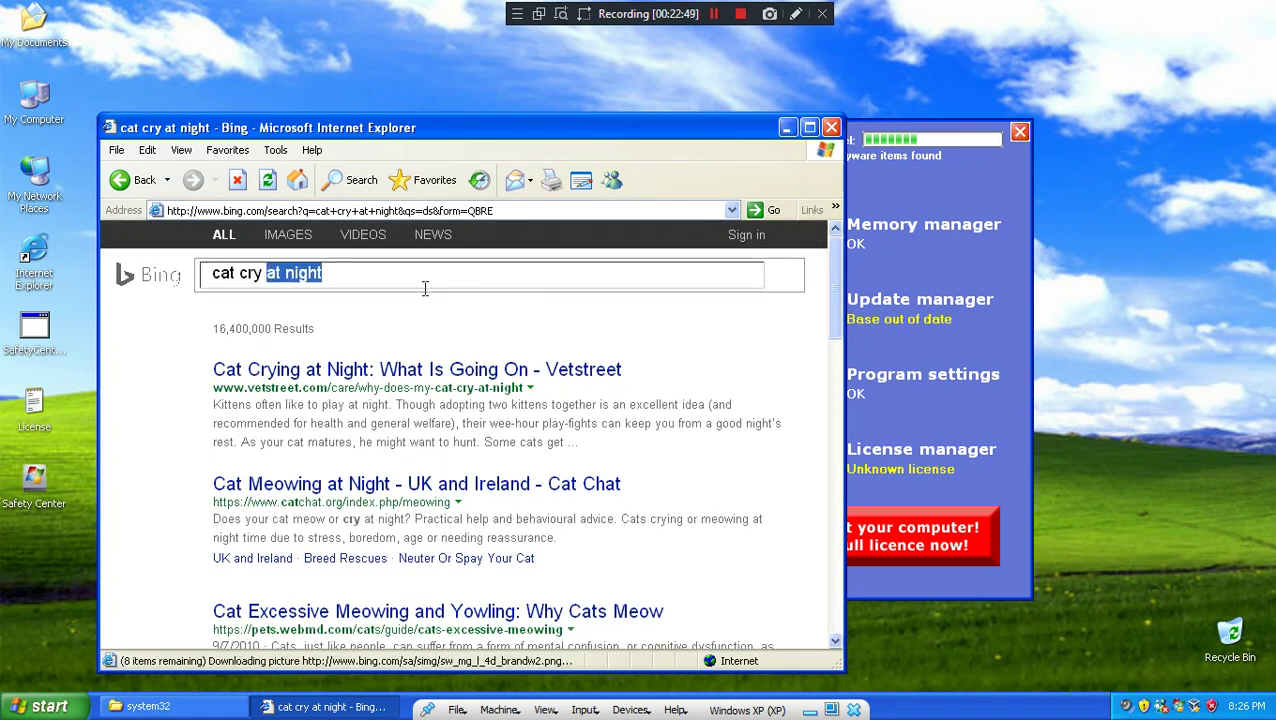
{"action": "key", "text": "BackSpace"}
{"action": "key", "text": "Return"}
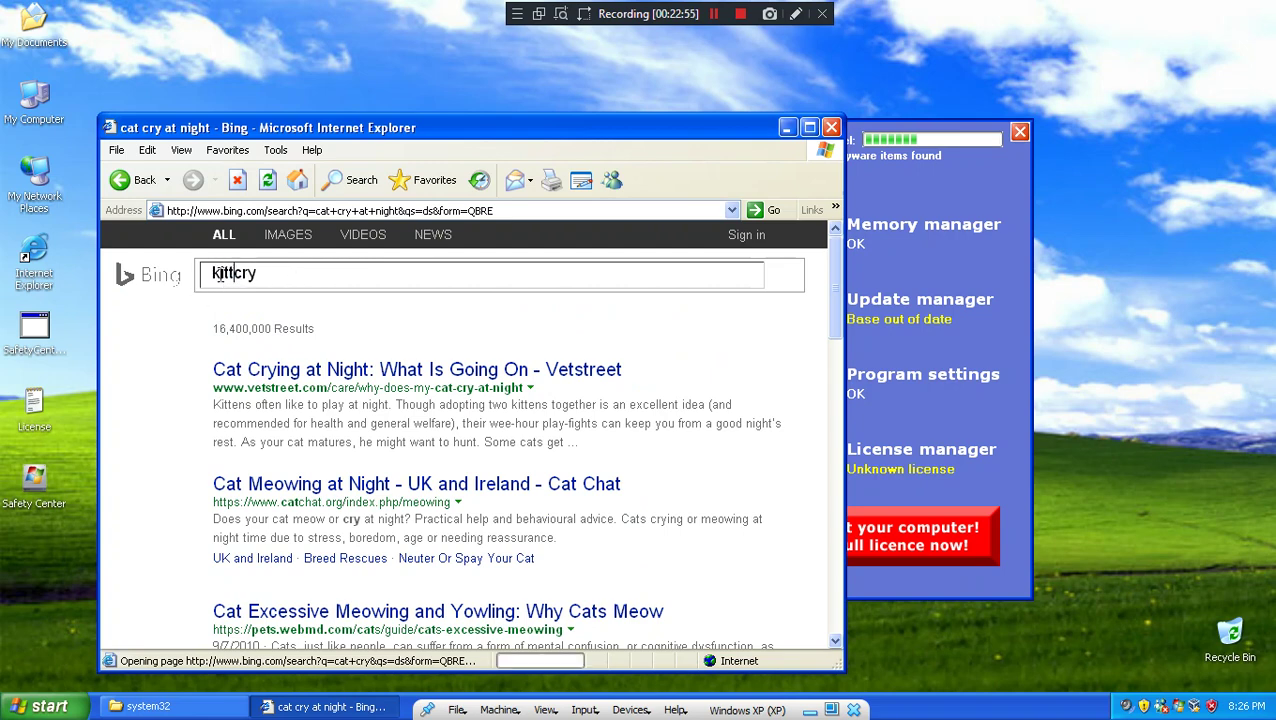
{"action": "left_click", "coordinate": [755, 212]}
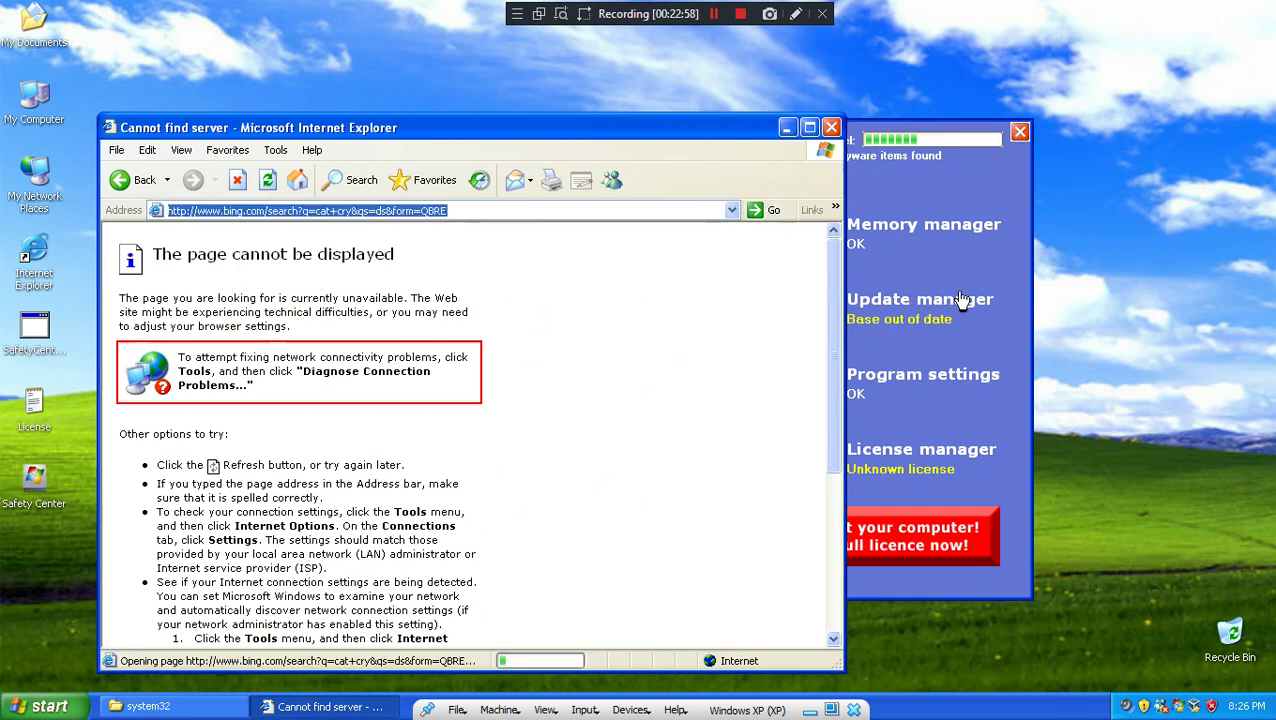
Step: Search for 'kitten cry', scroll the results, and close Internet Explorer
{"action": "left_click", "coordinate": [974, 206]}
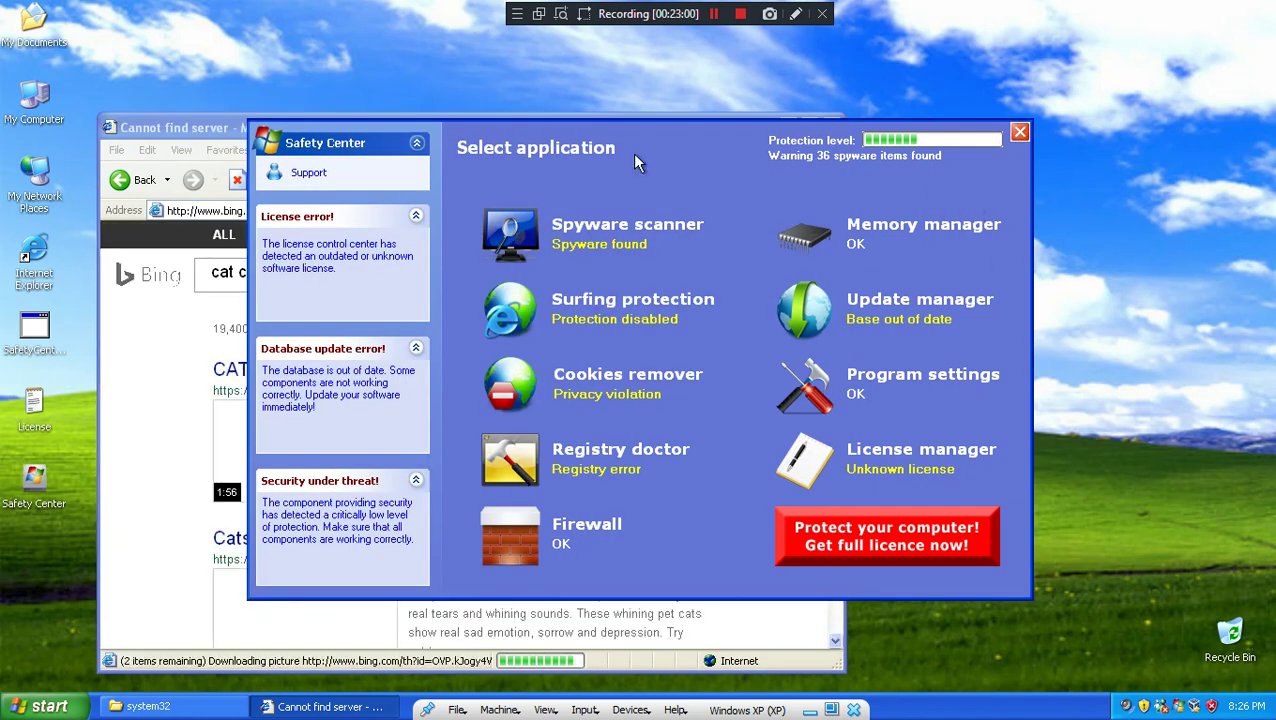
{"action": "left_click", "coordinate": [157, 356]}
{"action": "left_click_drag", "start_coordinate": [247, 273], "coordinate": [174, 280]}
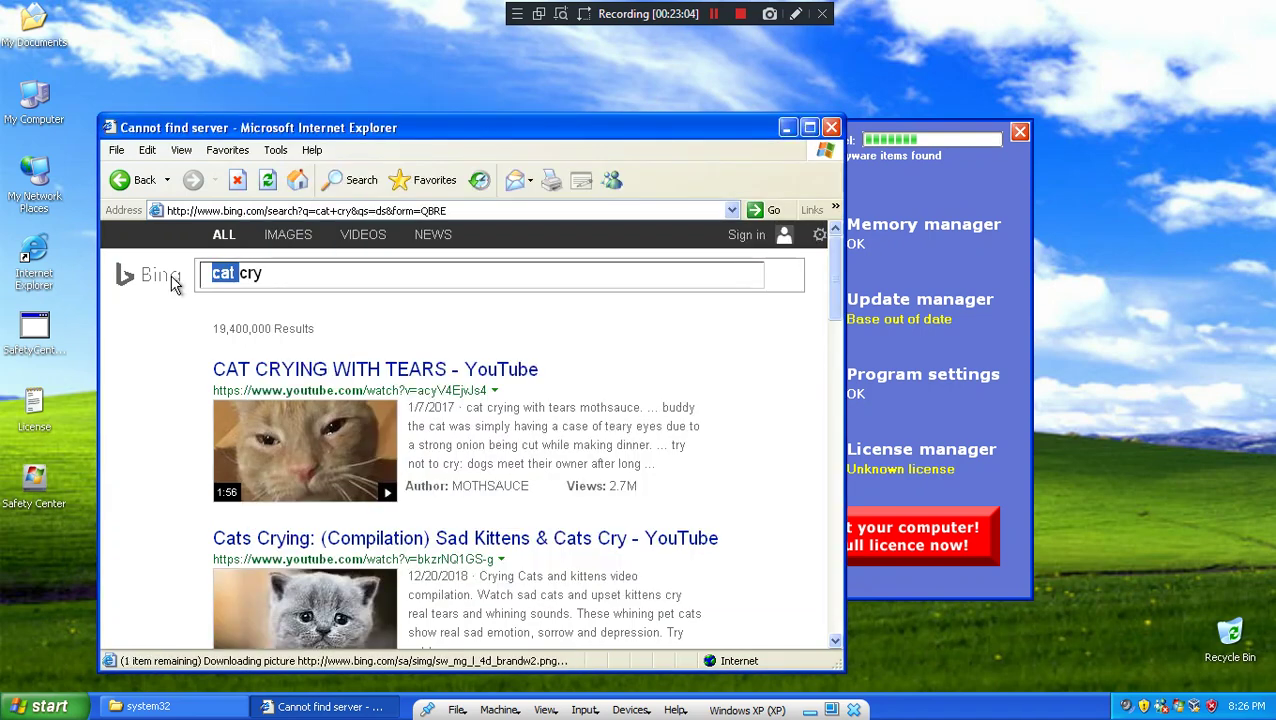
{"action": "type", "text": "kitten"}
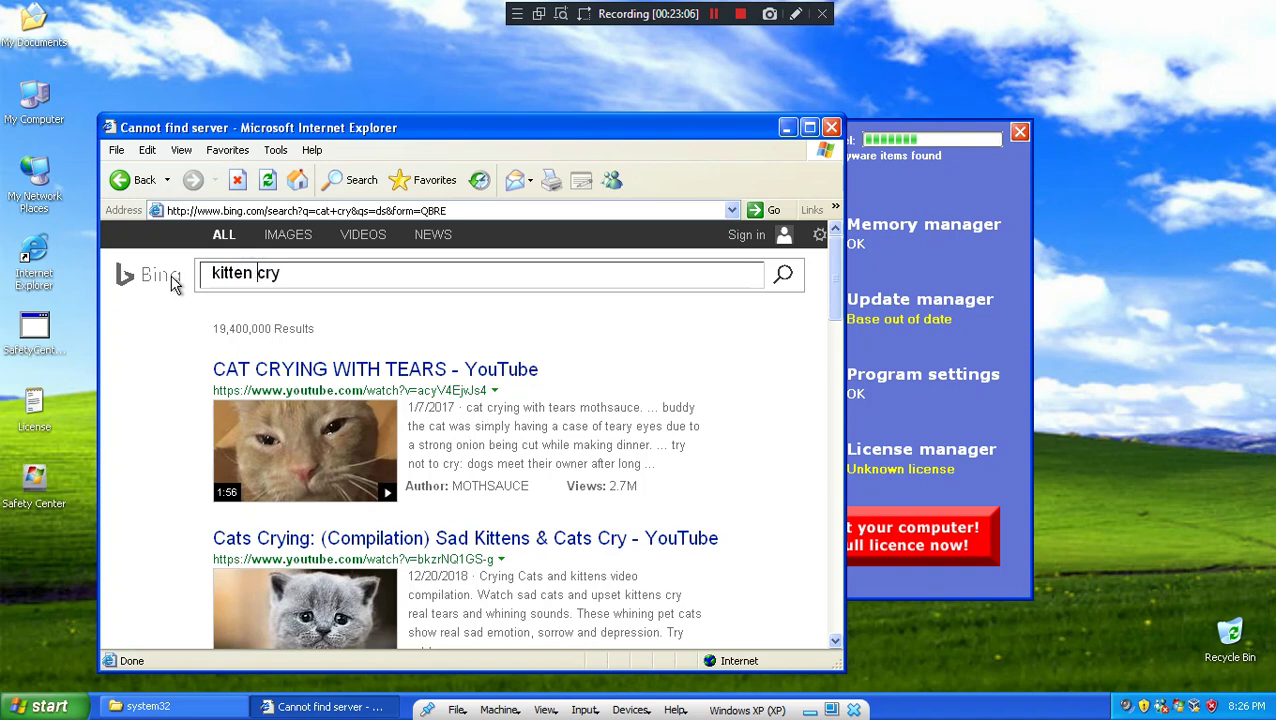
{"action": "key", "text": "Return"}
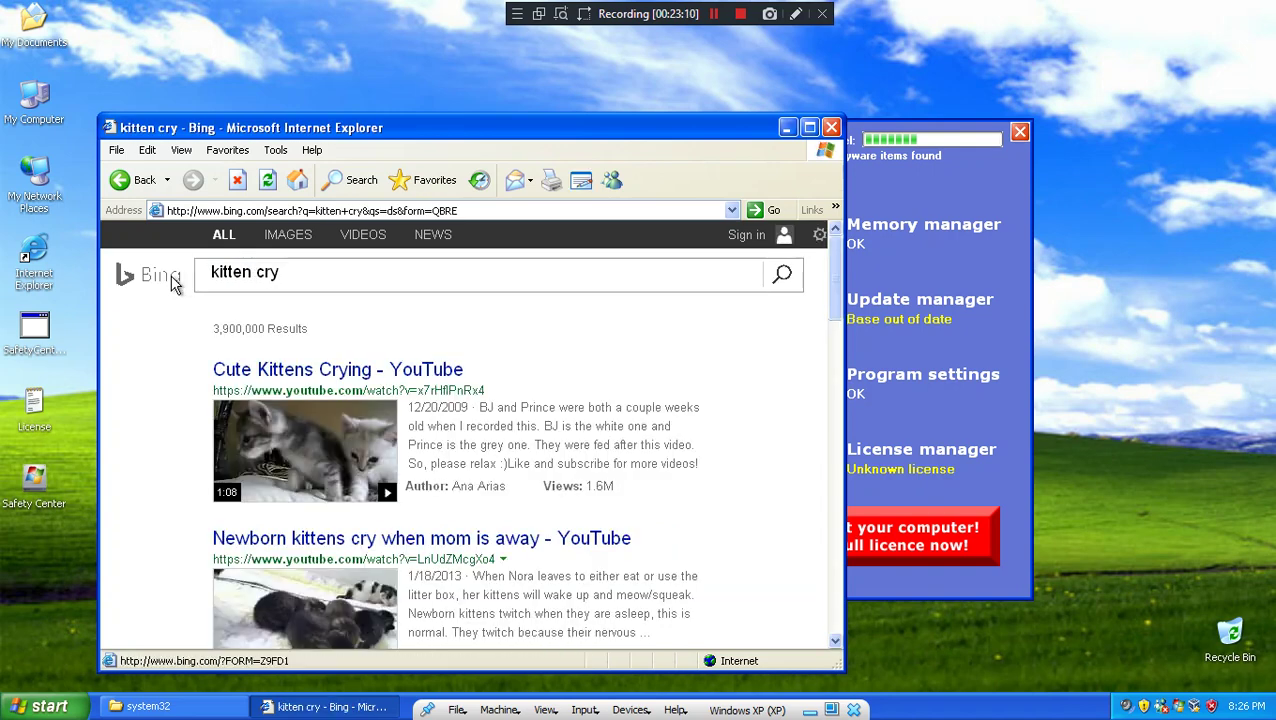
{"action": "scroll", "coordinate": [195, 411], "scroll_direction": "down", "scroll_amount": 10}
{"action": "scroll", "coordinate": [199, 433], "scroll_direction": "up", "scroll_amount": 5}
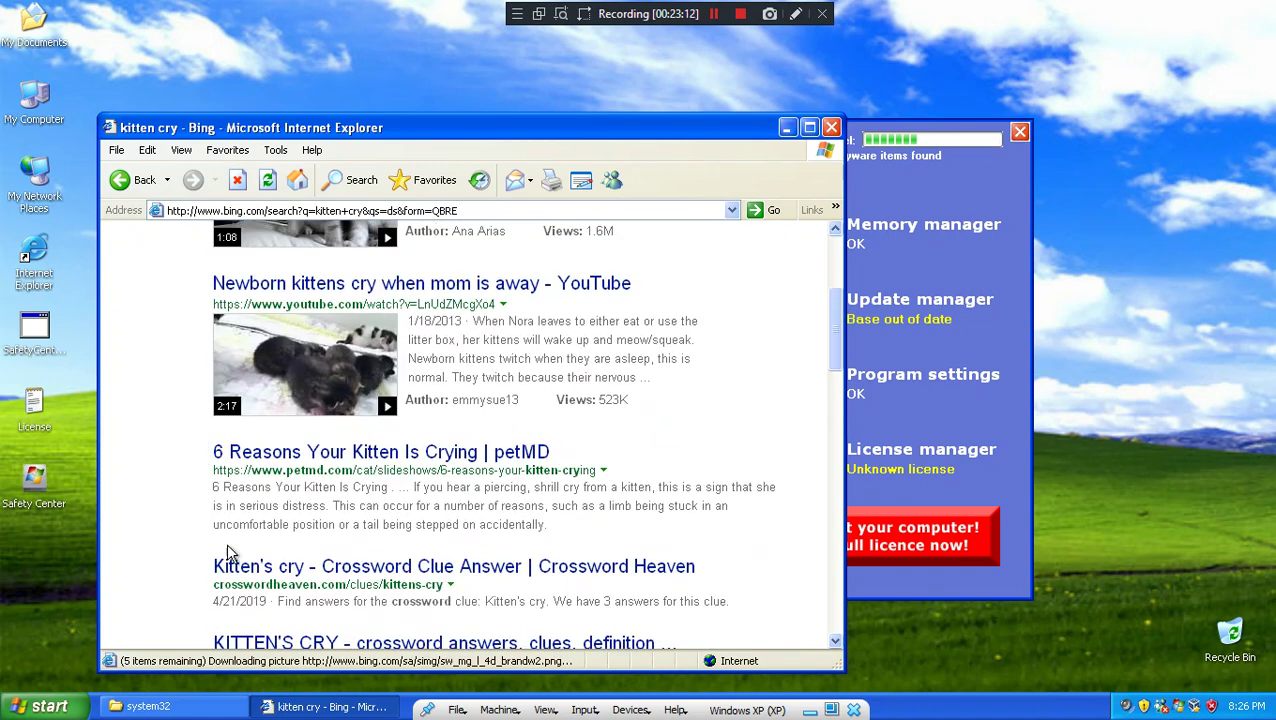
{"action": "left_click", "coordinate": [836, 126]}
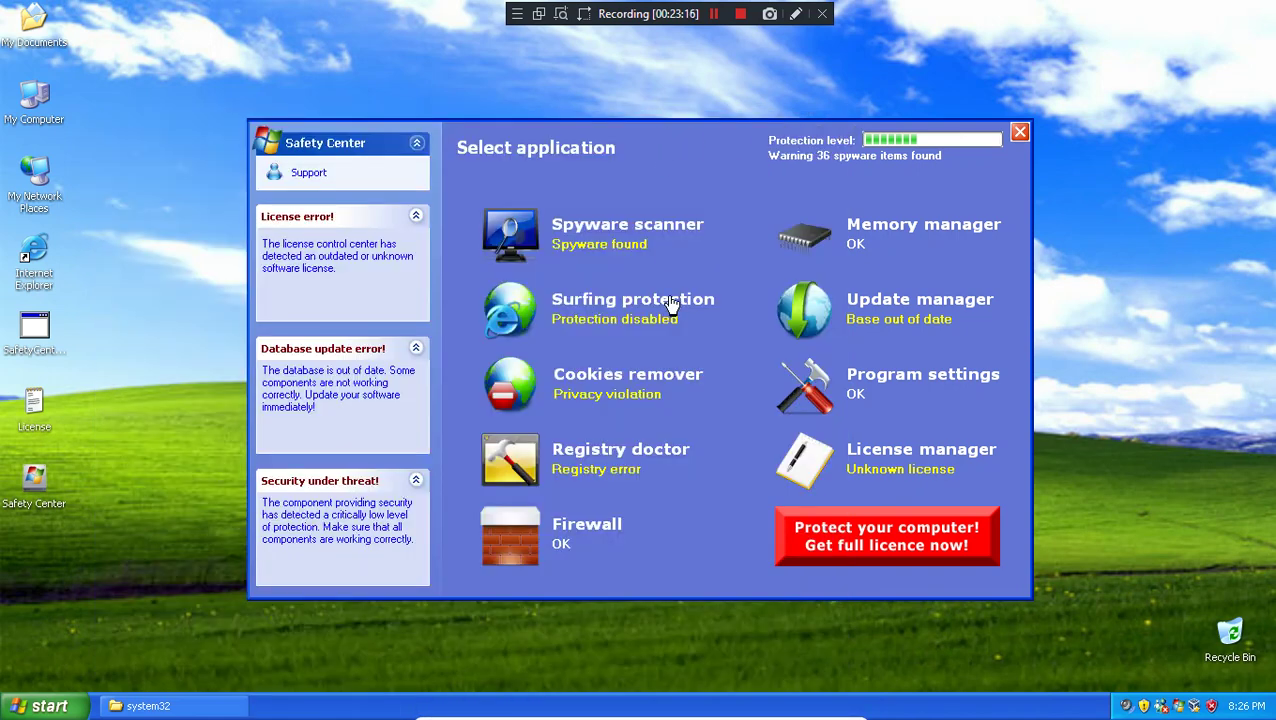
Step: Try enabling the Cookies remover filter and dismiss the unknown license error
{"action": "left_click", "coordinate": [645, 400]}
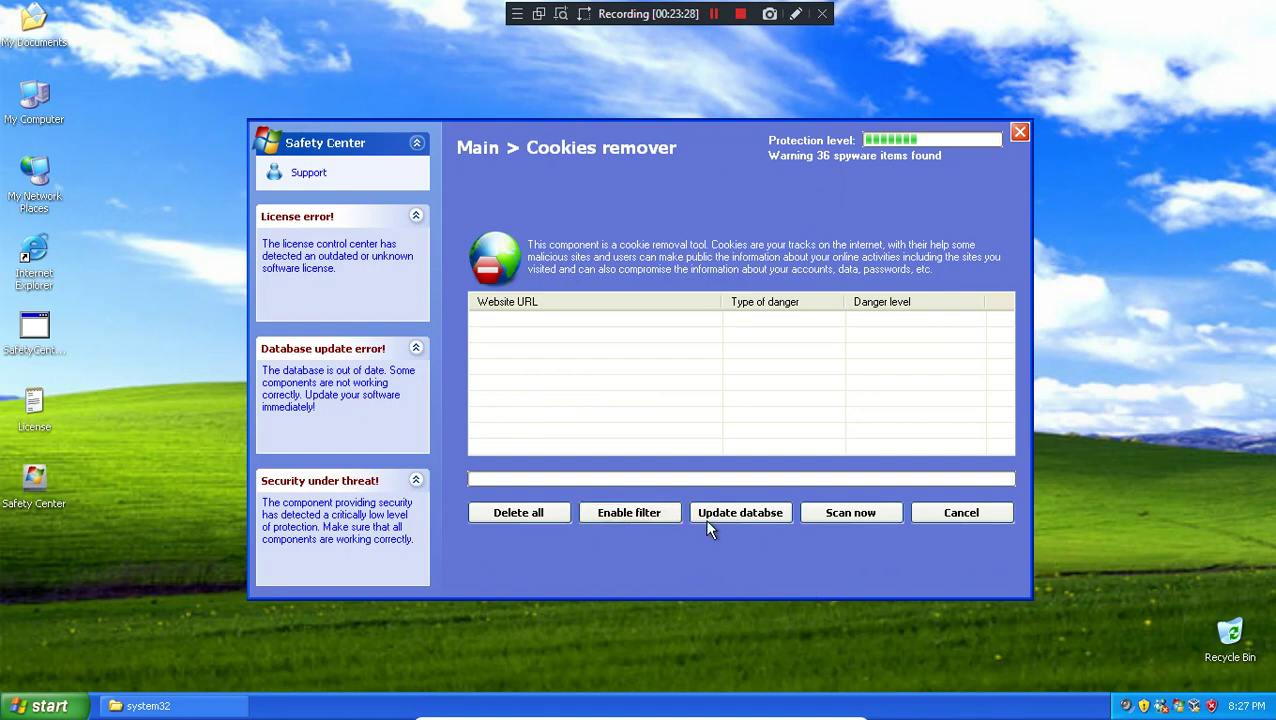
{"action": "left_click", "coordinate": [628, 512]}
{"action": "left_click", "coordinate": [628, 420]}
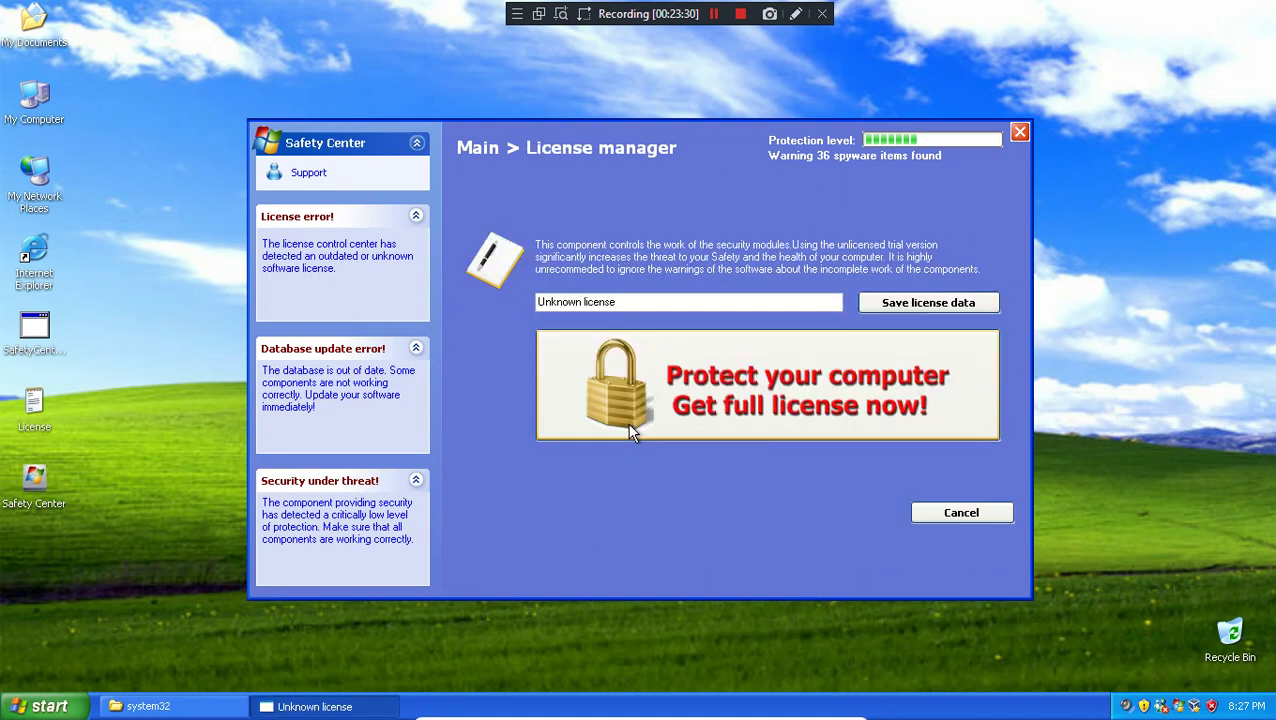
{"action": "left_click", "coordinate": [960, 513]}
Step: Try enabling the Surfing protection filter, then open and close the licence purchase offer
{"action": "left_click", "coordinate": [607, 305]}
{"action": "left_click", "coordinate": [660, 512]}
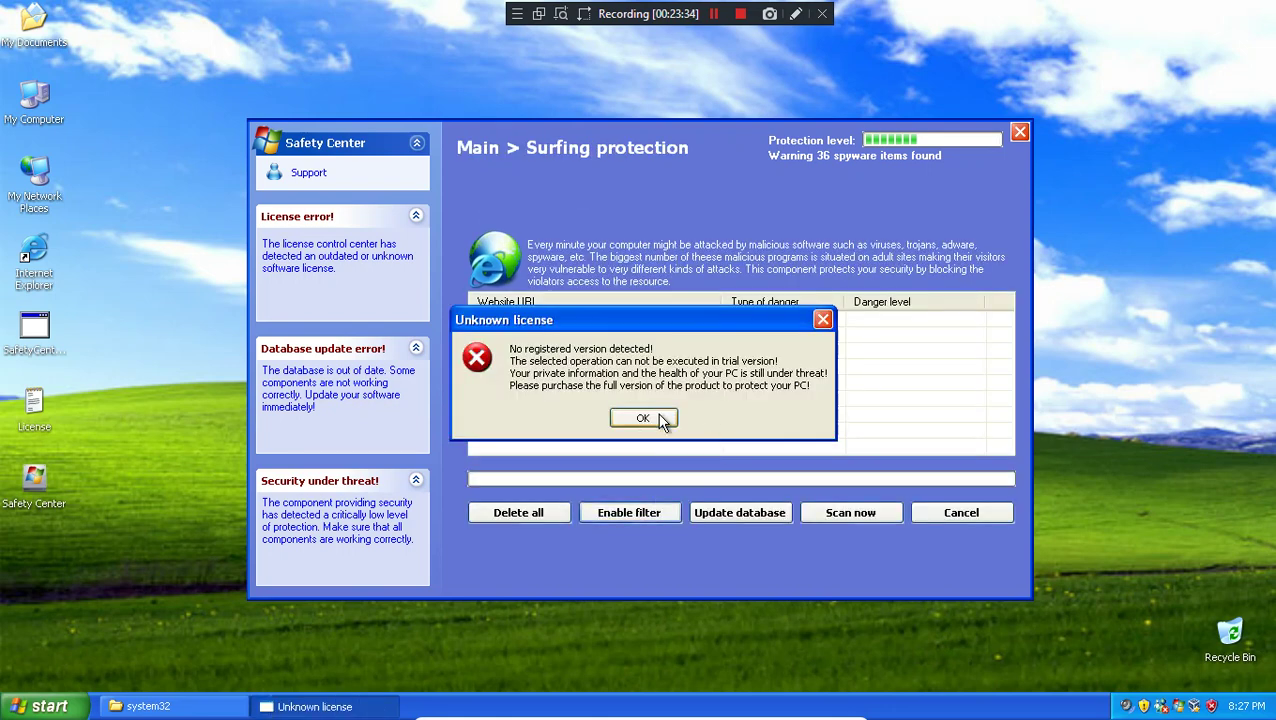
{"action": "left_click", "coordinate": [658, 420]}
{"action": "left_click", "coordinate": [928, 513]}
{"action": "left_click", "coordinate": [614, 318]}
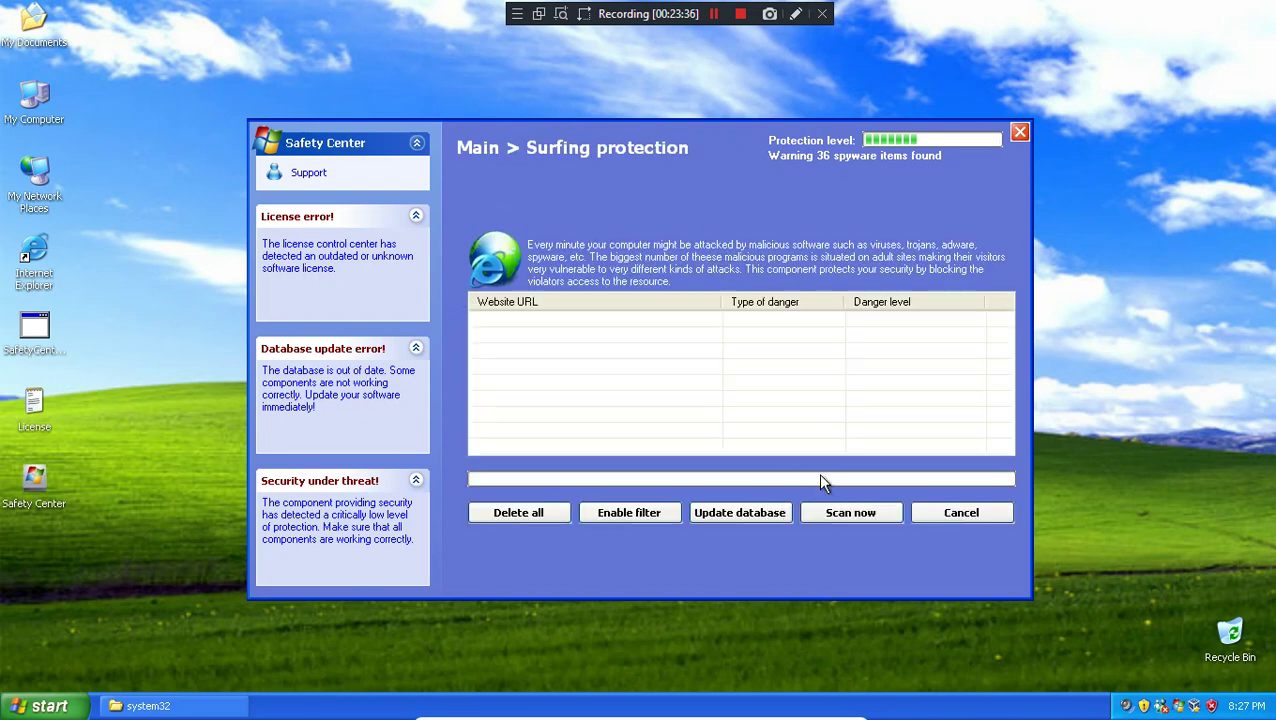
{"action": "left_click", "coordinate": [962, 514]}
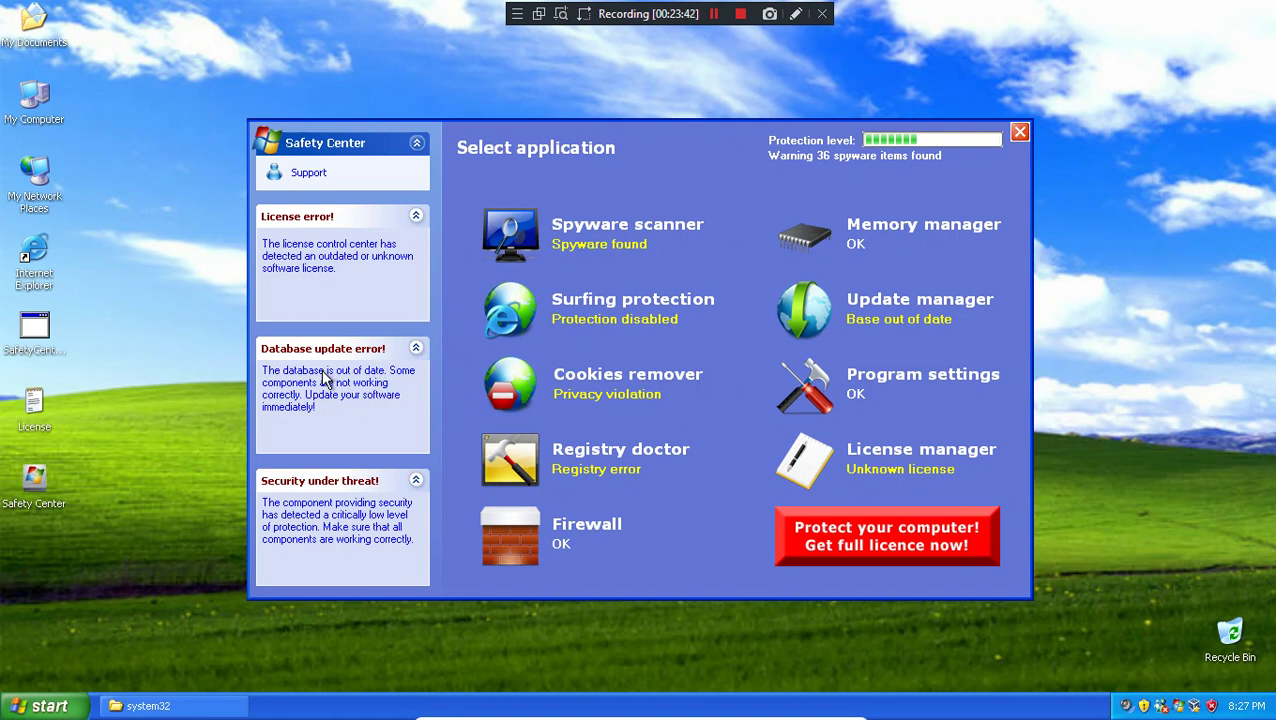
{"action": "left_click", "coordinate": [910, 545]}
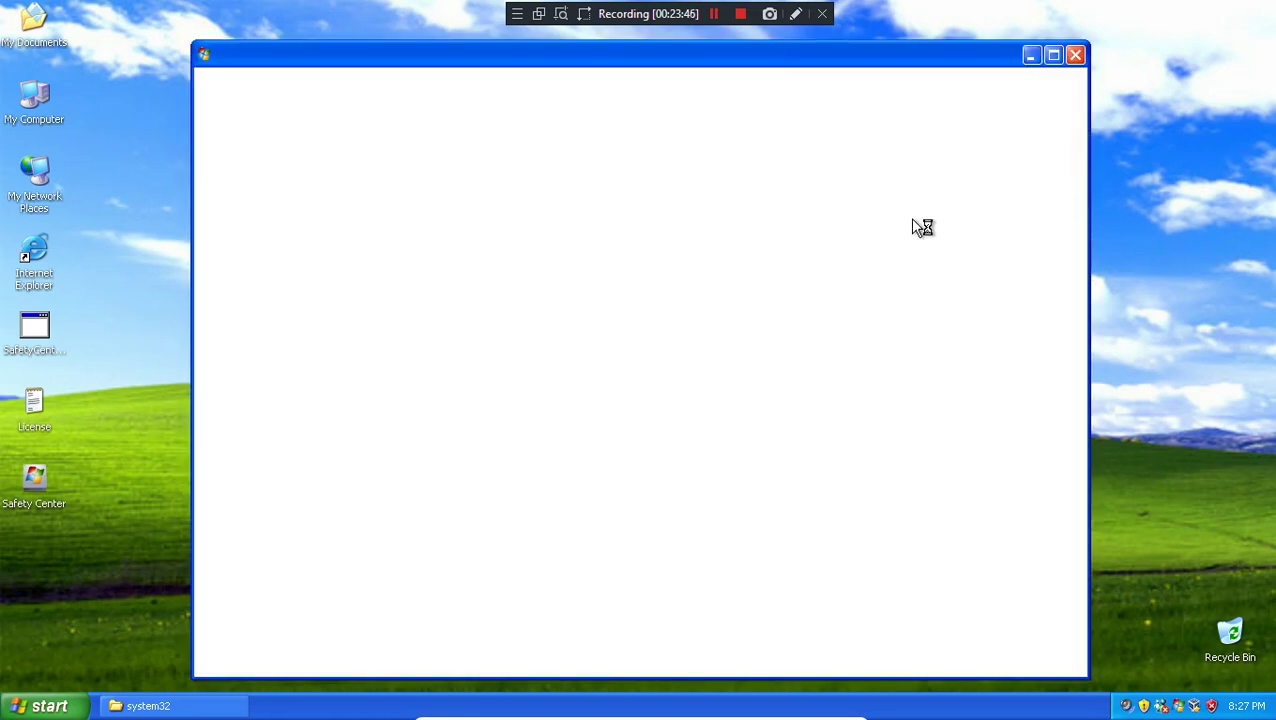
{"action": "left_click", "coordinate": [1069, 62]}
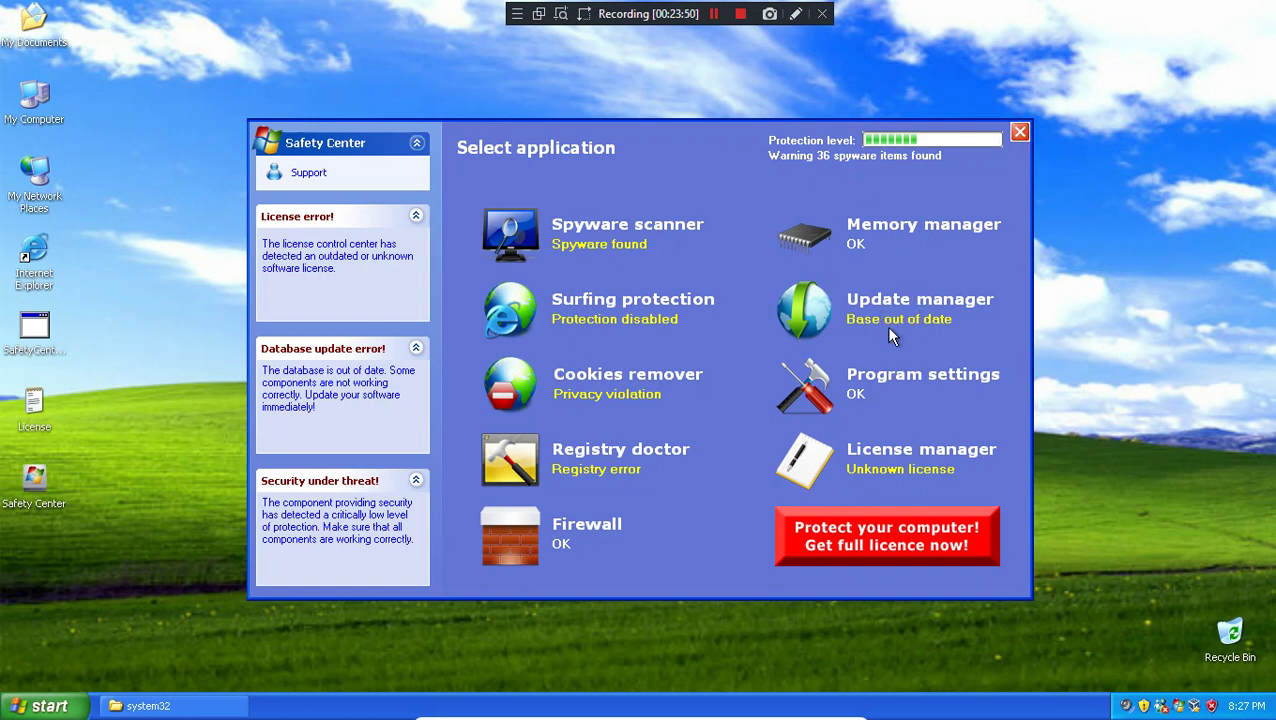
Step: Save the Safety Center program settings and return to the application list
{"action": "left_click", "coordinate": [909, 391]}
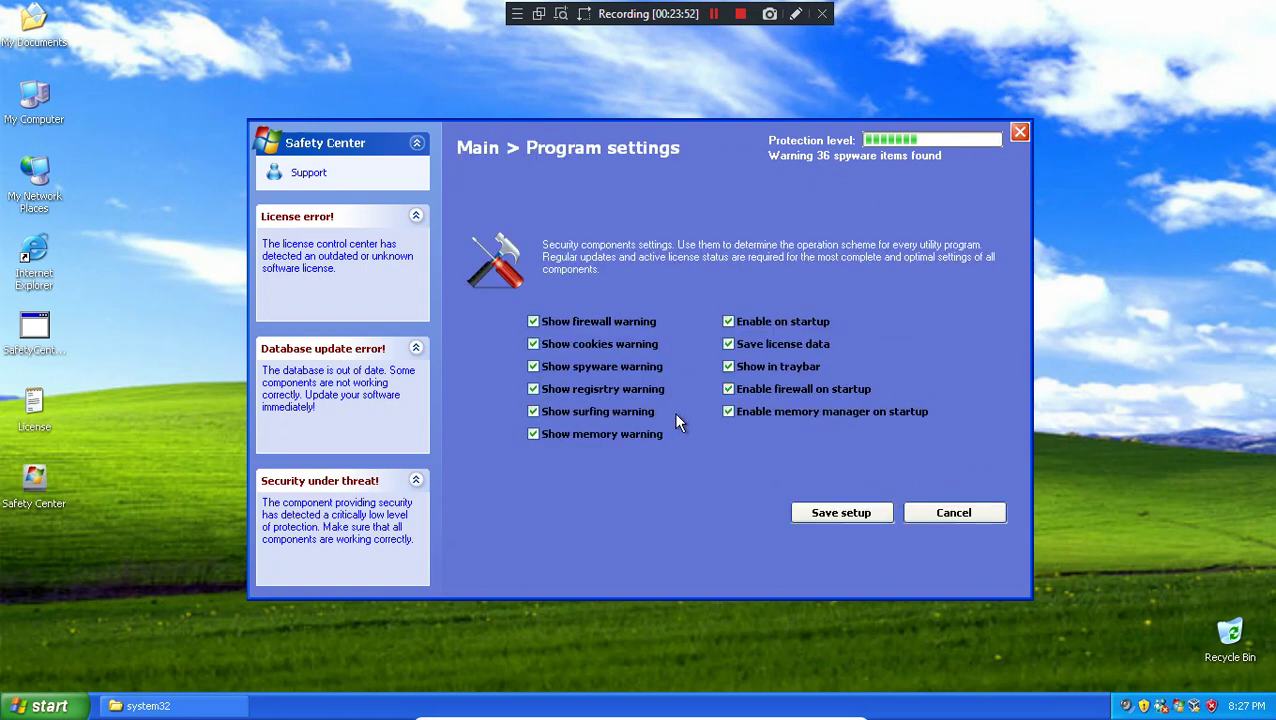
{"action": "left_click", "coordinate": [863, 515]}
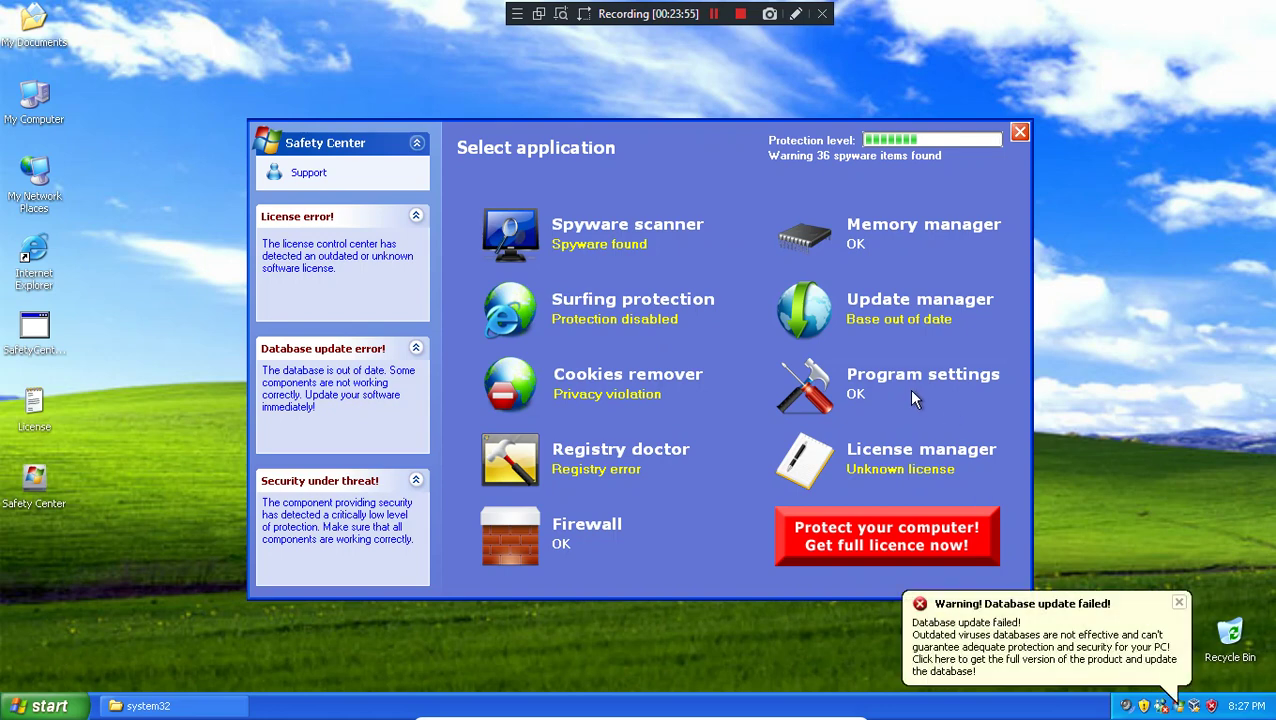
{"action": "left_click", "coordinate": [905, 375]}
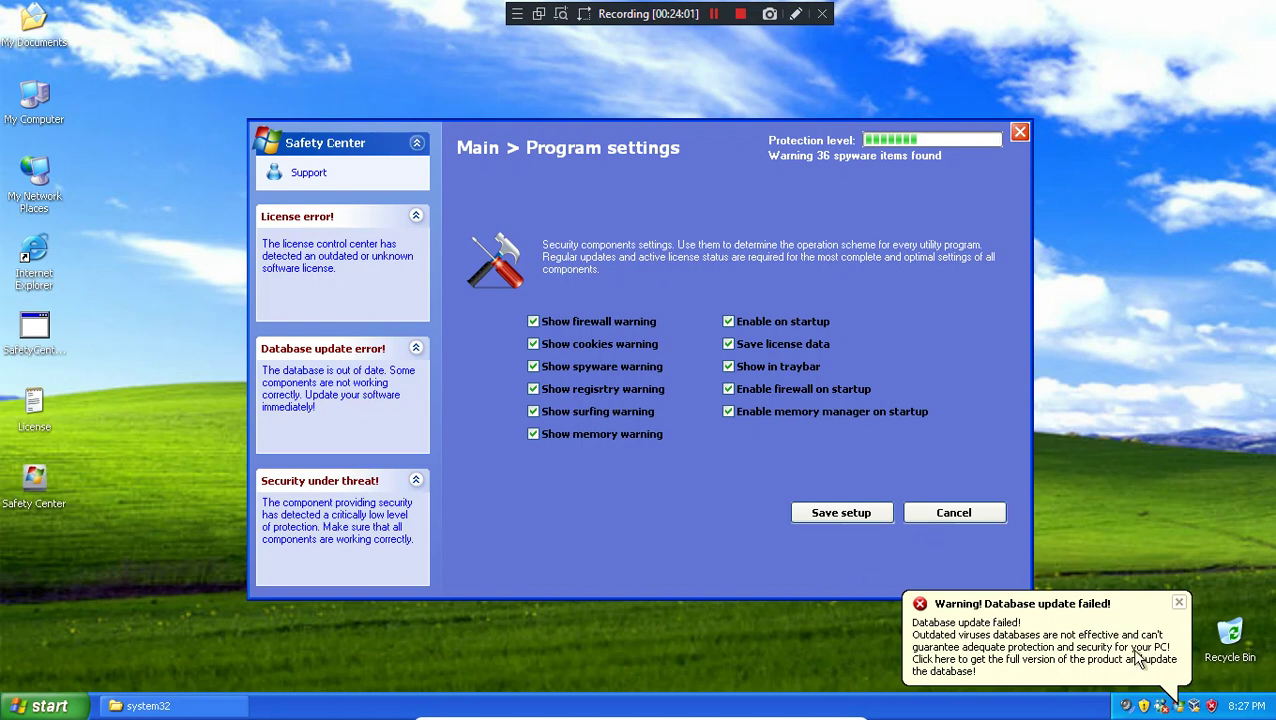
{"action": "left_click", "coordinate": [931, 514]}
{"action": "left_click", "coordinate": [930, 514]}
{"action": "left_click", "coordinate": [40, 706]}
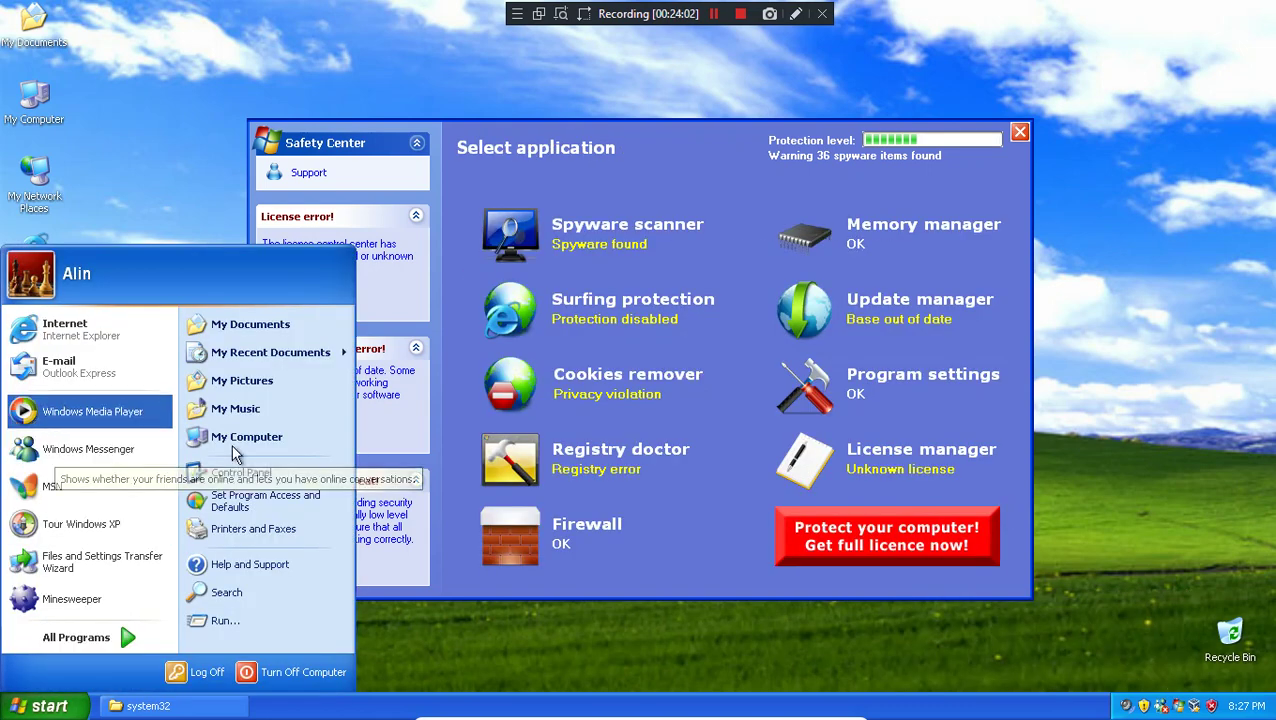
Step: View SafetyCenter (5.56MB) in Add or Remove Programs, then close it and Control Panel
{"action": "left_click", "coordinate": [250, 472]}
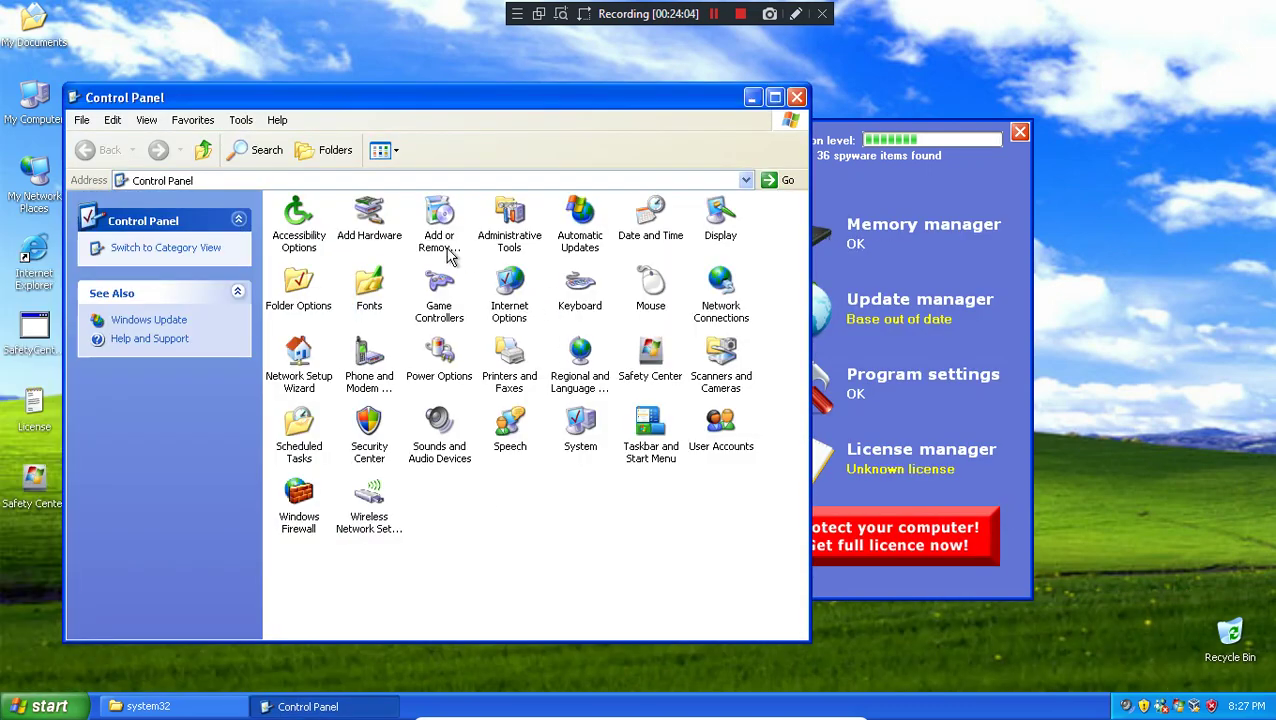
{"action": "left_click", "coordinate": [449, 257]}
{"action": "double_click", "coordinate": [449, 257]}
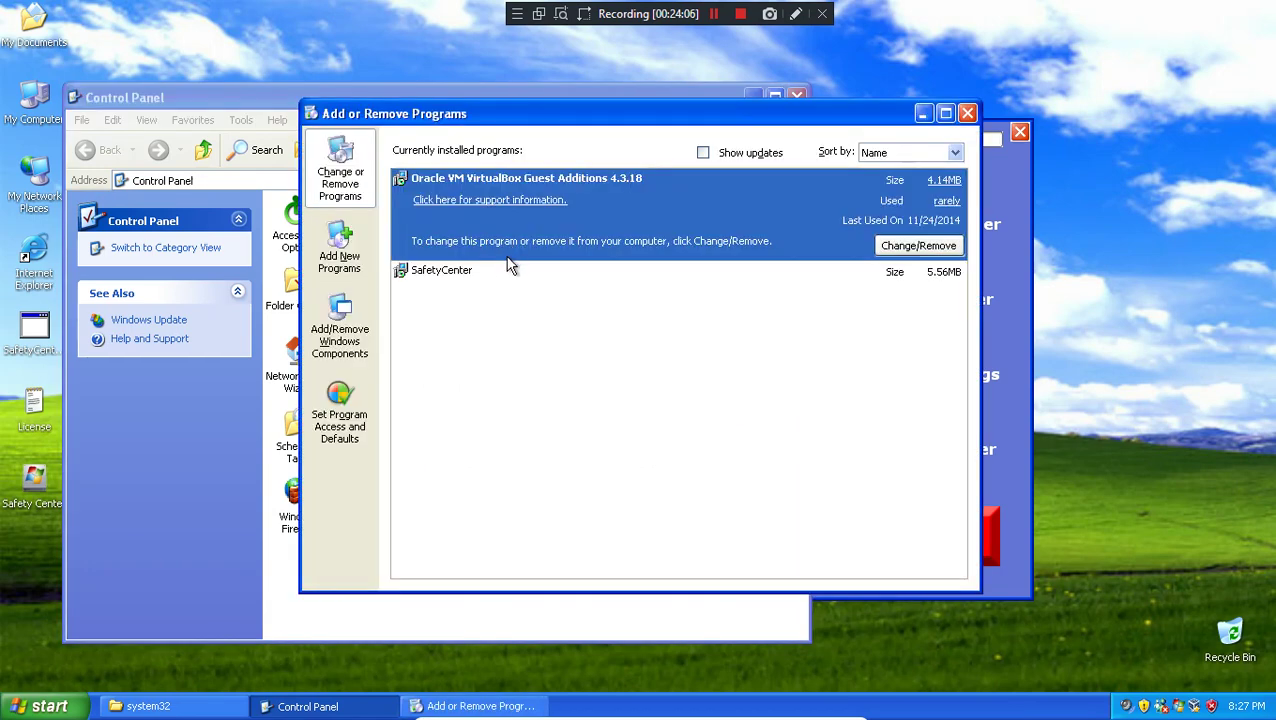
{"action": "left_click", "coordinate": [500, 282]}
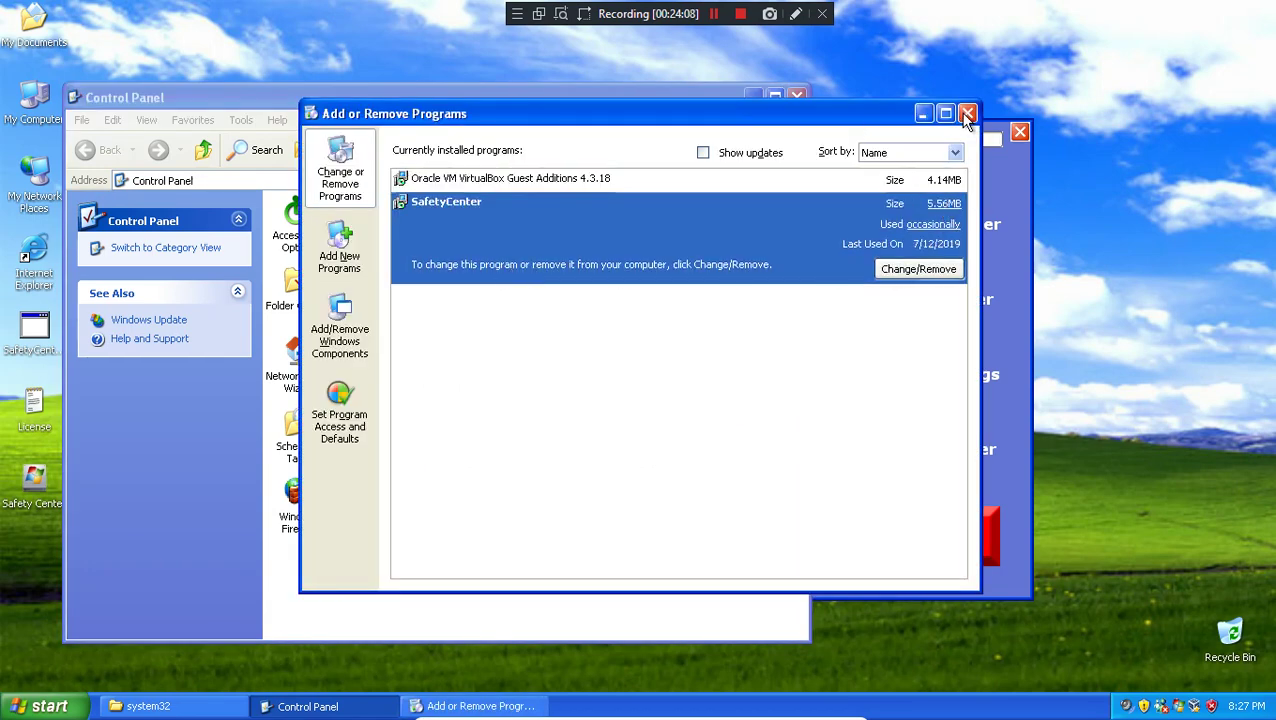
{"action": "left_click", "coordinate": [967, 113]}
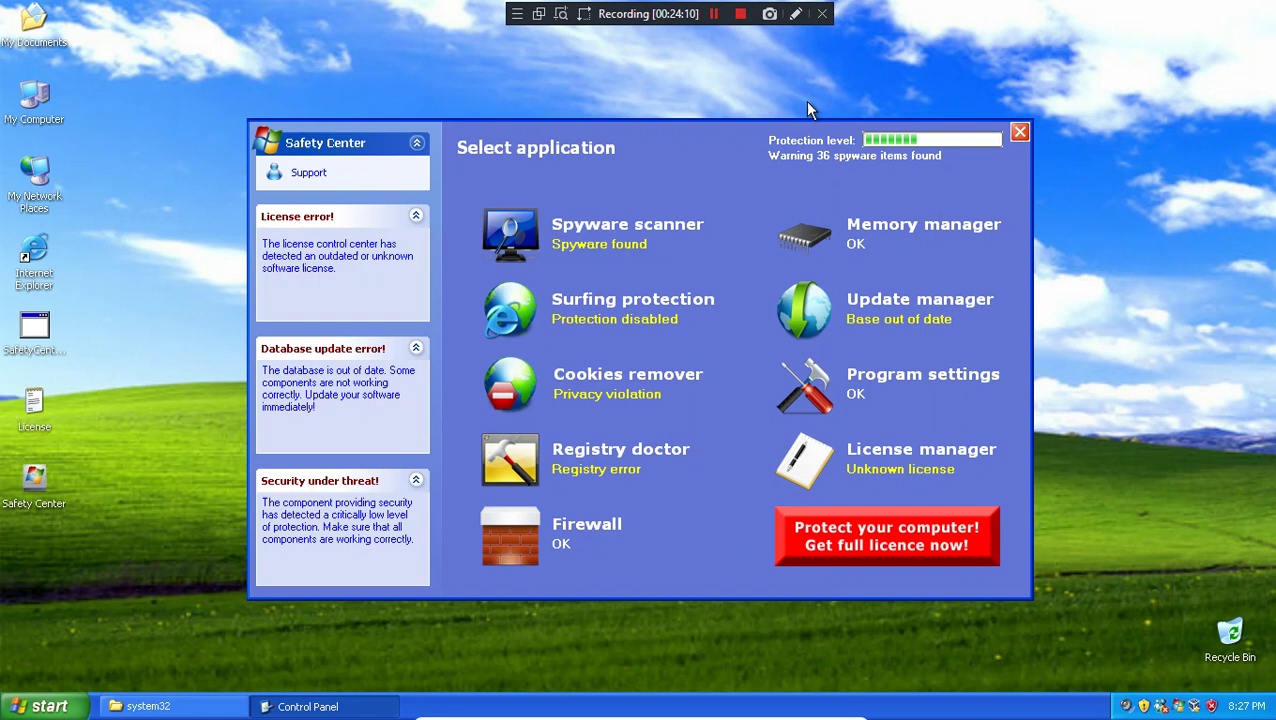
{"action": "left_click", "coordinate": [796, 97]}
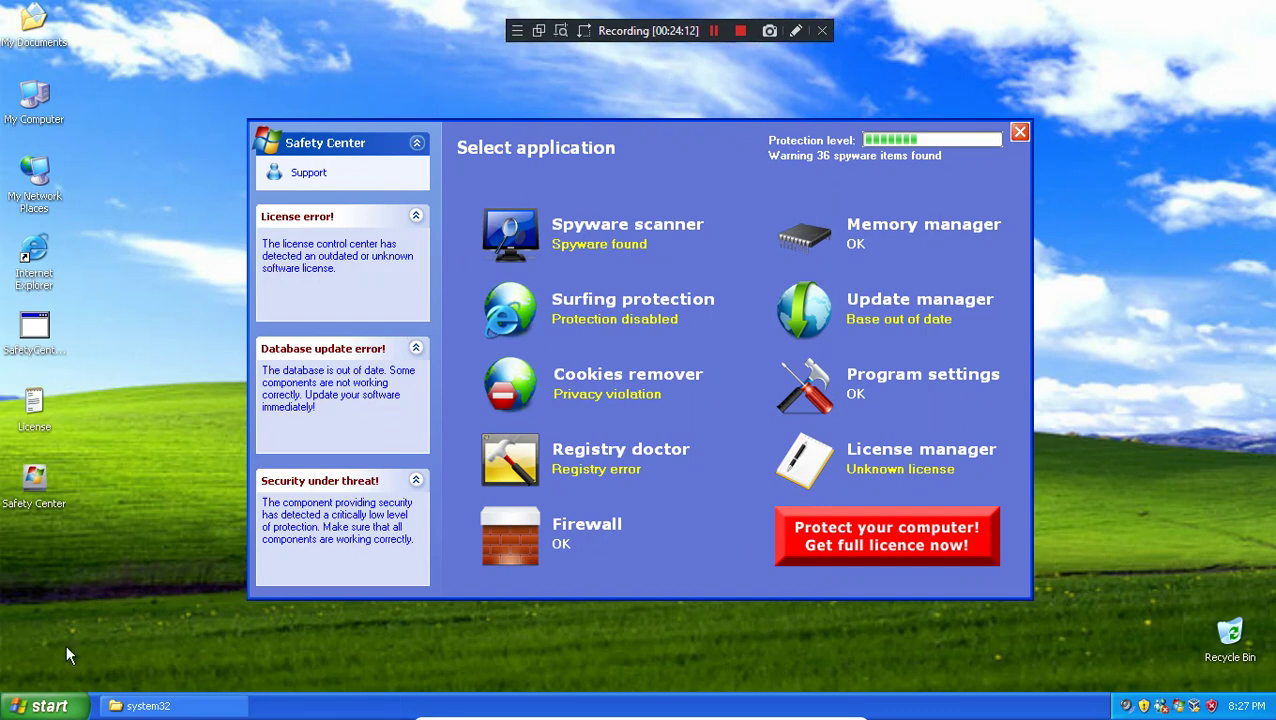
{"action": "key", "text": "super"}
{"action": "key", "text": "Escape"}
{"action": "double_click", "coordinate": [36, 30]}
{"action": "scroll", "coordinate": [745, 290], "scroll_direction": "down", "scroll_amount": 10}
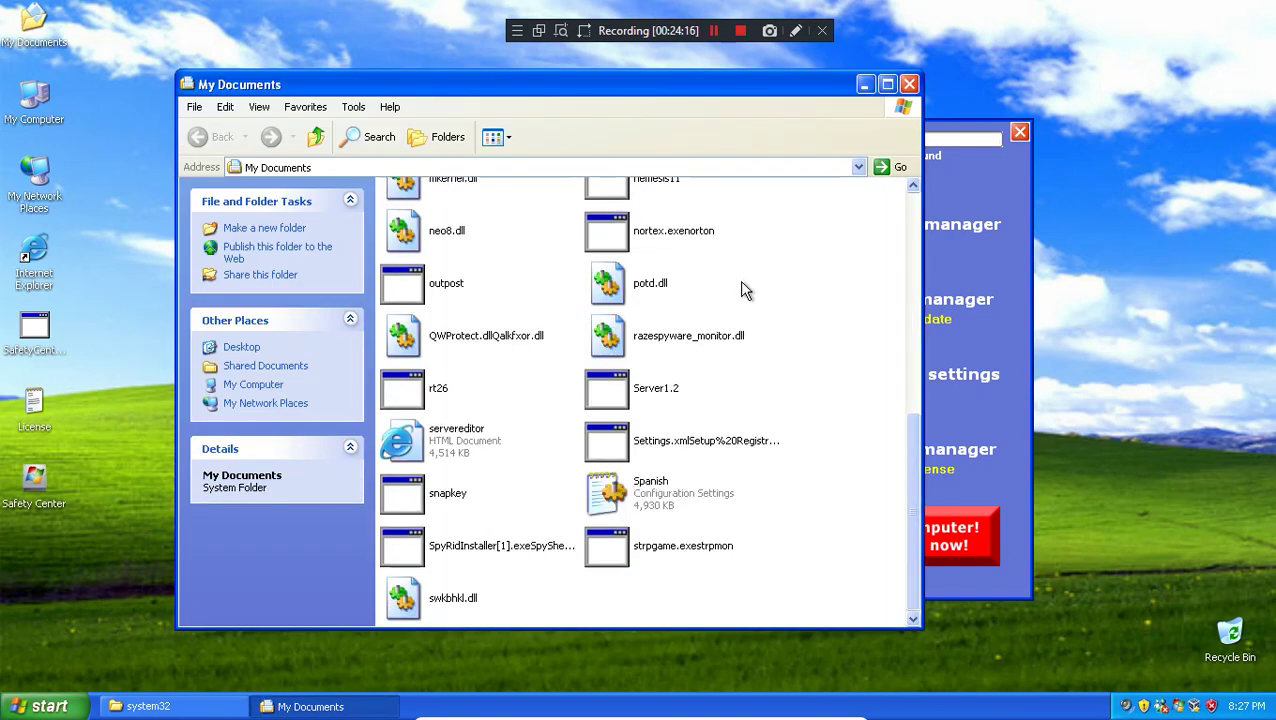
{"action": "left_click", "coordinate": [444, 548]}
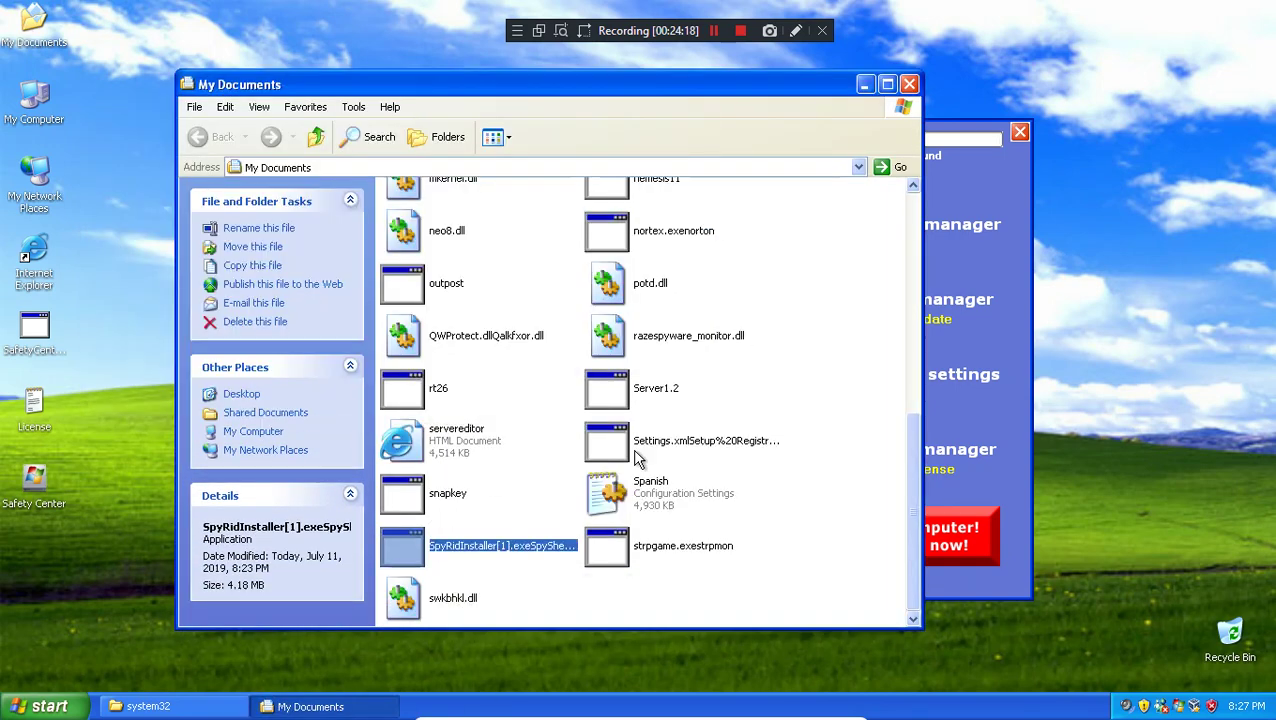
{"action": "left_click", "coordinate": [646, 400]}
{"action": "left_click", "coordinate": [442, 450]}
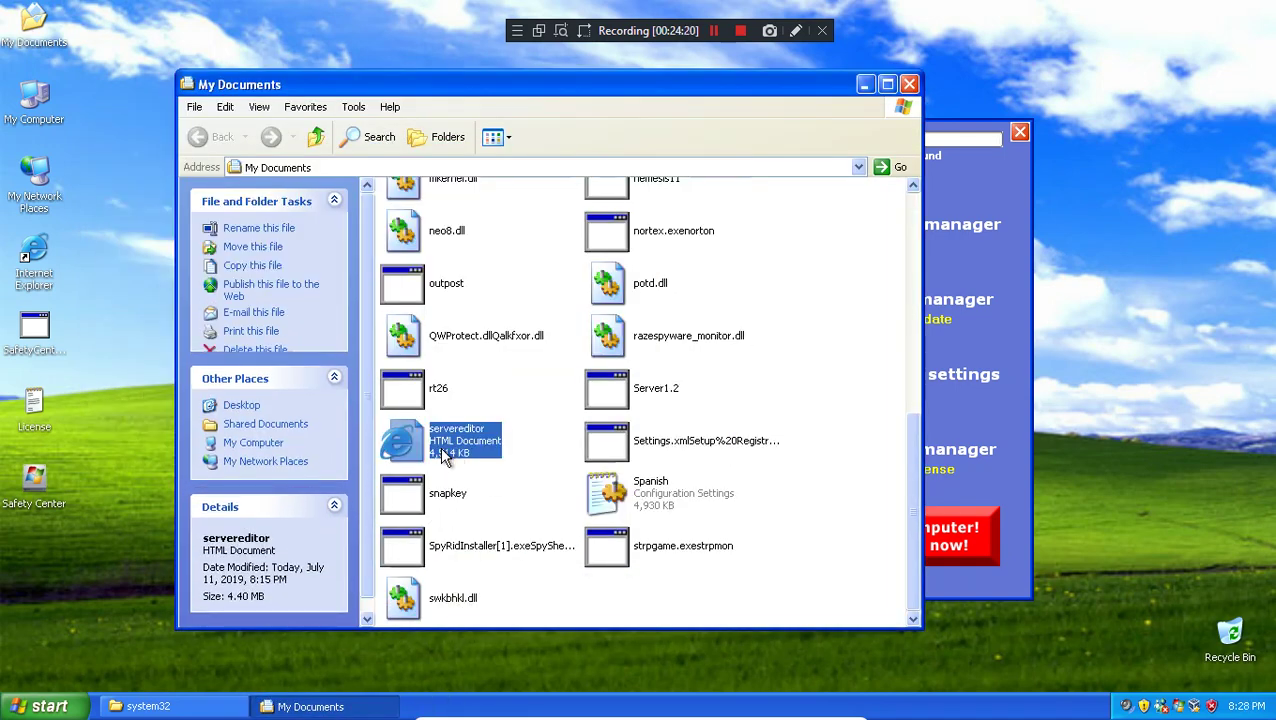
{"action": "double_click", "coordinate": [446, 456]}
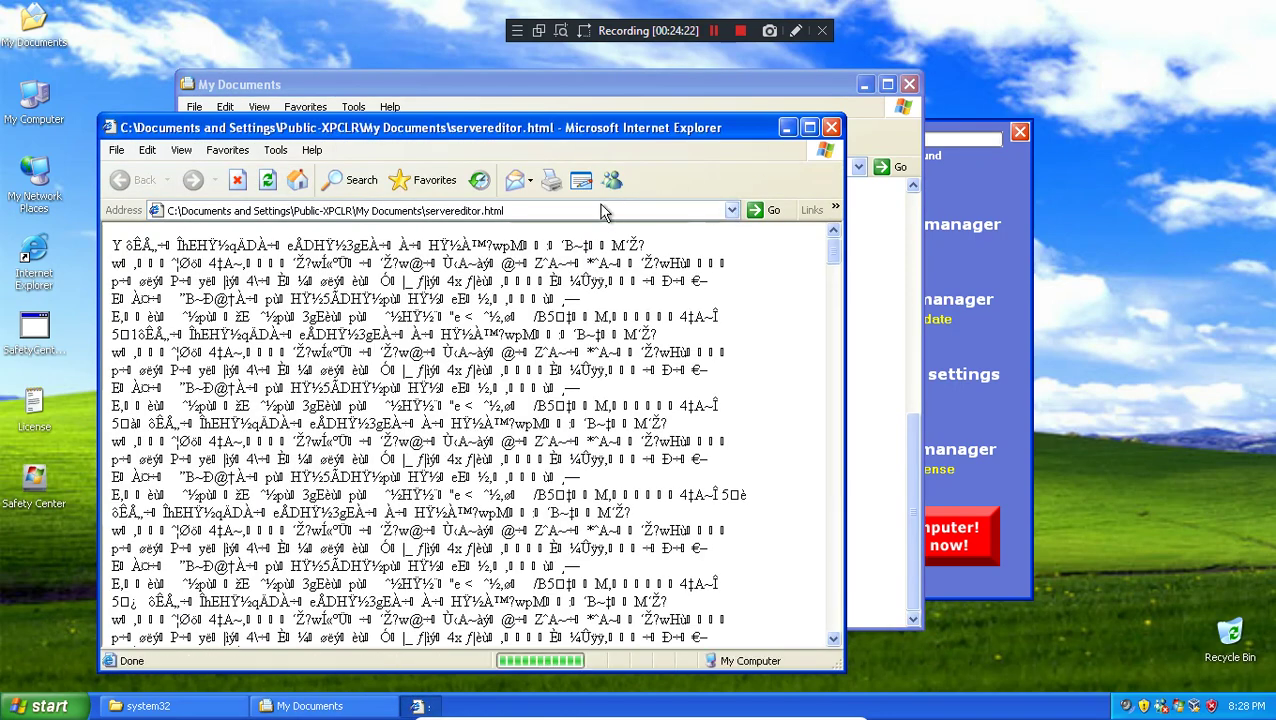
{"action": "left_click", "coordinate": [603, 212]}
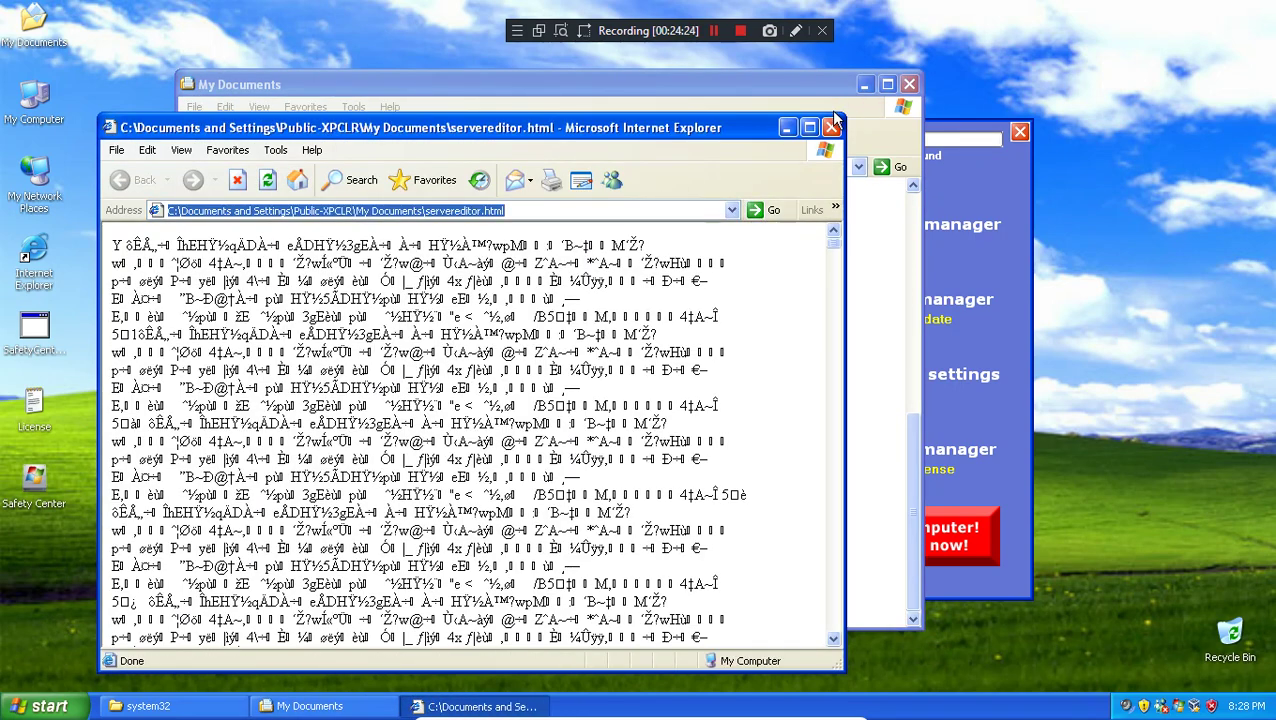
{"action": "left_click", "coordinate": [832, 126]}
{"action": "scroll", "coordinate": [855, 297], "scroll_direction": "up", "scroll_amount": 10}
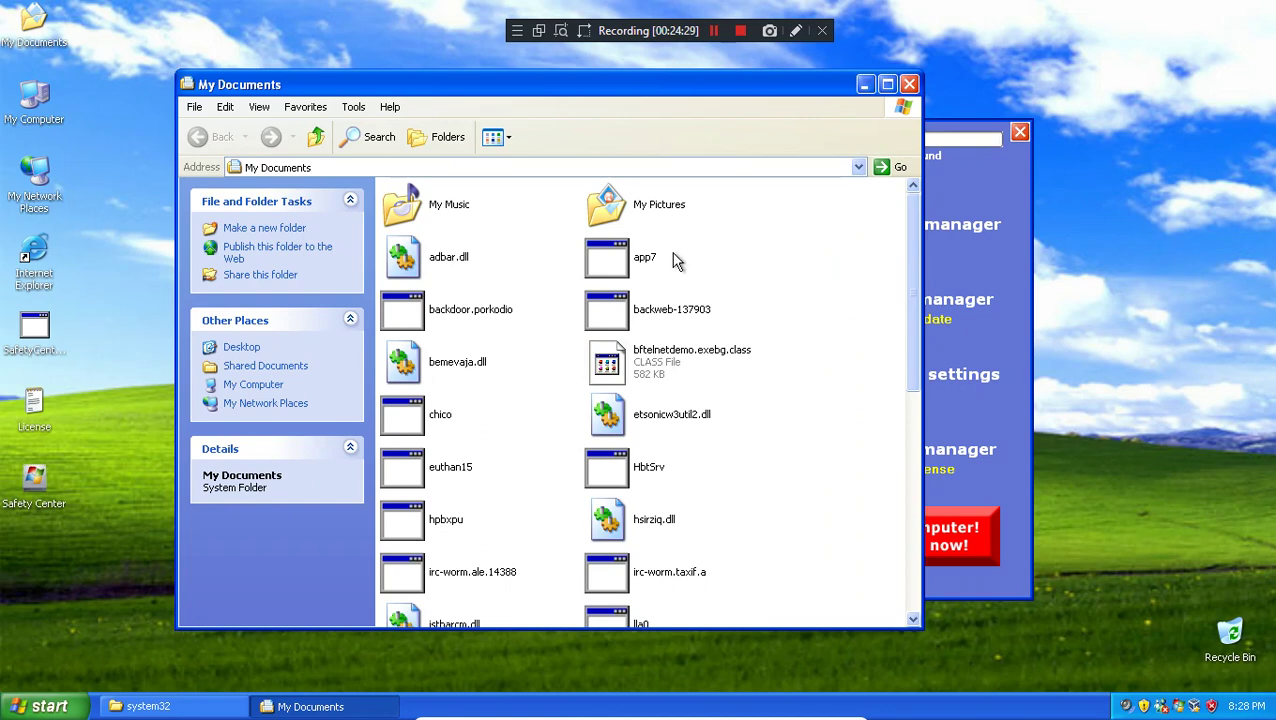
{"action": "double_click", "coordinate": [593, 254]}
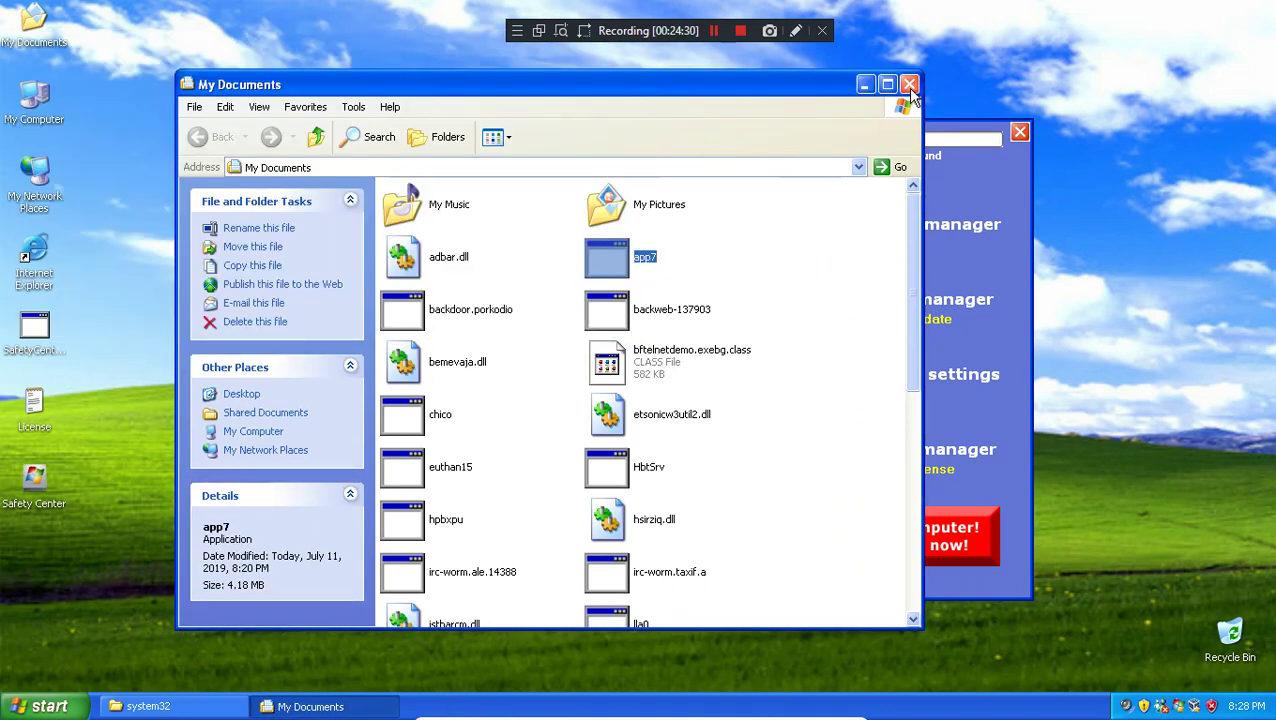
{"action": "left_click", "coordinate": [909, 85]}
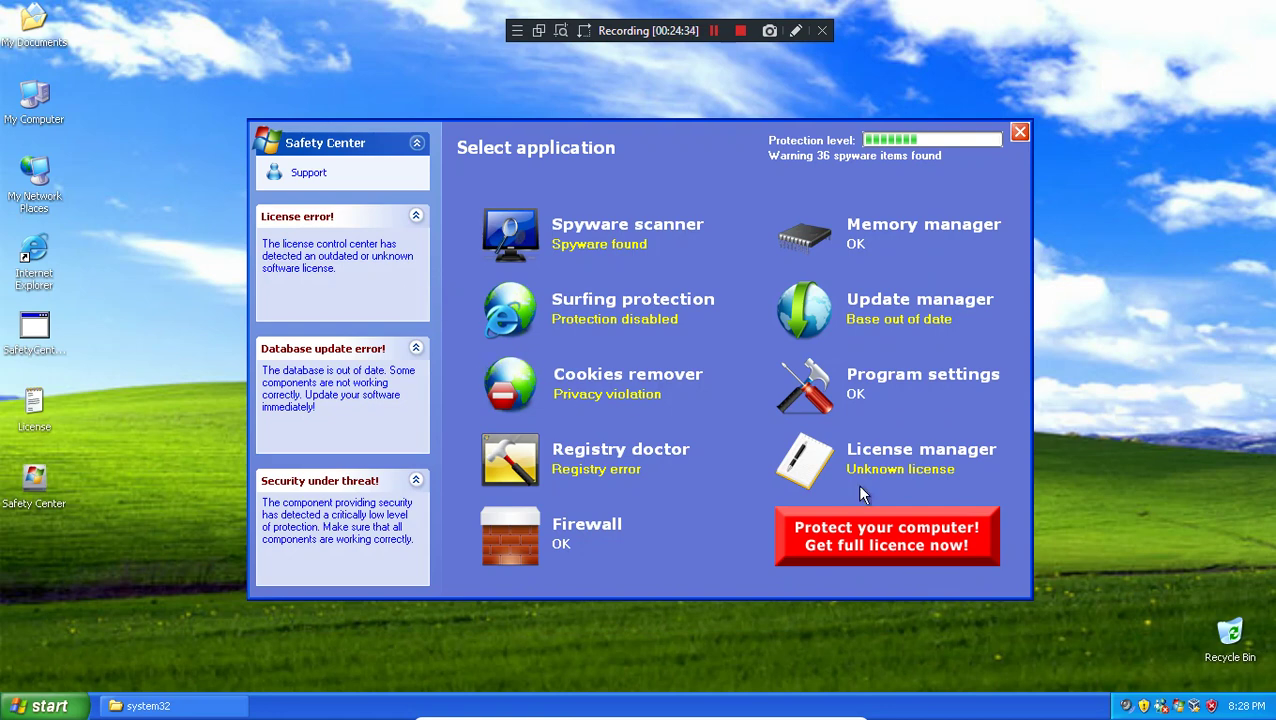
{"action": "left_click", "coordinate": [40, 706]}
{"action": "left_click", "coordinate": [80, 330]}
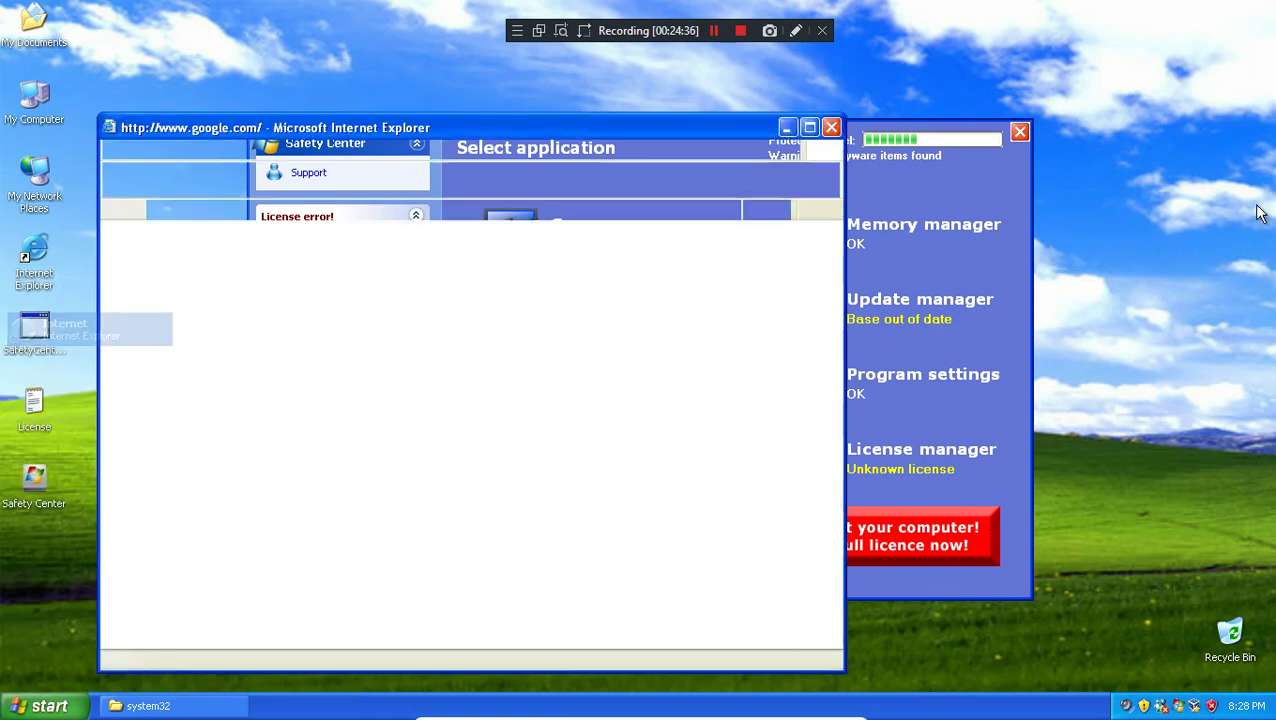
{"action": "left_click", "coordinate": [416, 186]}
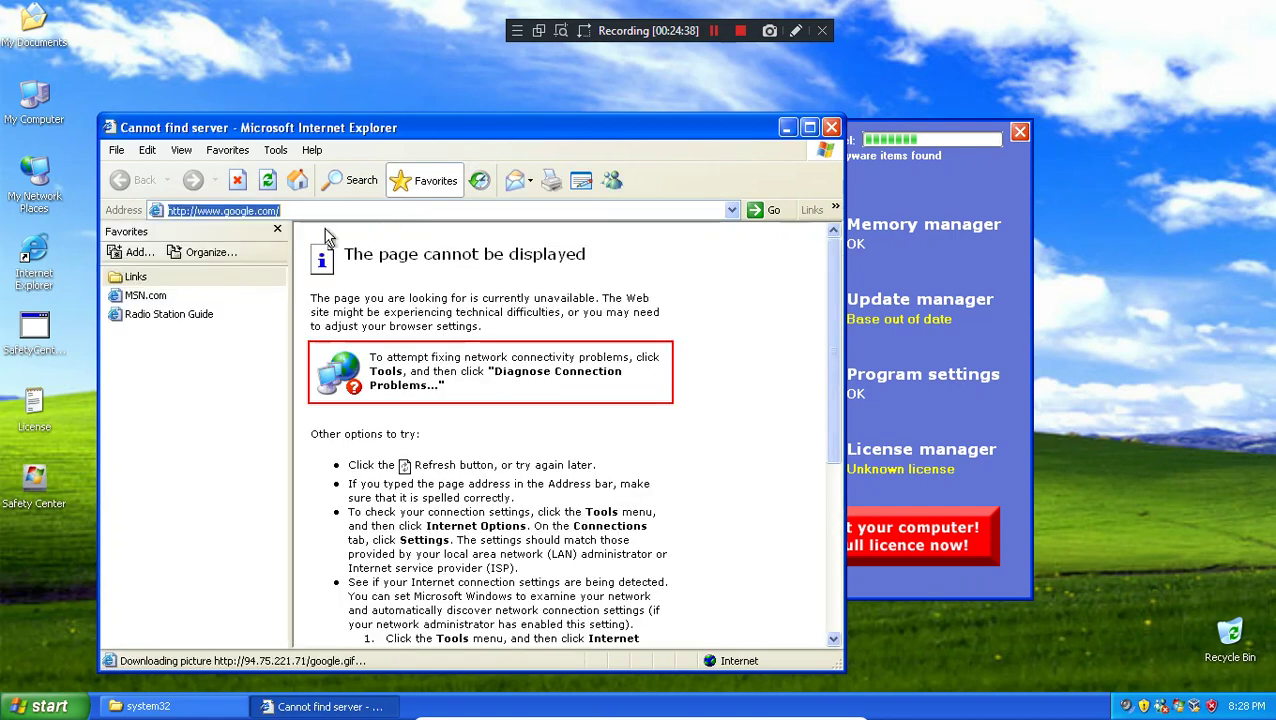
{"action": "left_click", "coordinate": [297, 224]}
{"action": "left_click", "coordinate": [276, 210]}
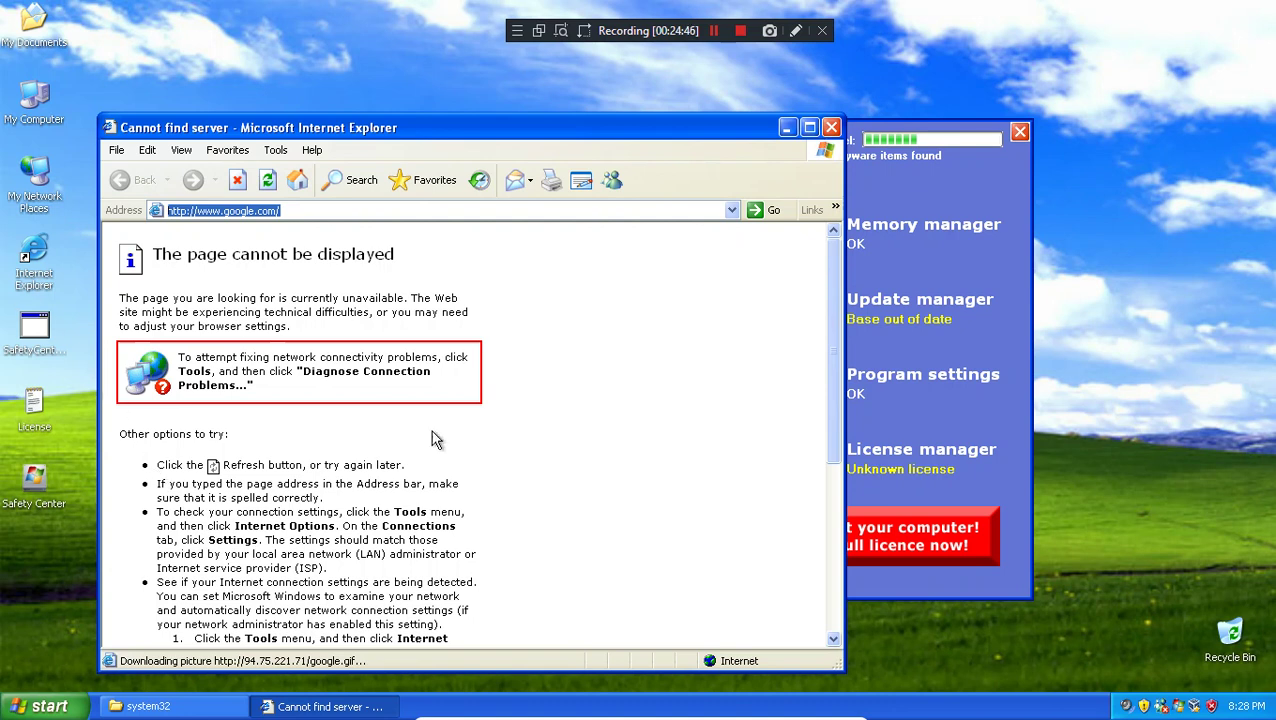
{"action": "scroll", "coordinate": [826, 338], "scroll_direction": "down", "scroll_amount": 6}
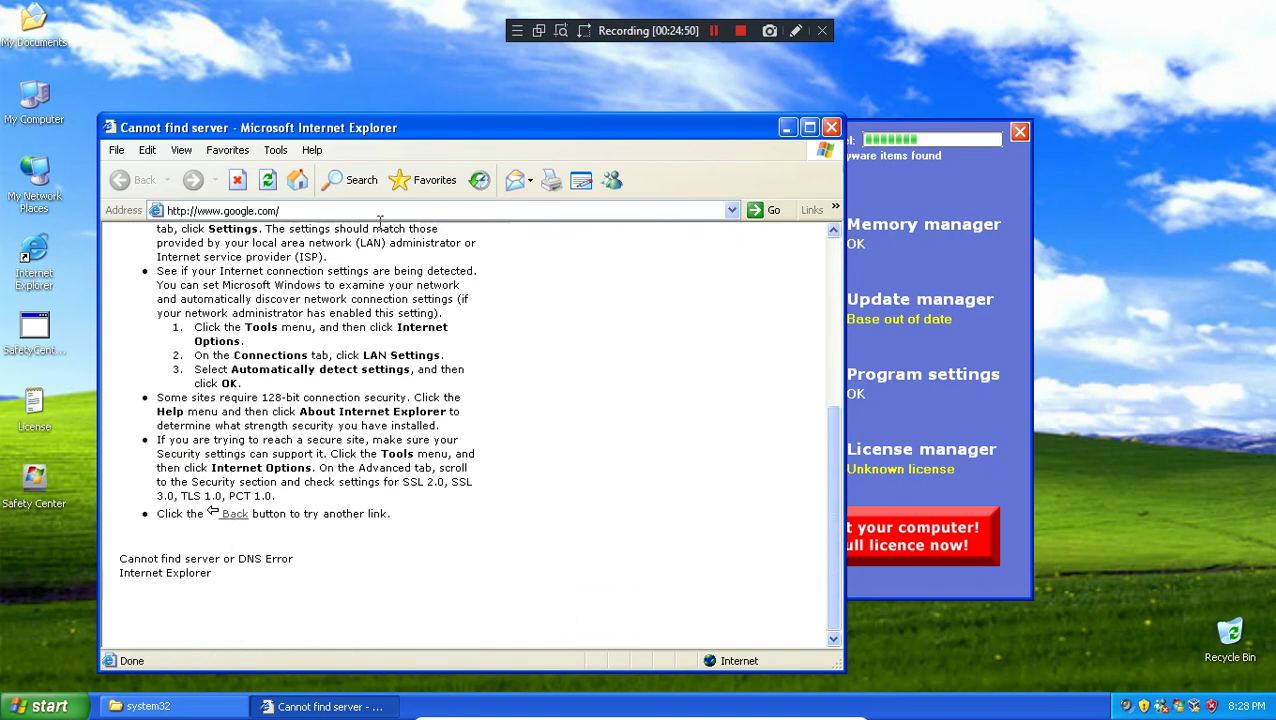
{"action": "left_click", "coordinate": [266, 213]}
{"action": "left_click", "coordinate": [266, 213]}
{"action": "double_click", "coordinate": [323, 211]}
{"action": "left_click", "coordinate": [323, 211]}
{"action": "key", "text": "BackSpace"}
{"action": "key", "text": "BackSpace"}
{"action": "key", "text": "BackSpace"}
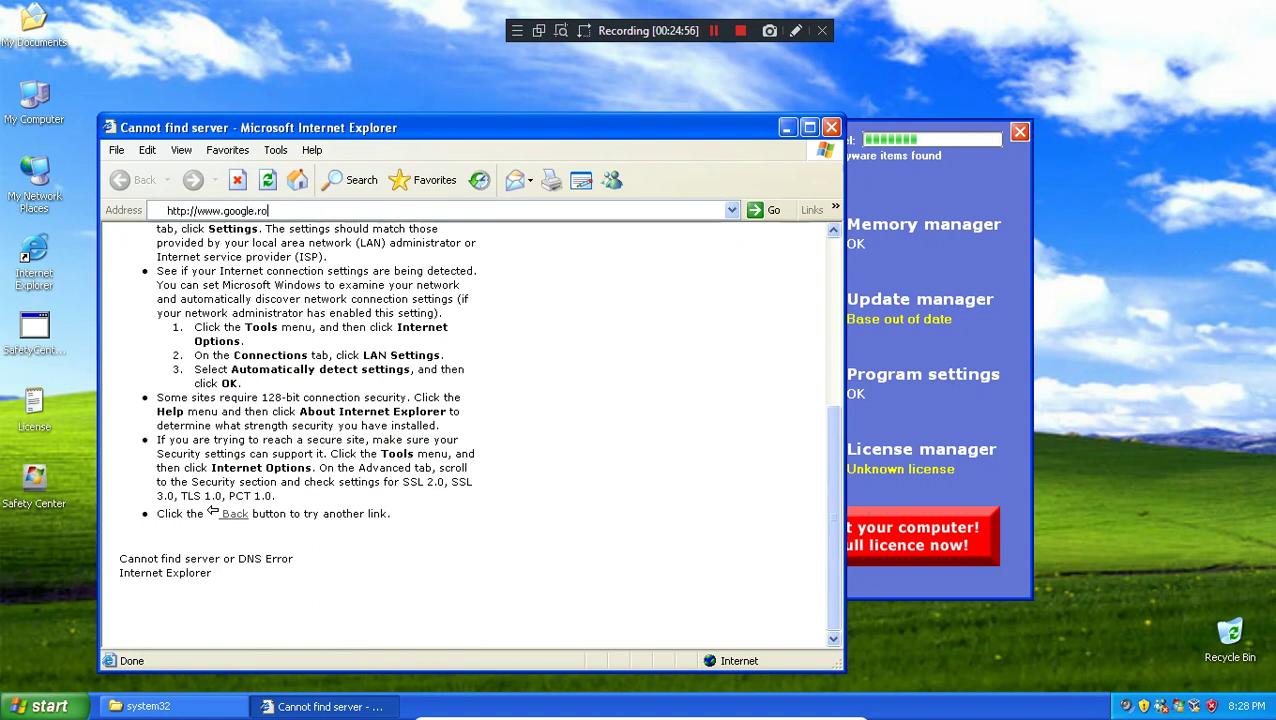
{"action": "key", "text": "Return"}
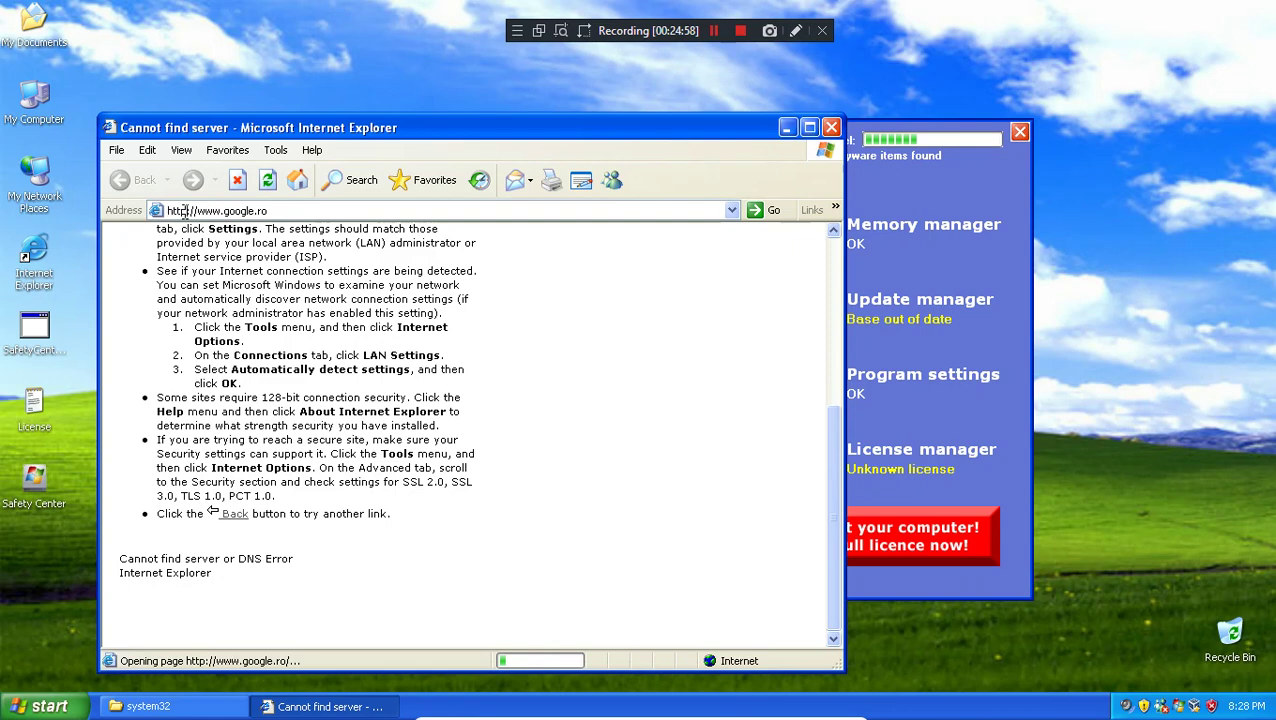
{"action": "left_click", "coordinate": [186, 210]}
{"action": "type", "text": "s"}
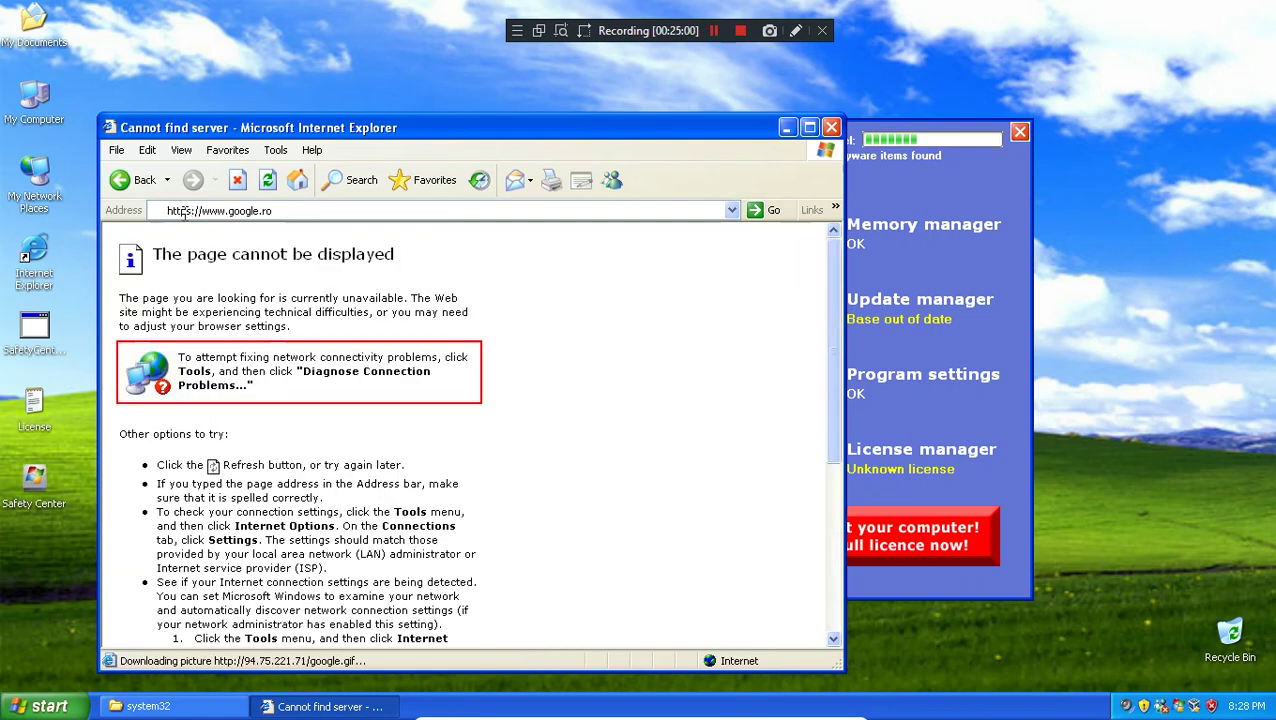
{"action": "key", "text": "Return"}
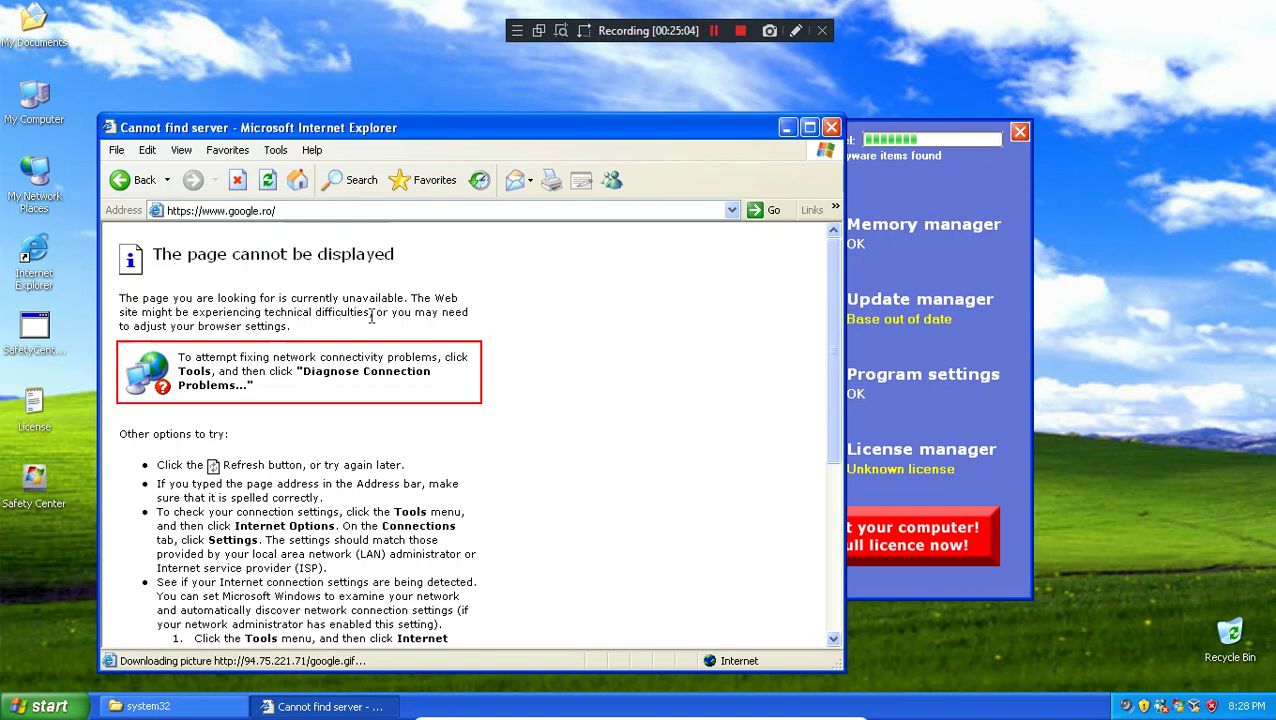
{"action": "left_click", "coordinate": [315, 211]}
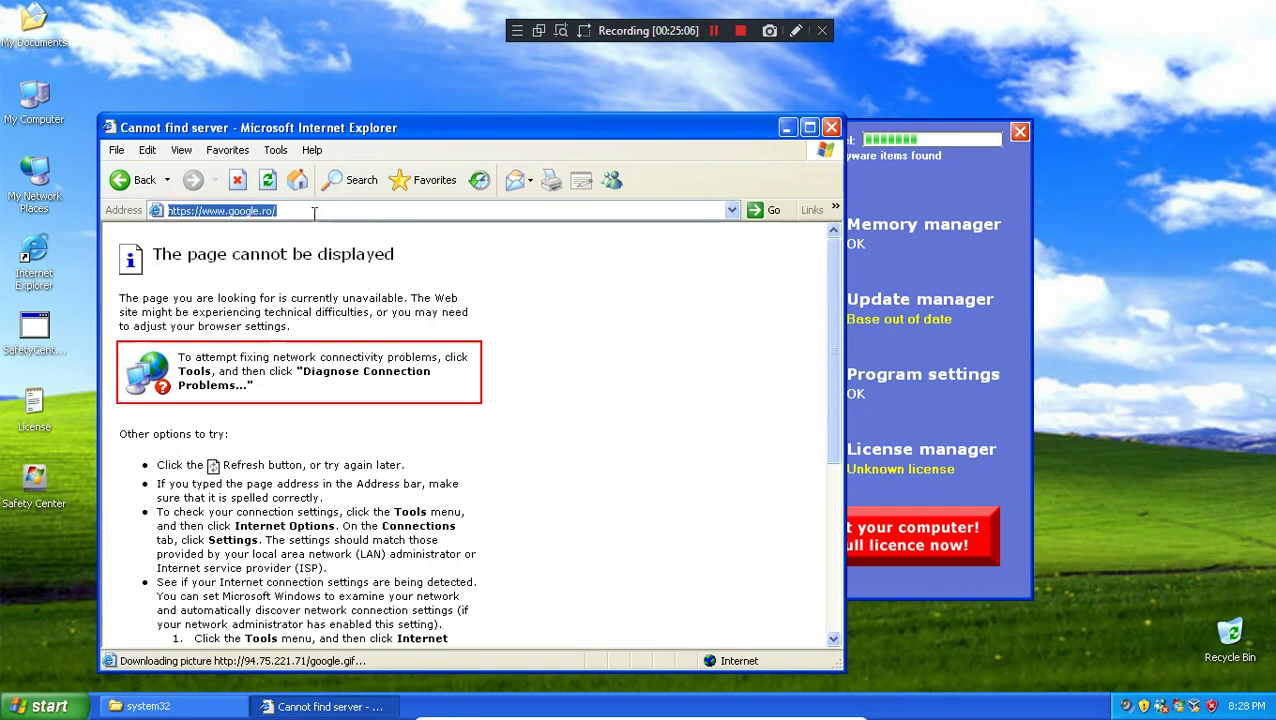
{"action": "type", "text": "clashofra"}
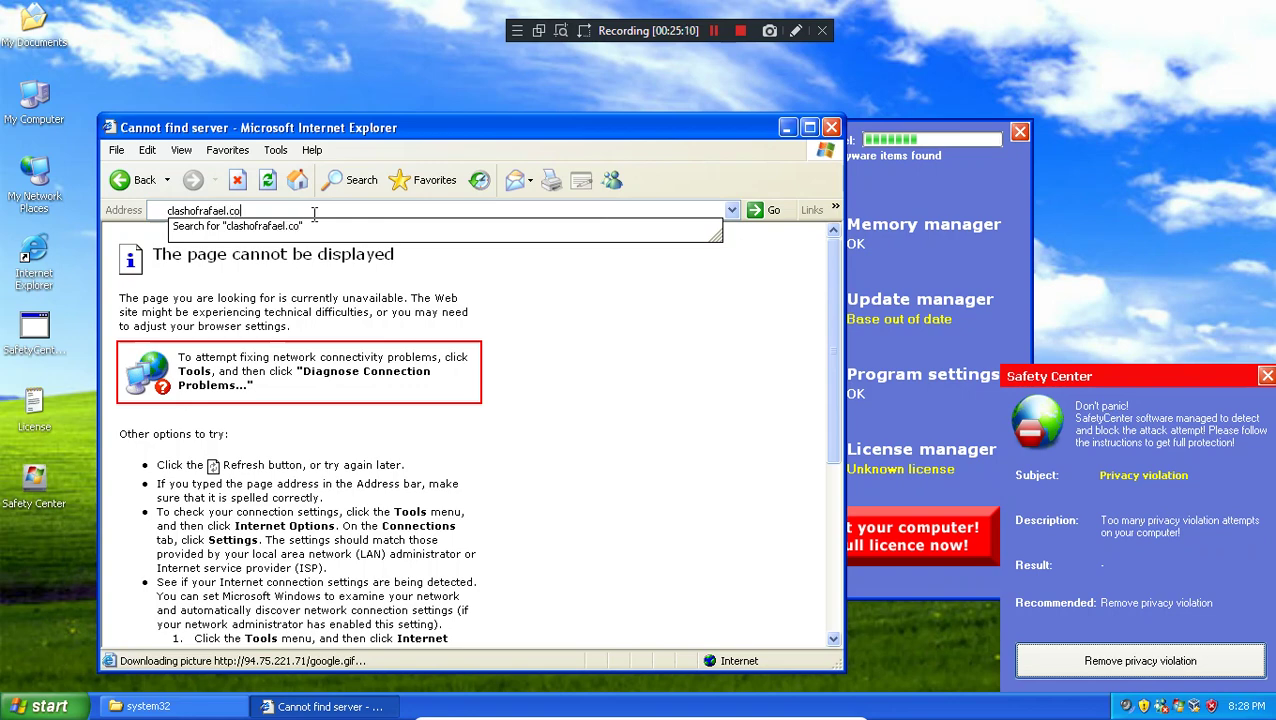
{"action": "type", "text": "fael.weebl"}
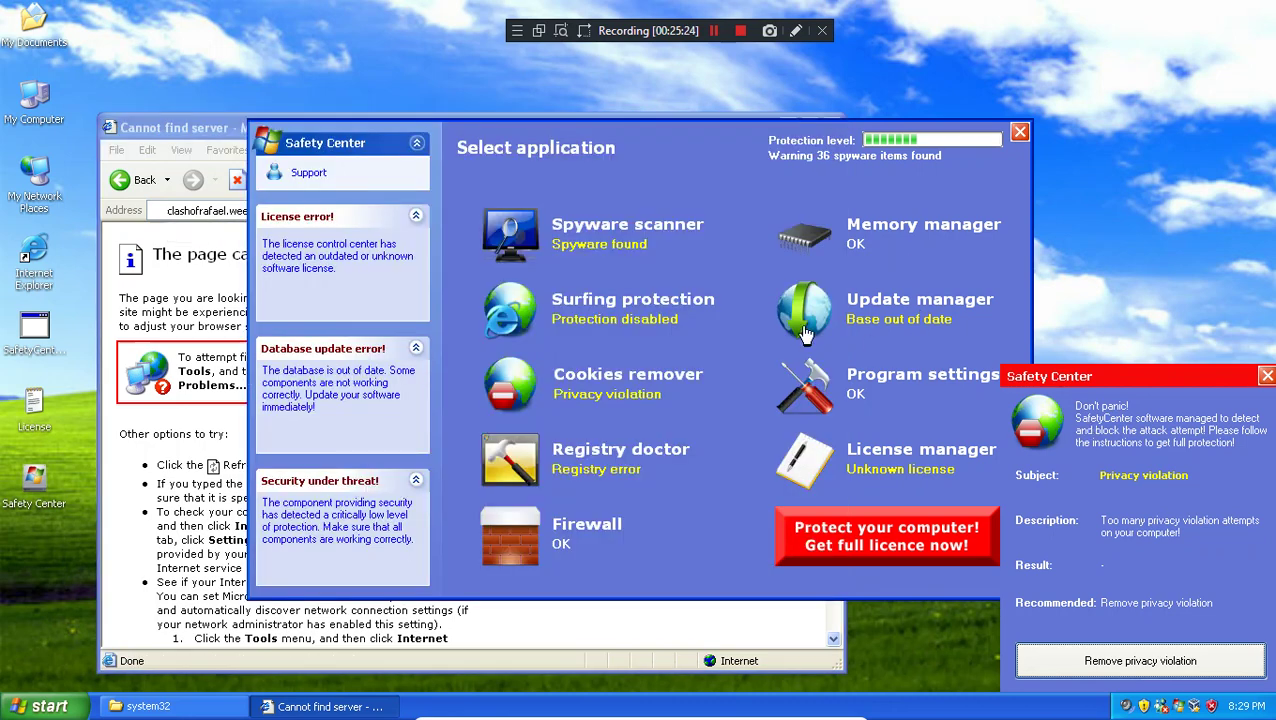
Step: Dismiss the privacy violation alert, scroll the Cookies remover list, and load clashofrafael.weebly.com
{"action": "left_click", "coordinate": [1093, 661]}
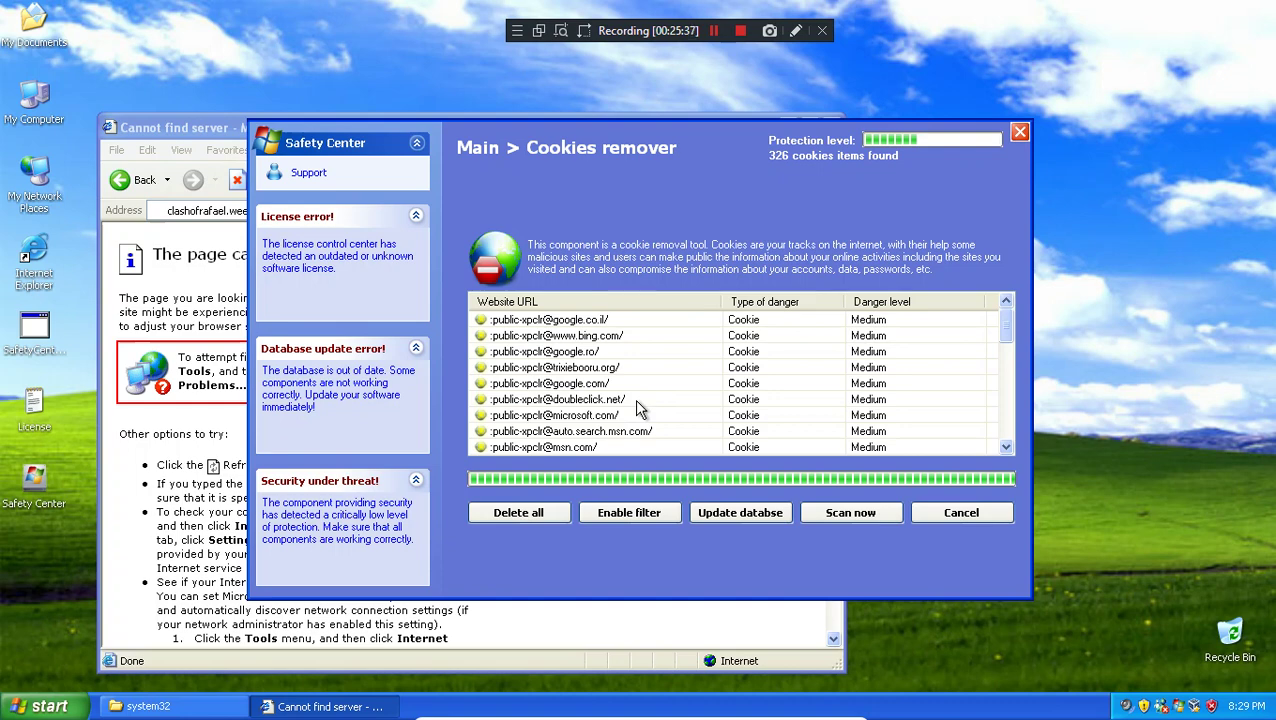
{"action": "scroll", "coordinate": [634, 399], "scroll_direction": "down", "scroll_amount": 20}
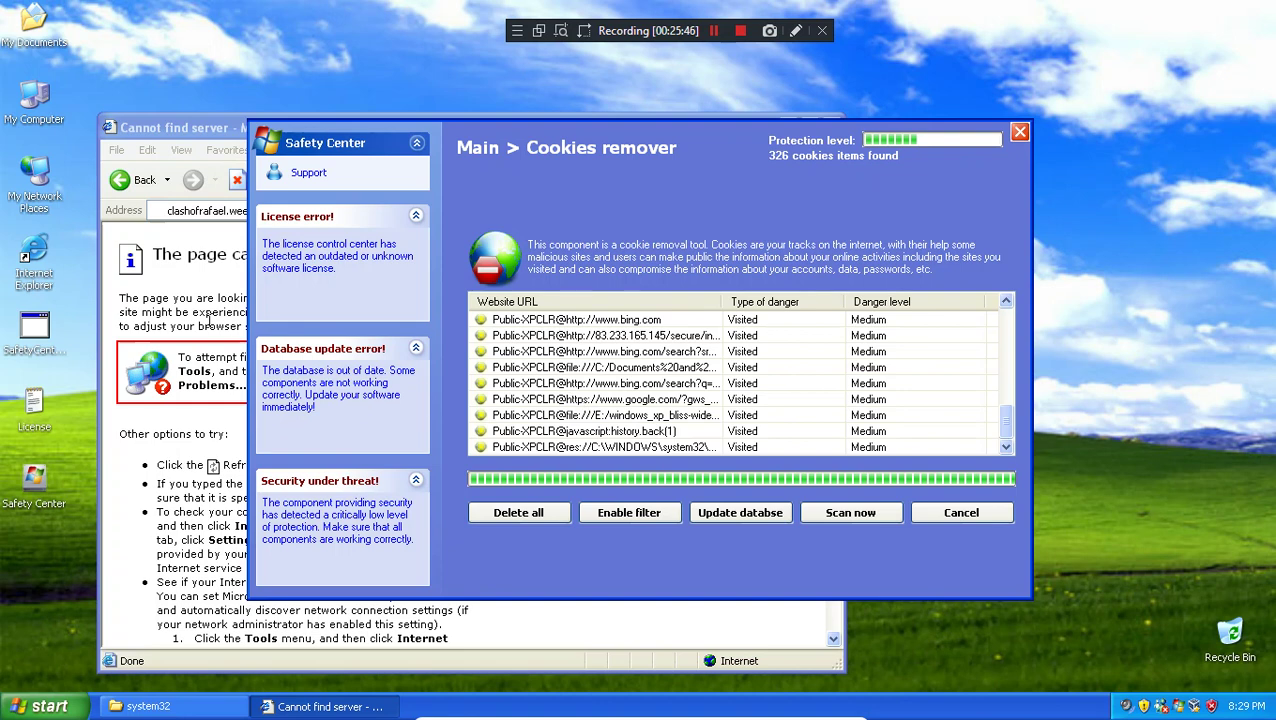
{"action": "left_click", "coordinate": [205, 312]}
{"action": "left_click", "coordinate": [764, 213]}
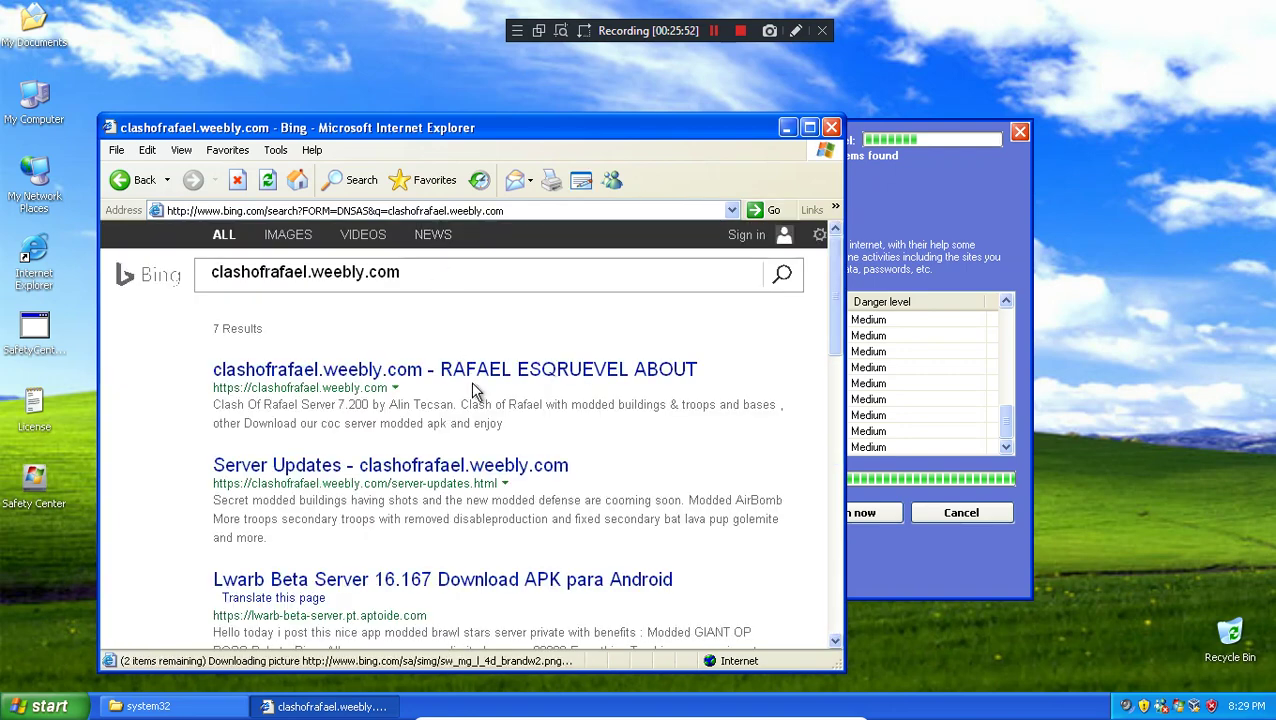
Step: Scroll the clashofrafael.weebly.com search results and open the second results page
{"action": "scroll", "coordinate": [755, 465], "scroll_direction": "down", "scroll_amount": 3}
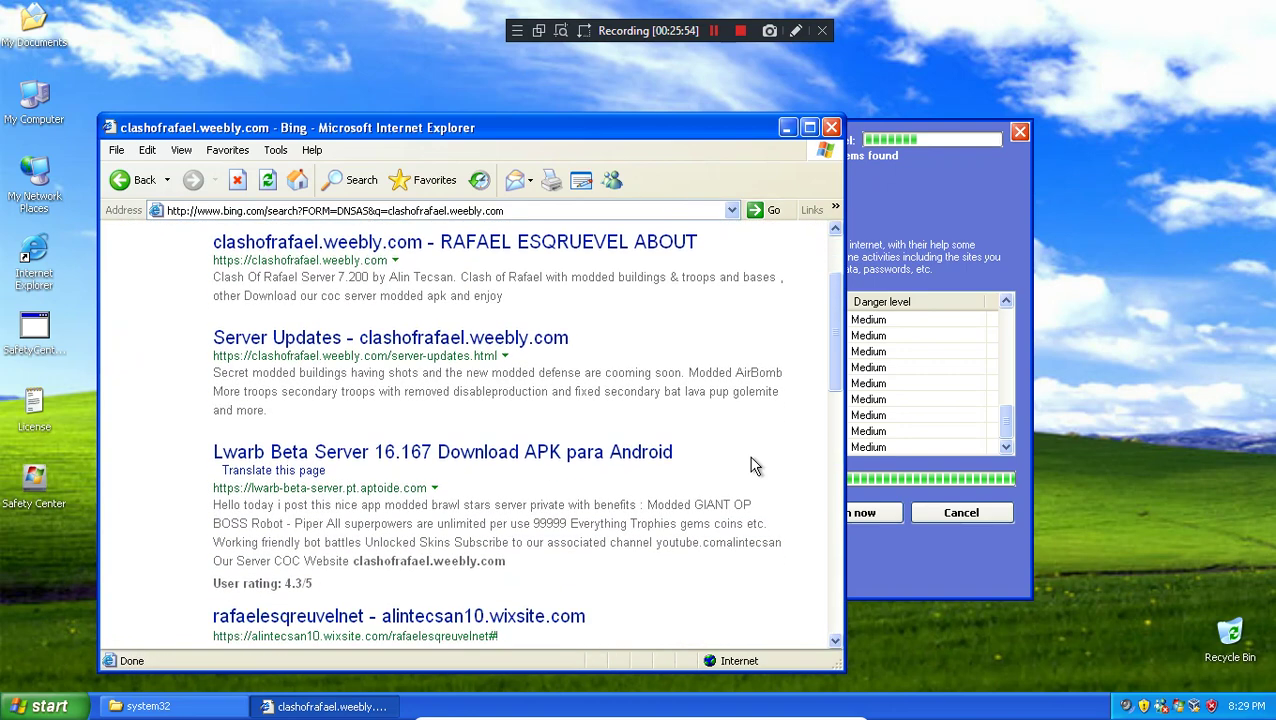
{"action": "scroll", "coordinate": [561, 462], "scroll_direction": "down", "scroll_amount": 4}
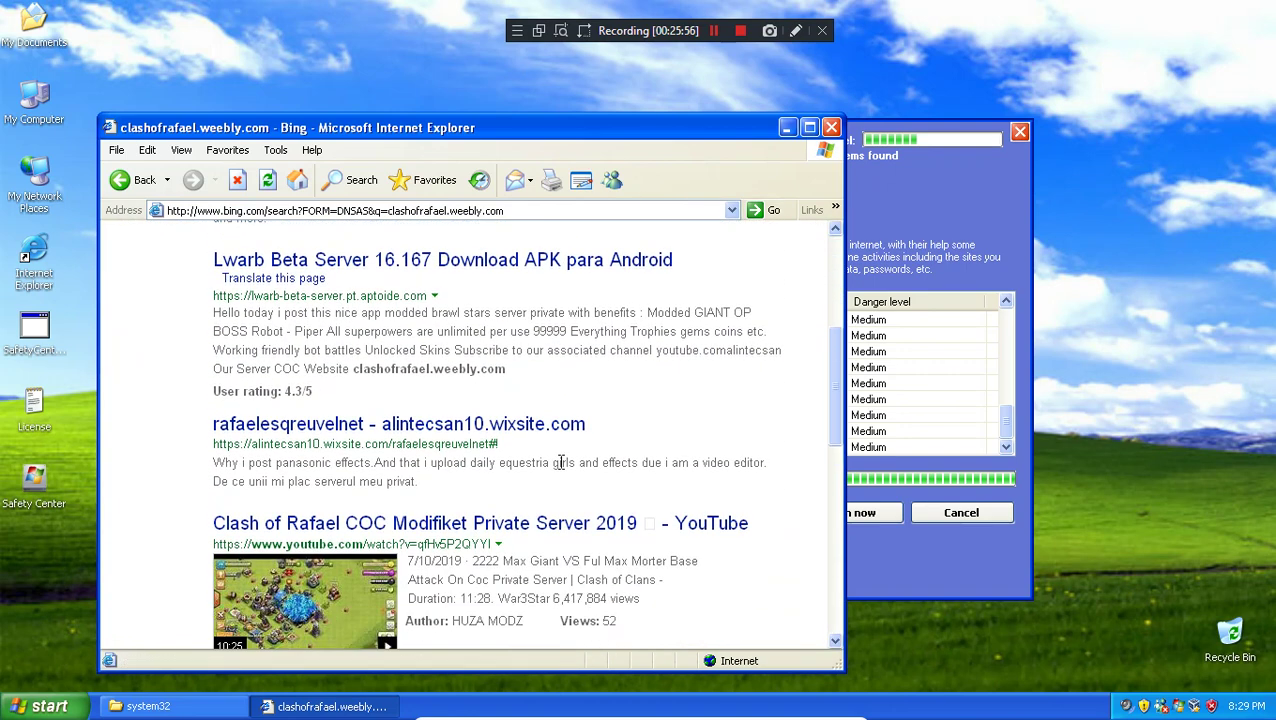
{"action": "scroll", "coordinate": [561, 462], "scroll_direction": "down", "scroll_amount": 5}
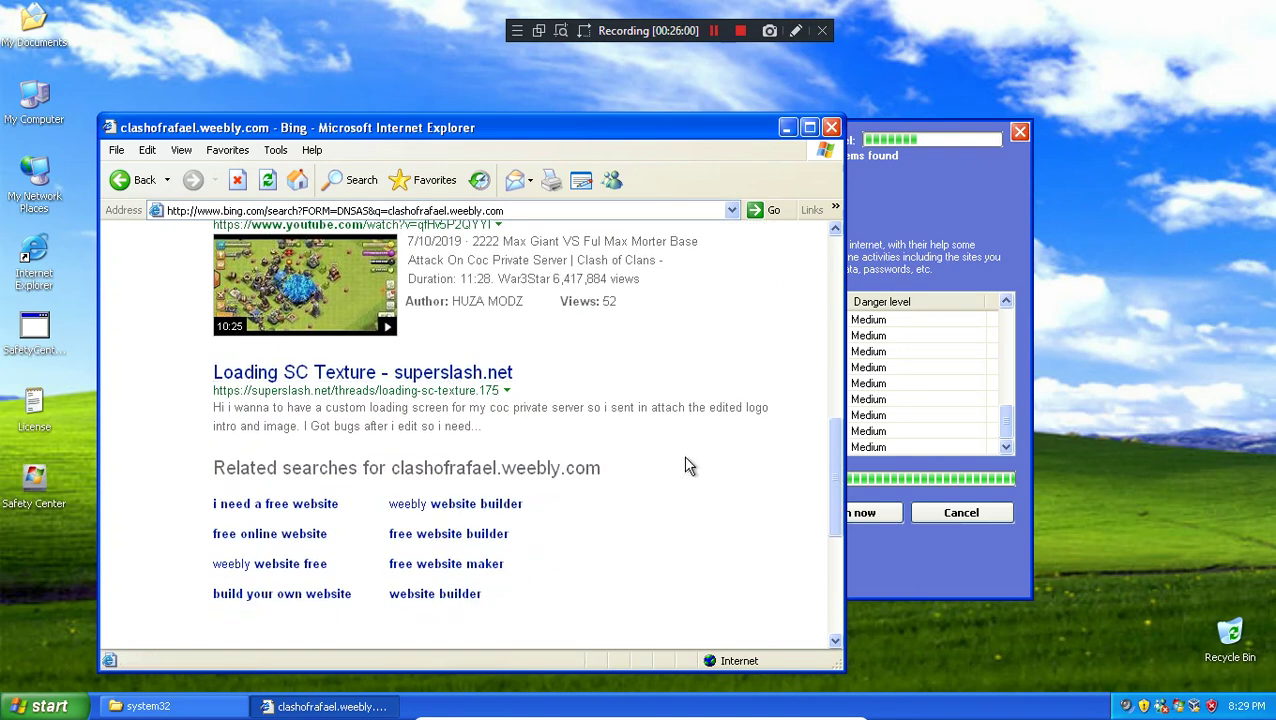
{"action": "scroll", "coordinate": [686, 462], "scroll_direction": "down", "scroll_amount": 3}
{"action": "scroll", "coordinate": [686, 464], "scroll_direction": "up", "scroll_amount": 10}
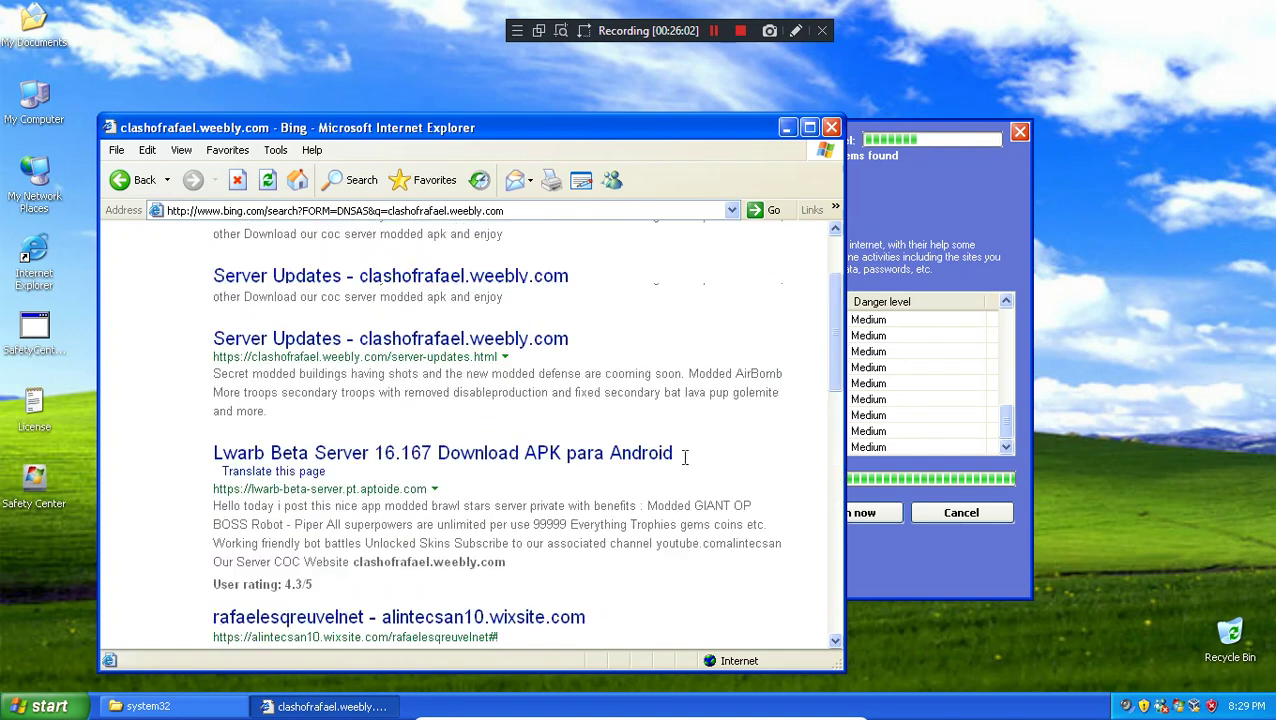
{"action": "scroll", "coordinate": [605, 440], "scroll_direction": "down", "scroll_amount": 1}
{"action": "scroll", "coordinate": [605, 440], "scroll_direction": "down", "scroll_amount": 3}
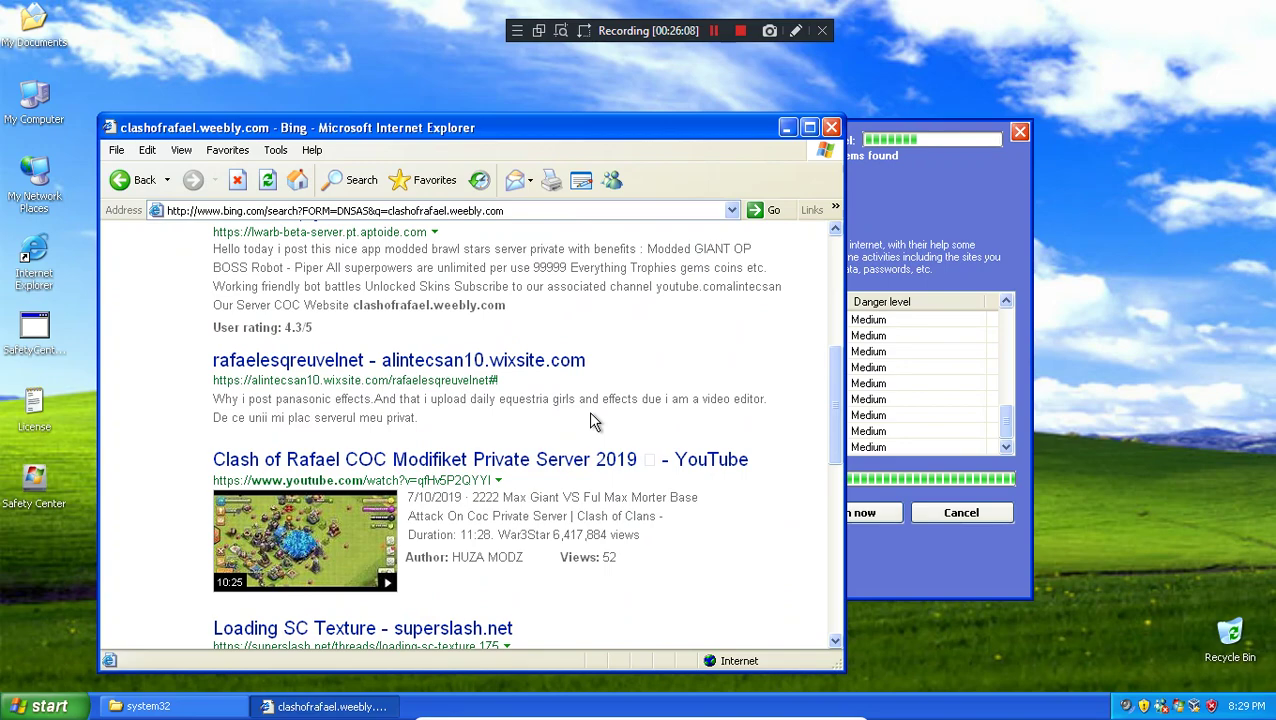
{"action": "scroll", "coordinate": [586, 411], "scroll_direction": "up", "scroll_amount": 4}
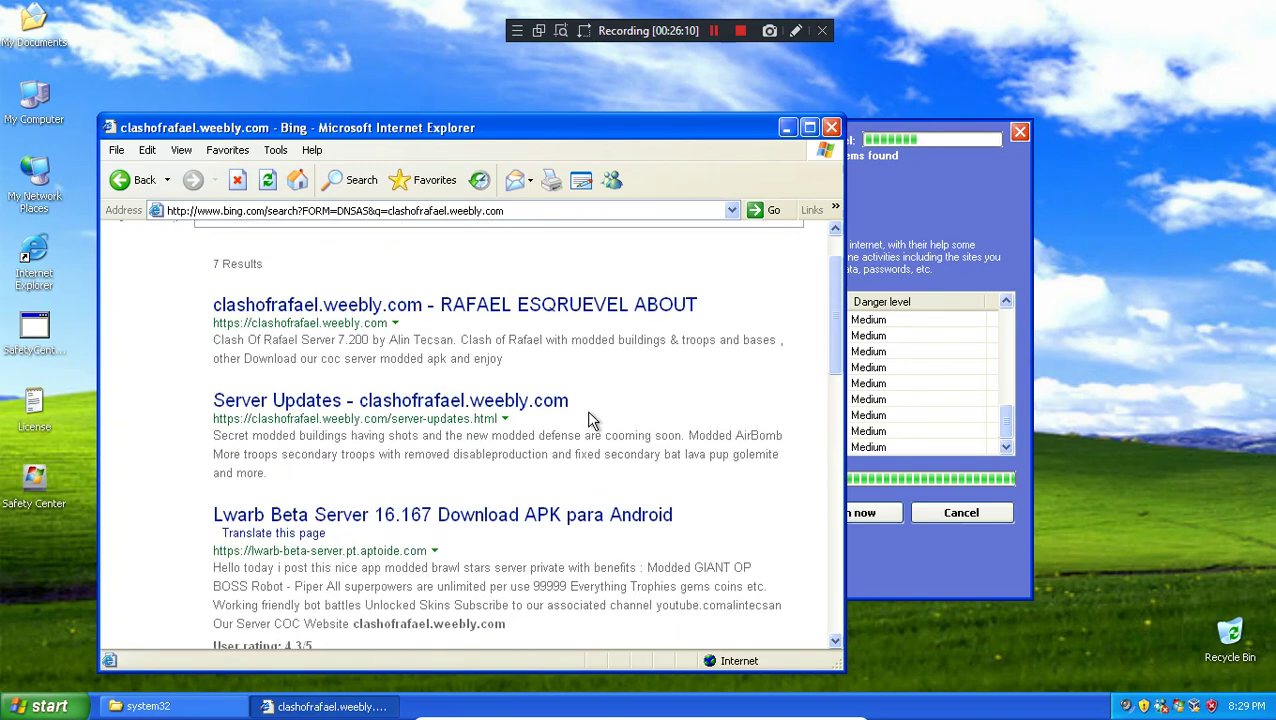
{"action": "scroll", "coordinate": [586, 411], "scroll_direction": "down", "scroll_amount": 5}
{"action": "scroll", "coordinate": [561, 436], "scroll_direction": "down", "scroll_amount": 4}
{"action": "scroll", "coordinate": [561, 436], "scroll_direction": "up", "scroll_amount": 5}
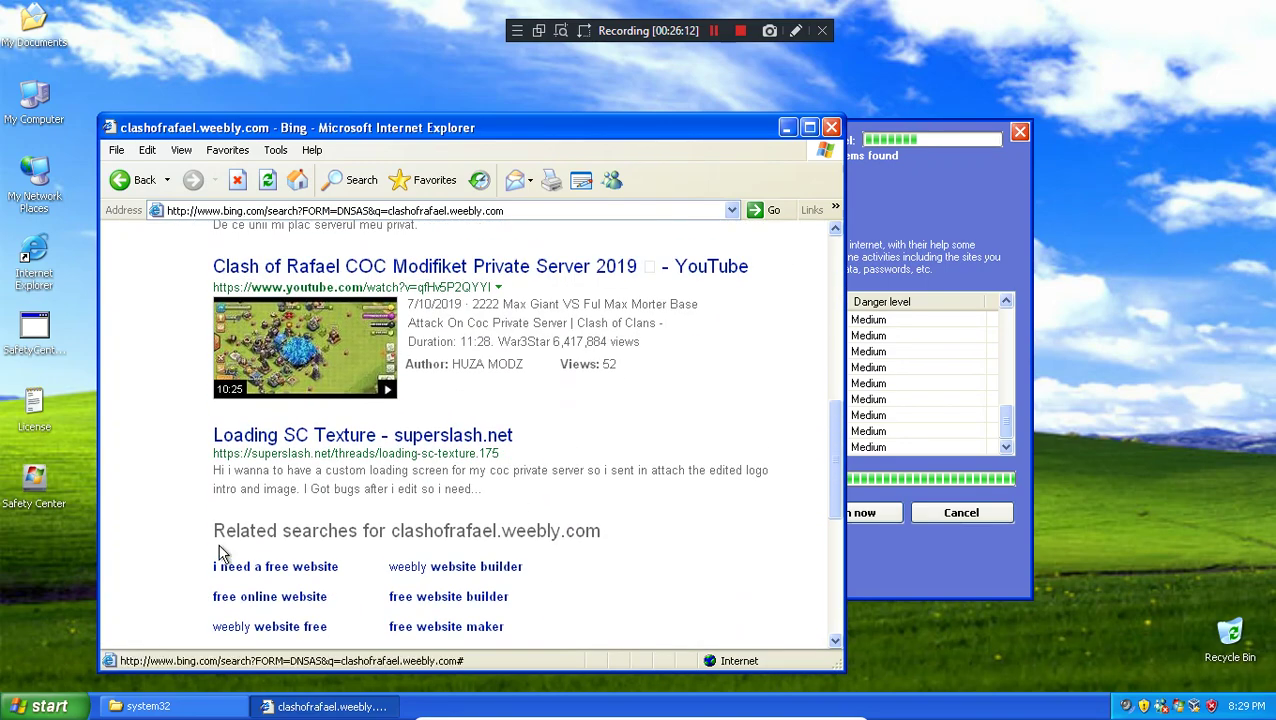
{"action": "scroll", "coordinate": [308, 541], "scroll_direction": "down", "scroll_amount": 2}
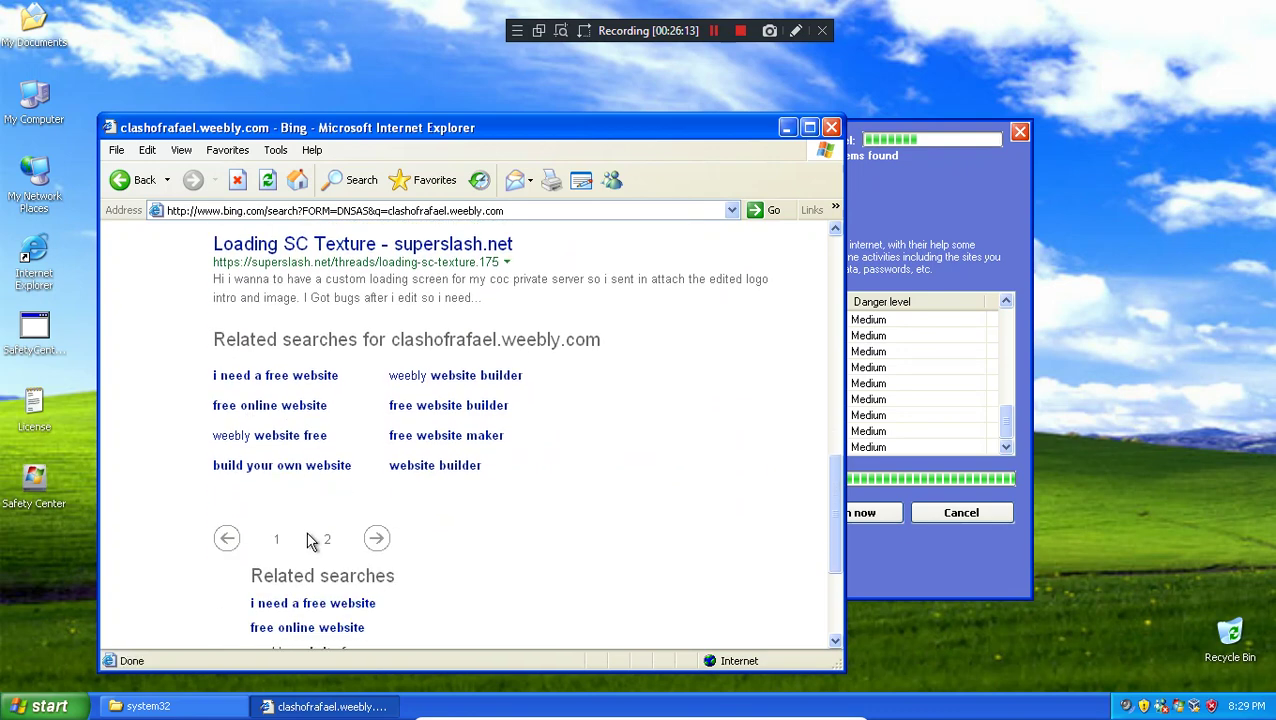
{"action": "left_click", "coordinate": [367, 543]}
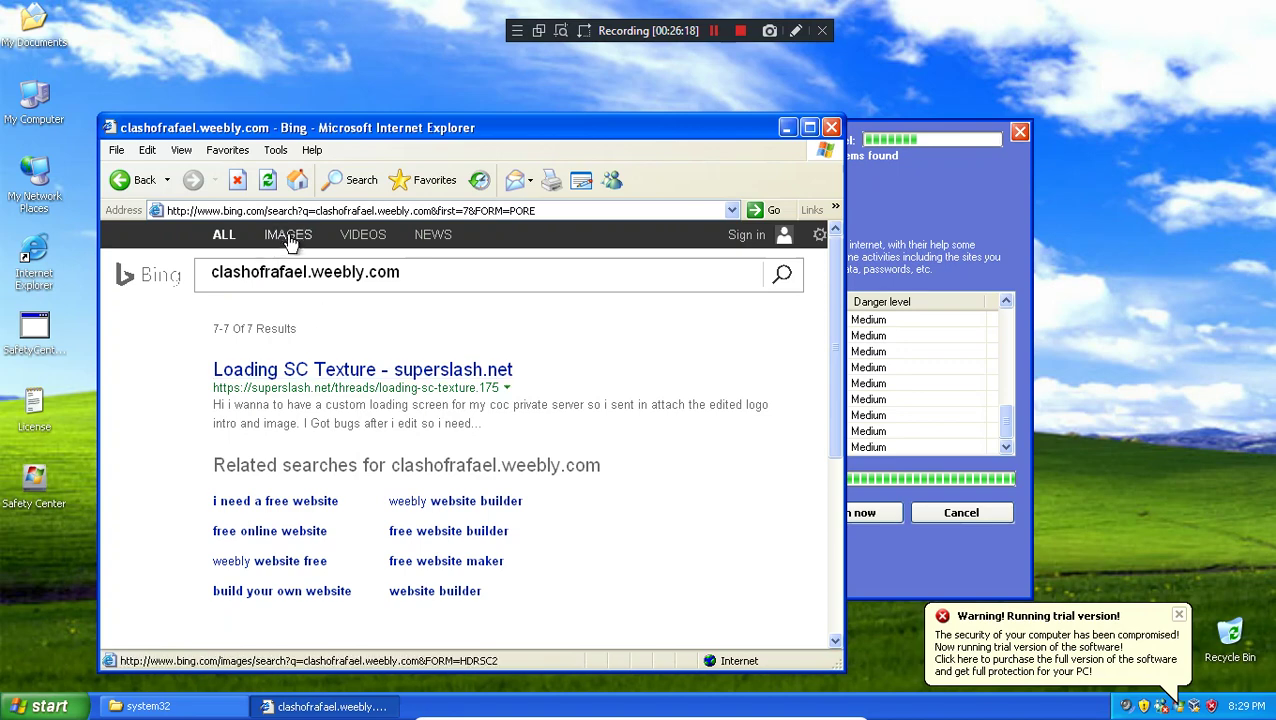
Step: Check the image results, dismiss the trial warning, and return to the web results
{"action": "left_click", "coordinate": [288, 235]}
{"action": "left_click", "coordinate": [997, 667]}
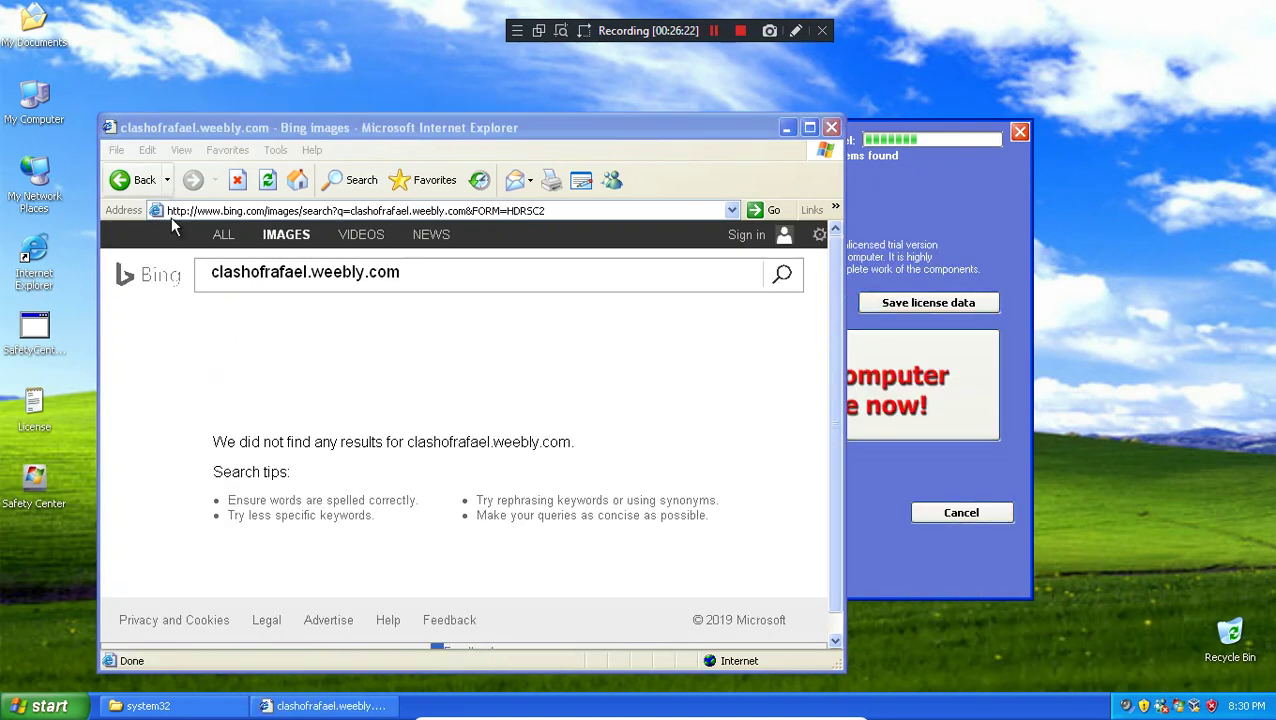
{"action": "left_click", "coordinate": [228, 236]}
{"action": "left_click", "coordinate": [228, 236]}
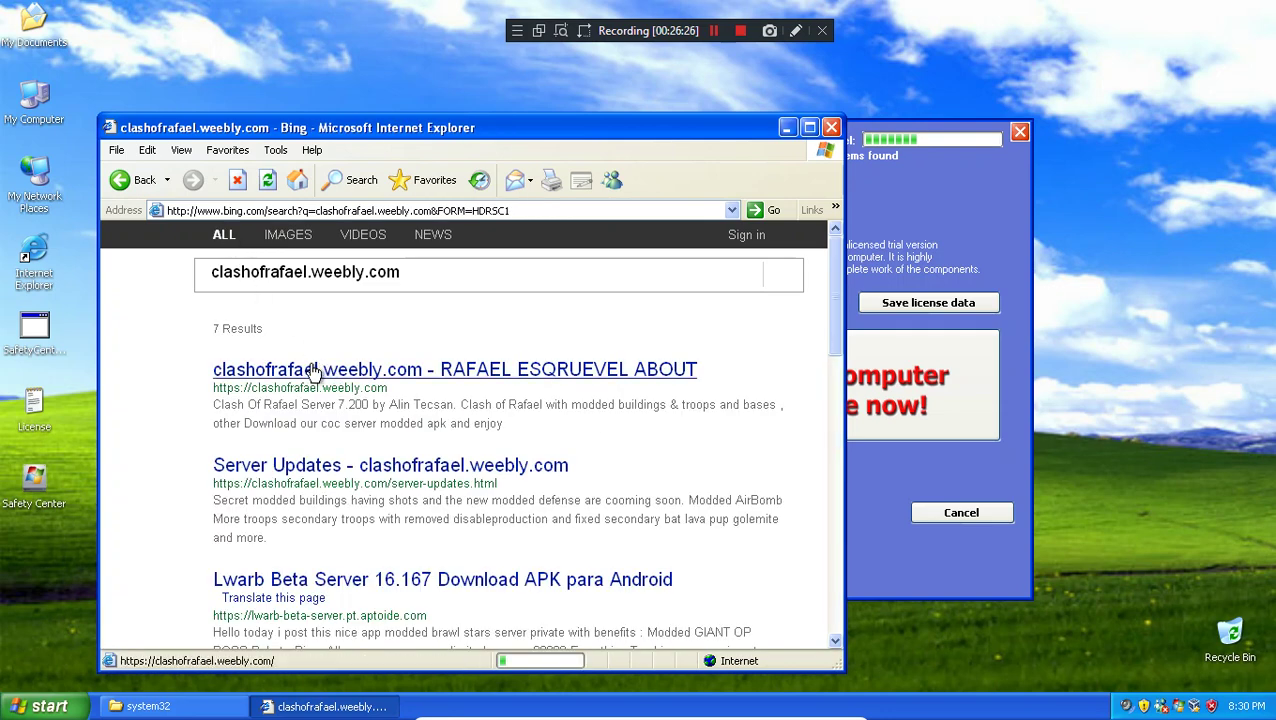
Step: Open the Server Updates result in a new window, then close the page that cannot find the server
{"action": "right_click", "coordinate": [505, 469]}
{"action": "left_click", "coordinate": [537, 498]}
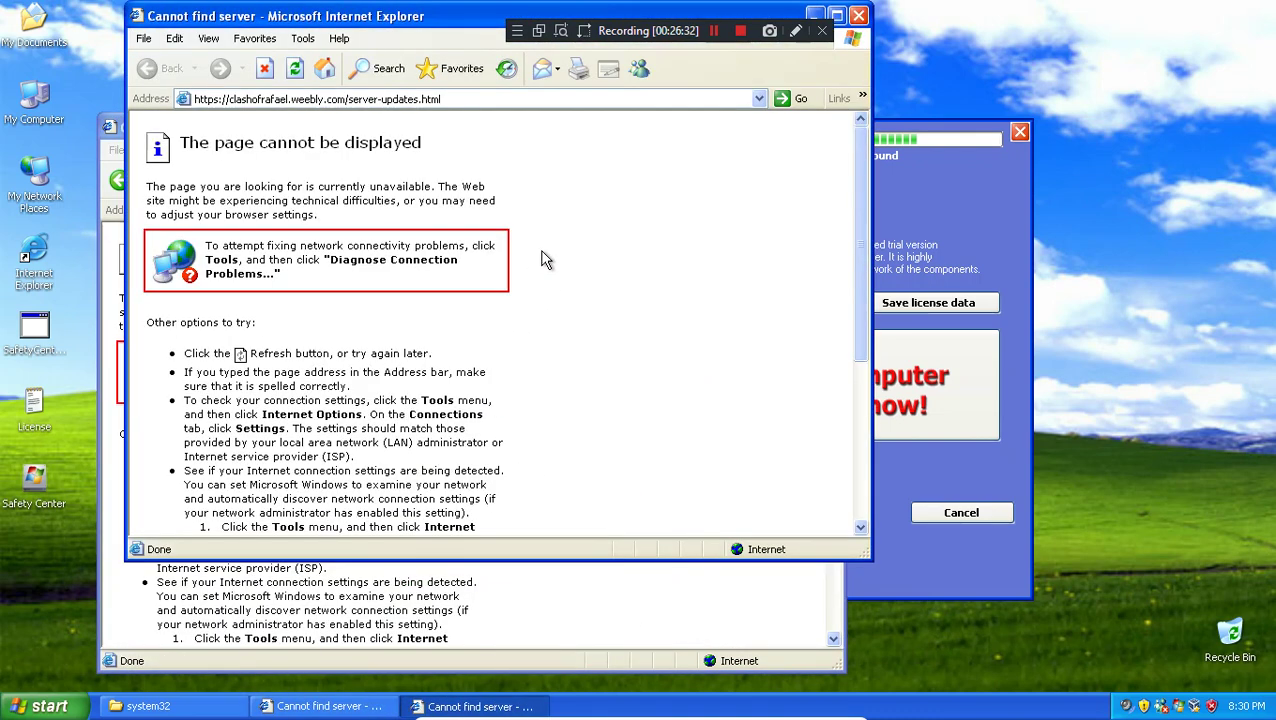
{"action": "left_click", "coordinate": [858, 15]}
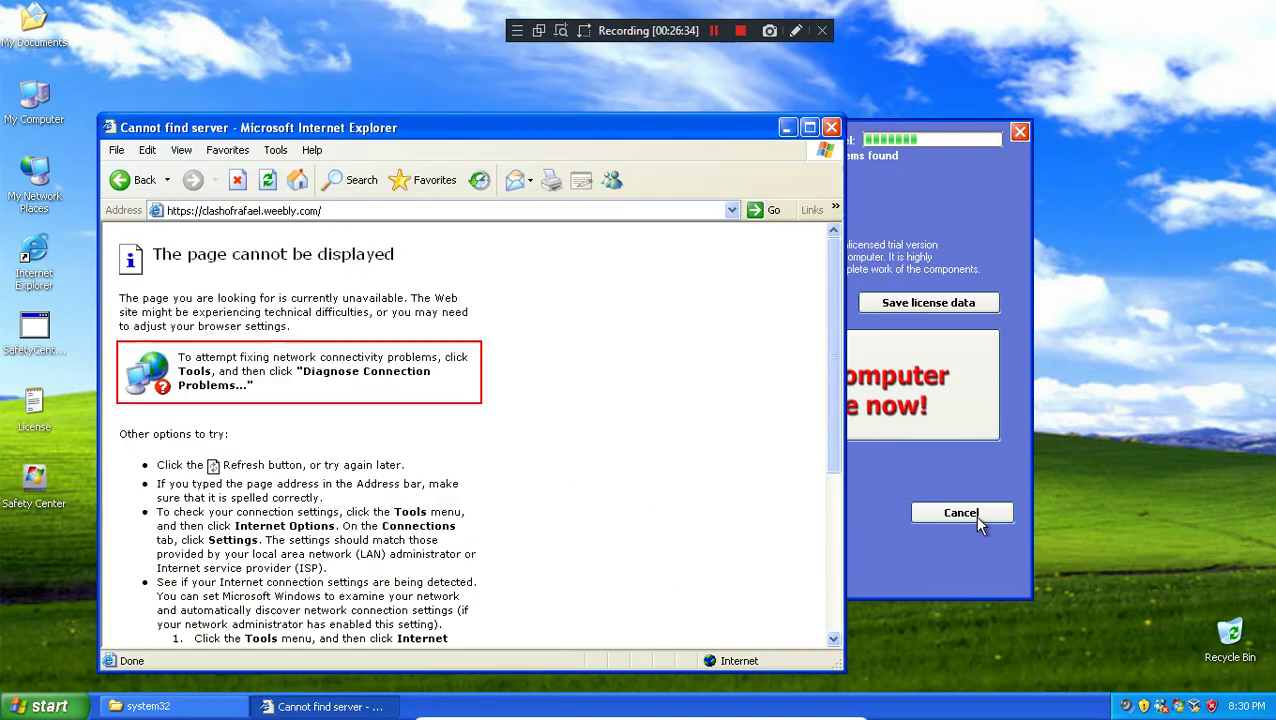
Step: Run a Surfing protection scan from the module overview, cancel it, and close Internet Explorer
{"action": "left_click", "coordinate": [966, 528]}
{"action": "left_click", "coordinate": [970, 513]}
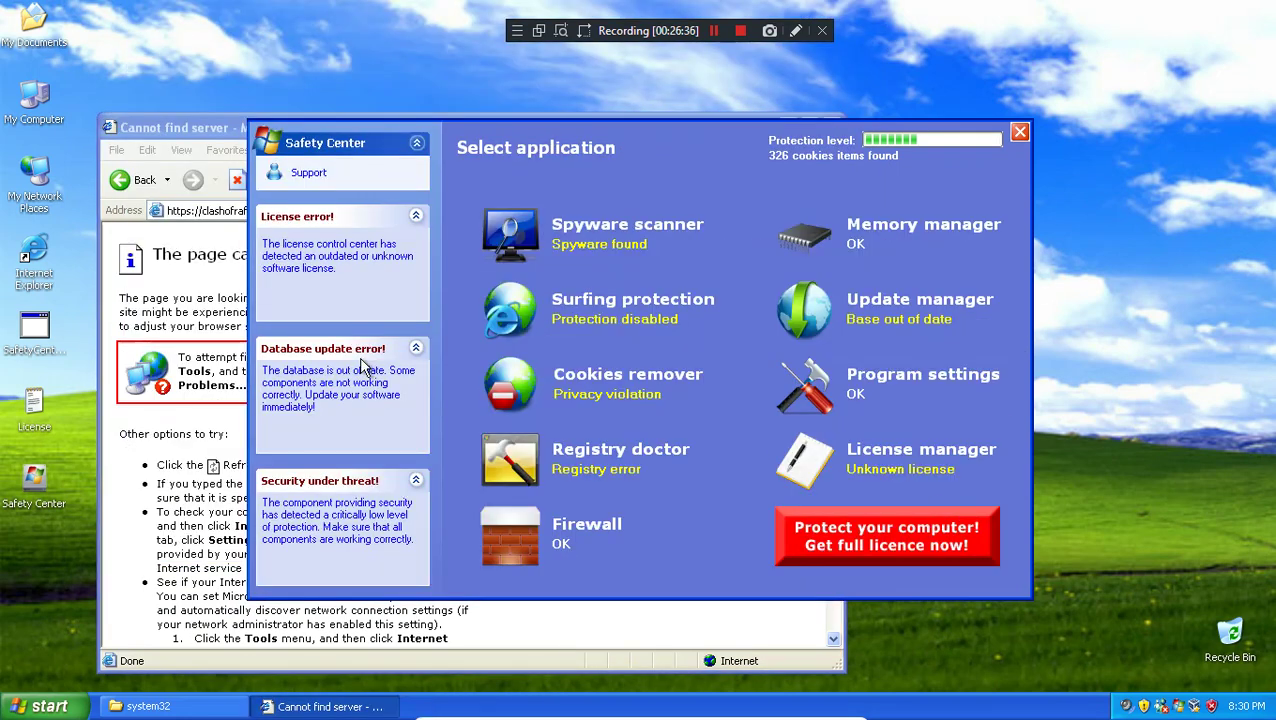
{"action": "left_click", "coordinate": [624, 336]}
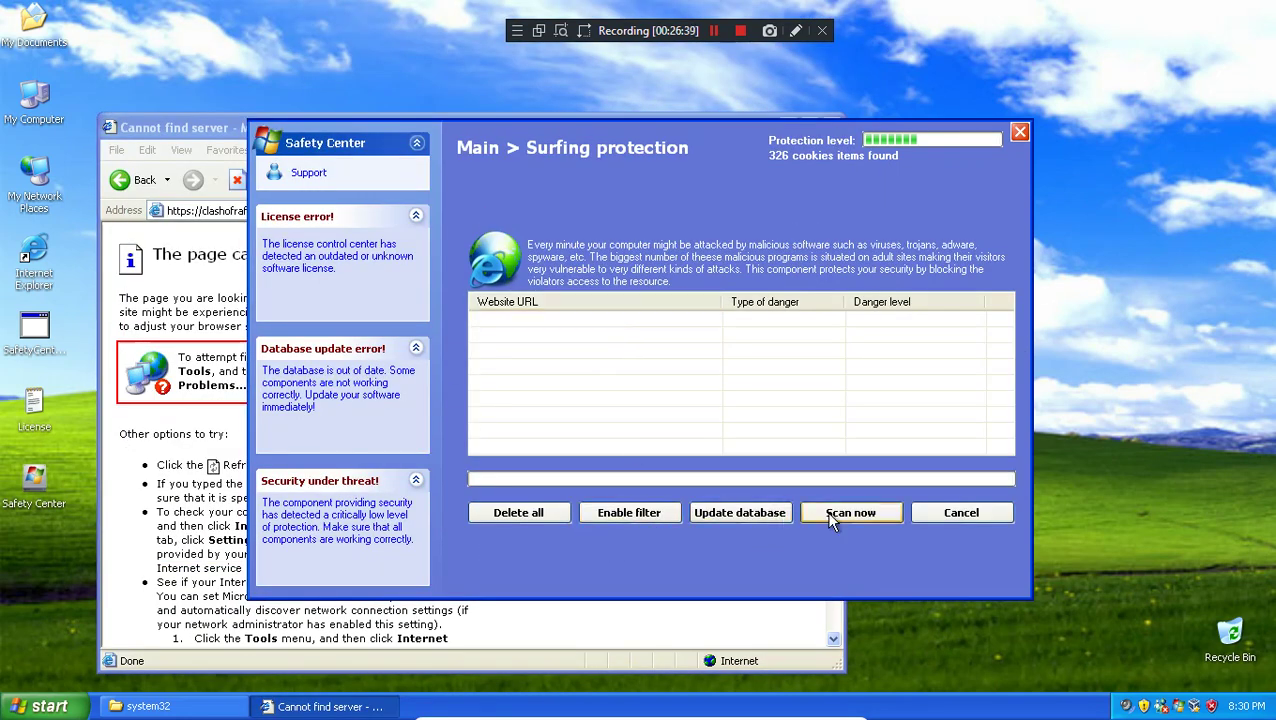
{"action": "left_click", "coordinate": [828, 515]}
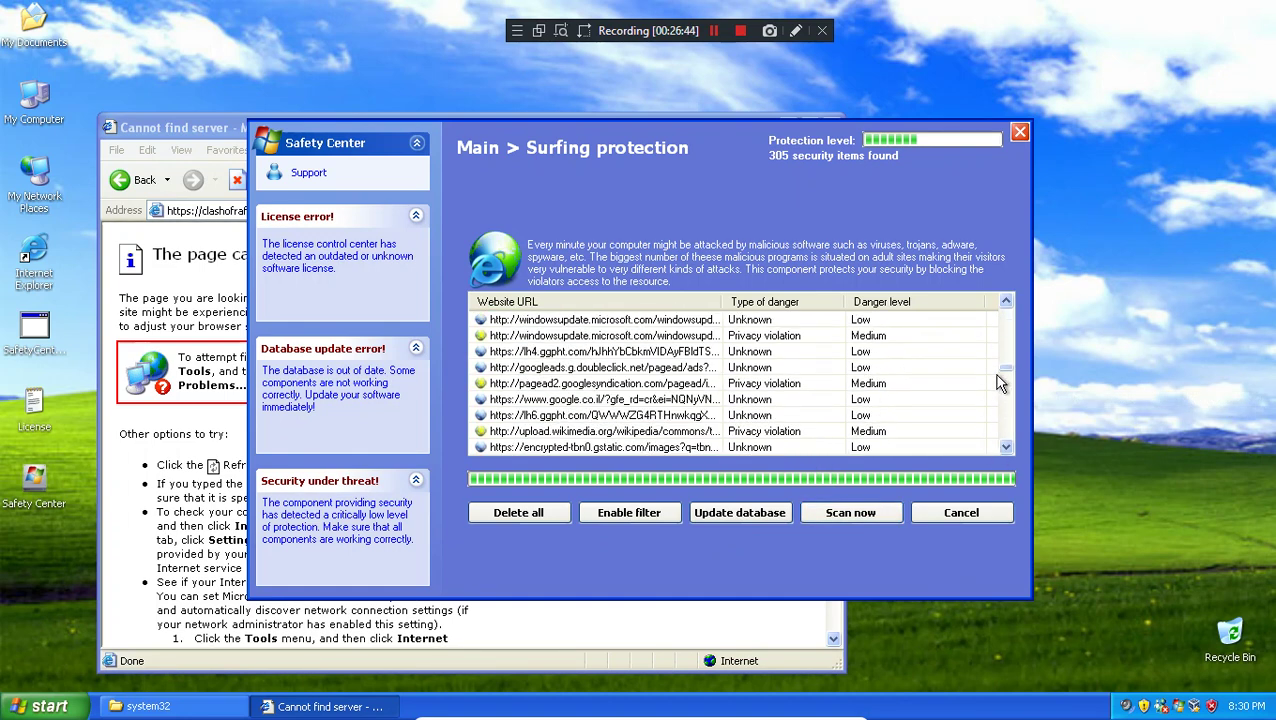
{"action": "left_click", "coordinate": [966, 513]}
{"action": "left_click", "coordinate": [107, 228]}
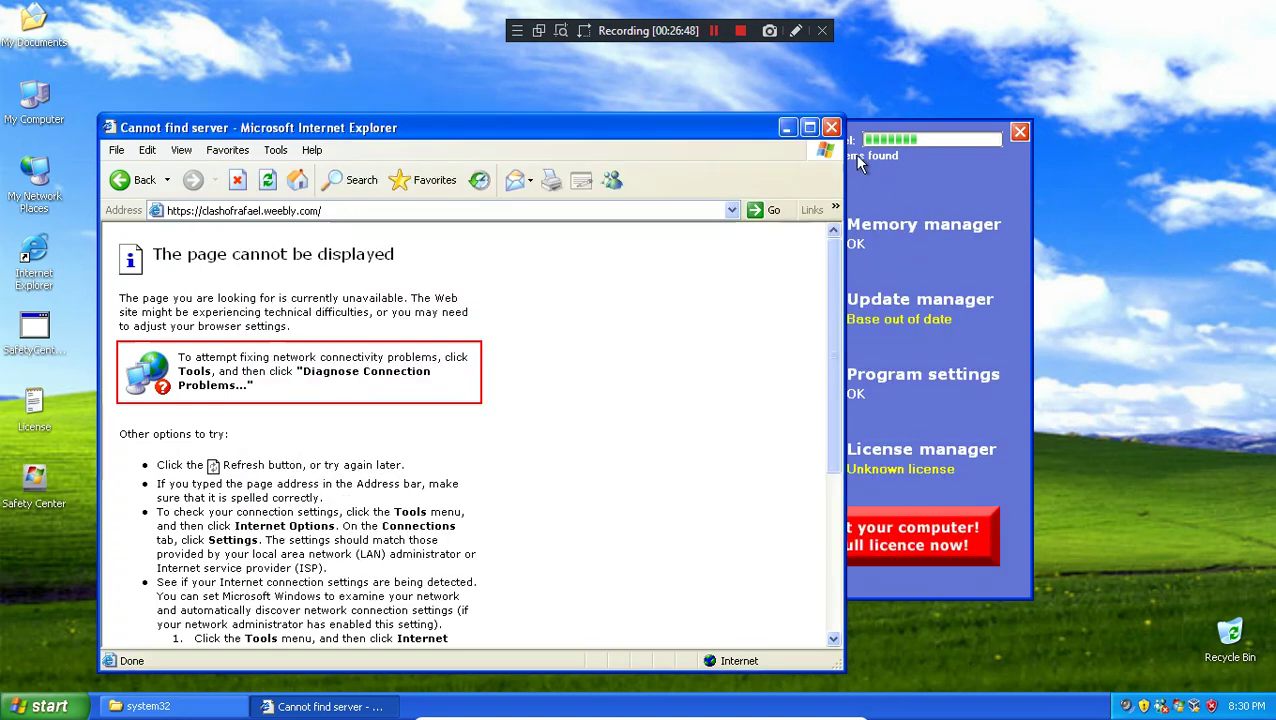
{"action": "left_click", "coordinate": [831, 128]}
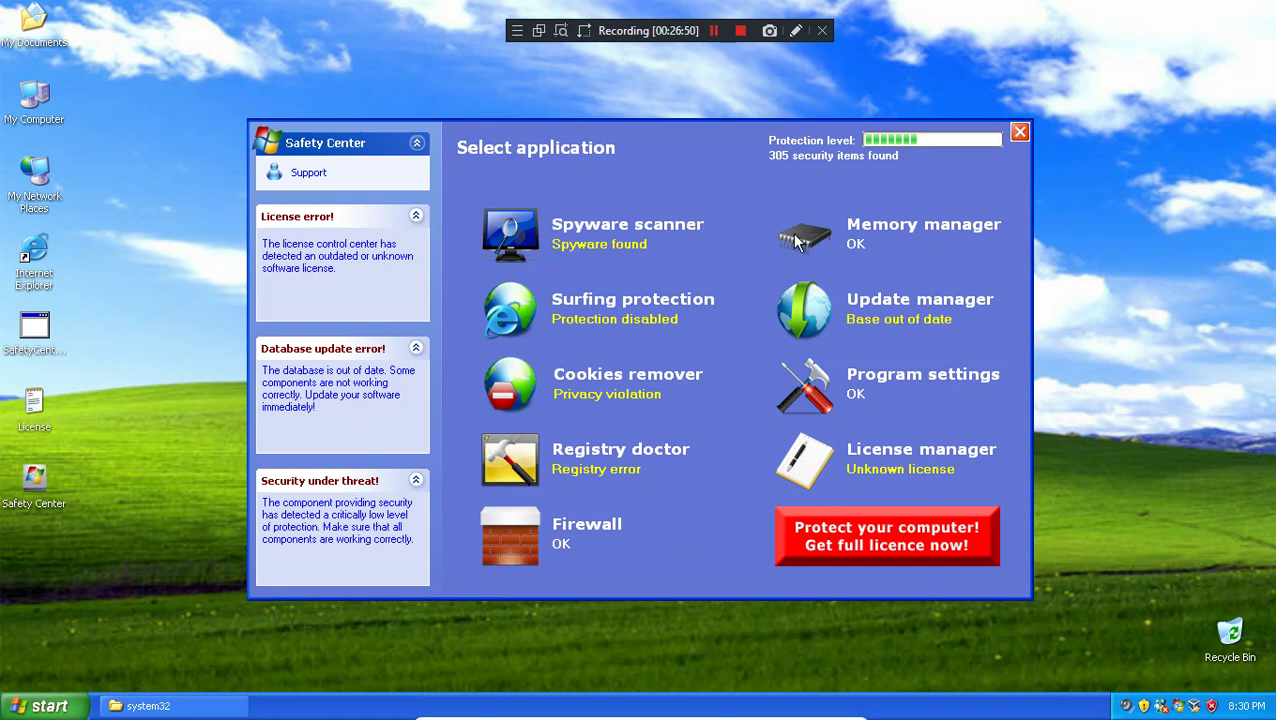
{"action": "left_click", "coordinate": [862, 458]}
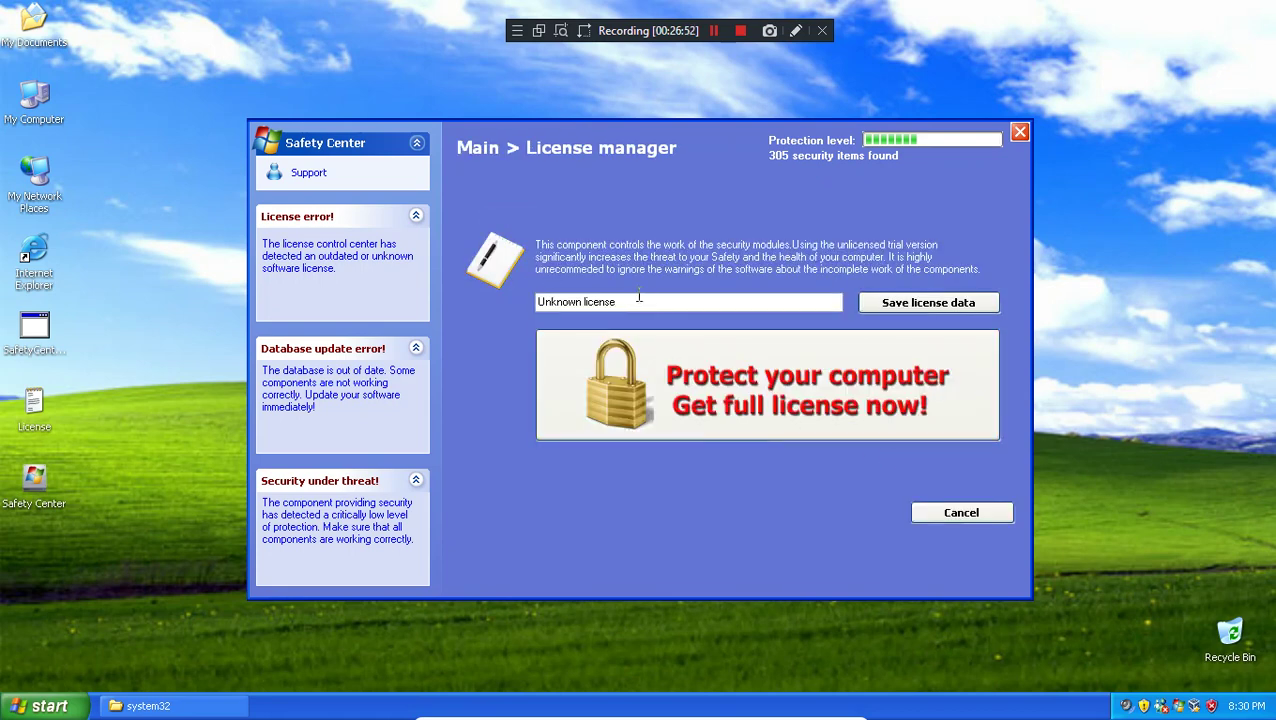
{"action": "left_click_drag", "start_coordinate": [646, 303], "coordinate": [420, 310]}
{"action": "type", "text": "4674"}
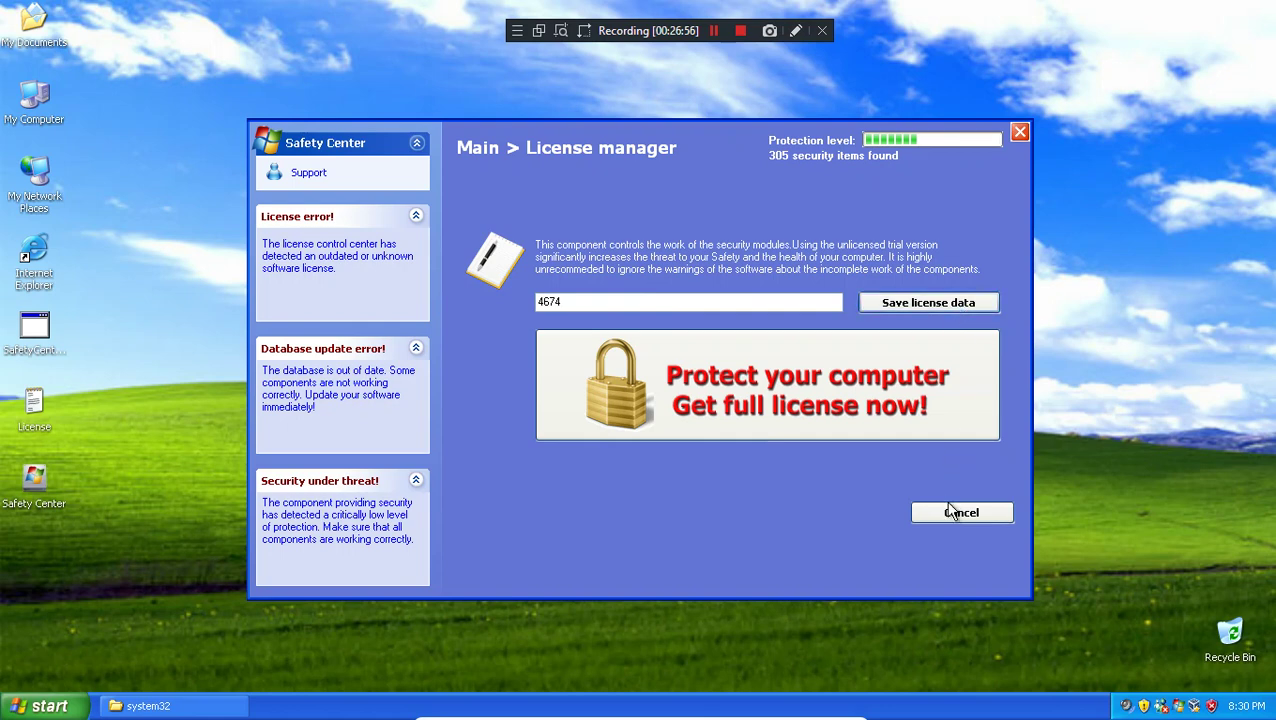
{"action": "left_click", "coordinate": [952, 513]}
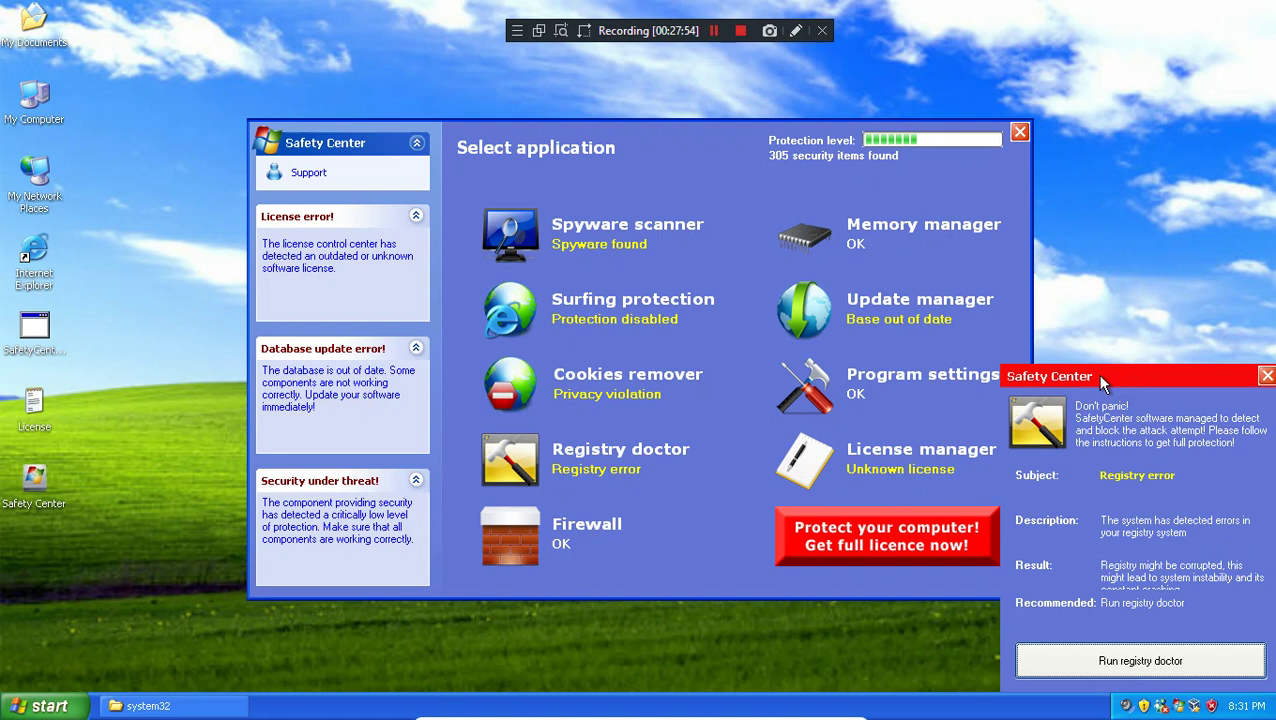
Step: Open Registry doctor and try Update database, dismissing the Unknown license error
{"action": "left_click", "coordinate": [1183, 668]}
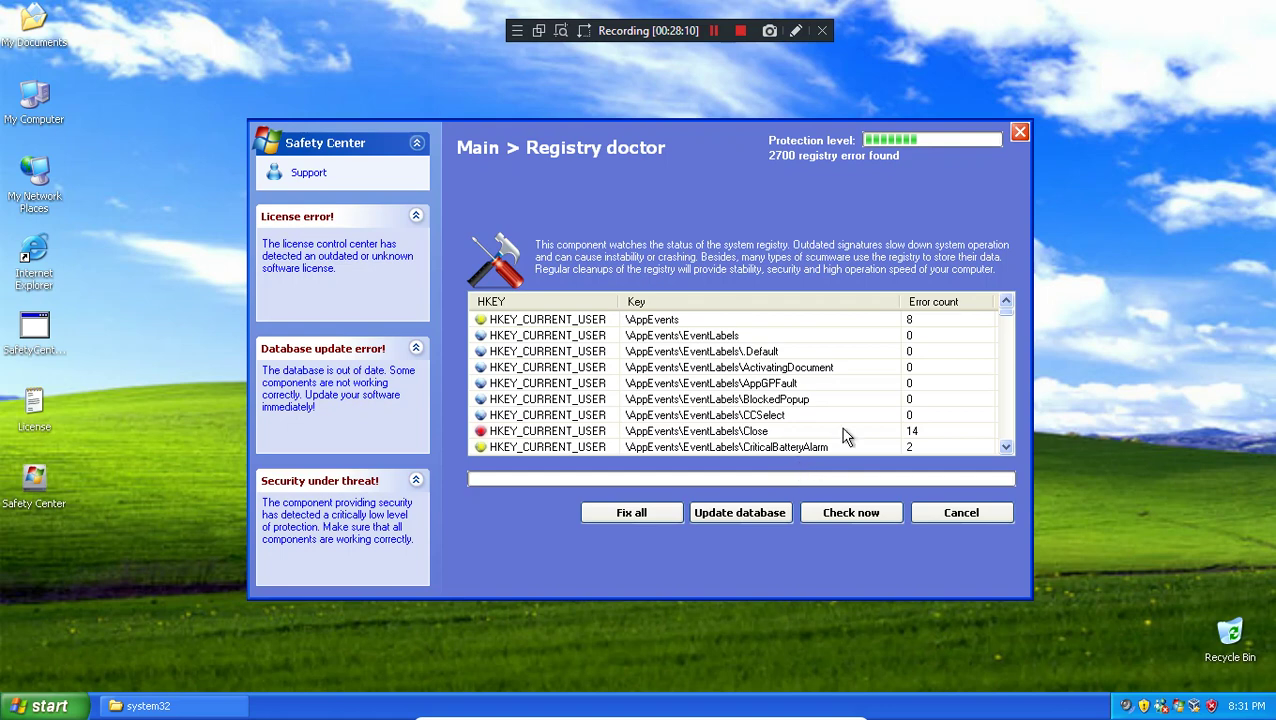
{"action": "left_click", "coordinate": [740, 512]}
{"action": "key", "text": "Return"}
{"action": "left_click", "coordinate": [915, 512]}
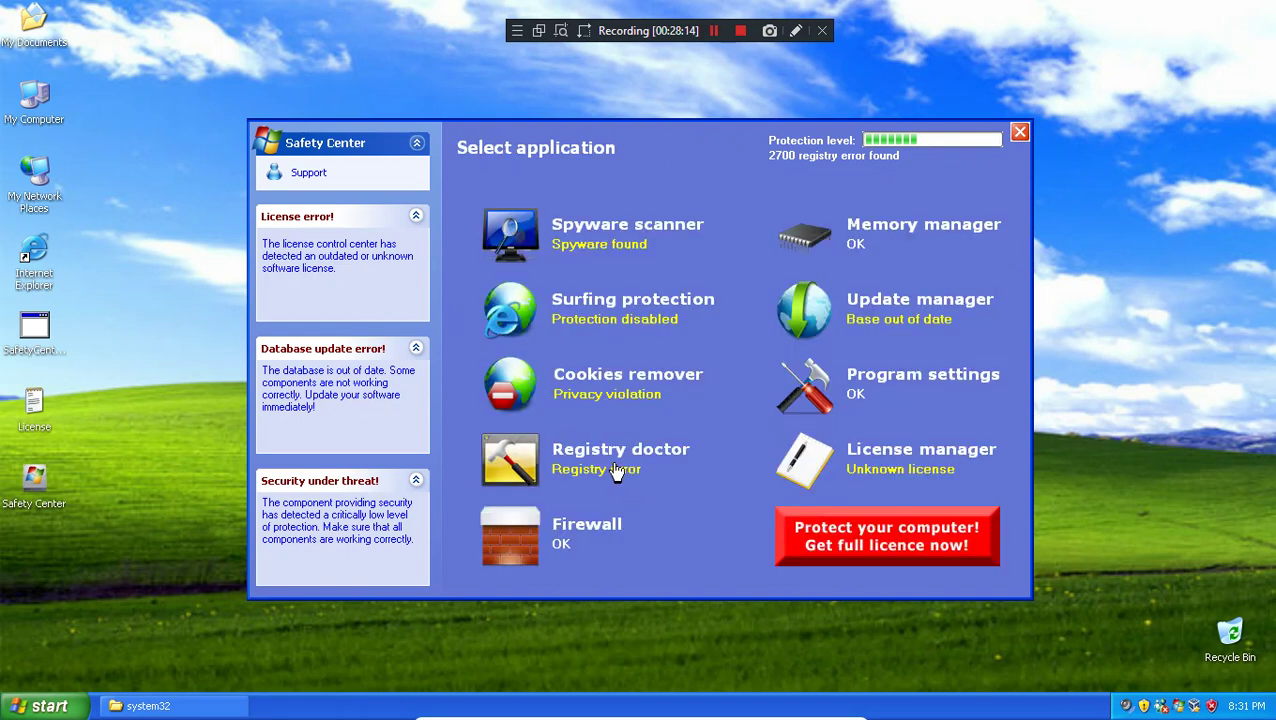
Step: Reopen Registry doctor and try Fix all, dismissing the Unknown license error again
{"action": "left_click", "coordinate": [618, 470]}
{"action": "left_click", "coordinate": [632, 515]}
{"action": "left_click", "coordinate": [649, 428]}
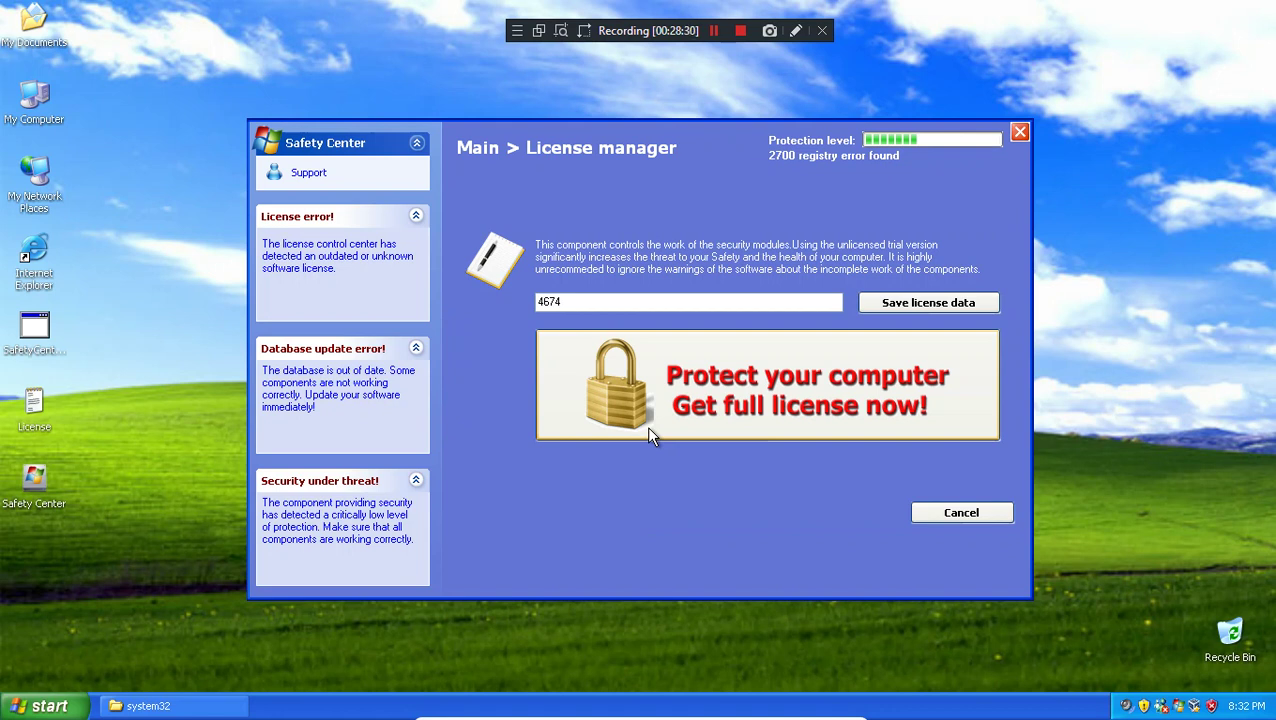
Step: Leave License manager and open the Spyware scanner module from Select application
{"action": "left_click", "coordinate": [994, 513]}
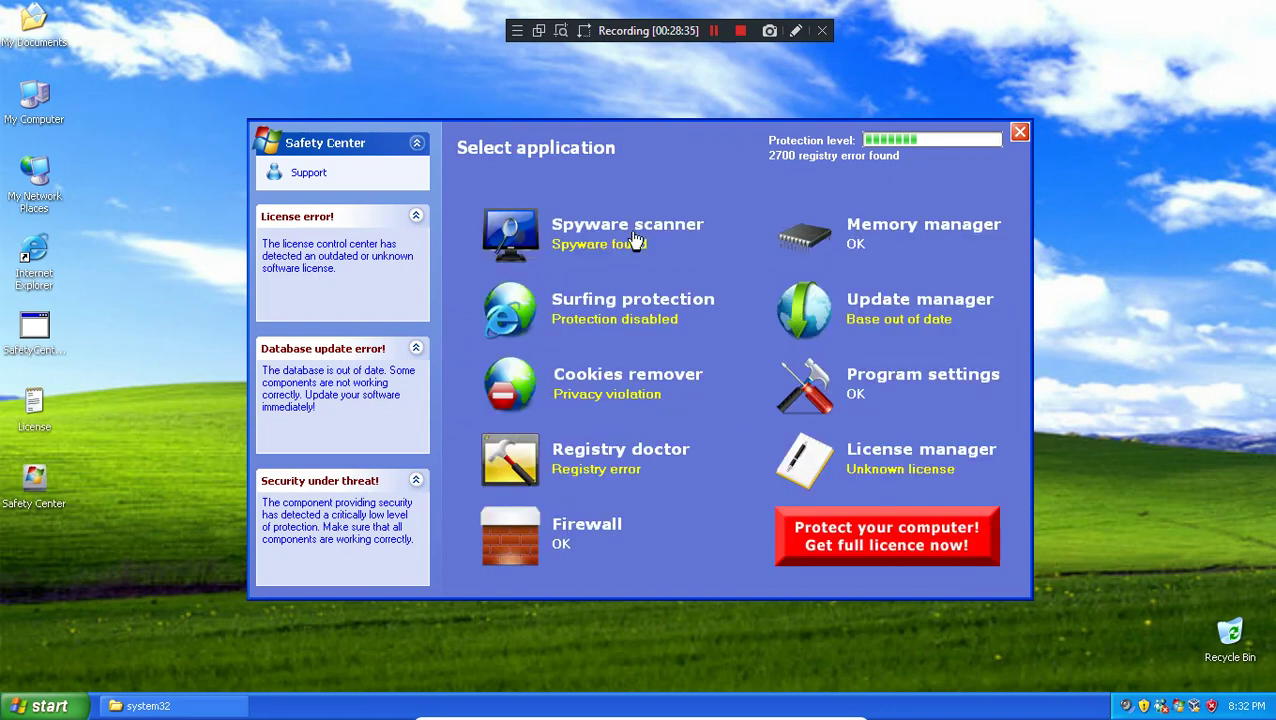
{"action": "left_click", "coordinate": [632, 240]}
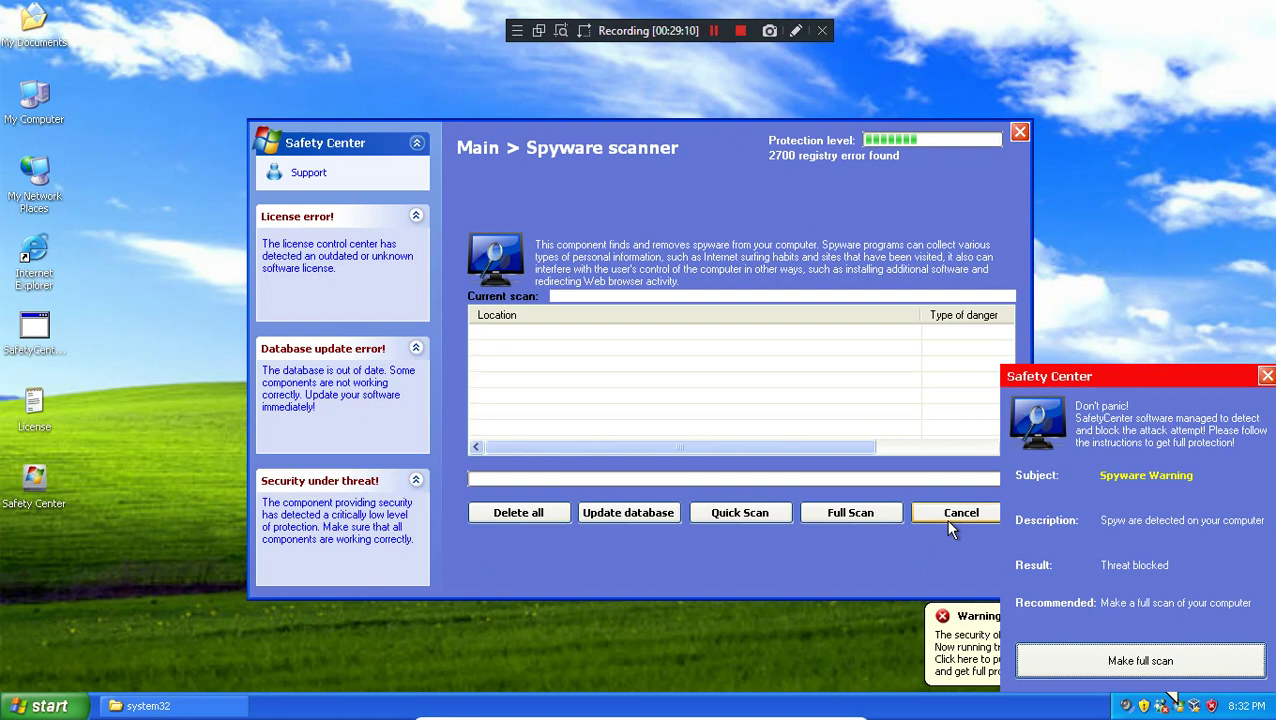
Step: Close the spyware popup and browse My Documents, alternating with the scanner reporting 38 spyware items
{"action": "left_click", "coordinate": [1128, 668]}
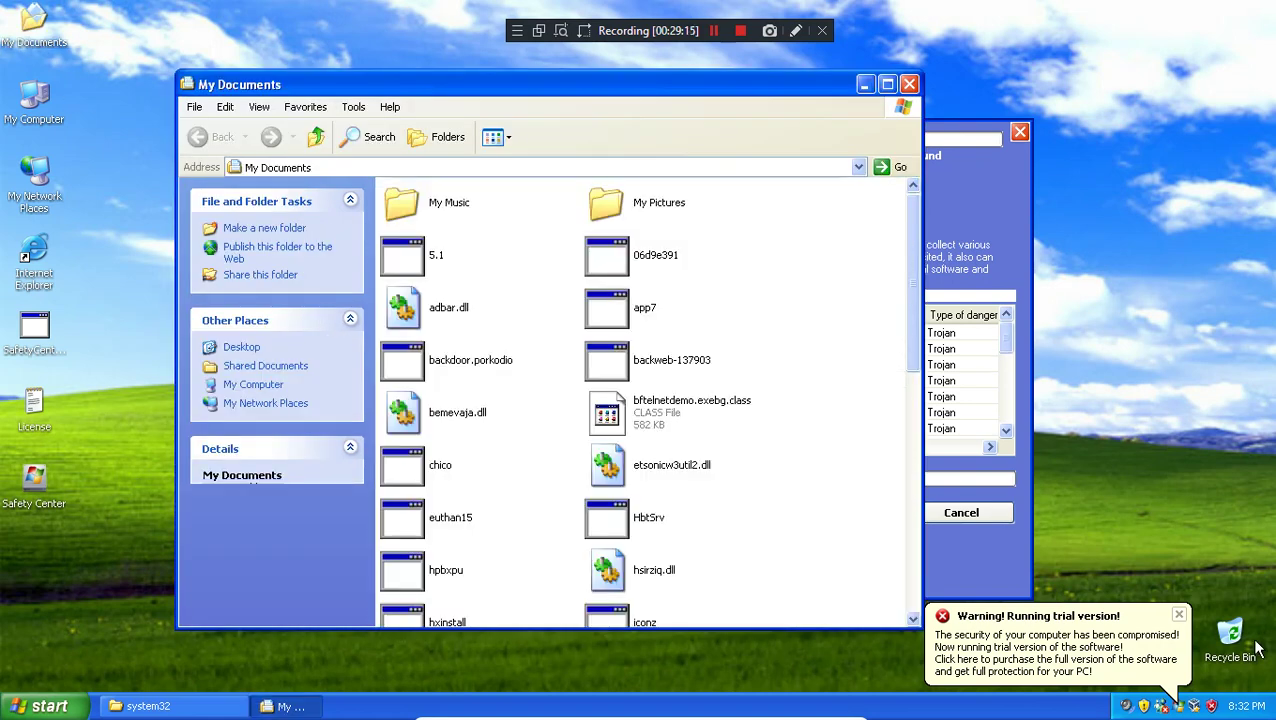
{"action": "scroll", "coordinate": [868, 446], "scroll_direction": "down", "scroll_amount": 8}
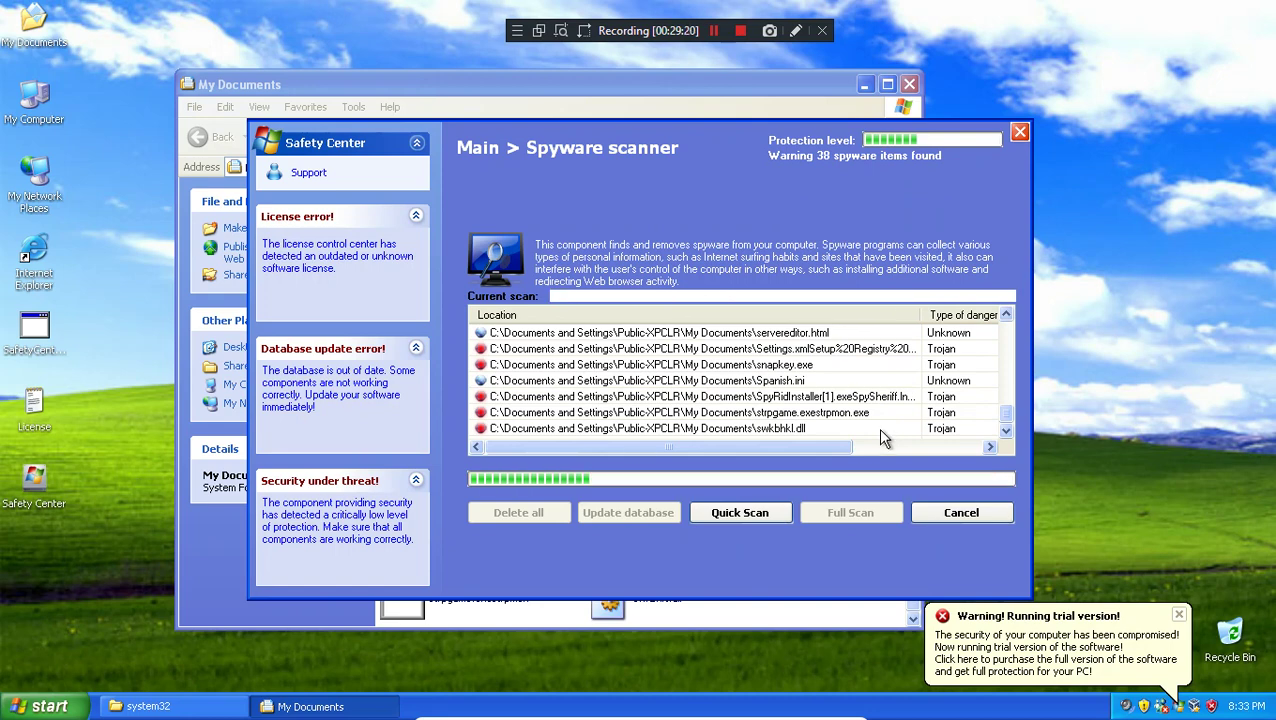
{"action": "left_click", "coordinate": [830, 607]}
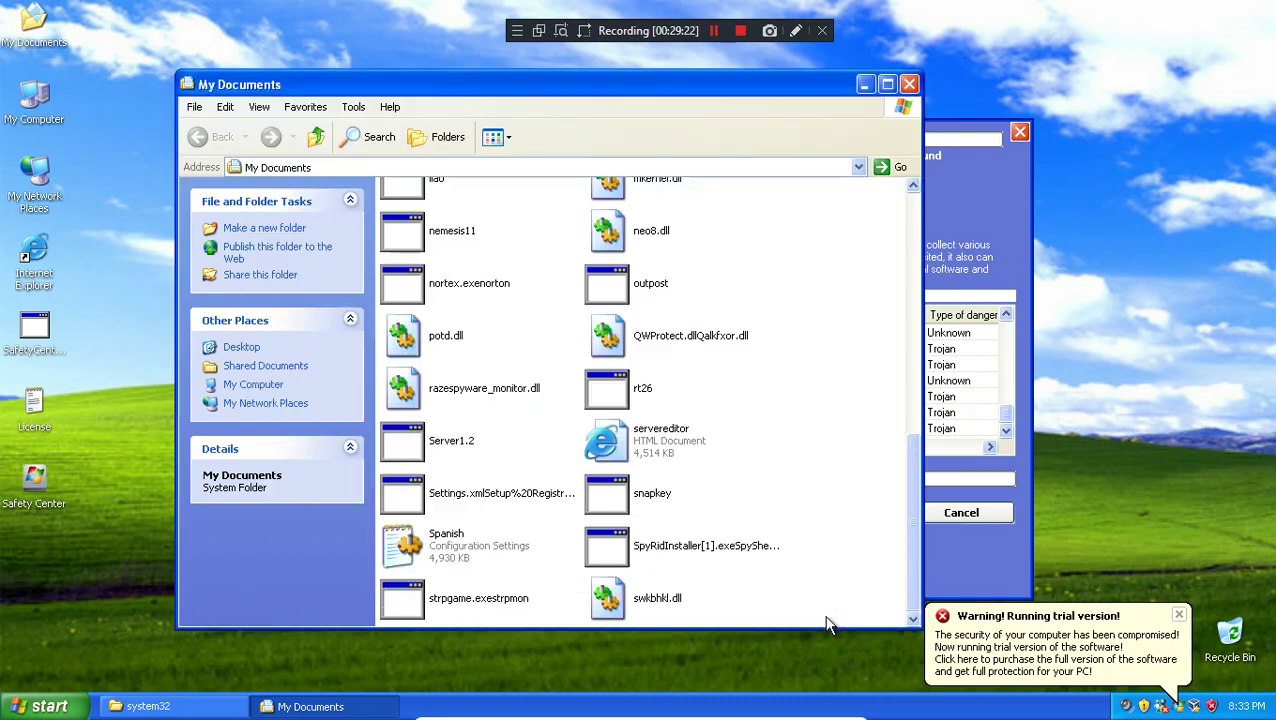
{"action": "scroll", "coordinate": [822, 585], "scroll_direction": "up", "scroll_amount": 10}
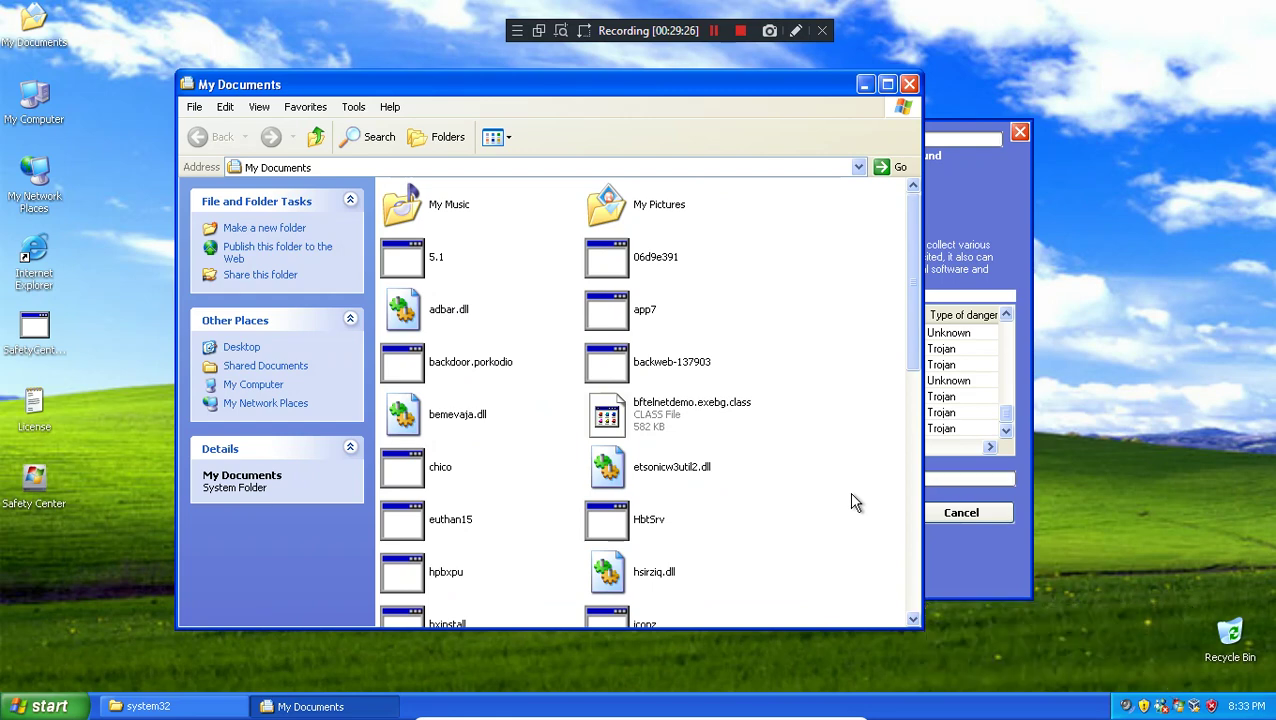
{"action": "scroll", "coordinate": [852, 515], "scroll_direction": "down", "scroll_amount": 5}
{"action": "left_click", "coordinate": [965, 420]}
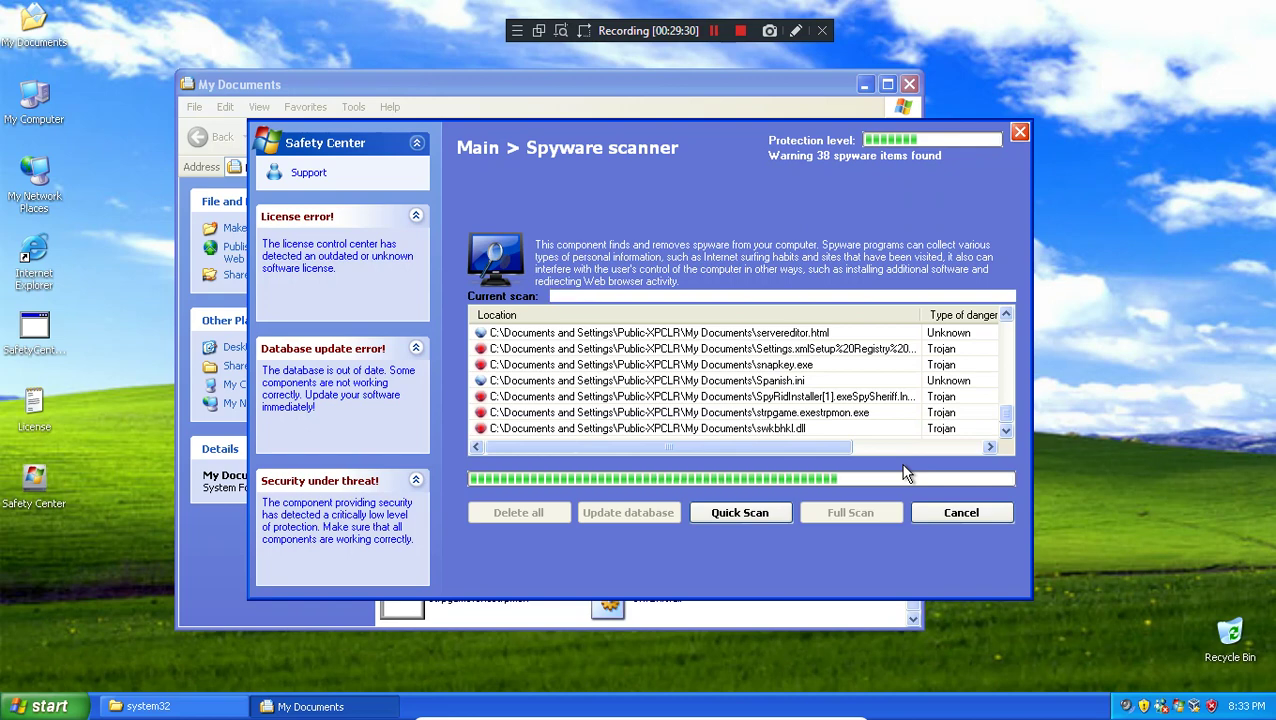
{"action": "left_click", "coordinate": [226, 552]}
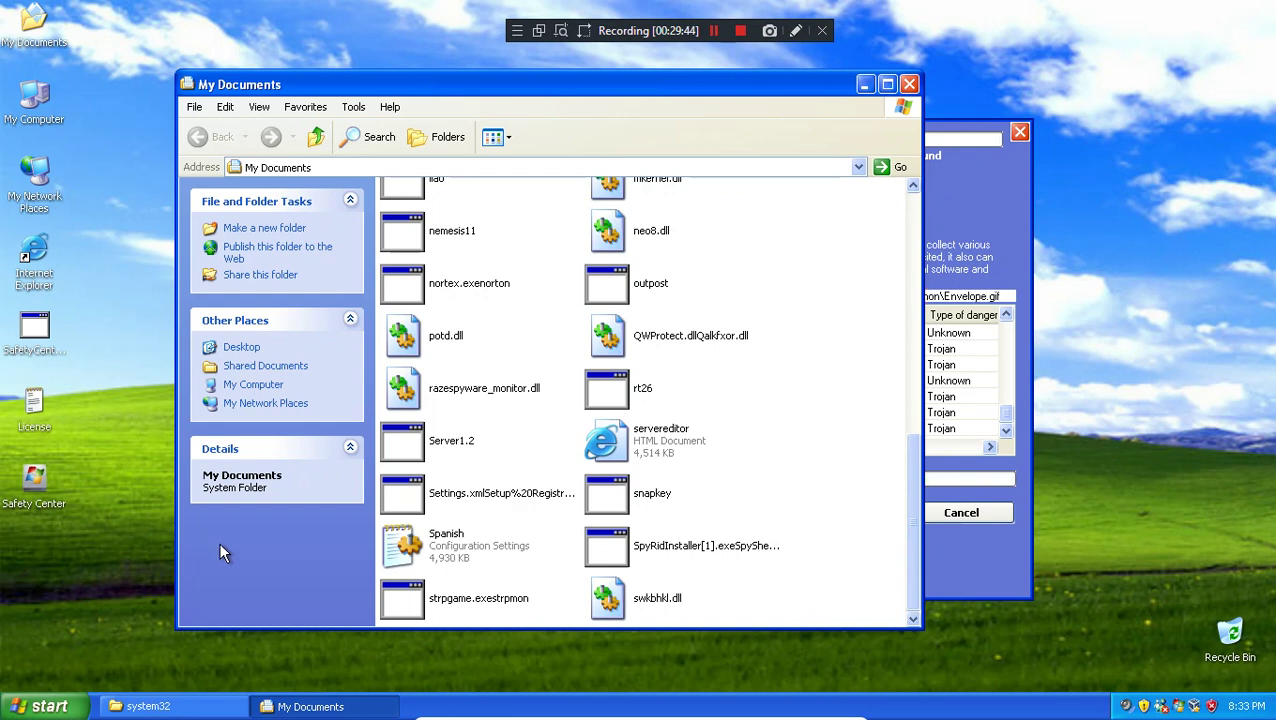
{"action": "left_click", "coordinate": [939, 193]}
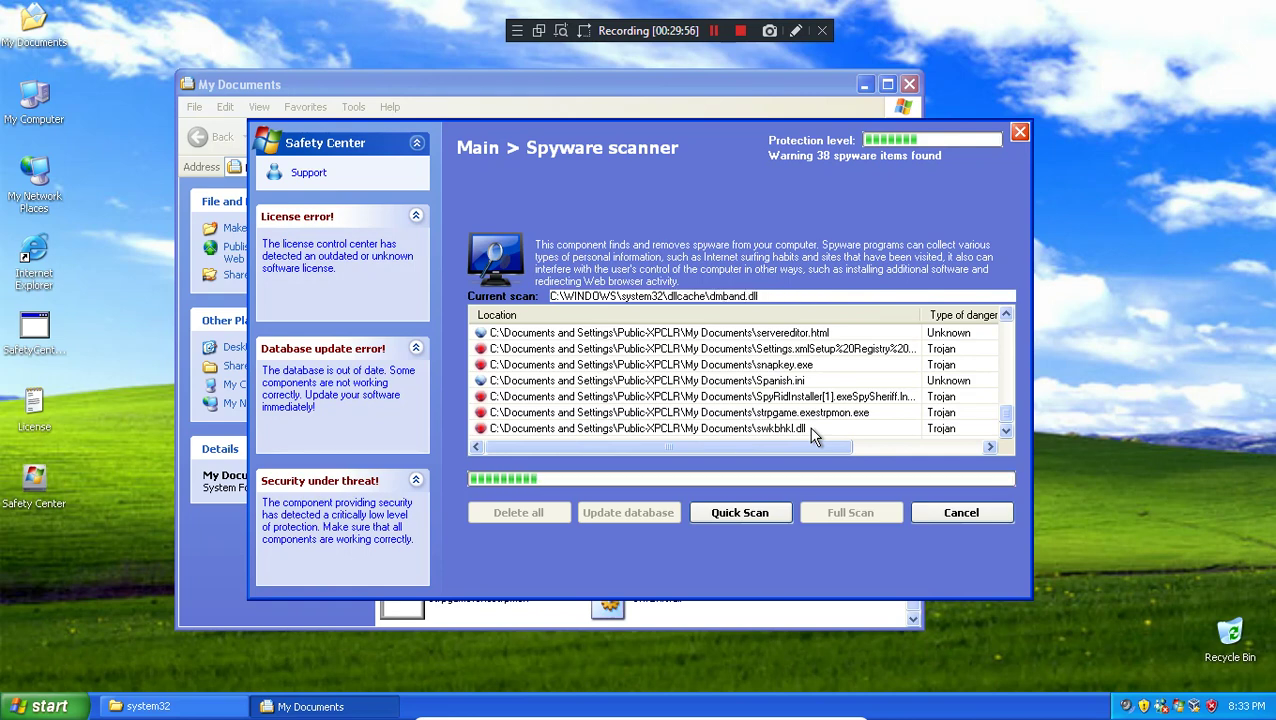
Step: Open My Computer and Control Panel, then close Control Panel
{"action": "double_click", "coordinate": [28, 105]}
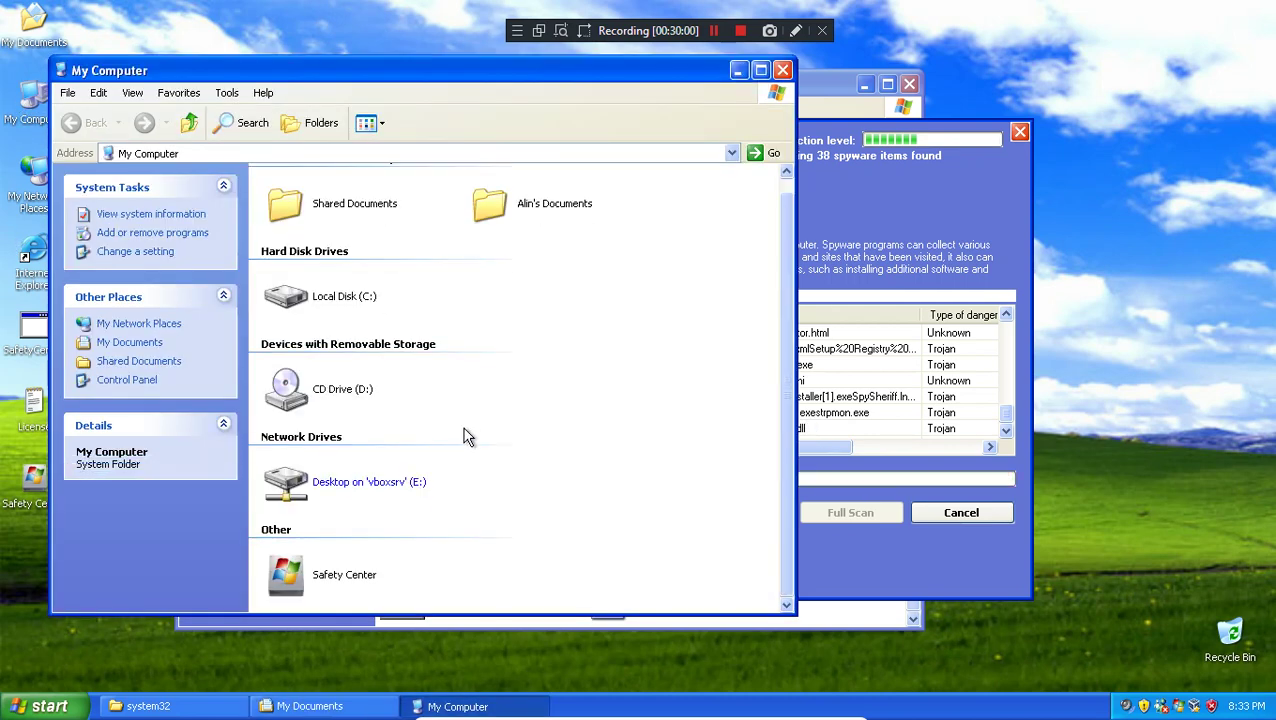
{"action": "key", "text": "super"}
{"action": "left_click", "coordinate": [233, 476]}
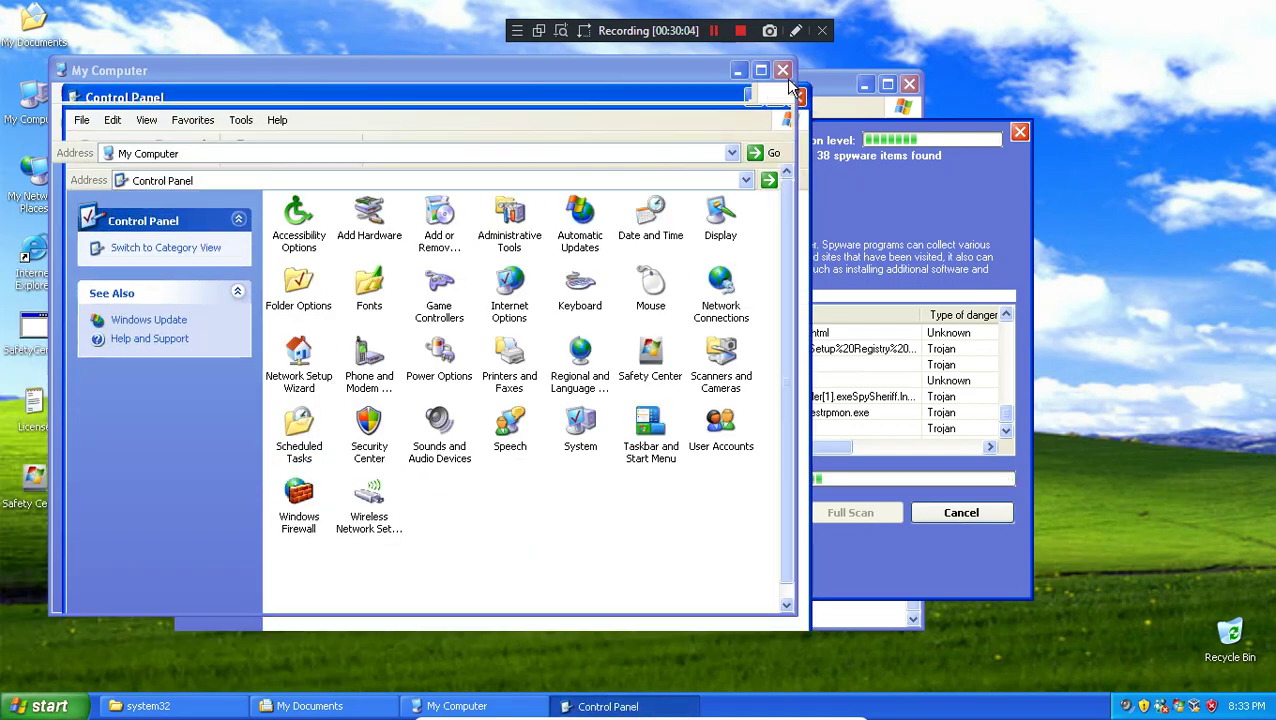
{"action": "left_click", "coordinate": [796, 97]}
Step: Start deleting the Safety Center desktop shortcut but answer No to keep it
{"action": "right_click", "coordinate": [33, 494]}
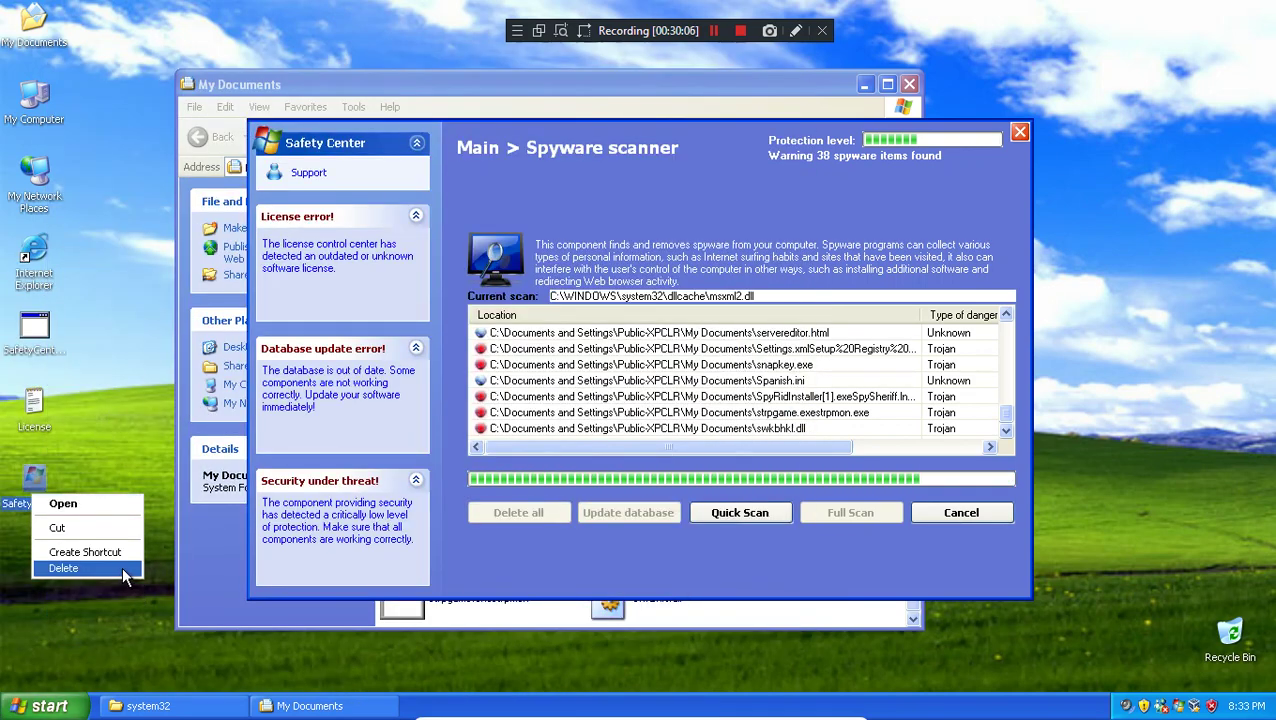
{"action": "left_click", "coordinate": [128, 568]}
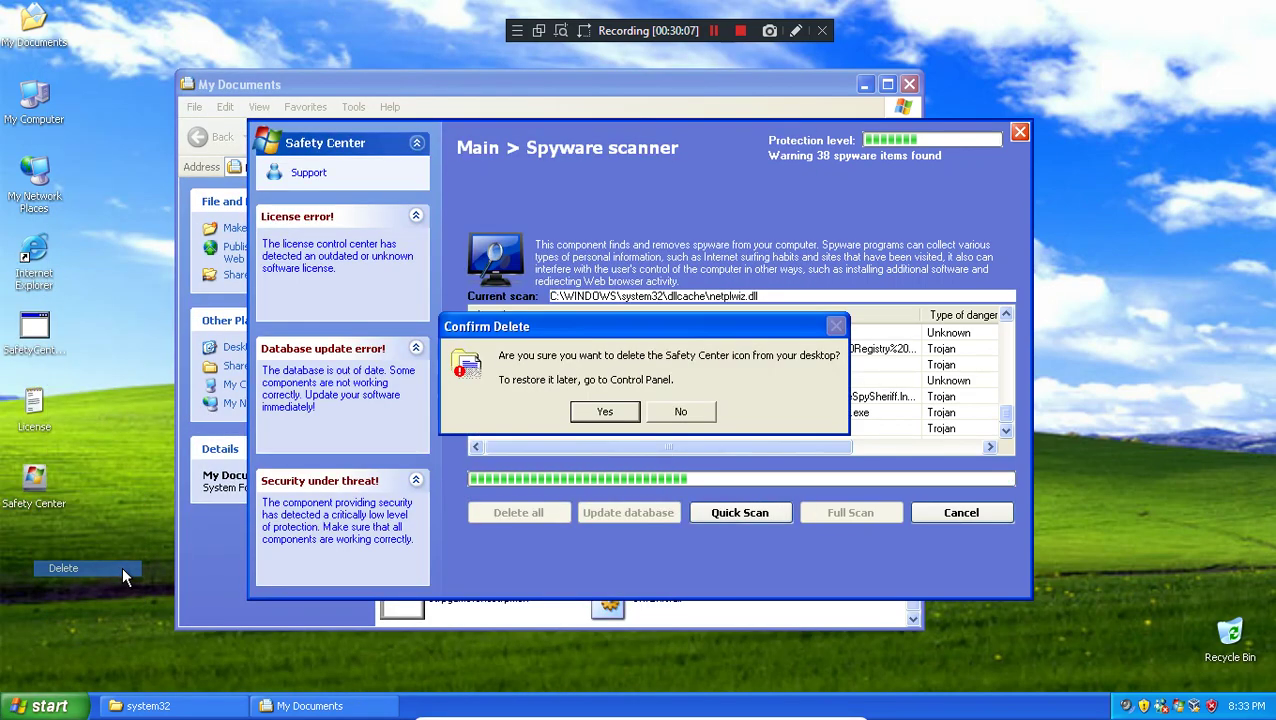
{"action": "left_click", "coordinate": [685, 416]}
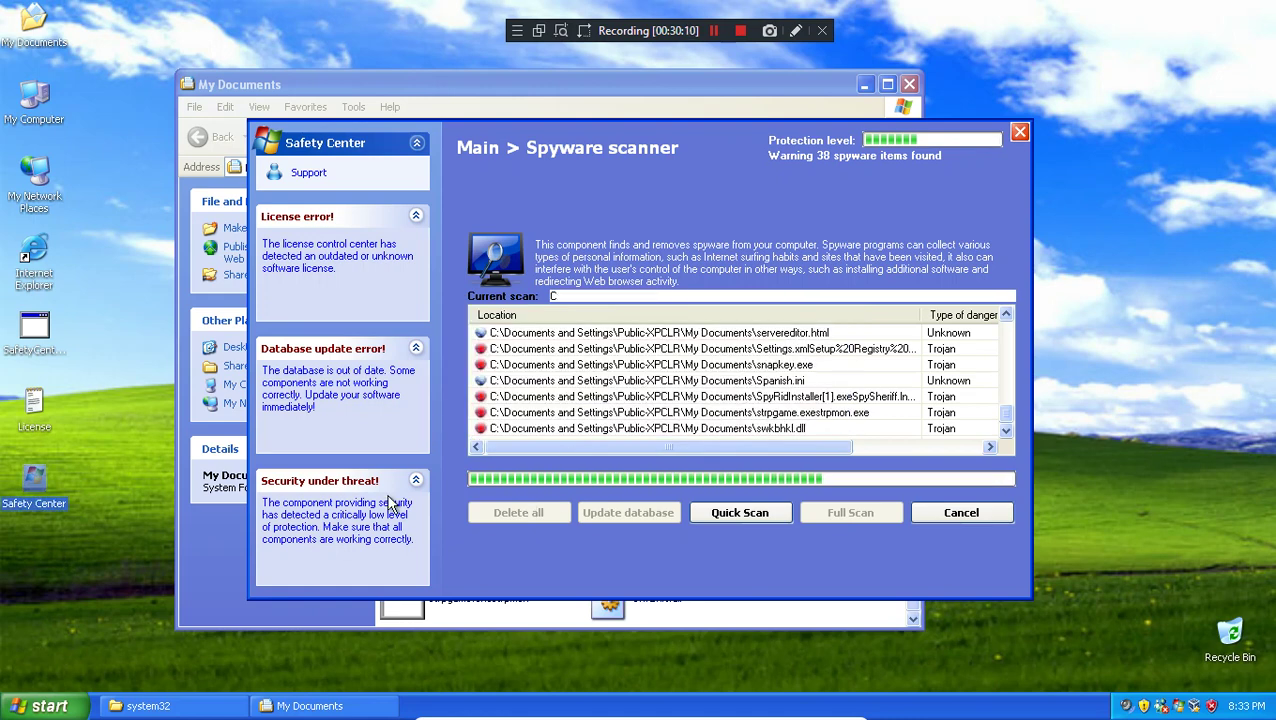
Step: Bring My Documents forward and close it
{"action": "left_click", "coordinate": [40, 706]}
{"action": "left_click", "coordinate": [252, 90]}
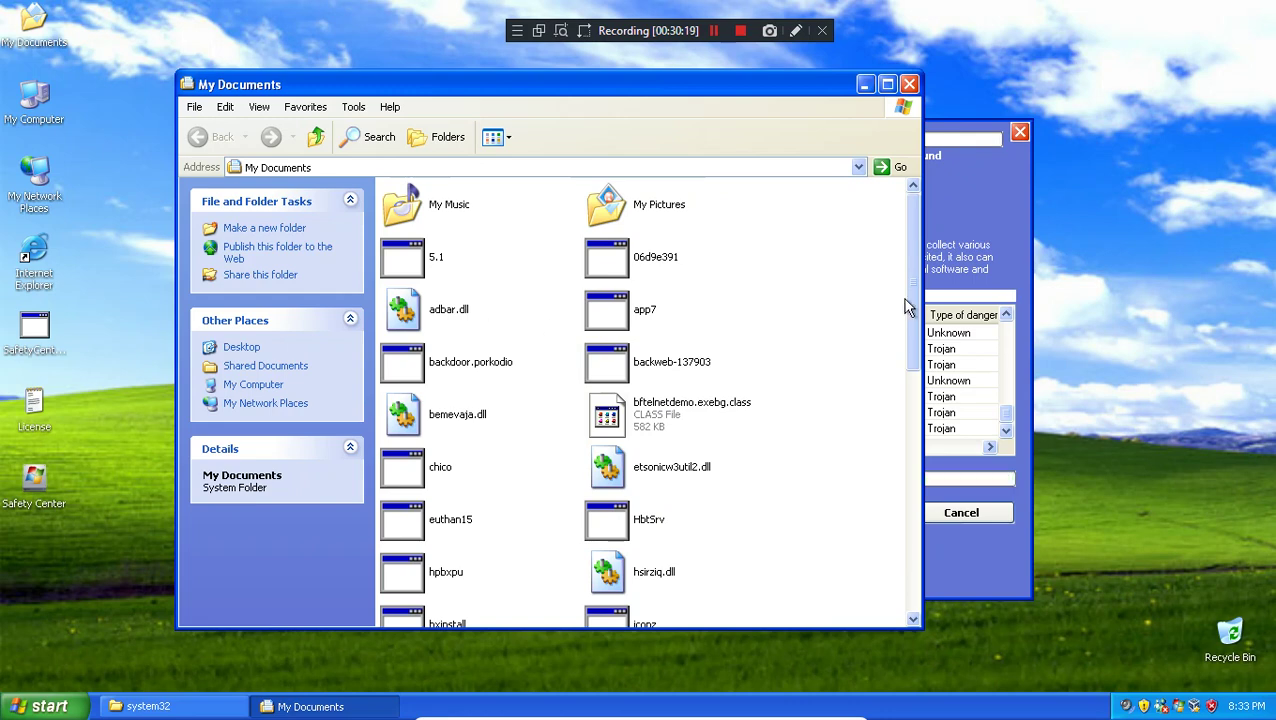
{"action": "left_click", "coordinate": [909, 84]}
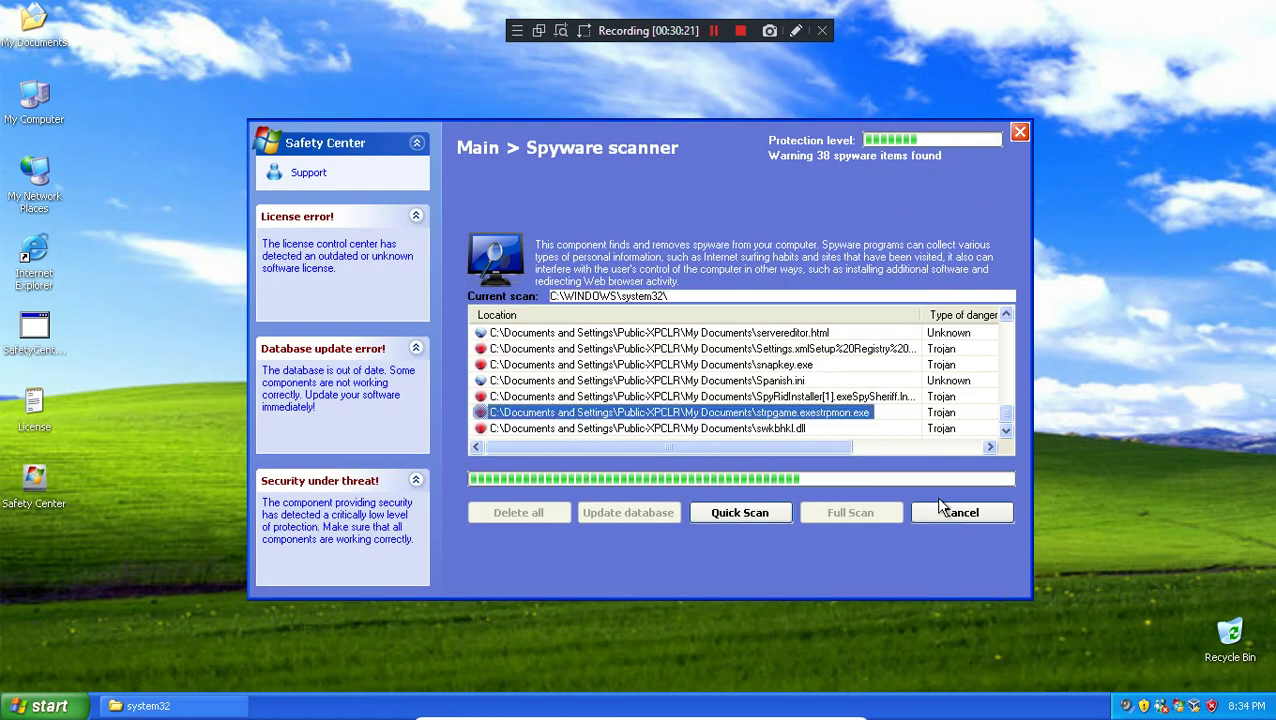
Step: Stop the spyware scan, close the failed licence purchase page, and open License manager
{"action": "left_click", "coordinate": [960, 515]}
{"action": "left_click", "coordinate": [612, 415]}
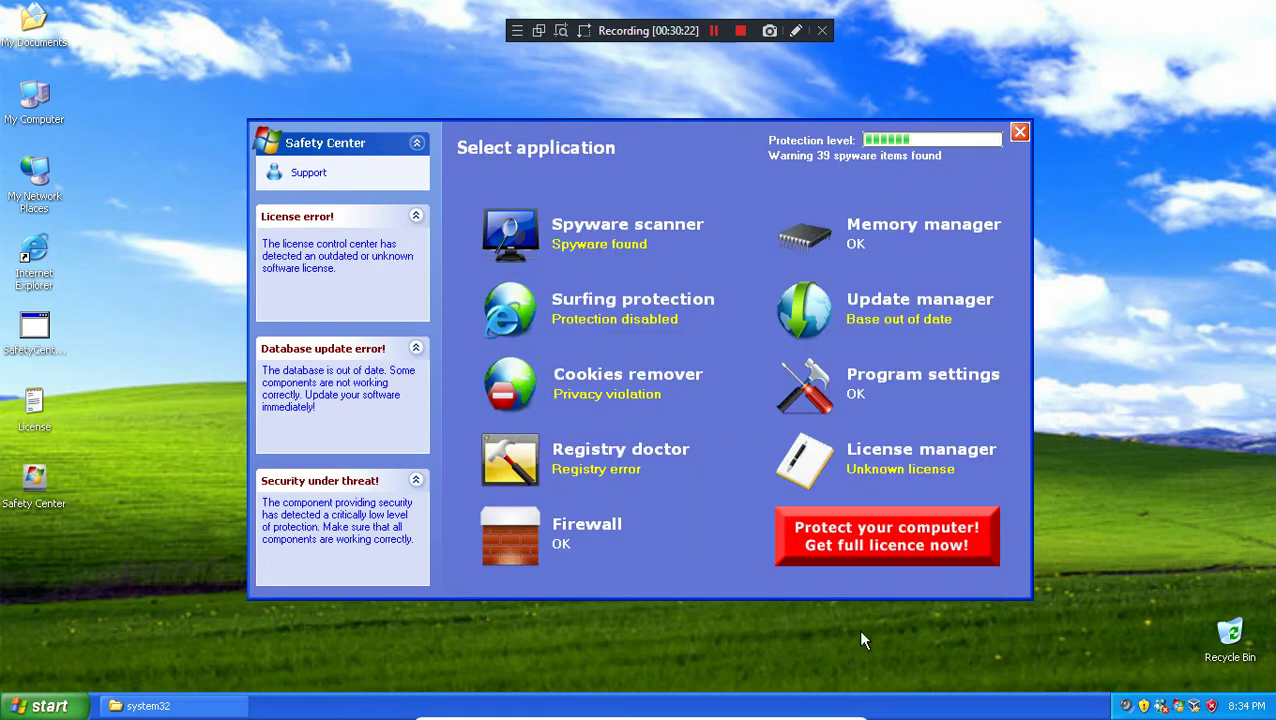
{"action": "left_click", "coordinate": [848, 536]}
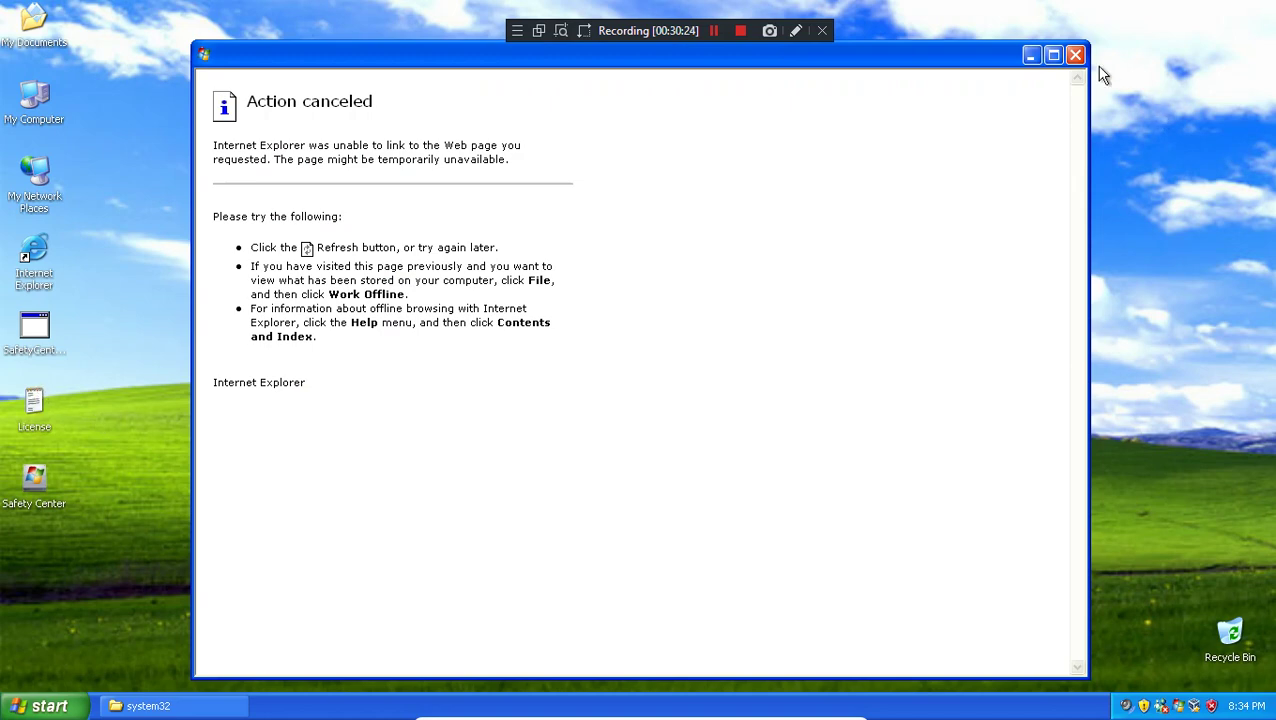
{"action": "left_click", "coordinate": [1075, 54]}
{"action": "left_click", "coordinate": [881, 462]}
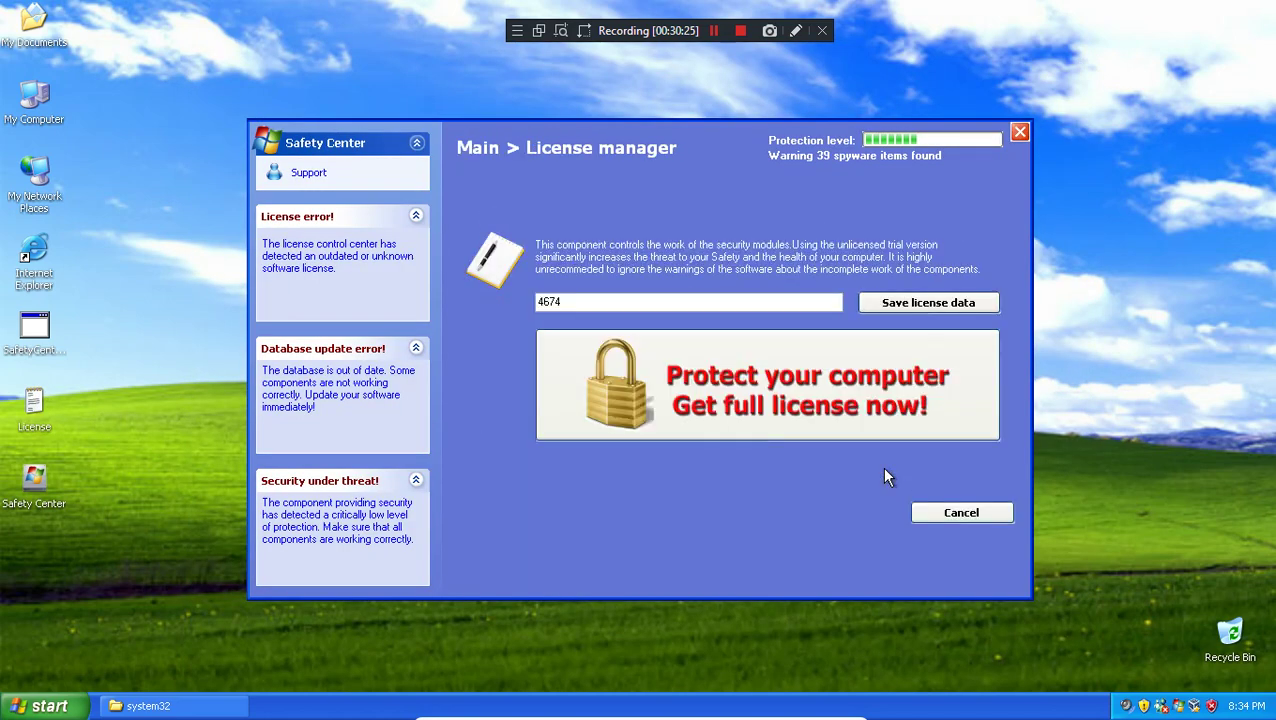
Step: Open the desktop License text file, copy the licence key, and close Notepad
{"action": "left_click", "coordinate": [43, 396]}
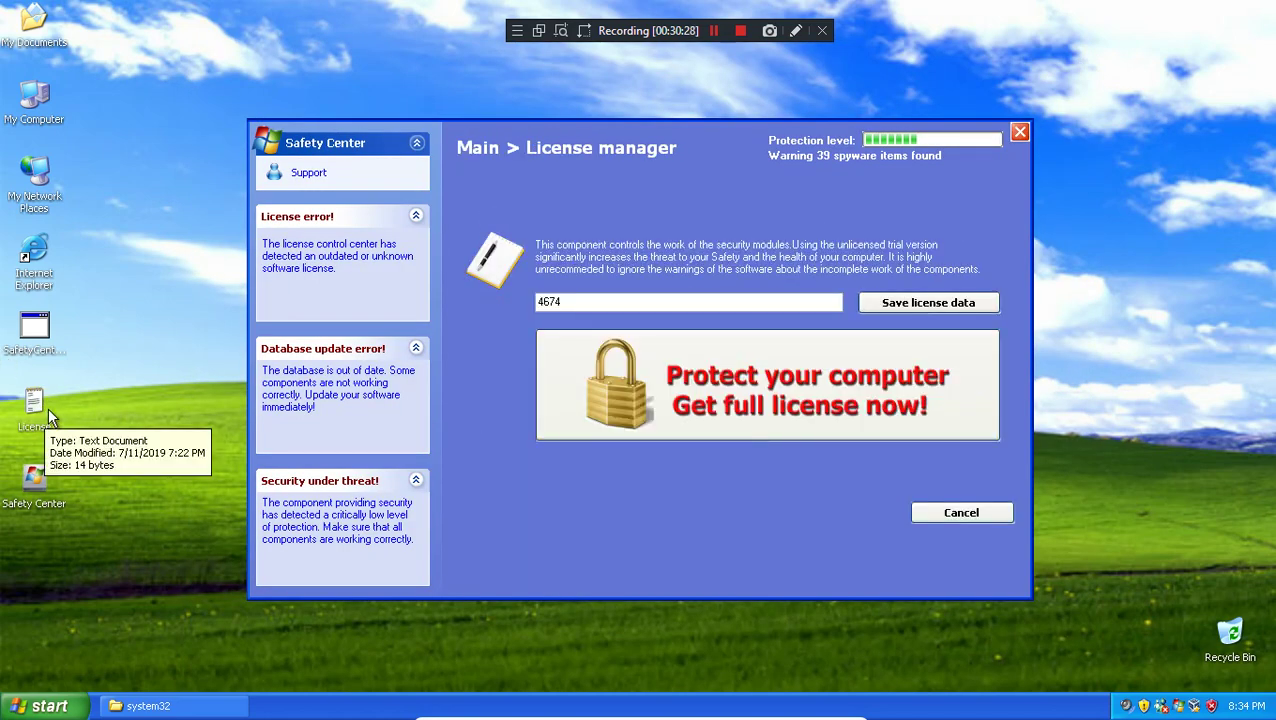
{"action": "double_click", "coordinate": [47, 407]}
{"action": "left_click_drag", "start_coordinate": [292, 244], "coordinate": [110, 212]}
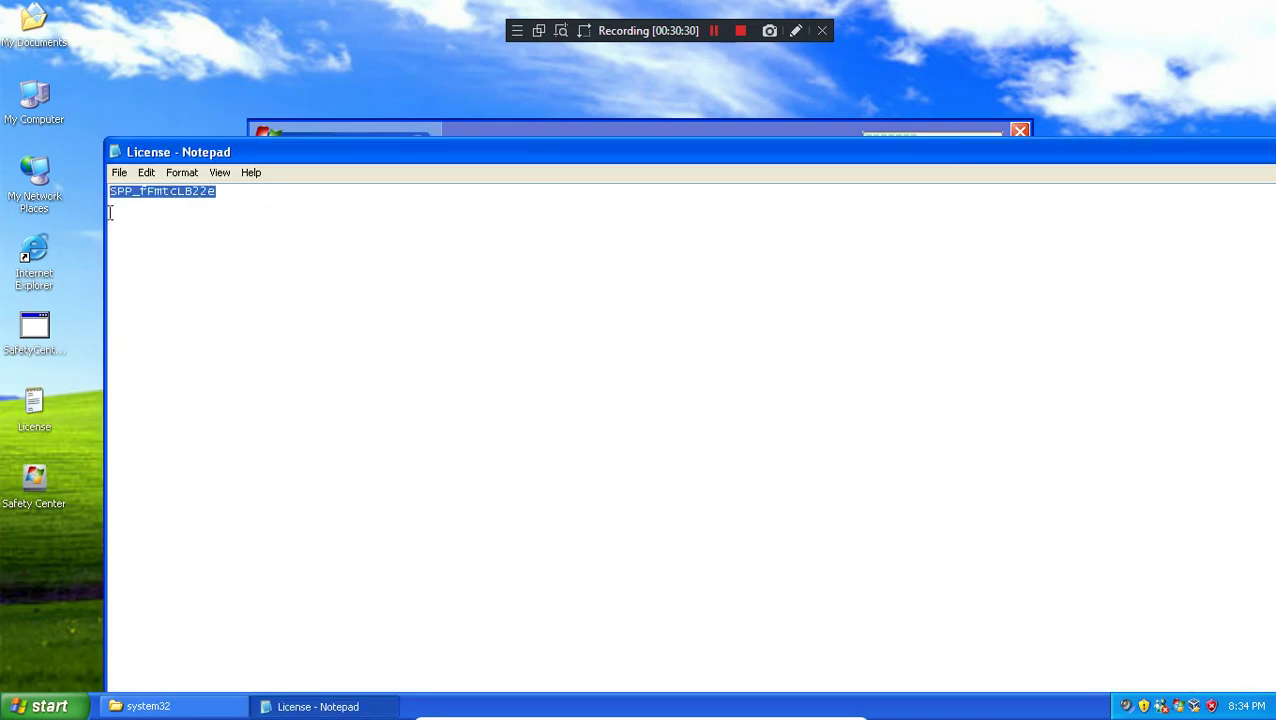
{"action": "right_click", "coordinate": [356, 259]}
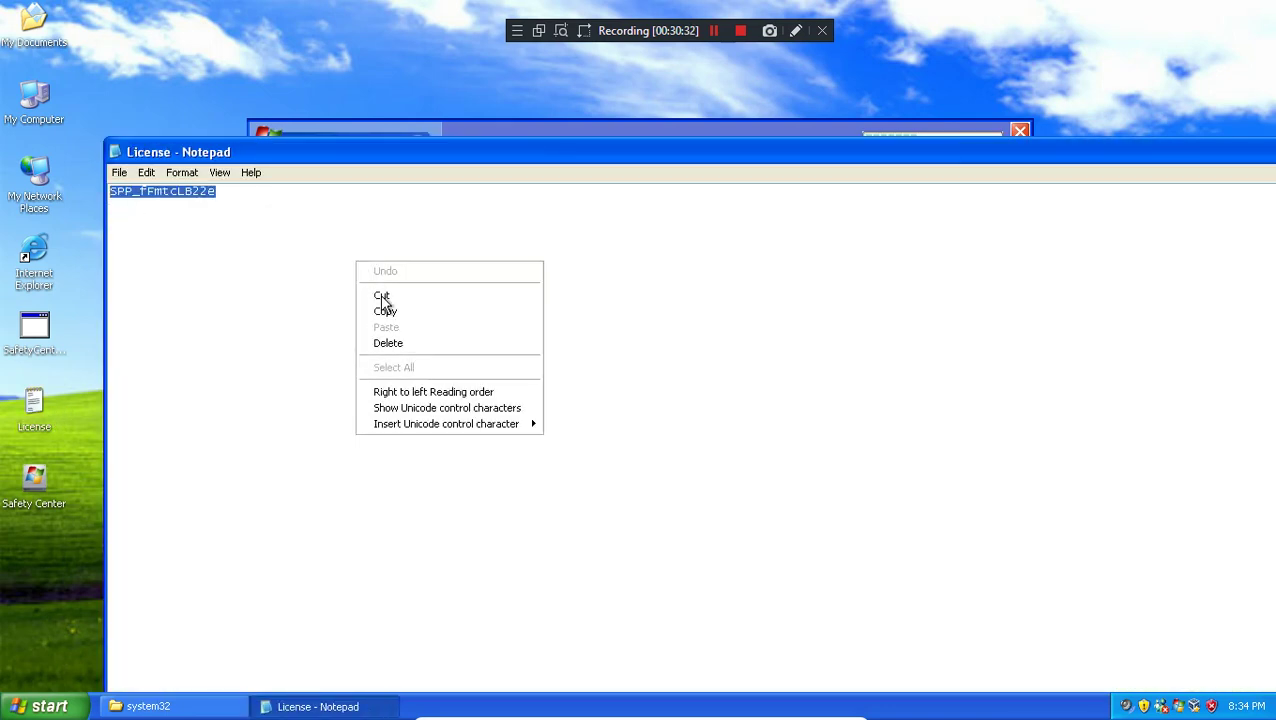
{"action": "left_click", "coordinate": [385, 311]}
{"action": "right_click", "coordinate": [365, 706]}
{"action": "left_click", "coordinate": [399, 700]}
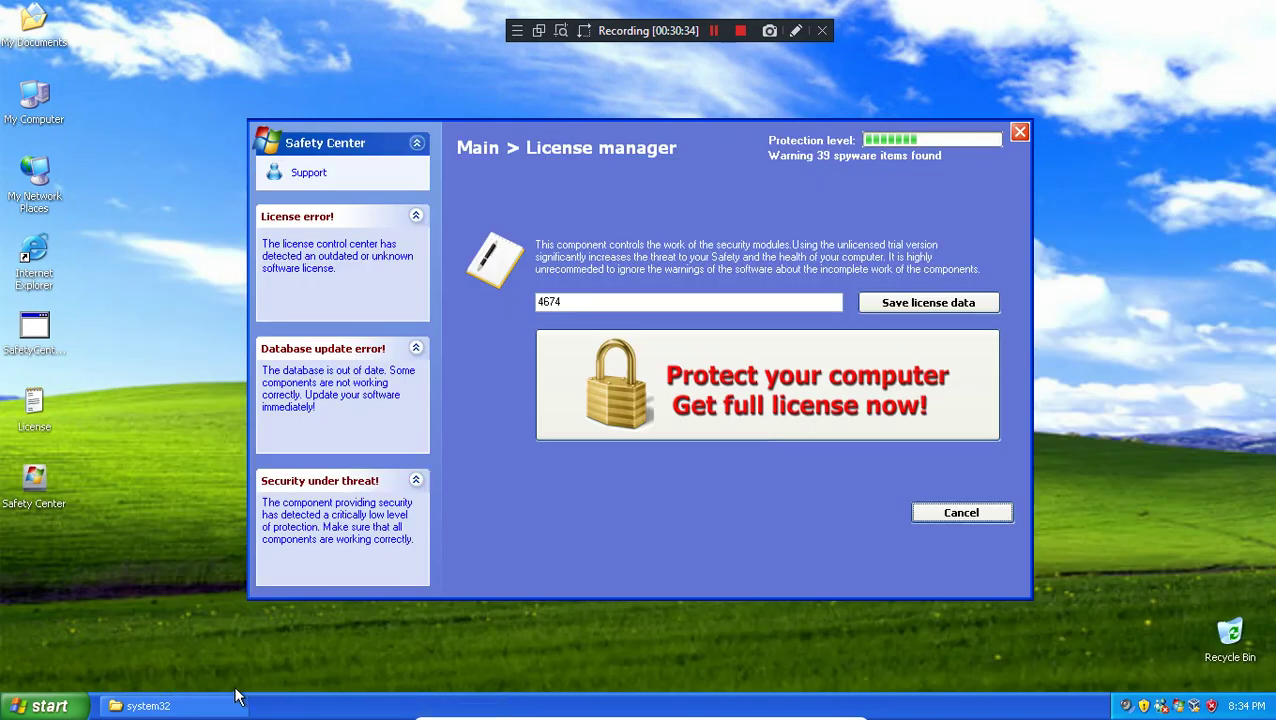
{"action": "left_click", "coordinate": [148, 706]}
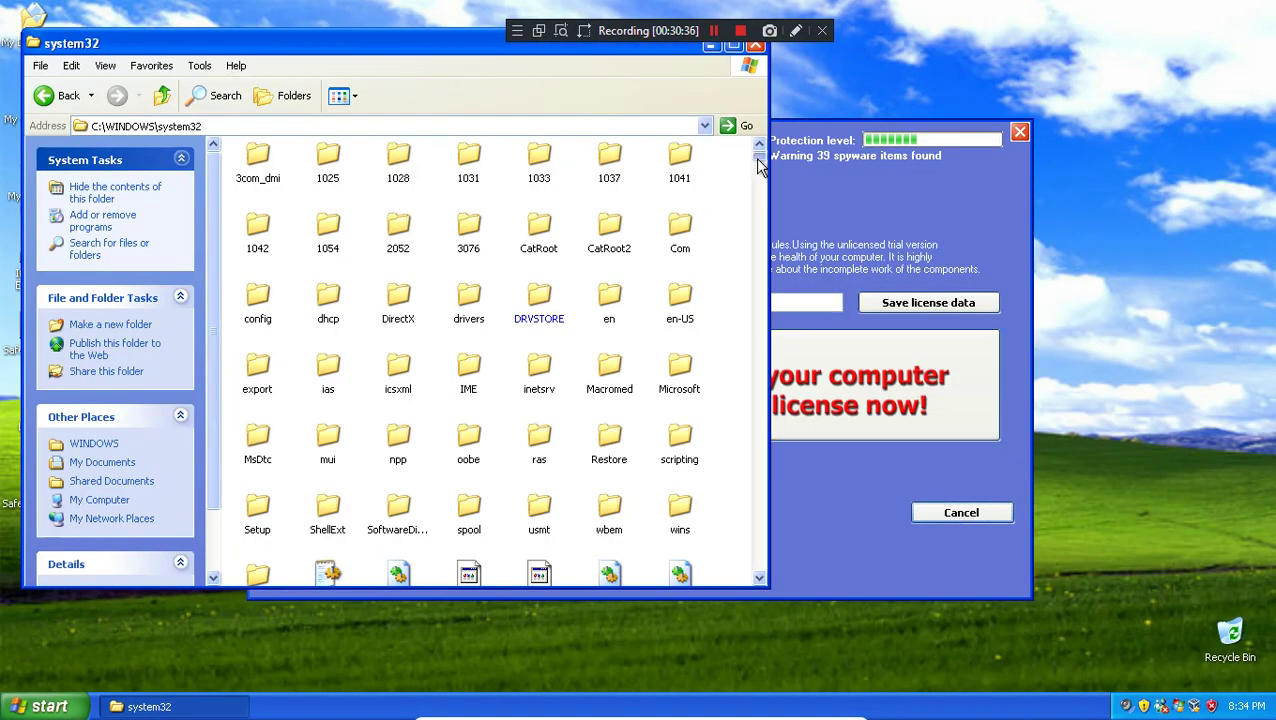
Step: Scroll the system32 folder's file list, then close that window from its taskbar button
{"action": "left_click", "coordinate": [758, 283]}
{"action": "left_click_drag", "start_coordinate": [755, 283], "coordinate": [760, 578]}
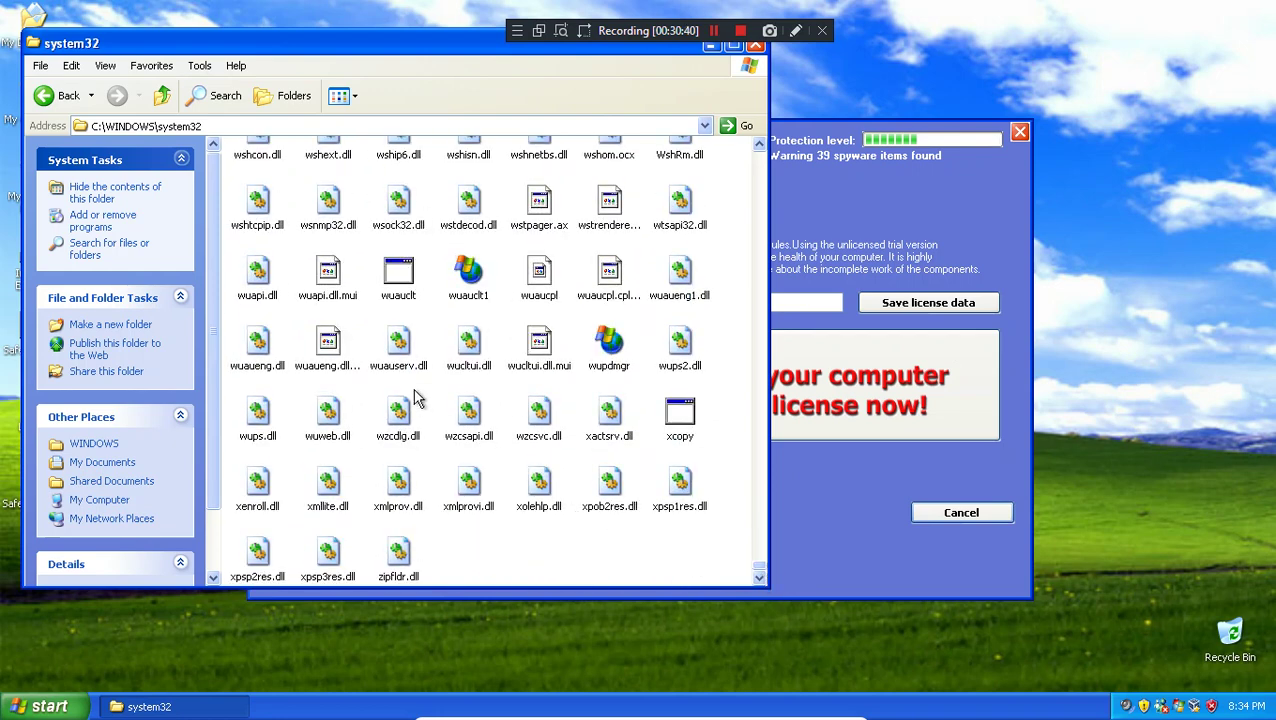
{"action": "right_click", "coordinate": [148, 706]}
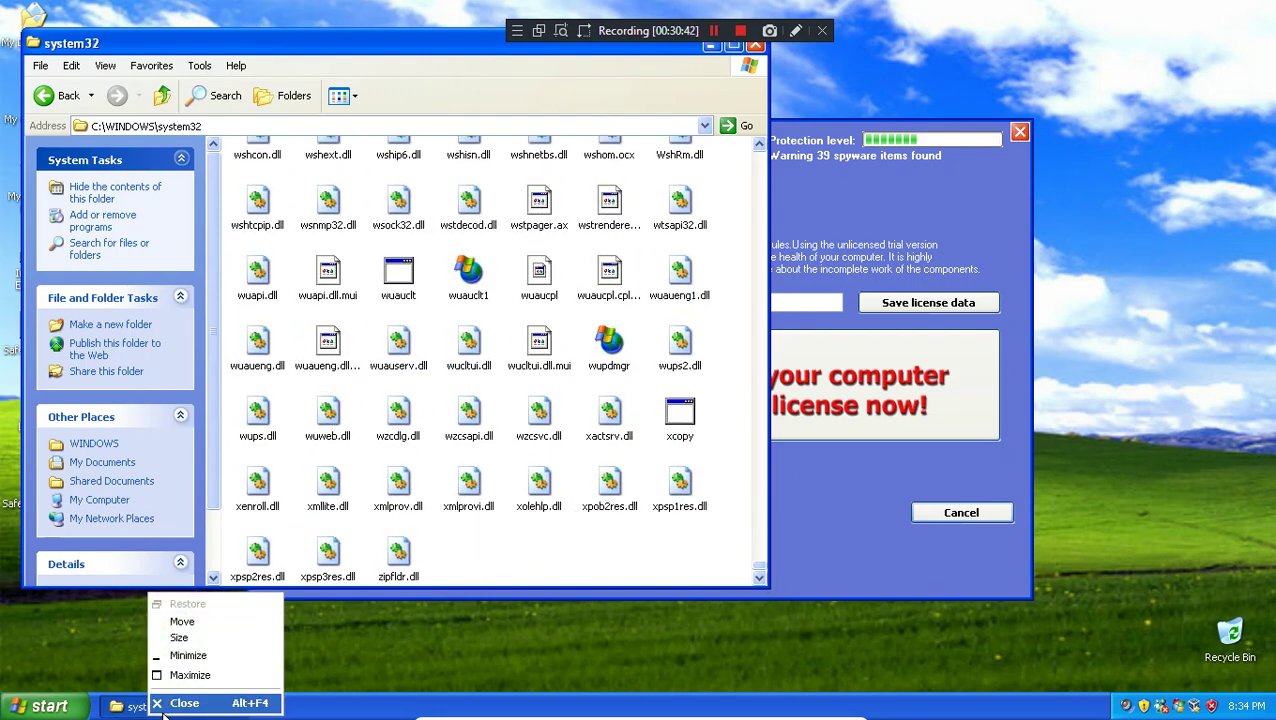
{"action": "left_click", "coordinate": [180, 703]}
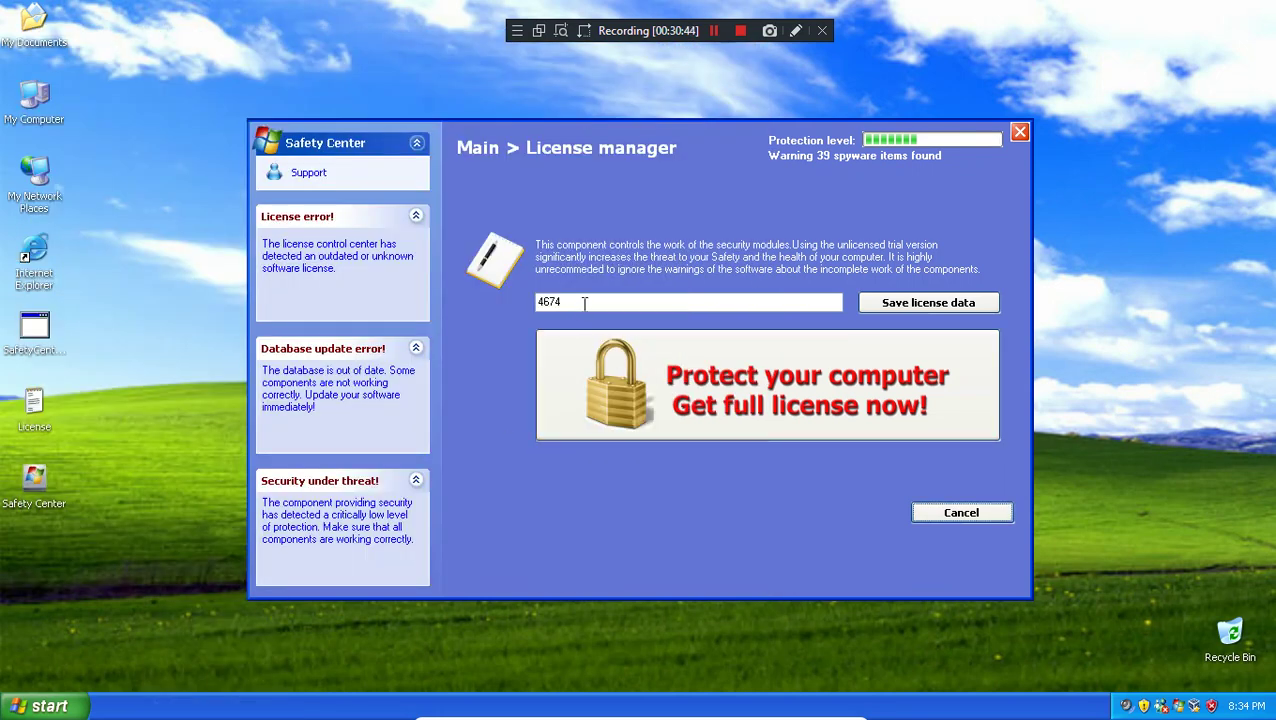
Step: Paste the copied licence key into the licence field, save the licence data, and return to Select application
{"action": "double_click", "coordinate": [558, 302]}
{"action": "right_click", "coordinate": [560, 302]}
{"action": "left_click", "coordinate": [620, 370]}
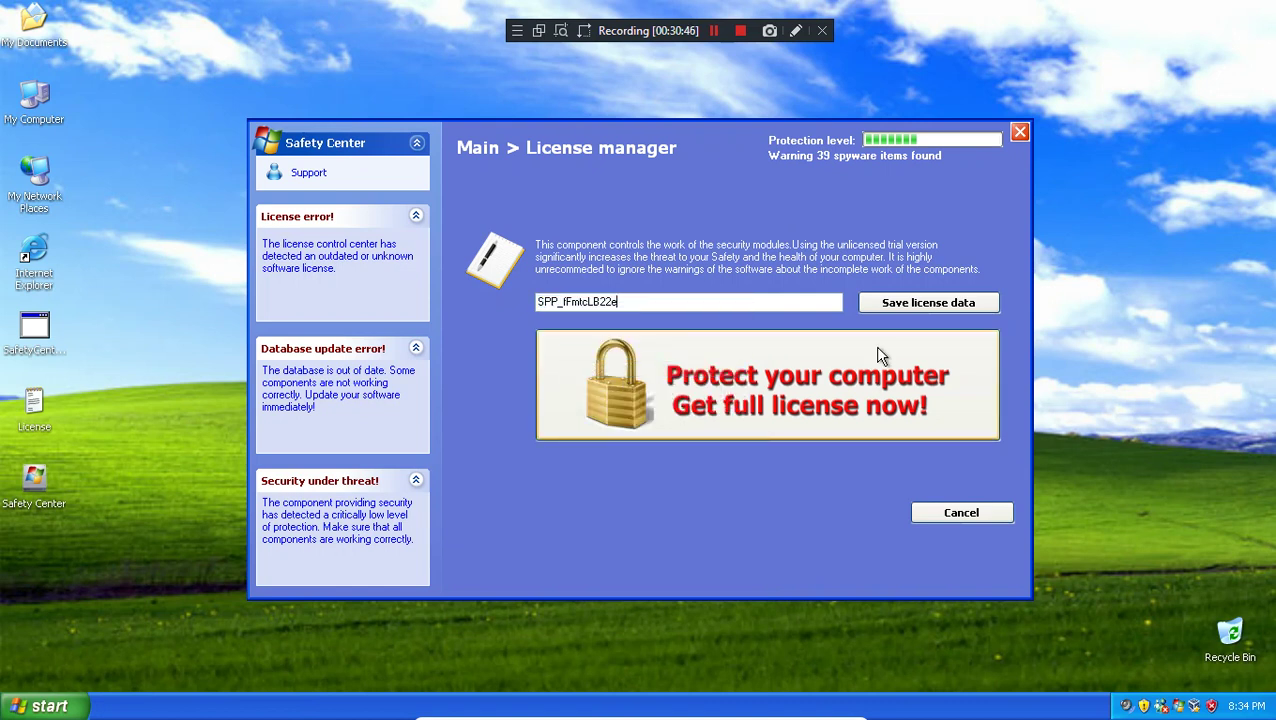
{"action": "left_click", "coordinate": [897, 308]}
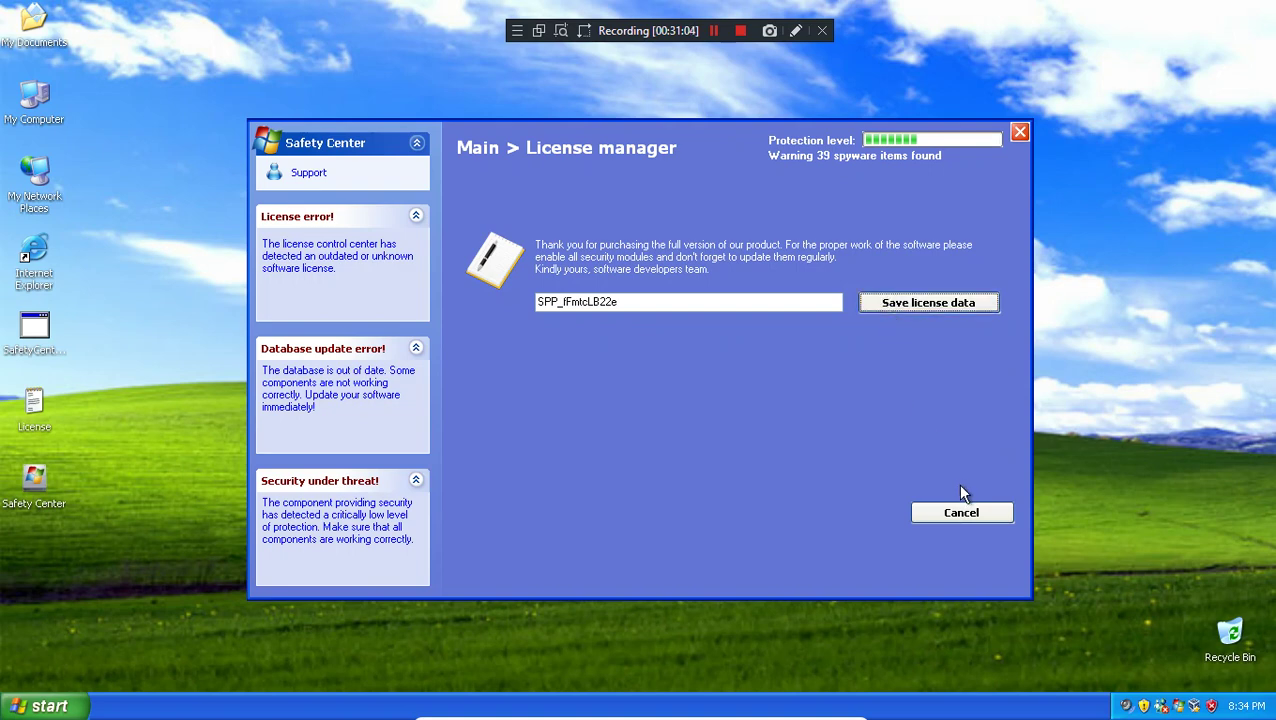
{"action": "left_click", "coordinate": [955, 521]}
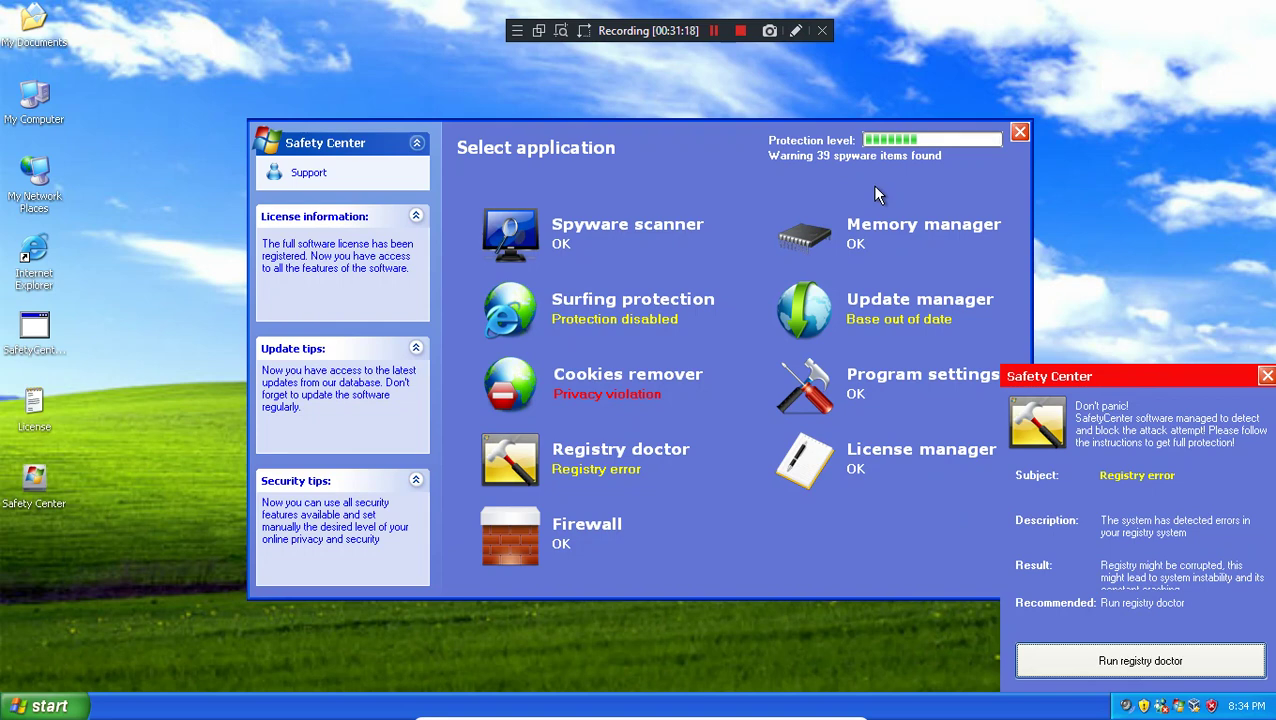
Step: From the registry doctor alert, update the Spyware scanner, Firewall and remaining module databases
{"action": "left_click", "coordinate": [1165, 660]}
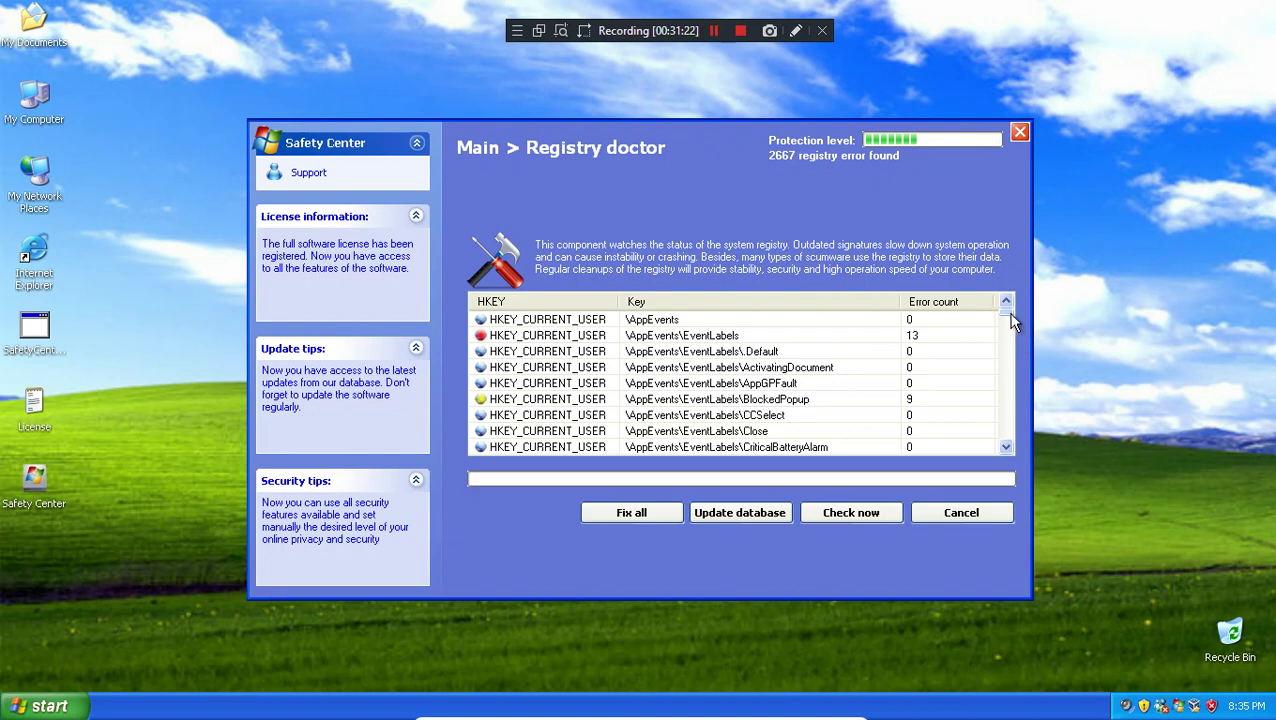
{"action": "left_click", "coordinate": [712, 516]}
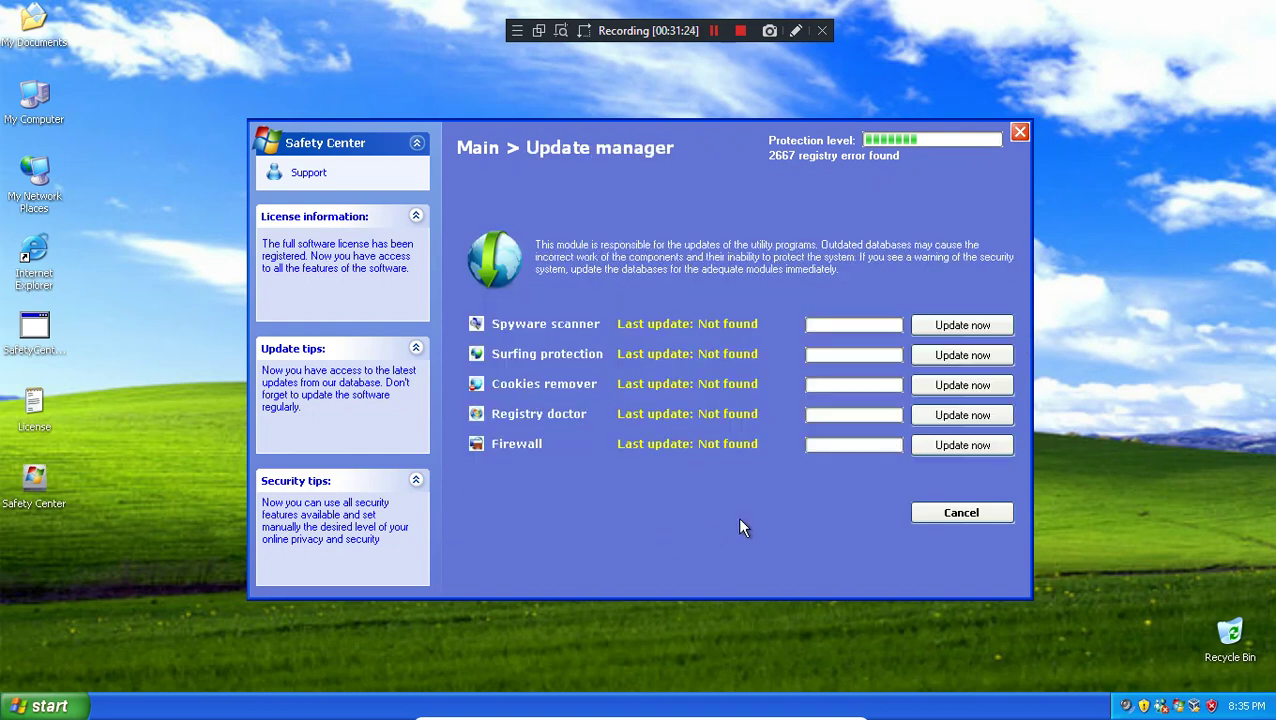
{"action": "left_click", "coordinate": [948, 362]}
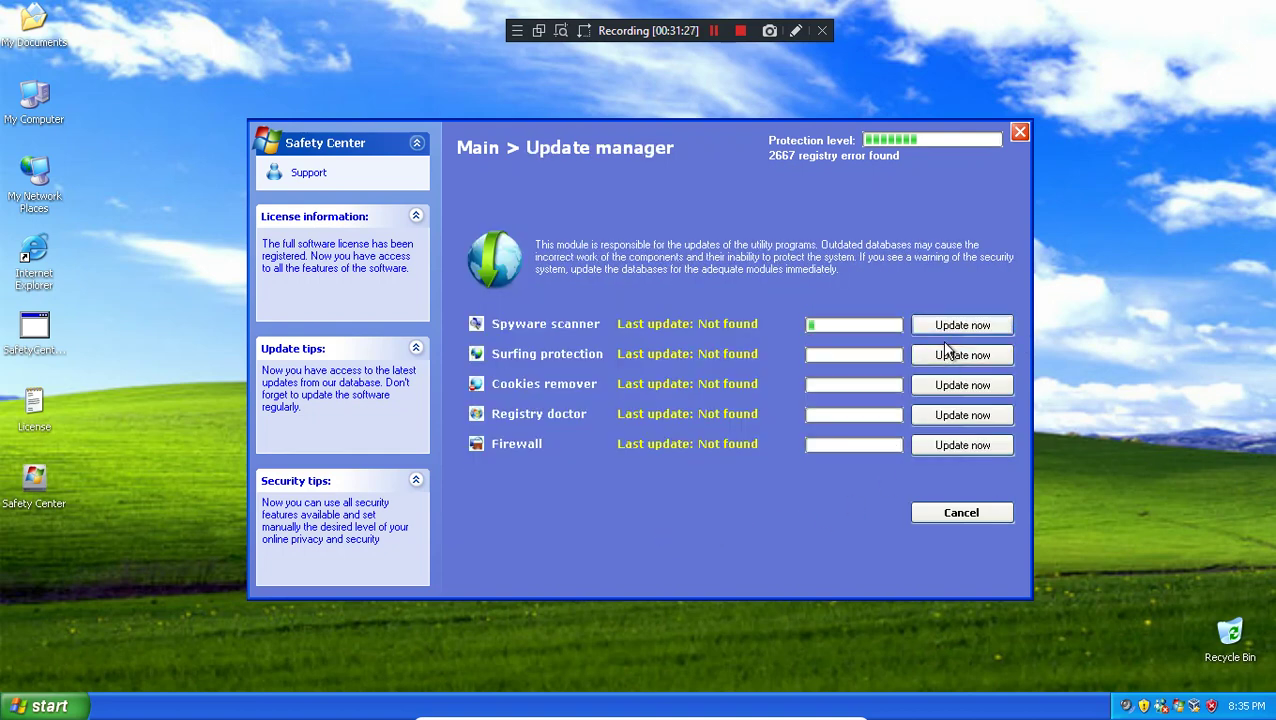
{"action": "left_click", "coordinate": [962, 418]}
{"action": "left_click", "coordinate": [960, 445]}
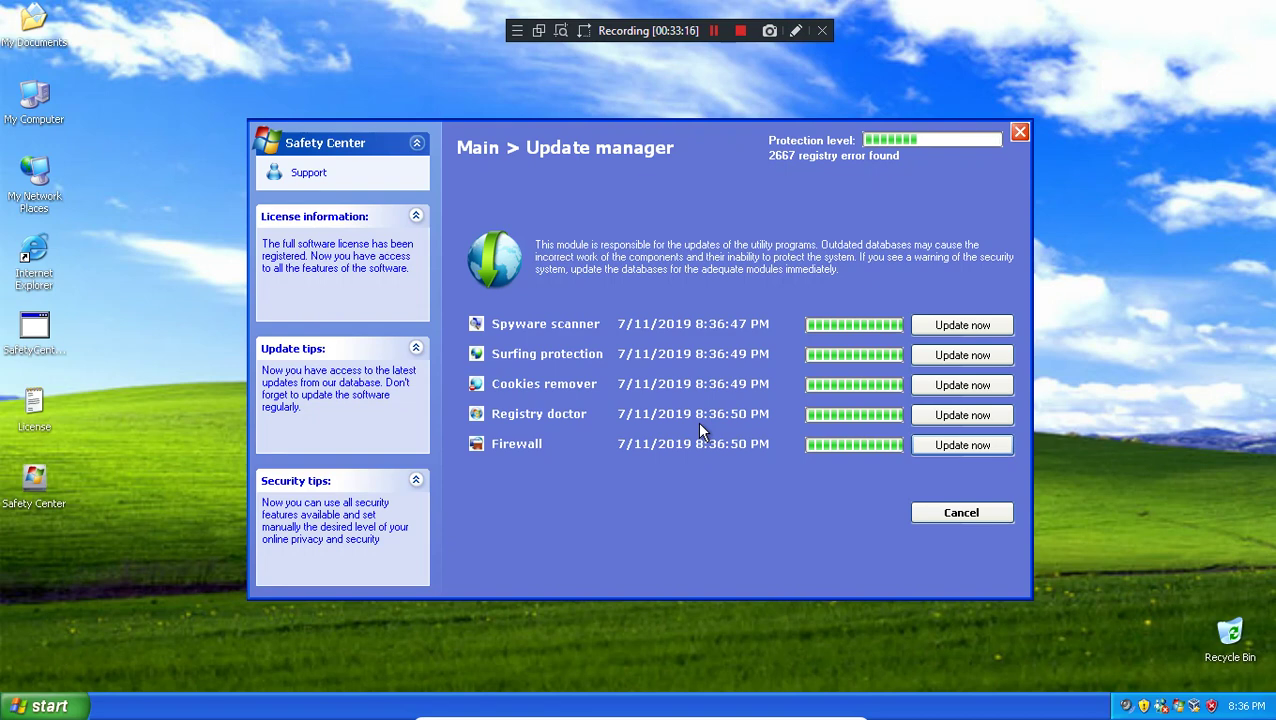
Step: Close the Update manager and open My Documents alongside Safety Center
{"action": "left_click", "coordinate": [928, 514]}
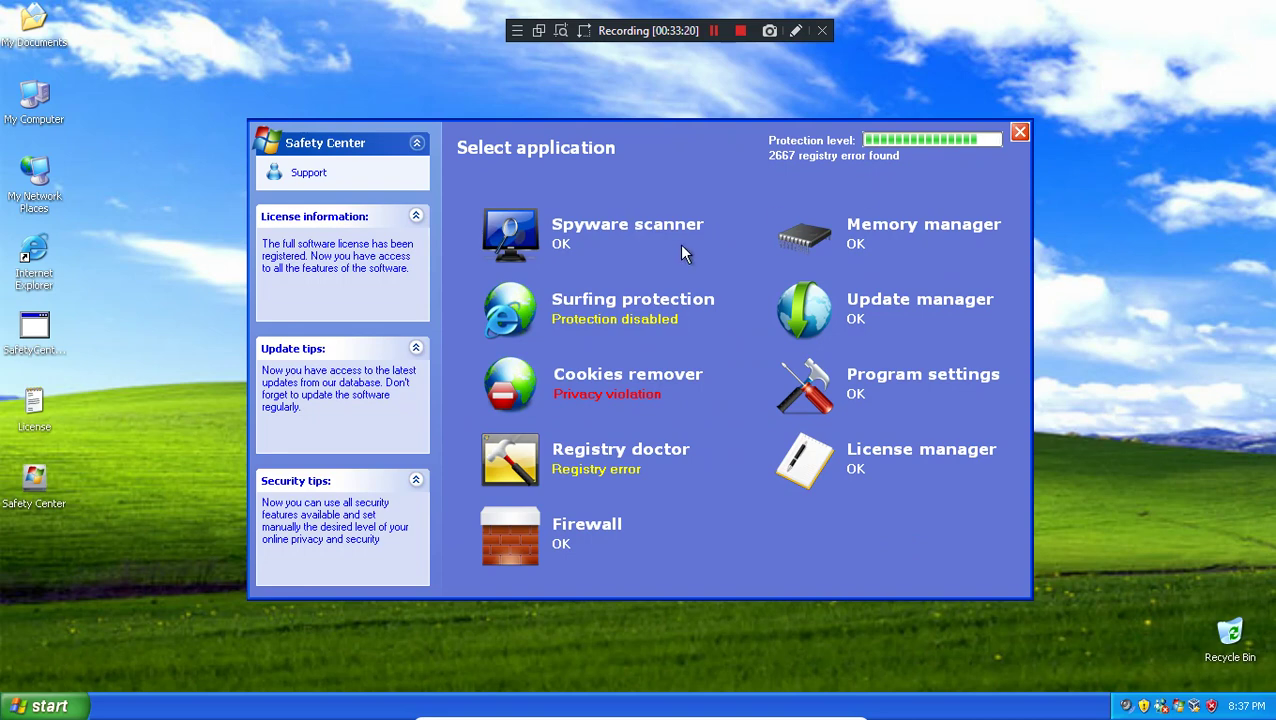
{"action": "double_click", "coordinate": [33, 13]}
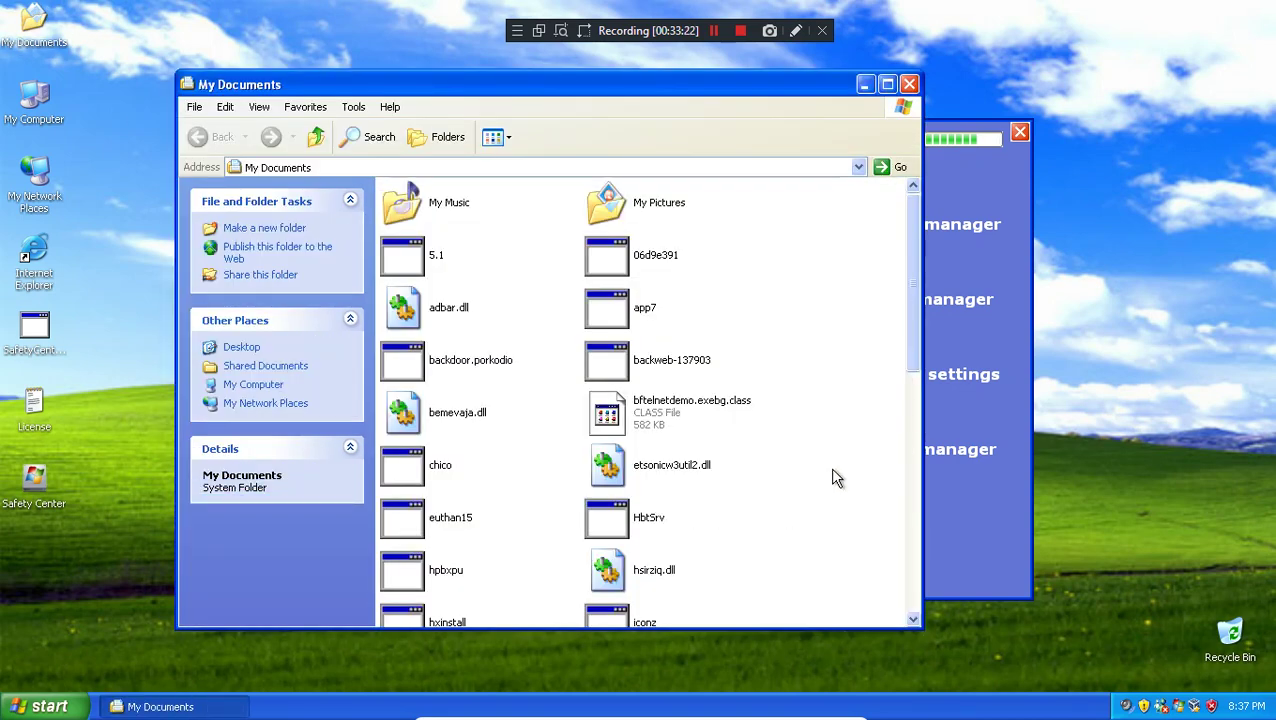
{"action": "scroll", "coordinate": [831, 468], "scroll_direction": "down", "scroll_amount": 10}
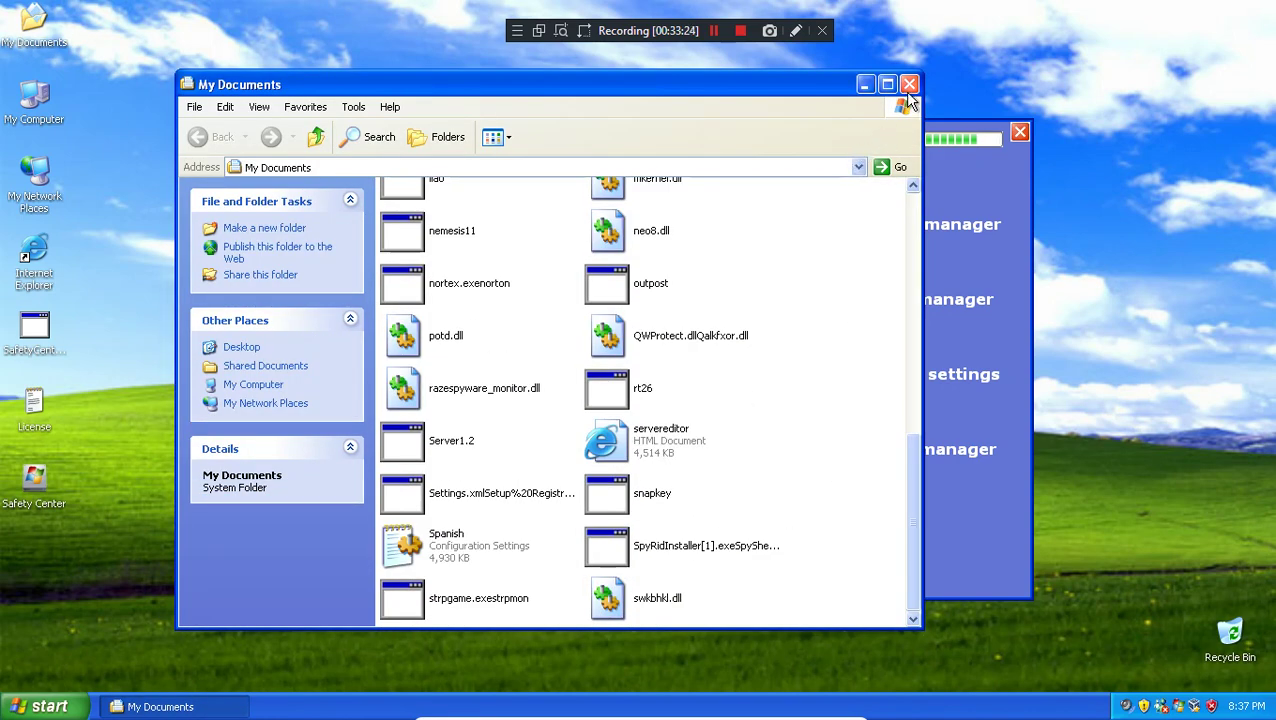
{"action": "left_click", "coordinate": [966, 177]}
{"action": "left_click", "coordinate": [561, 114]}
{"action": "left_click", "coordinate": [970, 184]}
Step: Start a Quick Scan in the Spyware scanner and move My Documents to the left
{"action": "left_click", "coordinate": [676, 228]}
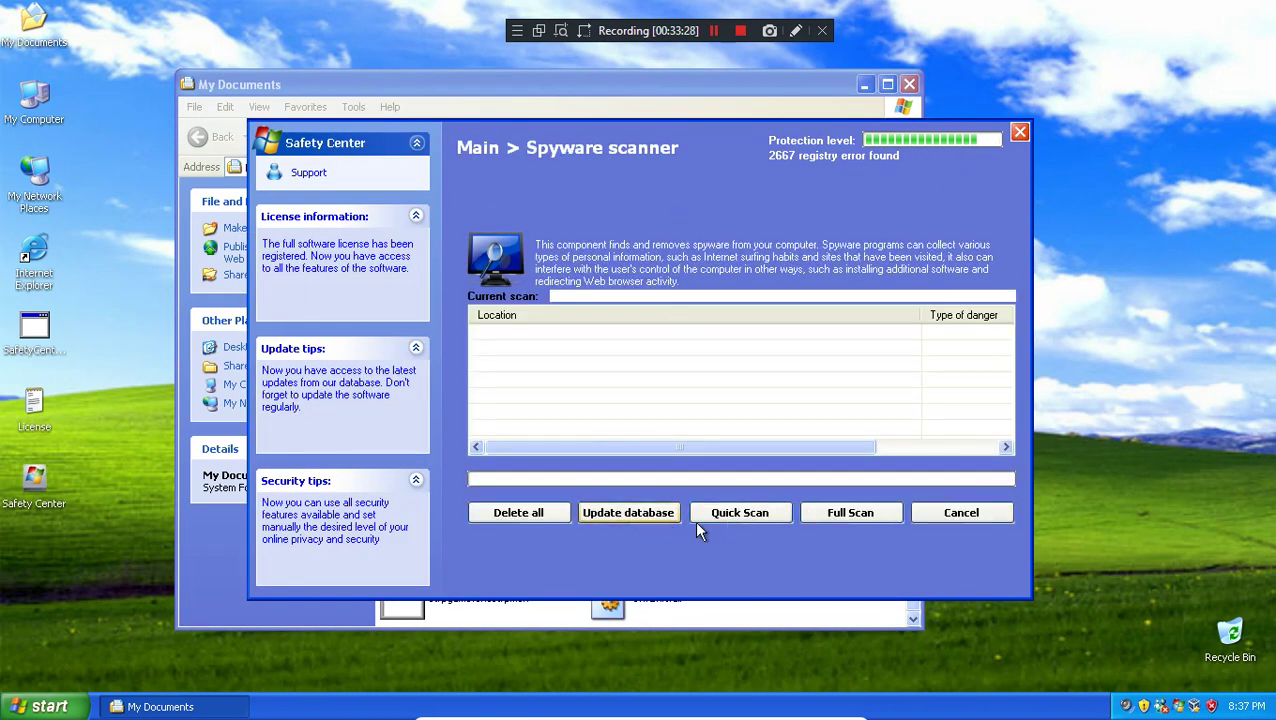
{"action": "left_click", "coordinate": [651, 530]}
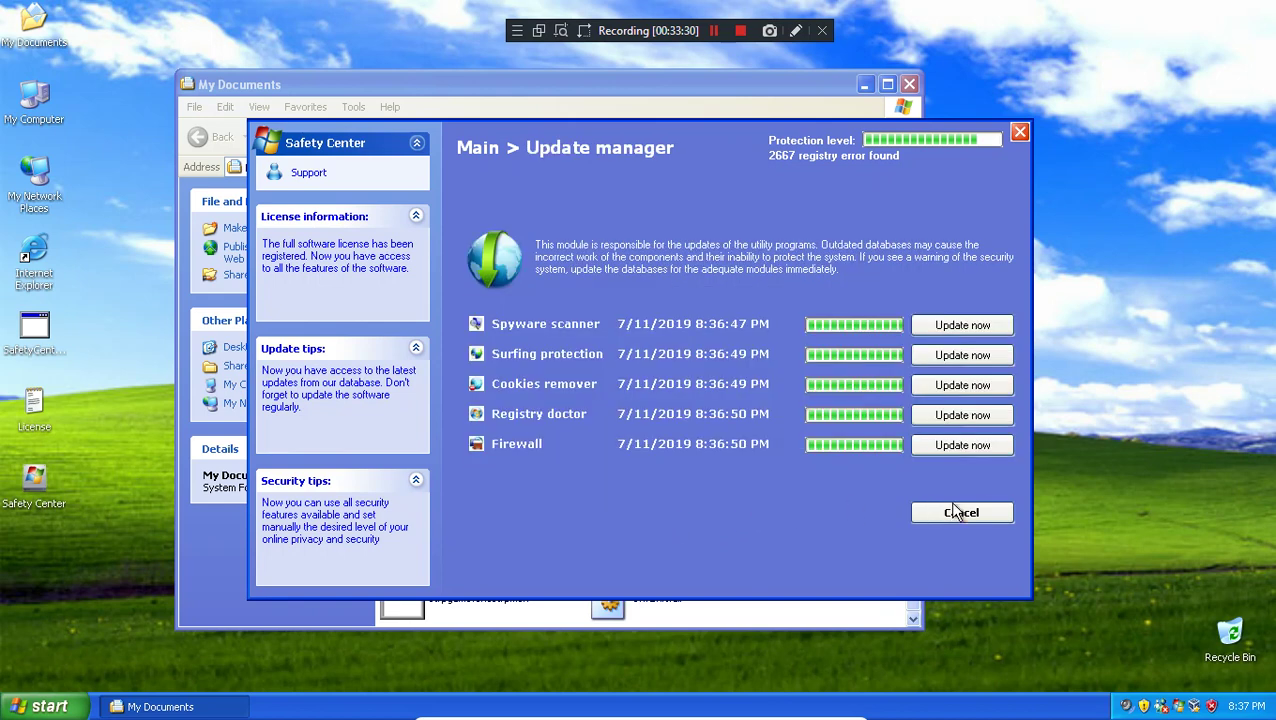
{"action": "left_click", "coordinate": [960, 512]}
{"action": "left_click", "coordinate": [550, 305]}
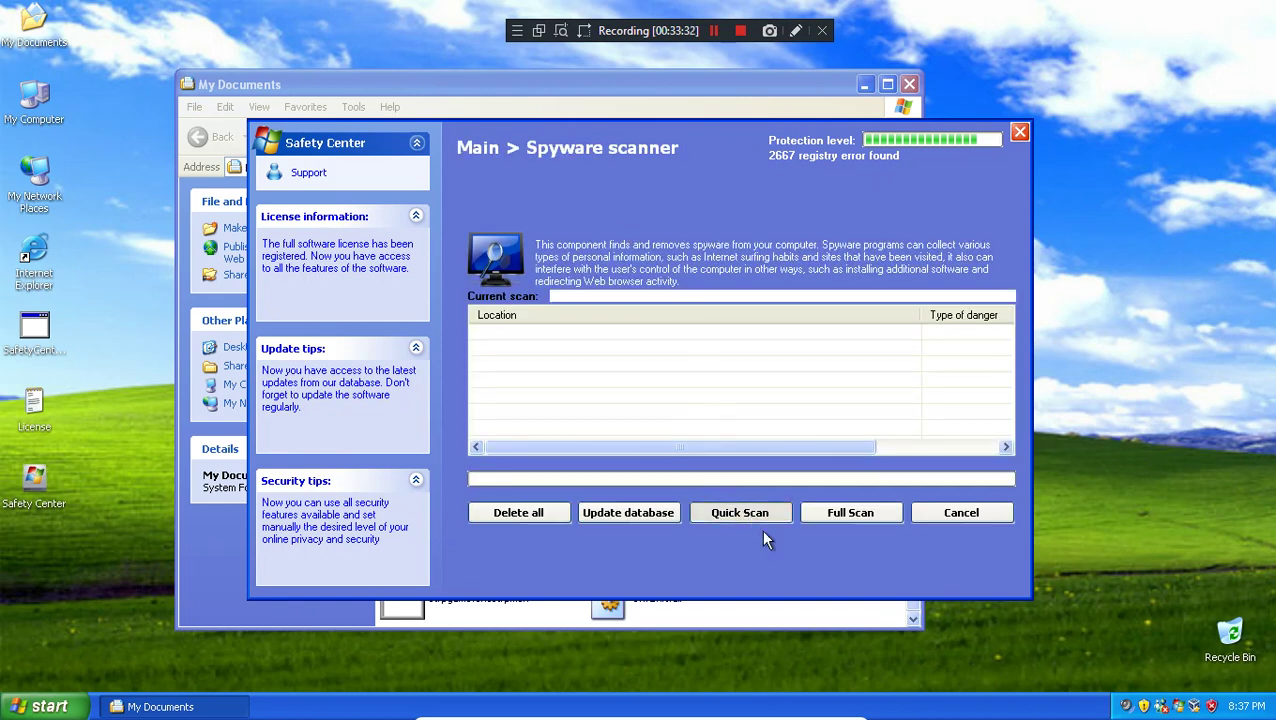
{"action": "left_click", "coordinate": [758, 517]}
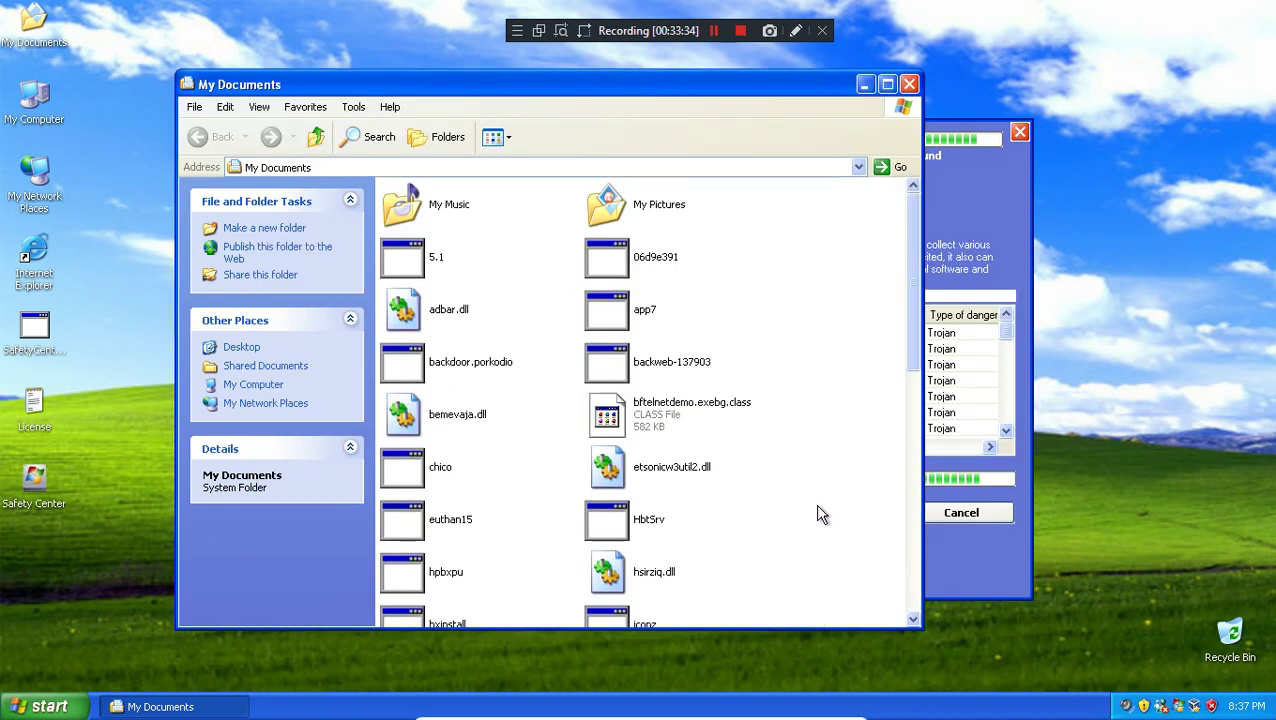
{"action": "scroll", "coordinate": [818, 514], "scroll_direction": "down", "scroll_amount": 10}
{"action": "left_click_drag", "start_coordinate": [703, 93], "coordinate": [544, 90]}
{"action": "left_click", "coordinate": [922, 191]}
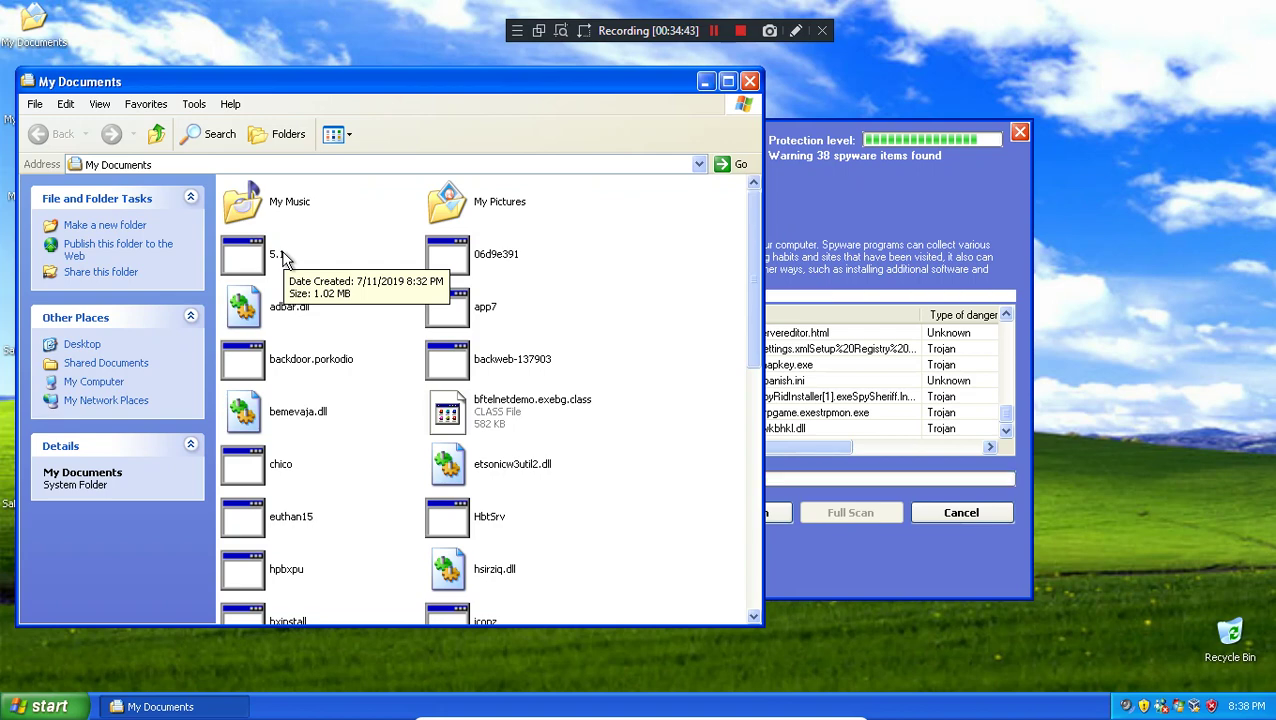
Step: Stop the spyware scan with Yes, start a new Quick Scan, then stop that one too
{"action": "left_click", "coordinate": [820, 419]}
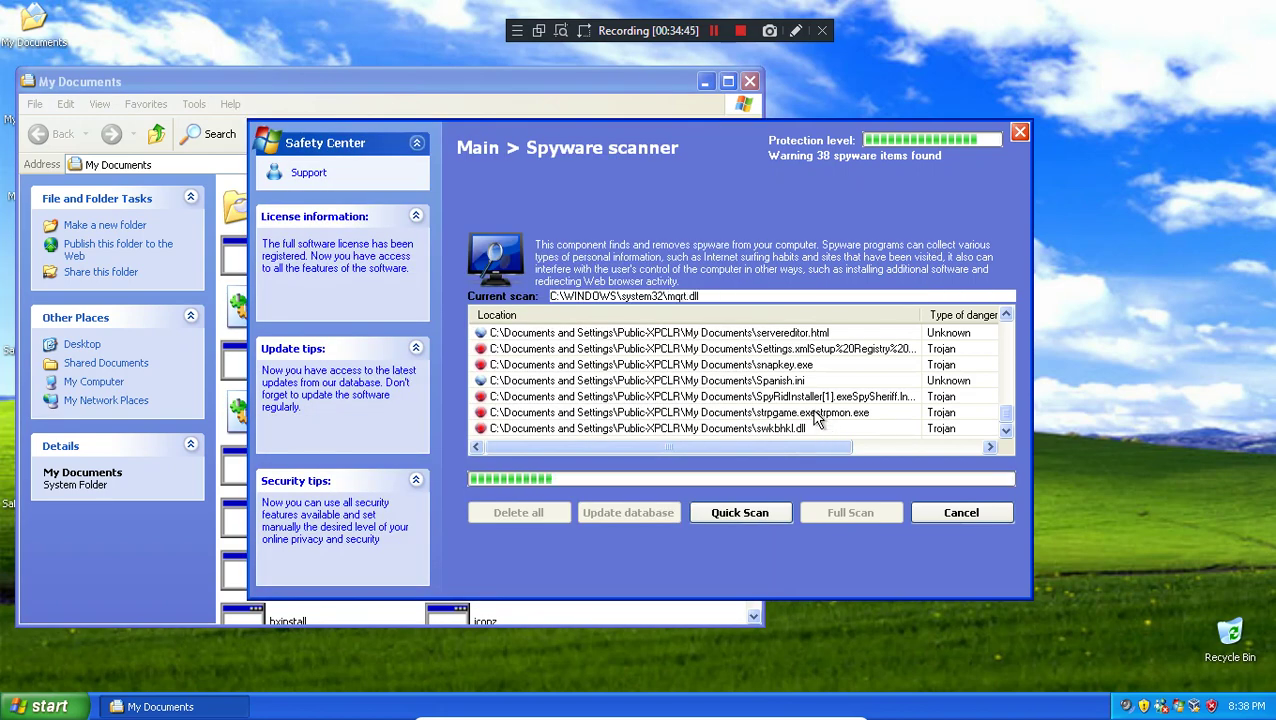
{"action": "left_click", "coordinate": [960, 514]}
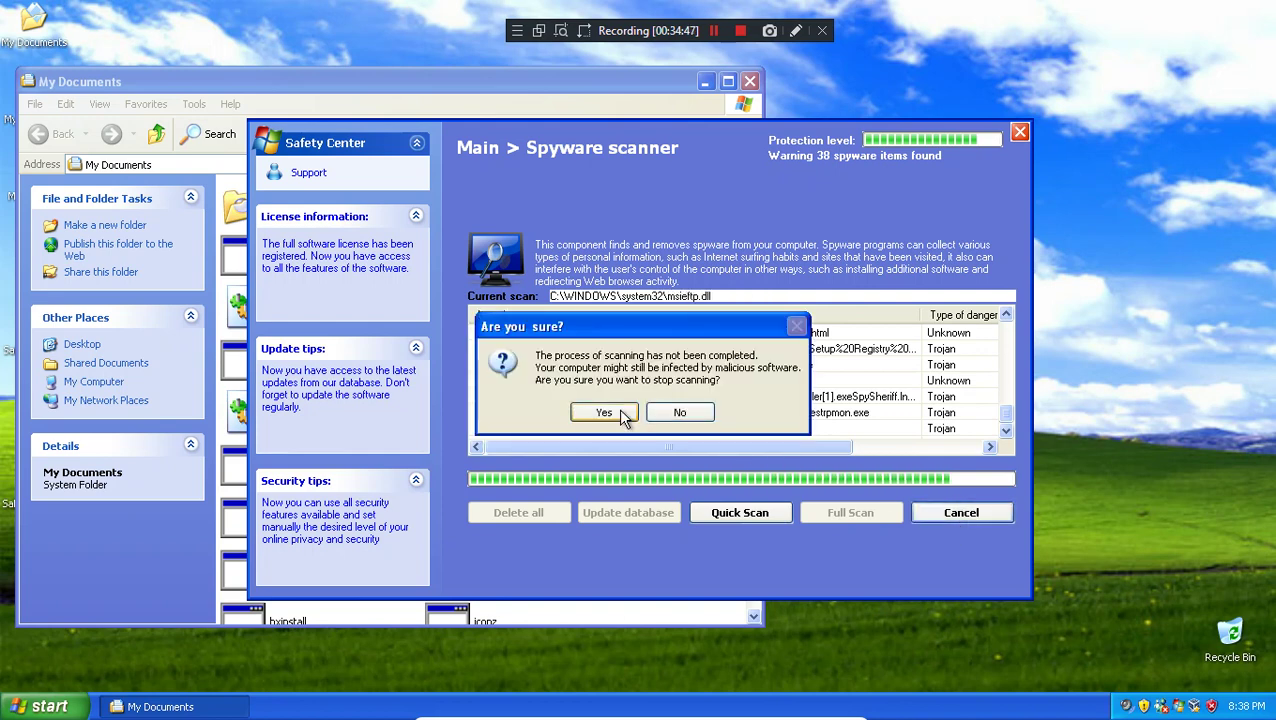
{"action": "left_click", "coordinate": [604, 413]}
{"action": "left_click", "coordinate": [604, 236]}
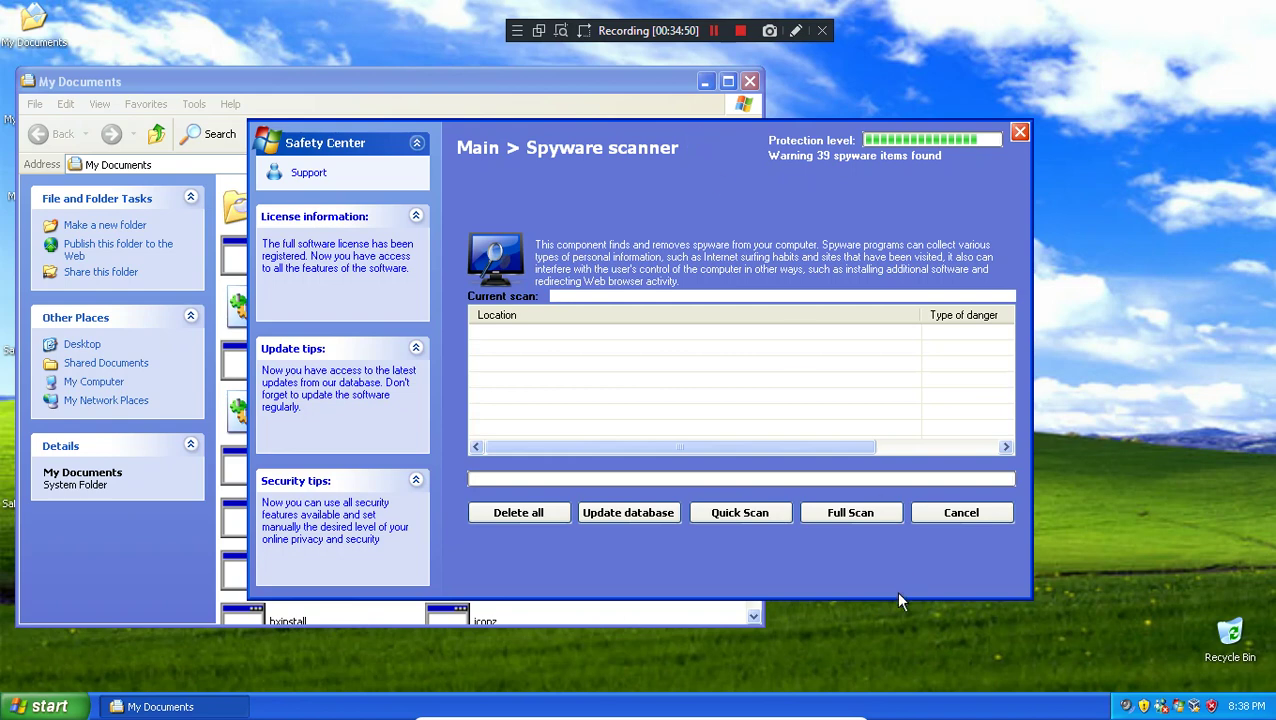
{"action": "left_click", "coordinate": [749, 512]}
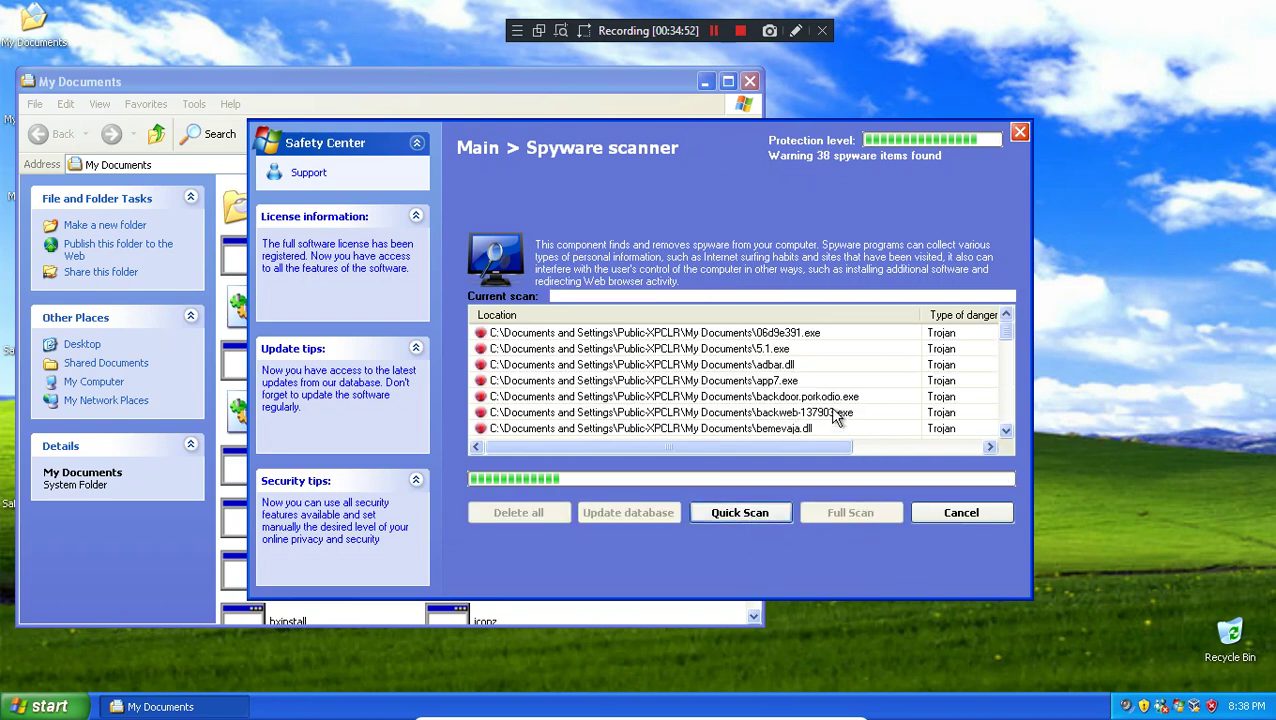
{"action": "left_click", "coordinate": [935, 512]}
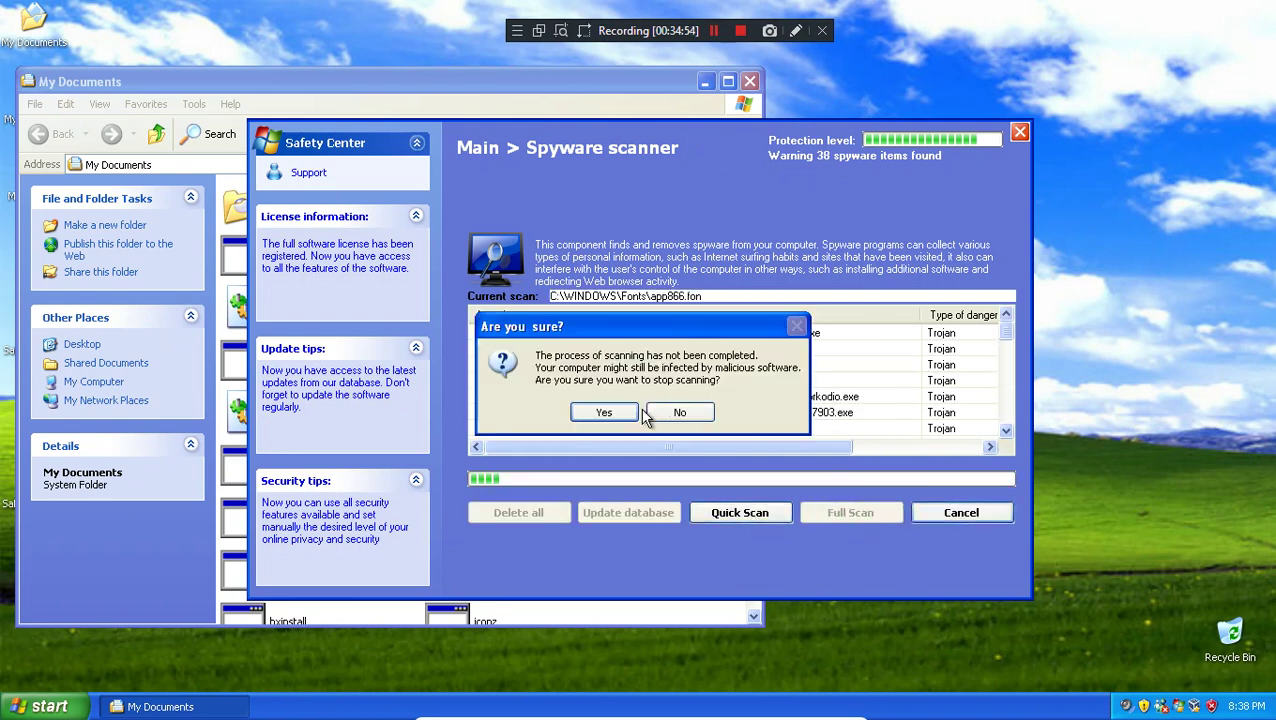
{"action": "left_click", "coordinate": [618, 411]}
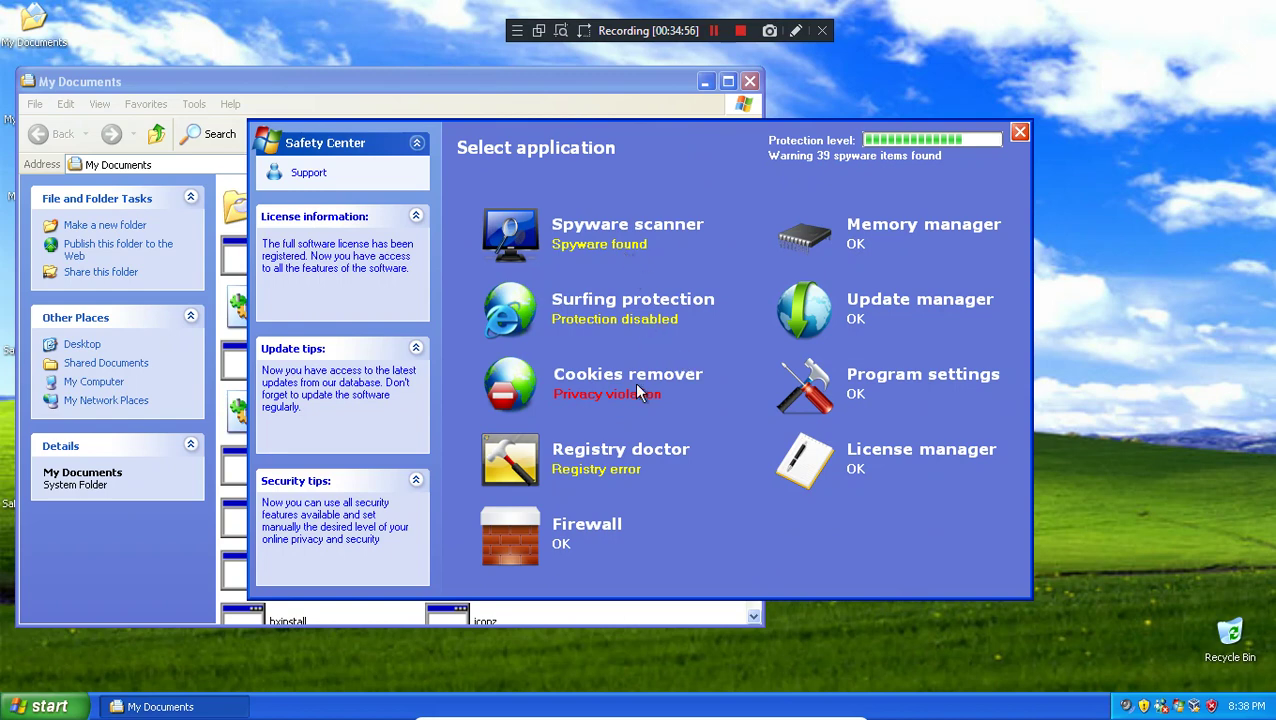
Step: Scan for cookies, delete them all, and enable the cookie filter in Cookies remover
{"action": "left_click", "coordinate": [627, 380]}
{"action": "left_click", "coordinate": [857, 513]}
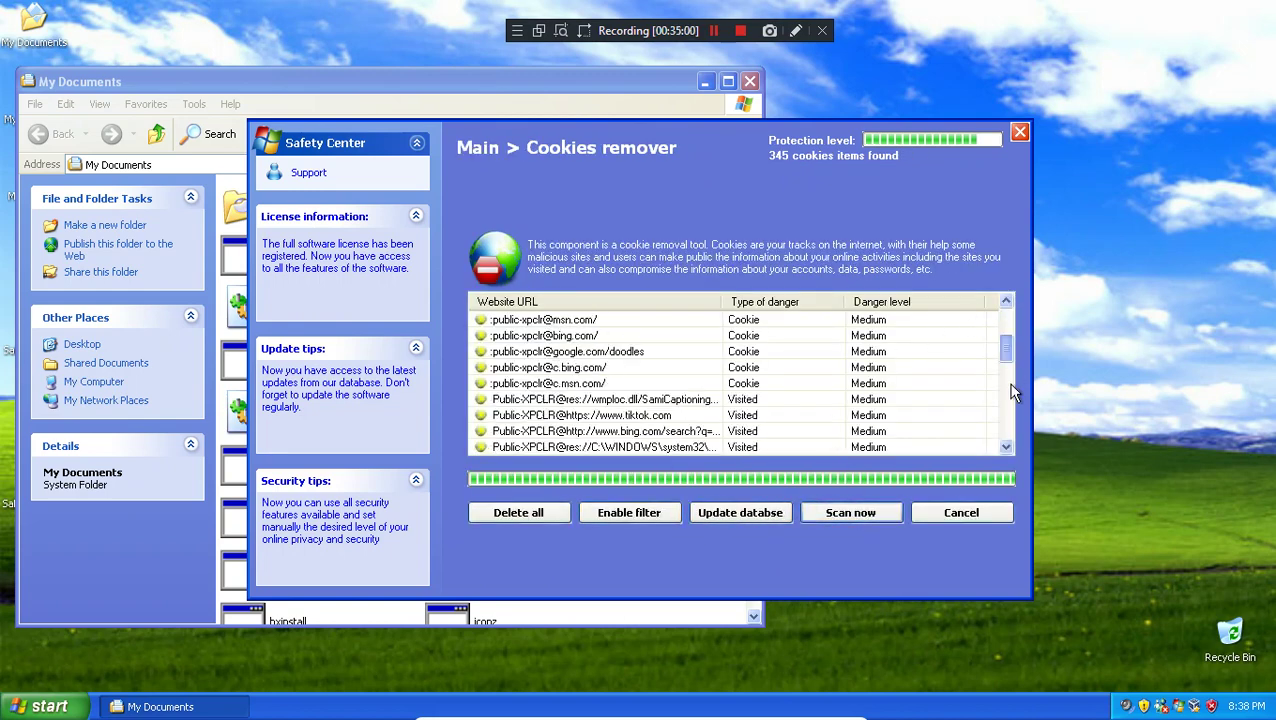
{"action": "left_click", "coordinate": [557, 513]}
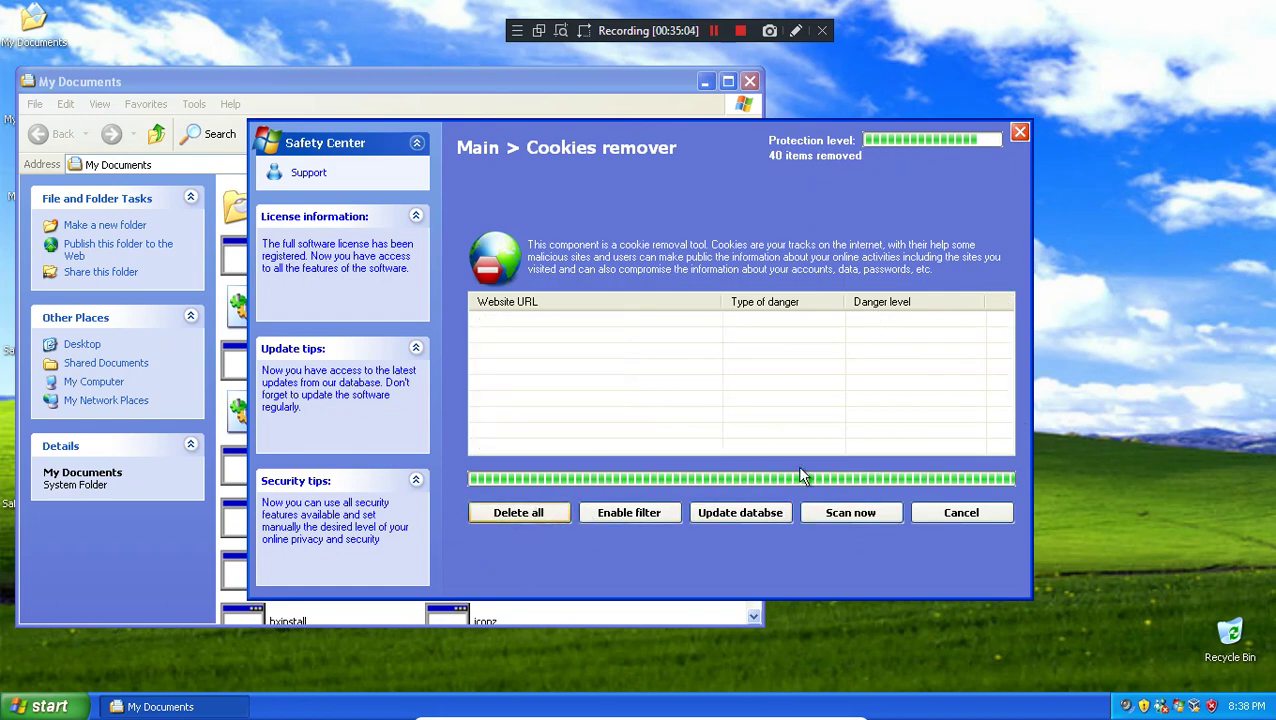
{"action": "left_click", "coordinate": [630, 515]}
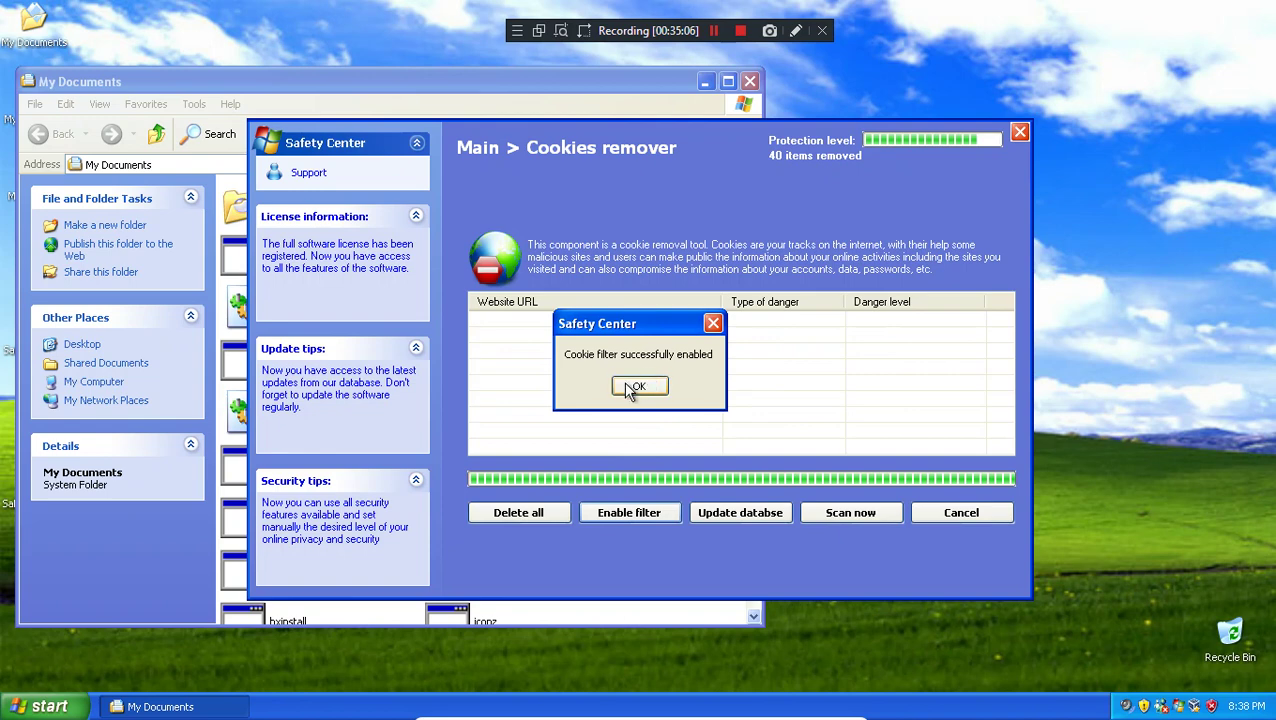
{"action": "left_click", "coordinate": [636, 387]}
{"action": "left_click", "coordinate": [974, 513]}
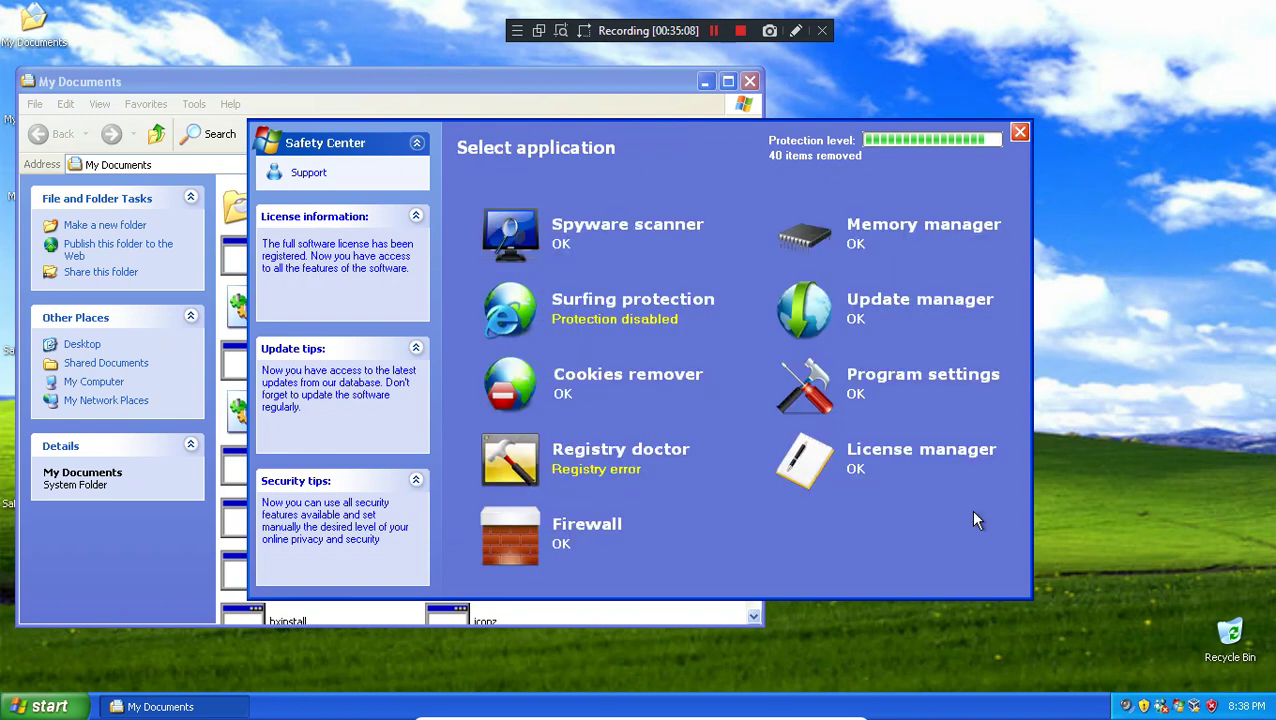
Step: Enable the surfing filter in Surfing protection
{"action": "left_click", "coordinate": [643, 322]}
{"action": "left_click", "coordinate": [667, 513]}
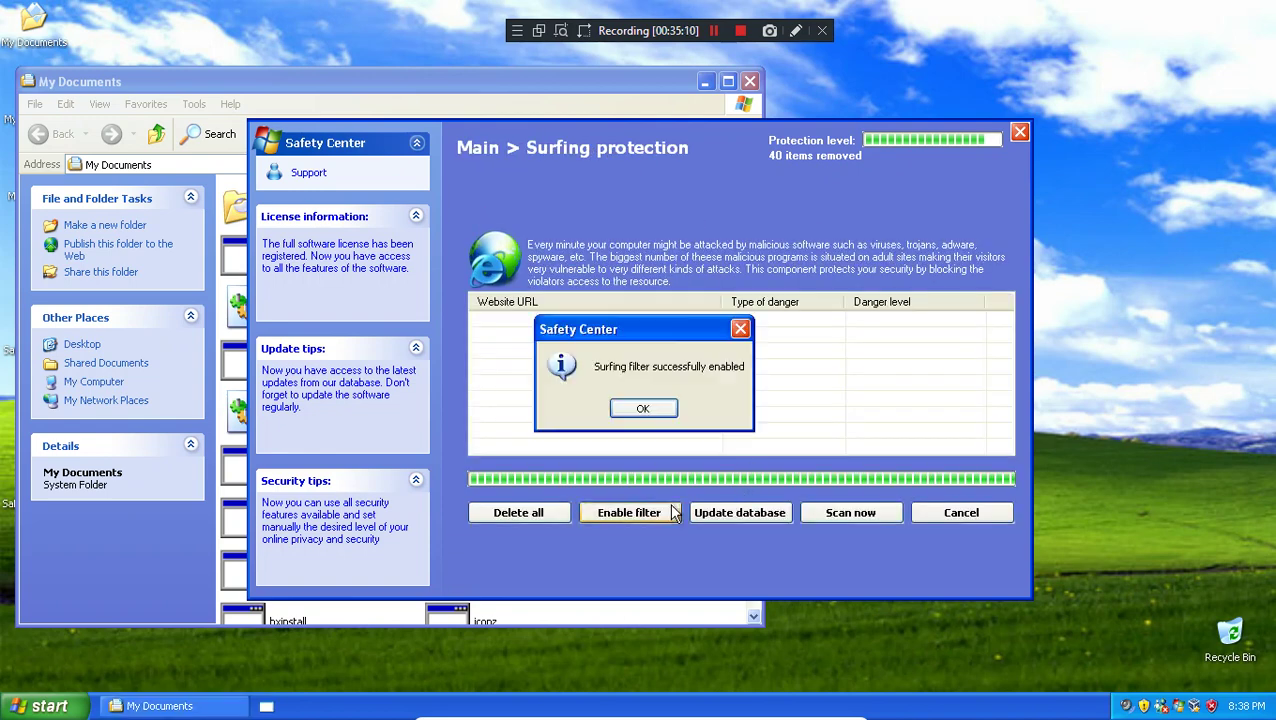
{"action": "left_click", "coordinate": [653, 409]}
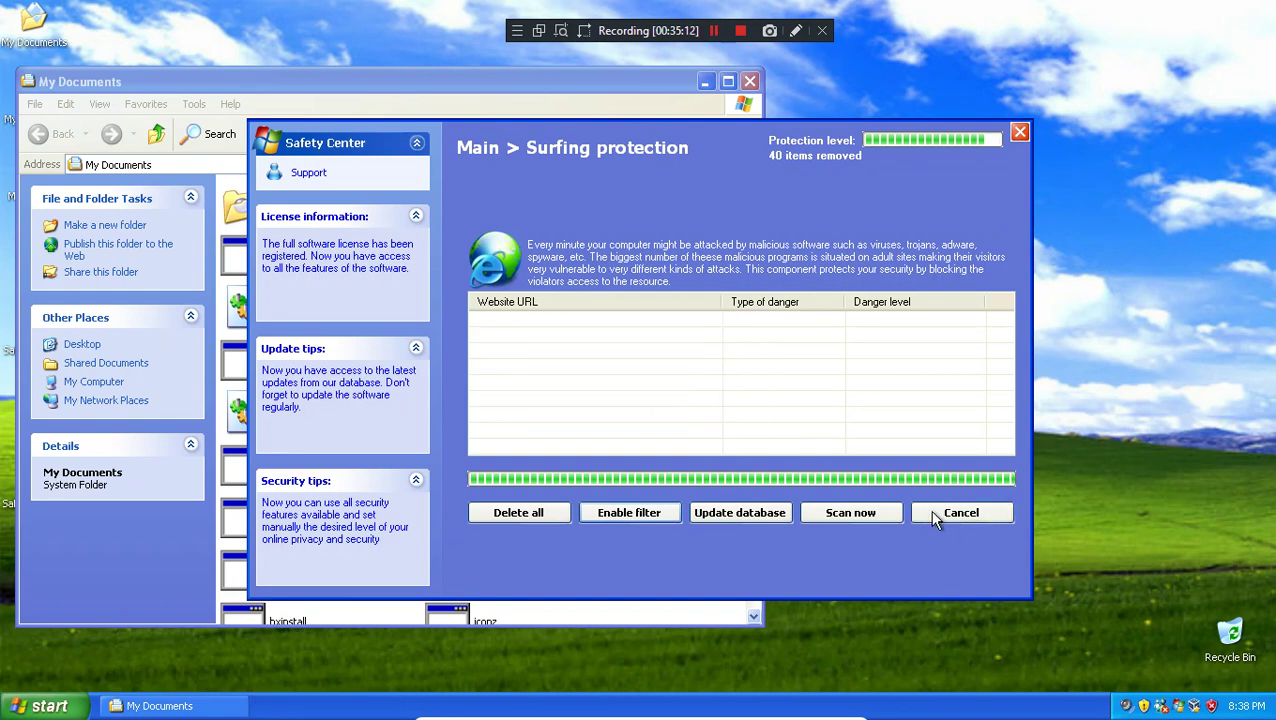
{"action": "left_click", "coordinate": [929, 509]}
Step: Retry enabling the cookie filter twice, dismissing the already-enabled messages
{"action": "left_click", "coordinate": [622, 379]}
{"action": "left_click", "coordinate": [628, 513]}
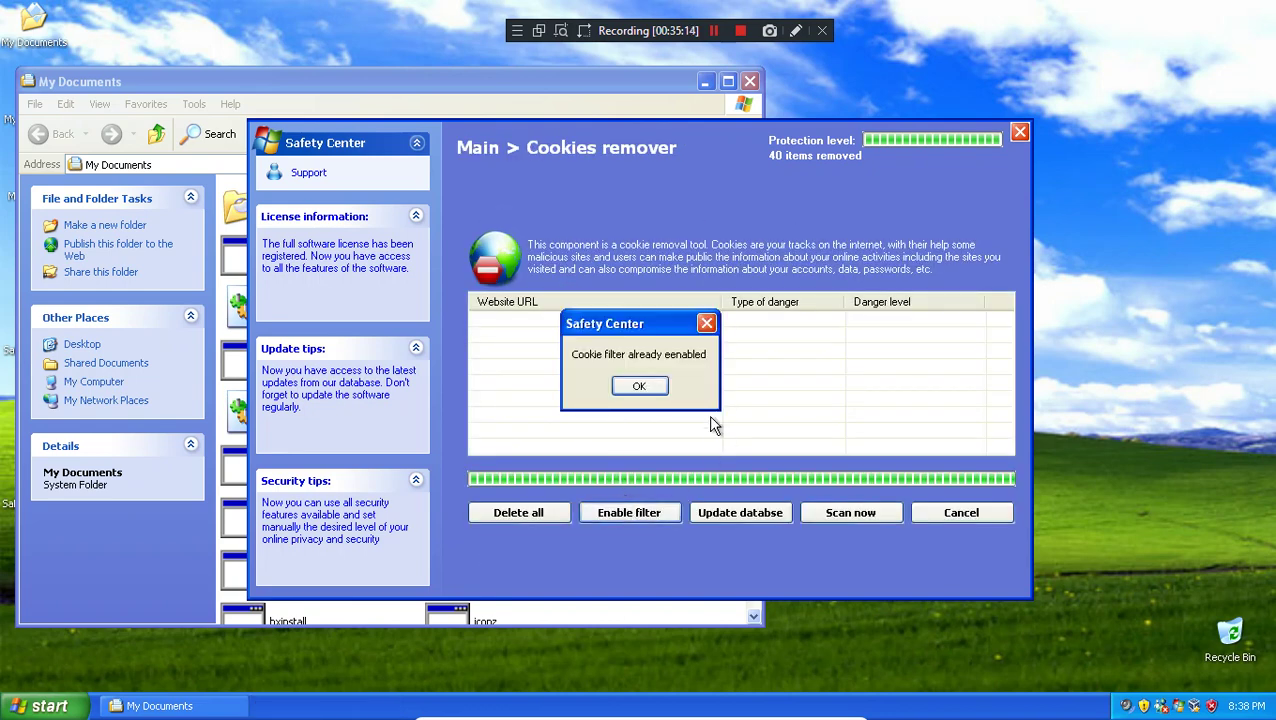
{"action": "left_click", "coordinate": [638, 396]}
{"action": "left_click", "coordinate": [632, 513]}
{"action": "left_click", "coordinate": [636, 389]}
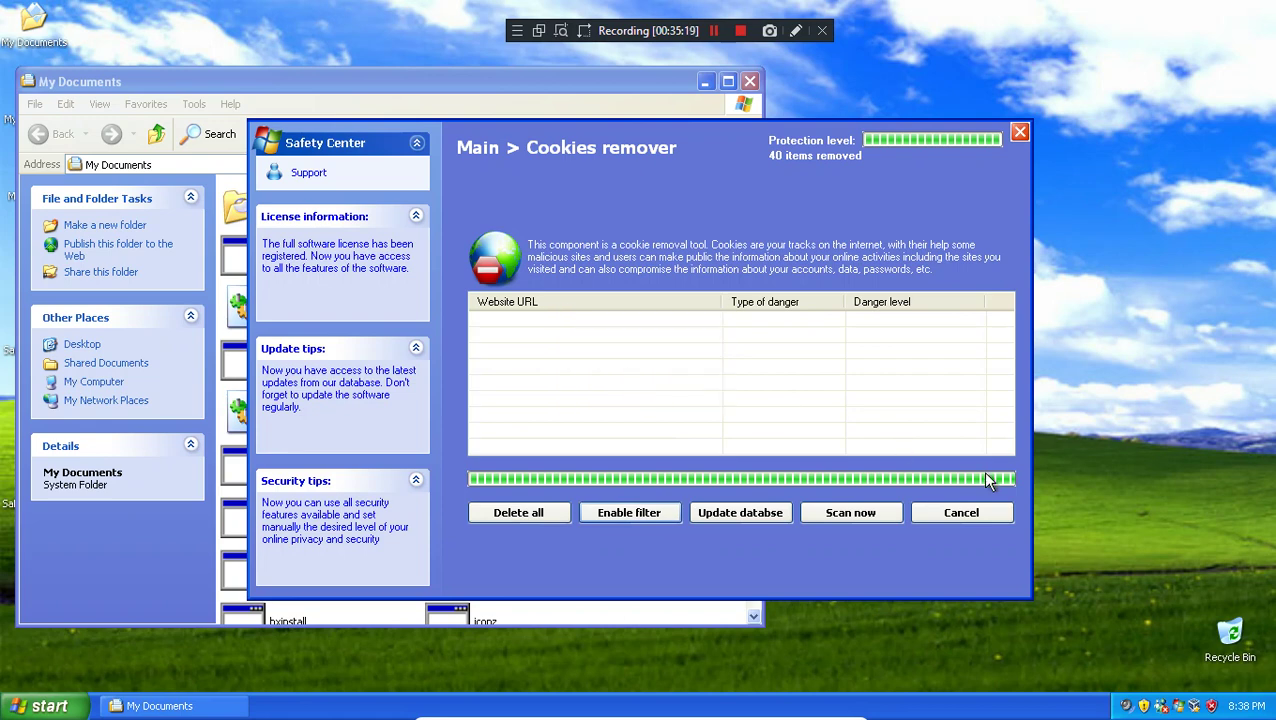
{"action": "left_click", "coordinate": [947, 516]}
Step: Recheck the surfing and cookie filters, both already enabled, then open Registry doctor
{"action": "left_click", "coordinate": [652, 327]}
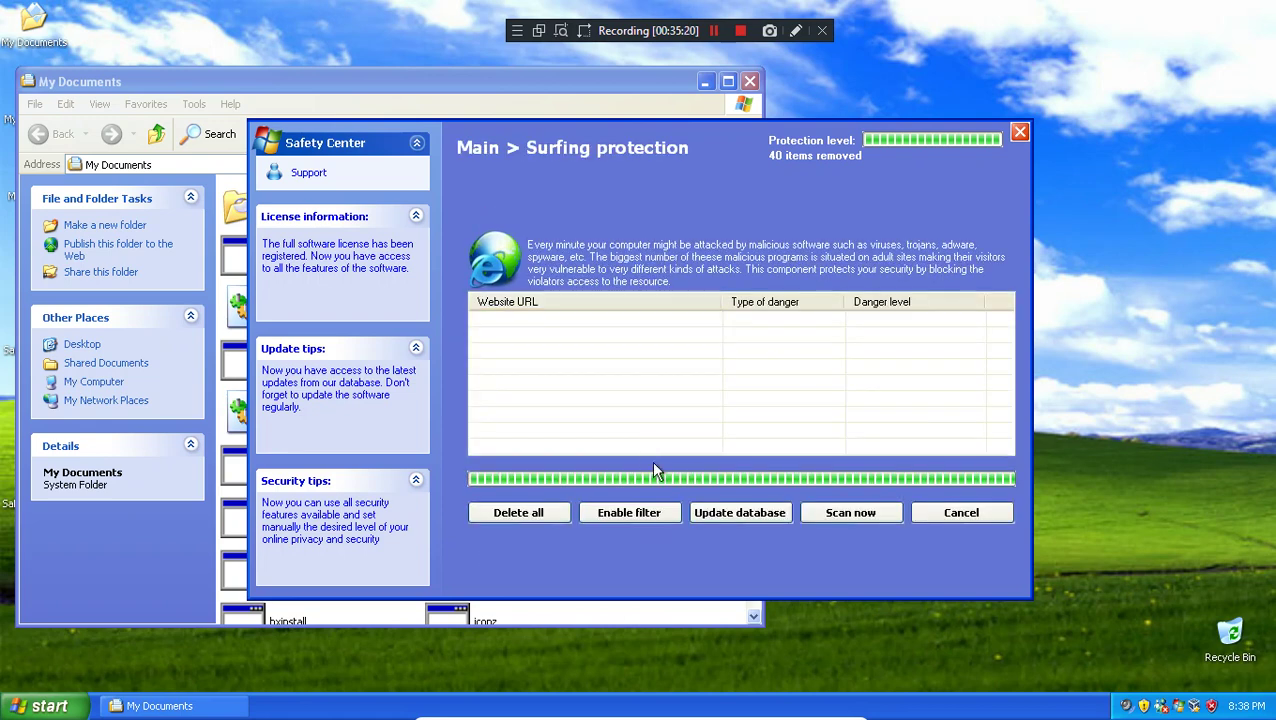
{"action": "left_click", "coordinate": [664, 515]}
{"action": "left_click", "coordinate": [643, 413]}
{"action": "left_click", "coordinate": [960, 515]}
{"action": "left_click", "coordinate": [625, 385]}
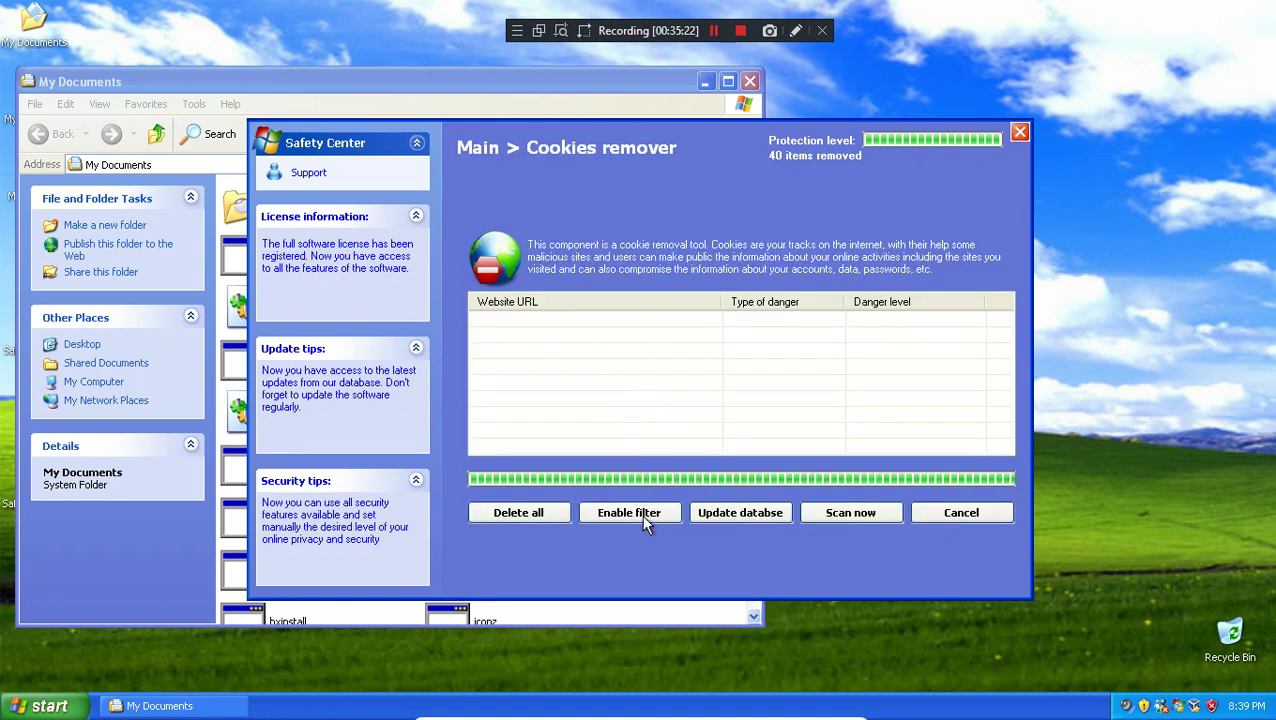
{"action": "left_click", "coordinate": [641, 514]}
{"action": "left_click", "coordinate": [634, 390]}
{"action": "left_click", "coordinate": [958, 515]}
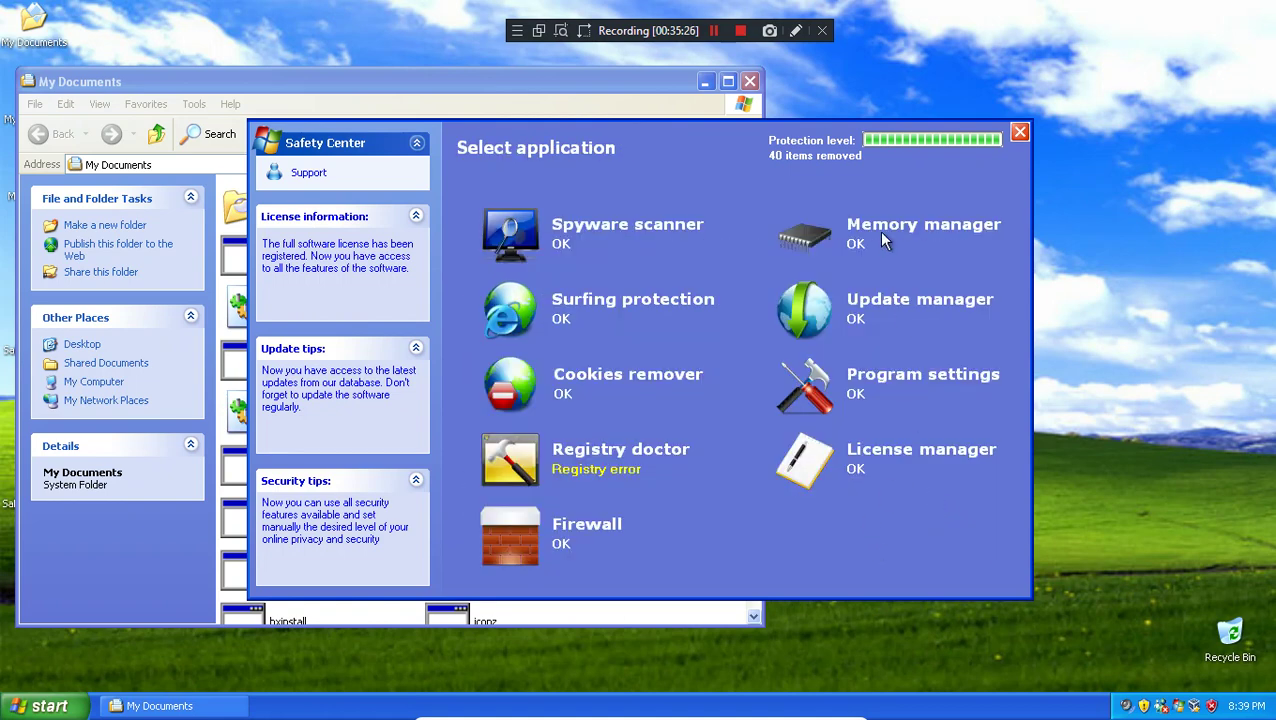
{"action": "left_click", "coordinate": [670, 480]}
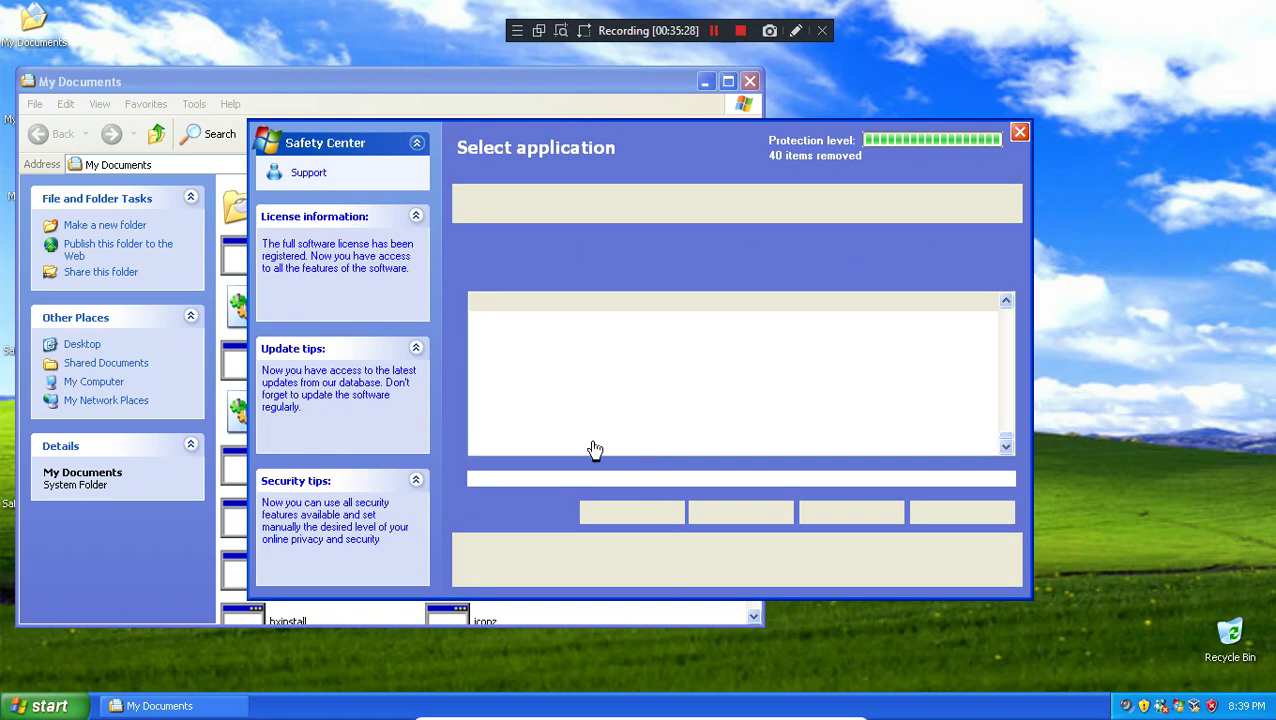
Step: Search Bing for 'kitten crying' in Internet Explorer, scroll the results, and close the browser
{"action": "key", "text": "super"}
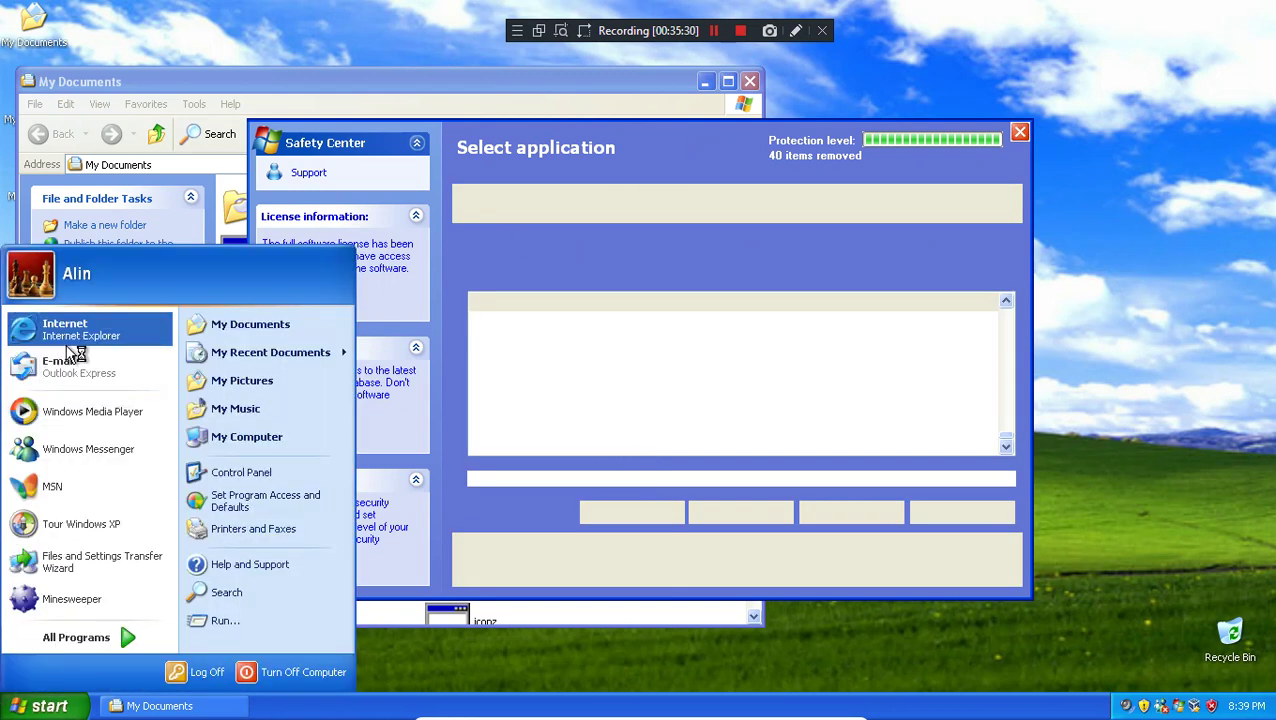
{"action": "left_click", "coordinate": [64, 333]}
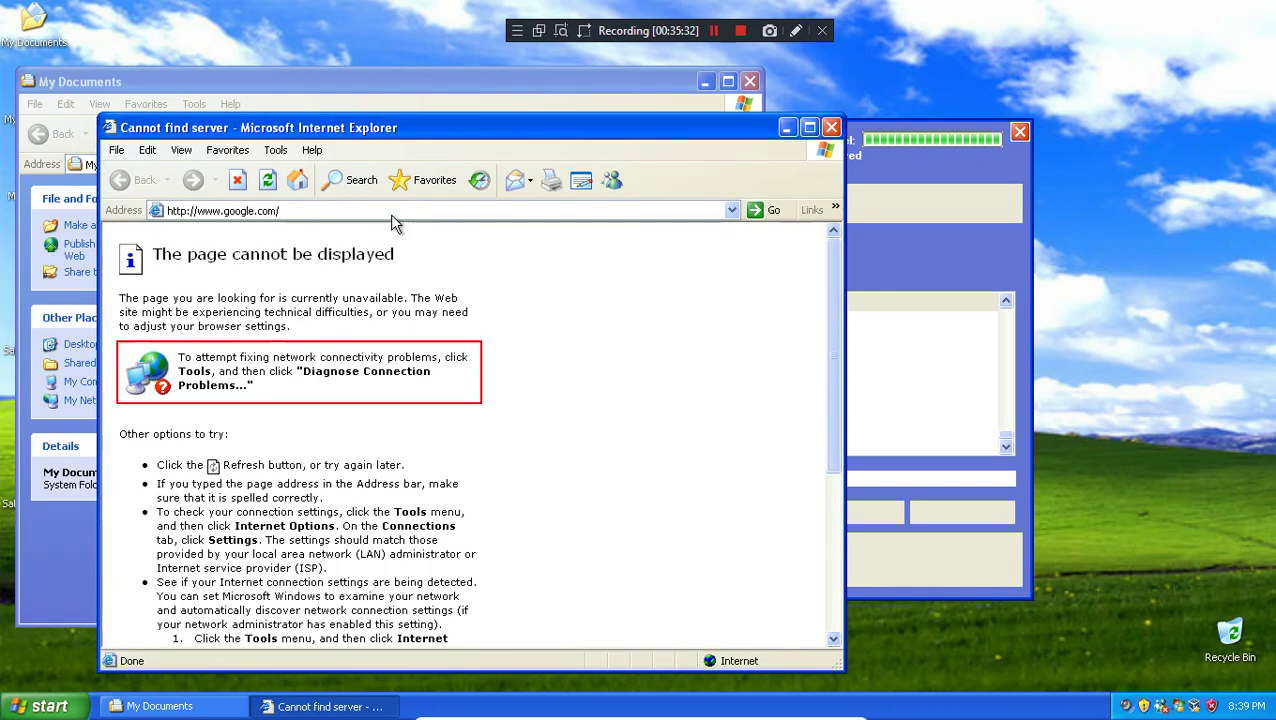
{"action": "left_click", "coordinate": [391, 213]}
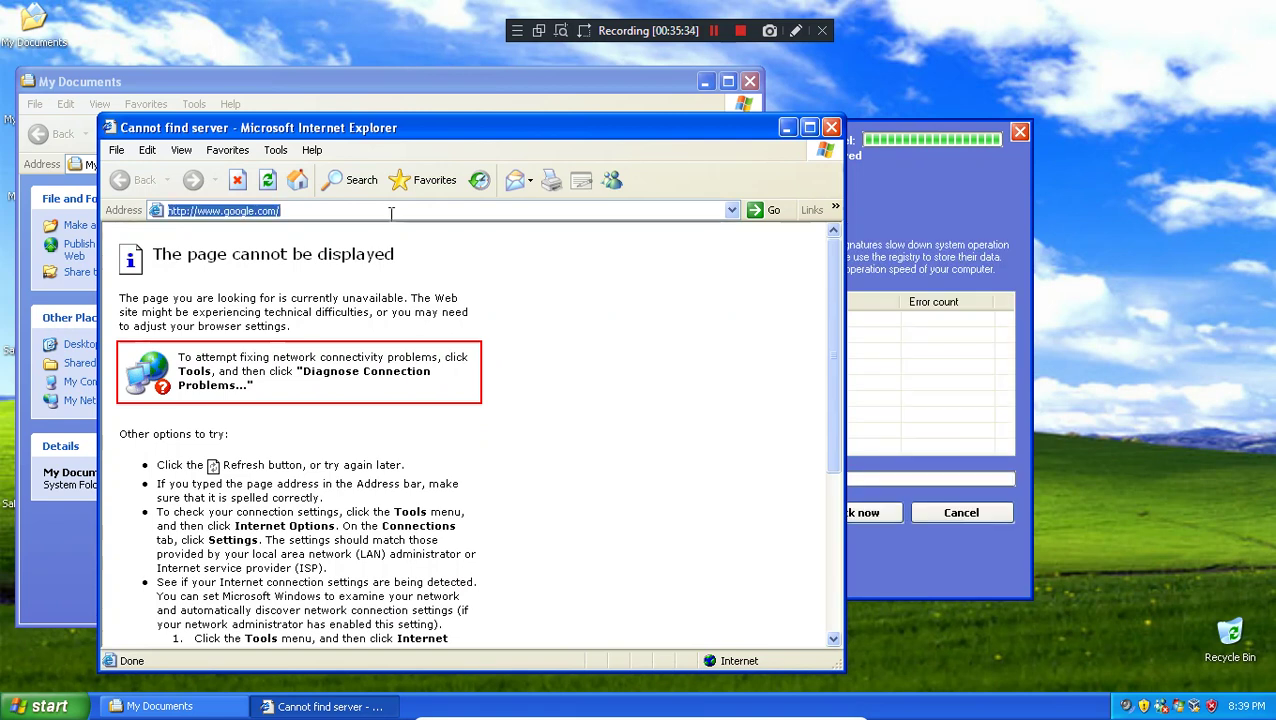
{"action": "type", "text": "kitten crying"}
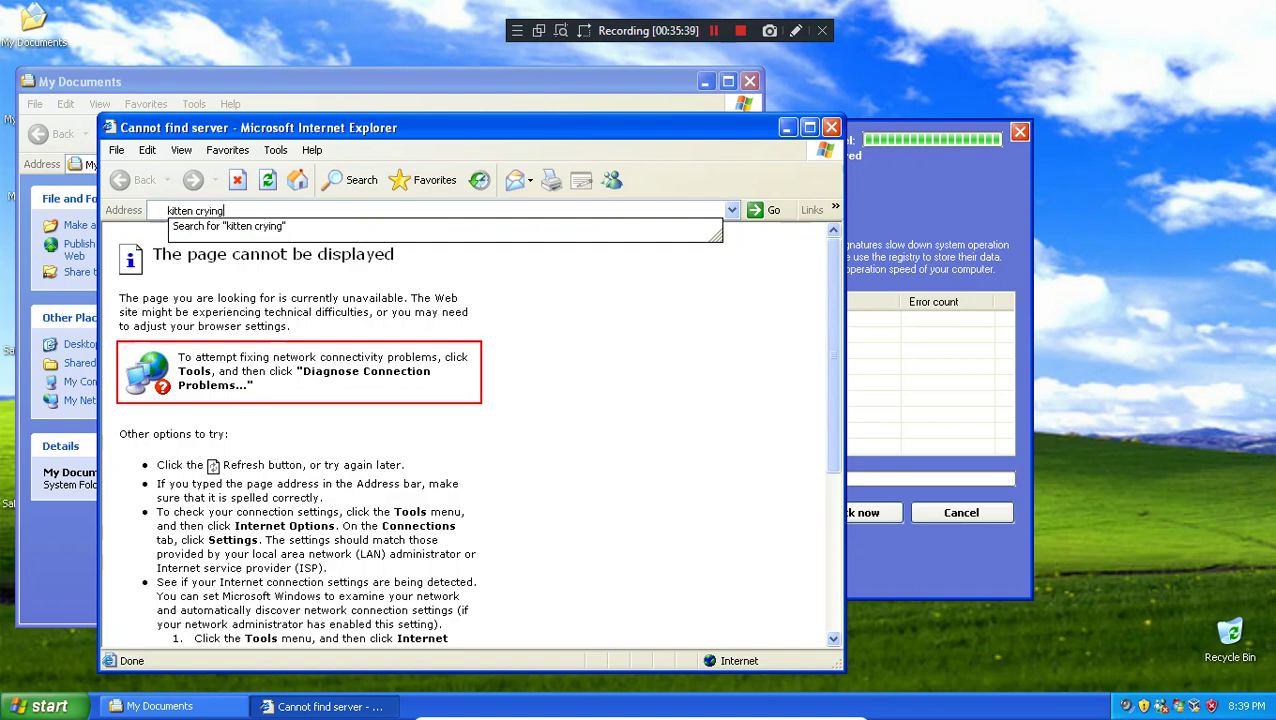
{"action": "key", "text": "Return"}
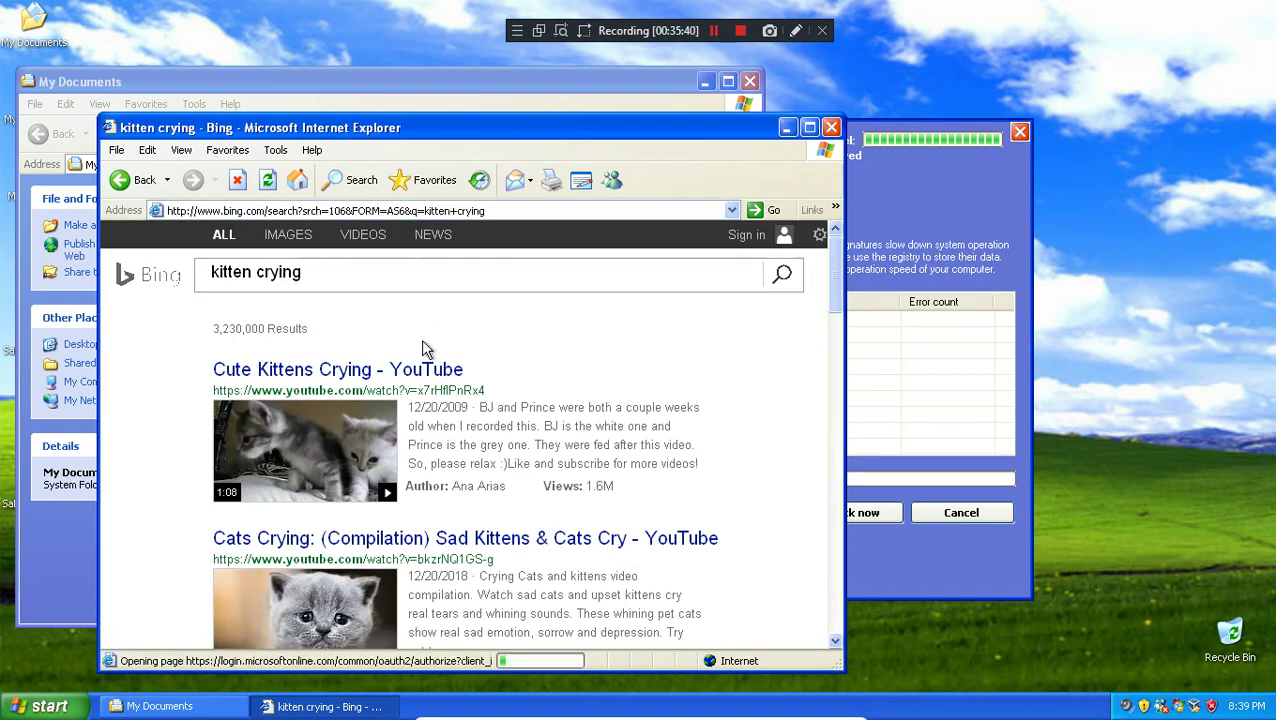
{"action": "scroll", "coordinate": [409, 462], "scroll_direction": "down", "scroll_amount": 3}
{"action": "scroll", "coordinate": [409, 462], "scroll_direction": "down", "scroll_amount": 7}
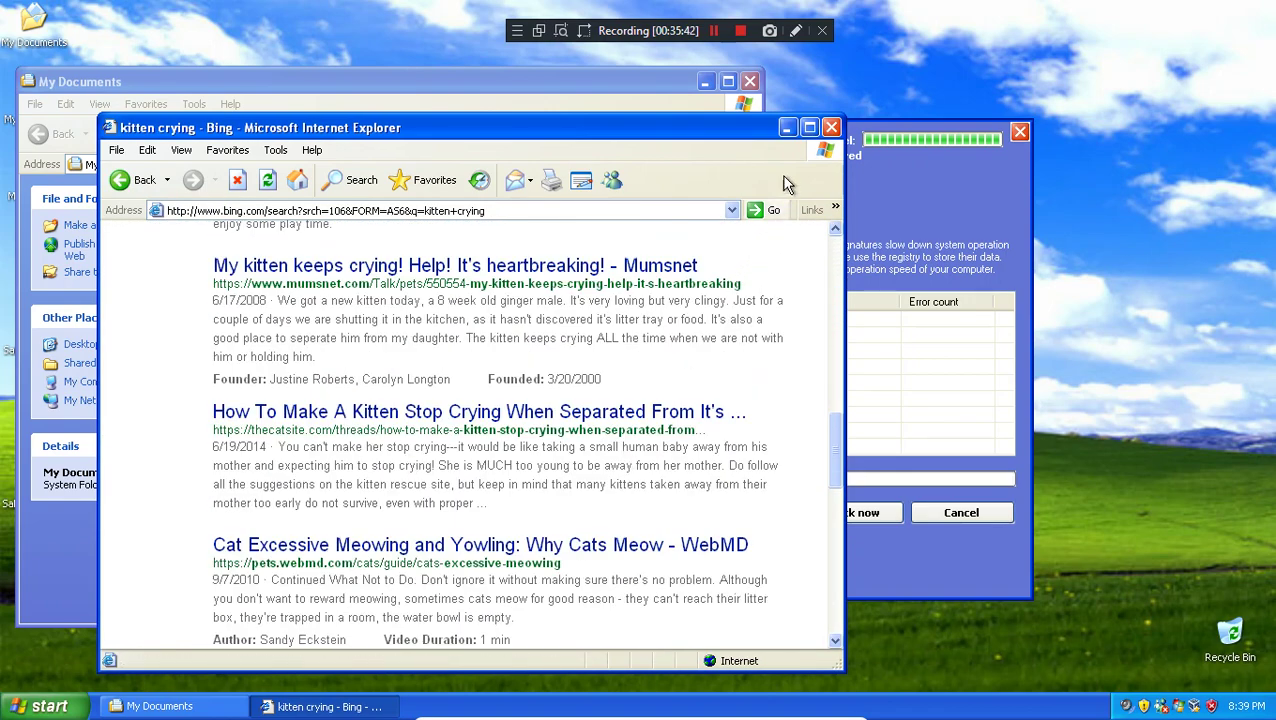
{"action": "left_click", "coordinate": [830, 129]}
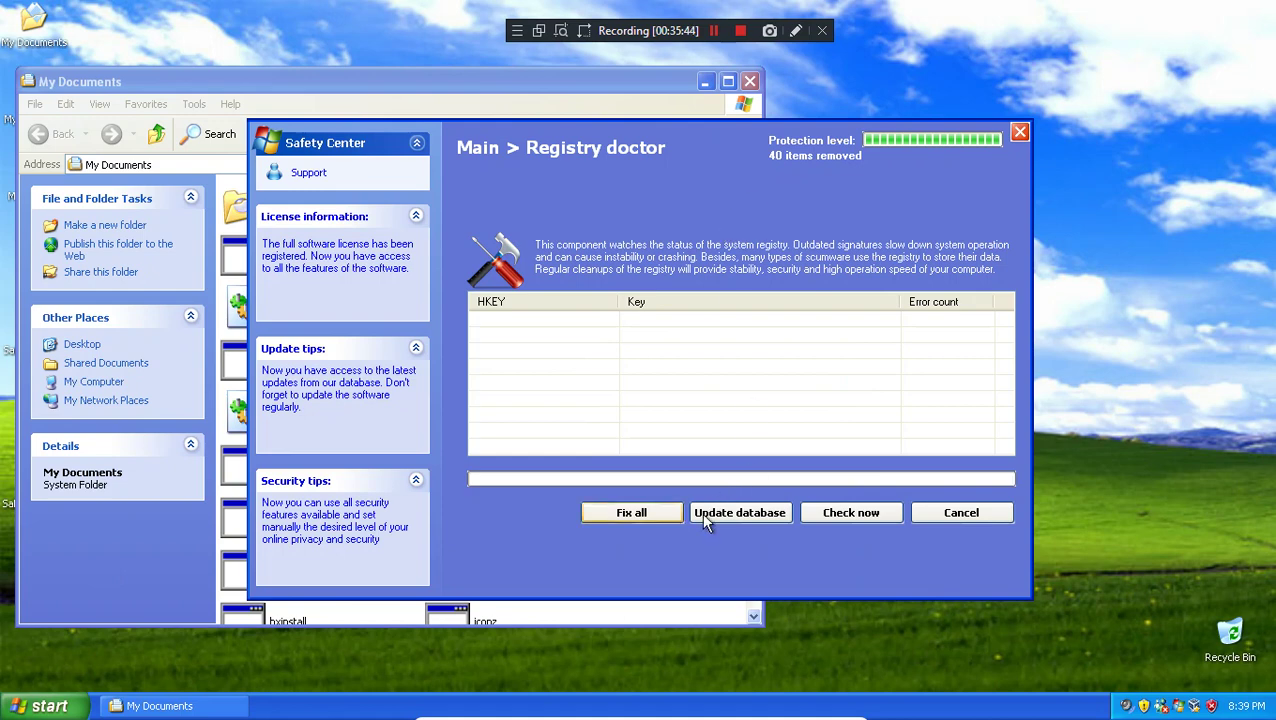
Step: Check the registry and fix all entries twice until 0 errors remain, then return to the modules
{"action": "left_click", "coordinate": [661, 514]}
{"action": "left_click", "coordinate": [825, 519]}
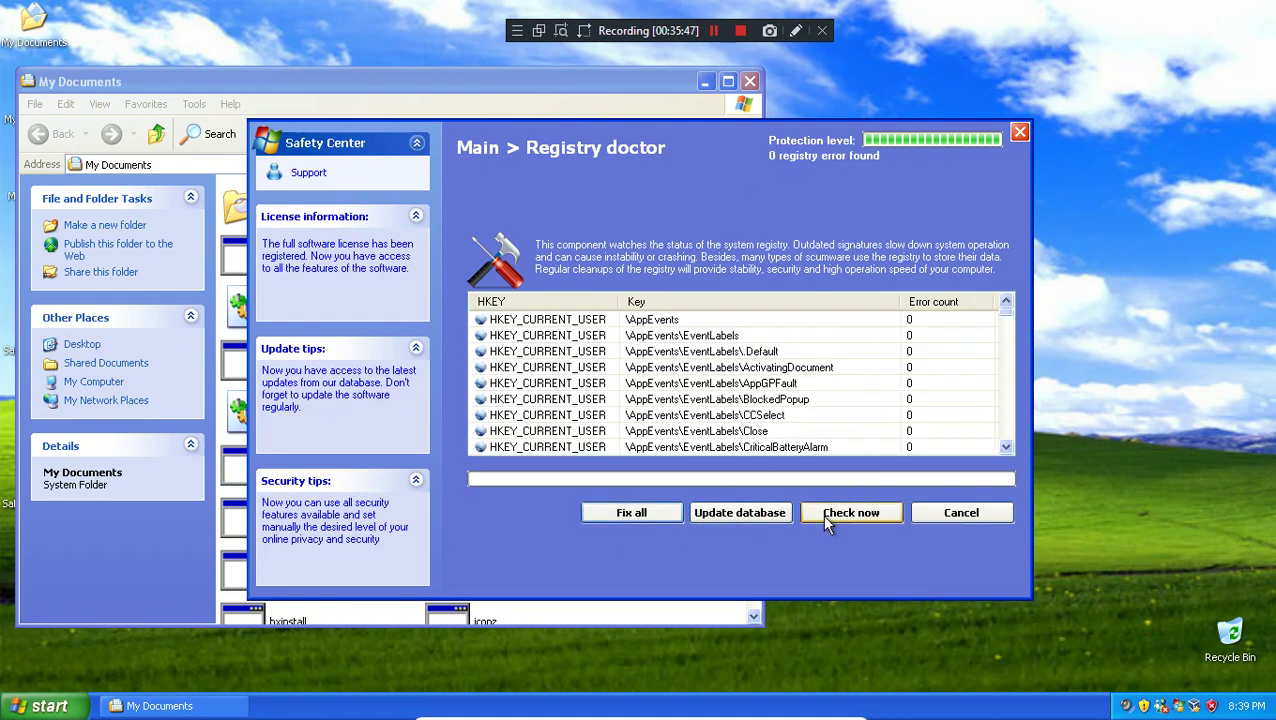
{"action": "left_click", "coordinate": [633, 514]}
{"action": "left_click", "coordinate": [659, 516]}
{"action": "left_click", "coordinate": [955, 514]}
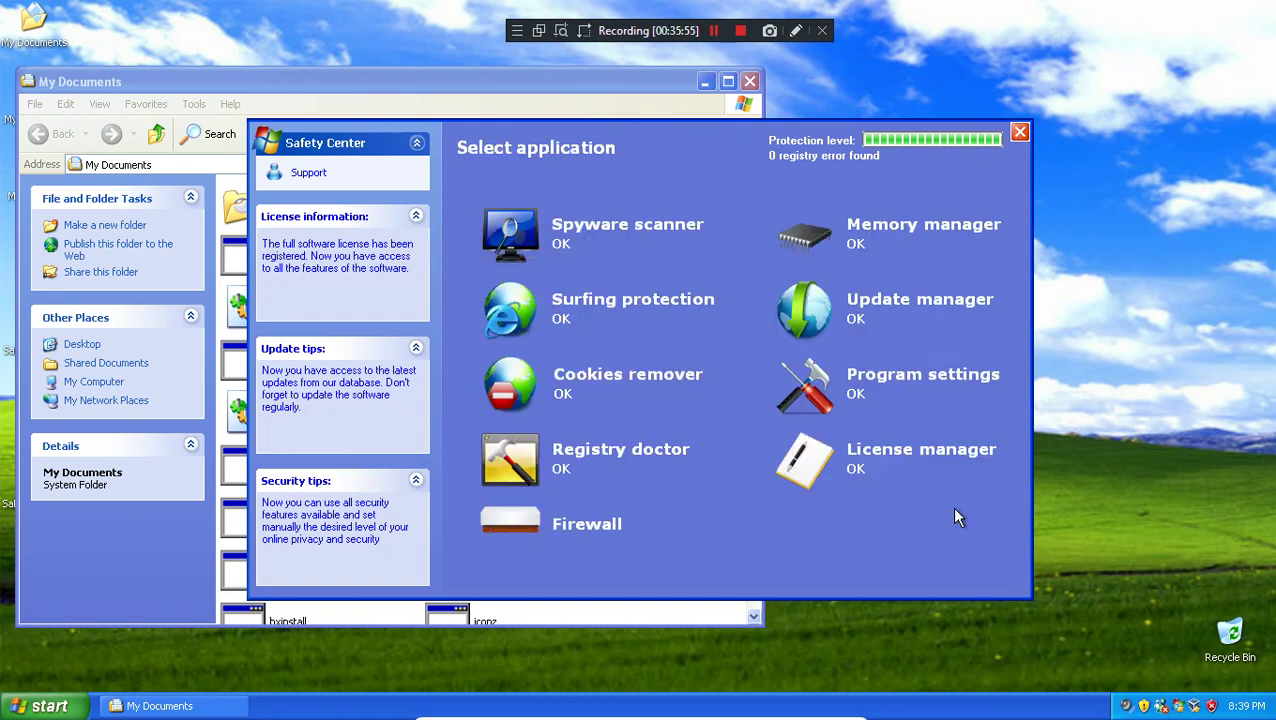
Step: Delete all spyware in the Spyware scanner, reaching 80 items, then bring My Documents forward
{"action": "left_click", "coordinate": [651, 238]}
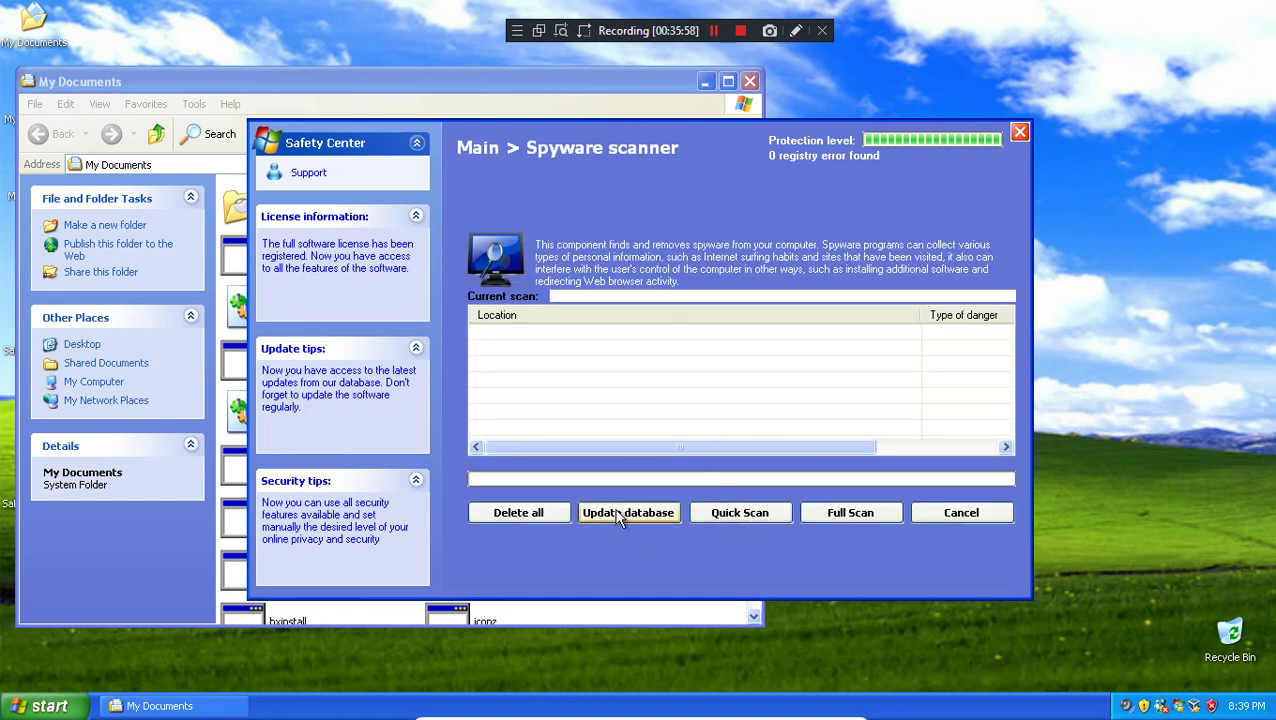
{"action": "left_click", "coordinate": [545, 513]}
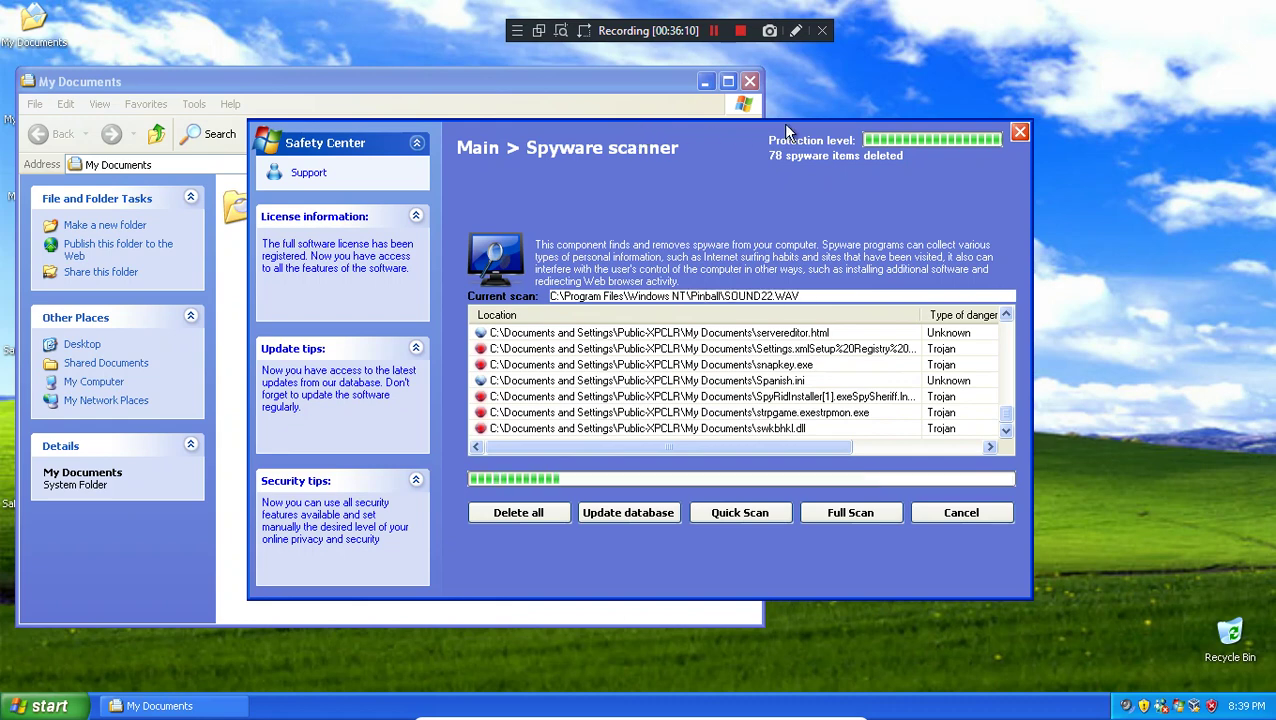
{"action": "left_click", "coordinate": [211, 82]}
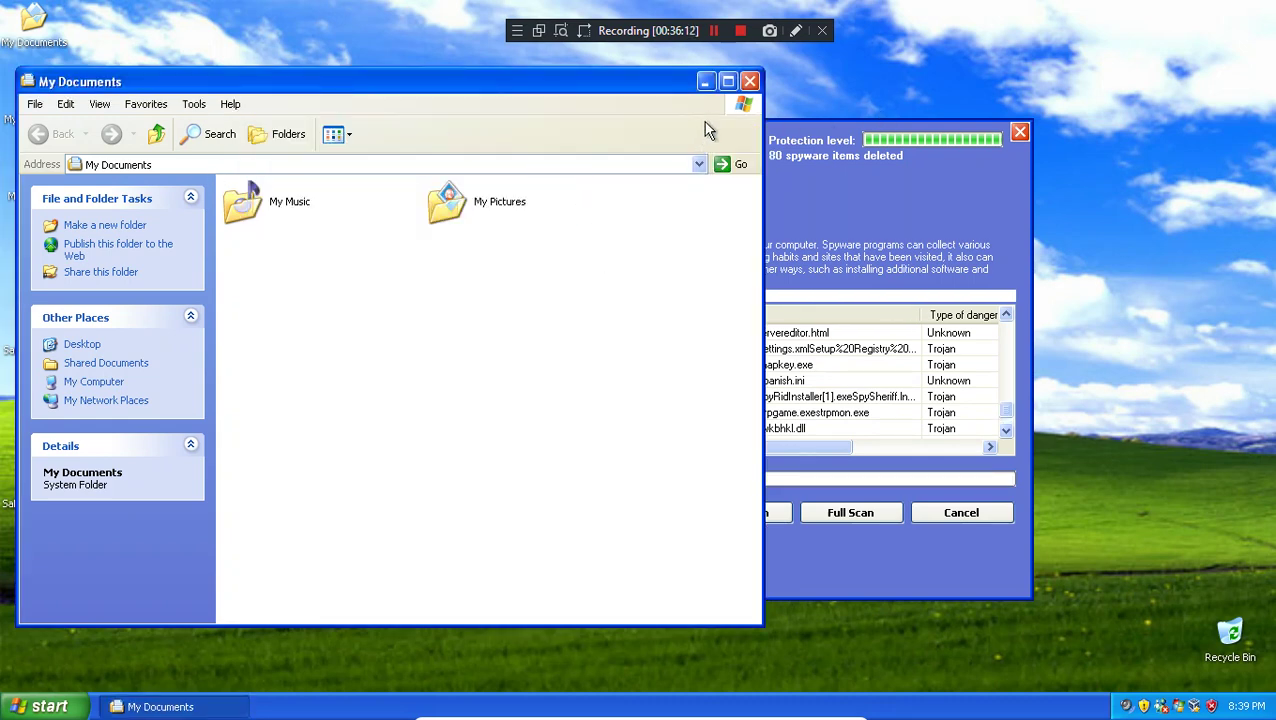
Step: Close My Documents, browse through My Computer and Local Disk (C:) into SafetyCenter, then close it
{"action": "left_click", "coordinate": [749, 81]}
{"action": "double_click", "coordinate": [41, 96]}
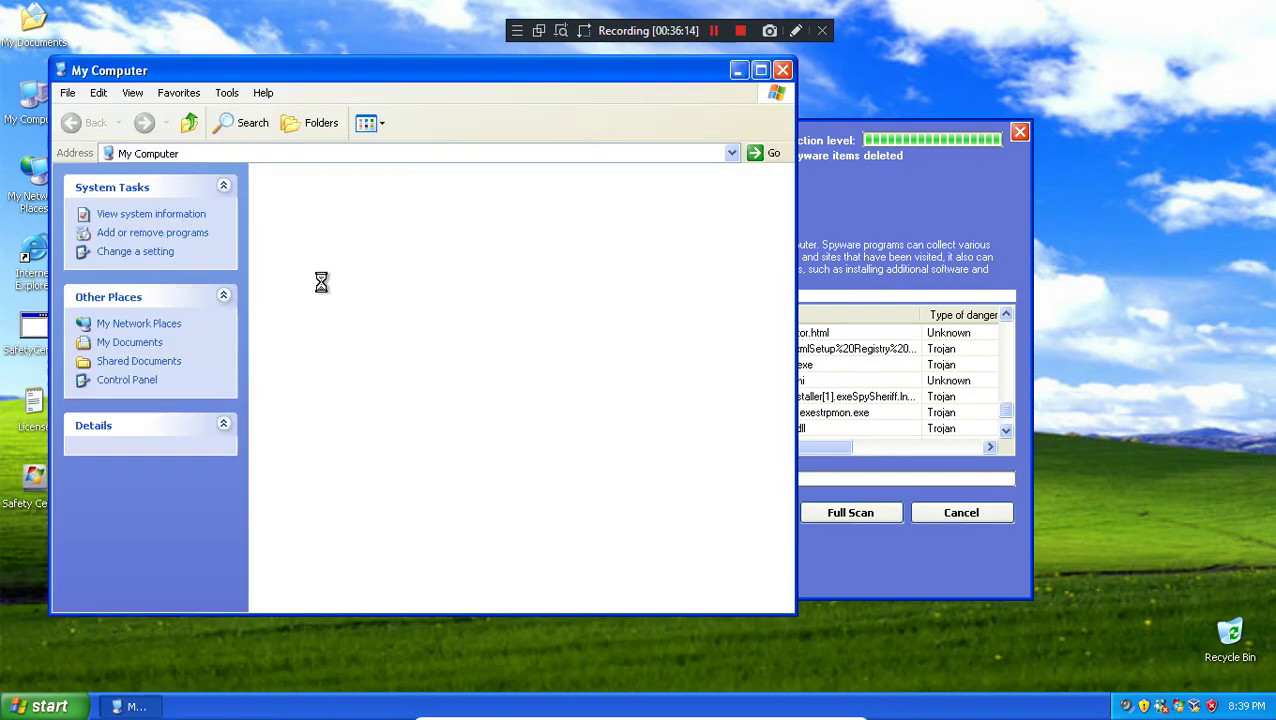
{"action": "double_click", "coordinate": [316, 322]}
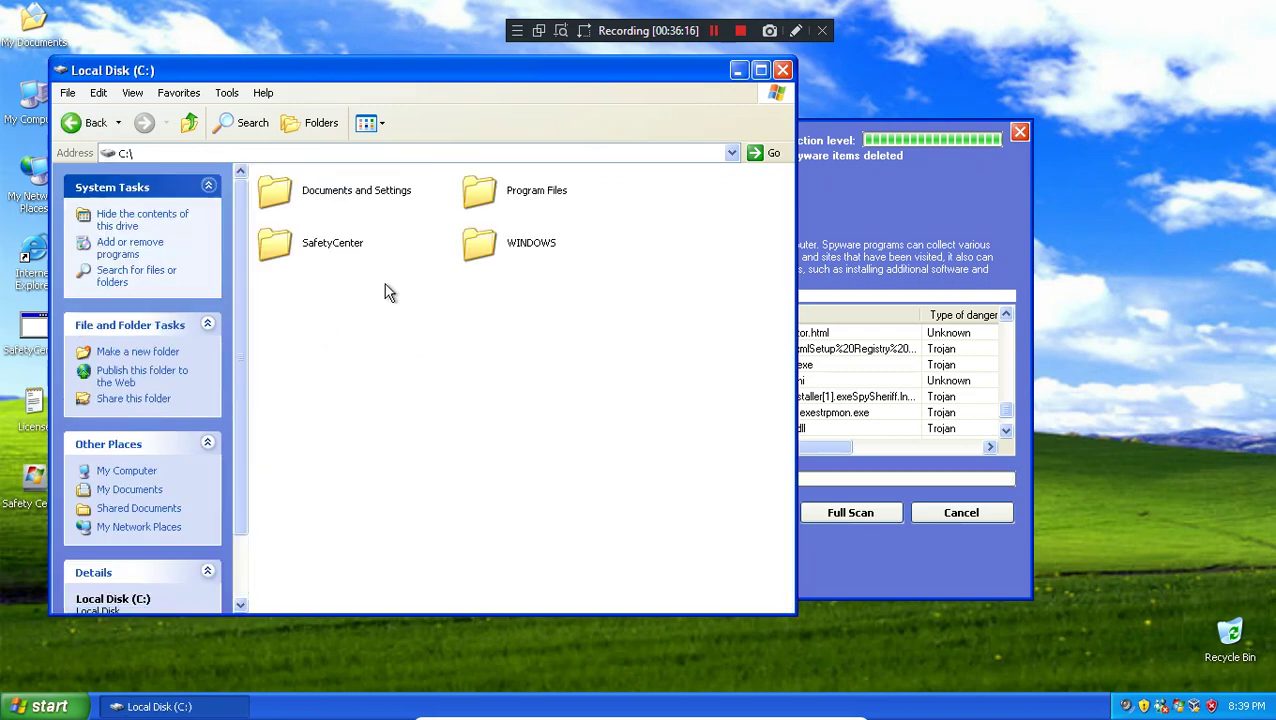
{"action": "key", "text": "s"}
{"action": "key", "text": "Return"}
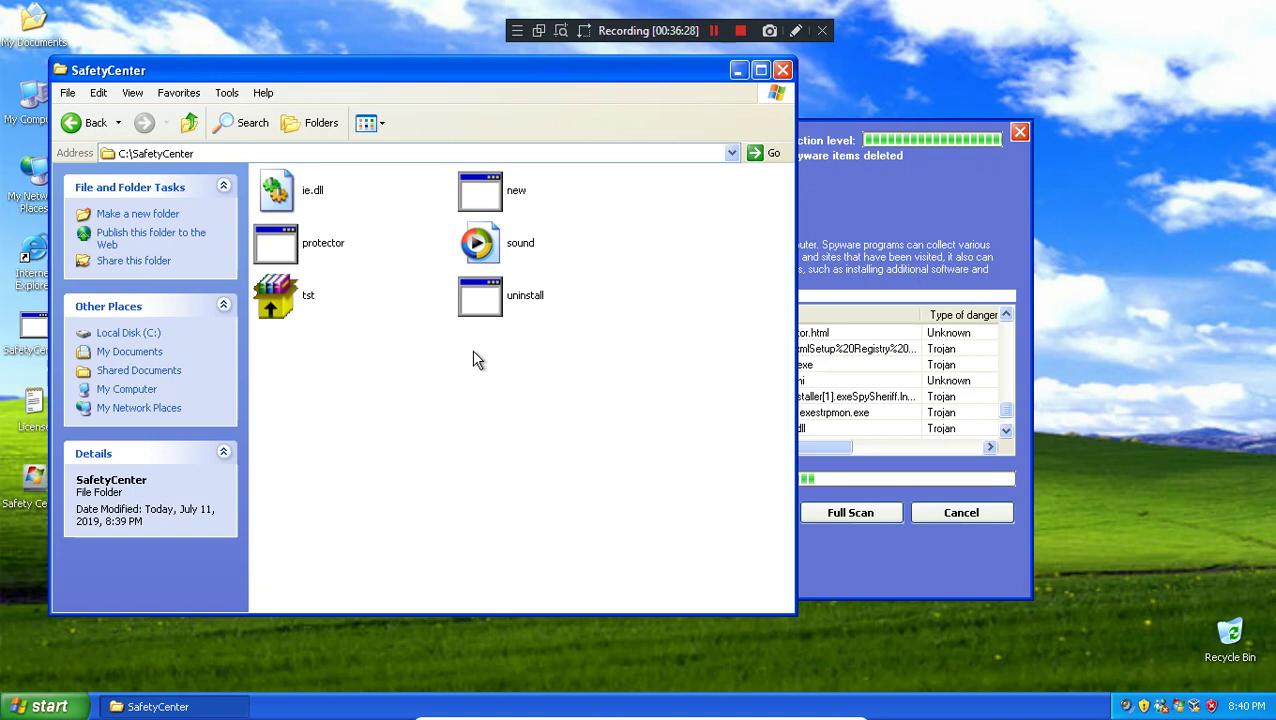
{"action": "left_click", "coordinate": [782, 70]}
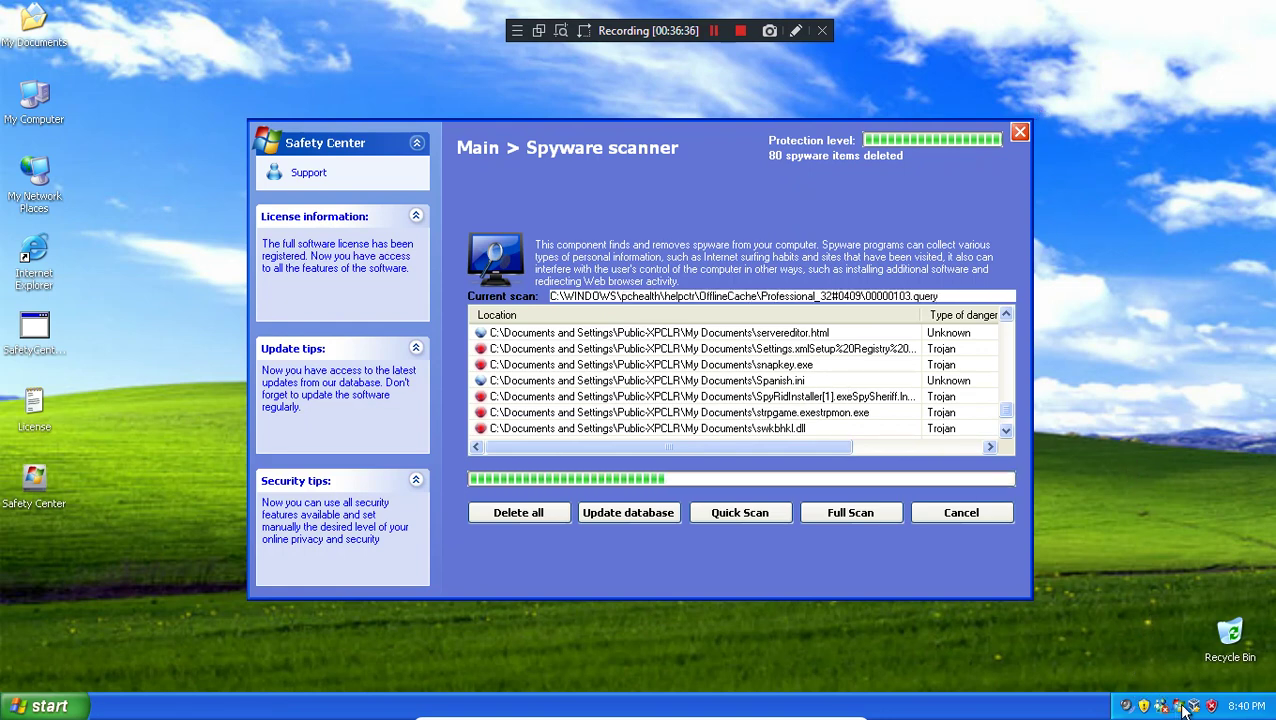
Step: Restore Safety Center from the tray and stop the spyware scan, confirming with Yes
{"action": "left_click", "coordinate": [1178, 707]}
{"action": "left_click", "coordinate": [1178, 707]}
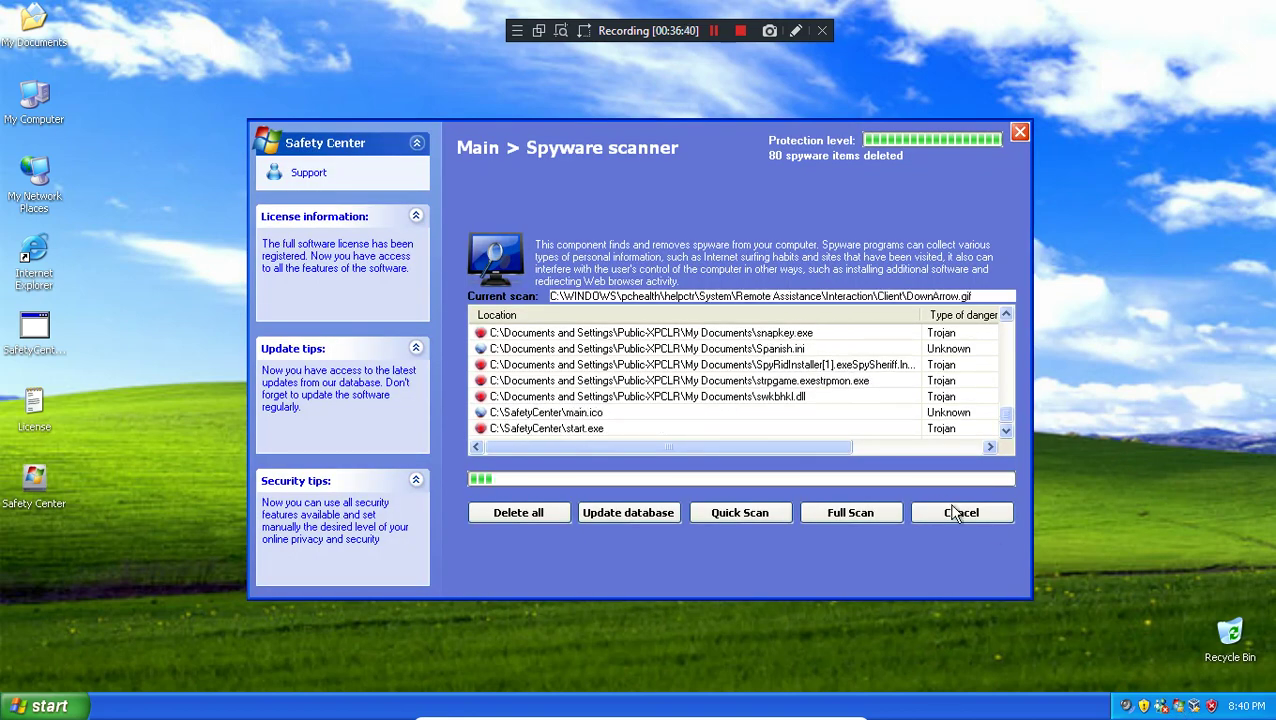
{"action": "left_click", "coordinate": [950, 513]}
{"action": "left_click", "coordinate": [615, 412]}
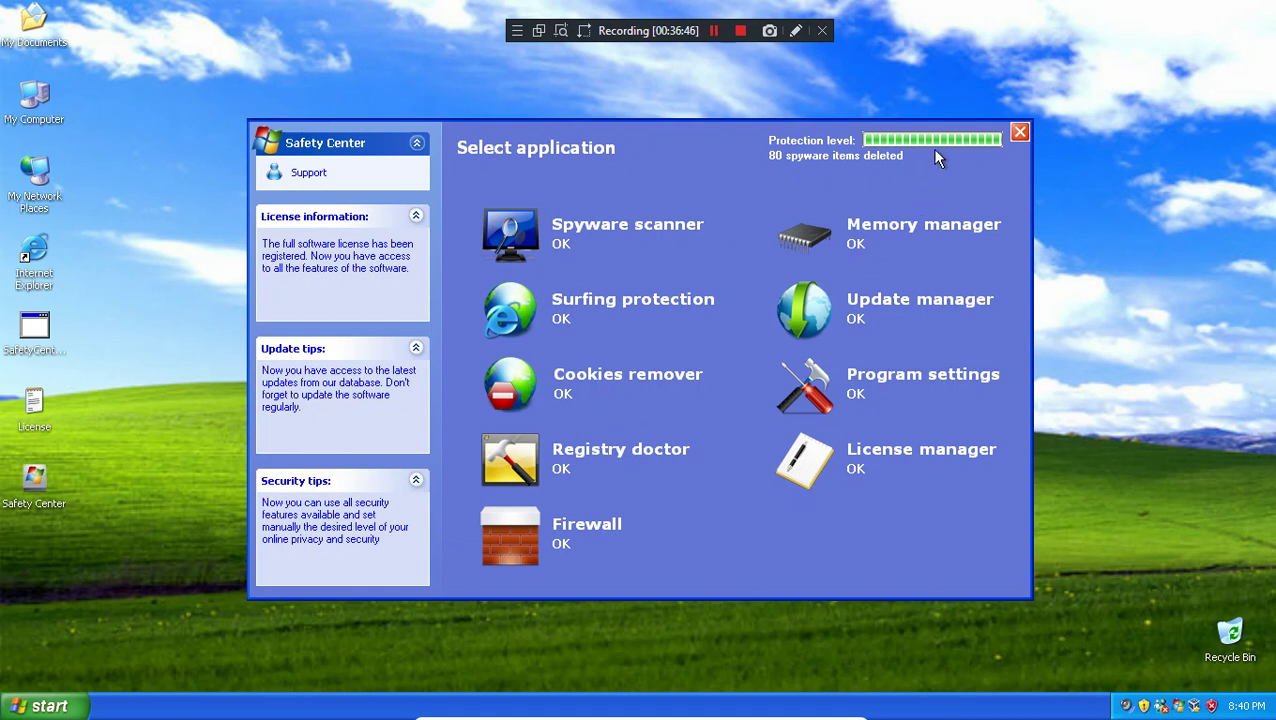
{"action": "left_click", "coordinate": [1019, 133]}
{"action": "left_click", "coordinate": [45, 706]}
{"action": "left_click", "coordinate": [1075, 183]}
Step: Open C:\SafetyCenter and run uninstall, acknowledging the success message
{"action": "left_click", "coordinate": [1020, 135]}
{"action": "double_click", "coordinate": [34, 97]}
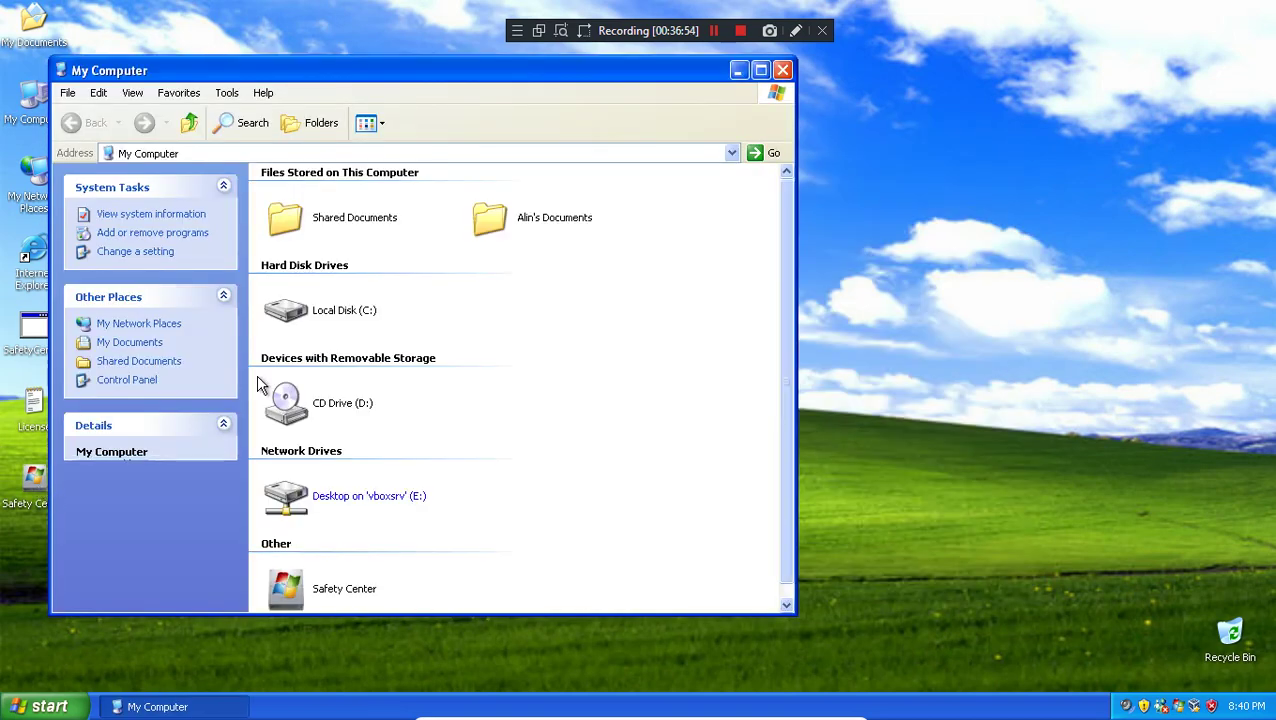
{"action": "double_click", "coordinate": [318, 310]}
{"action": "double_click", "coordinate": [300, 258]}
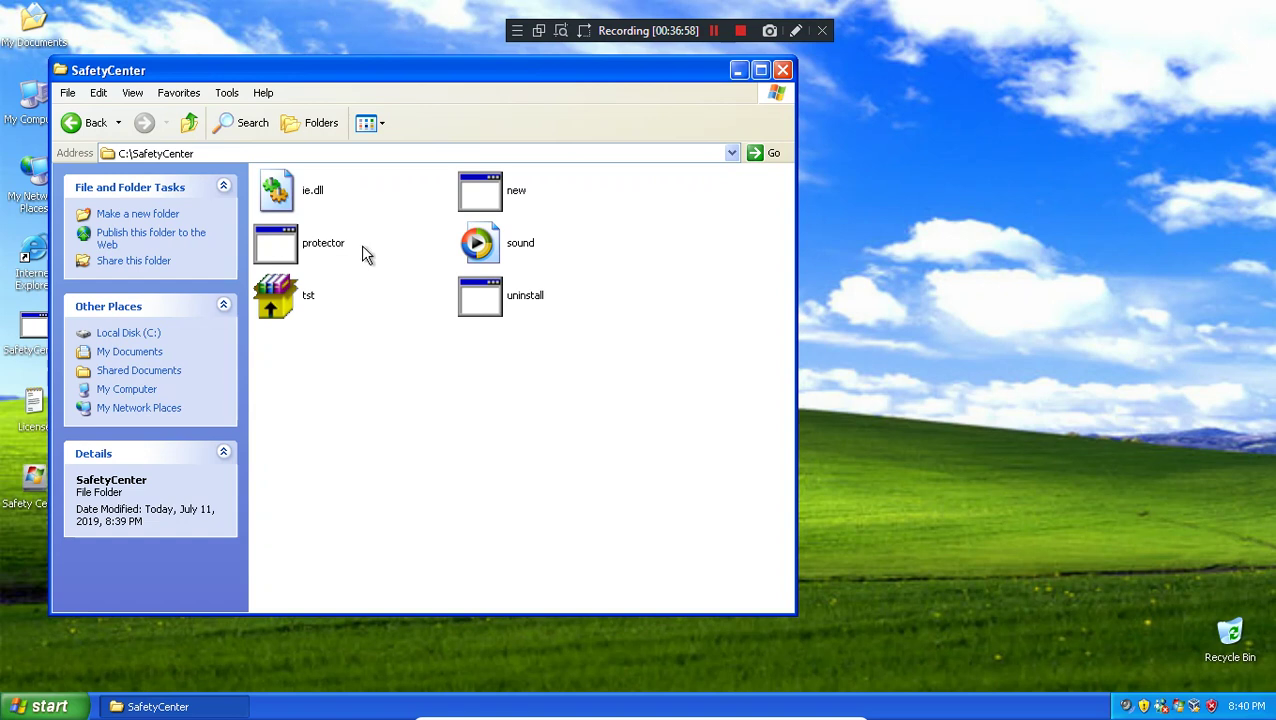
{"action": "double_click", "coordinate": [500, 295]}
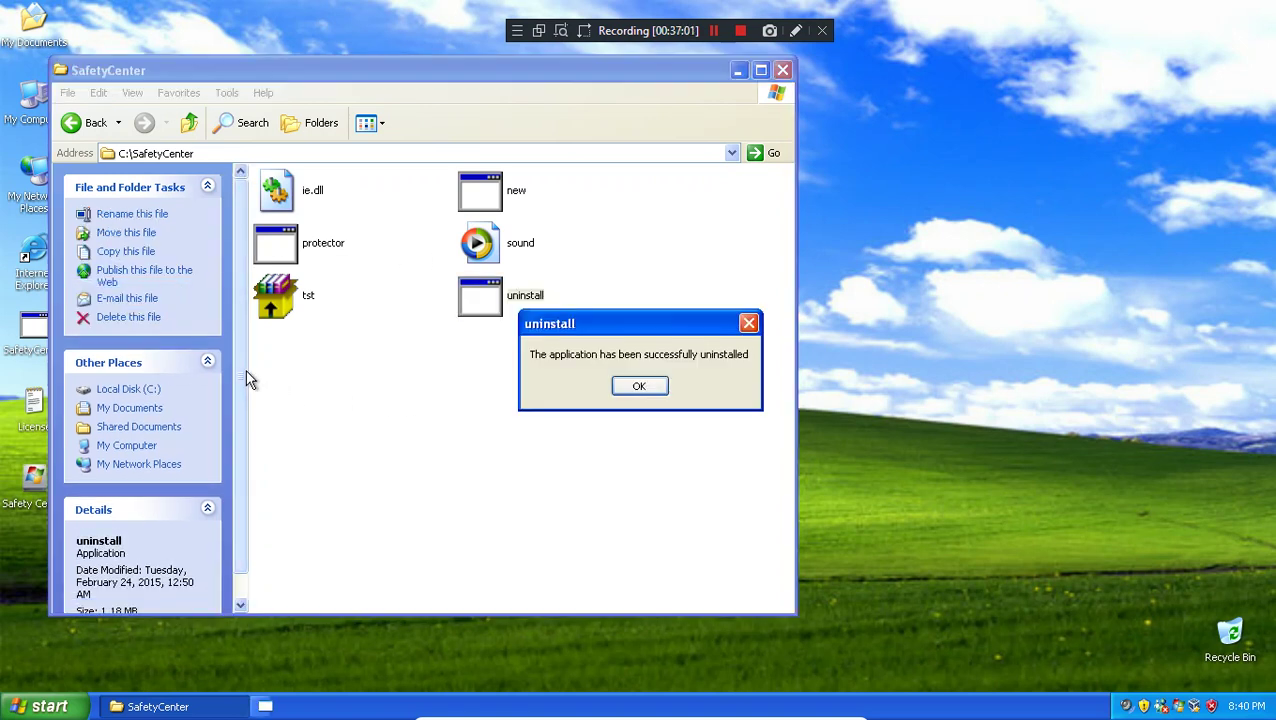
{"action": "left_click", "coordinate": [636, 390]}
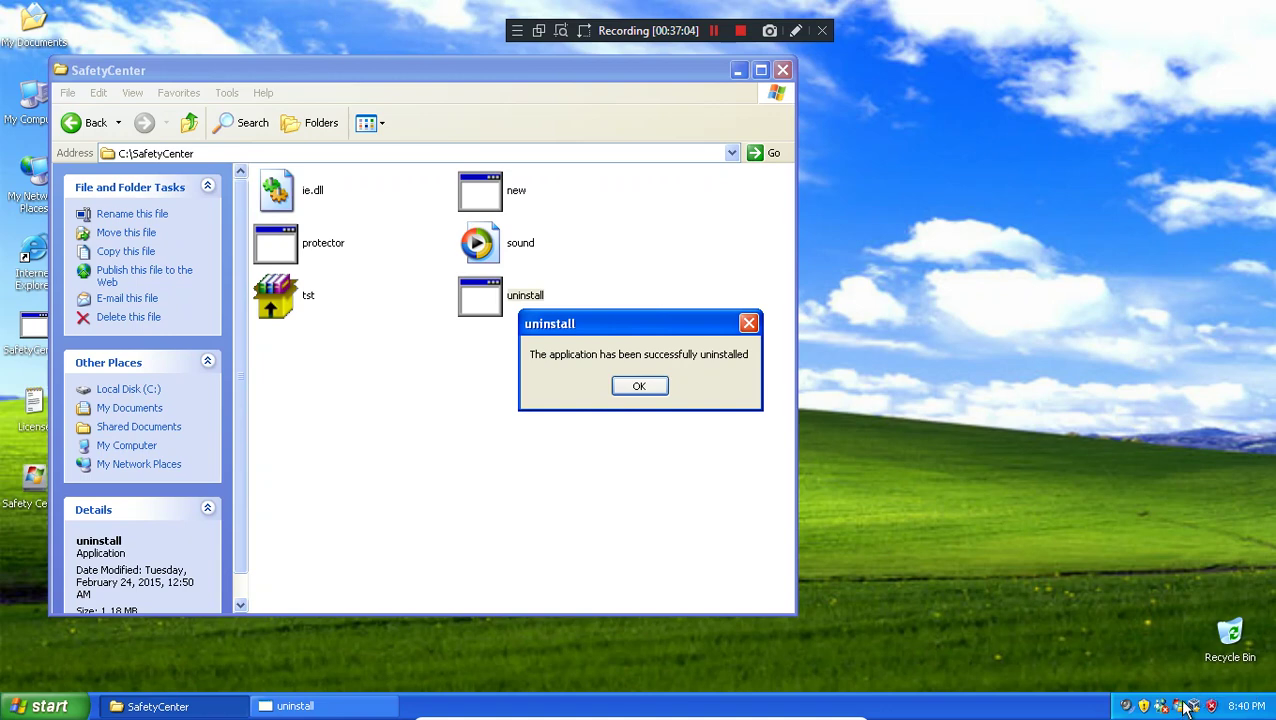
Step: Dismiss the remaining uninstall success messages
{"action": "double_click", "coordinate": [1183, 706]}
{"action": "left_click", "coordinate": [300, 705]}
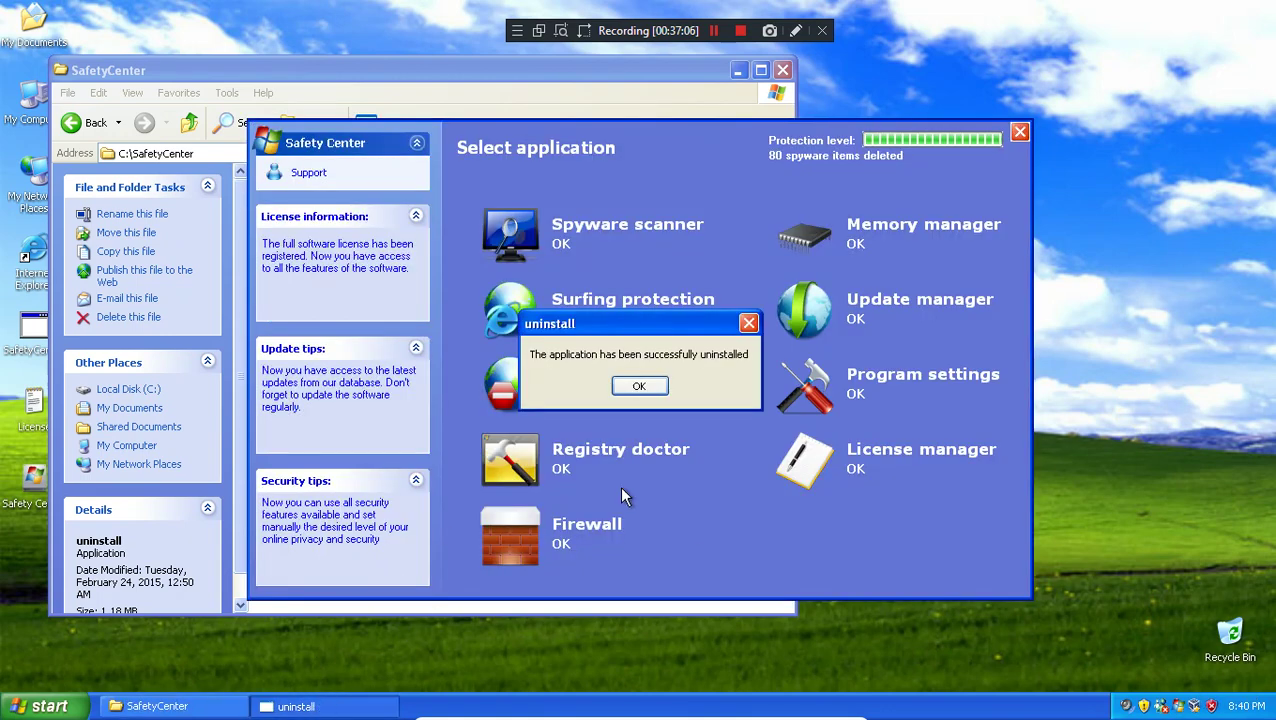
{"action": "left_click", "coordinate": [634, 389]}
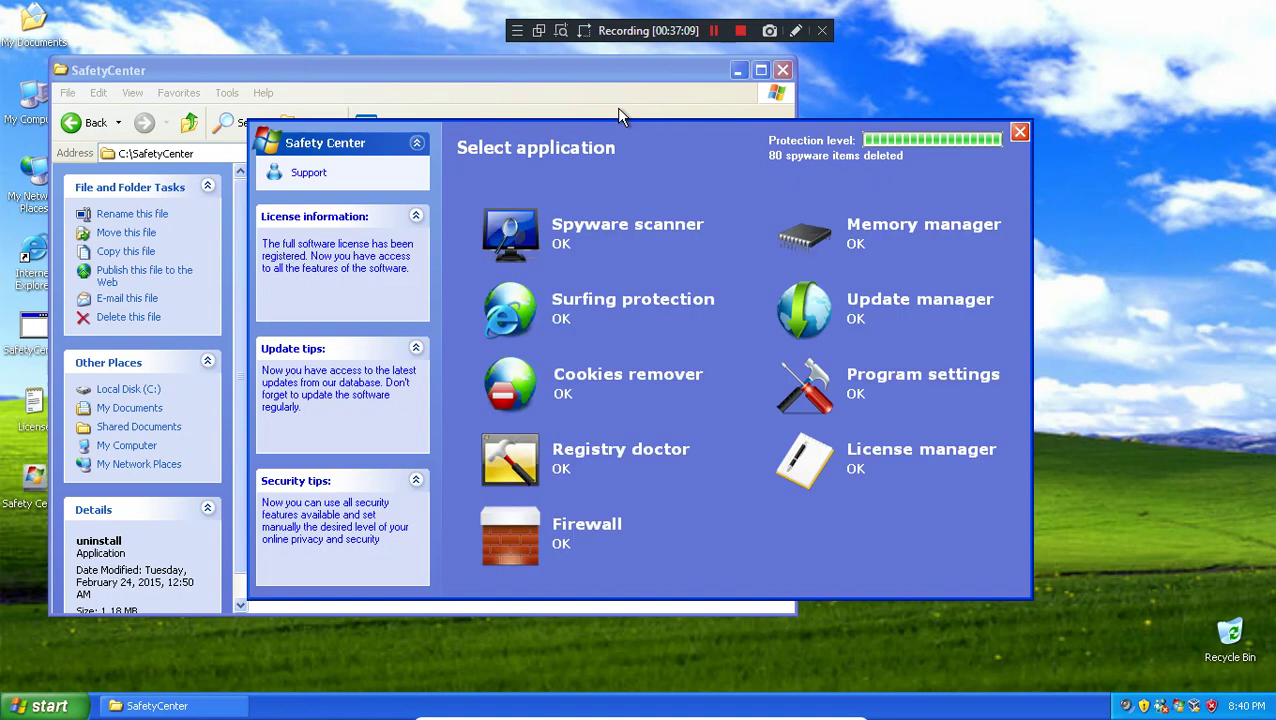
{"action": "left_click", "coordinate": [616, 107]}
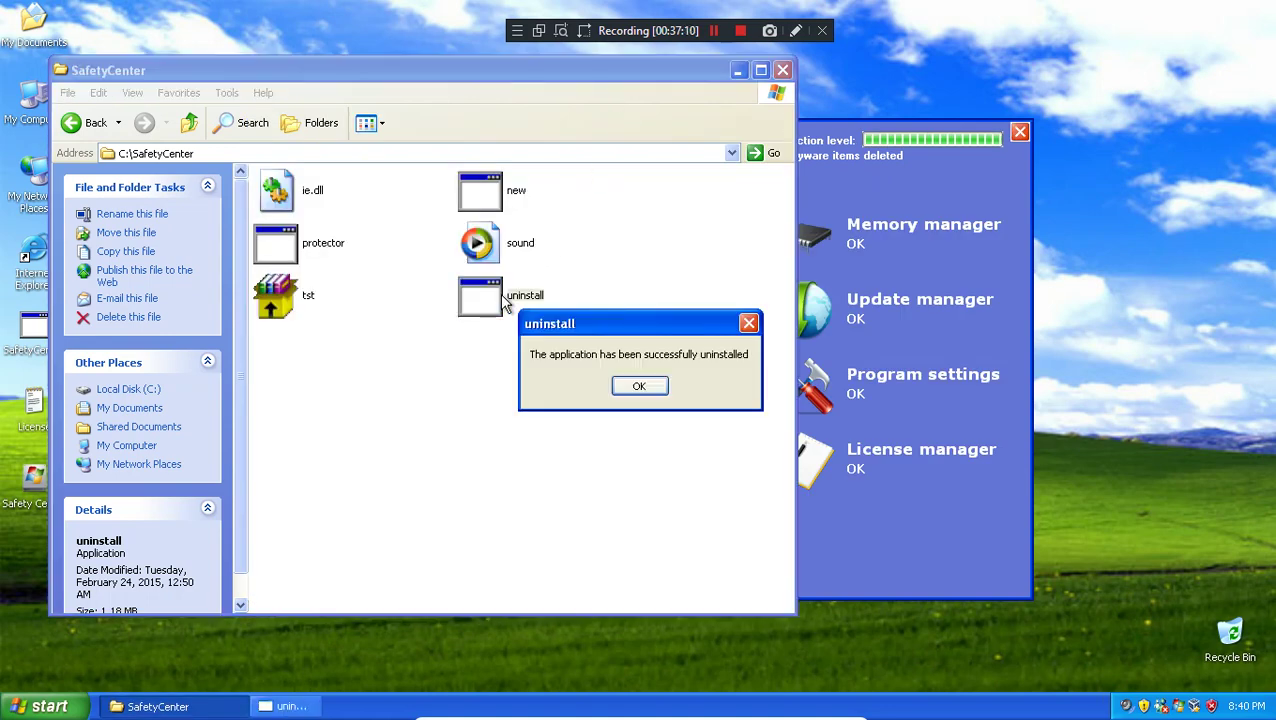
{"action": "left_click", "coordinate": [655, 393]}
Step: End the new.exe process in Task Manager, then rerun uninstall and dismiss its message
{"action": "right_click", "coordinate": [958, 706]}
{"action": "left_click", "coordinate": [993, 668]}
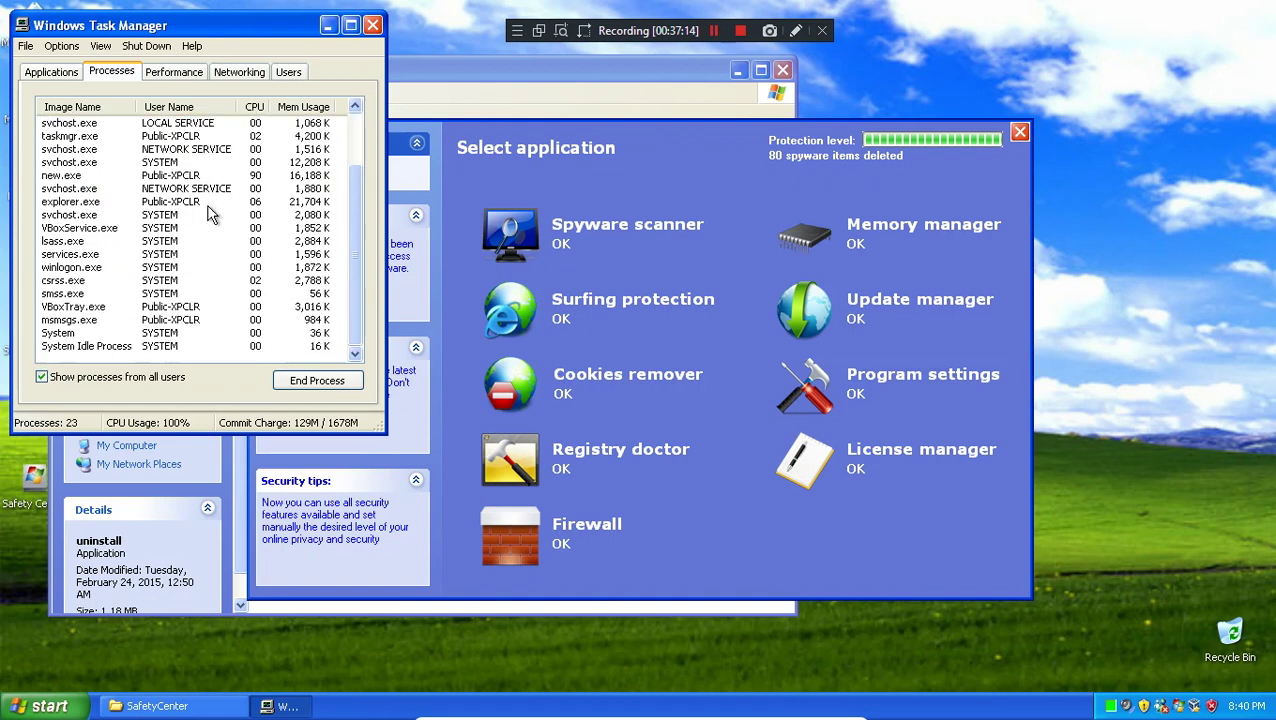
{"action": "left_click", "coordinate": [183, 255]}
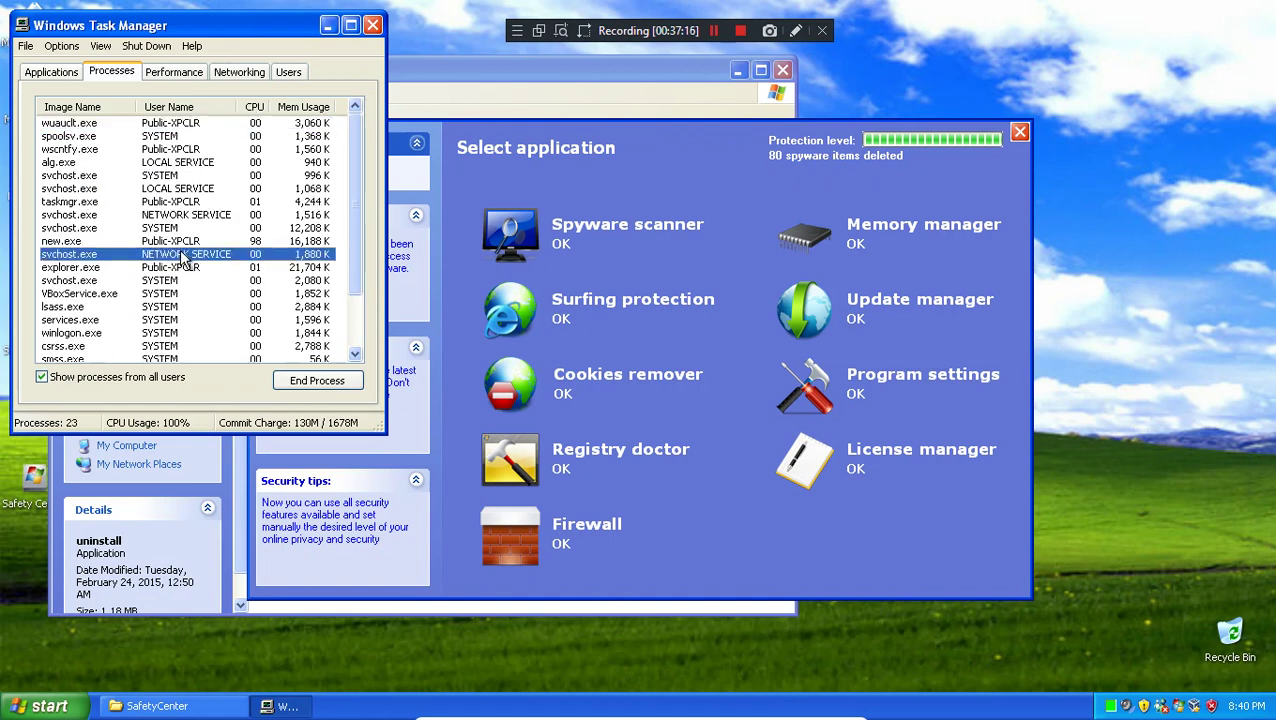
{"action": "left_click", "coordinate": [177, 241]}
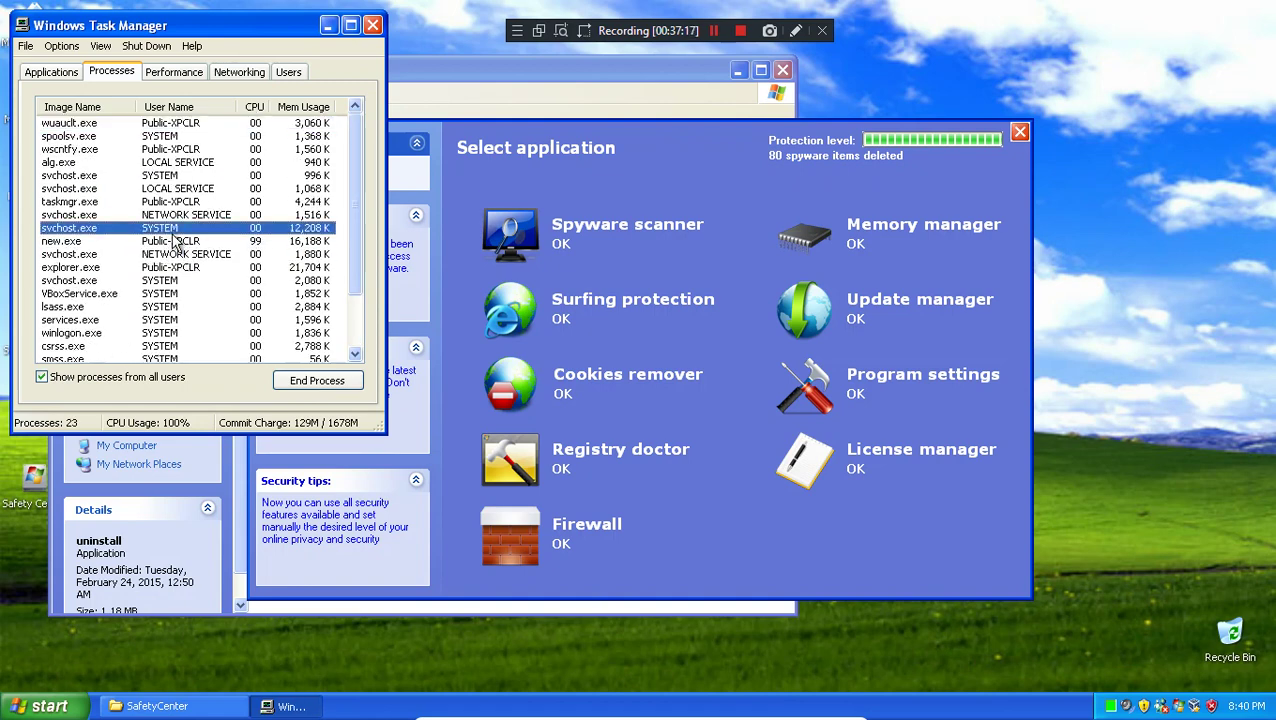
{"action": "left_click", "coordinate": [316, 388]}
{"action": "left_click", "coordinate": [590, 432]}
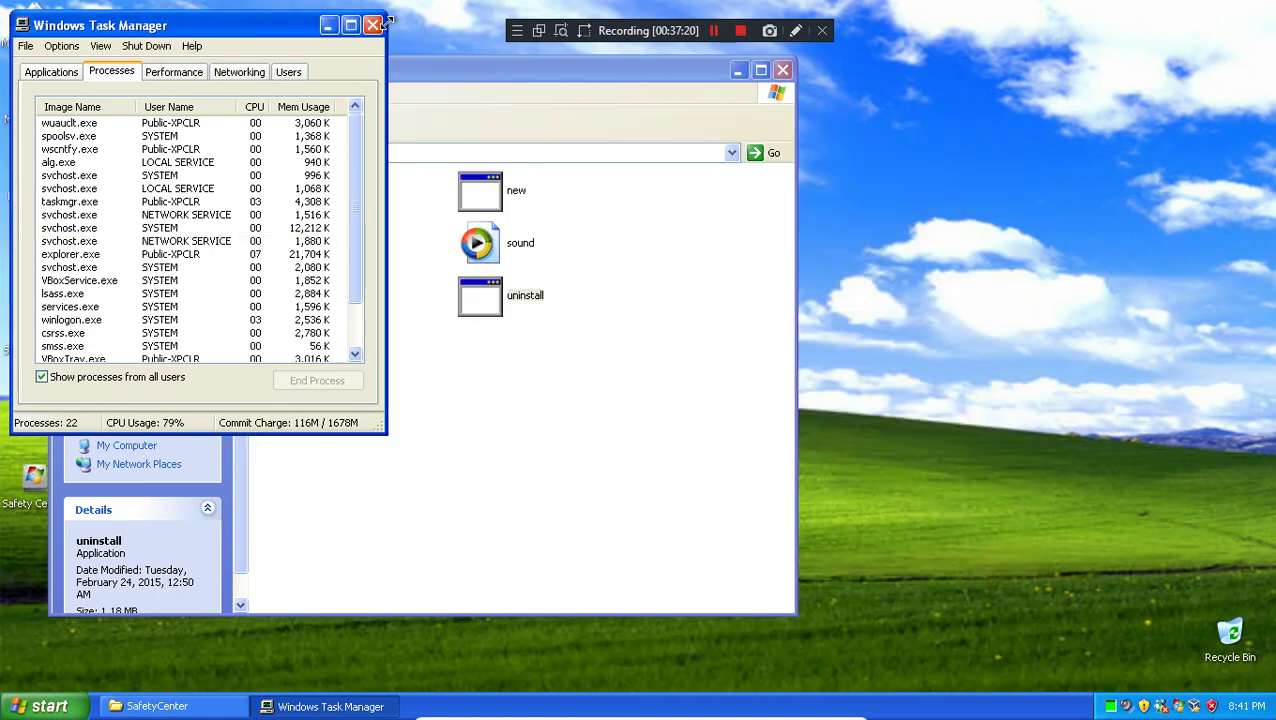
{"action": "left_click", "coordinate": [372, 25]}
{"action": "double_click", "coordinate": [508, 290]}
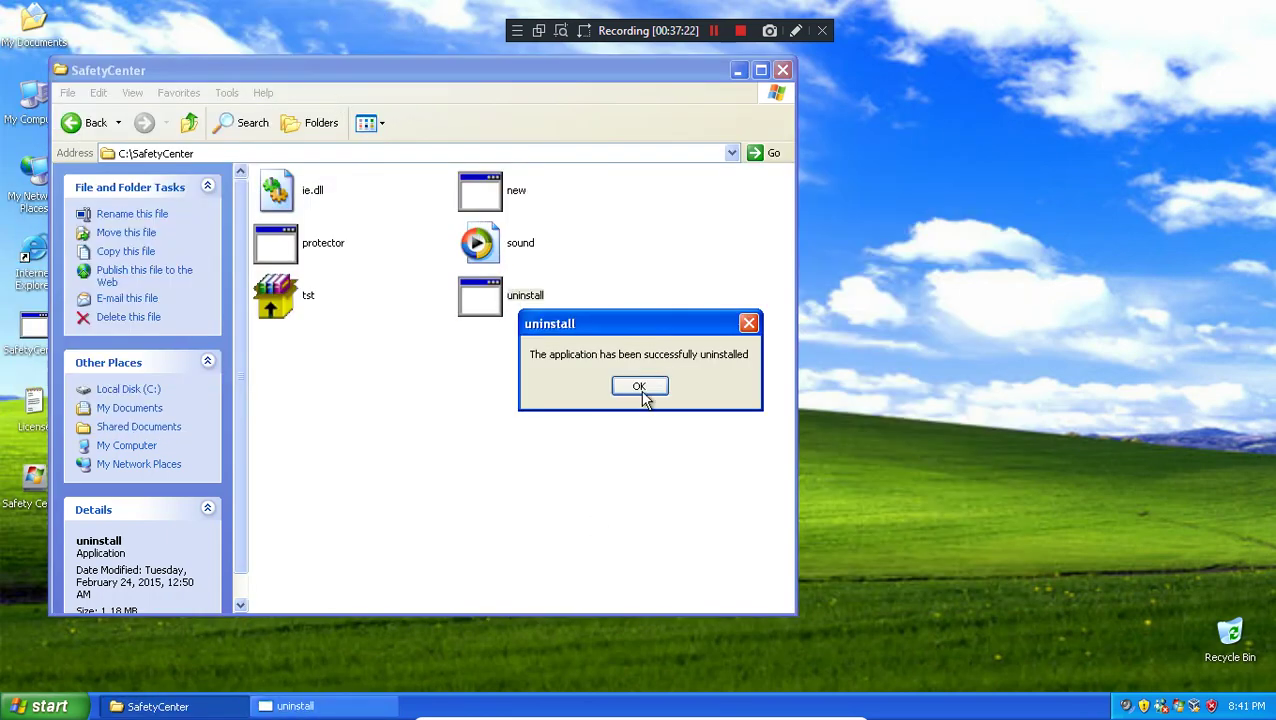
{"action": "left_click", "coordinate": [641, 390]}
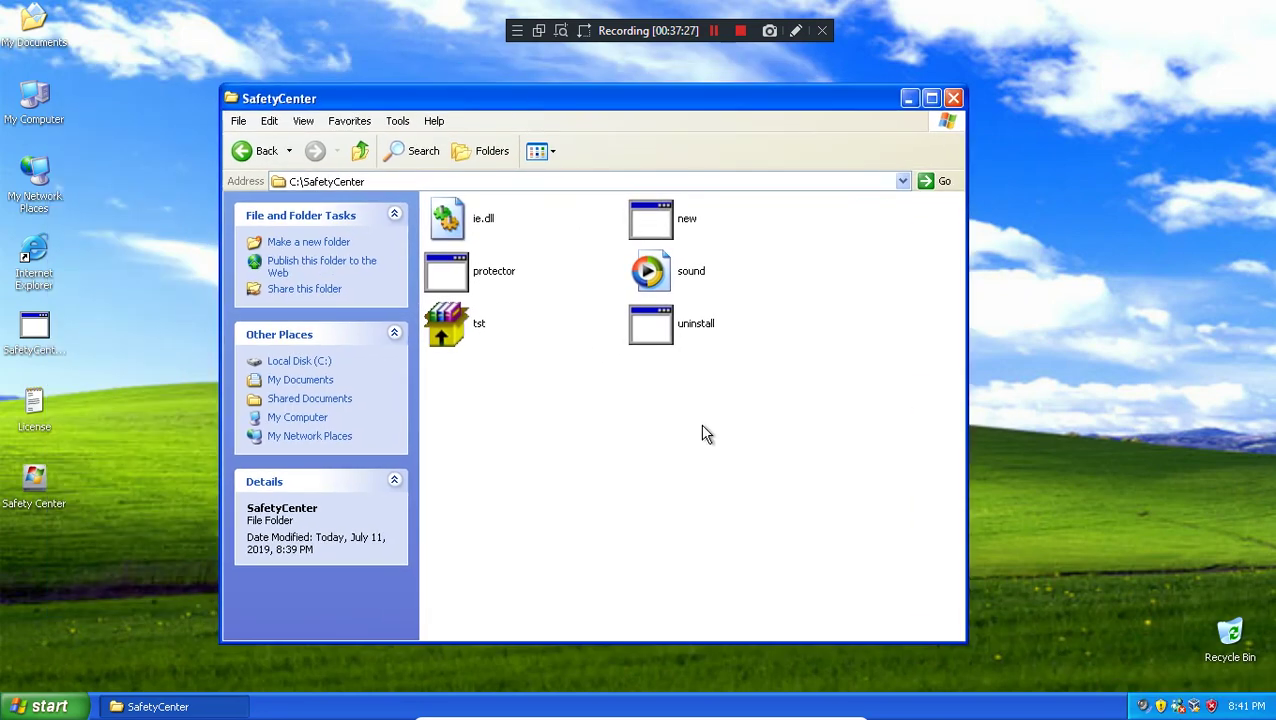
Step: Run uninstall in the SafetyCenter folder again and dismiss the success message
{"action": "right_click", "coordinate": [703, 430]}
{"action": "mouse_move", "coordinate": [755, 462]}
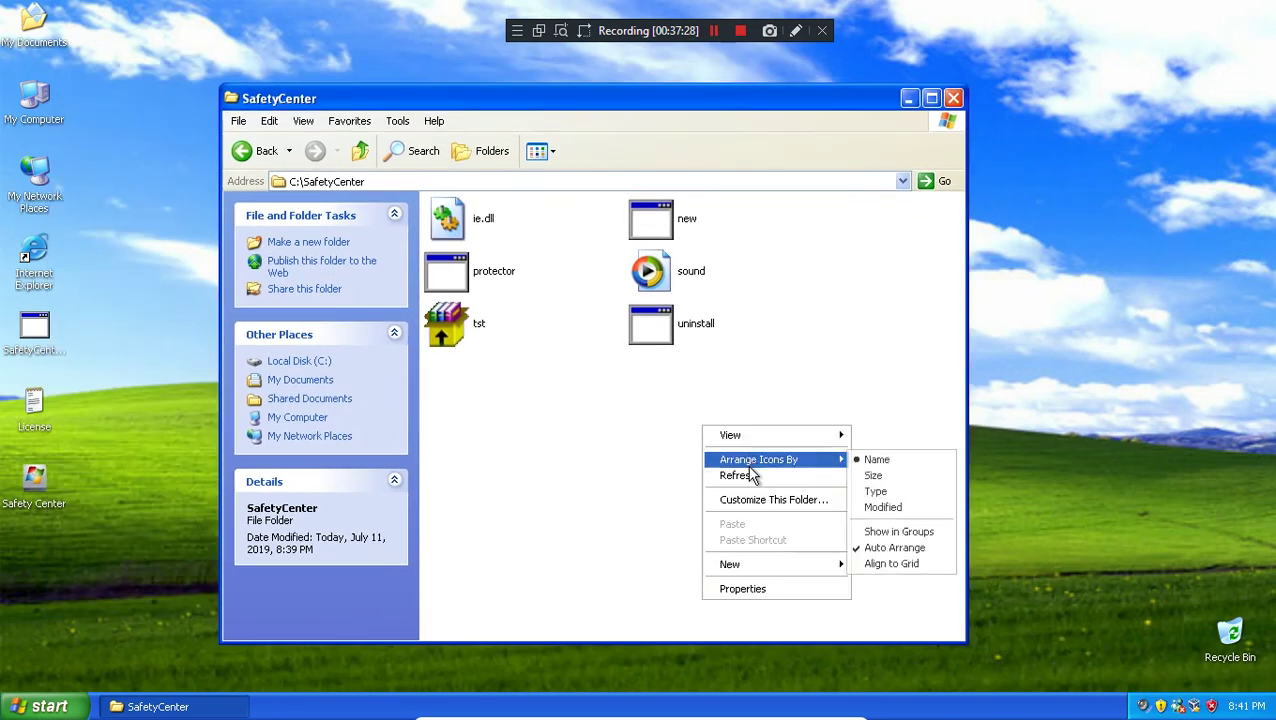
{"action": "double_click", "coordinate": [665, 330]}
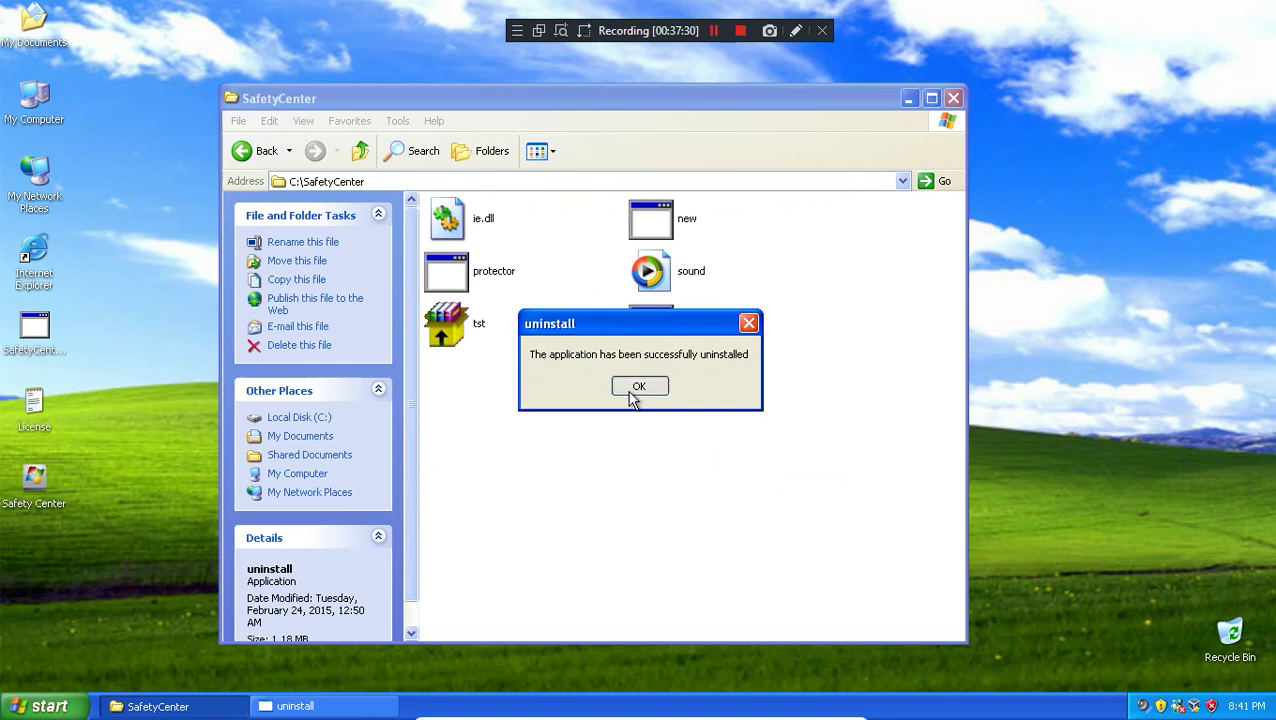
{"action": "left_click", "coordinate": [640, 388]}
Step: Open Control Panel and bring up the Safety Center item's context menu twice
{"action": "key", "text": "super"}
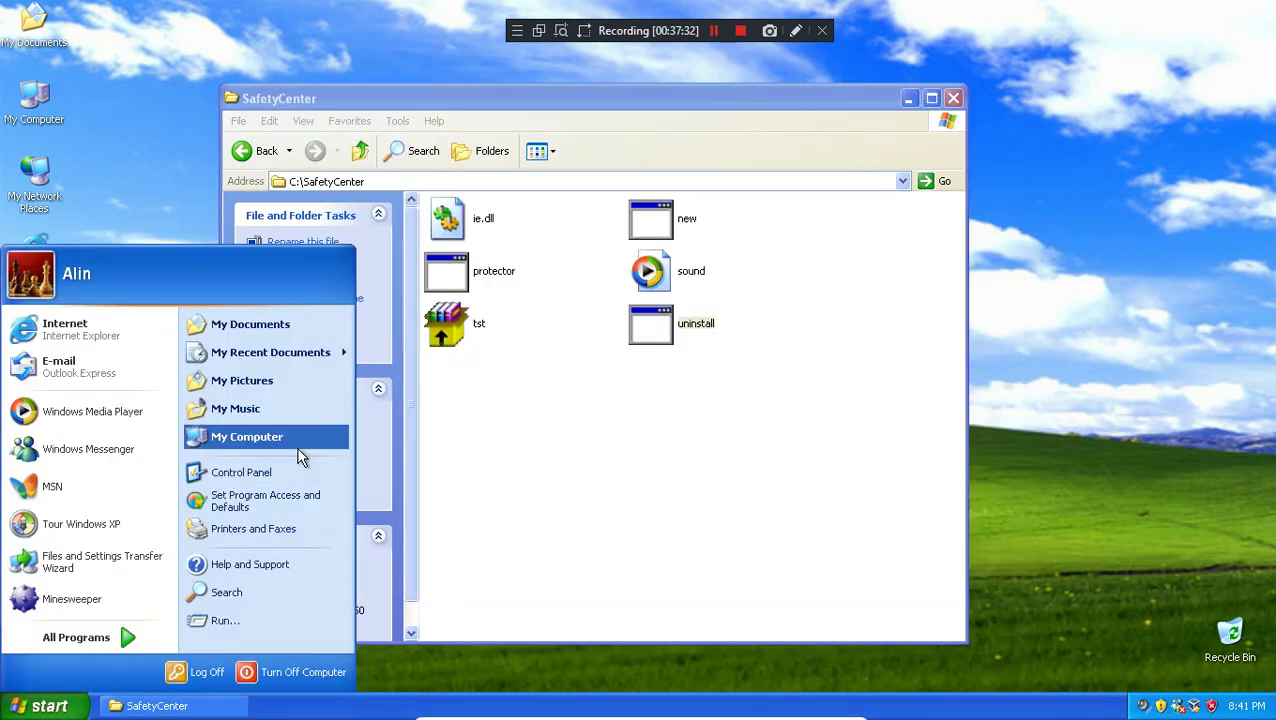
{"action": "left_click", "coordinate": [283, 474]}
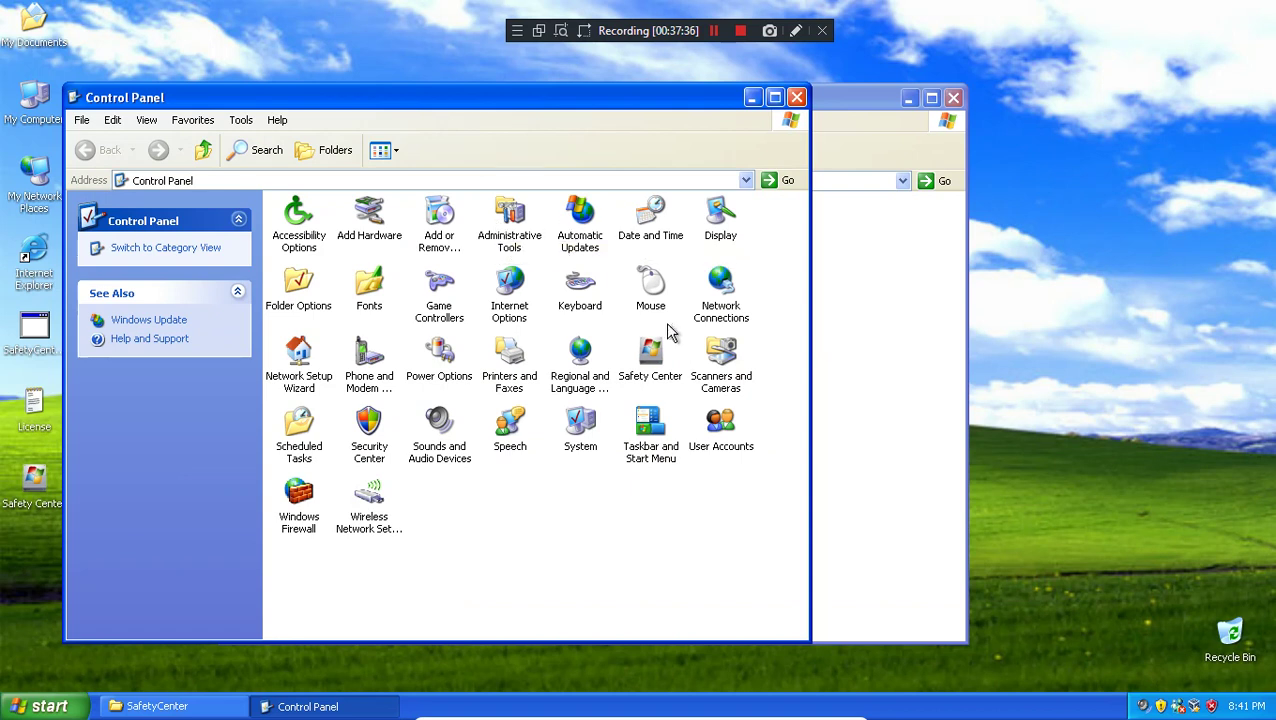
{"action": "right_click", "coordinate": [657, 358]}
{"action": "left_click", "coordinate": [586, 548]}
{"action": "right_click", "coordinate": [652, 360]}
{"action": "left_click", "coordinate": [597, 492]}
Step: Remove SafetyCenter through Add or Remove Programs and close the programs list
{"action": "double_click", "coordinate": [445, 232]}
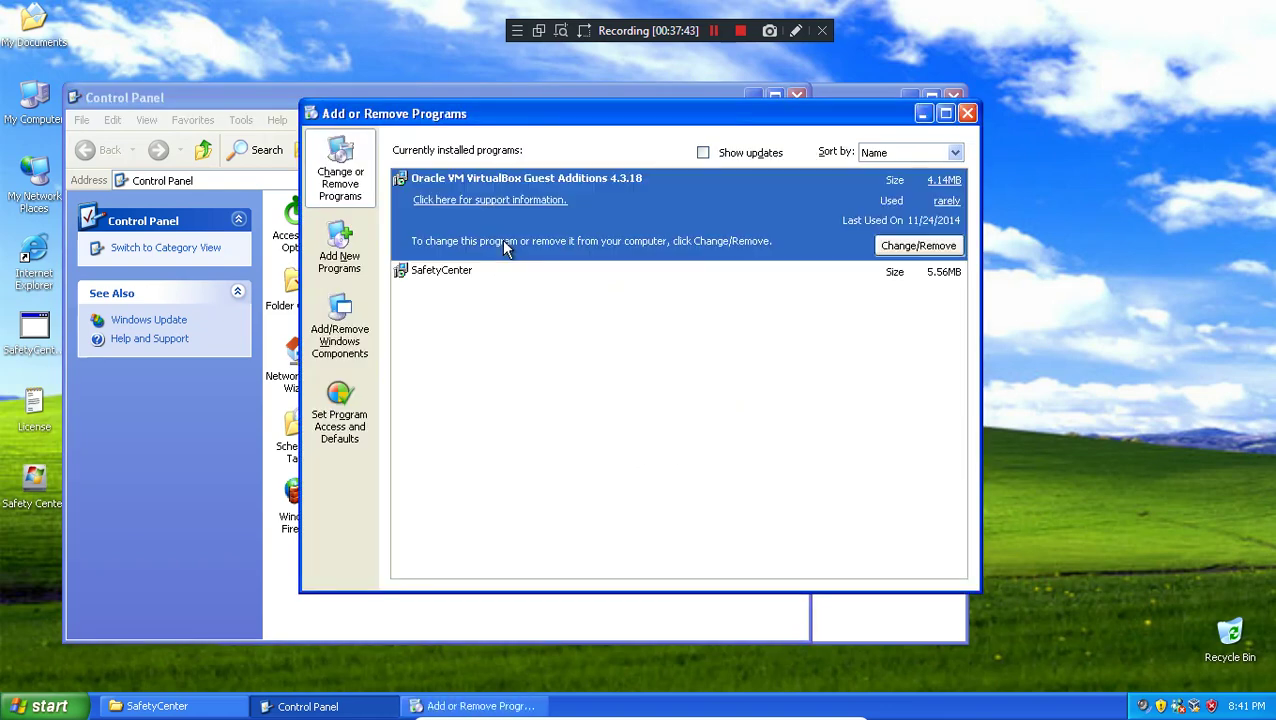
{"action": "left_click", "coordinate": [478, 262]}
{"action": "left_click", "coordinate": [887, 272]}
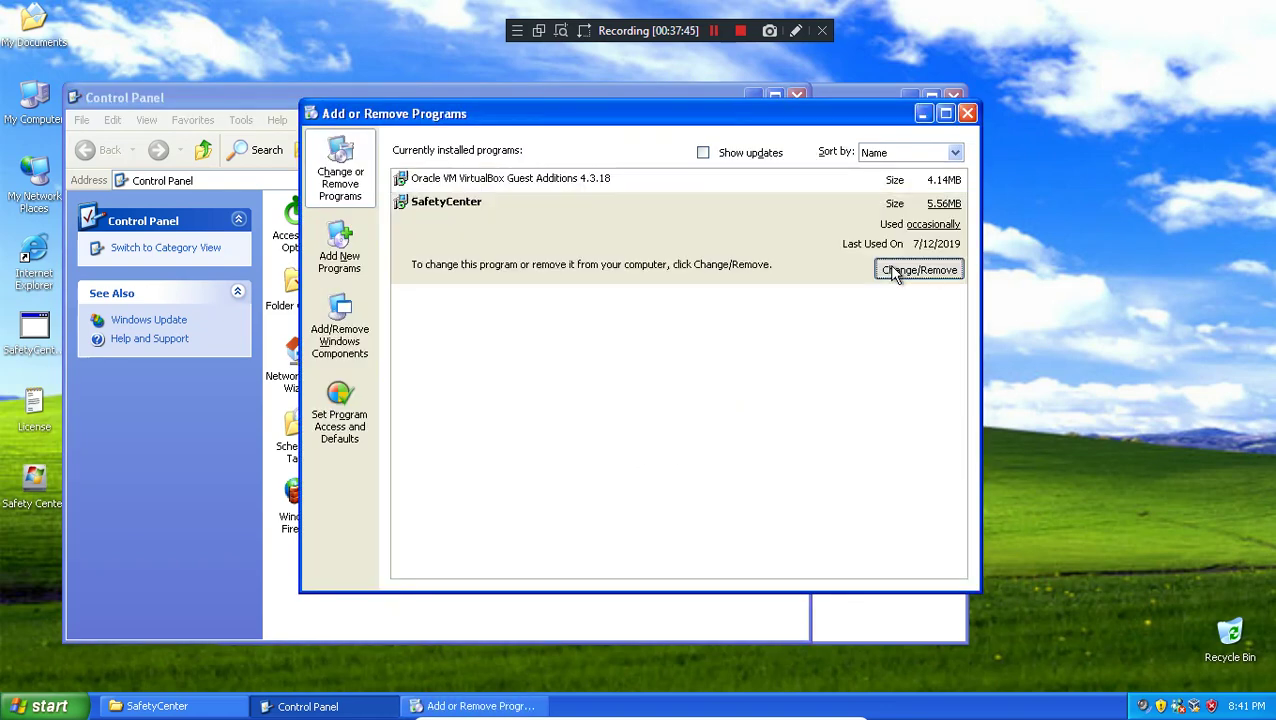
{"action": "left_click", "coordinate": [627, 390]}
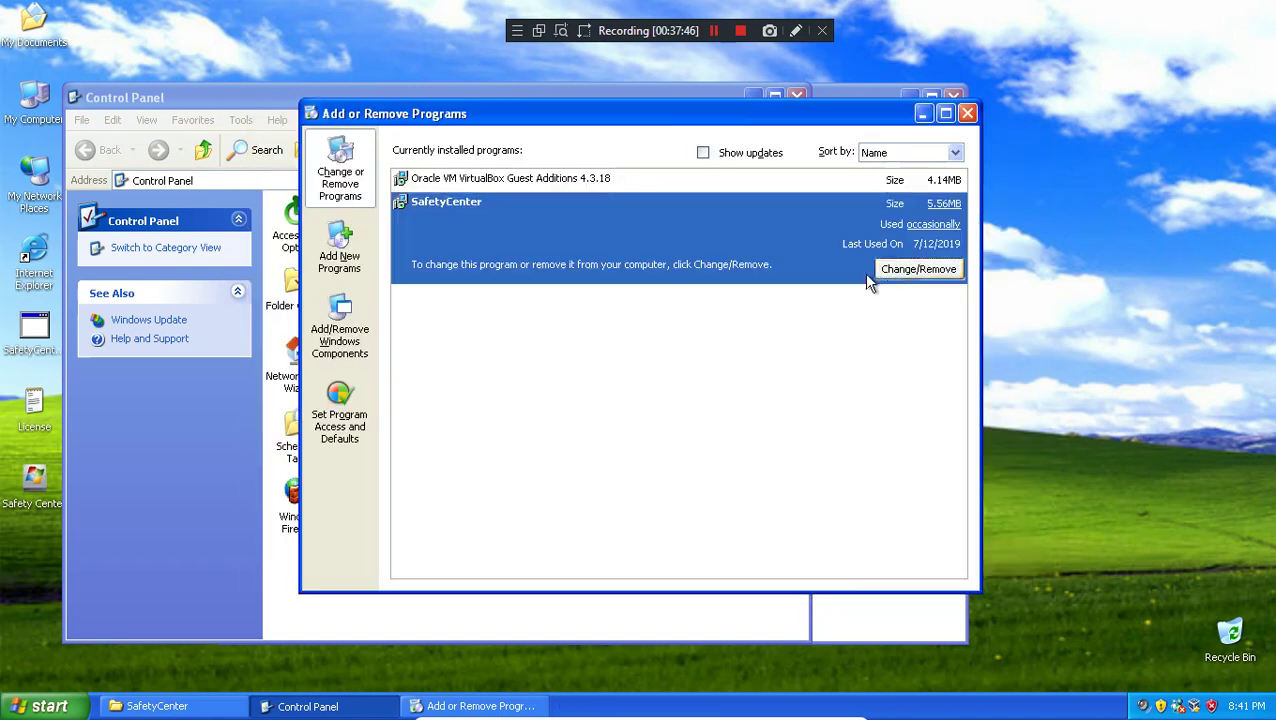
{"action": "left_click", "coordinate": [967, 113]}
Step: Try deleting the Safety Center Control Panel item, confirming Yes, then close Control Panel
{"action": "left_click", "coordinate": [650, 372]}
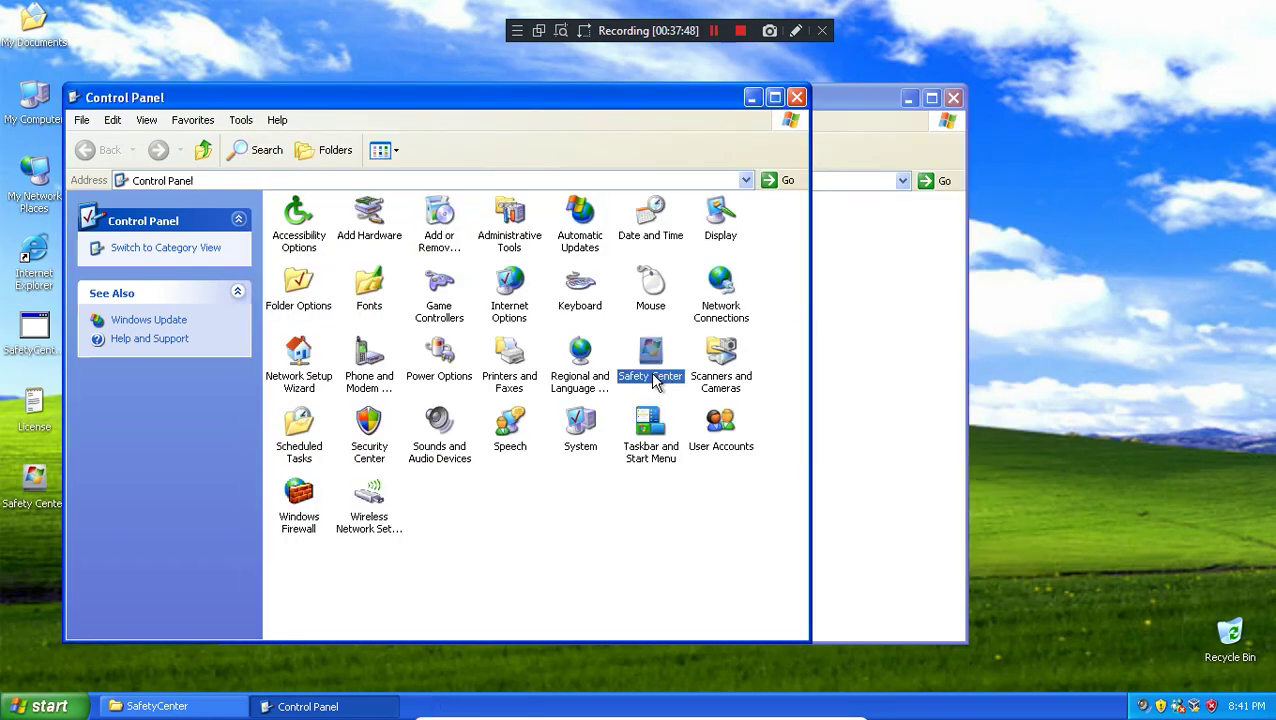
{"action": "right_click", "coordinate": [652, 375]}
{"action": "left_click", "coordinate": [701, 448]}
{"action": "left_click", "coordinate": [597, 405]}
{"action": "right_click", "coordinate": [656, 368]}
{"action": "left_click", "coordinate": [705, 438]}
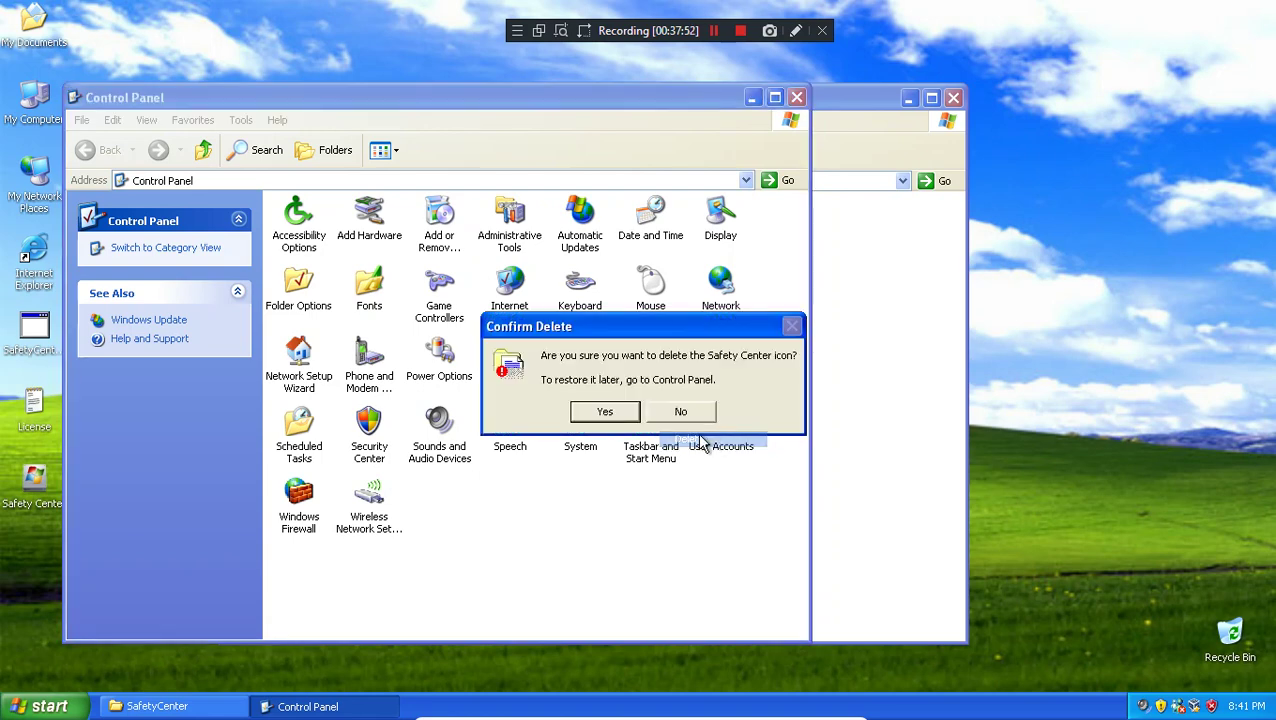
{"action": "left_click", "coordinate": [605, 413]}
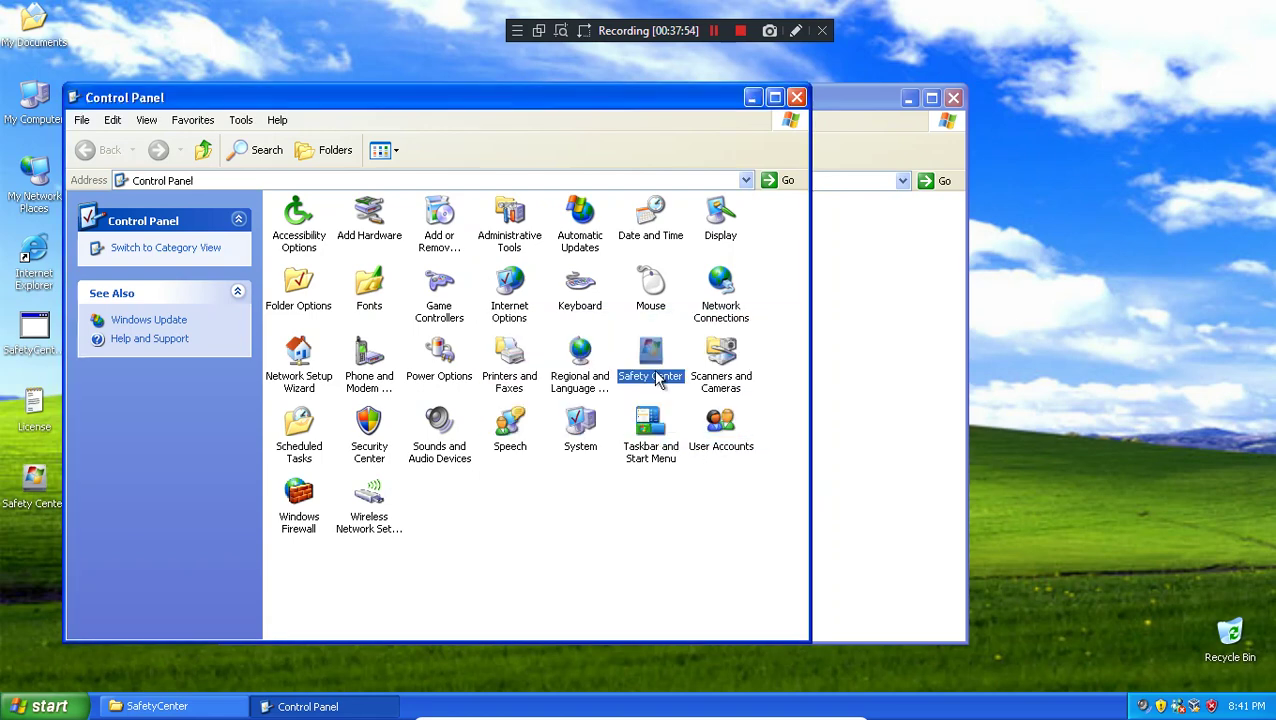
{"action": "left_click_drag", "start_coordinate": [1268, 684], "coordinate": [1229, 640]}
{"action": "left_click", "coordinate": [605, 413]}
{"action": "left_click", "coordinate": [796, 99]}
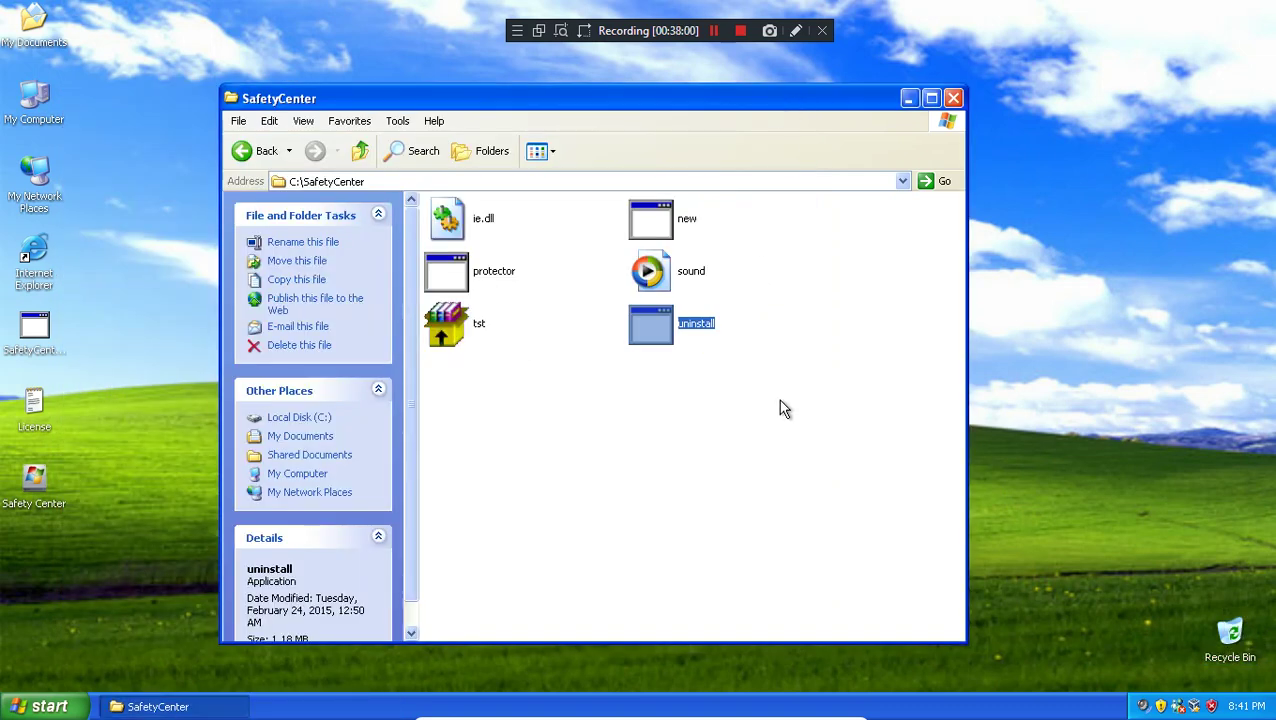
{"action": "left_click", "coordinate": [783, 408]}
{"action": "left_click", "coordinate": [360, 150]}
{"action": "left_click", "coordinate": [490, 278]}
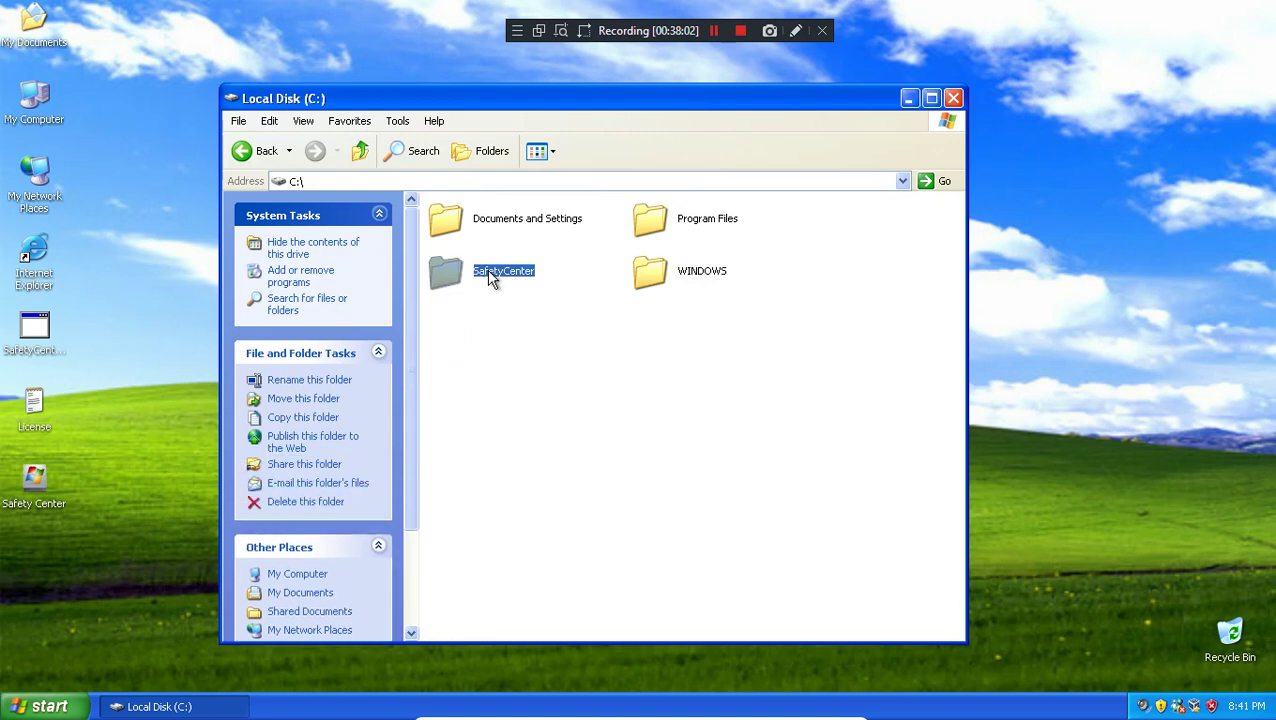
{"action": "key", "text": "Delete"}
{"action": "key", "text": "Escape"}
{"action": "double_click", "coordinate": [484, 272]}
{"action": "right_click", "coordinate": [955, 703]}
{"action": "left_click", "coordinate": [976, 654]}
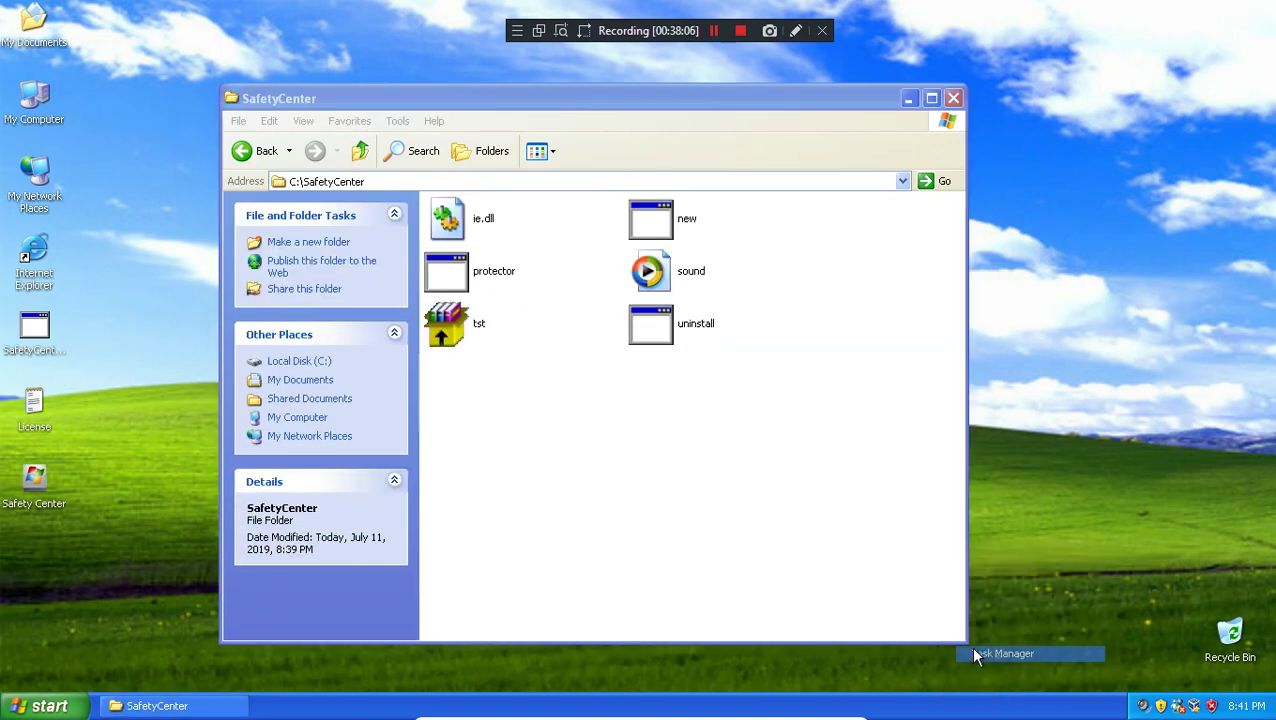
{"action": "left_click", "coordinate": [205, 270]}
{"action": "scroll", "coordinate": [205, 276], "scroll_direction": "down", "scroll_amount": 2}
{"action": "scroll", "coordinate": [200, 275], "scroll_direction": "up", "scroll_amount": 2}
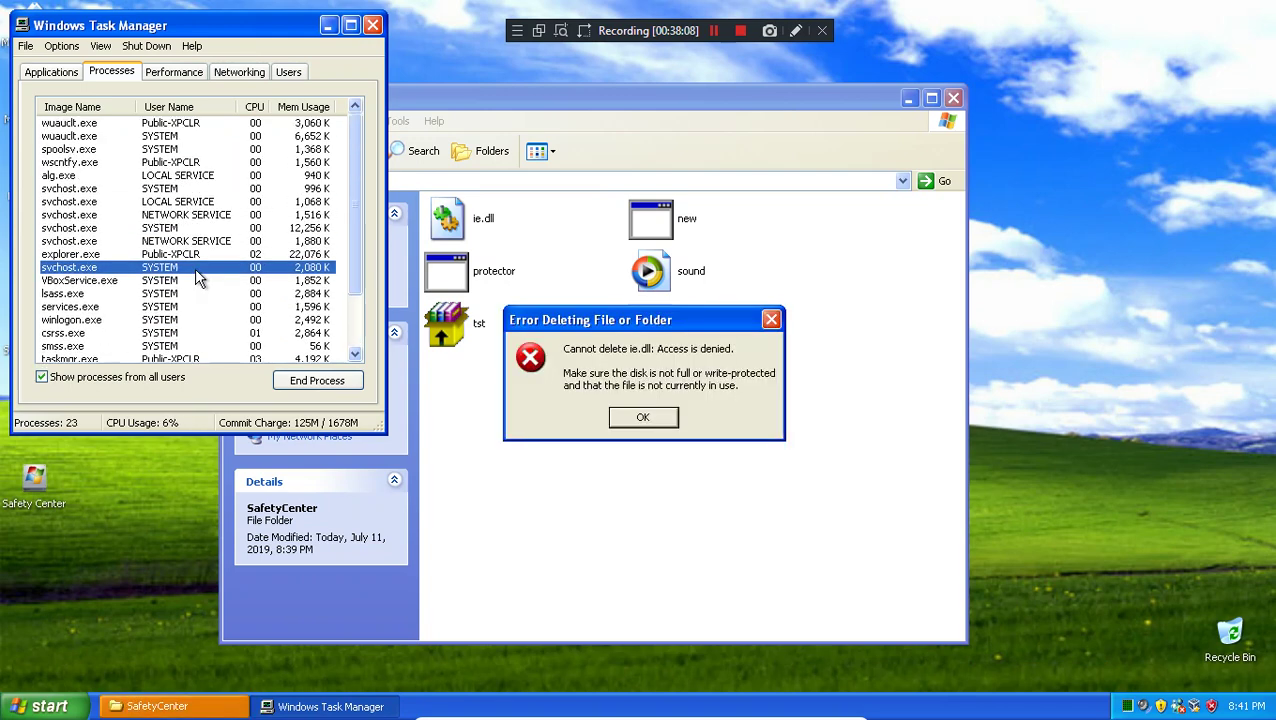
{"action": "left_click", "coordinate": [647, 418]}
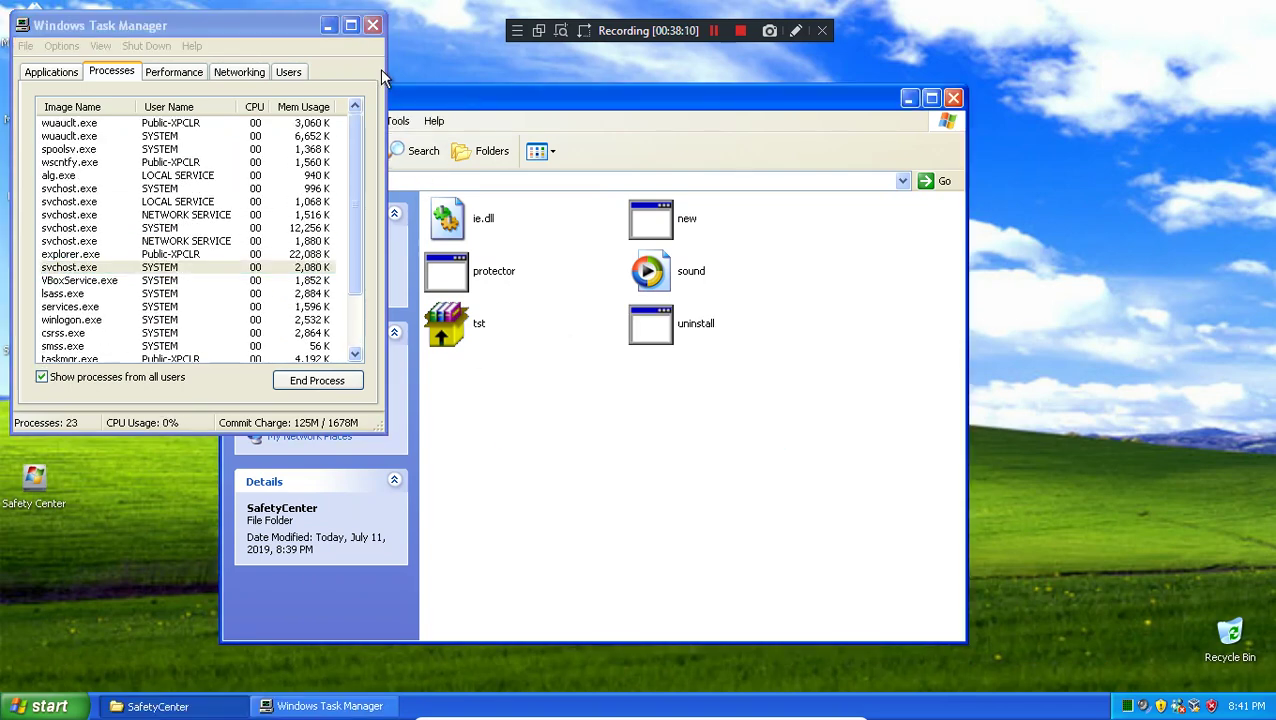
{"action": "left_click", "coordinate": [372, 25]}
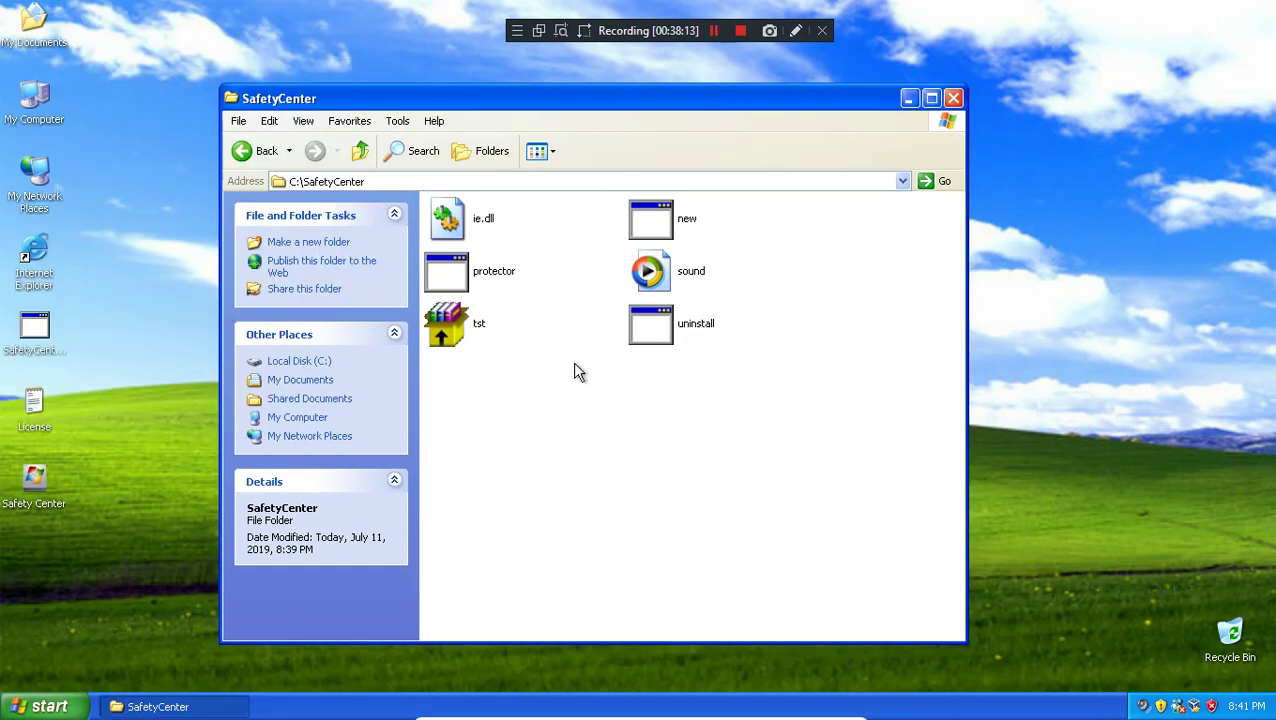
{"action": "left_click", "coordinate": [145, 706]}
{"action": "left_click", "coordinate": [145, 706]}
Step: In cmd, force-kill explorer.exe, list the contents of C:\, and run del SafetyCenter
{"action": "key", "text": "super+r"}
{"action": "type", "text": "cmd"}
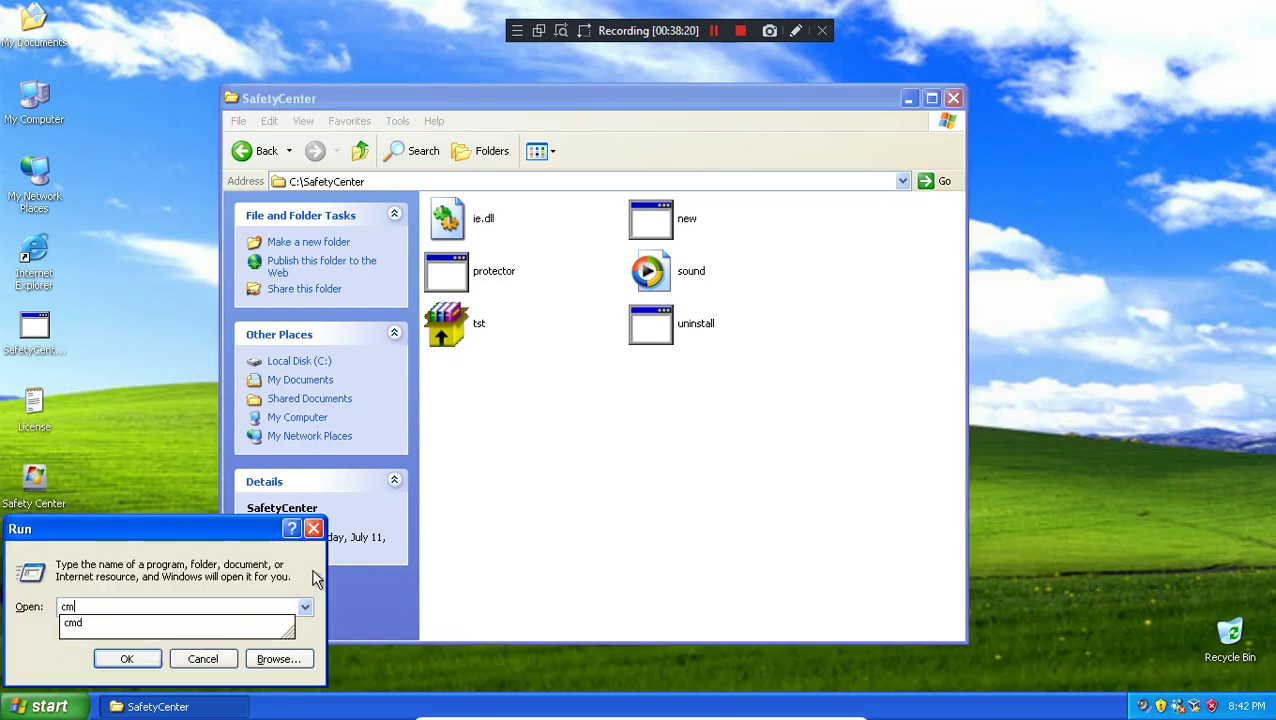
{"action": "key", "text": "Return"}
{"action": "type", "text": "t"}
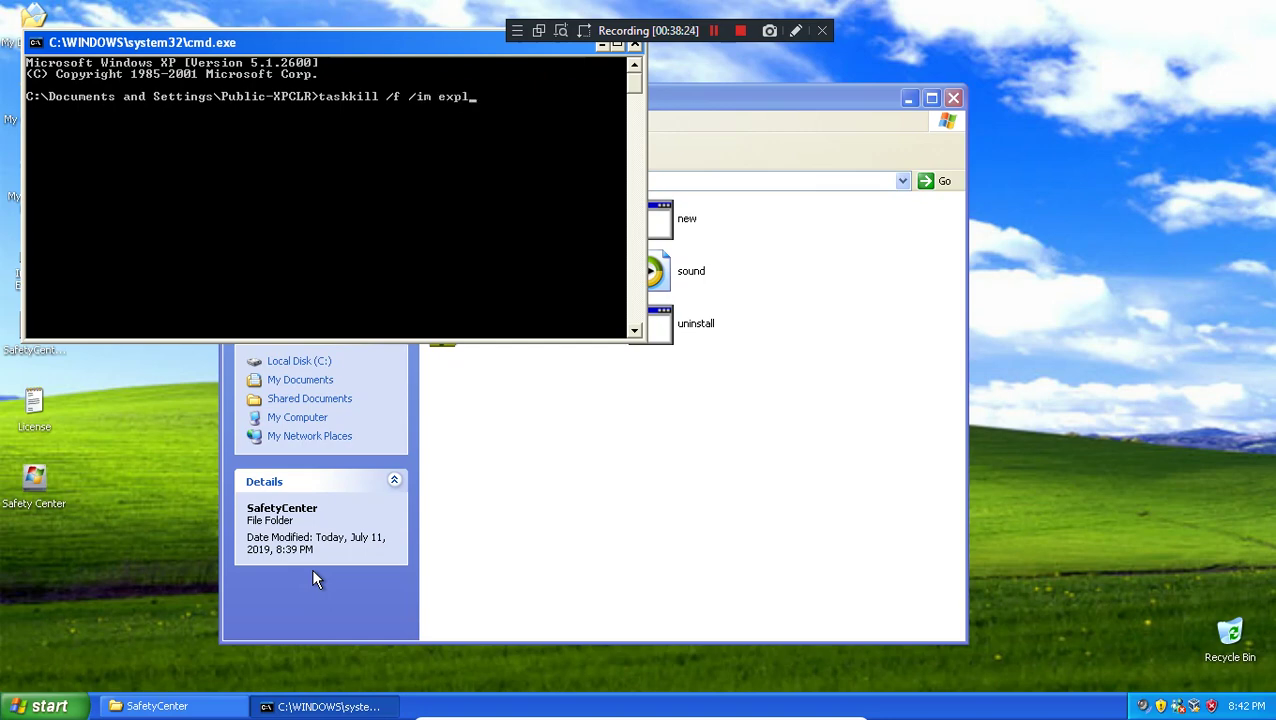
{"action": "type", "text": "askkill /f /im explorer.exe"}
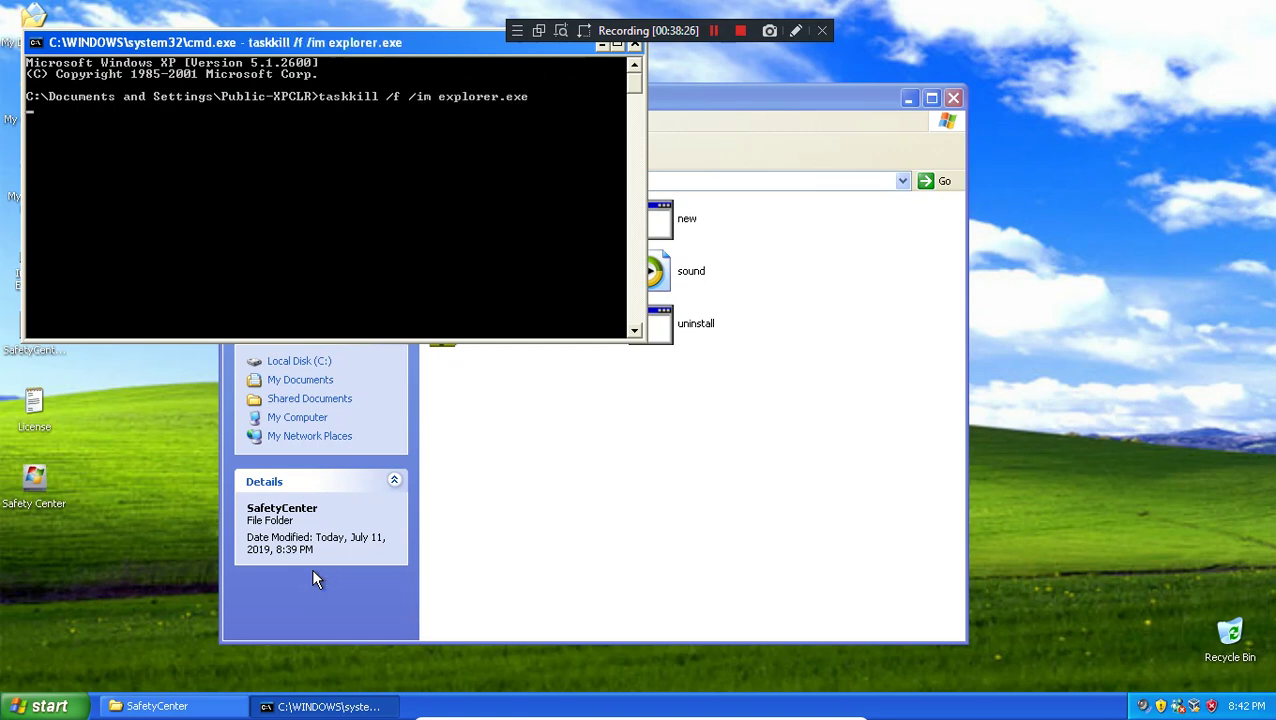
{"action": "key", "text": "Return"}
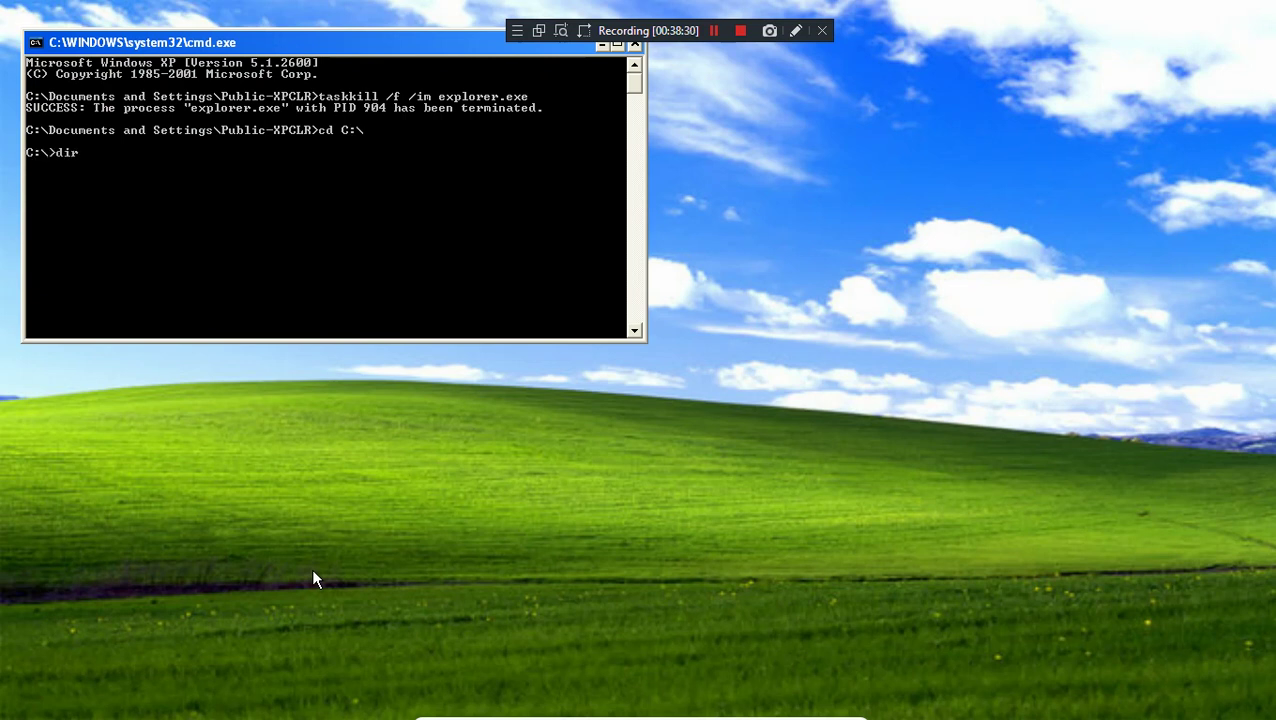
{"action": "key", "text": "Return"}
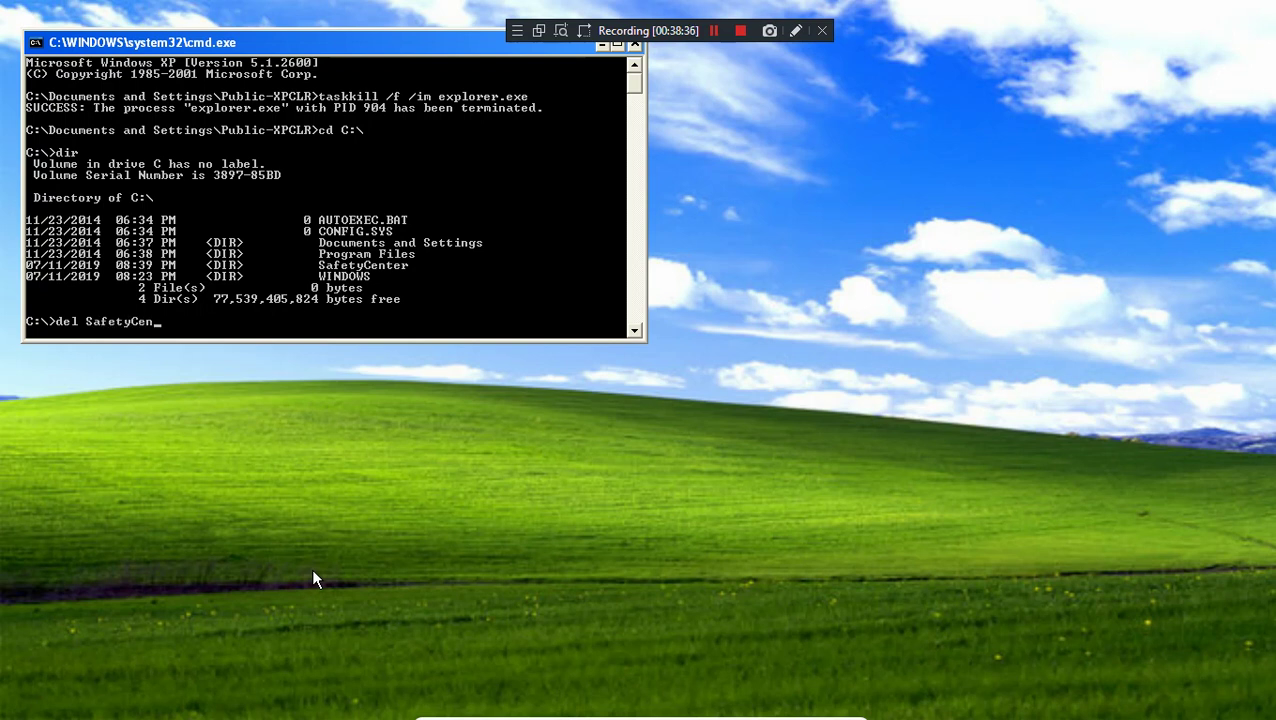
{"action": "key", "text": "Return"}
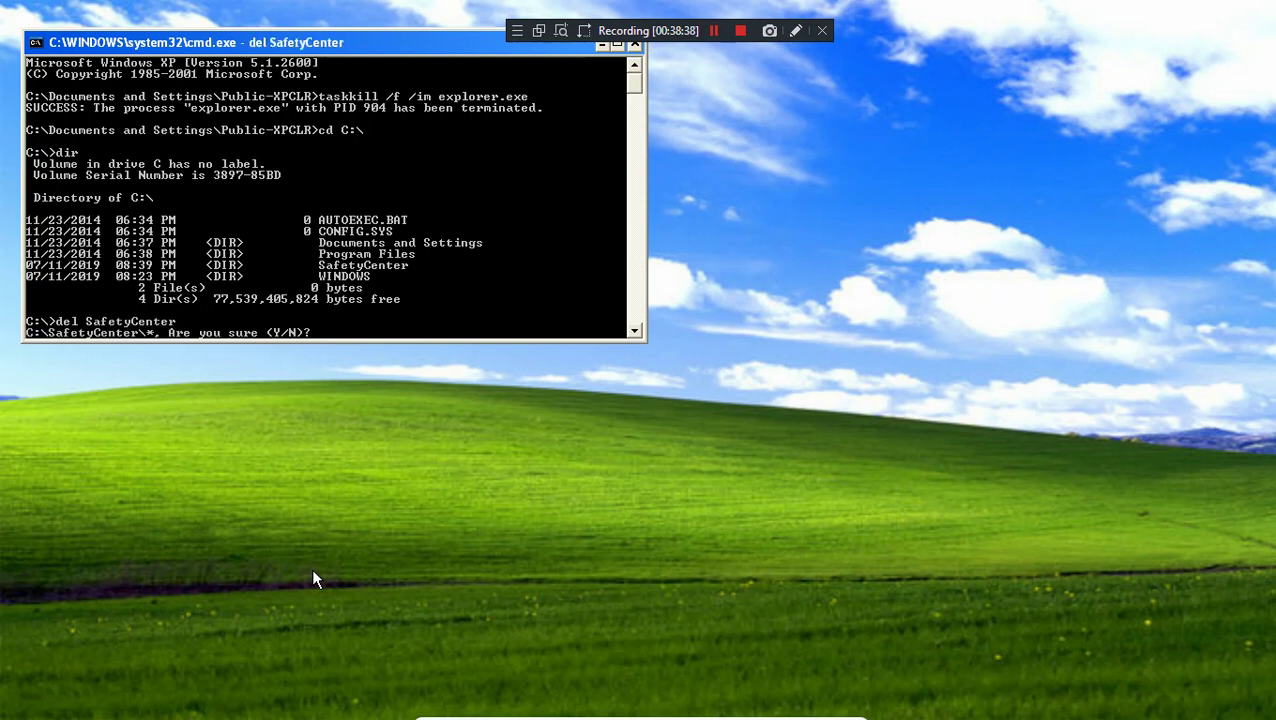
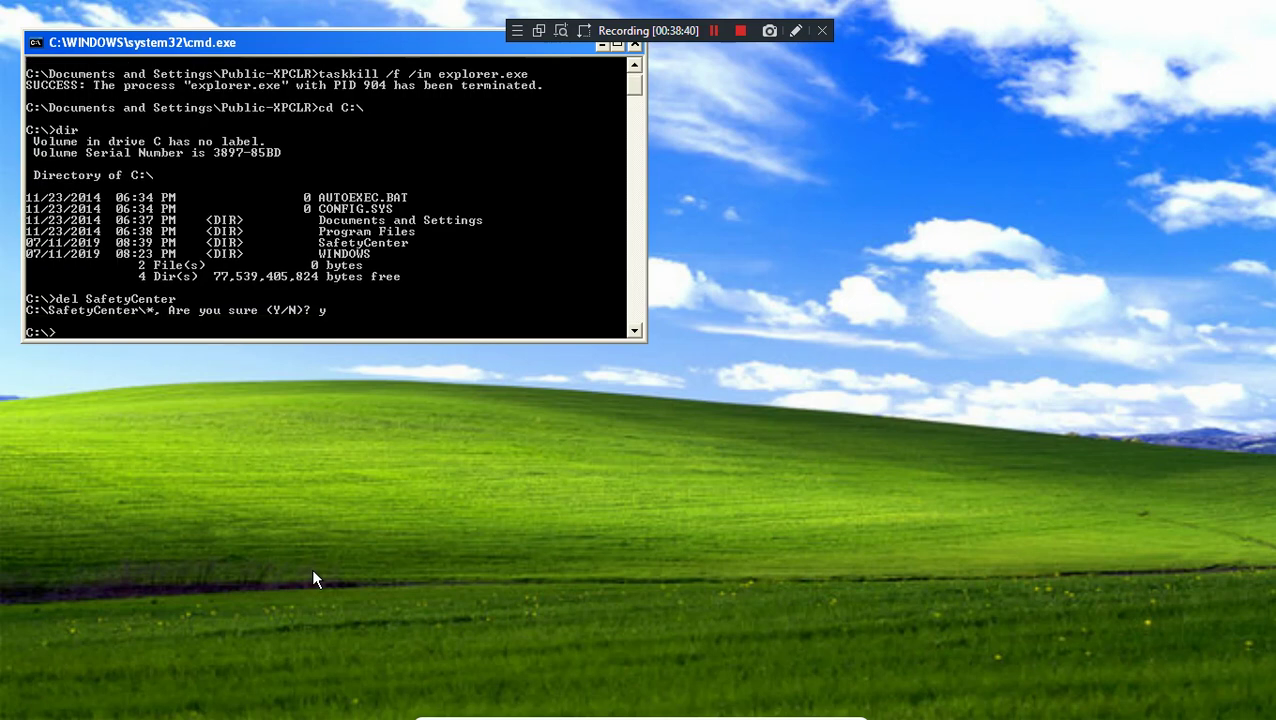
Step: Restart the Explorer desktop shell from the command window
{"action": "left_click_drag", "start_coordinate": [207, 47], "coordinate": [322, 118]}
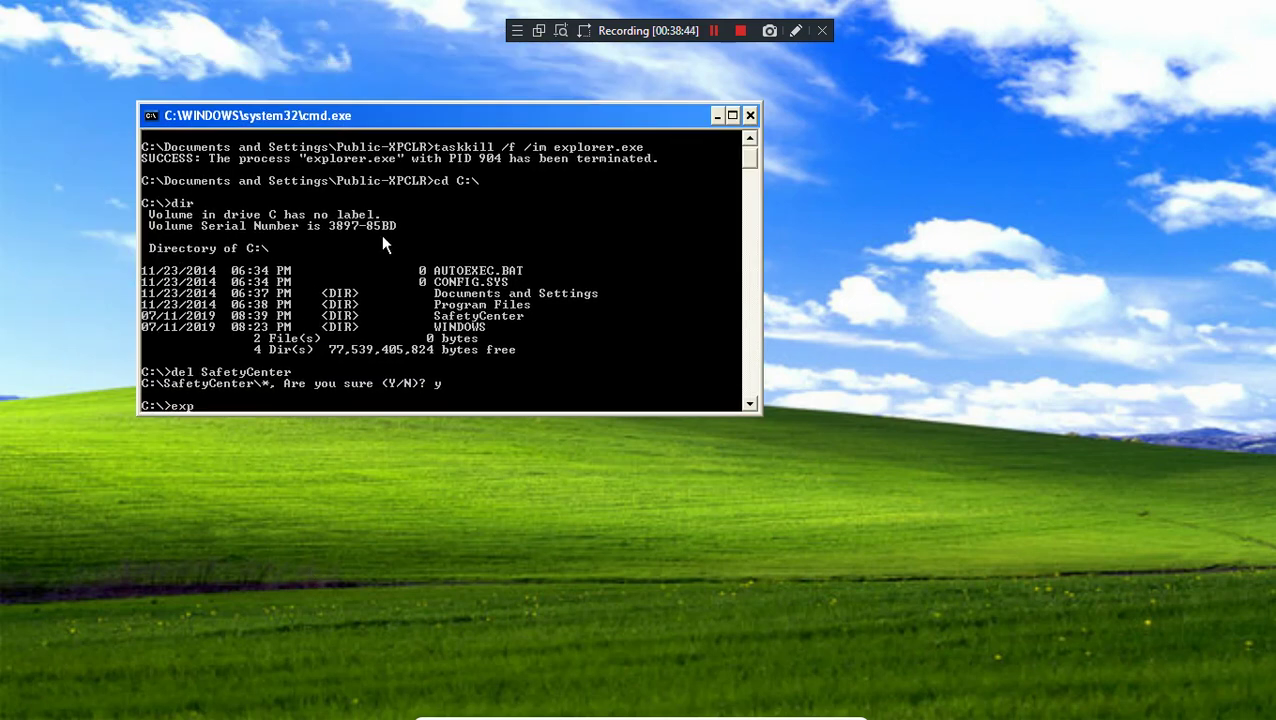
{"action": "type", "text": "rer"}
{"action": "key", "text": "Return"}
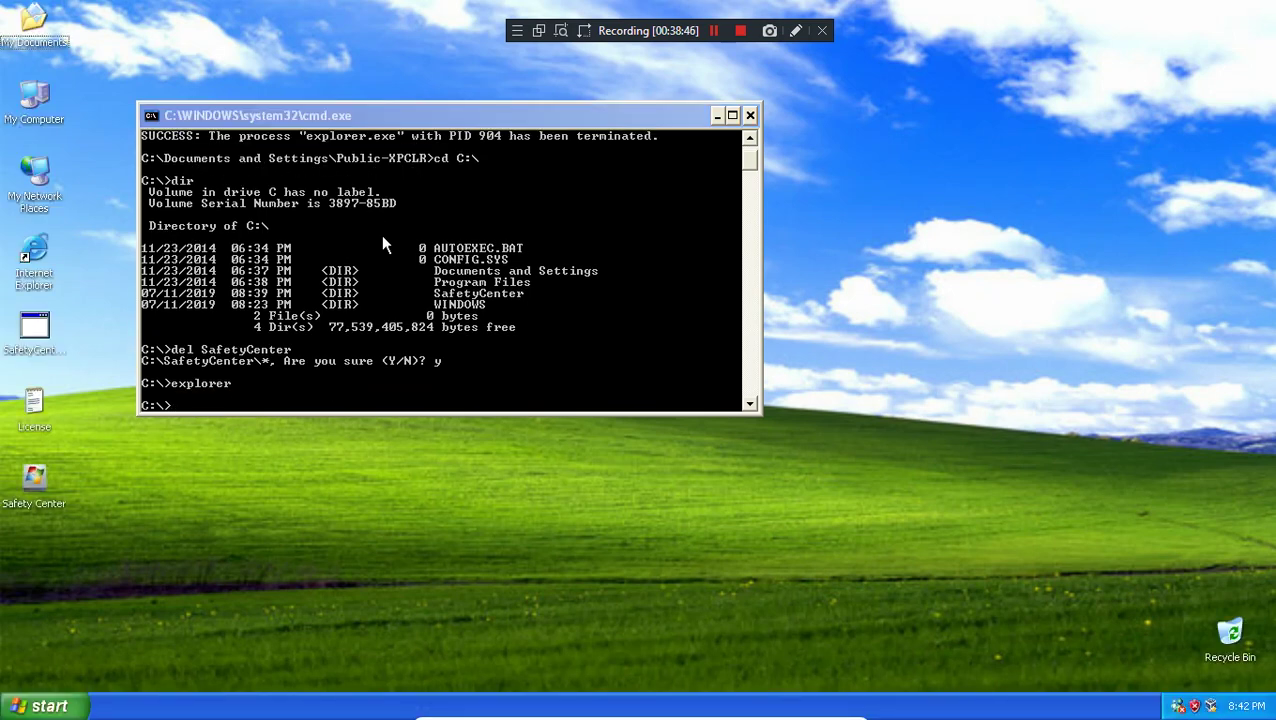
Step: Delete the Safety Center desktop icon via the Recycle Bin, dismiss the warning balloon, and open My Computer
{"action": "double_click", "coordinate": [38, 480]}
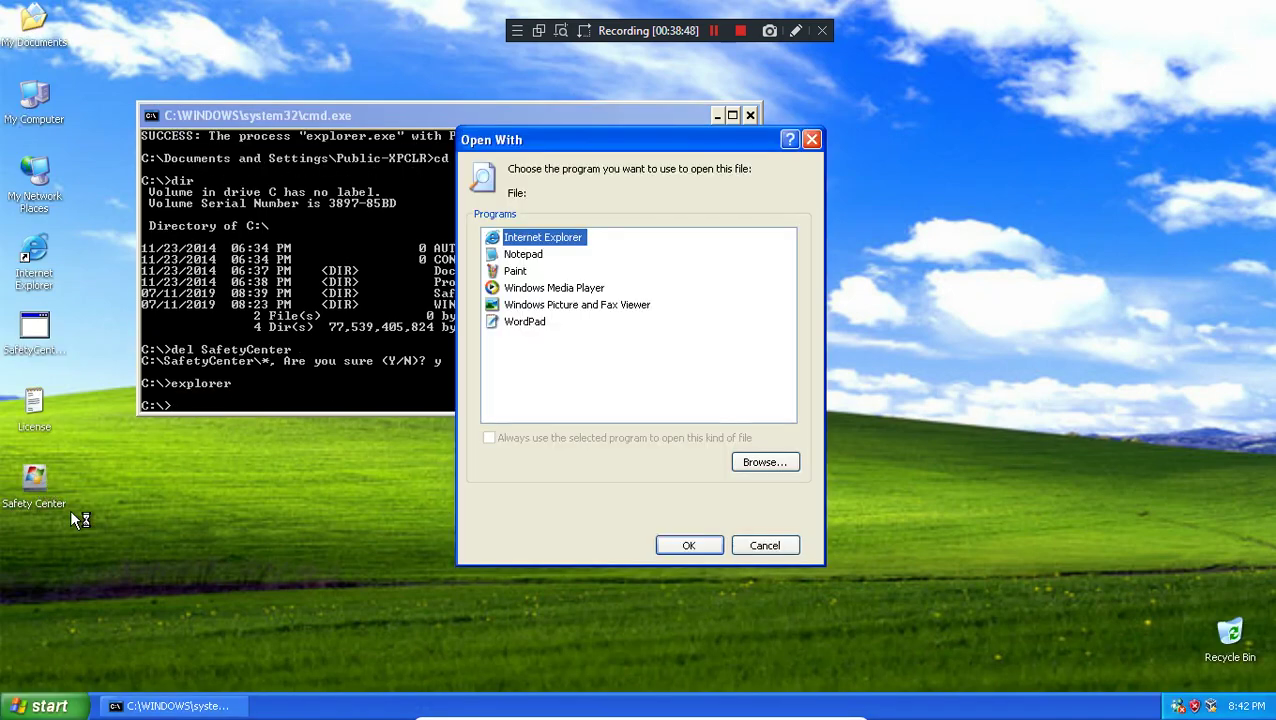
{"action": "left_click", "coordinate": [811, 139]}
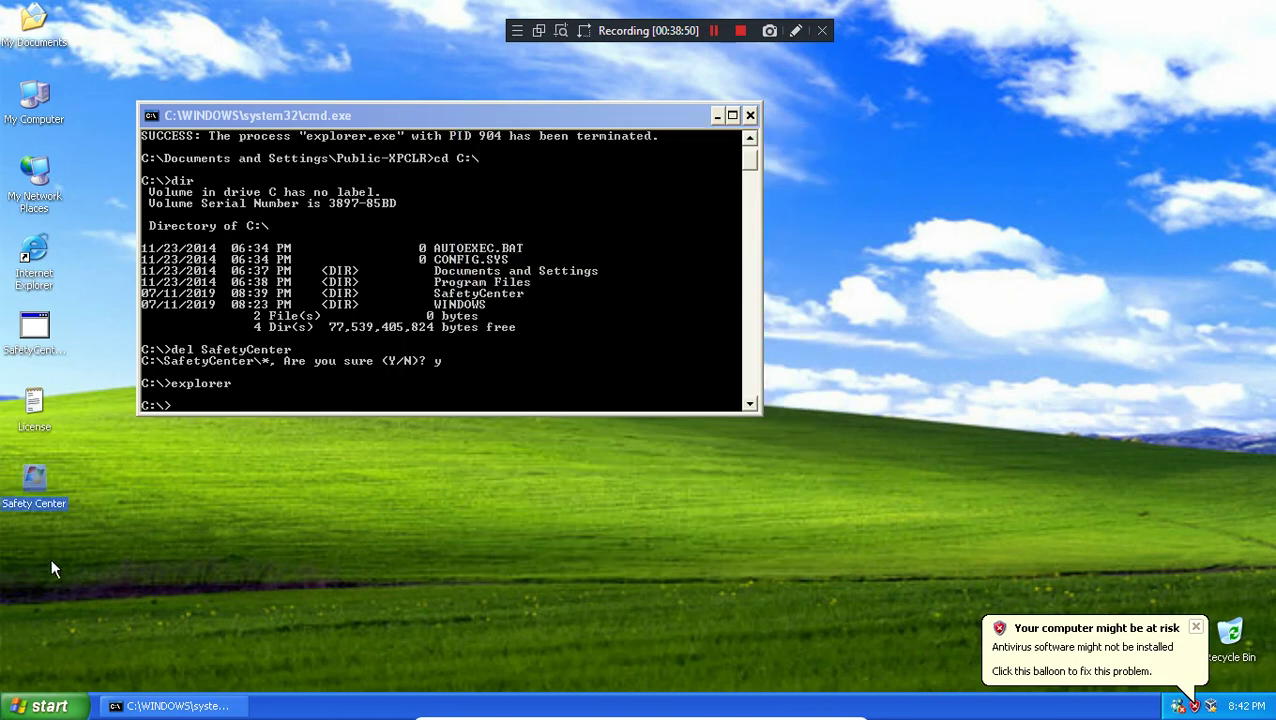
{"action": "left_click_drag", "start_coordinate": [34, 480], "coordinate": [1230, 638]}
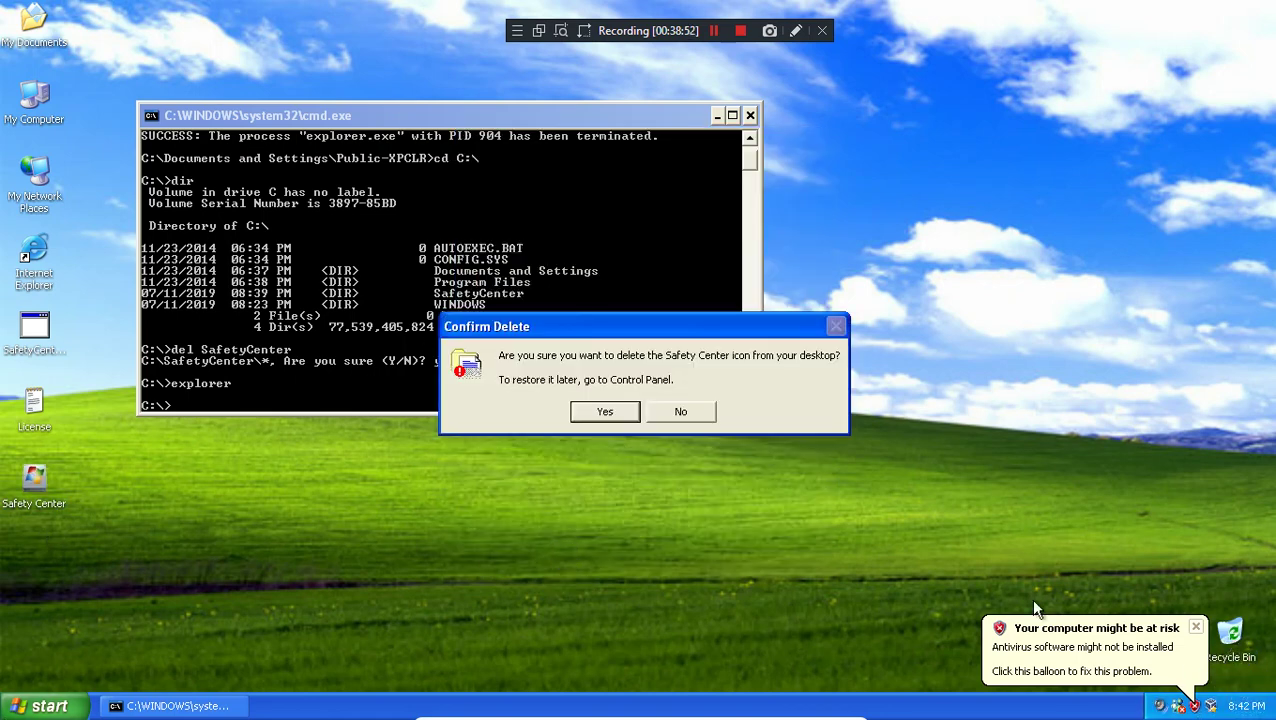
{"action": "left_click", "coordinate": [600, 414]}
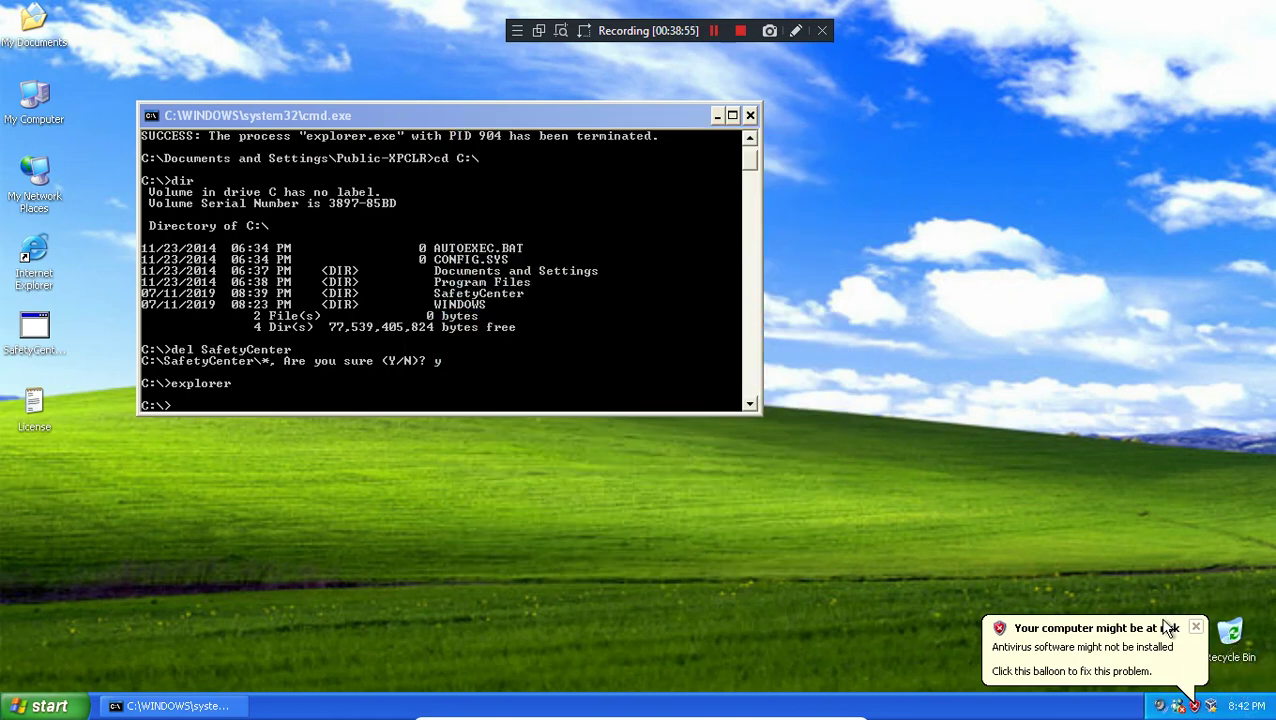
{"action": "left_click", "coordinate": [1195, 627]}
{"action": "left_click", "coordinate": [40, 706]}
{"action": "left_click", "coordinate": [252, 443]}
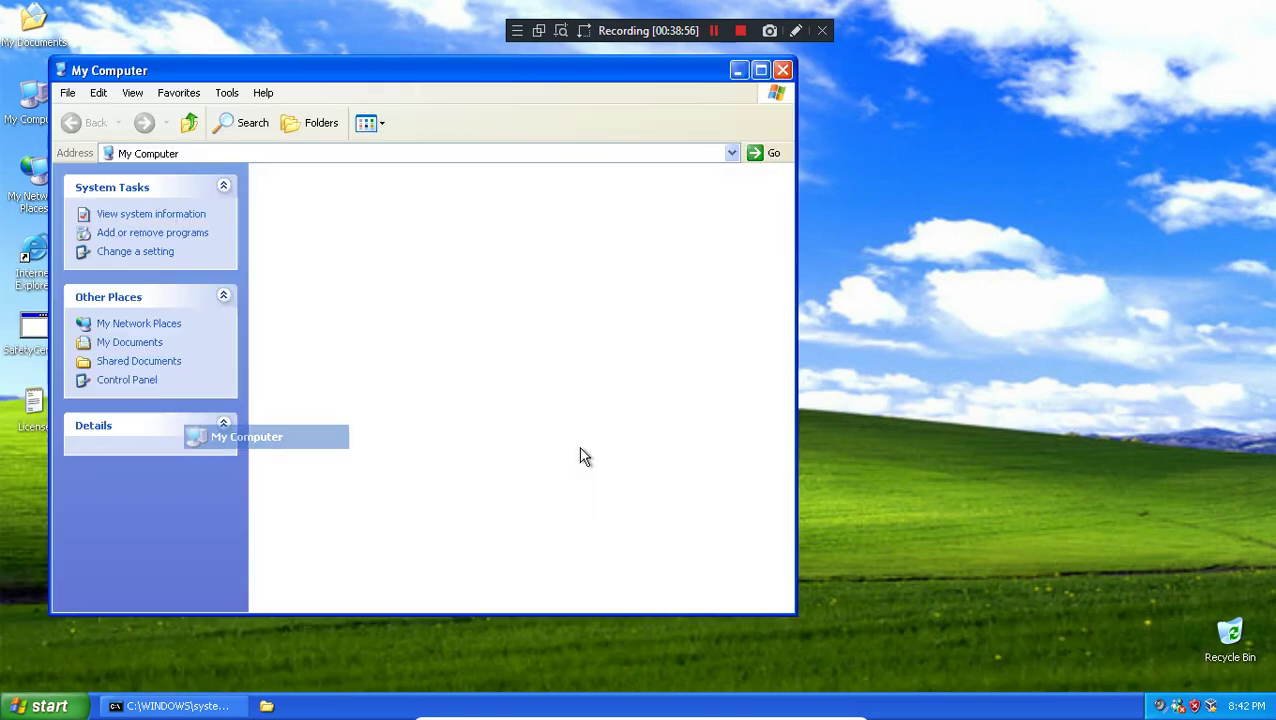
Step: Delete the Safety Center item from My Computer and close the window
{"action": "right_click", "coordinate": [281, 581]}
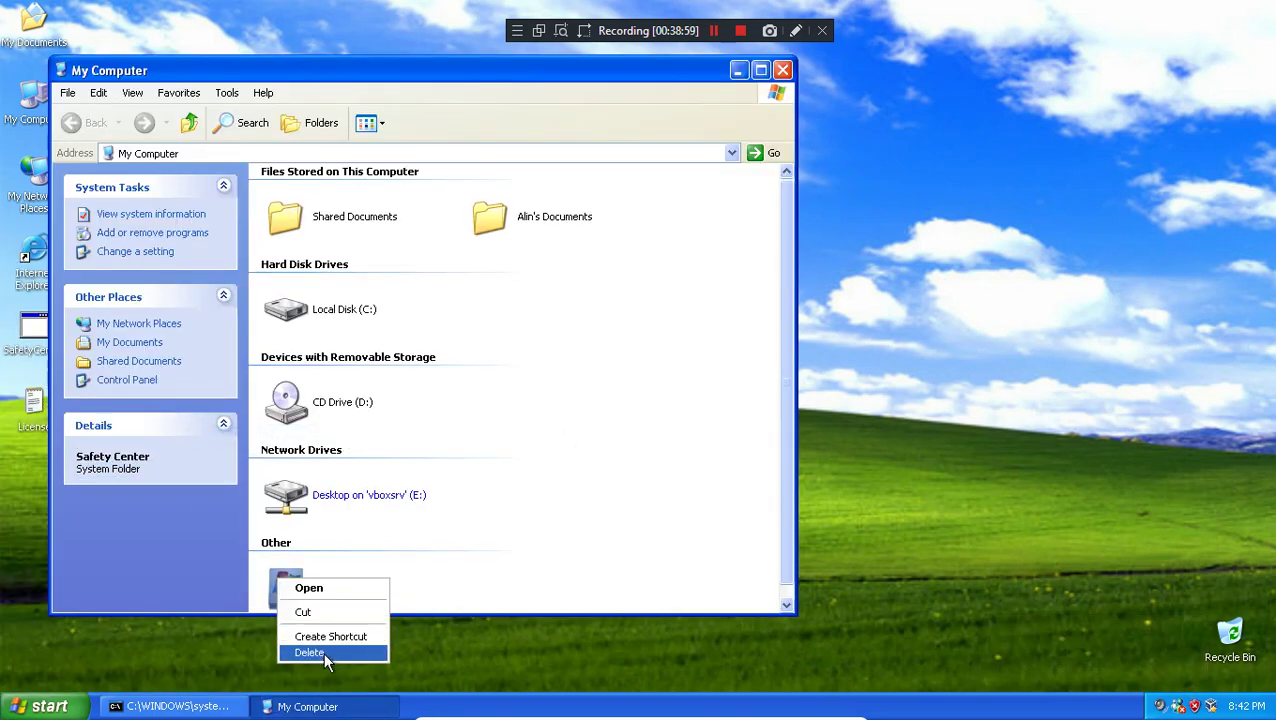
{"action": "left_click", "coordinate": [323, 652]}
{"action": "left_click", "coordinate": [617, 416]}
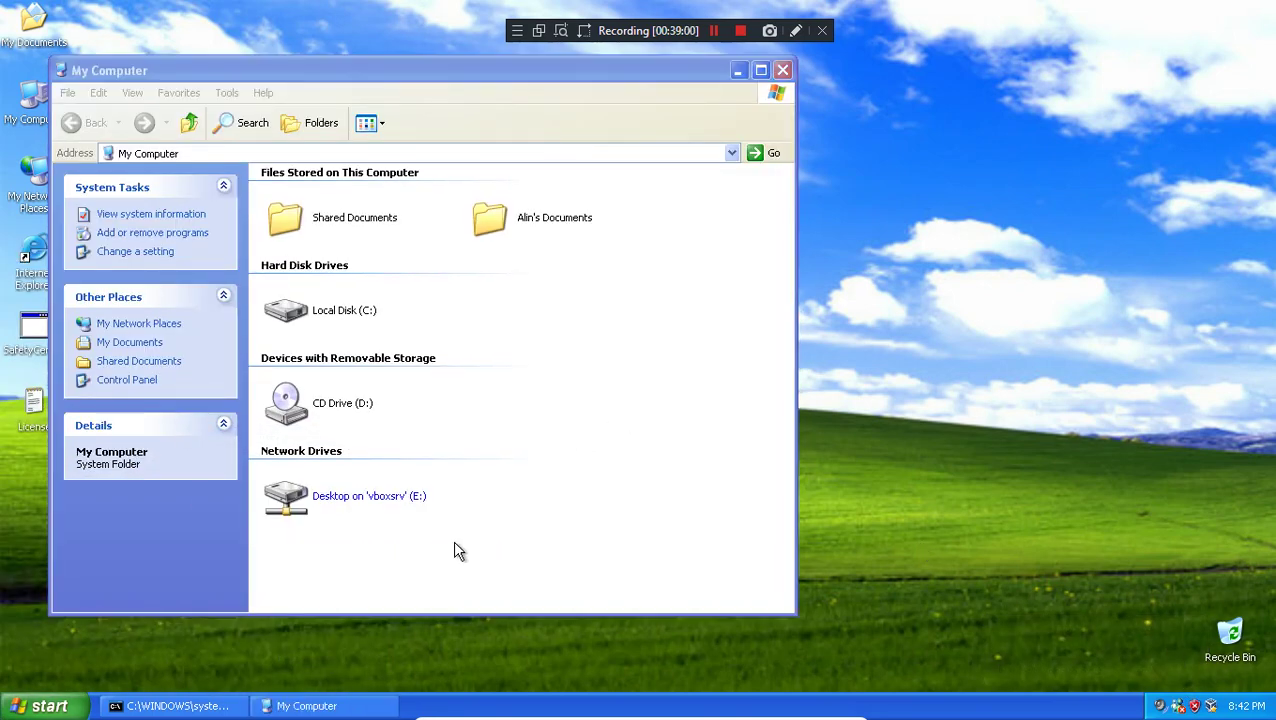
{"action": "left_click", "coordinate": [782, 71]}
Step: Launch Registry Editor with regedit from Run, then close it
{"action": "key", "text": "super"}
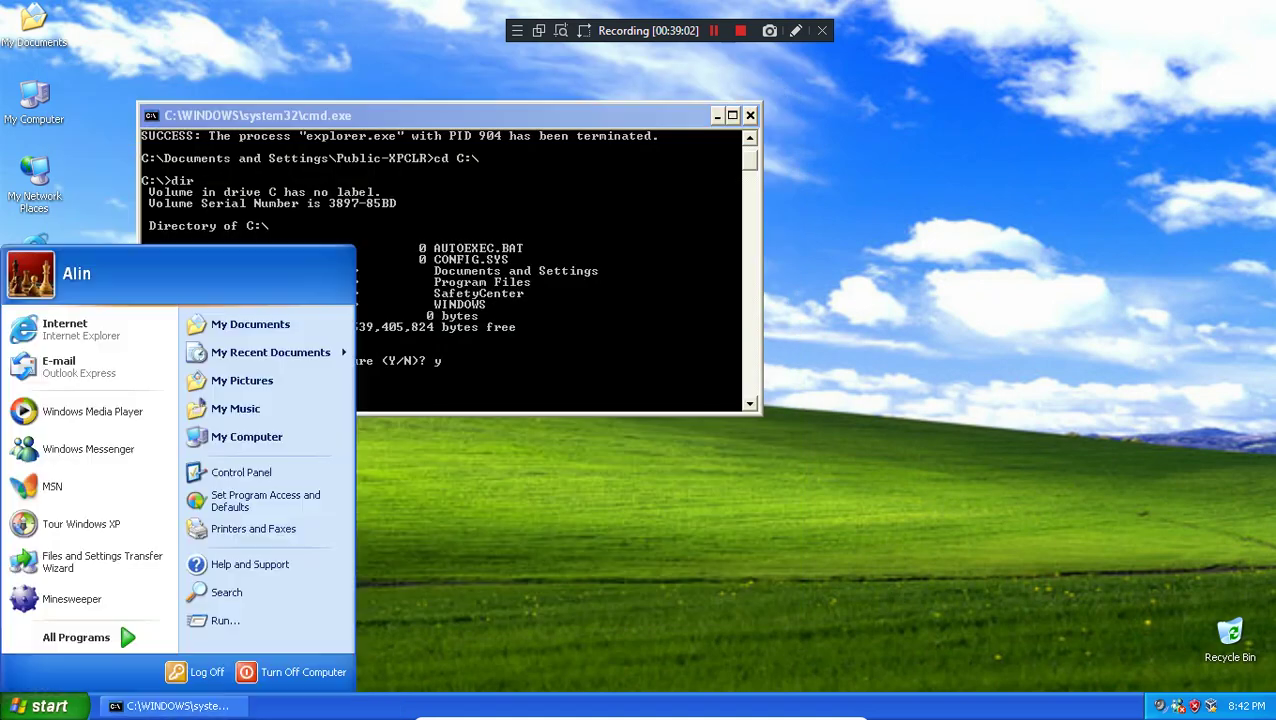
{"action": "left_click", "coordinate": [233, 622]}
{"action": "type", "text": "regedit"}
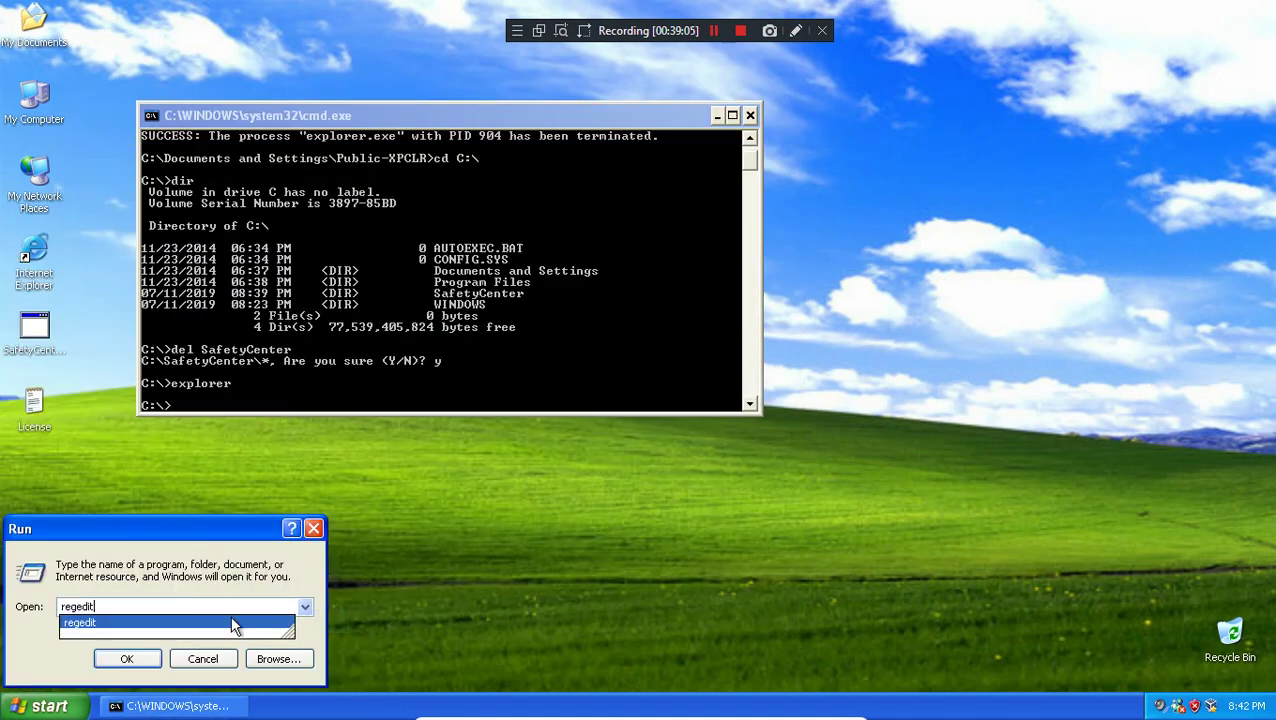
{"action": "key", "text": "Return"}
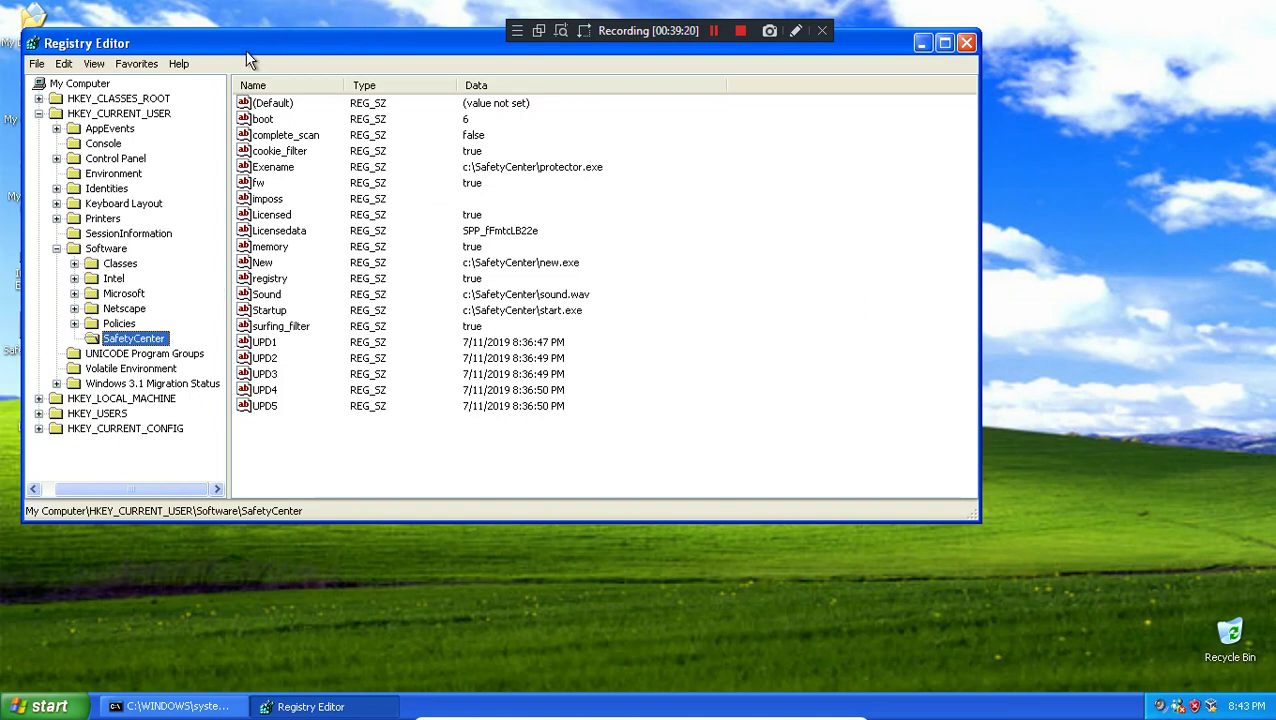
{"action": "left_click_drag", "start_coordinate": [247, 52], "coordinate": [311, 67]}
{"action": "left_click", "coordinate": [1030, 59]}
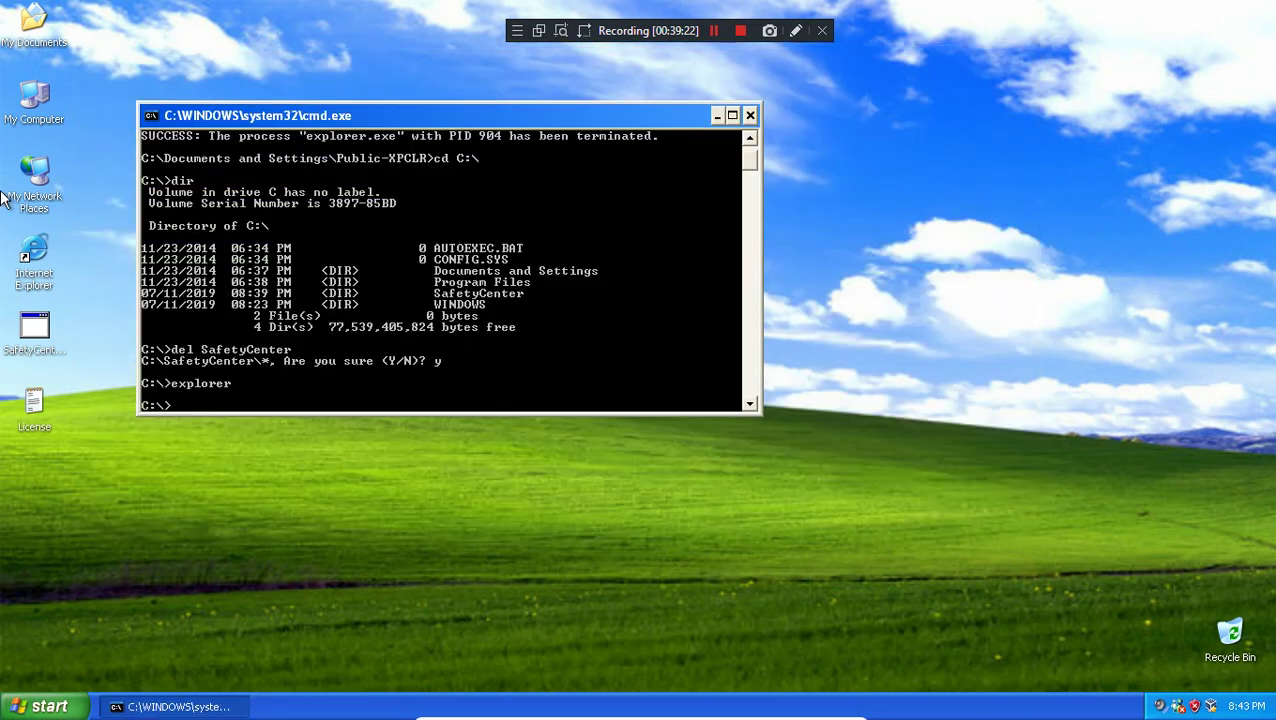
Step: Move the SafetyCenter folder on Local Disk (C:) to the Recycle Bin and empty it
{"action": "double_click", "coordinate": [48, 115]}
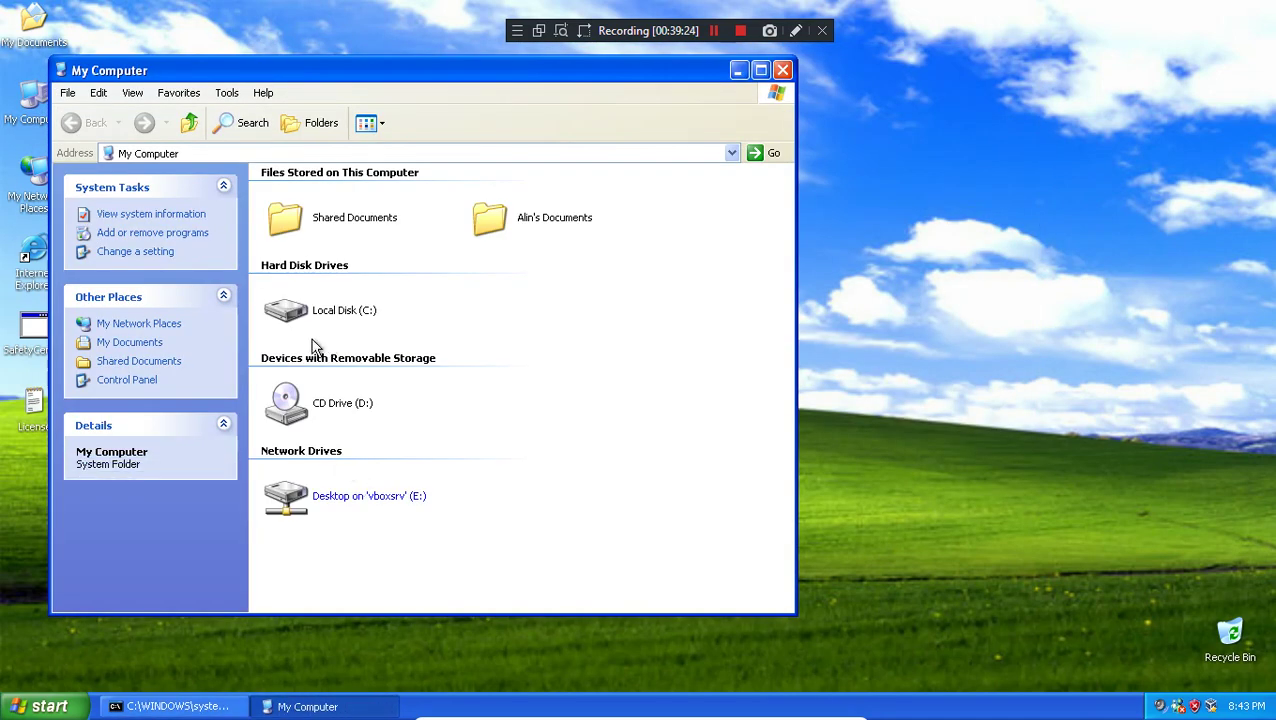
{"action": "double_click", "coordinate": [314, 312]}
{"action": "double_click", "coordinate": [305, 262]}
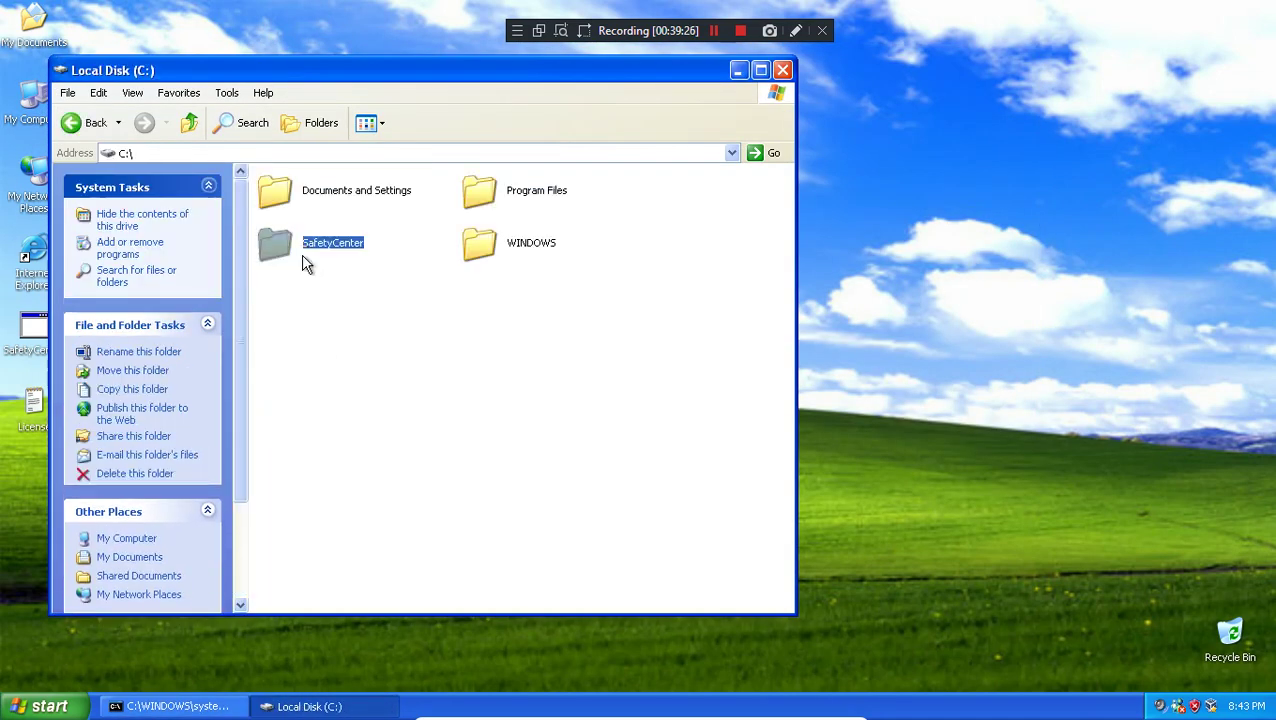
{"action": "left_click", "coordinate": [187, 123]}
{"action": "left_click_drag", "start_coordinate": [352, 265], "coordinate": [1229, 632]}
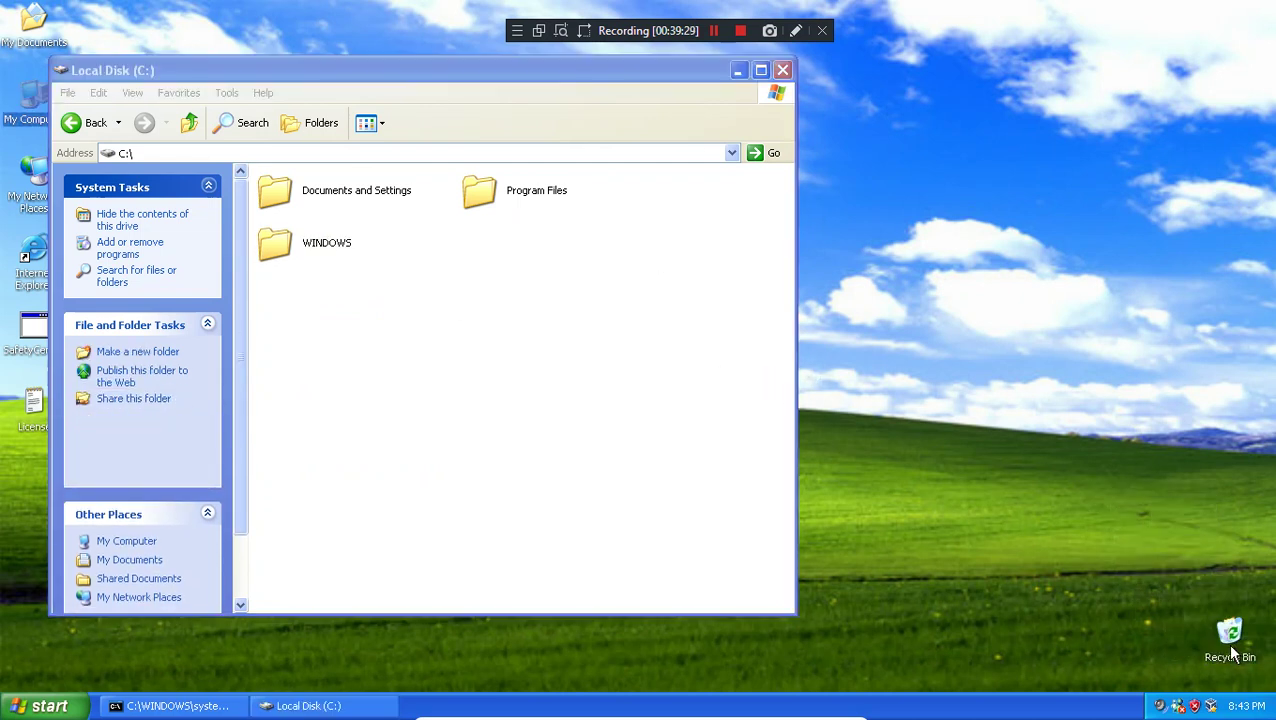
{"action": "right_click", "coordinate": [1228, 643]}
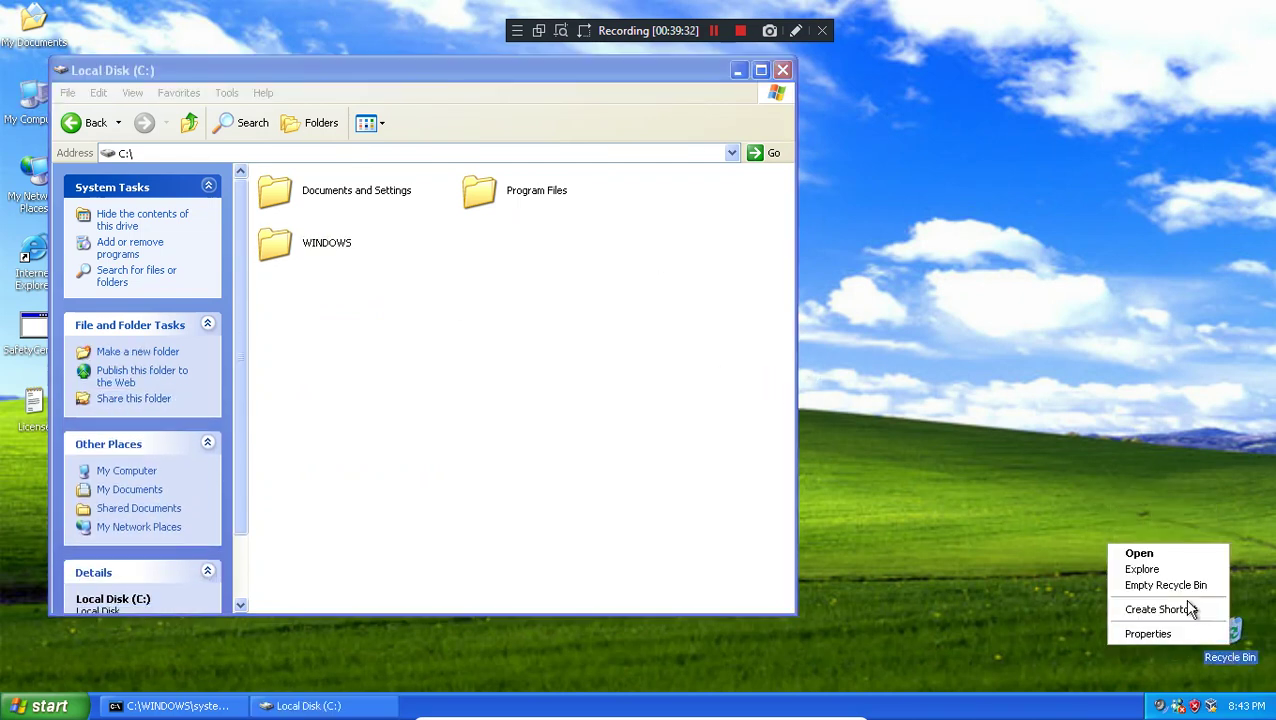
{"action": "left_click", "coordinate": [1165, 585]}
{"action": "left_click", "coordinate": [718, 383]}
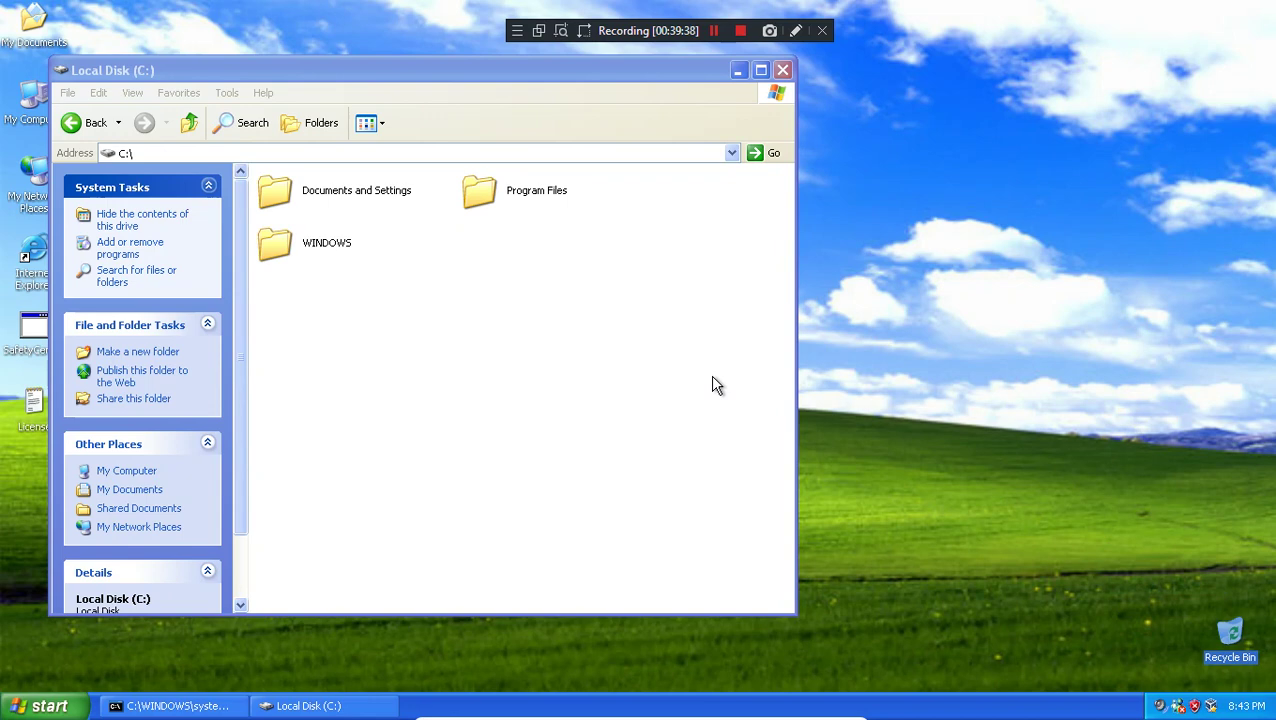
Step: Open Control Panel, then close it and the Local Disk (C:) window
{"action": "key", "text": "super"}
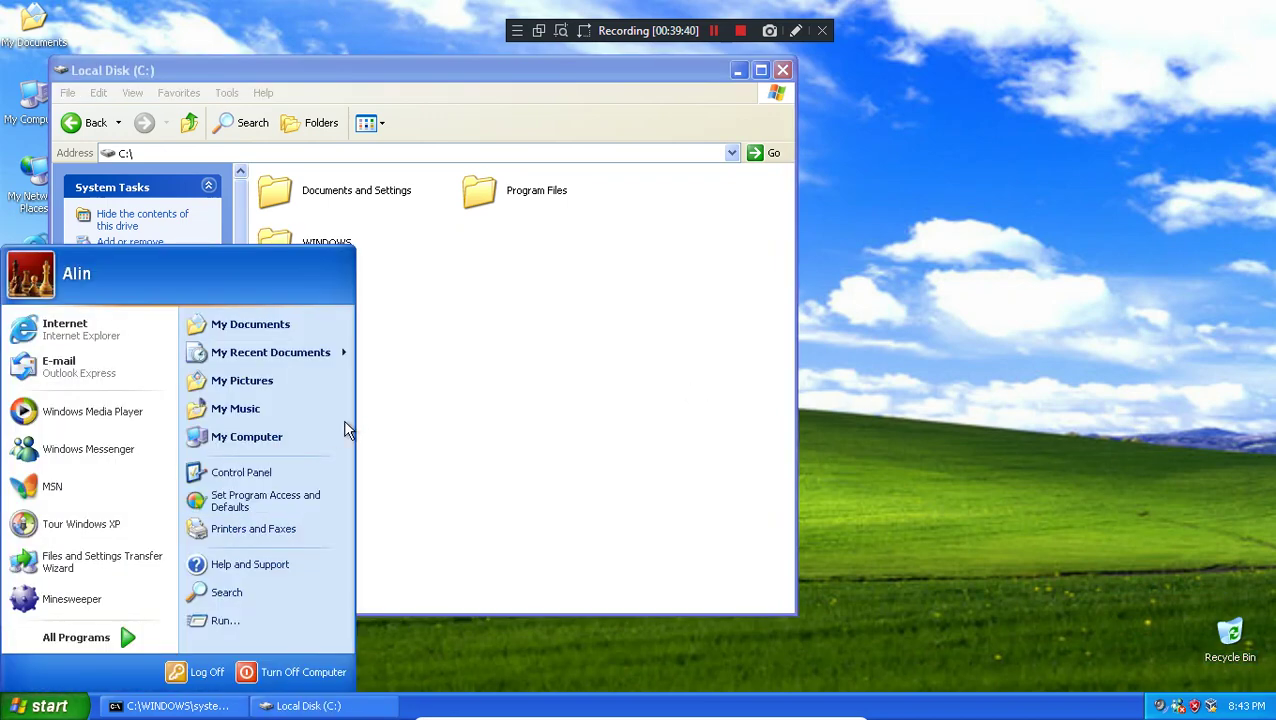
{"action": "left_click", "coordinate": [246, 478]}
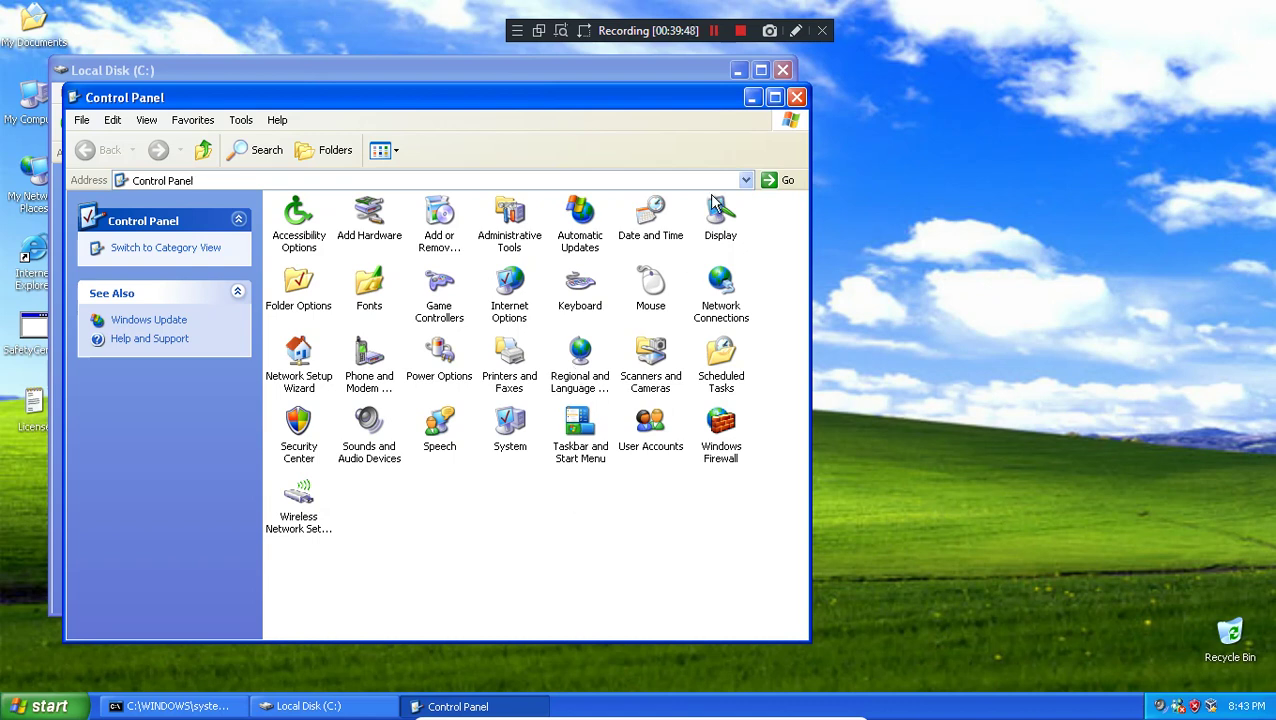
{"action": "left_click", "coordinate": [796, 97]}
{"action": "left_click", "coordinate": [782, 70]}
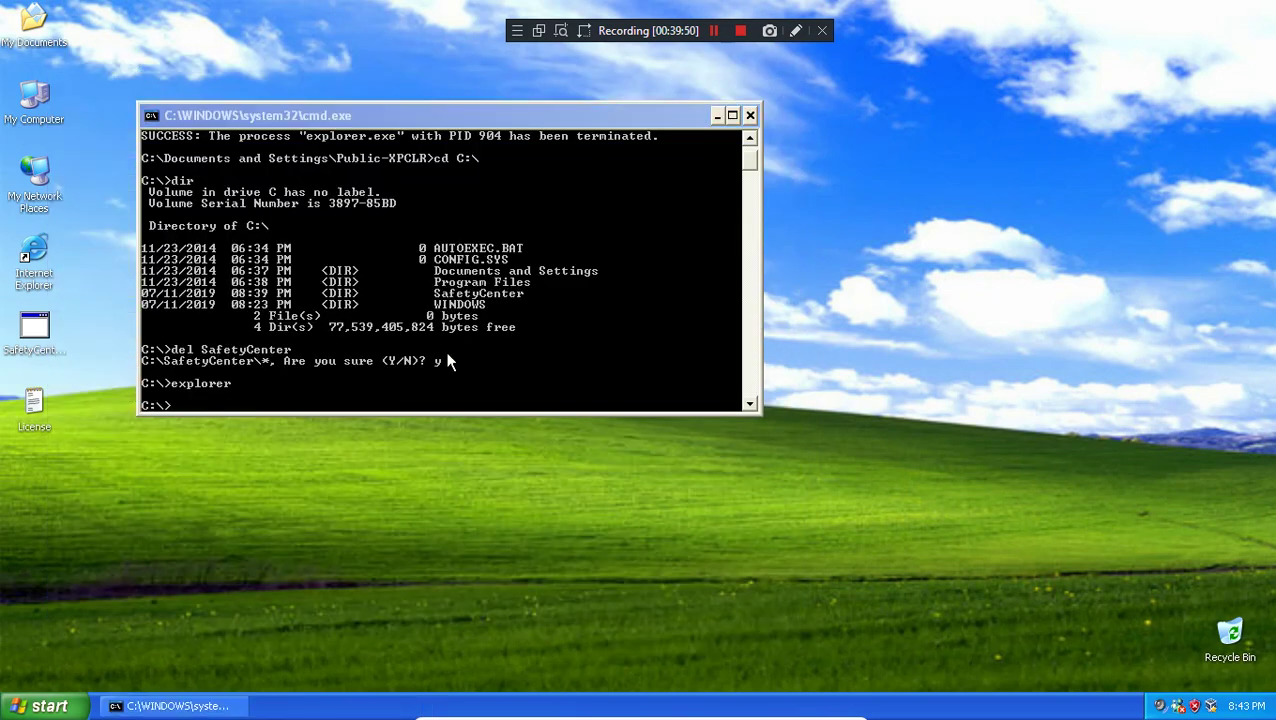
Step: Export the SafetyCenter registry key as activator in My Documents, then open its context menu there
{"action": "key", "text": "super+r"}
{"action": "left_click", "coordinate": [125, 658]}
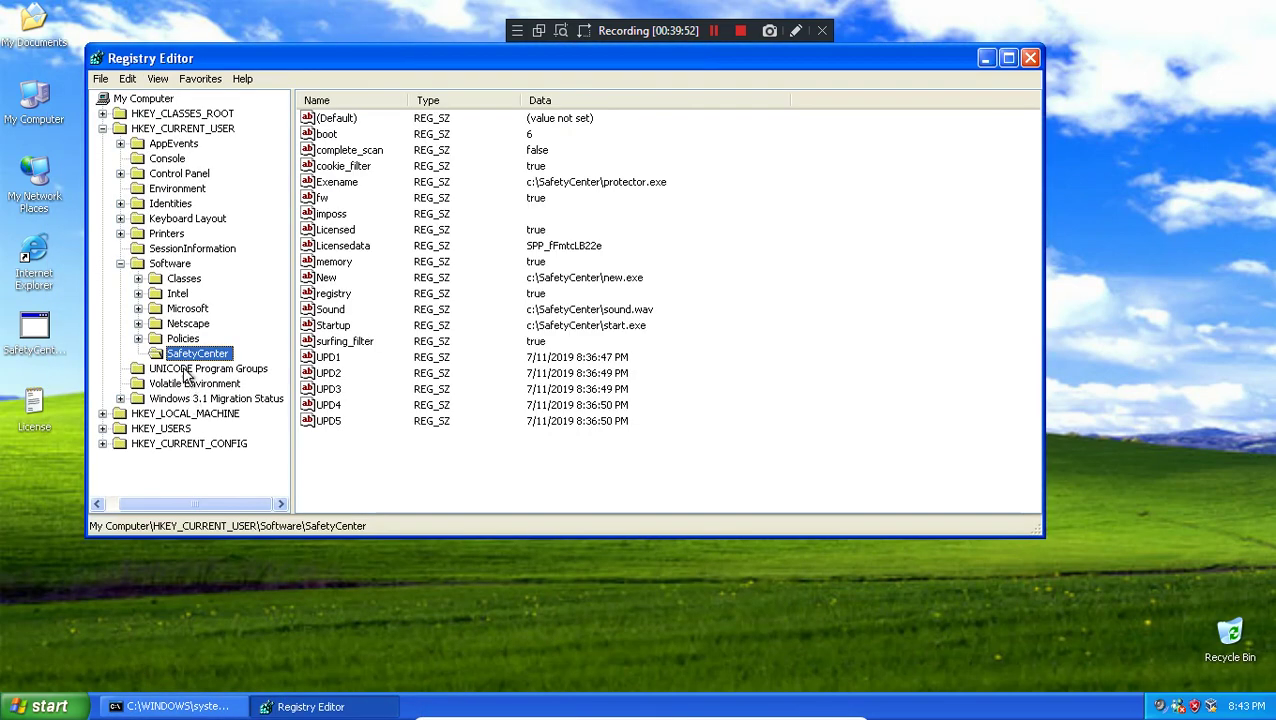
{"action": "right_click", "coordinate": [178, 360]}
{"action": "left_click", "coordinate": [240, 462]}
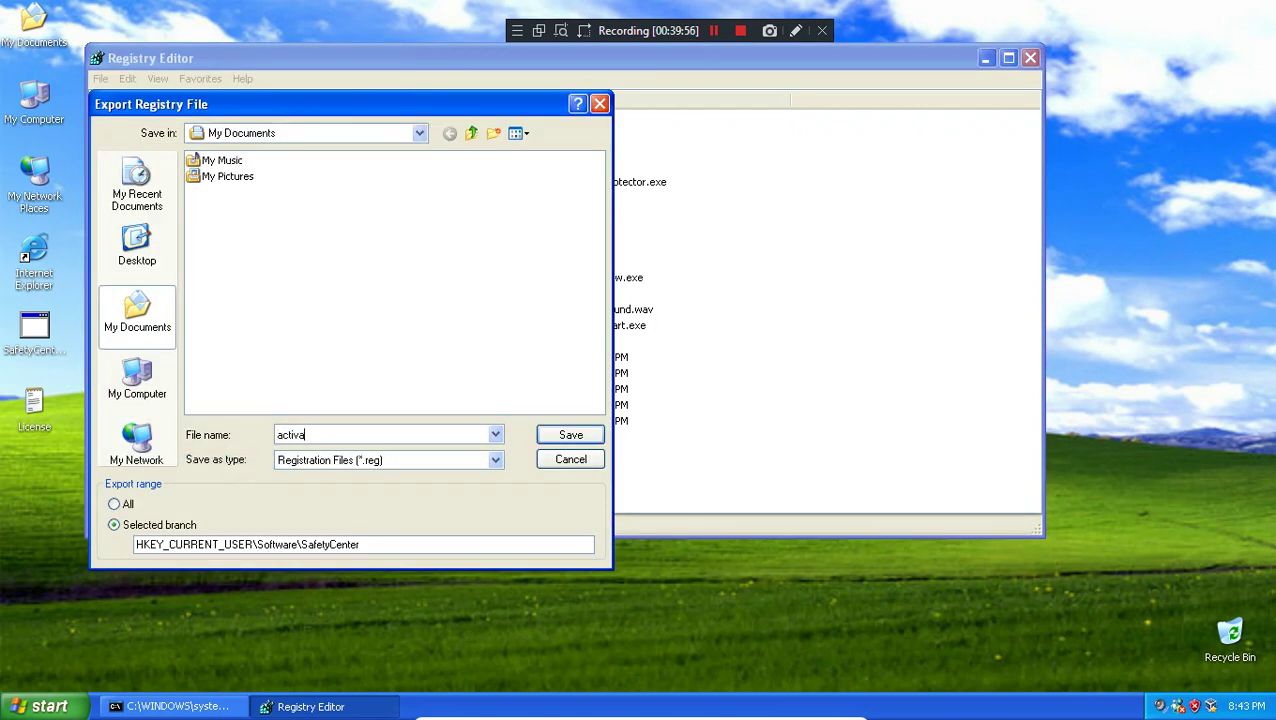
{"action": "left_click", "coordinate": [566, 435]}
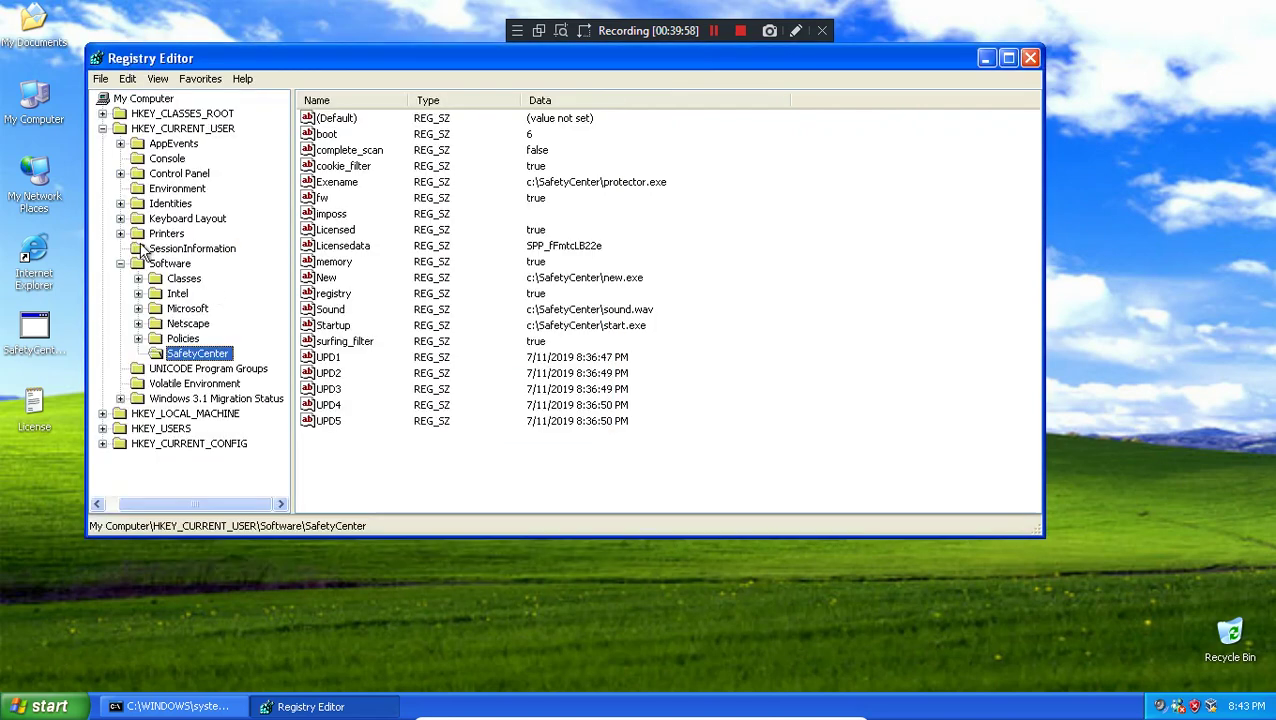
{"action": "double_click", "coordinate": [58, 34]}
{"action": "right_click", "coordinate": [272, 261]}
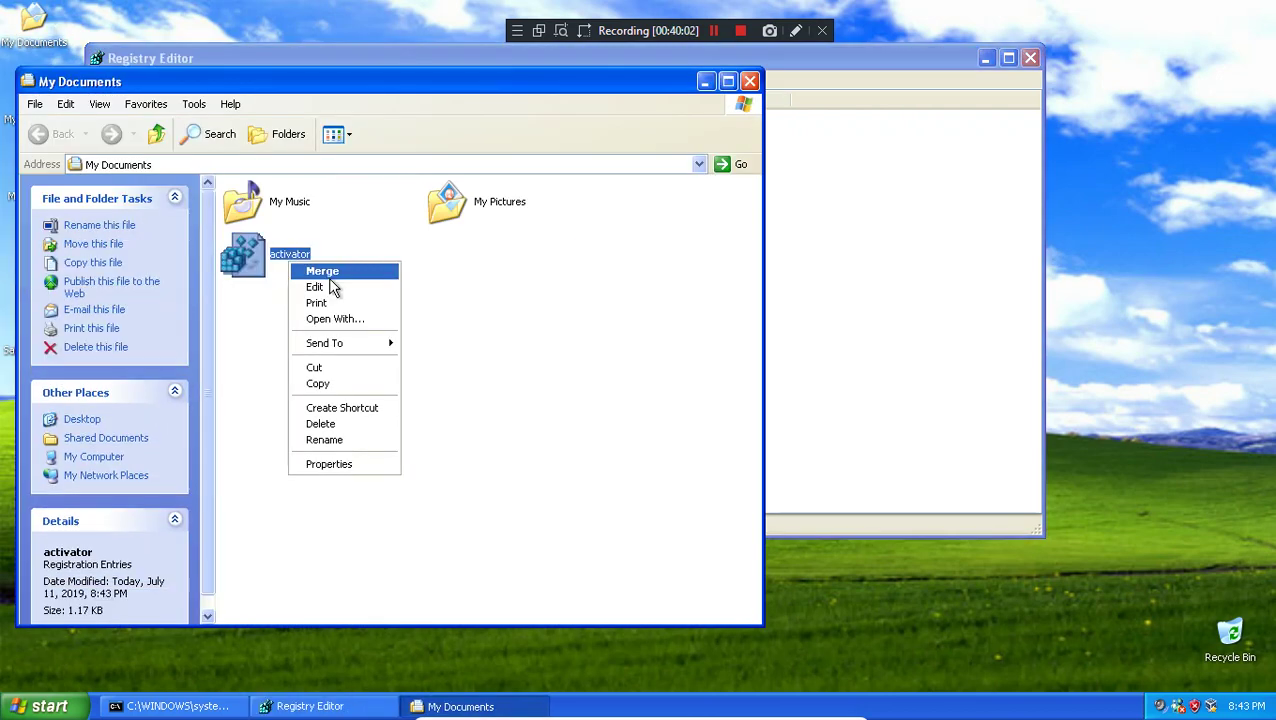
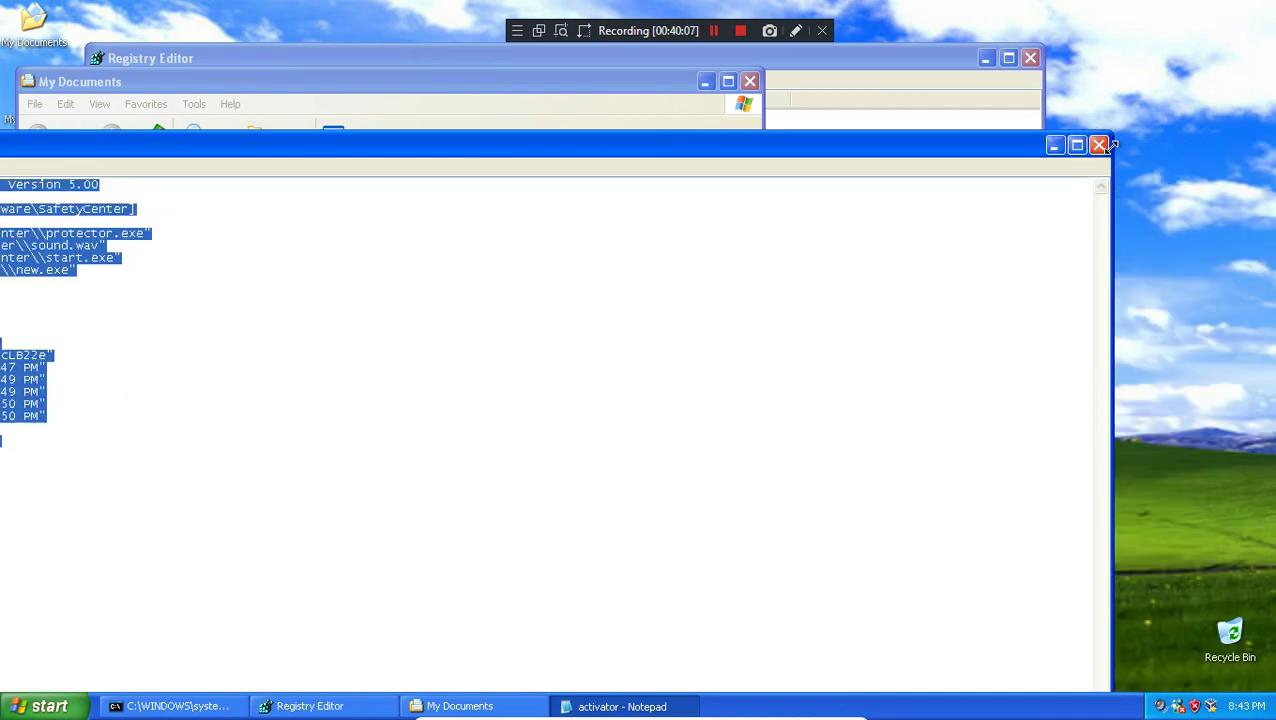
Step: Close the activator notes, then delete the SafetyCenter key under HKEY_CURRENT_USER\Software and confirm
{"action": "left_click", "coordinate": [1108, 148]}
{"action": "left_click", "coordinate": [750, 82]}
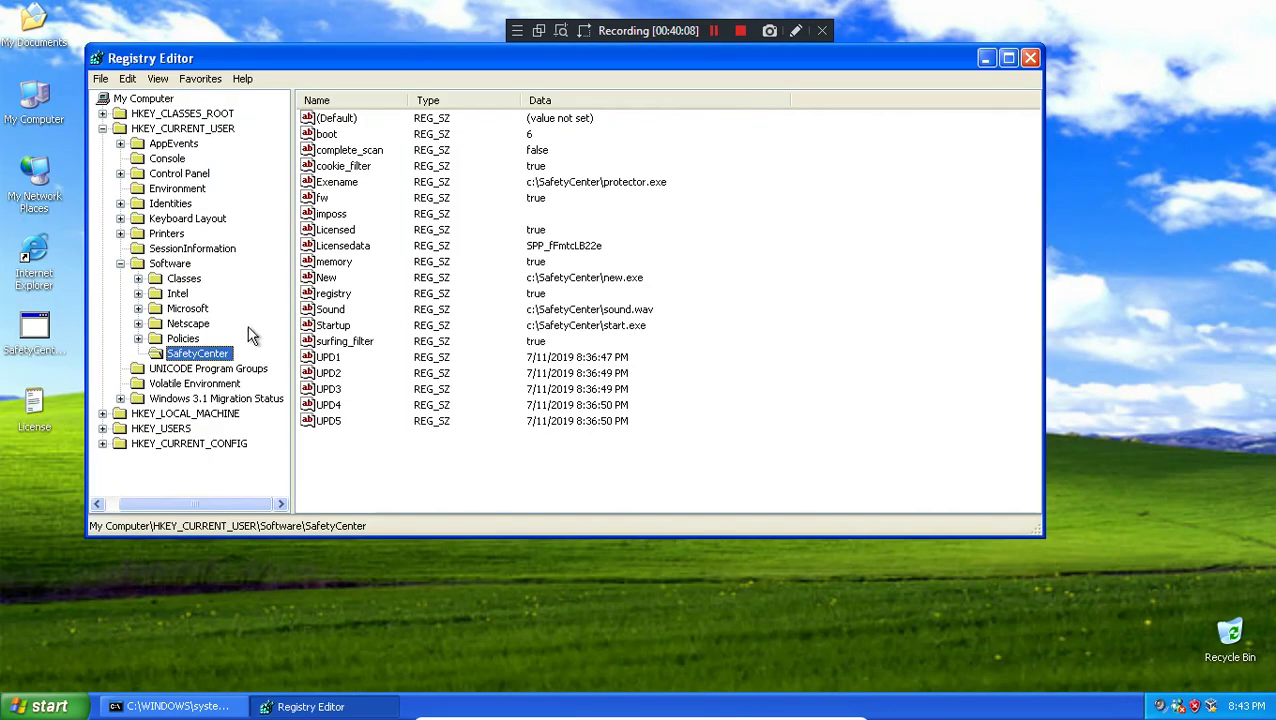
{"action": "key", "text": "Delete"}
{"action": "key", "text": "Return"}
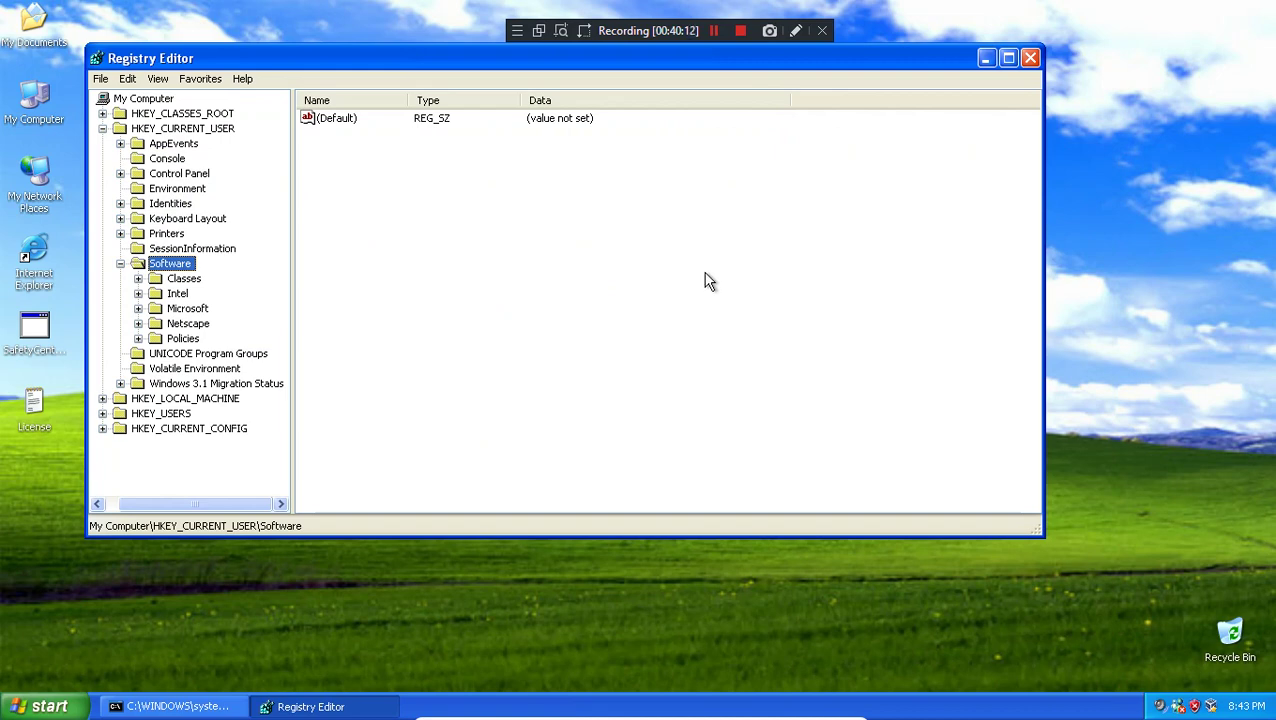
Step: Close Registry Editor and the command prompt window
{"action": "left_click", "coordinate": [1030, 57]}
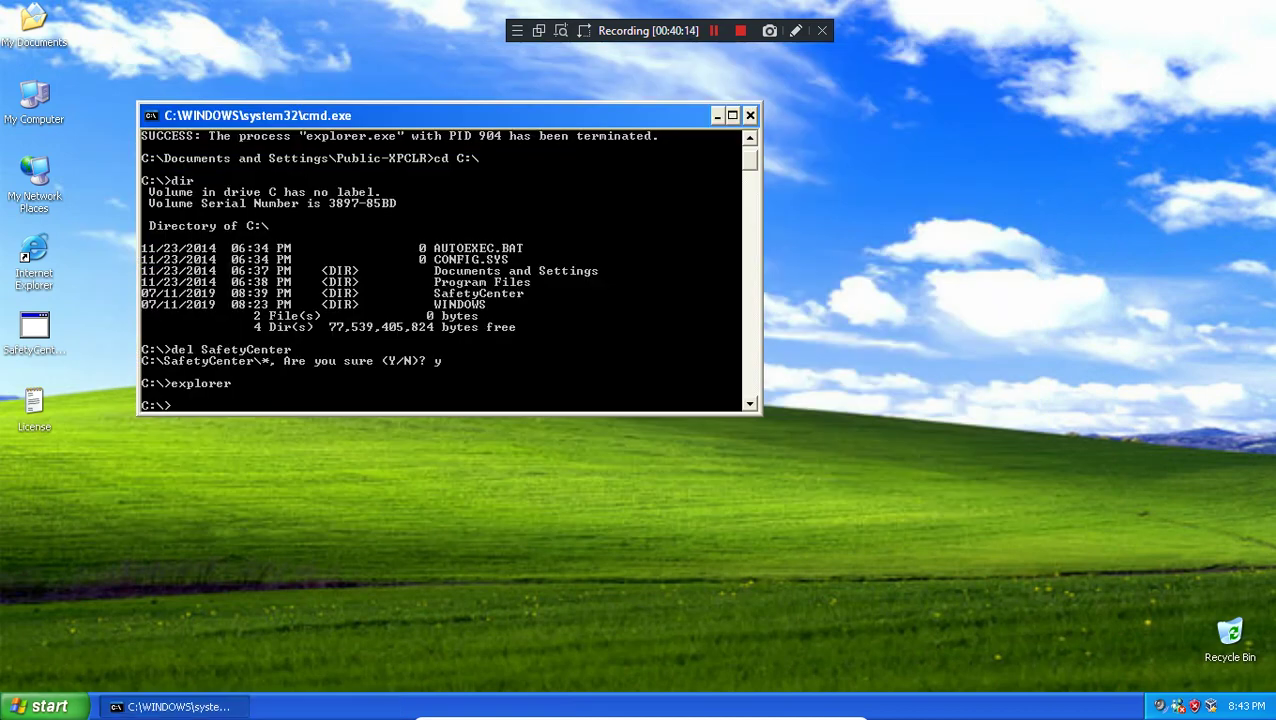
{"action": "key", "text": "super"}
{"action": "left_click", "coordinate": [413, 514]}
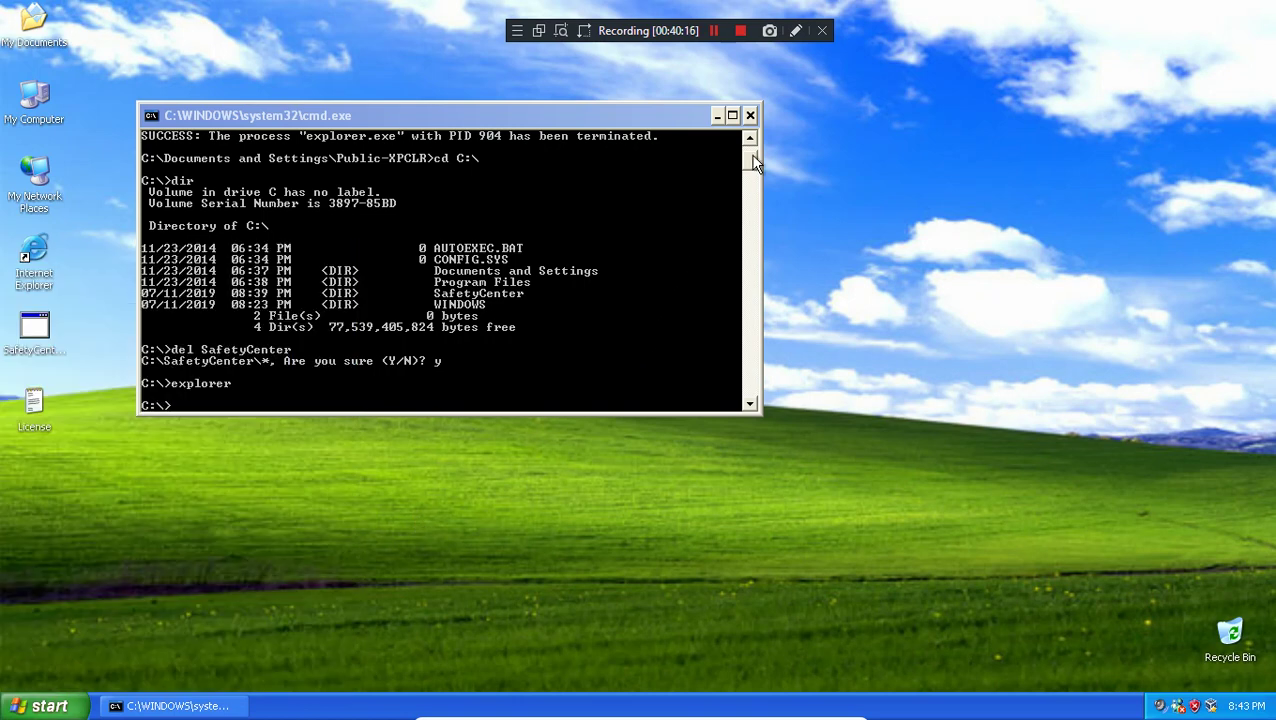
{"action": "left_click", "coordinate": [750, 115]}
{"action": "key", "text": "super+r"}
{"action": "type", "text": "msconfig"}
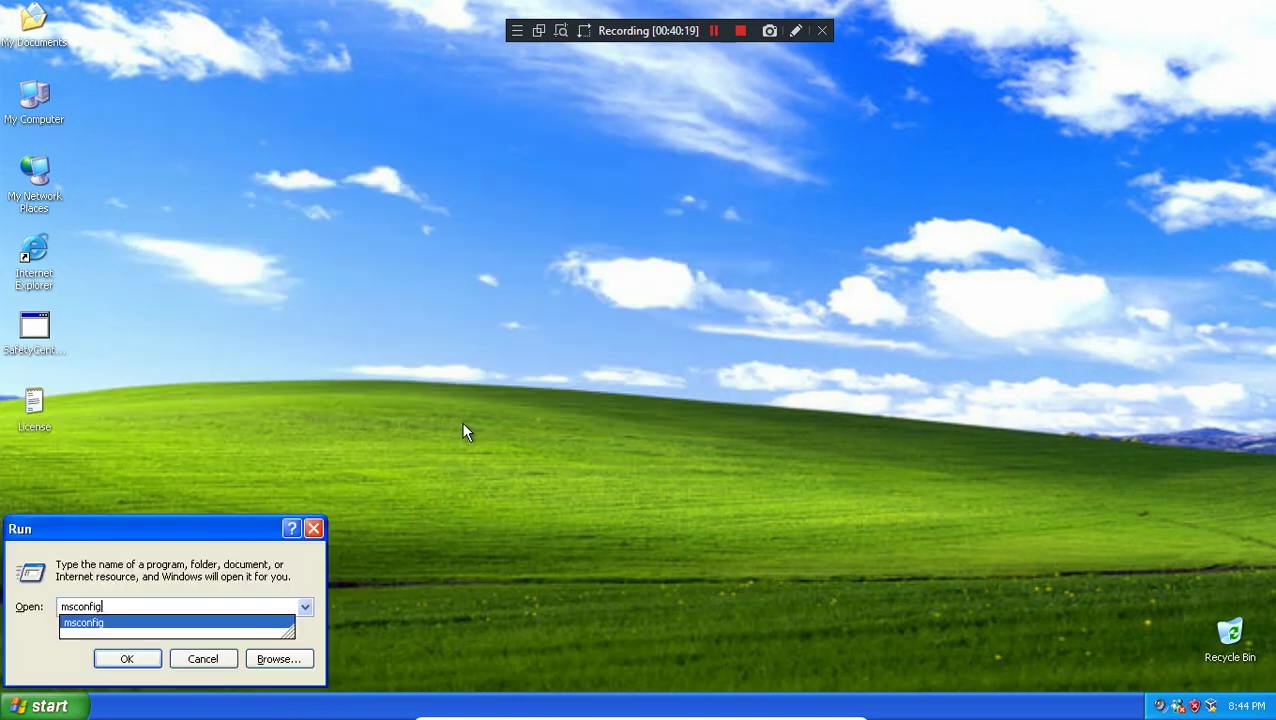
{"action": "key", "text": "Return"}
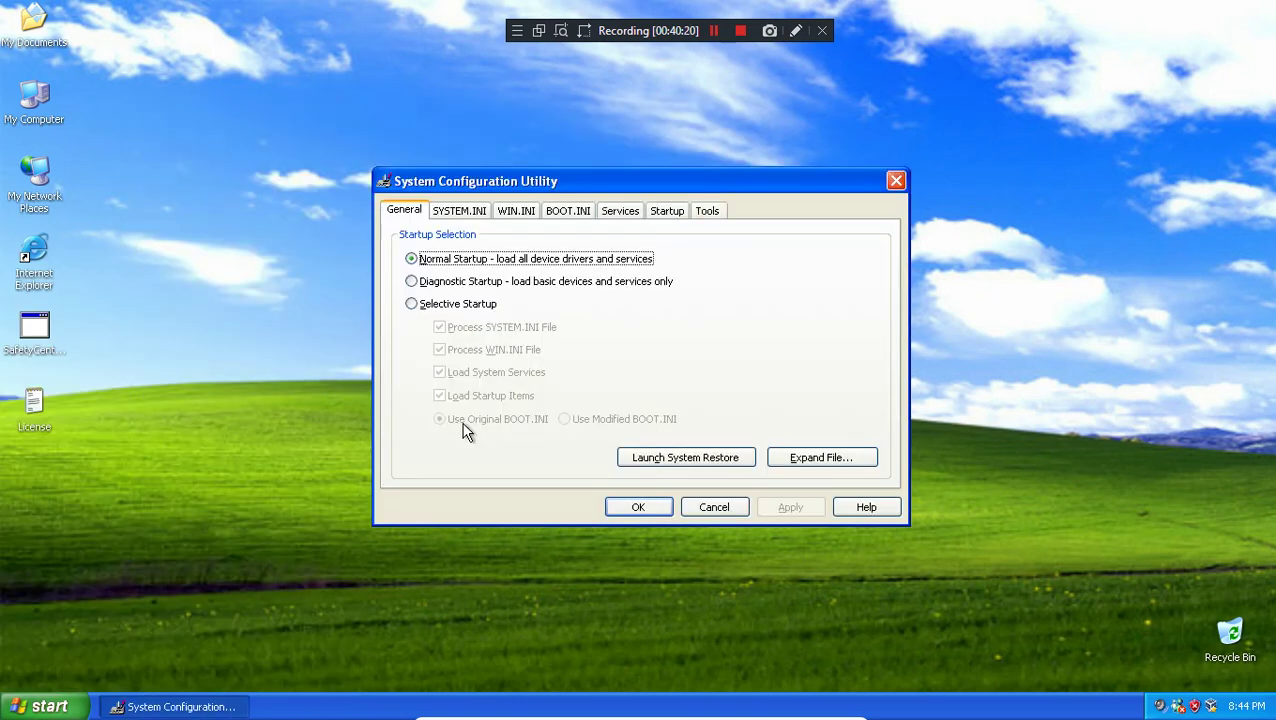
{"action": "left_click", "coordinate": [668, 212]}
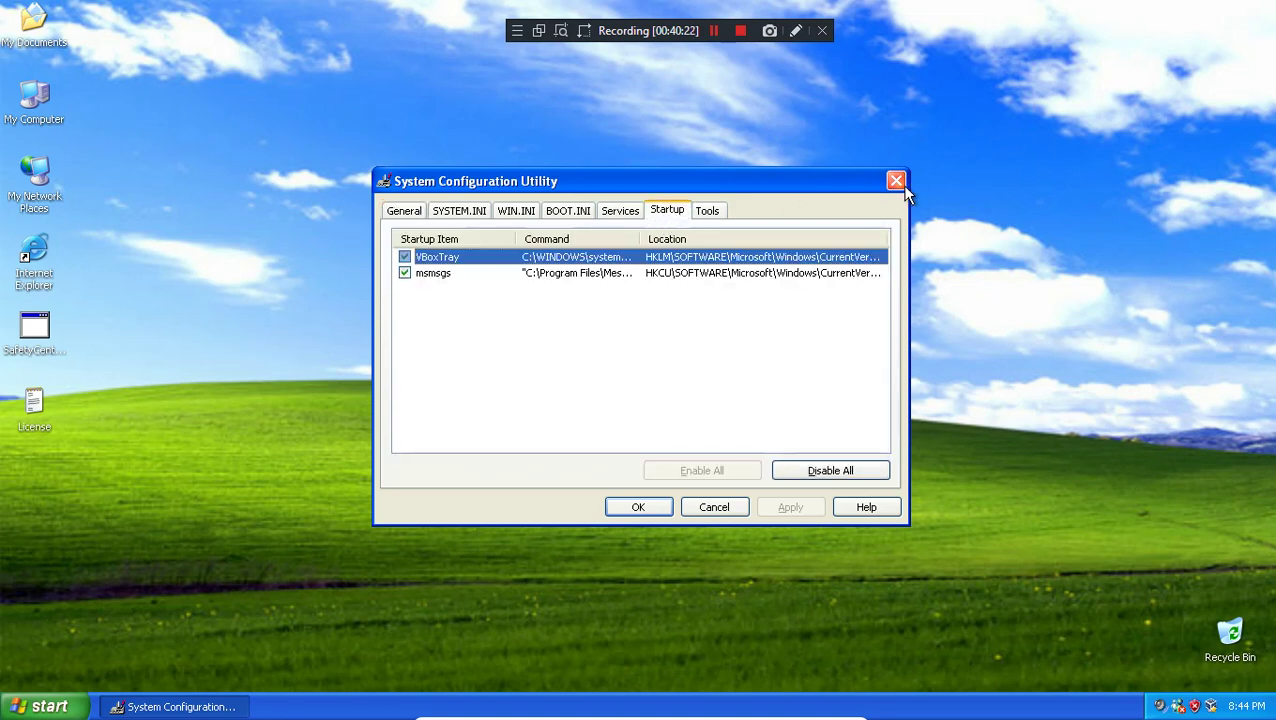
{"action": "left_click", "coordinate": [896, 182]}
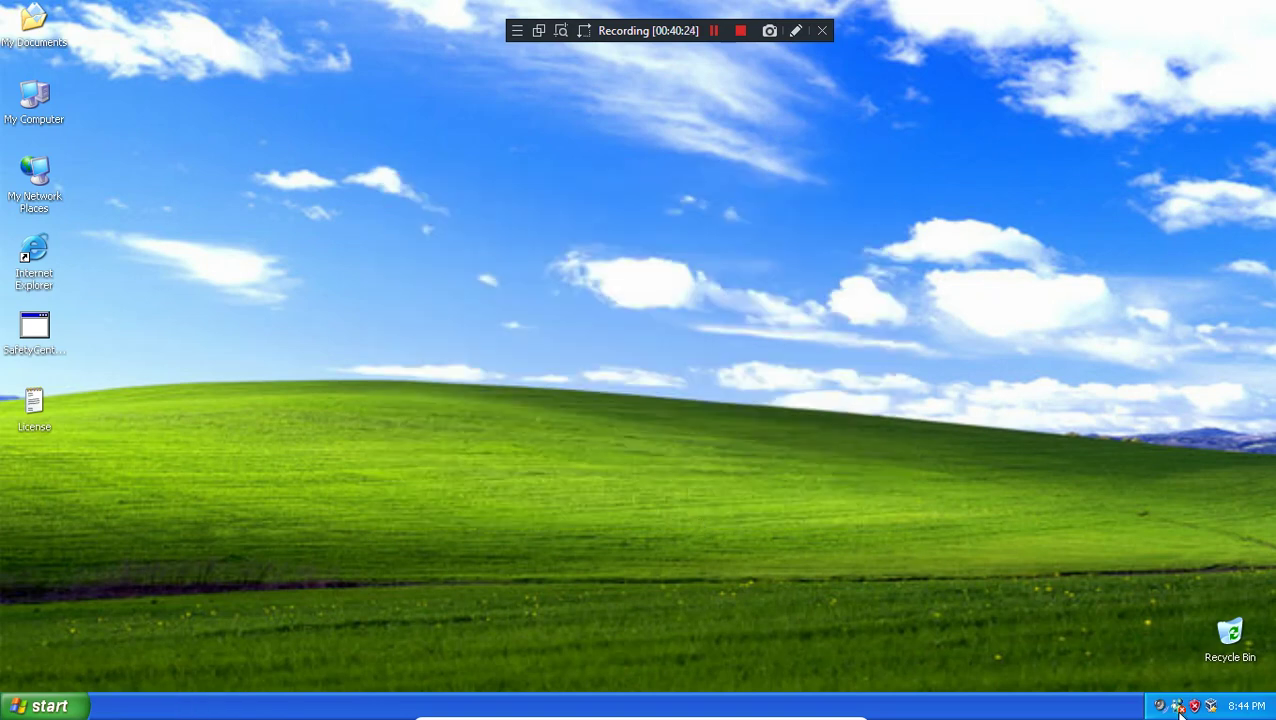
{"action": "left_click", "coordinate": [40, 706]}
{"action": "left_click", "coordinate": [760, 362]}
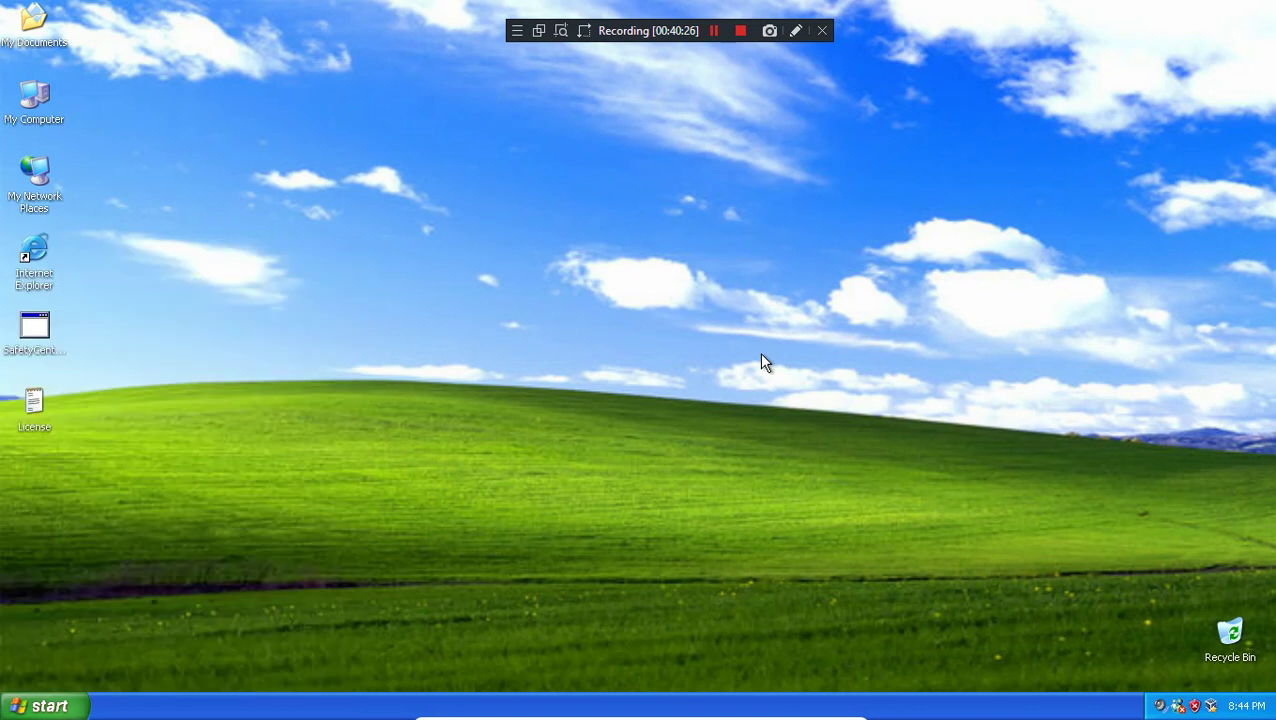